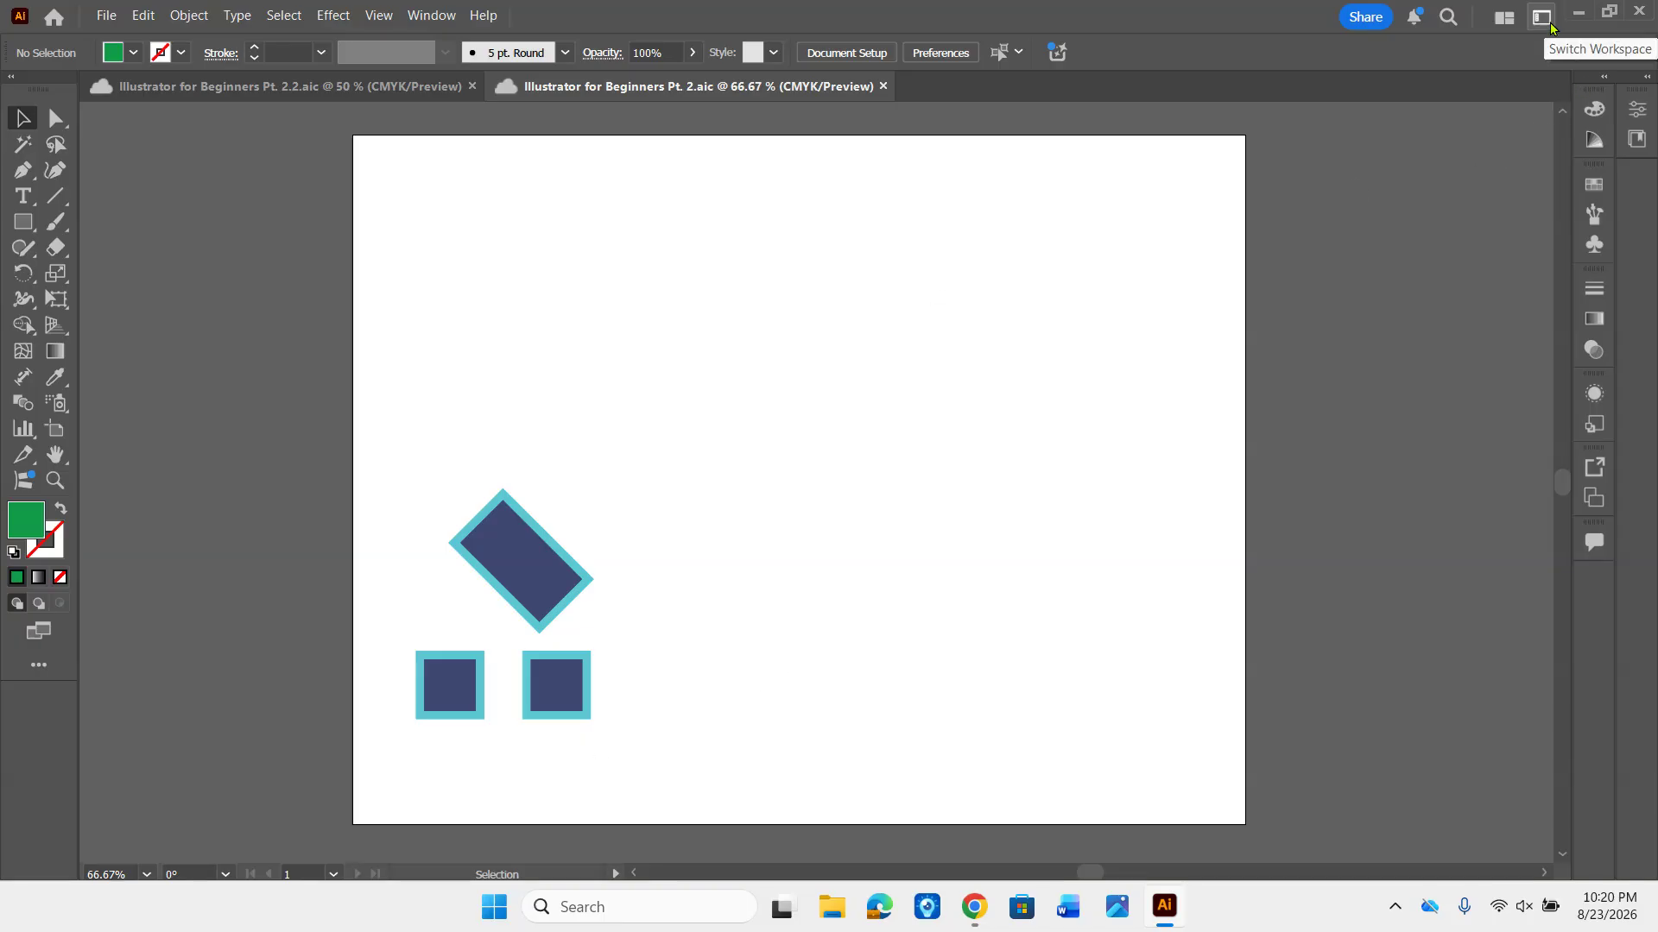
- Choose the Essentials Classic workspace and show the Layers panel, leaving it floating beside the artboard
{"action": "left_click", "coordinate": [1542, 17]}
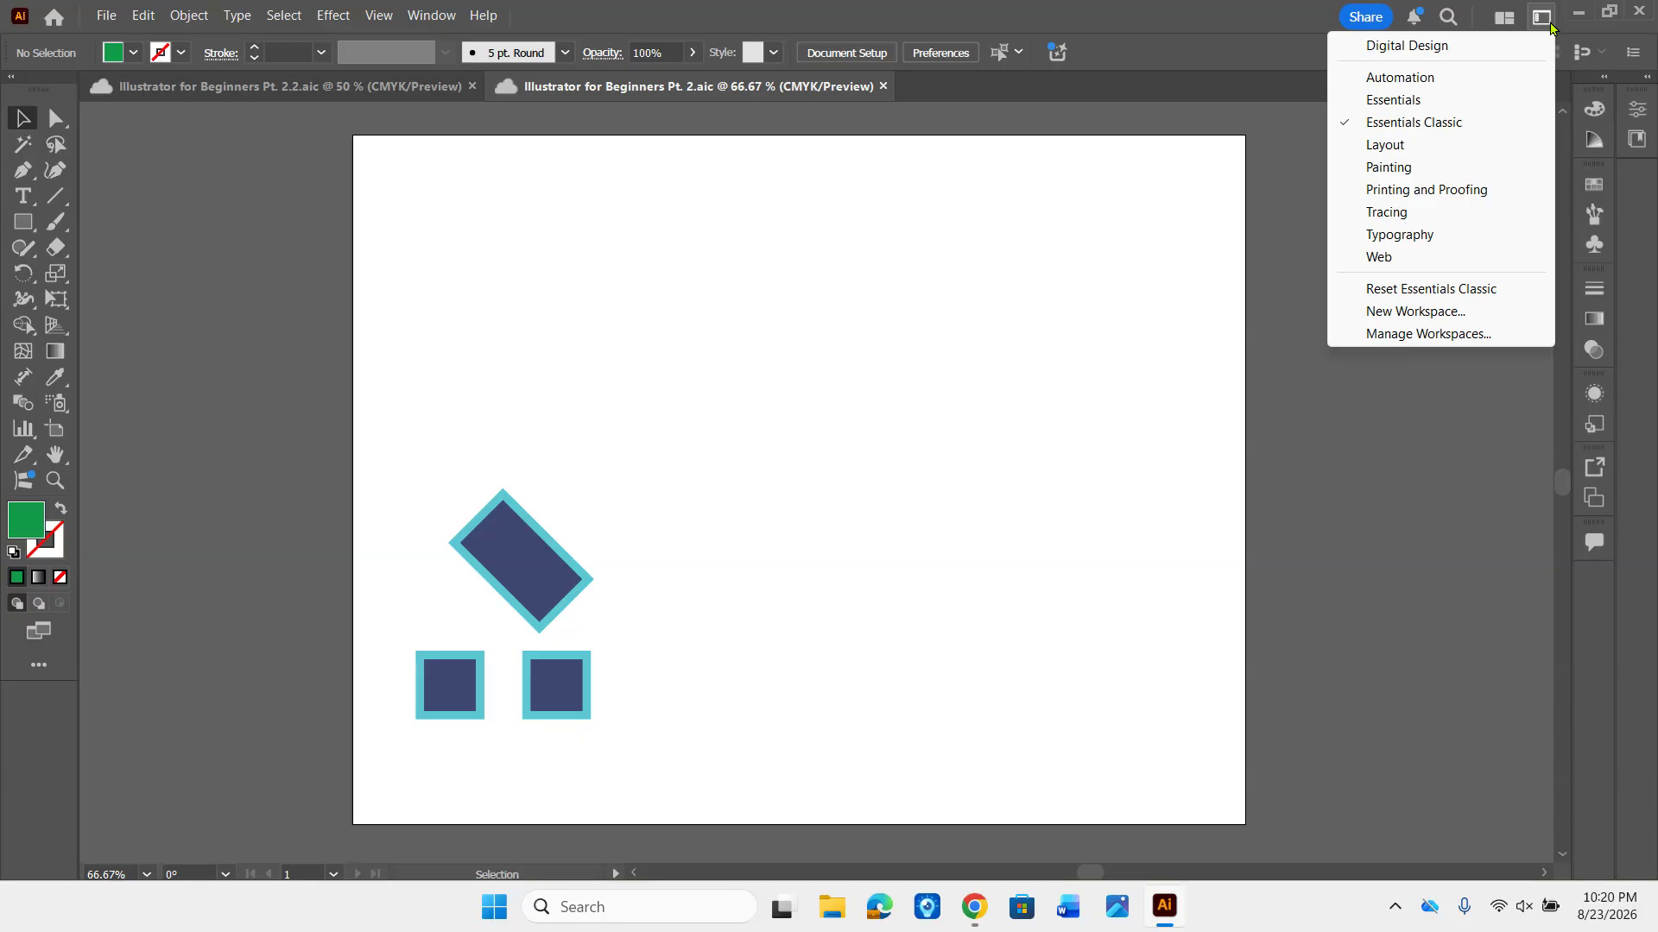
{"action": "left_click", "coordinate": [1455, 125]}
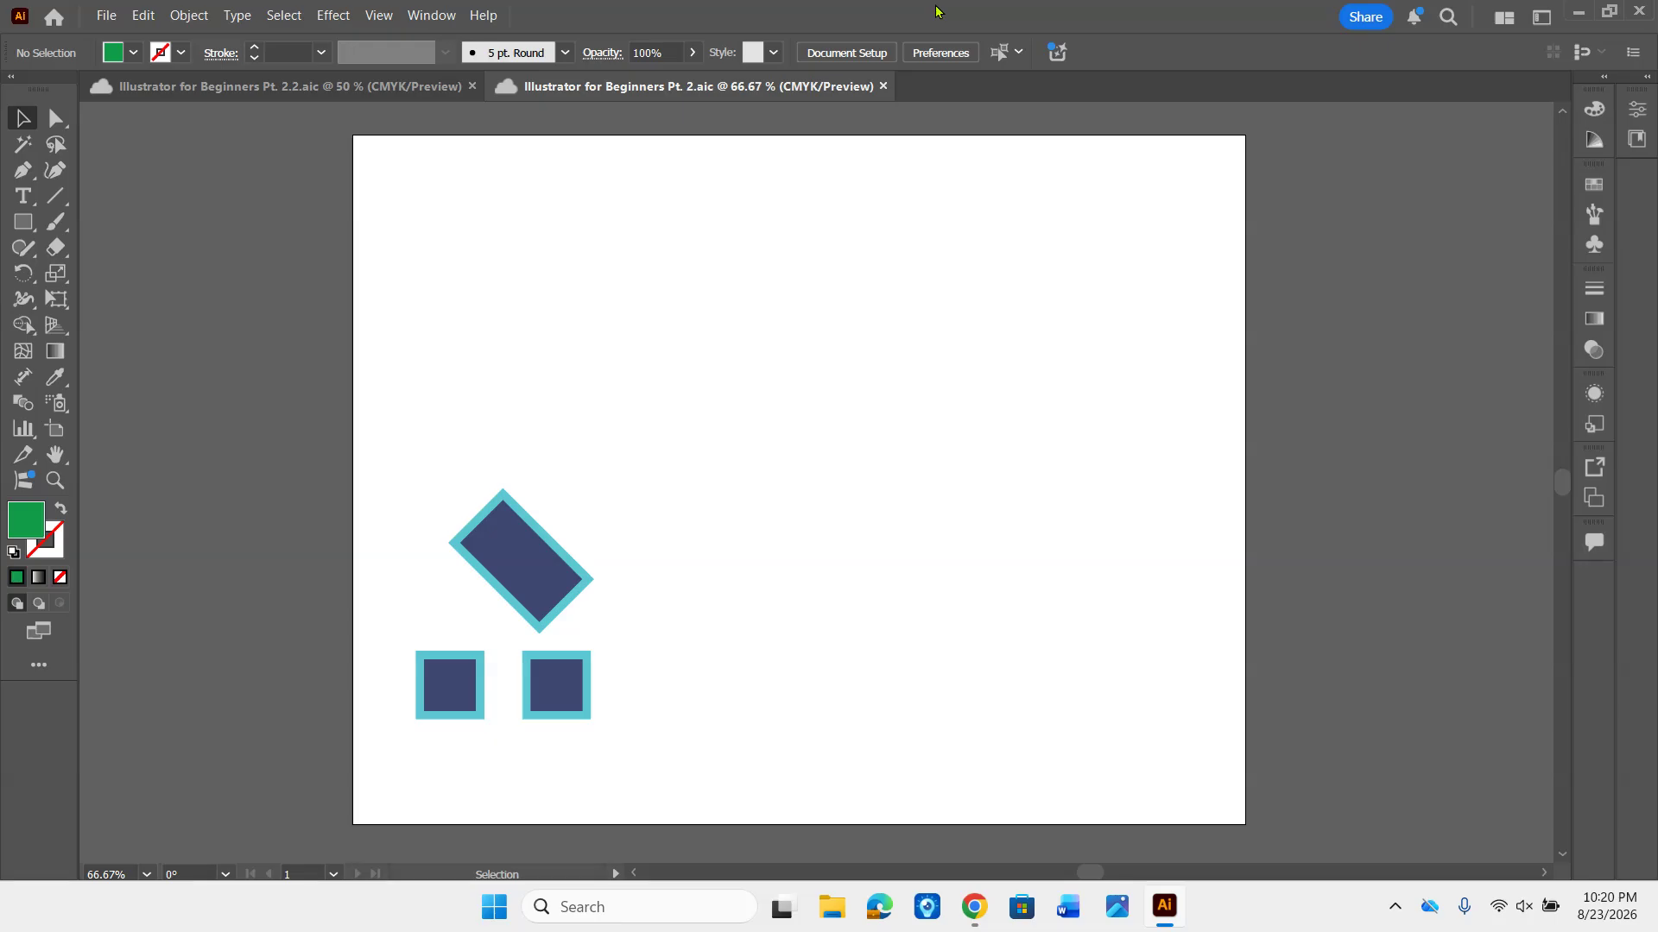
{"action": "left_click", "coordinate": [430, 15]}
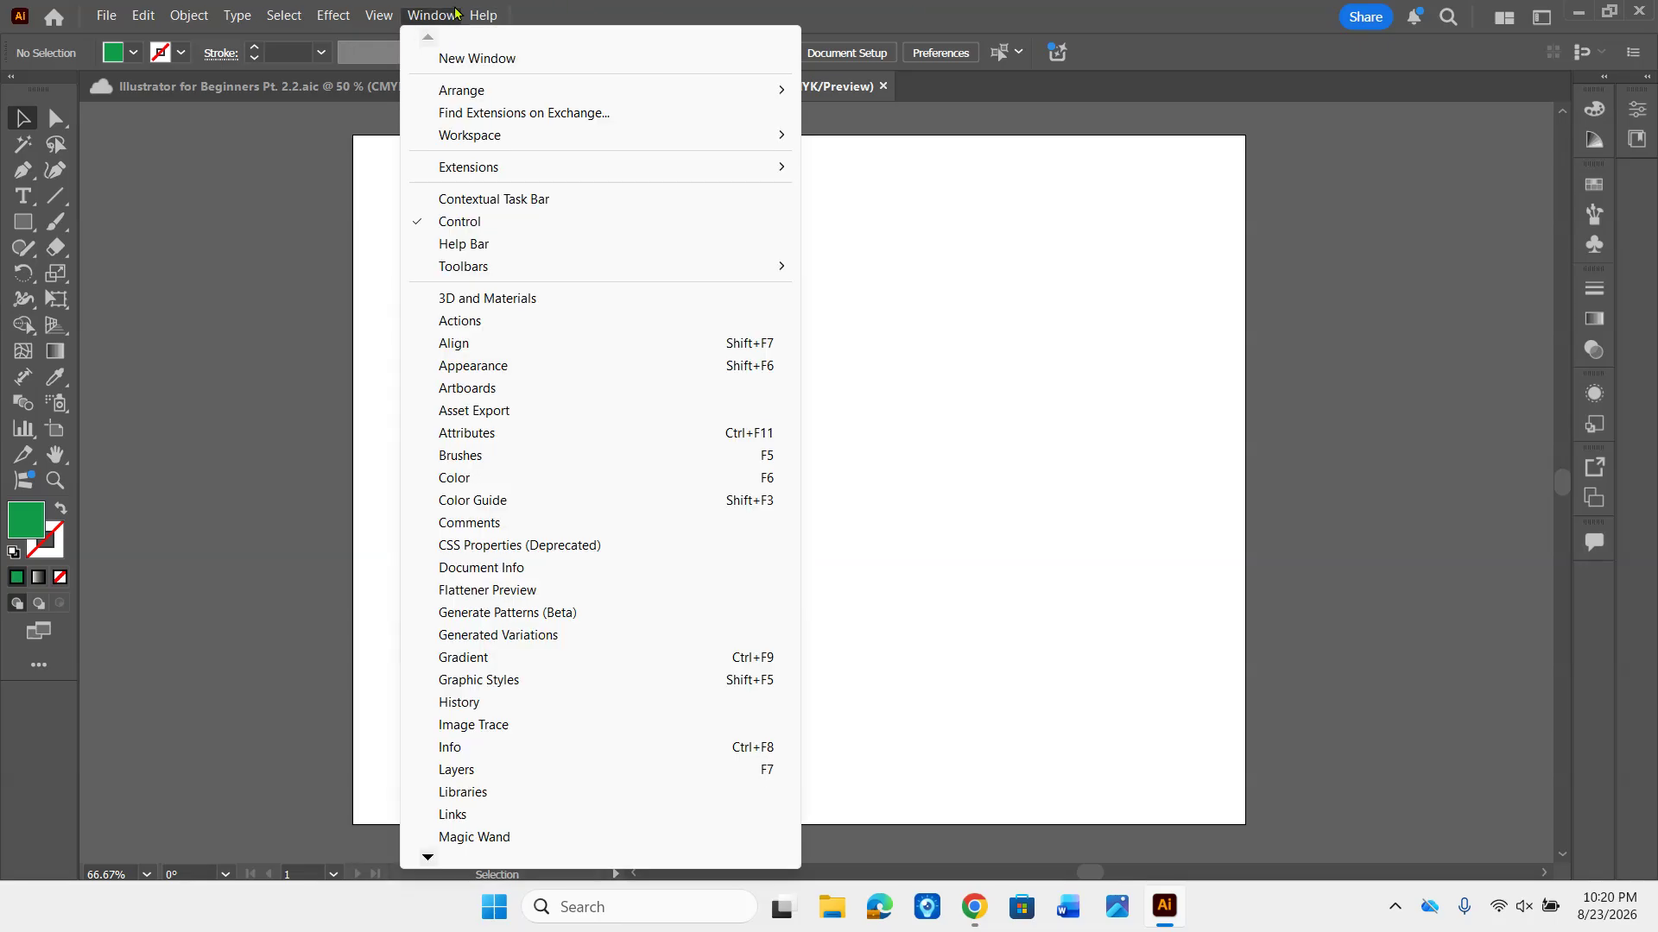
{"action": "left_click", "coordinate": [501, 770]}
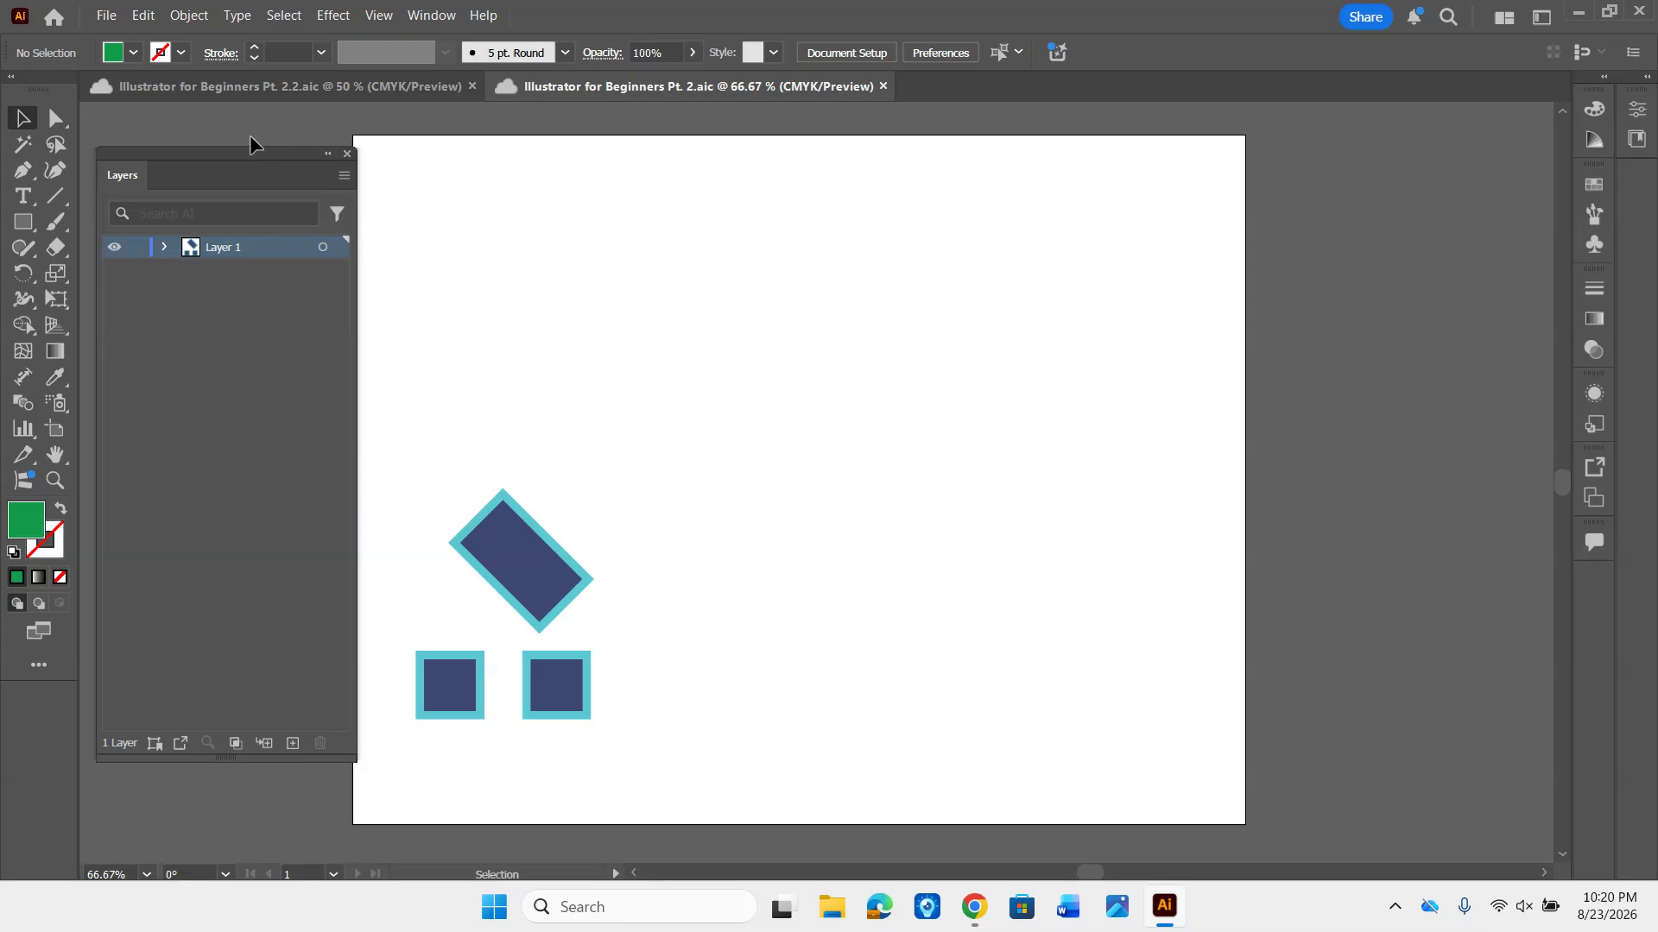
{"action": "left_click_drag", "start_coordinate": [233, 165], "coordinate": [1594, 580]}
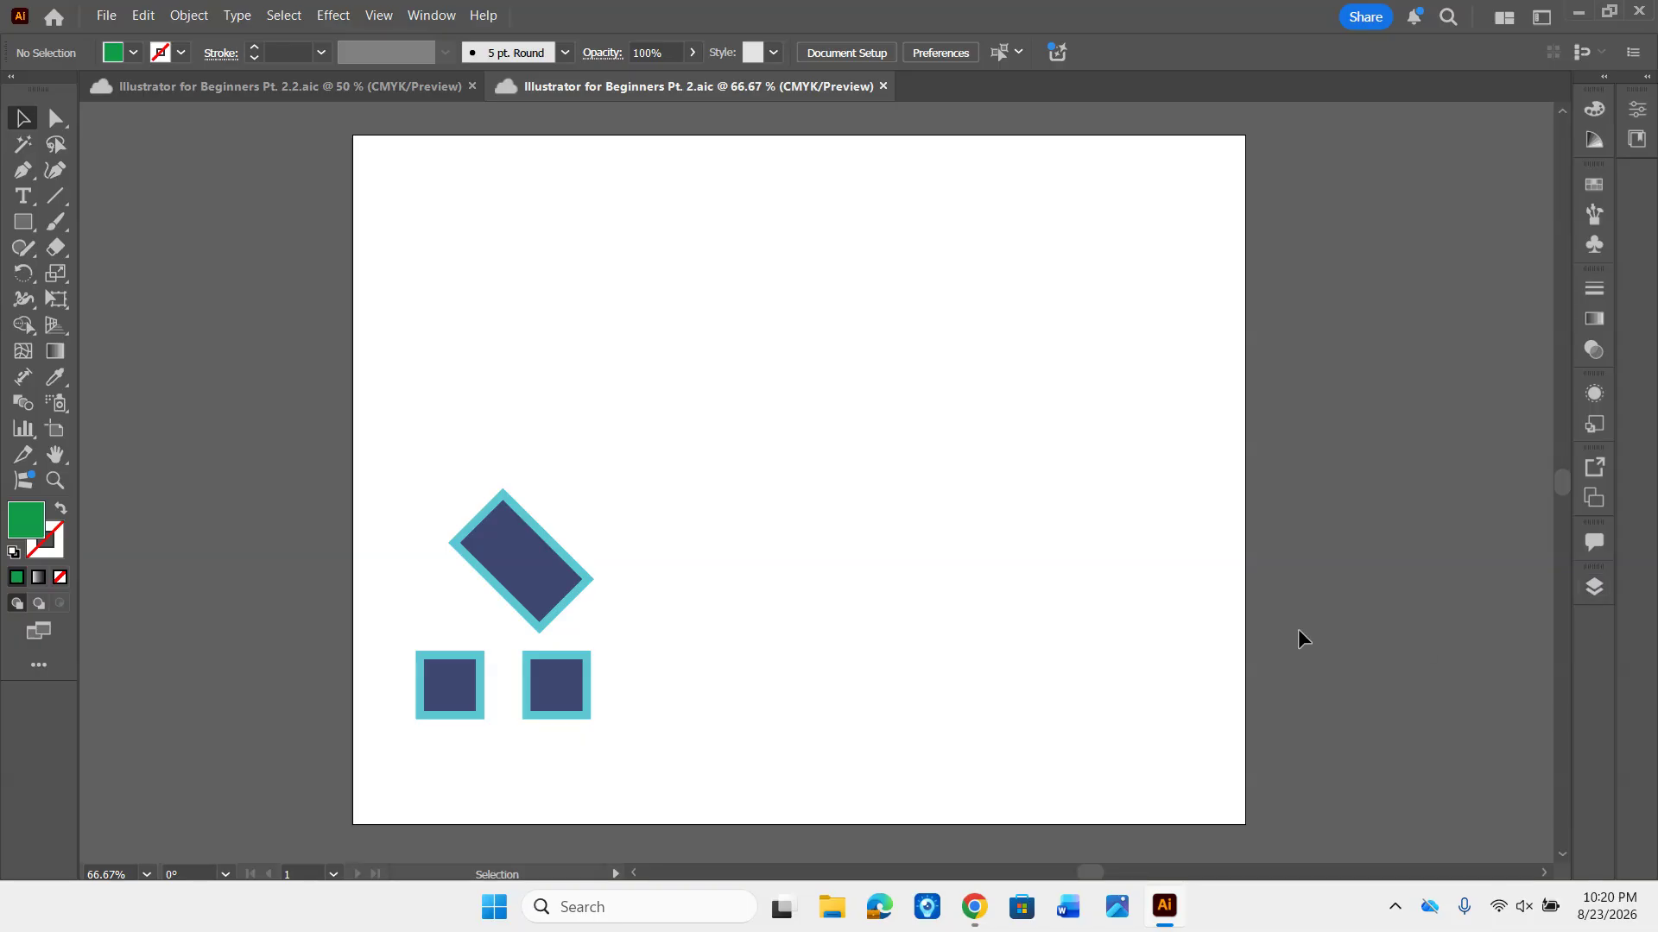
{"action": "left_click", "coordinate": [1595, 586]}
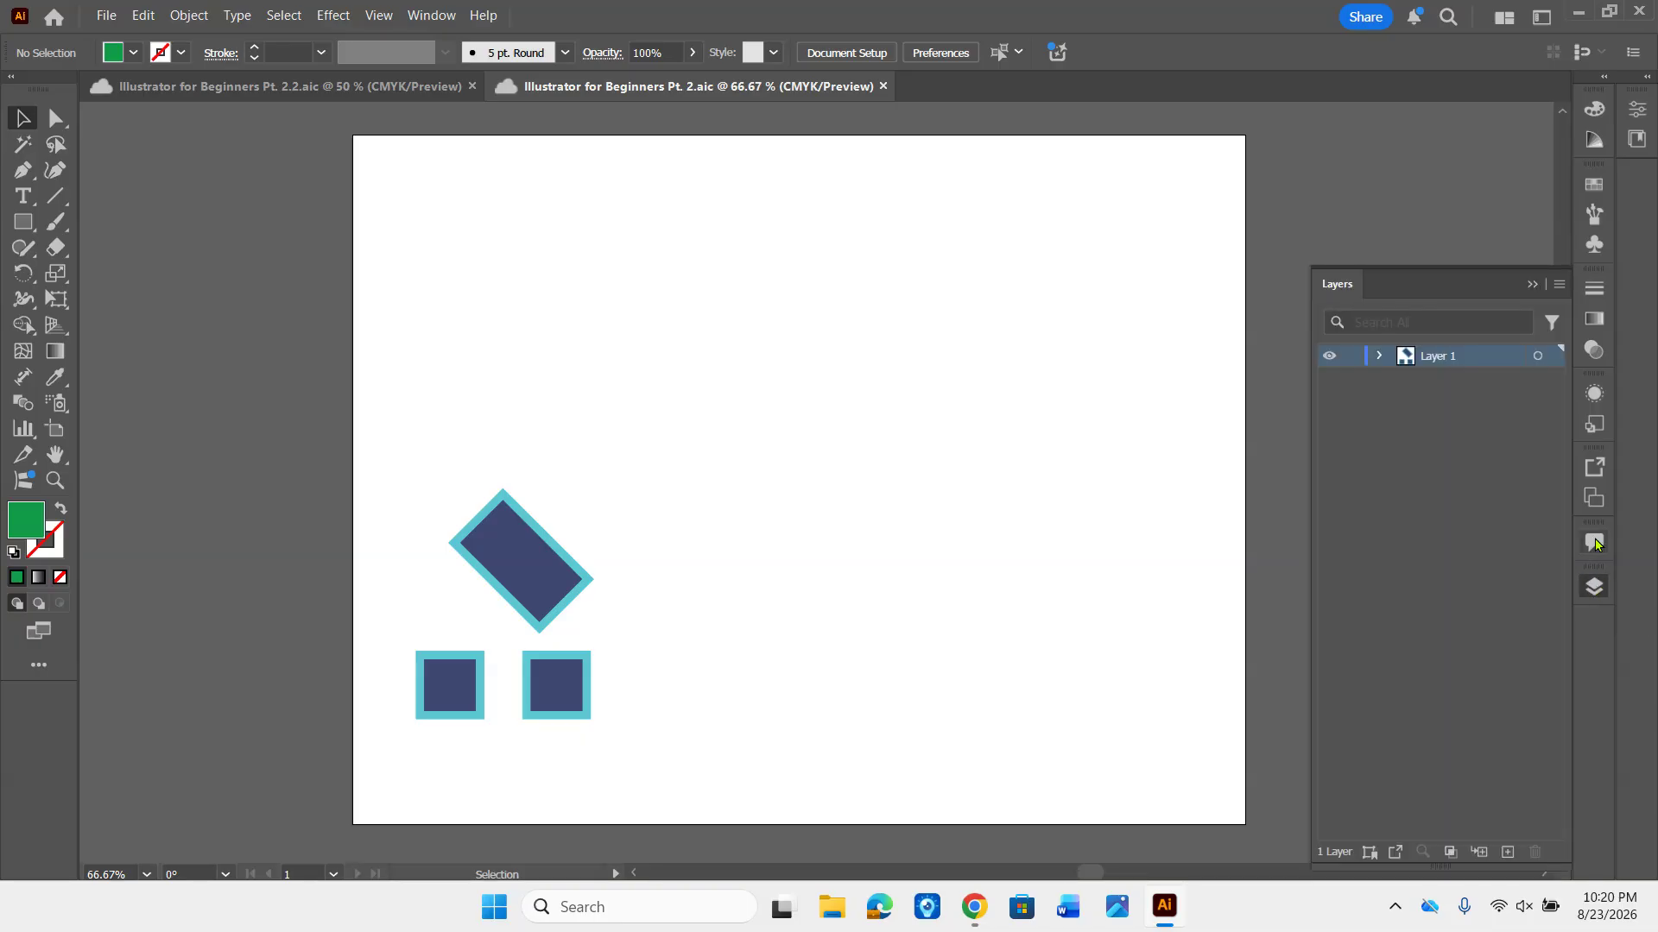
{"action": "left_click_drag", "start_coordinate": [1344, 287], "coordinate": [115, 159]}
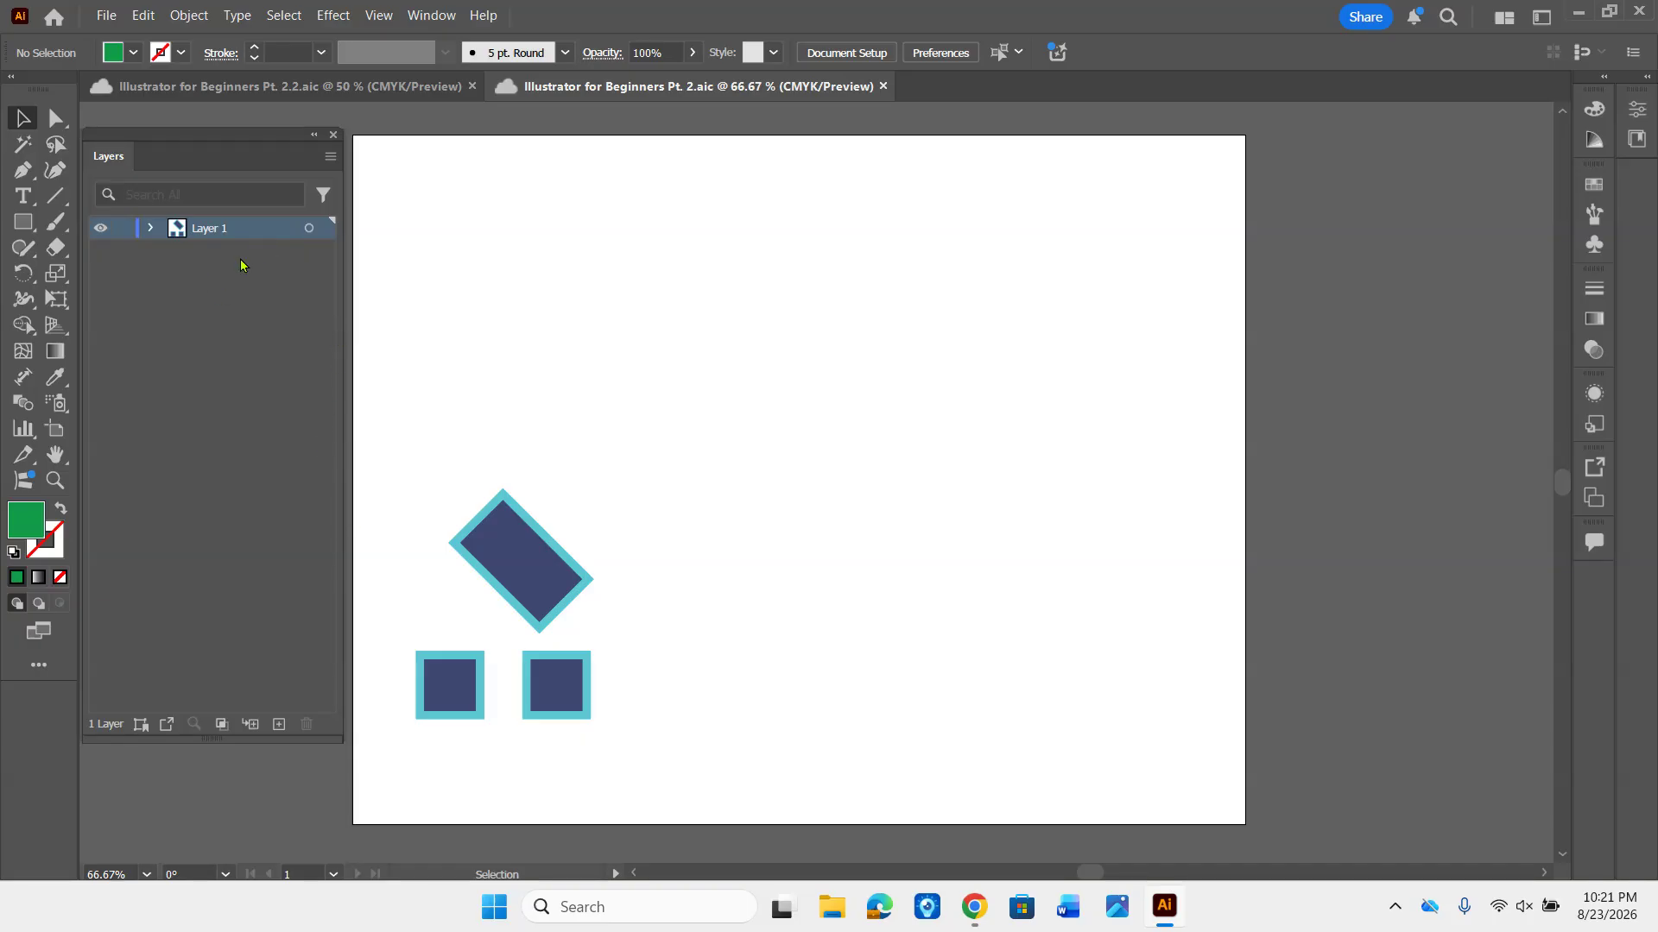
- Select the navy rectangles to try out locking and unlocking Layer 1, and leave the layer locked
{"action": "left_click_drag", "start_coordinate": [403, 476], "coordinate": [644, 746]}
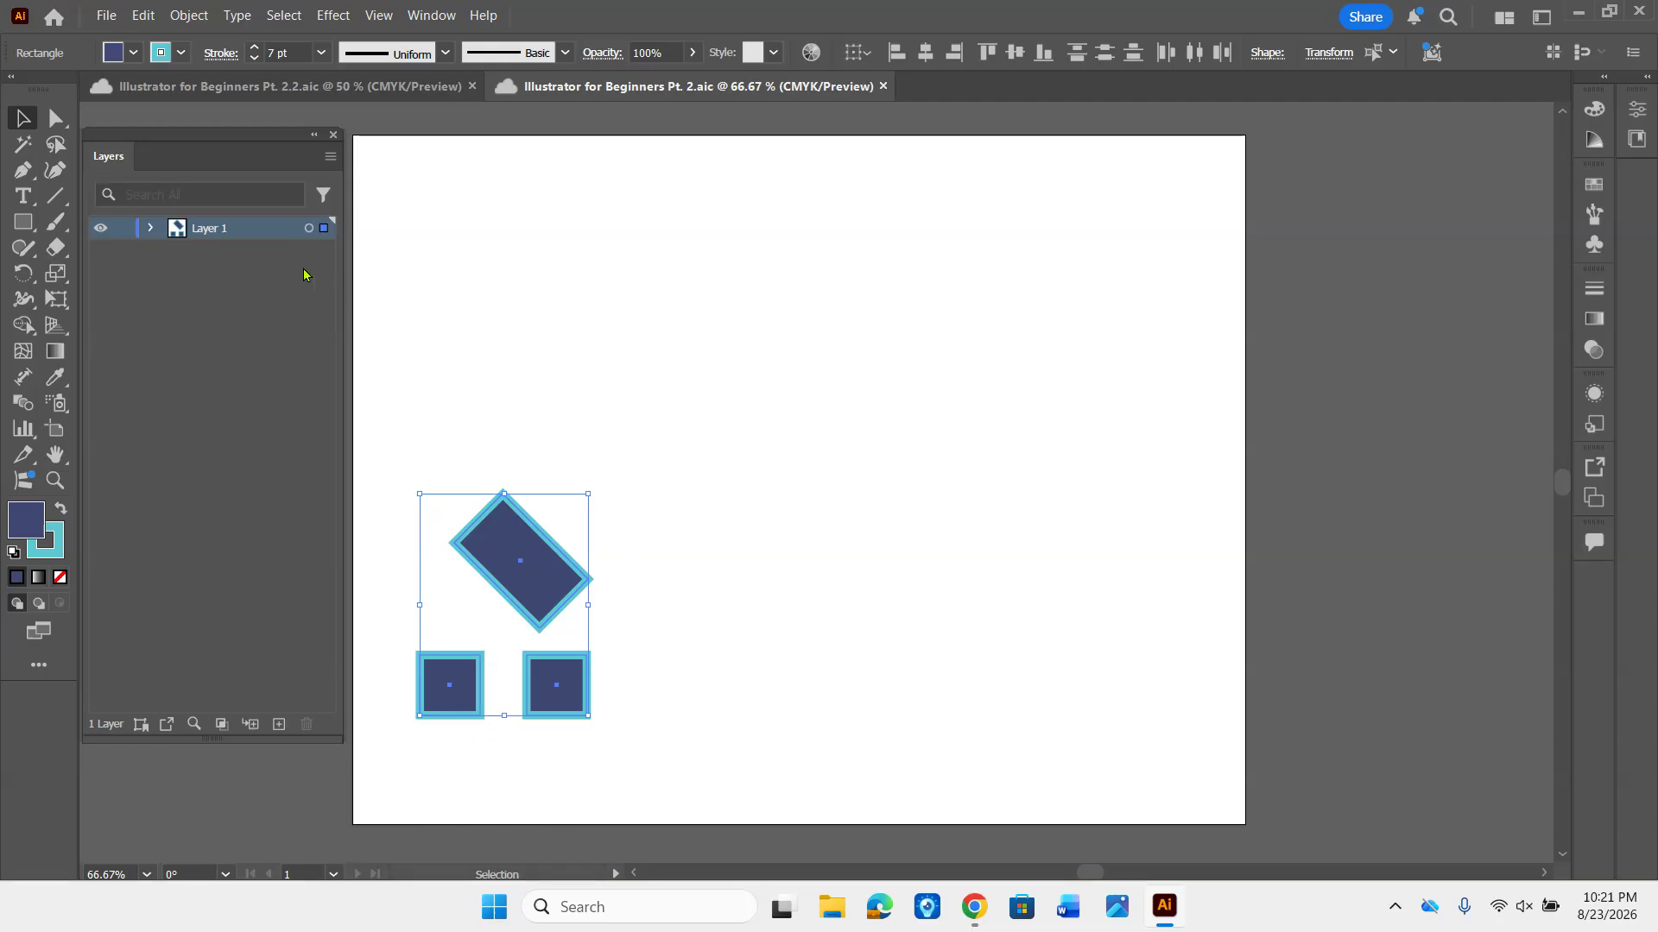
{"action": "left_click", "coordinate": [121, 230]}
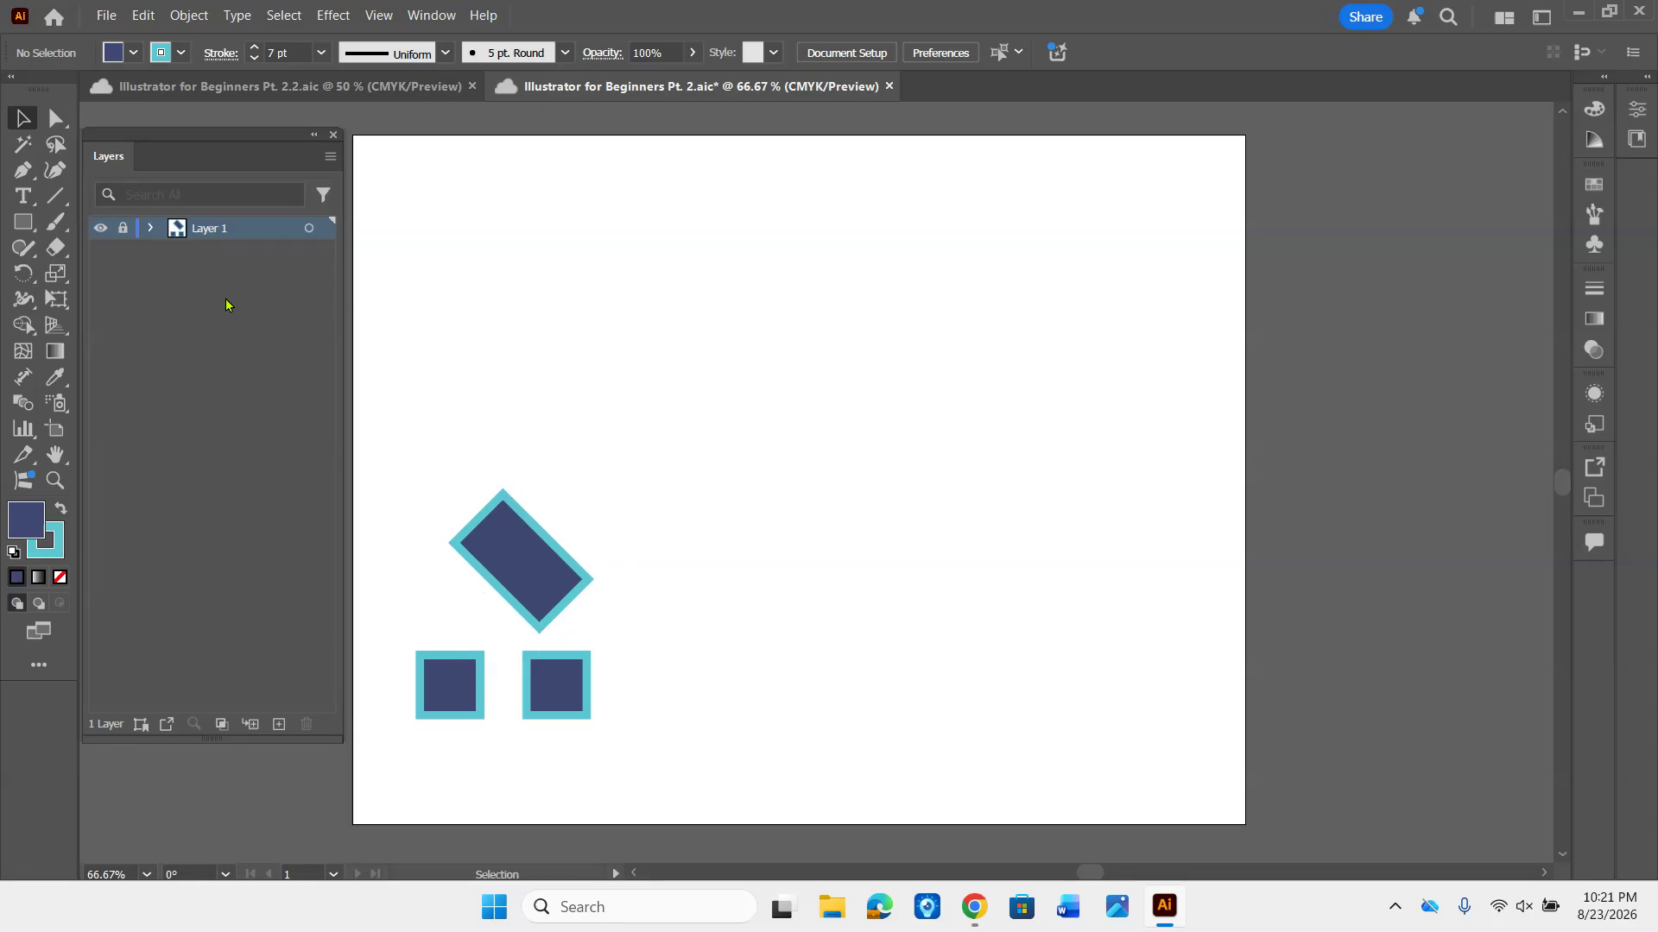
{"action": "left_click", "coordinate": [122, 229]}
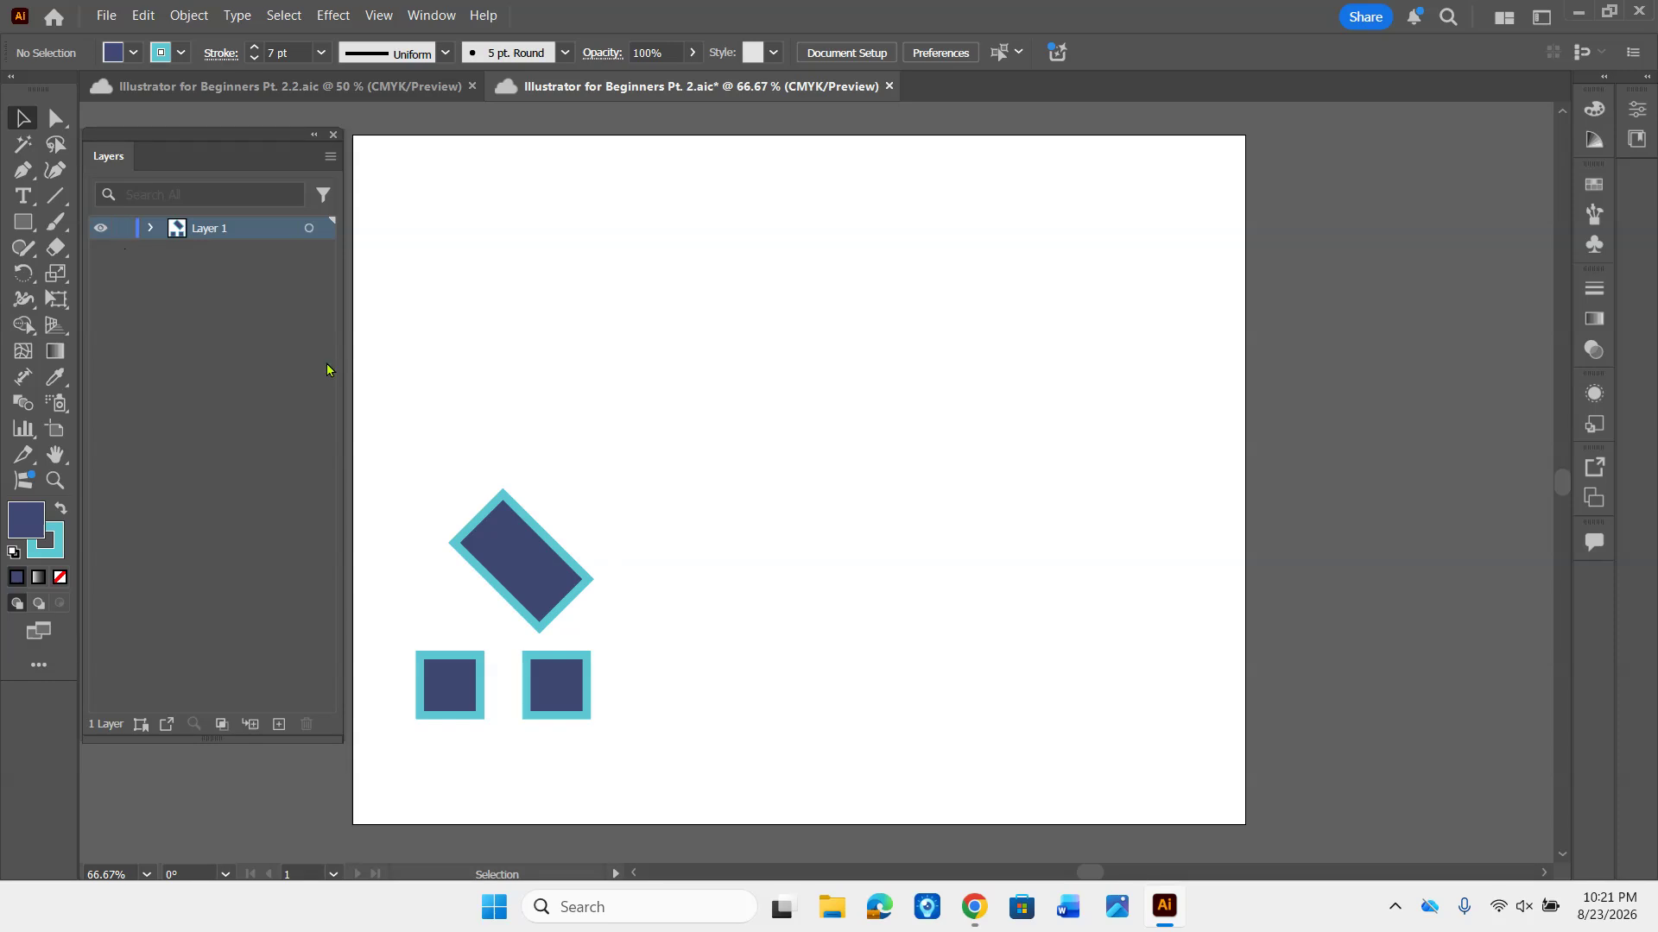
{"action": "left_click", "coordinate": [532, 592]}
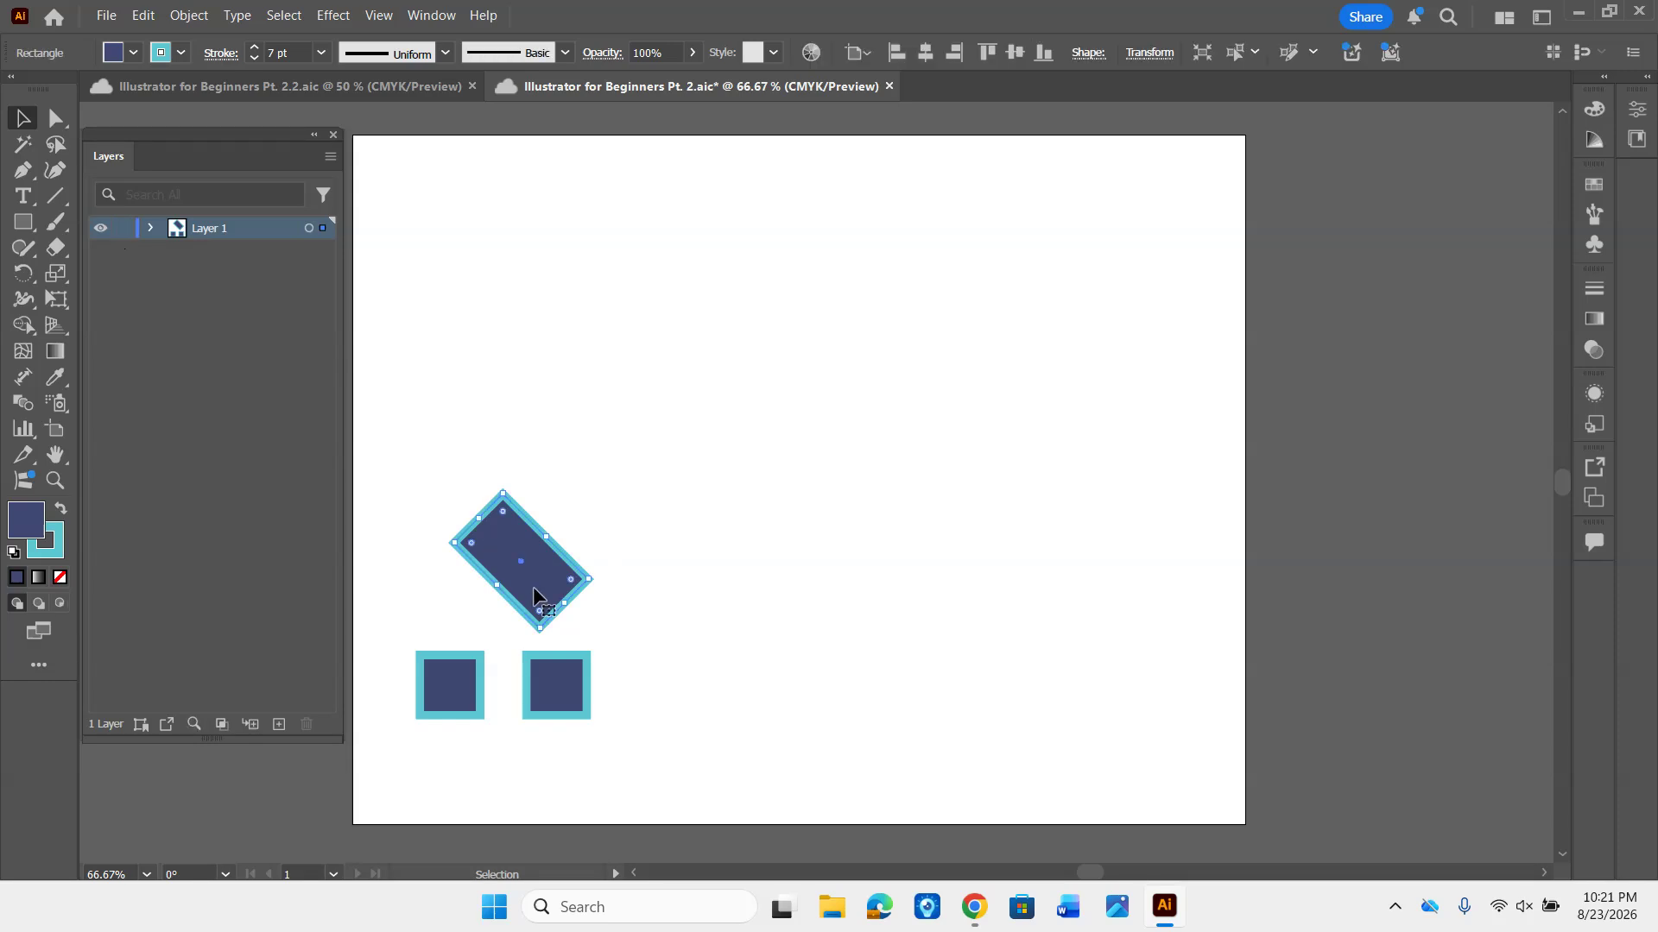
{"action": "left_click", "coordinate": [121, 230]}
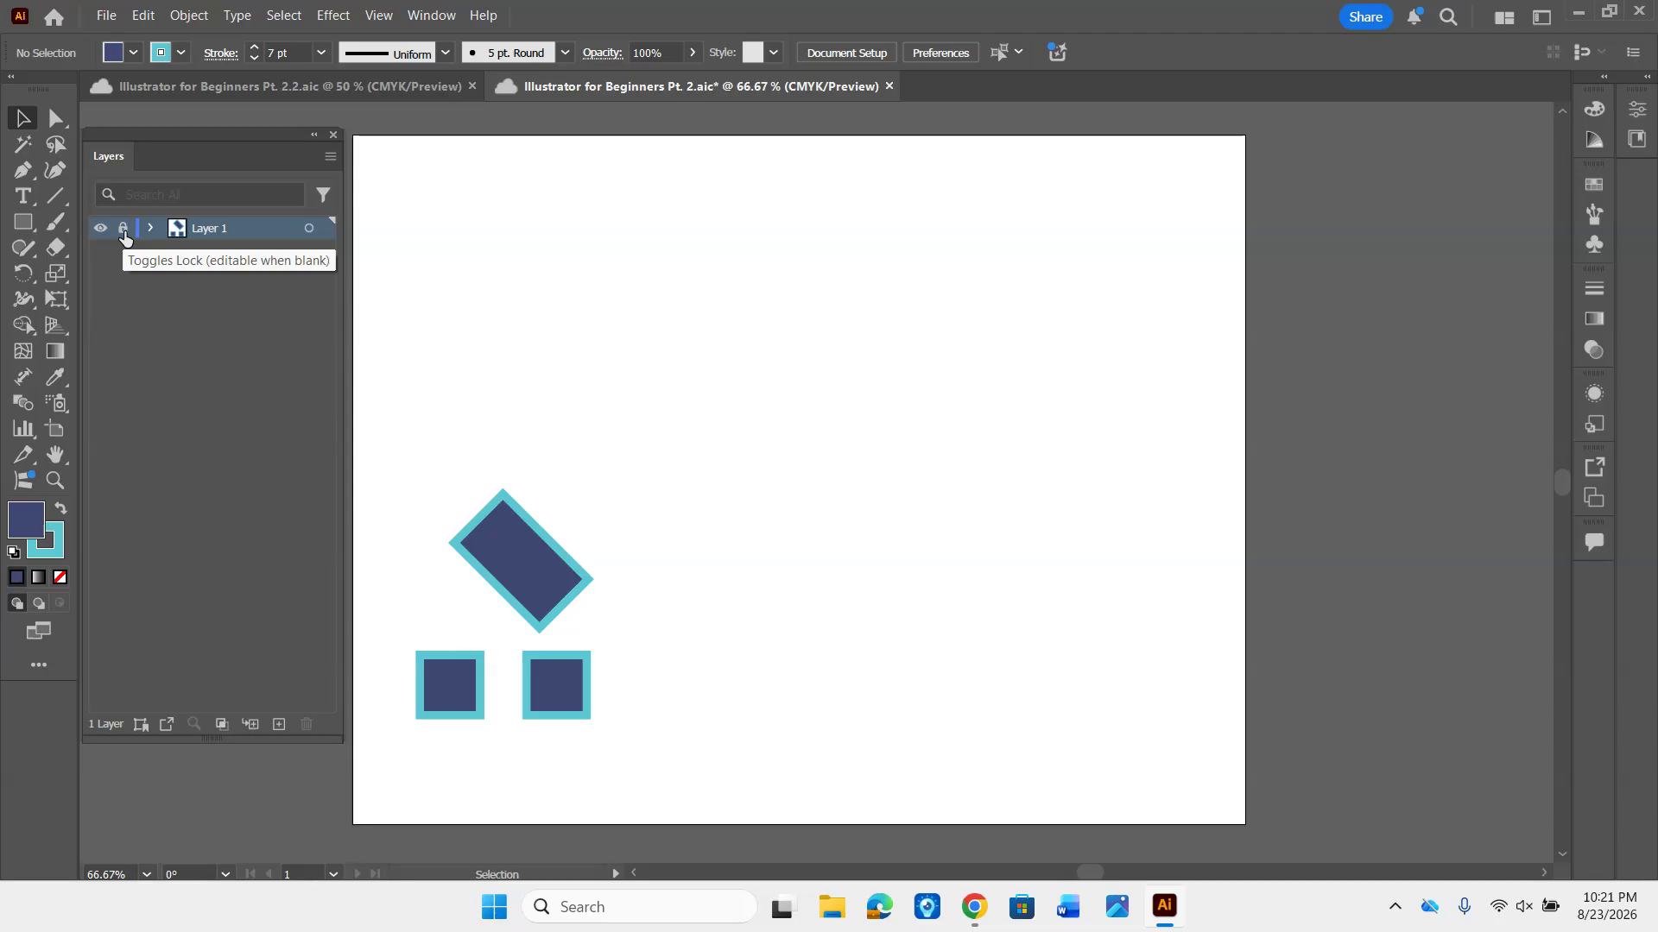
- Create a new layer above Layer 1 and toggle Layer 1's visibility off and back on
{"action": "left_click", "coordinate": [280, 727]}
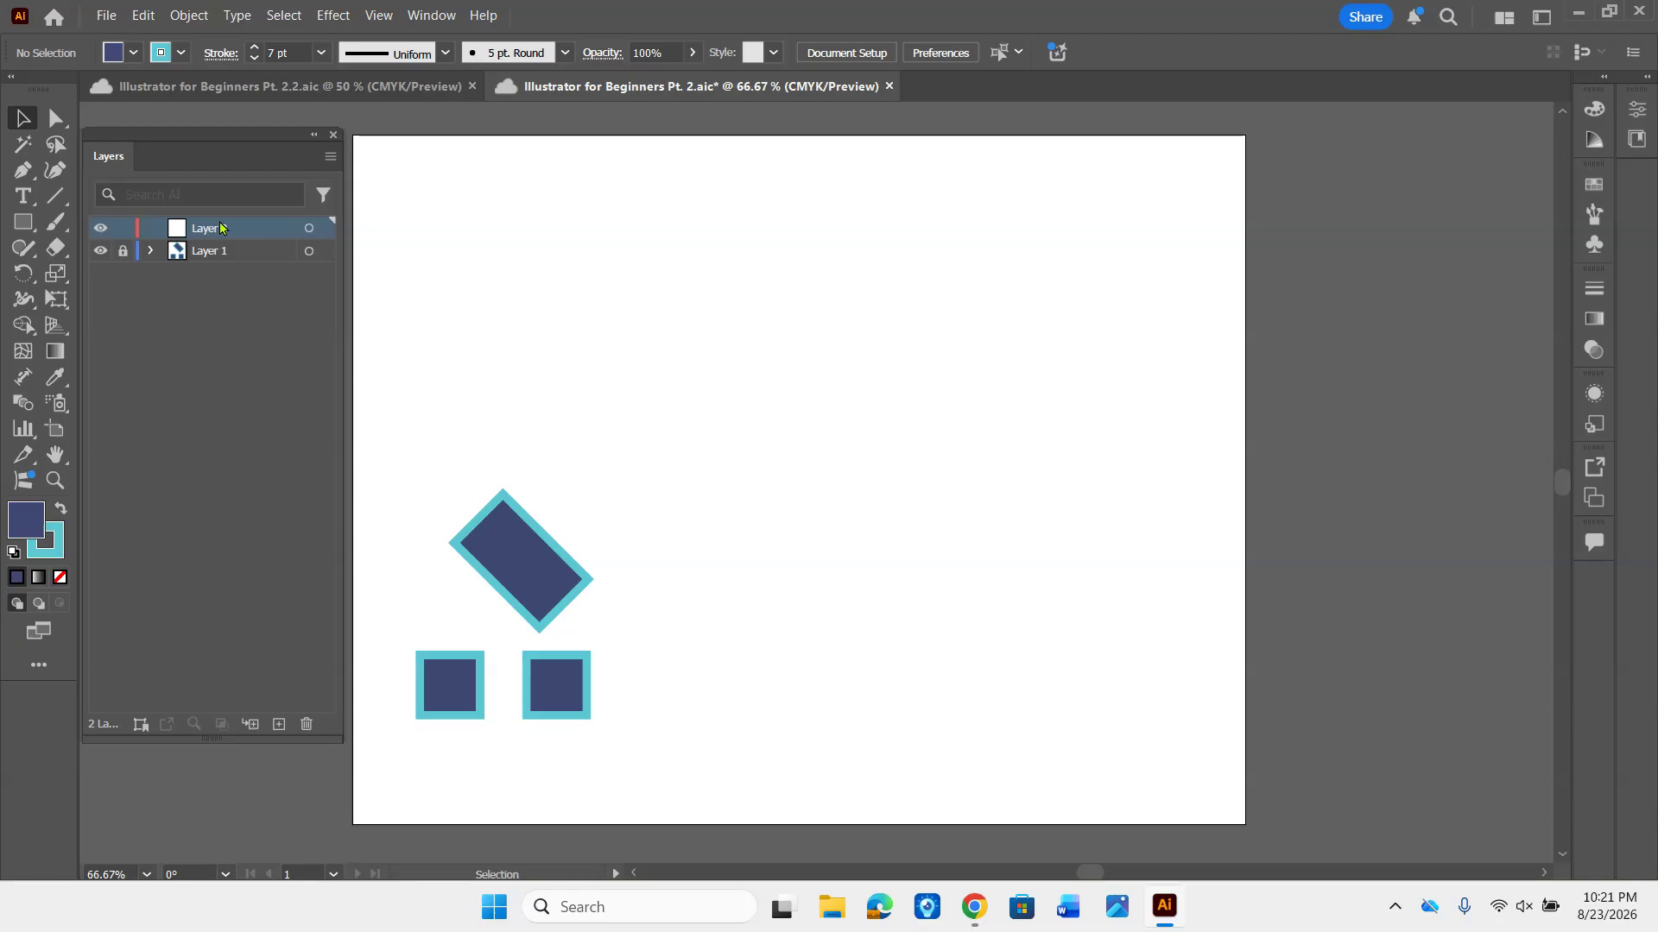
{"action": "left_click", "coordinate": [101, 251]}
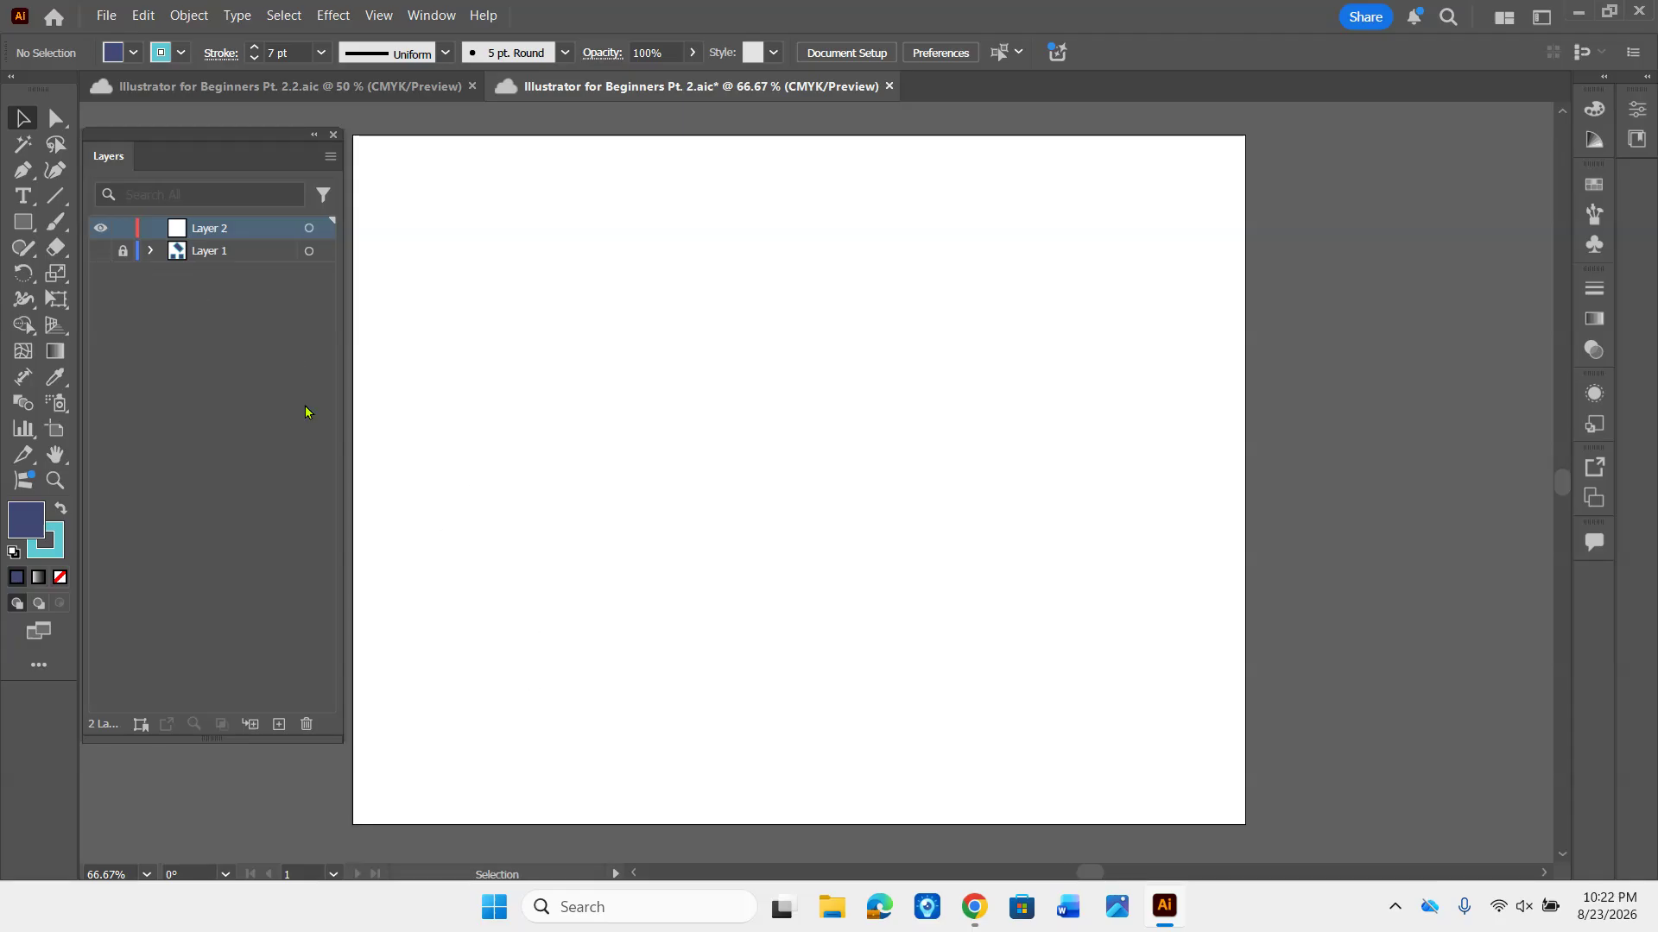
{"action": "left_click", "coordinate": [101, 252]}
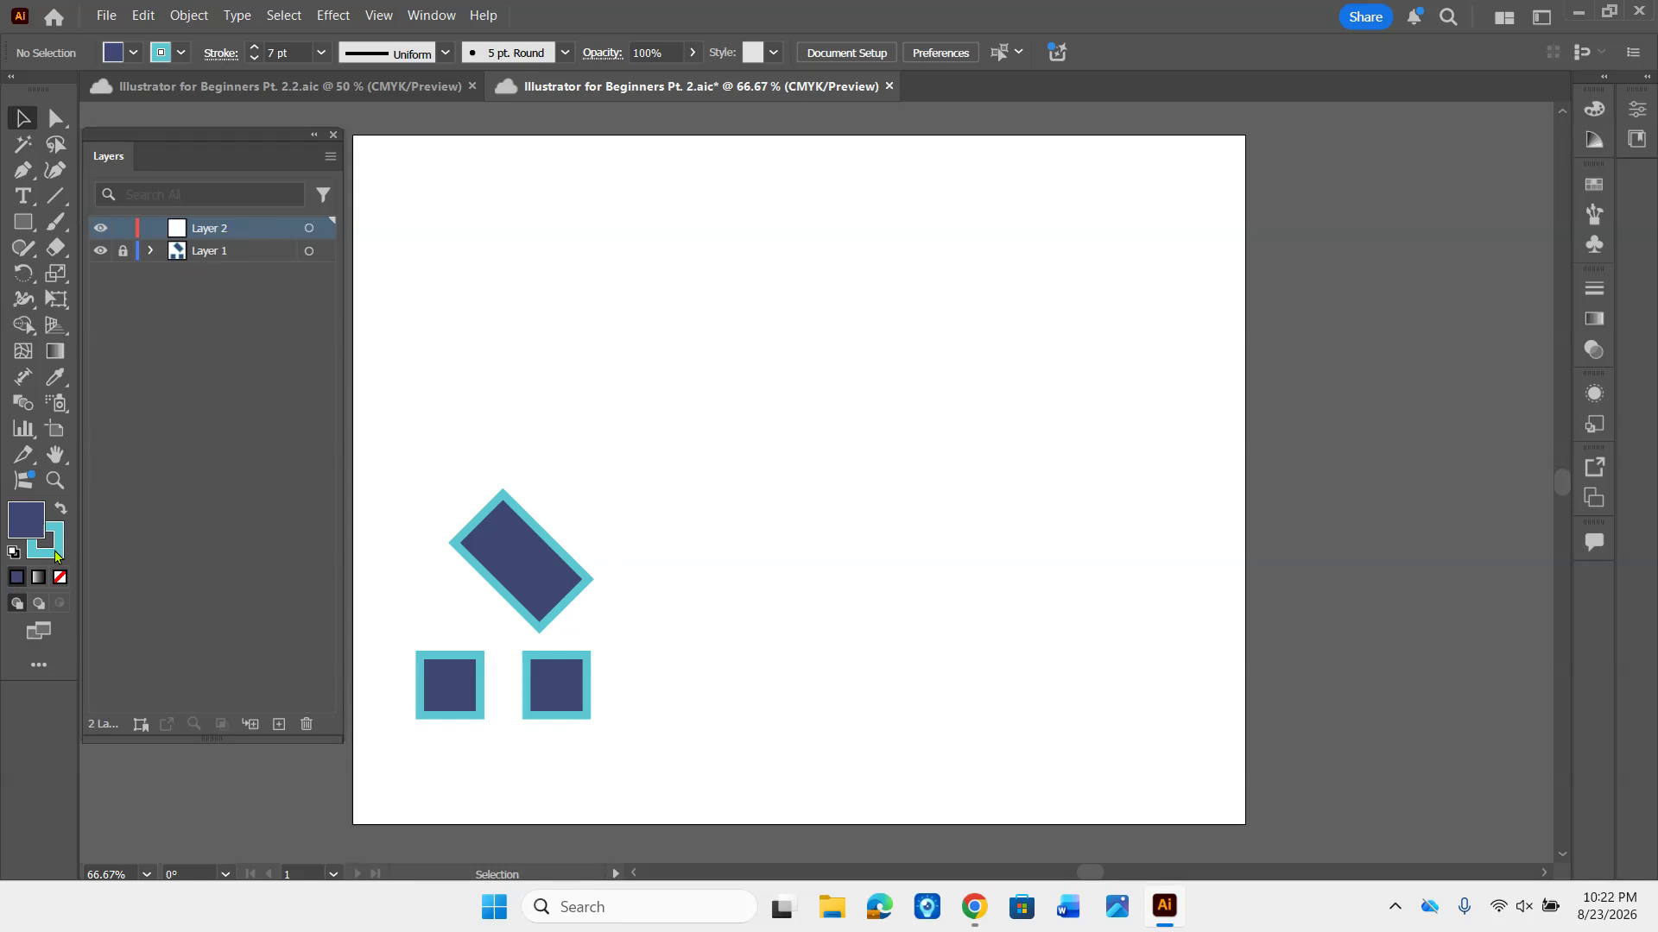
- Set the stroke color to None for new shapes
{"action": "left_click", "coordinate": [34, 516]}
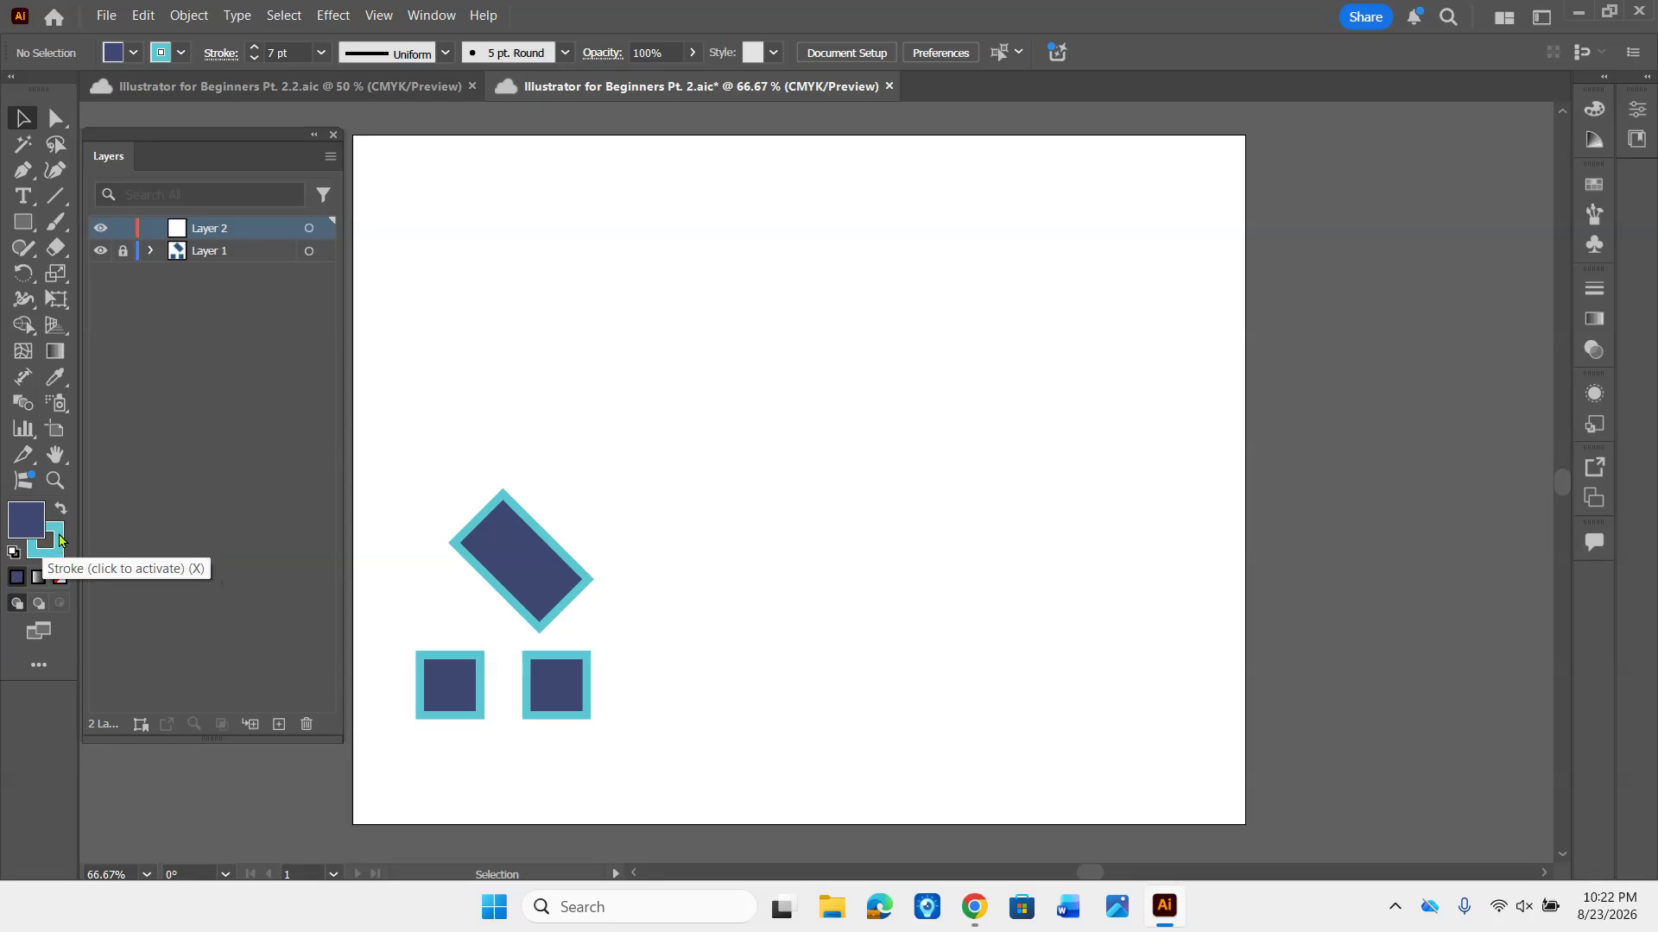
{"action": "left_click", "coordinate": [59, 542]}
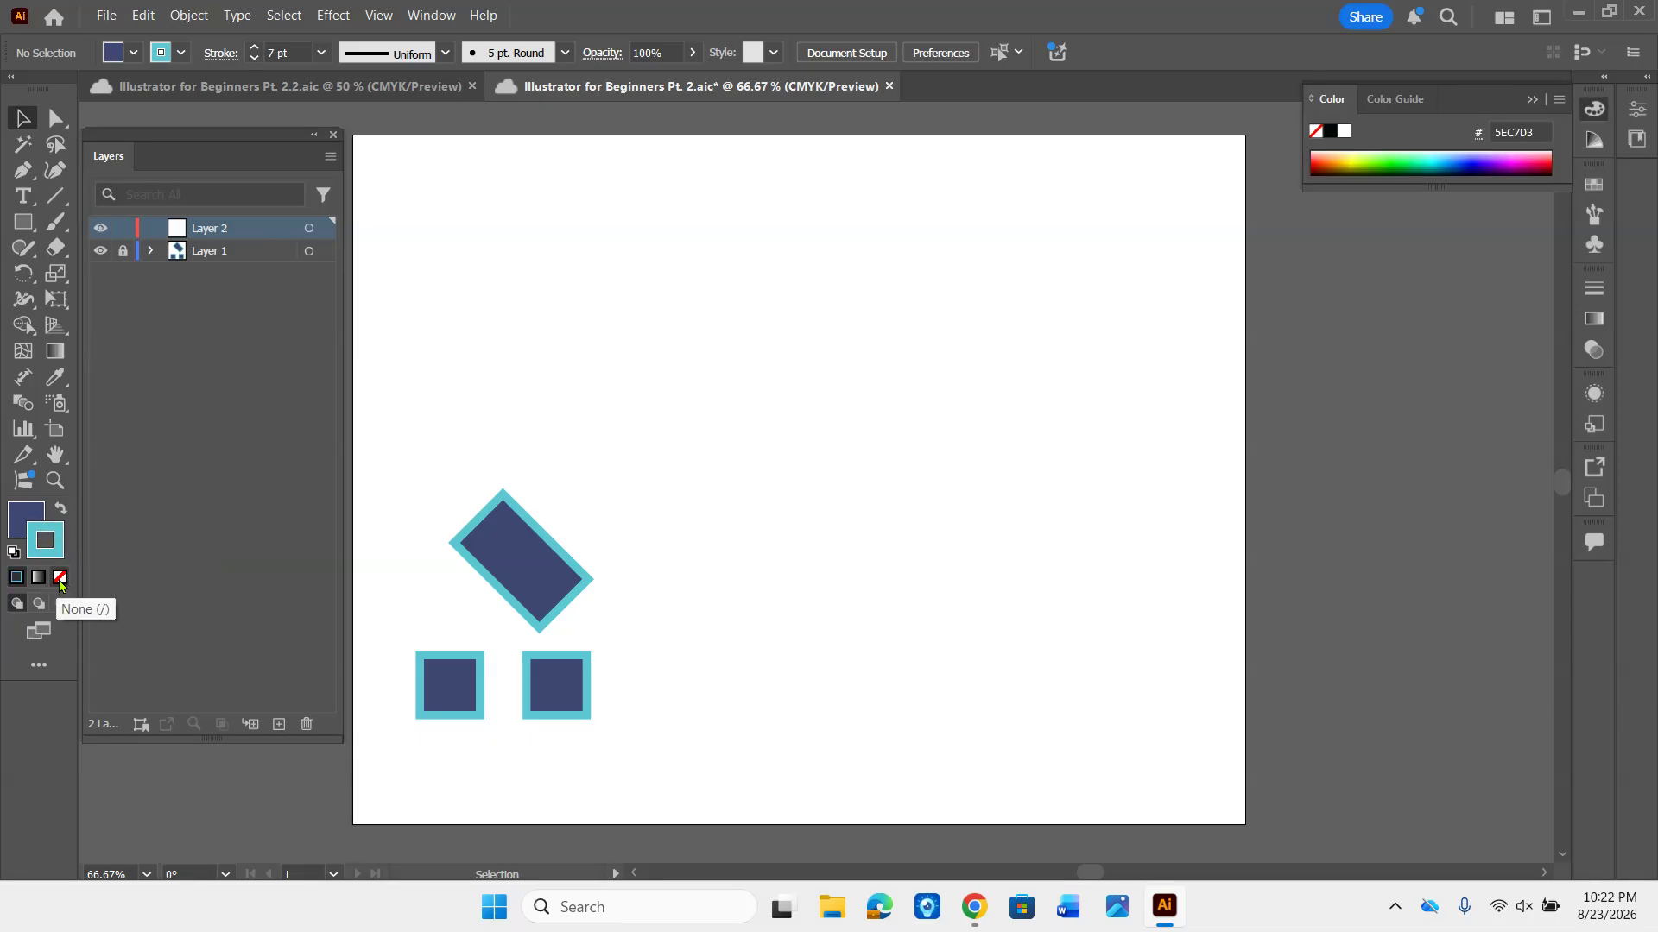
{"action": "left_click", "coordinate": [60, 578]}
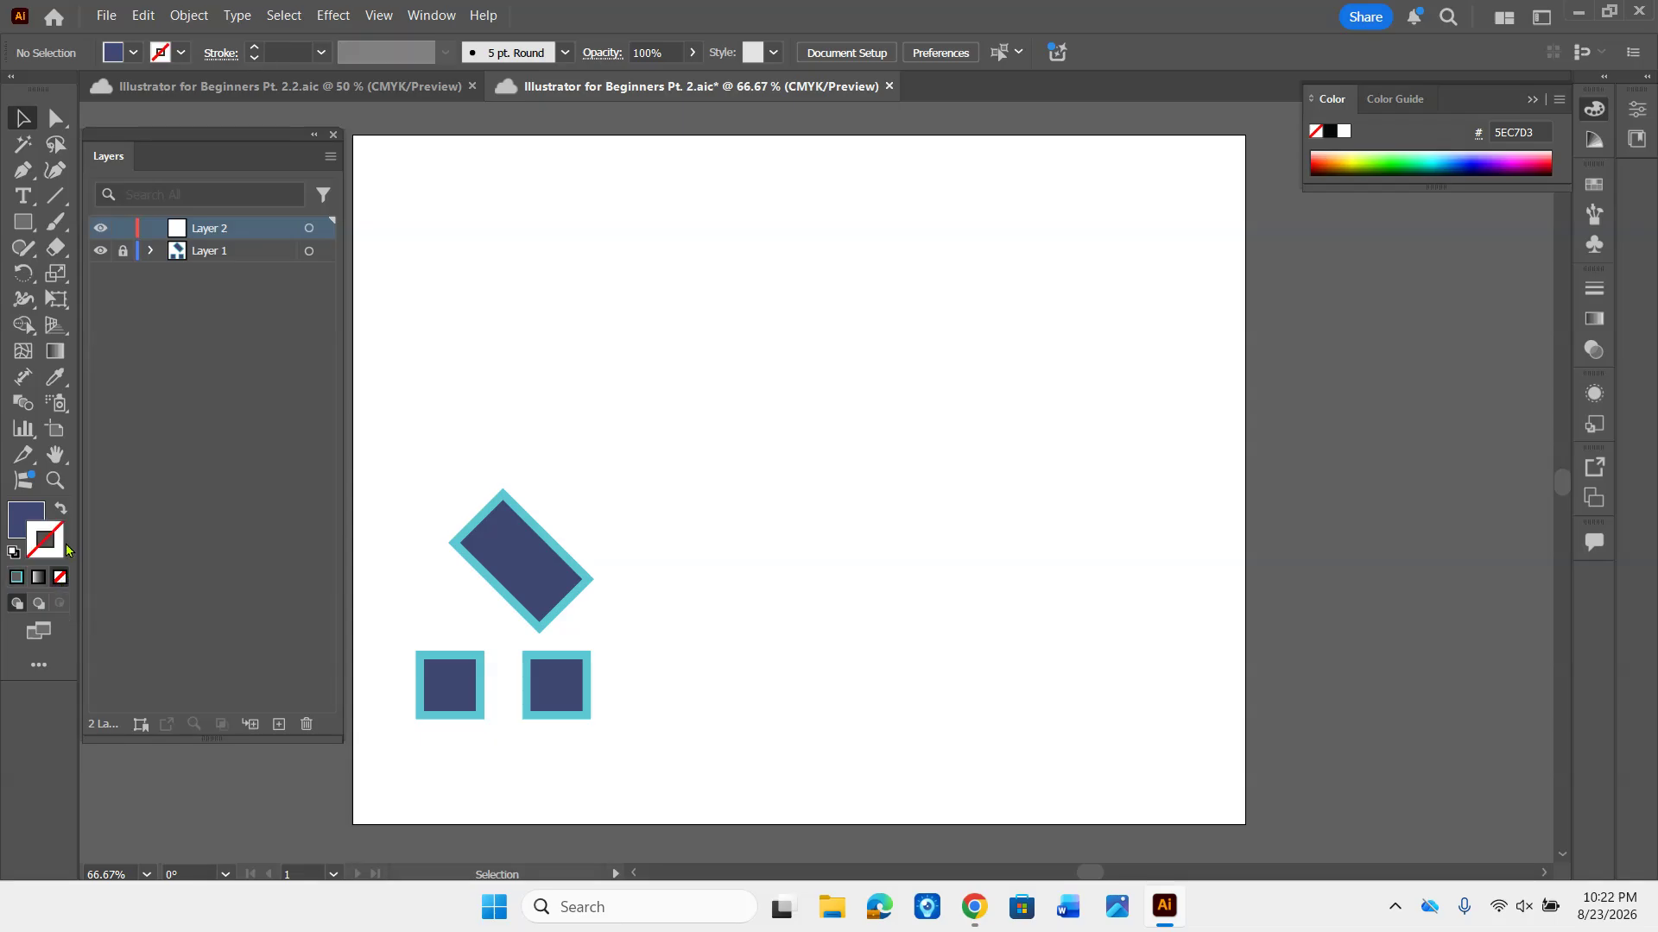
- Set the fill color to a bright green, hex 09D15E, using the Color Picker
{"action": "left_click", "coordinate": [30, 516]}
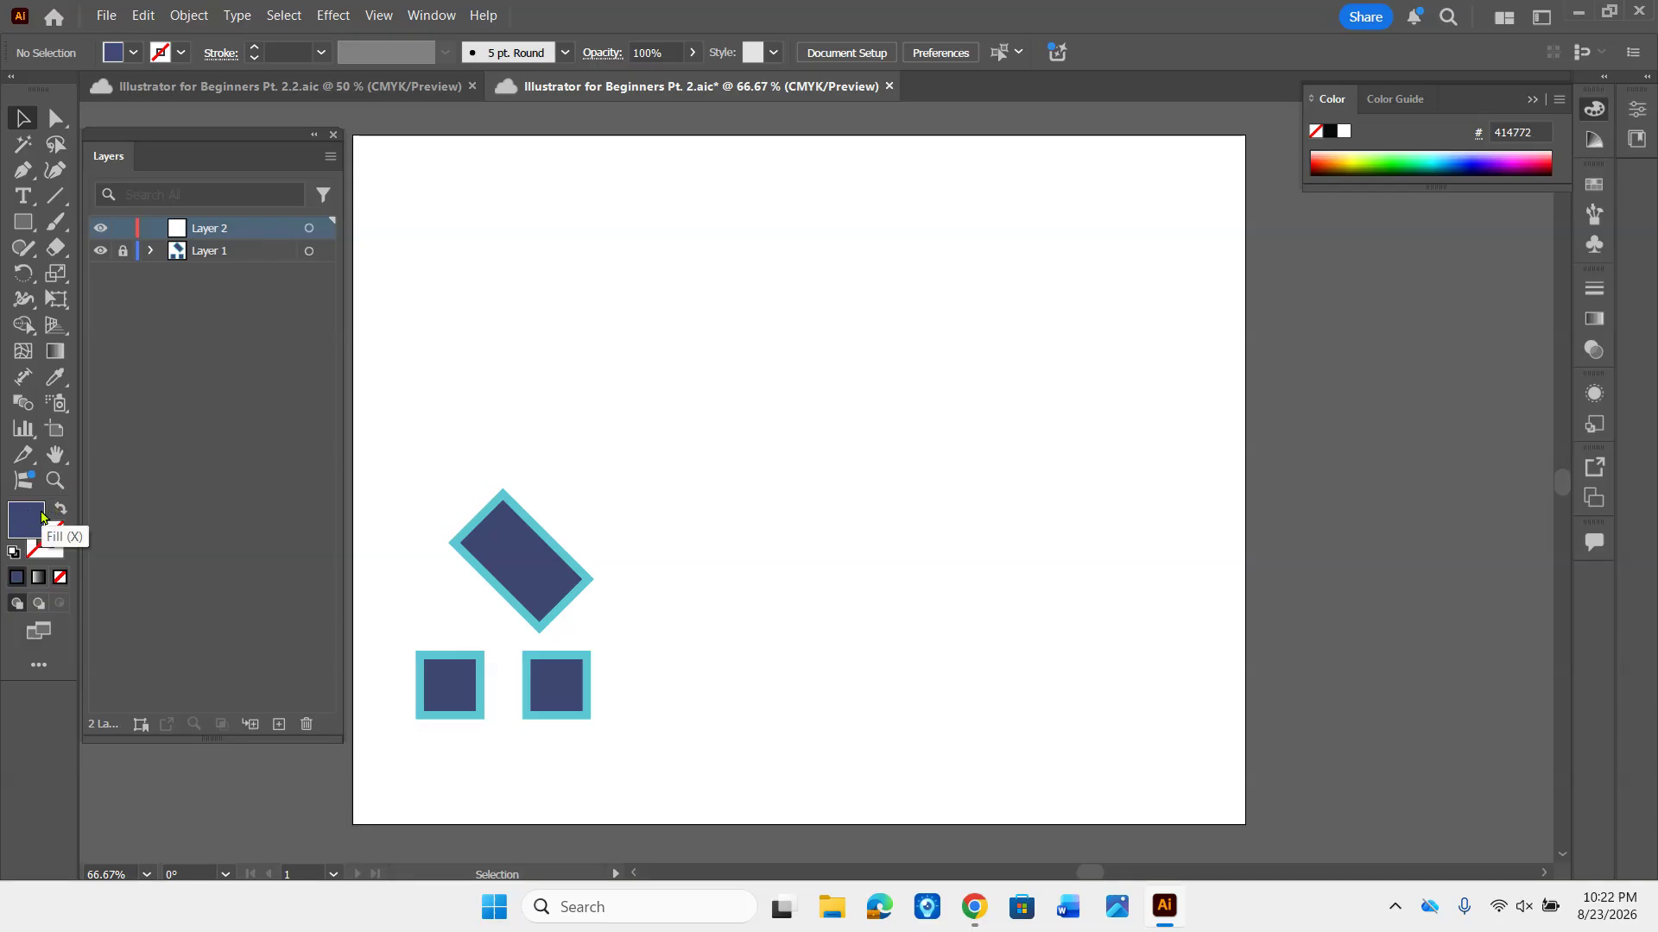
{"action": "double_click", "coordinate": [41, 517]}
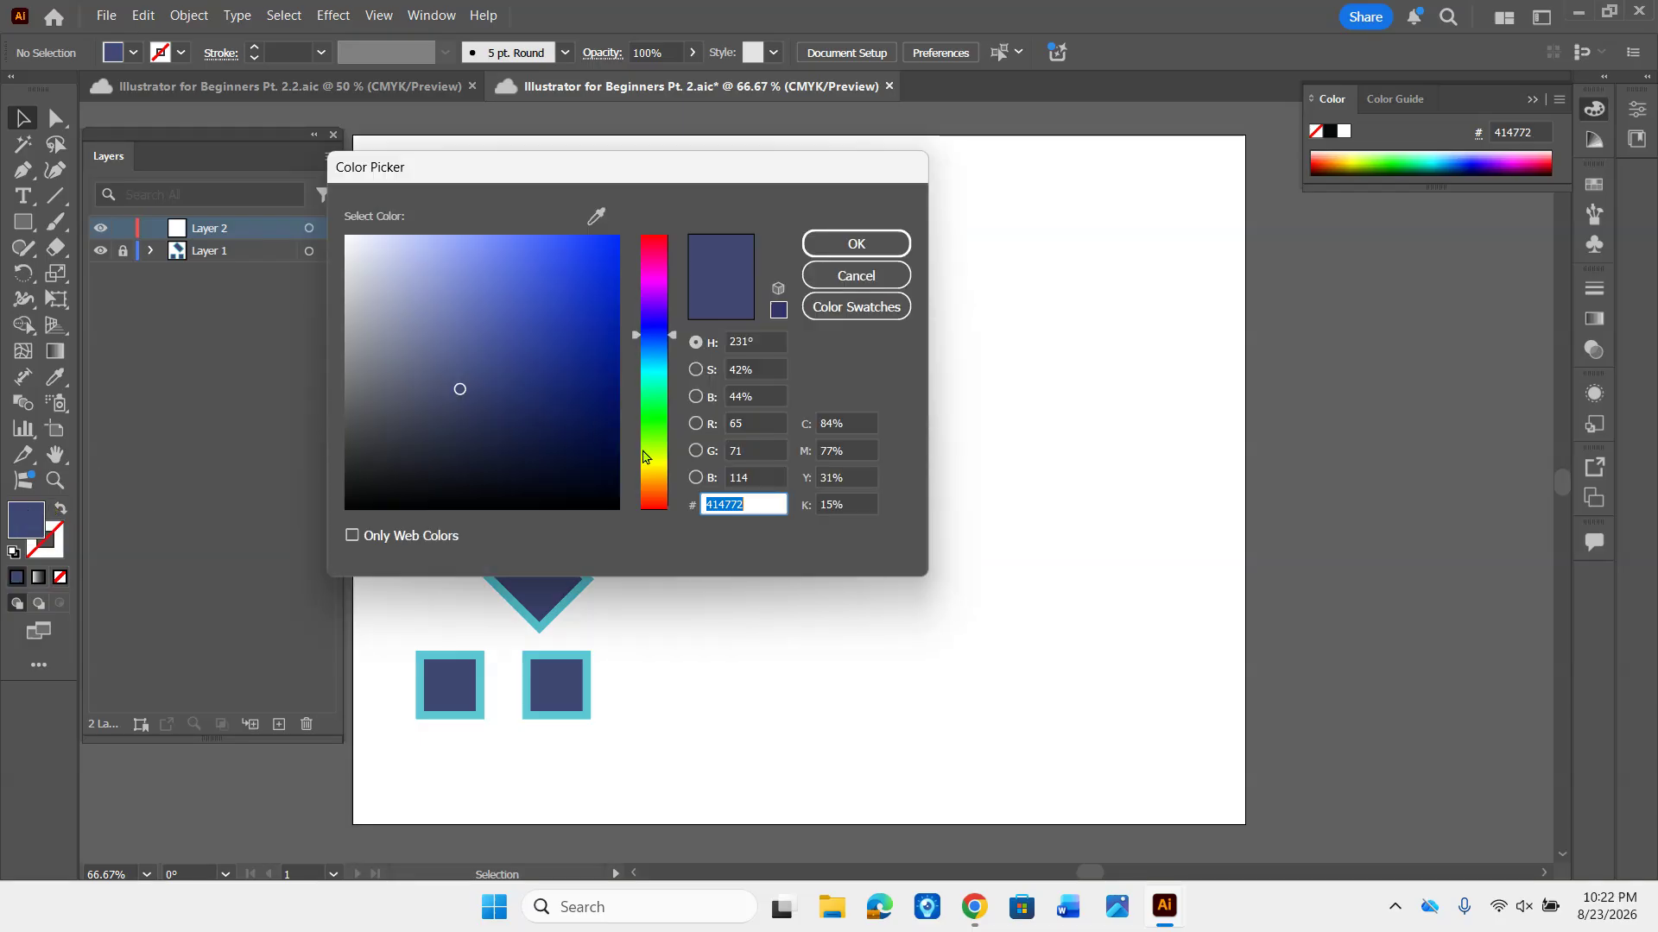
{"action": "left_click", "coordinate": [654, 413]}
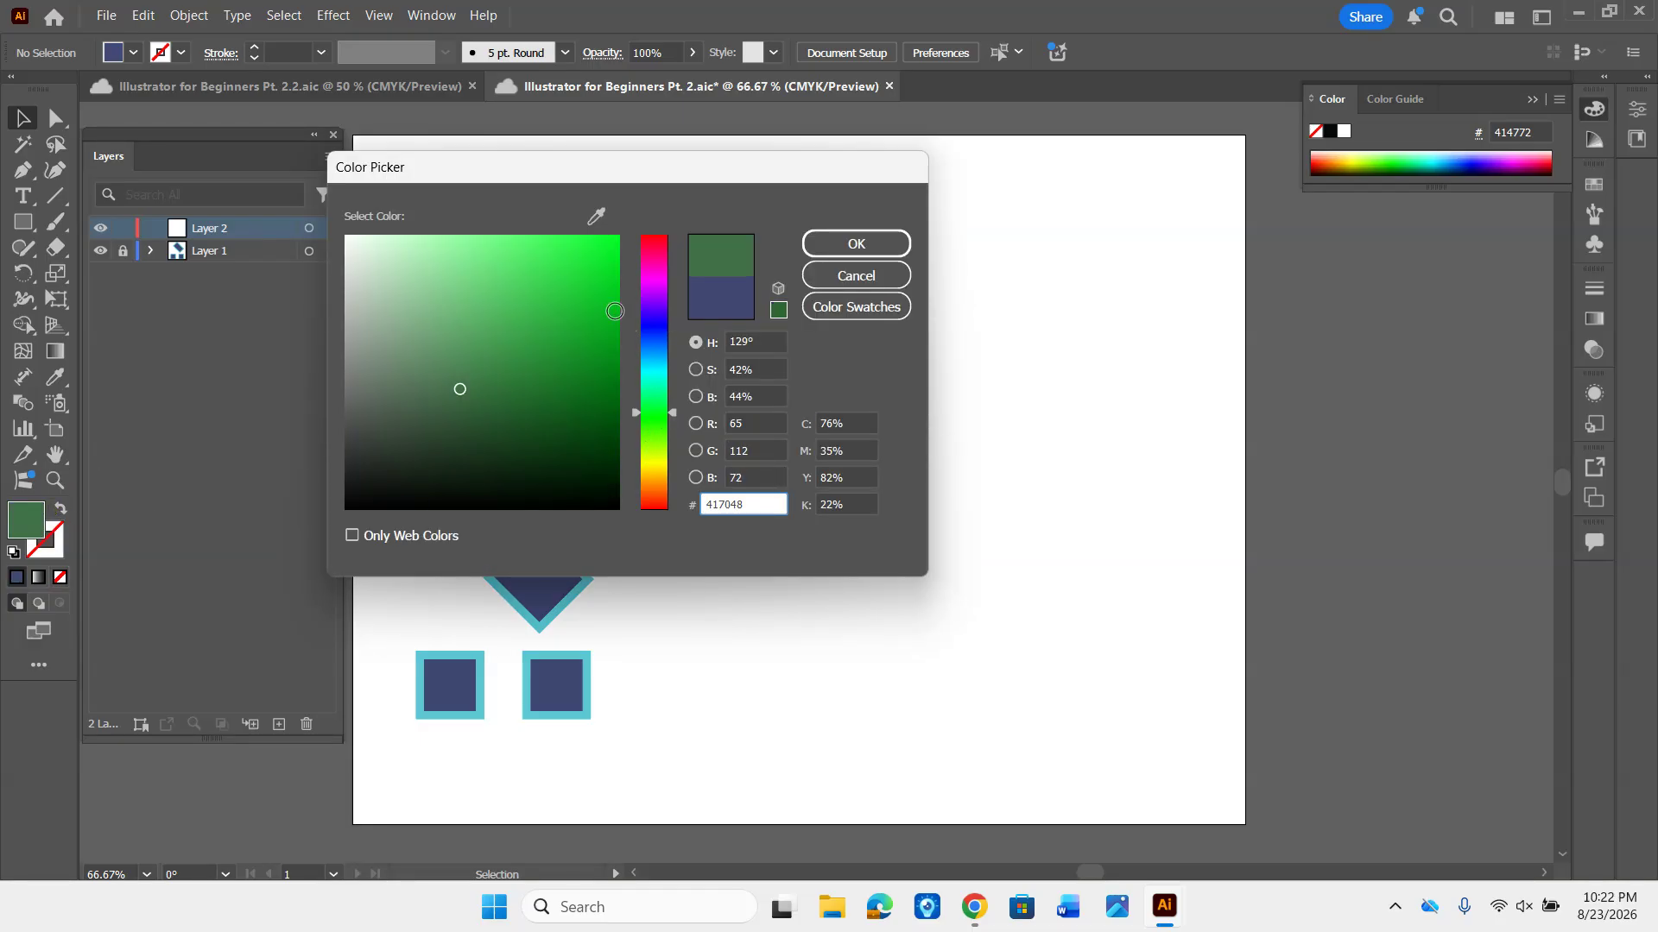
{"action": "left_click", "coordinate": [655, 398]}
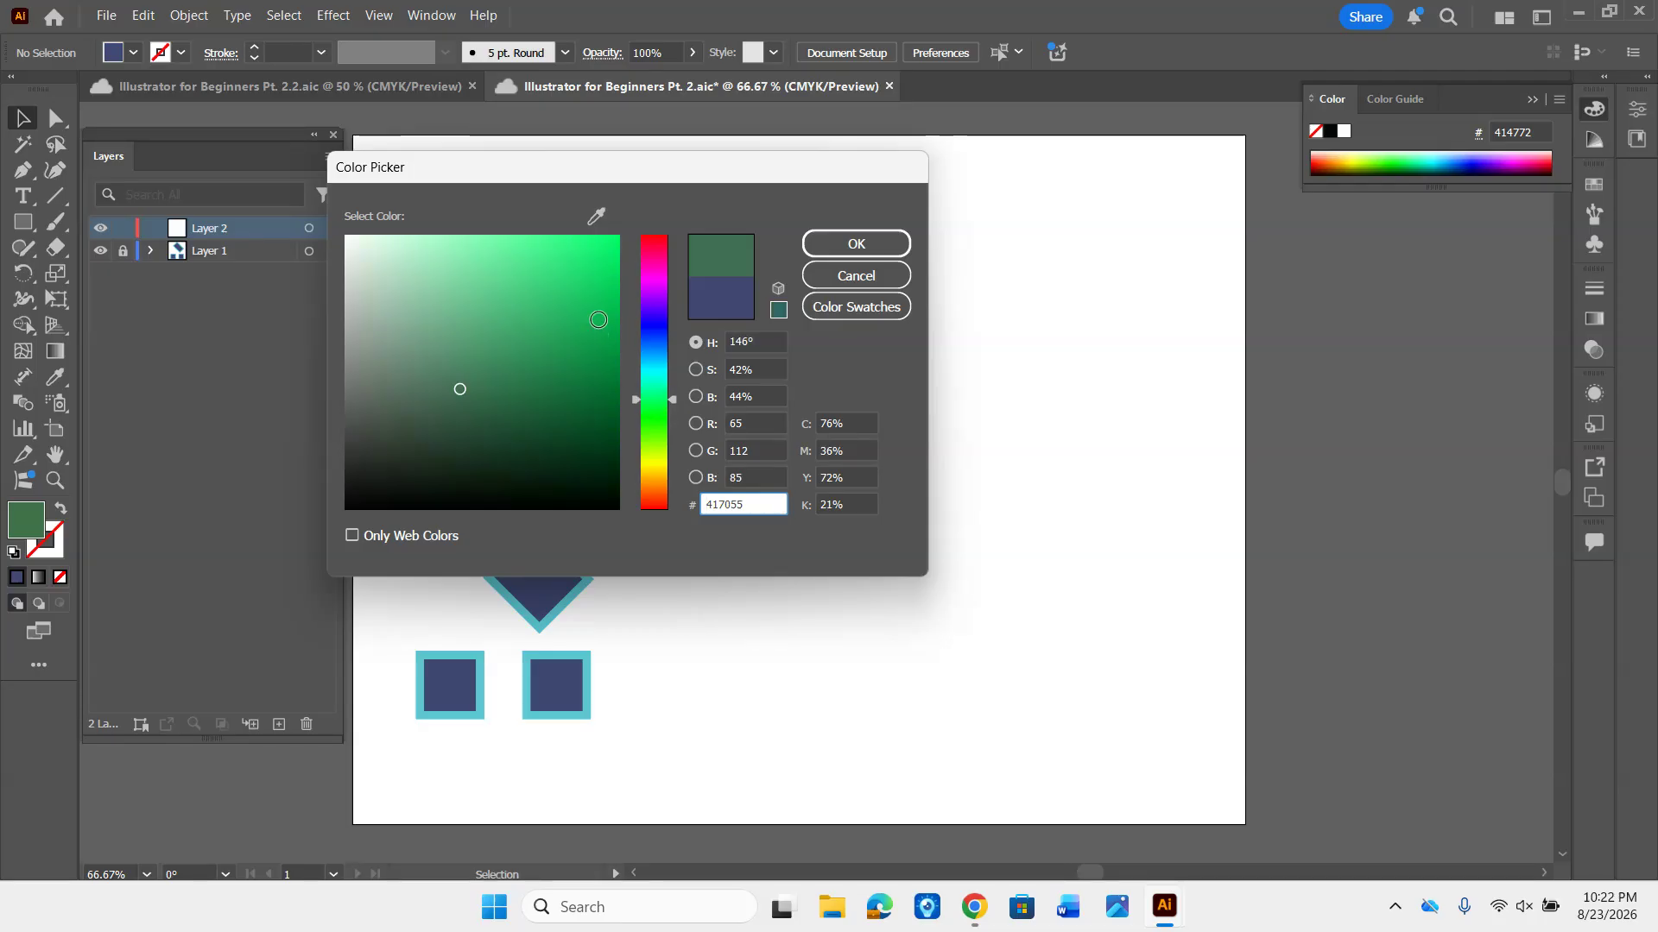
{"action": "left_click", "coordinate": [608, 284]}
{"action": "left_click", "coordinate": [845, 246]}
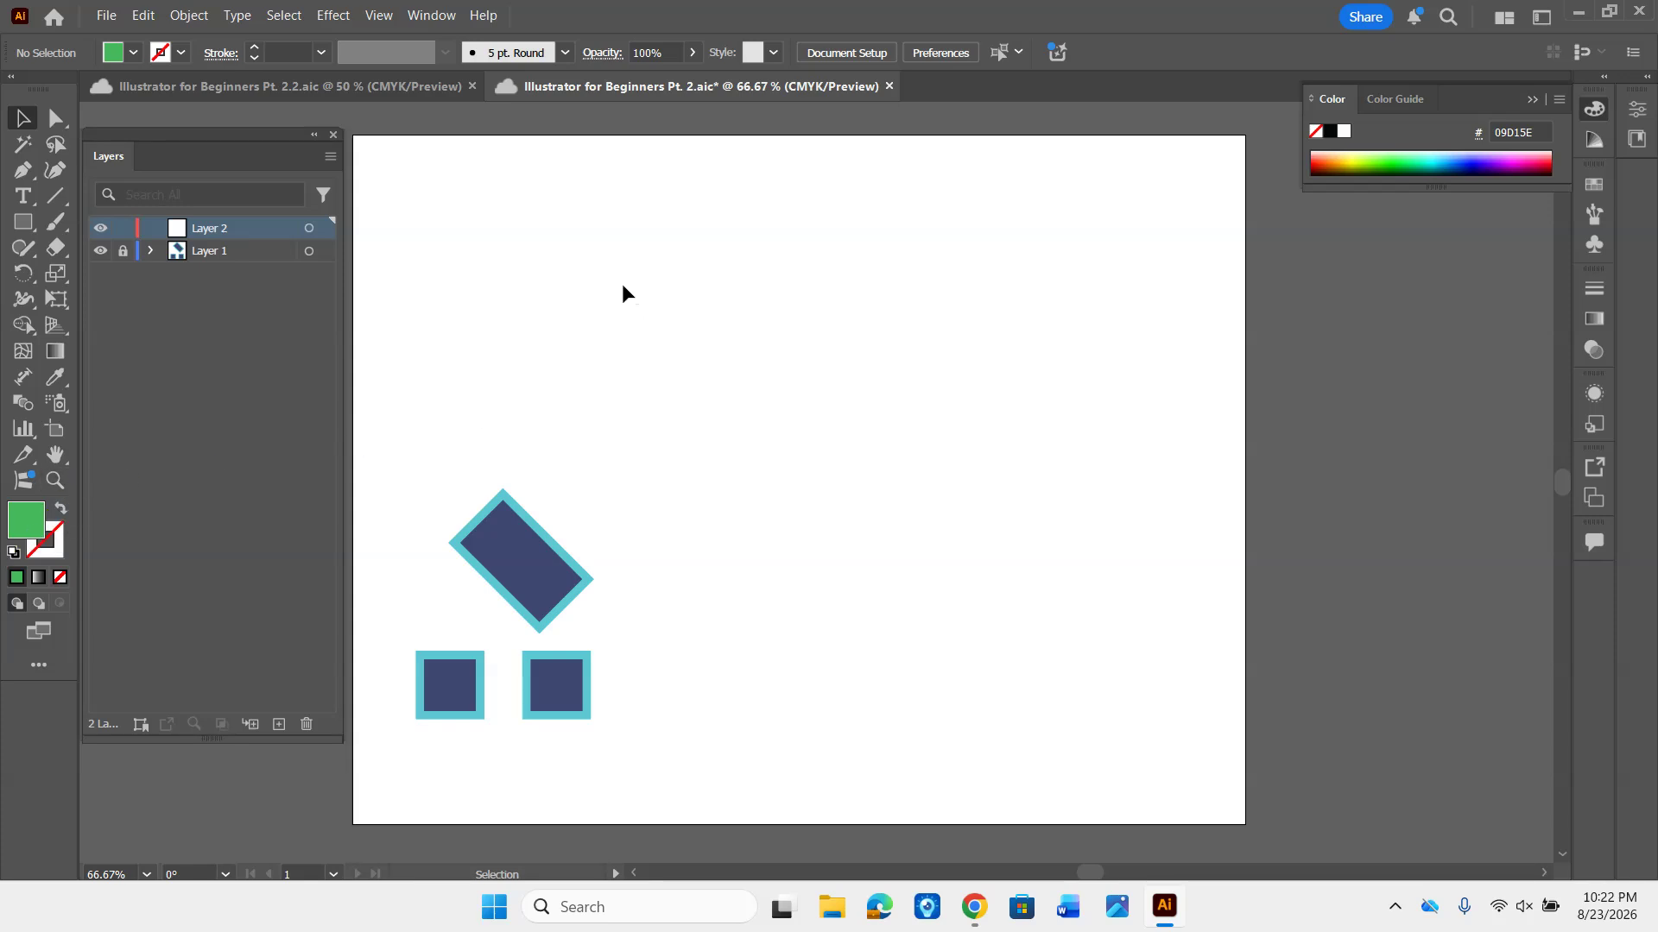
- Draw a green square on Layer 2 near the artboard's upper-left corner and round all four of its corners moderately
{"action": "key", "text": "m"}
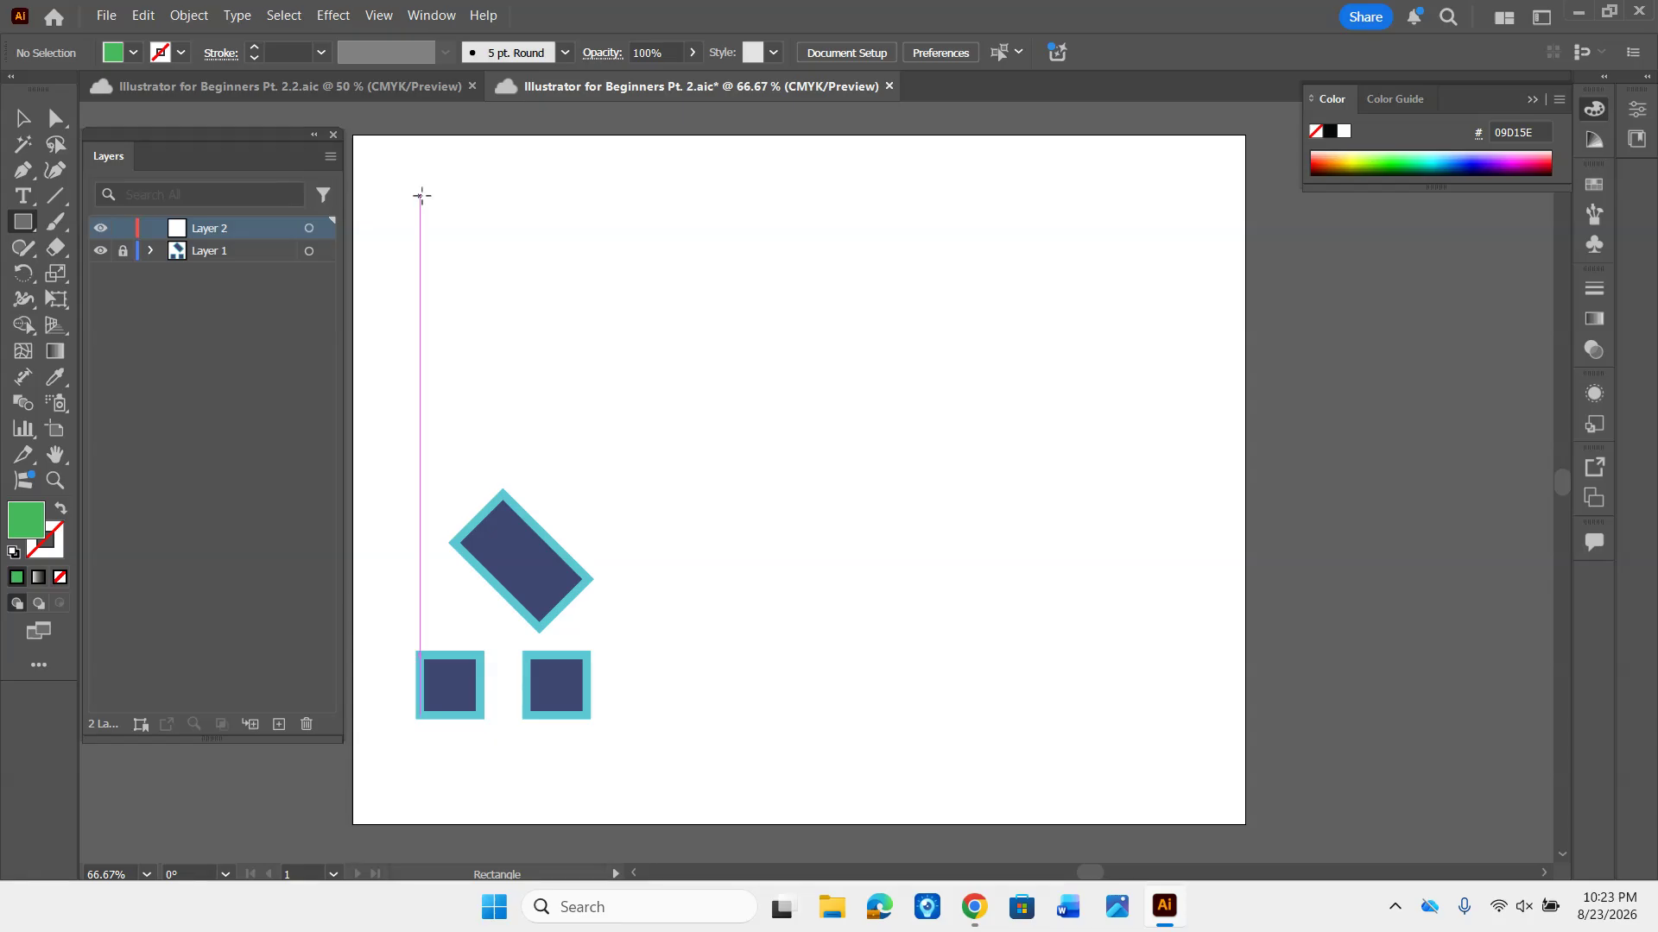
{"action": "mouse_move", "coordinate": [423, 196]}
{"action": "left_mouse_down"}
{"action": "mouse_move", "coordinate": [483, 291]}
{"action": "mouse_move", "coordinate": [496, 278]}
{"action": "mouse_move", "coordinate": [544, 377]}
{"action": "mouse_move", "coordinate": [672, 417]}
{"action": "mouse_move", "coordinate": [544, 303]}
{"action": "mouse_move", "coordinate": [566, 363]}
{"action": "left_mouse_up"}
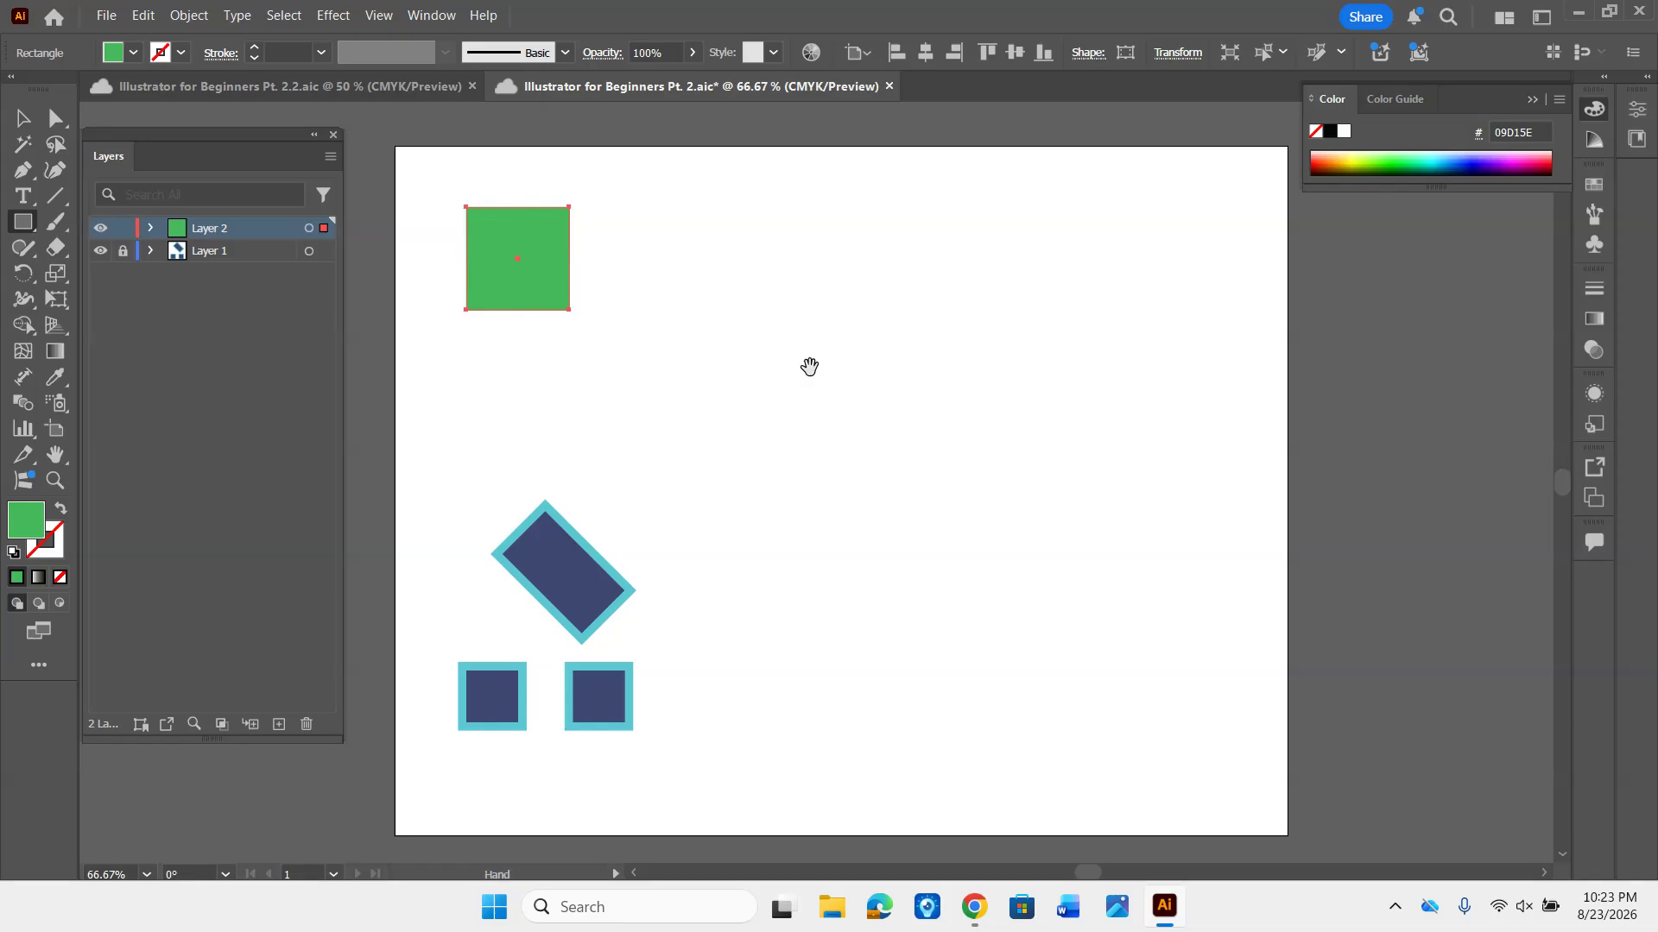
{"action": "left_click_drag", "start_coordinate": [809, 366], "coordinate": [919, 409]}
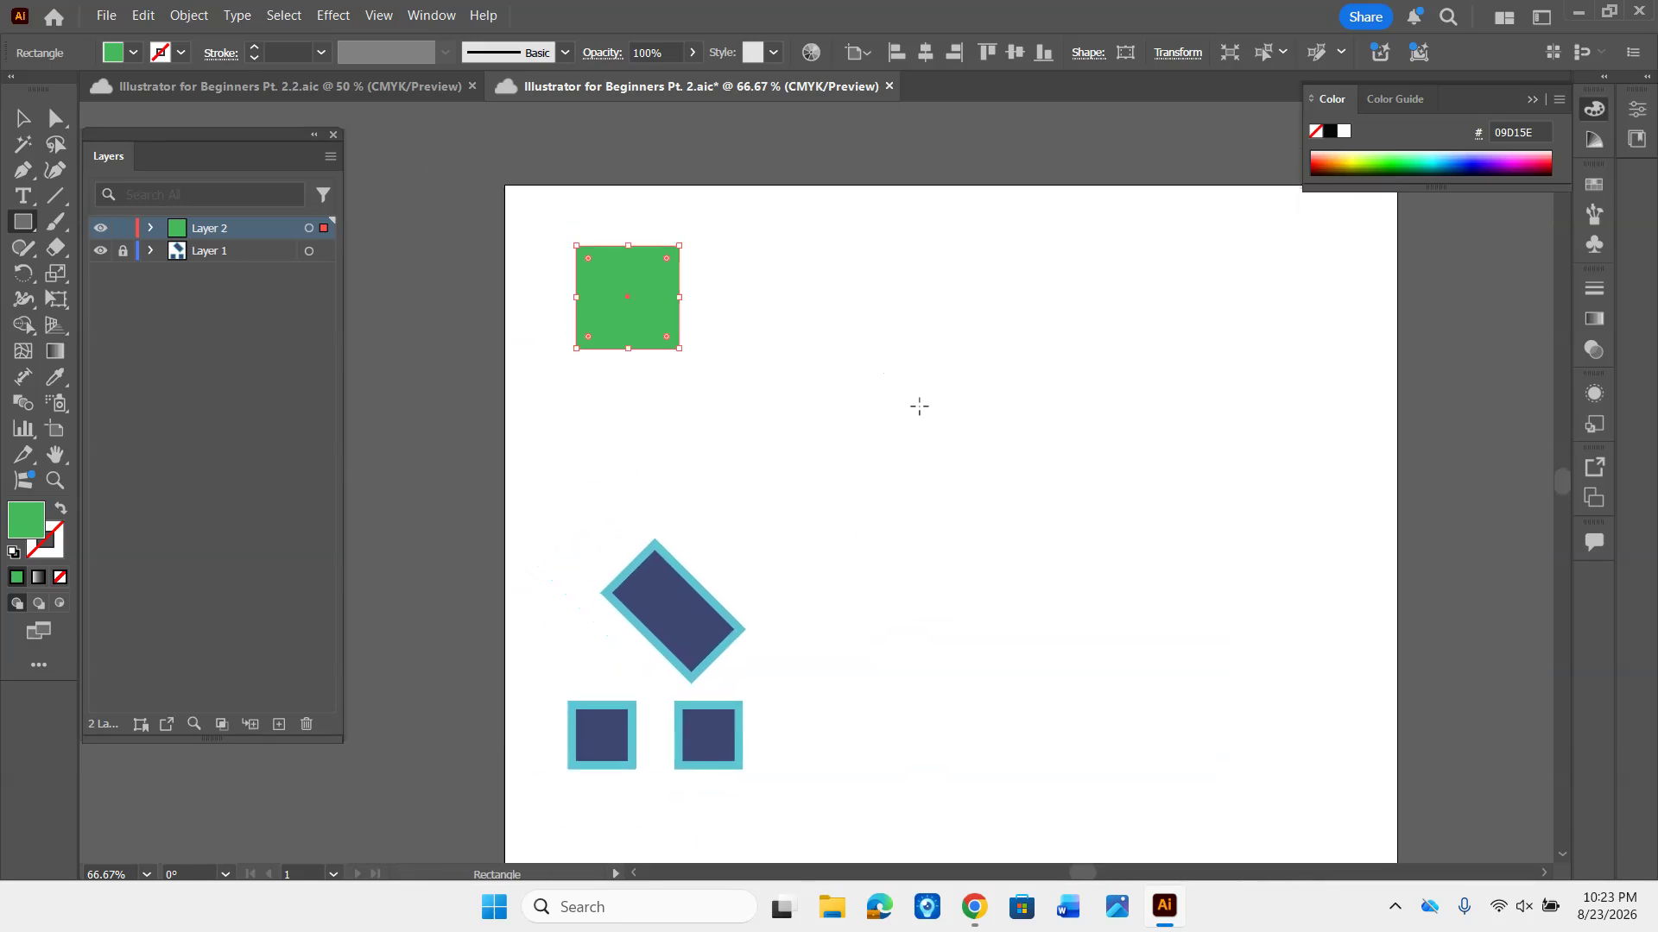
{"action": "key", "text": "ctrl+plus"}
{"action": "key", "text": "ctrl+plus"}
{"action": "key", "text": "ctrl+plus"}
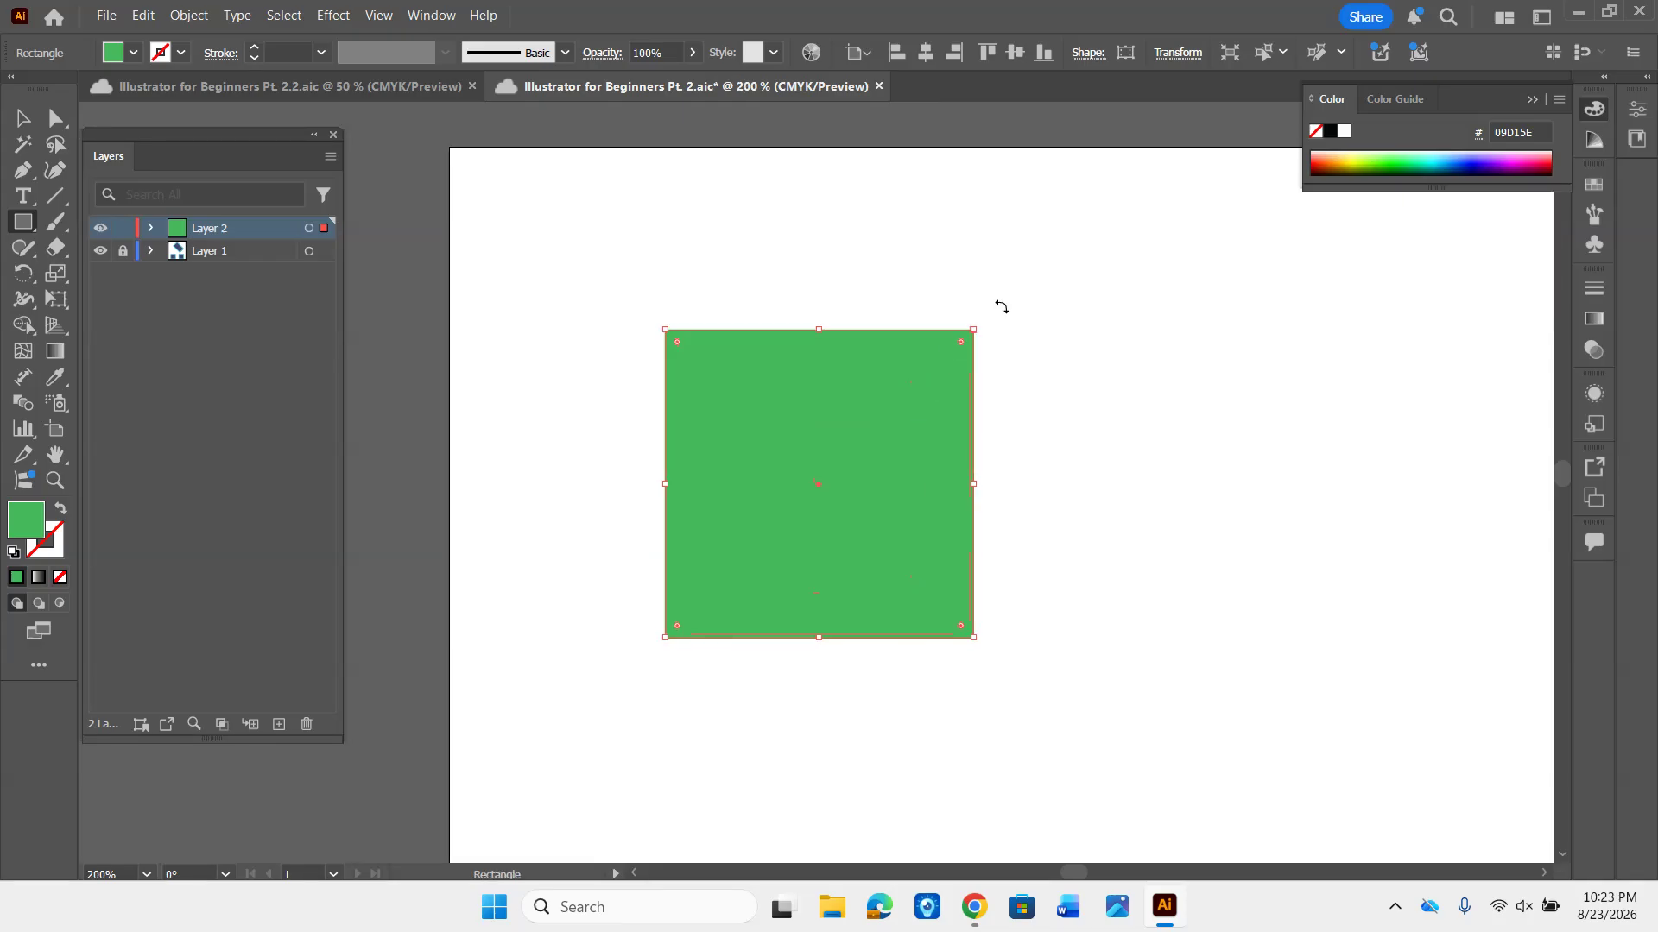
{"action": "left_click_drag", "start_coordinate": [1010, 374], "coordinate": [993, 339]}
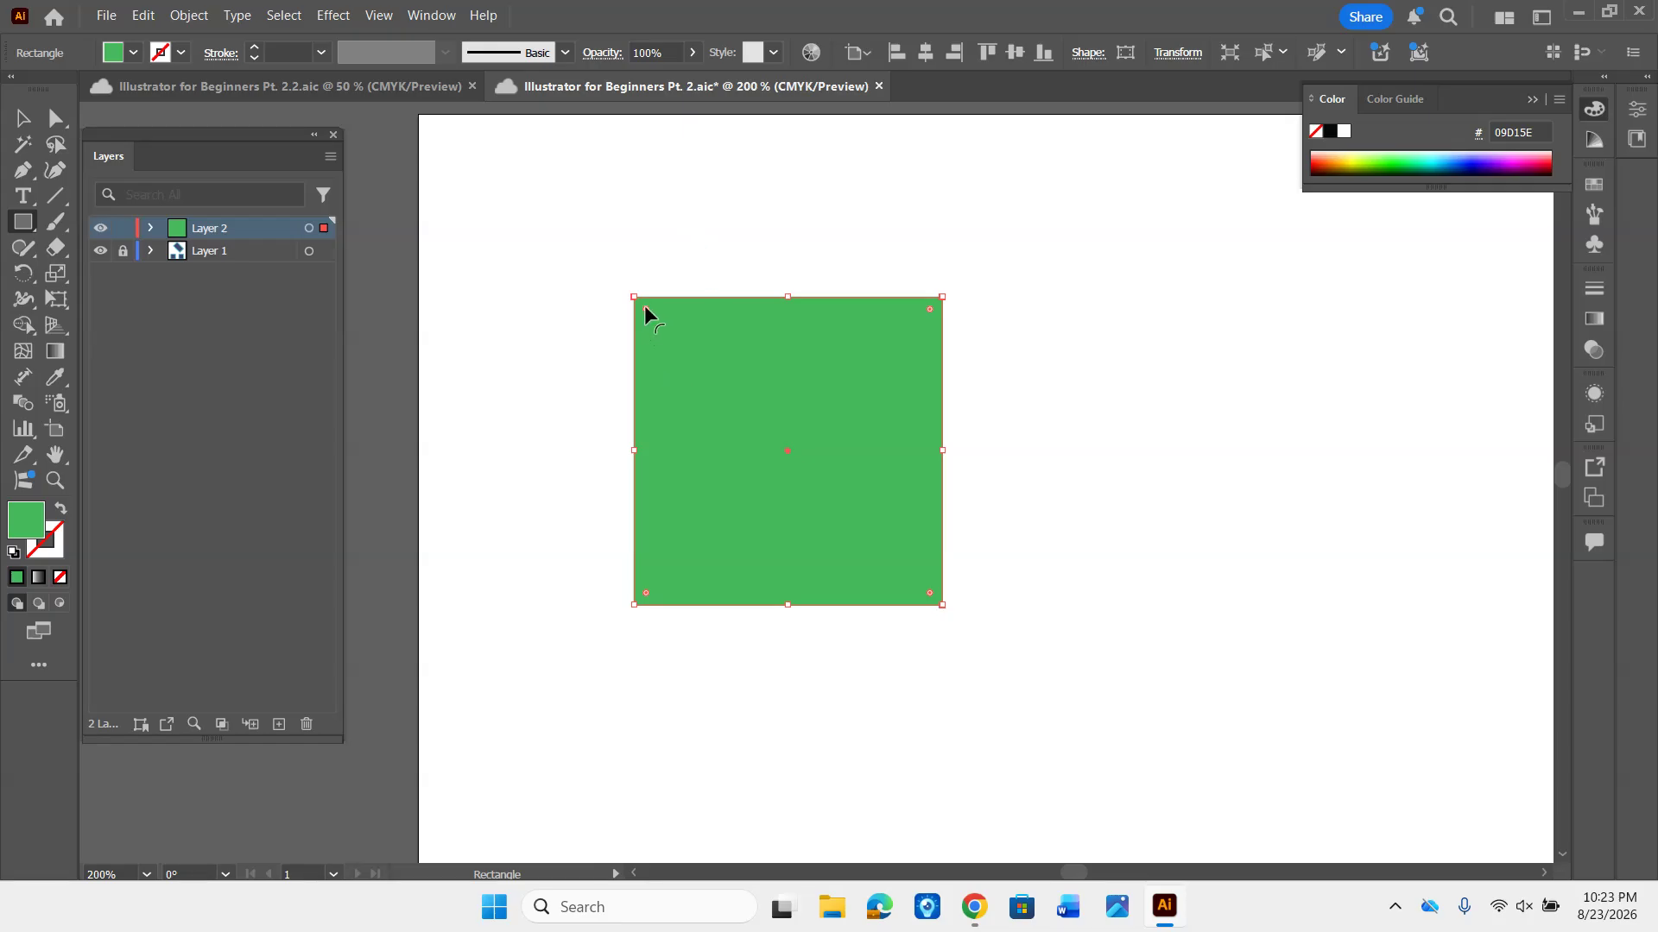
{"action": "left_click_drag", "start_coordinate": [644, 304], "coordinate": [712, 363]}
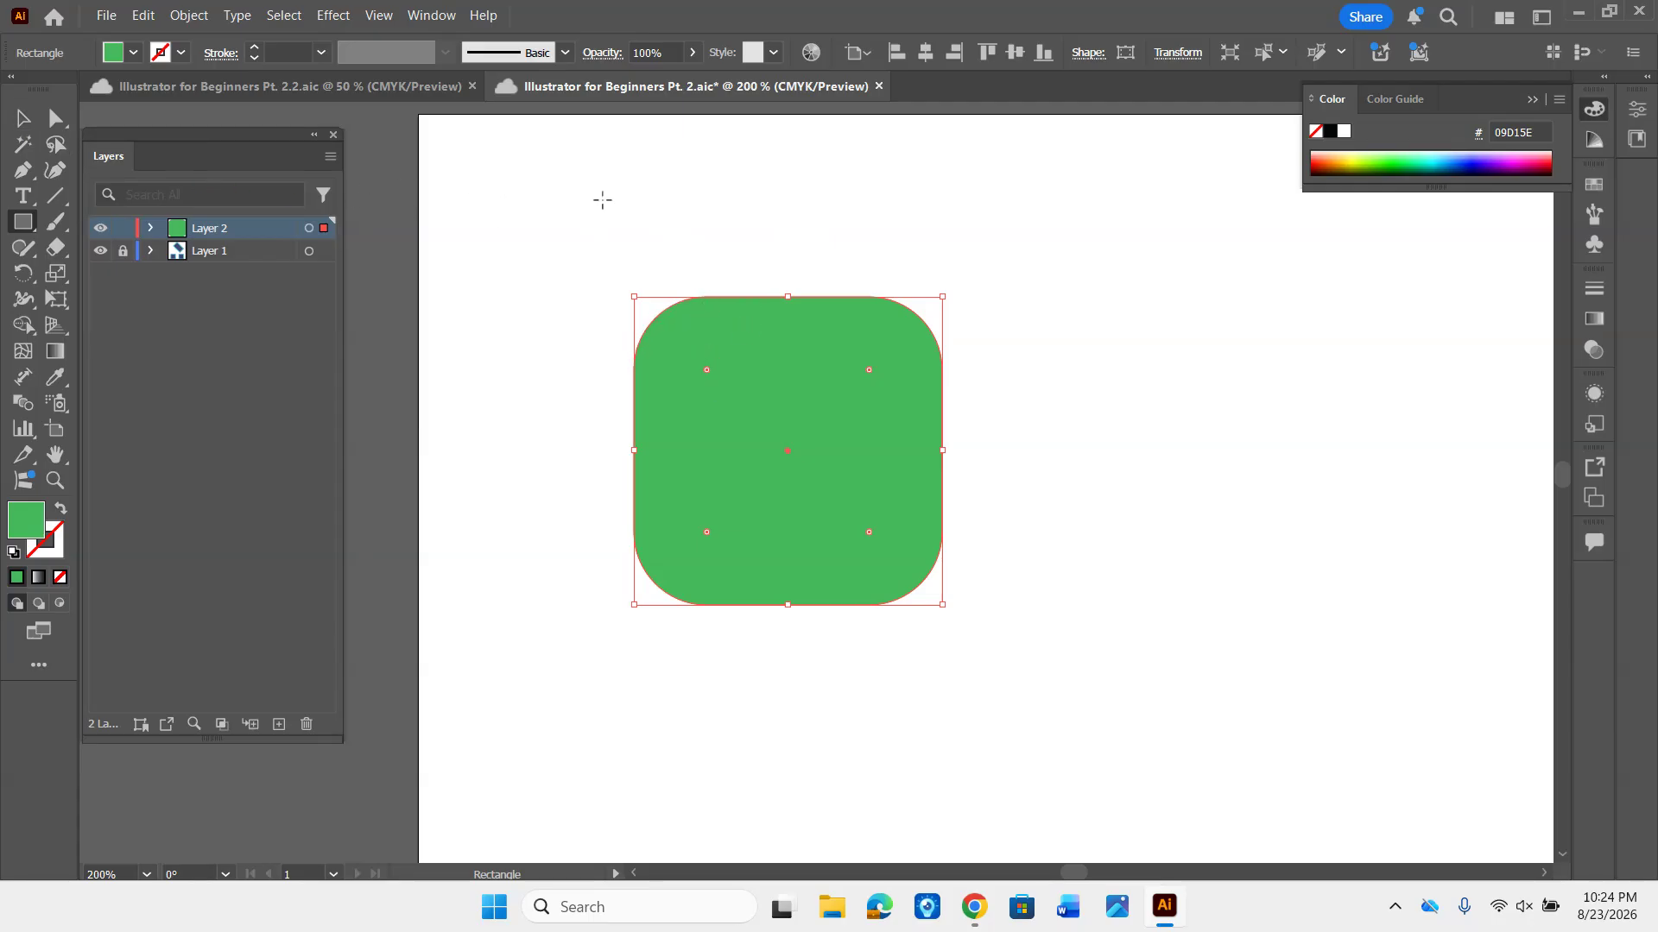
{"action": "key", "text": "v"}
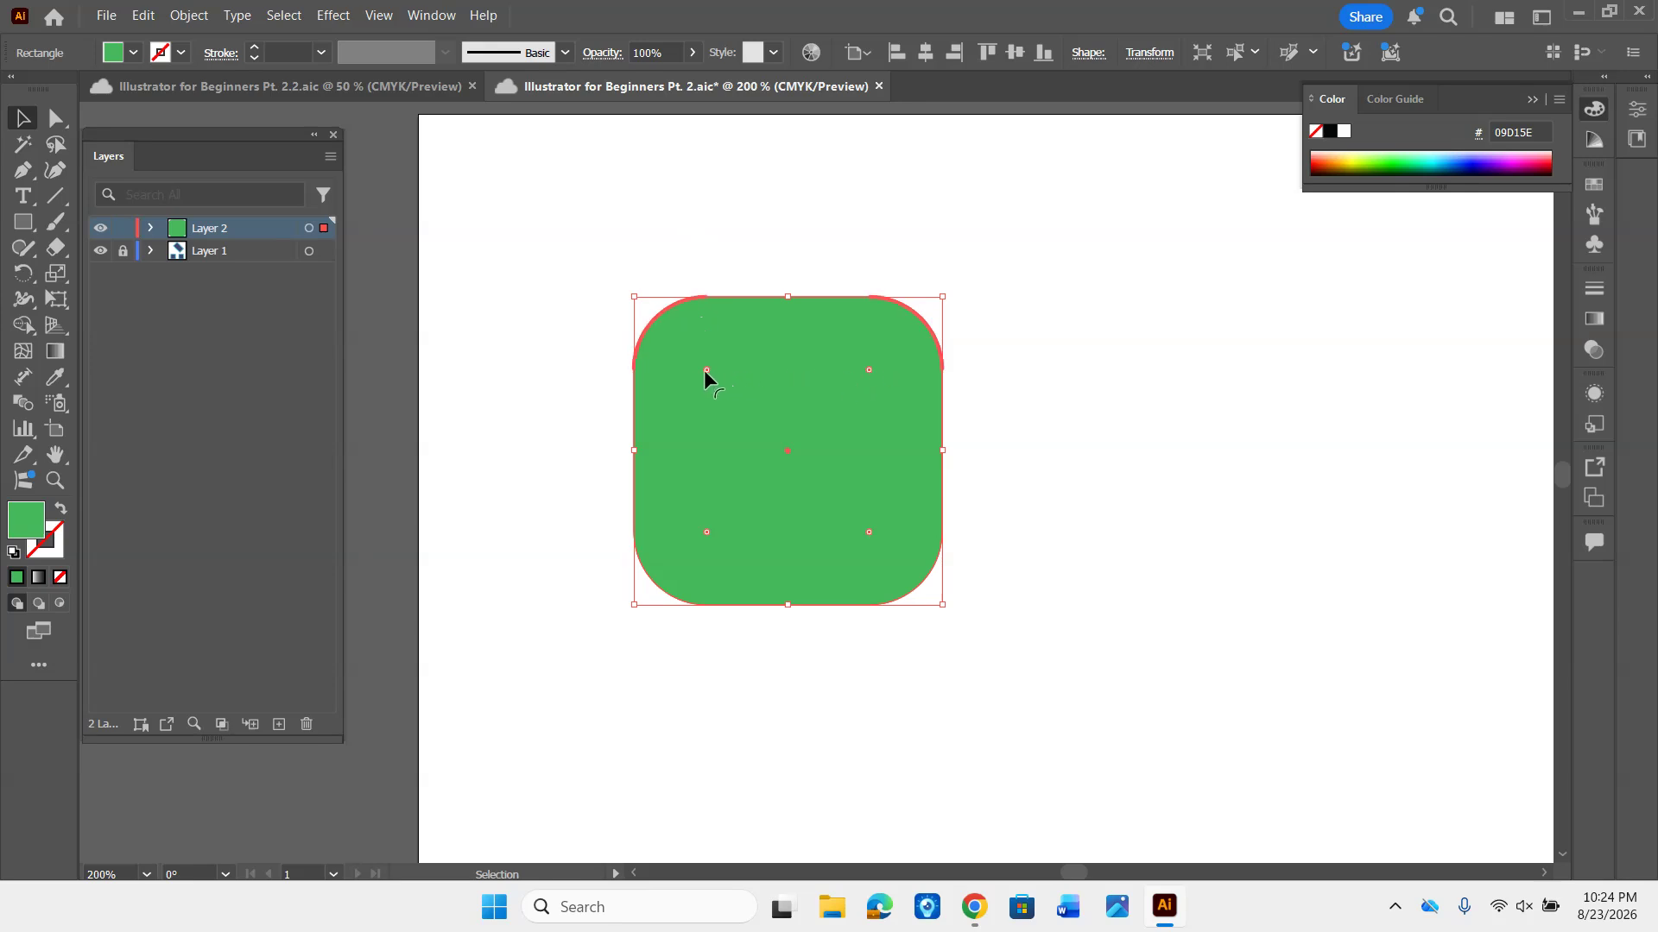
{"action": "mouse_move", "coordinate": [706, 372]}
{"action": "left_mouse_down"}
{"action": "mouse_move", "coordinate": [749, 443]}
{"action": "mouse_move", "coordinate": [701, 344]}
{"action": "left_mouse_up"}
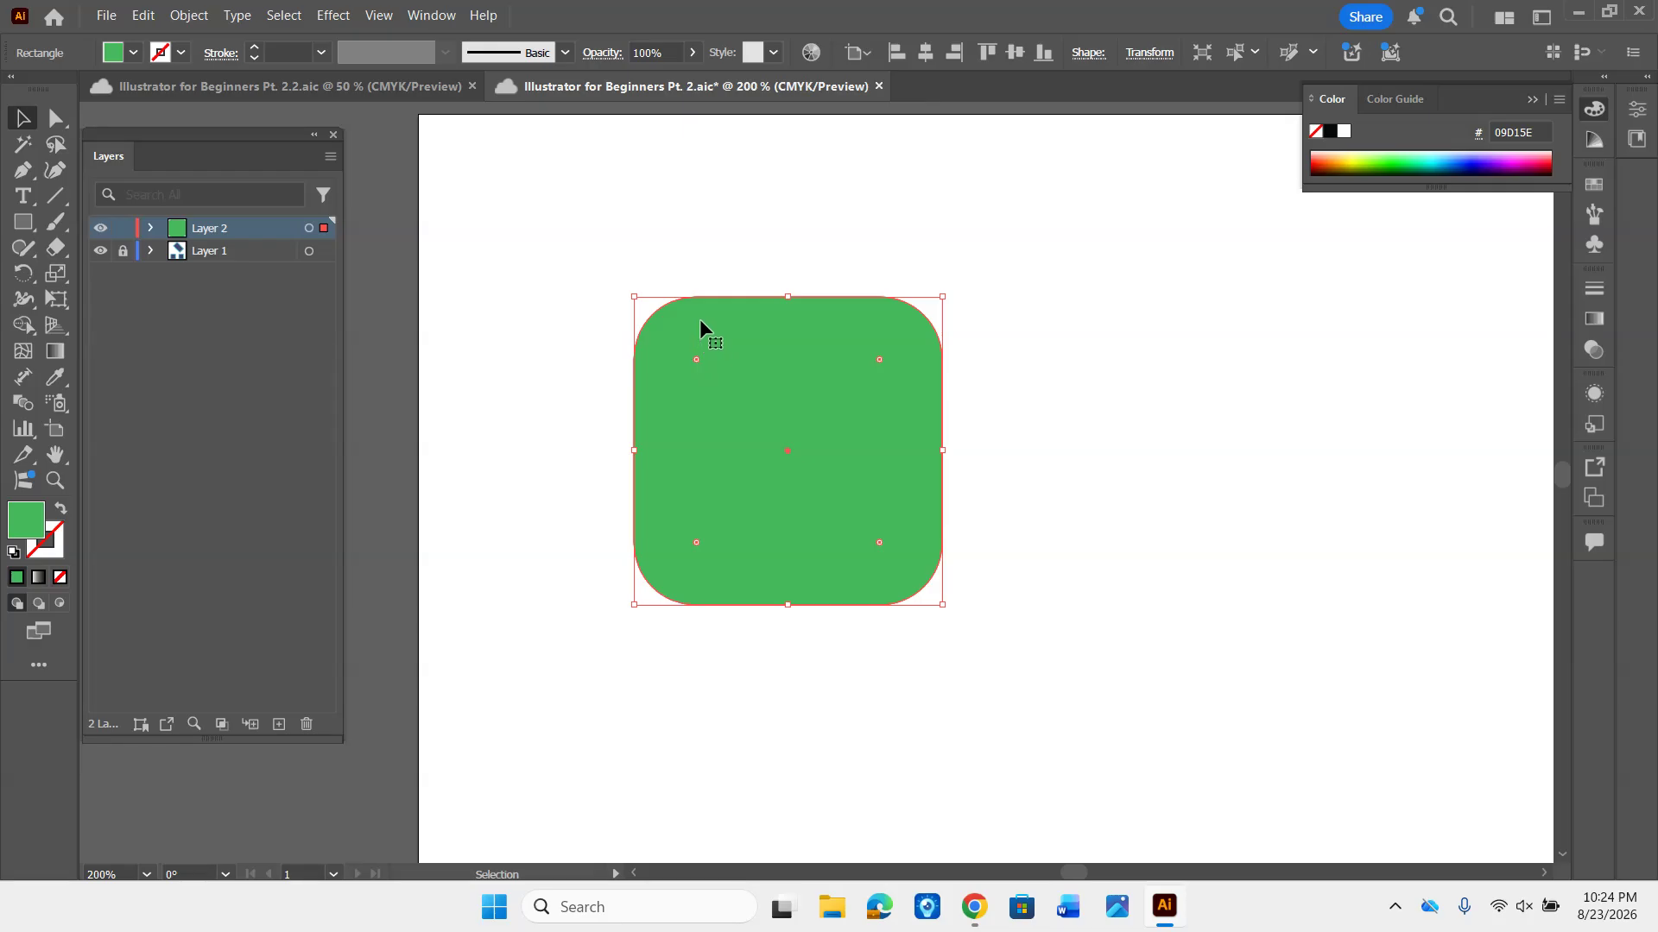
- Duplicate the rounded green square straight to its right, leaving a small gap, and save the document
{"action": "left_click_drag", "start_coordinate": [758, 240], "coordinate": [598, 217]}
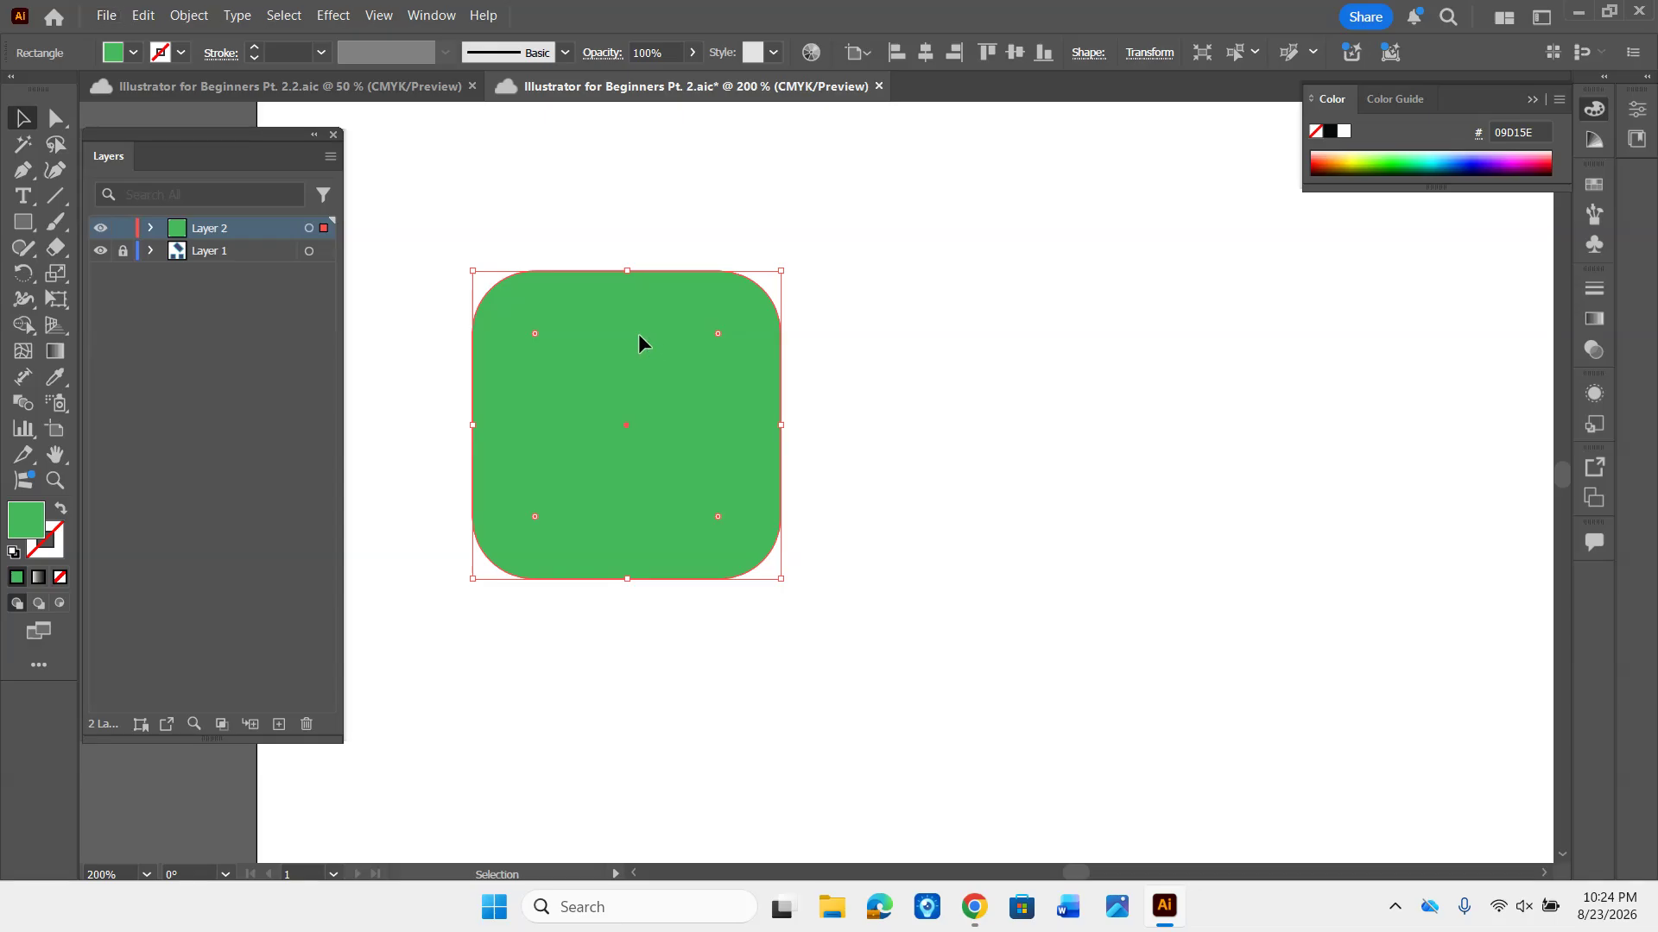
{"action": "left_click_drag", "start_coordinate": [639, 335], "coordinate": [1041, 335]}
{"action": "key", "text": "ctrl+s"}
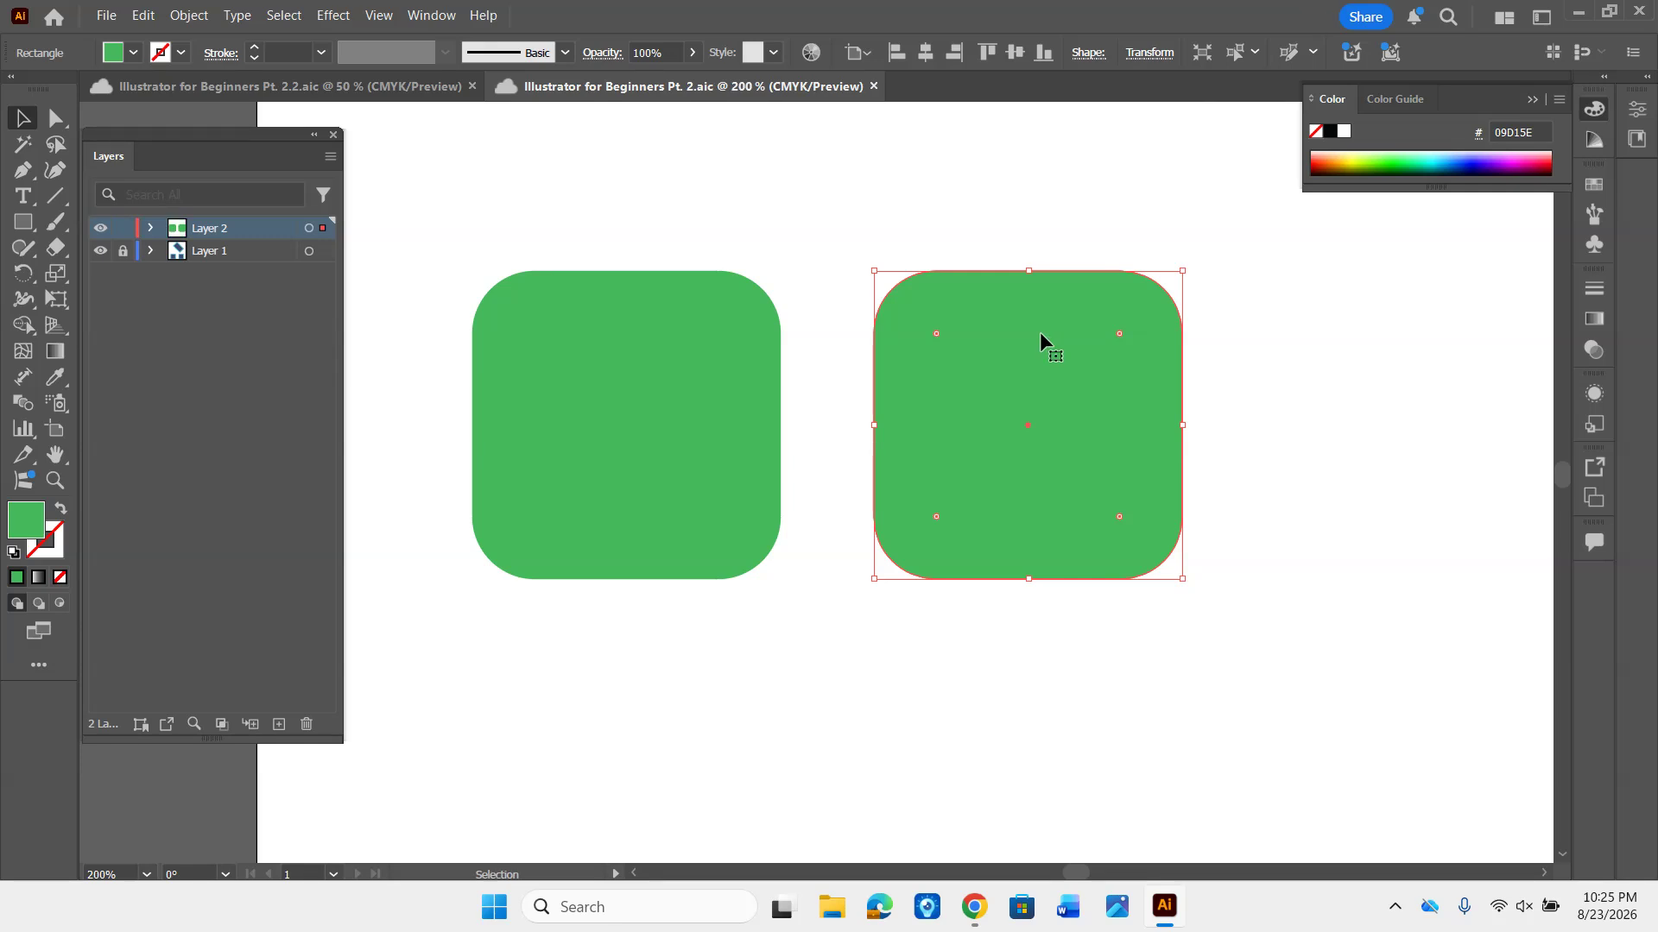
- Square off all corners of the duplicate, and fully round only its upper-left corner to form a quarter circle
{"action": "key", "text": "space"}
{"action": "left_click_drag", "start_coordinate": [1290, 336], "coordinate": [1118, 316]}
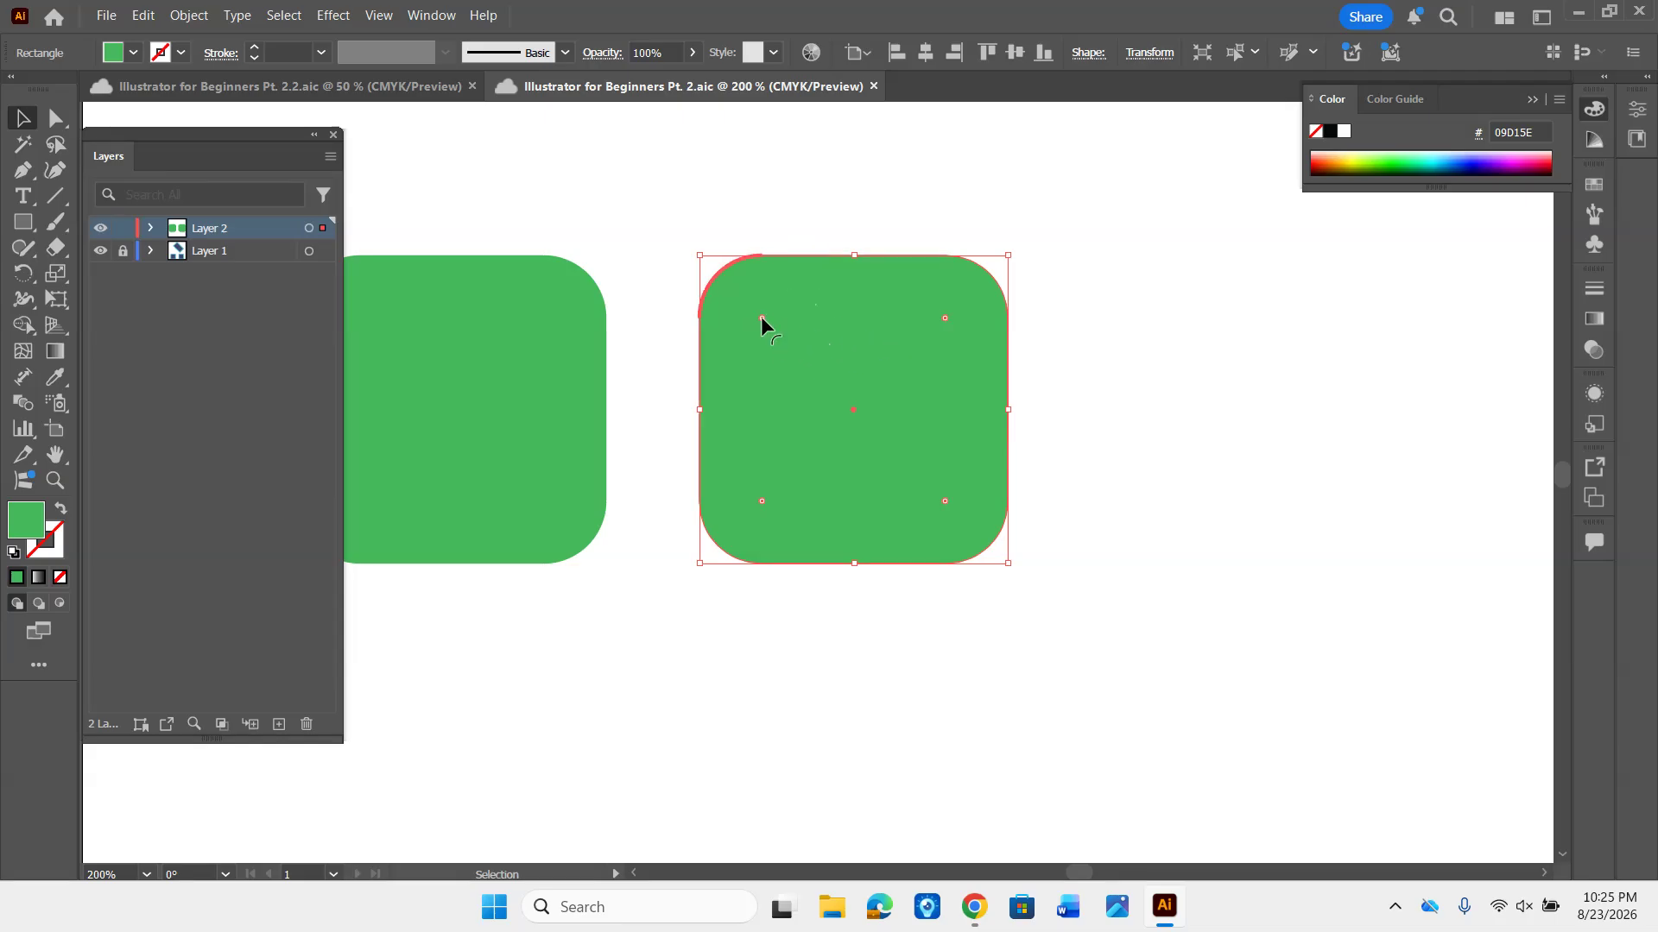
{"action": "left_click_drag", "start_coordinate": [760, 318], "coordinate": [697, 215]}
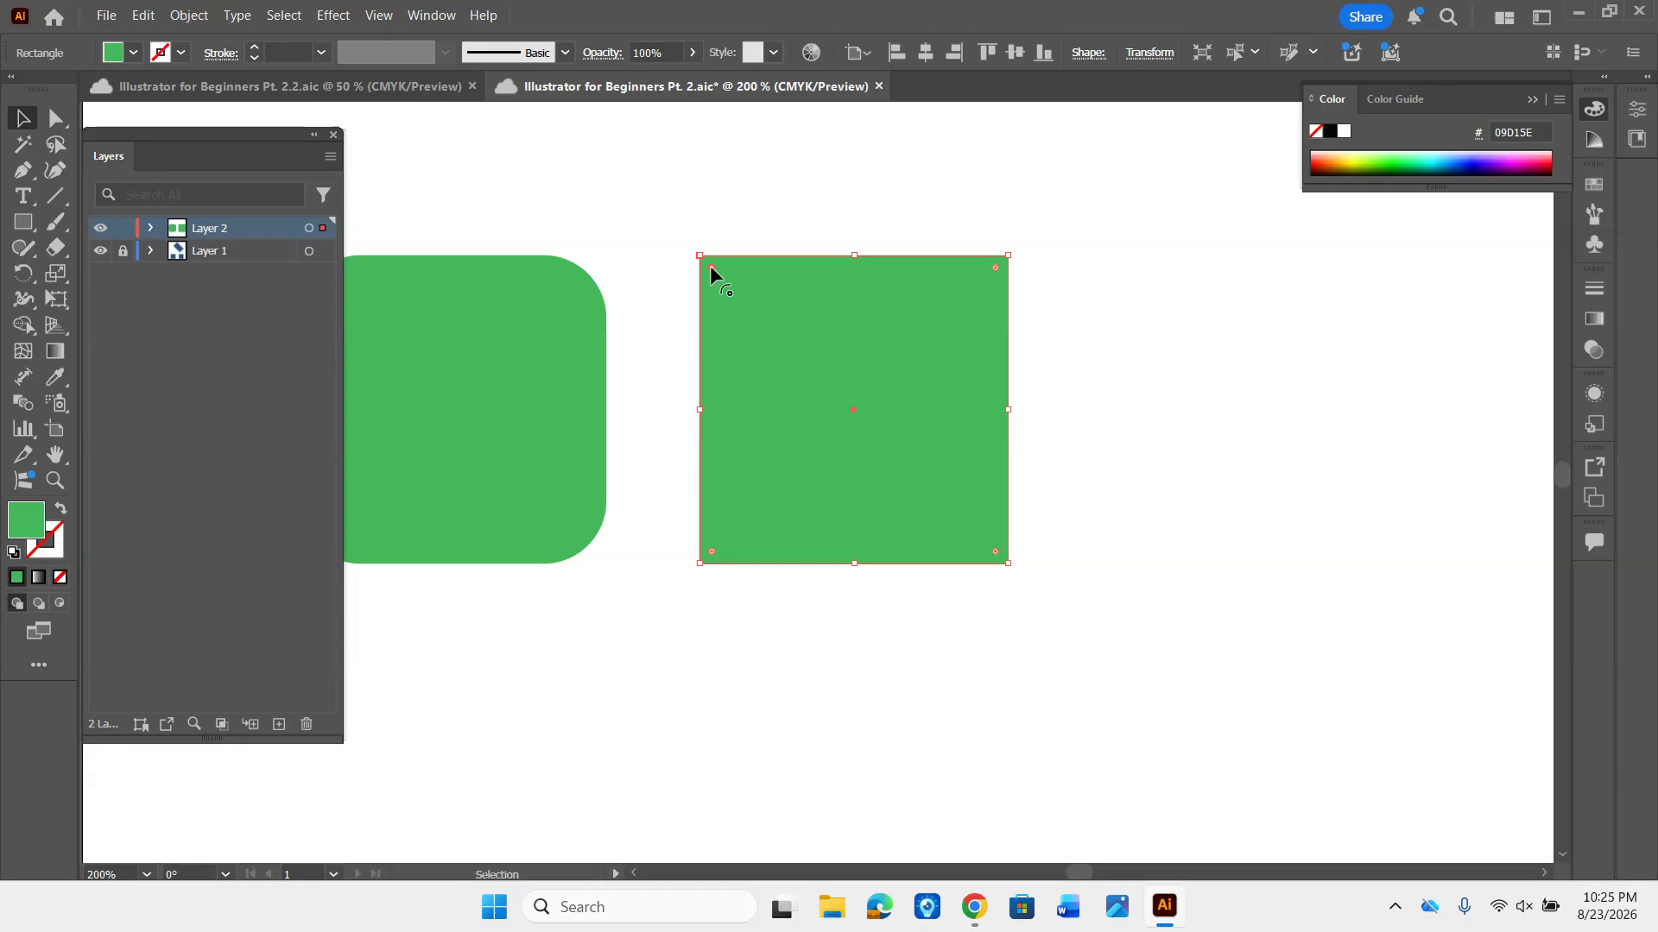
{"action": "left_click_drag", "start_coordinate": [710, 266], "coordinate": [1077, 572]}
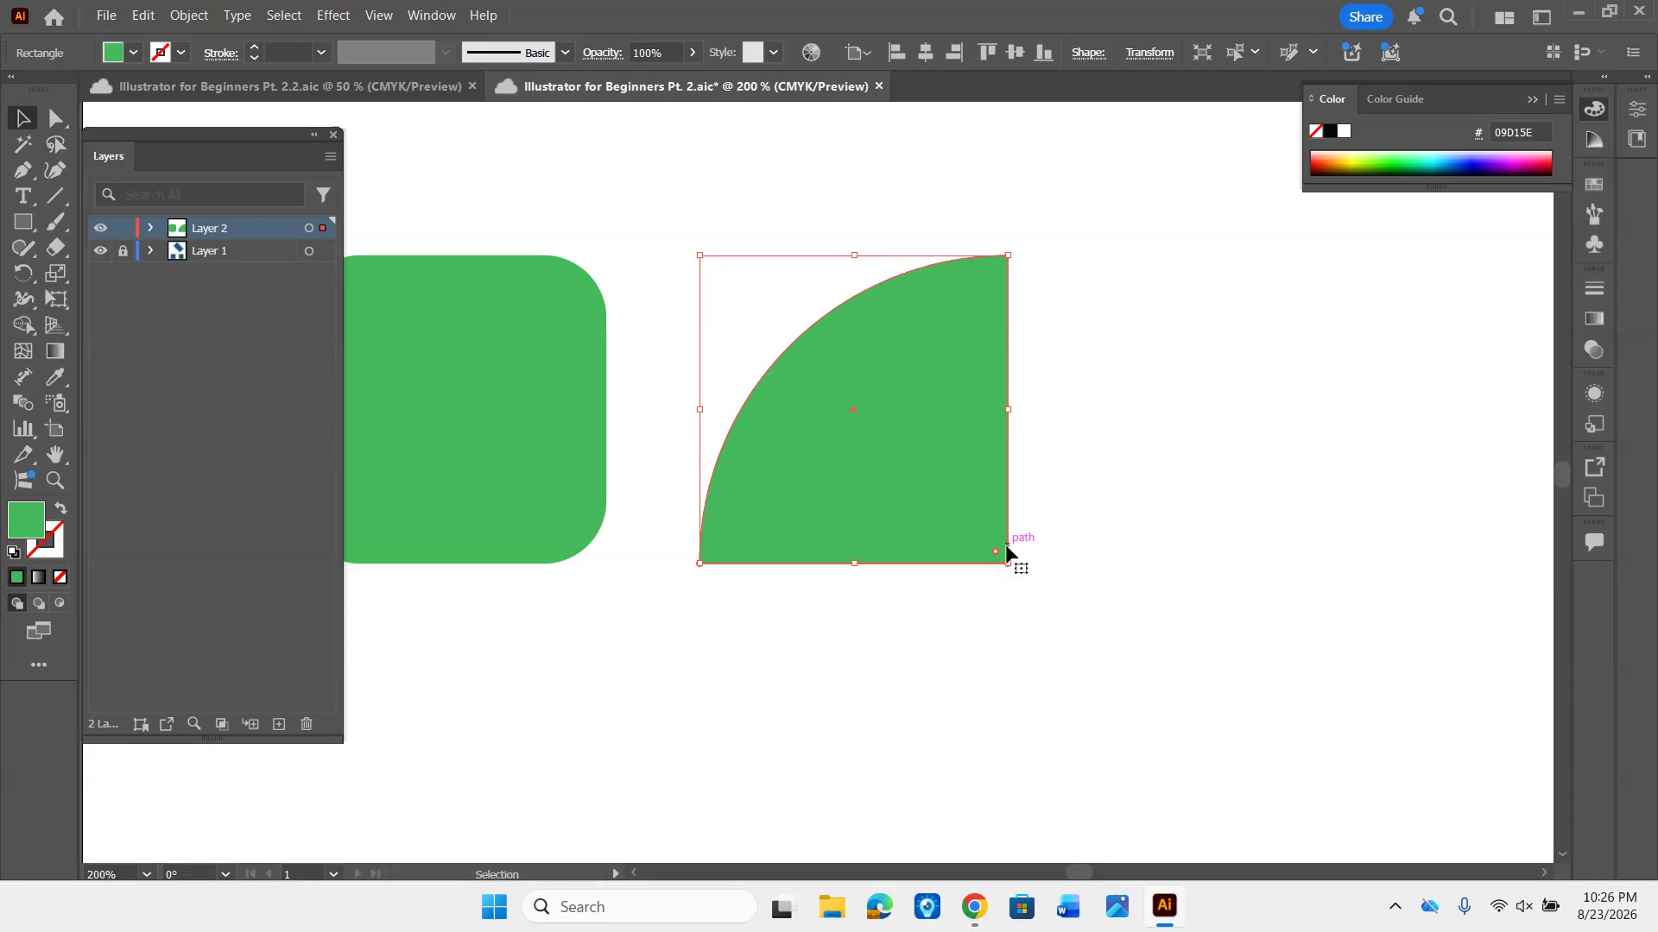
- Fully round the quarter circle's lower-right corner to form a leaf shape, and deselect it
{"action": "left_click_drag", "start_coordinate": [995, 557], "coordinate": [614, 208]}
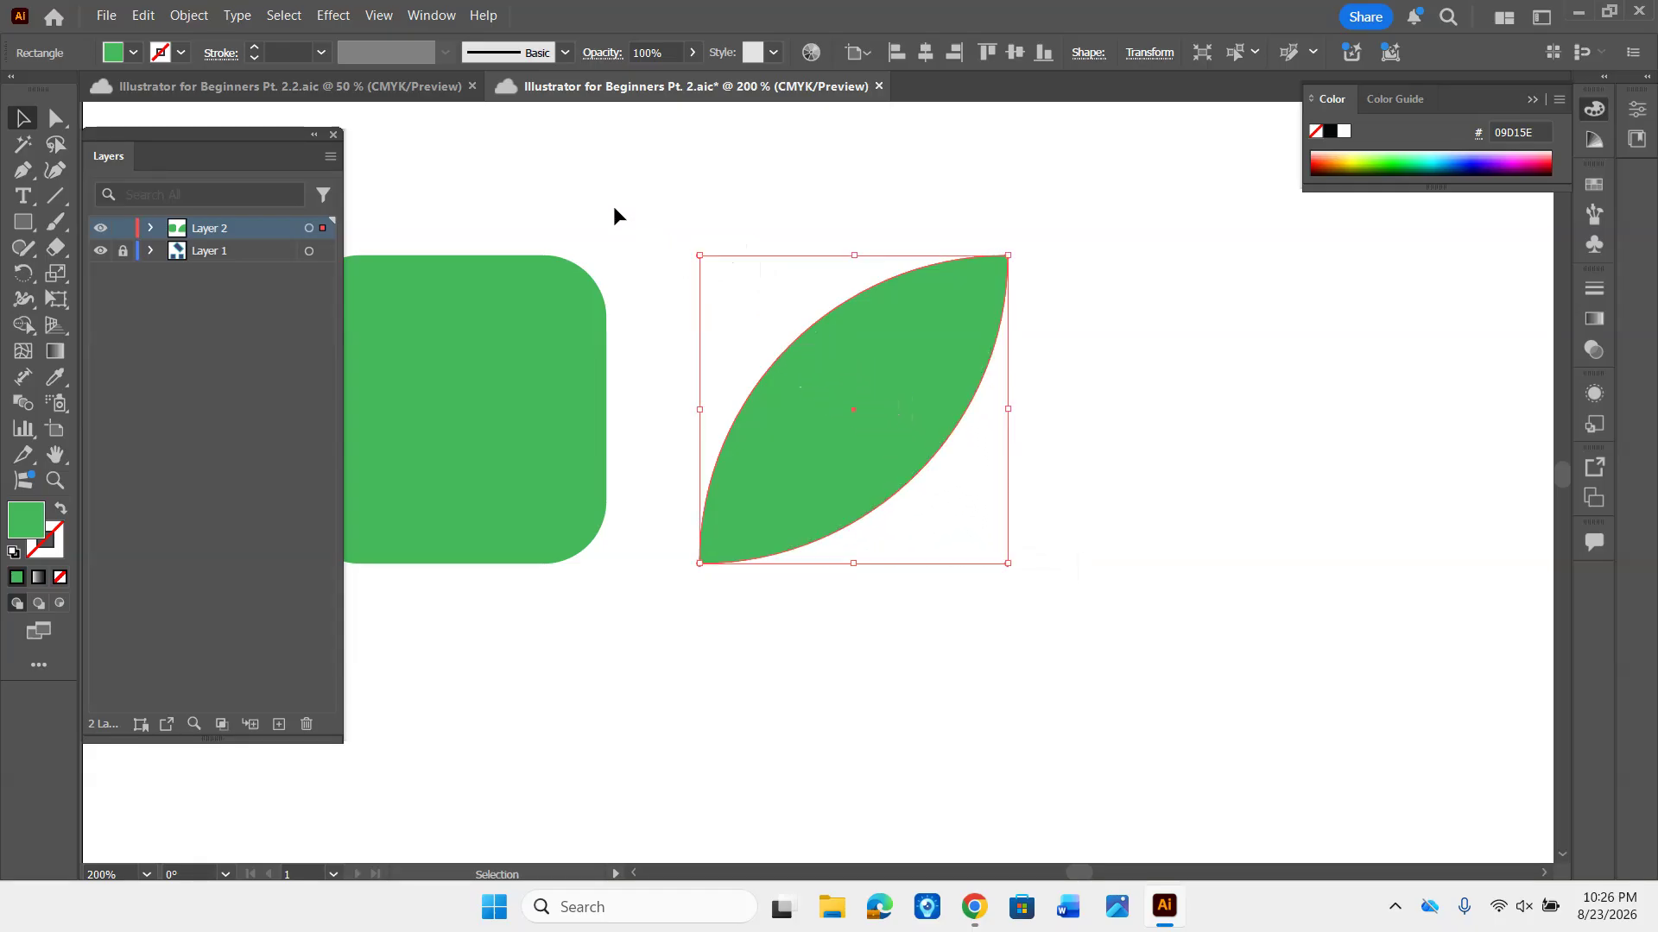
{"action": "left_click", "coordinate": [614, 209]}
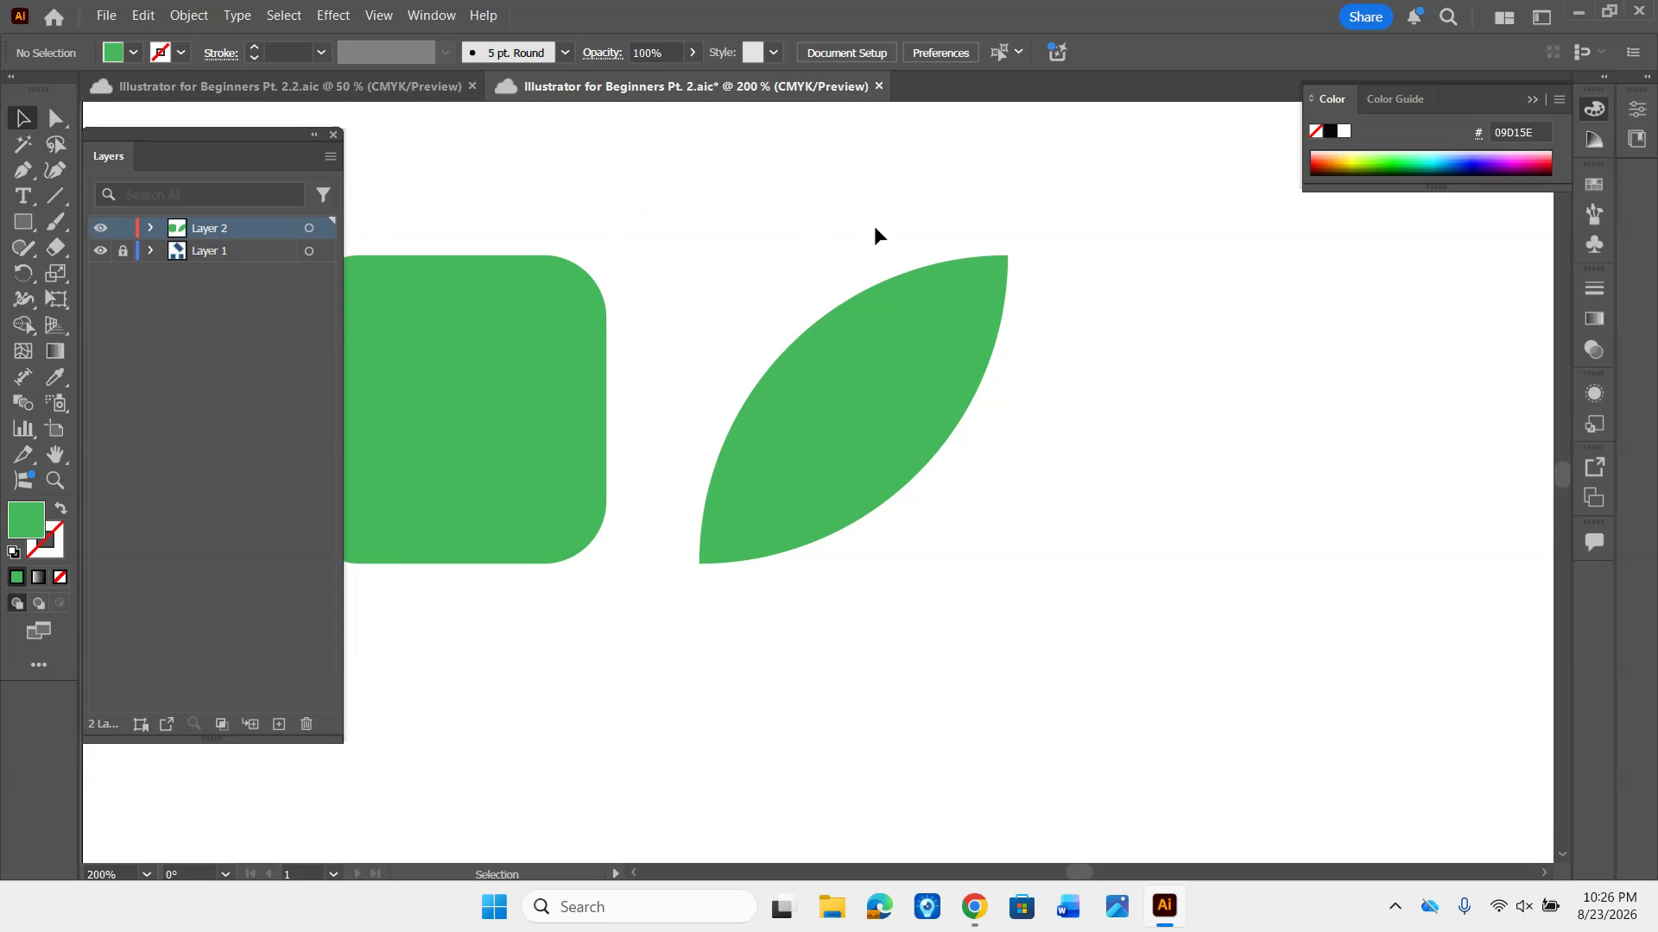
- Draw a green square about 1.27 in wide to the right of the leaf, matching the leaf's top and height
{"action": "key", "text": "space"}
{"action": "left_click_drag", "start_coordinate": [1259, 420], "coordinate": [946, 416]}
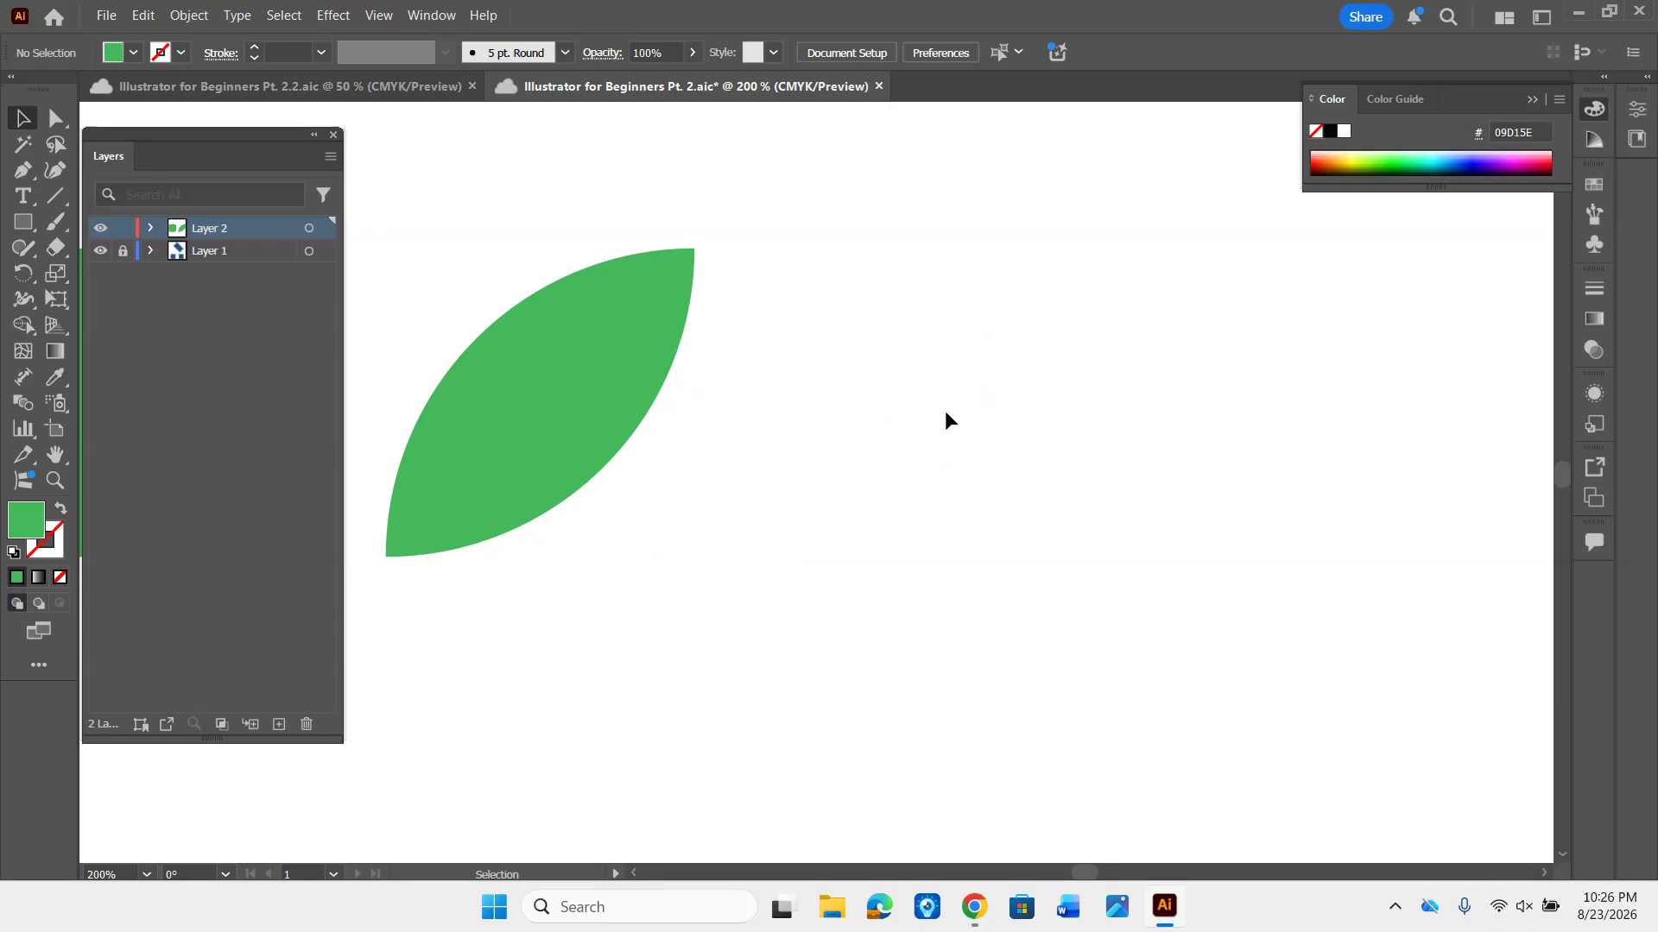
{"action": "key", "text": "m"}
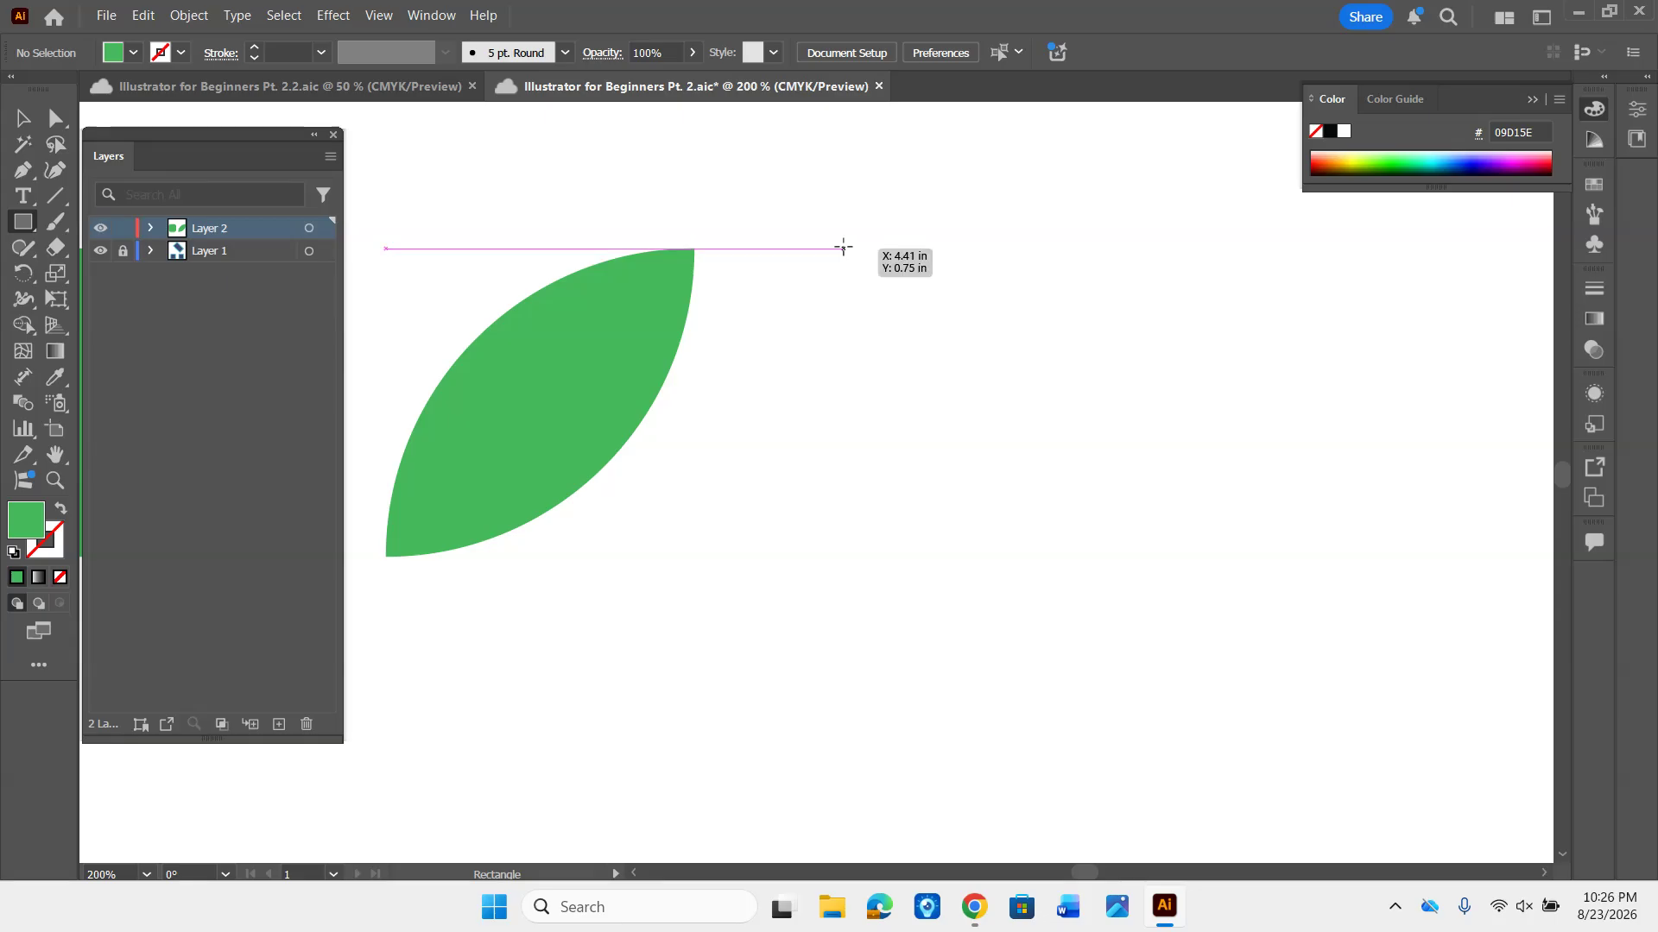
{"action": "left_click_drag", "start_coordinate": [843, 248], "coordinate": [1085, 557]}
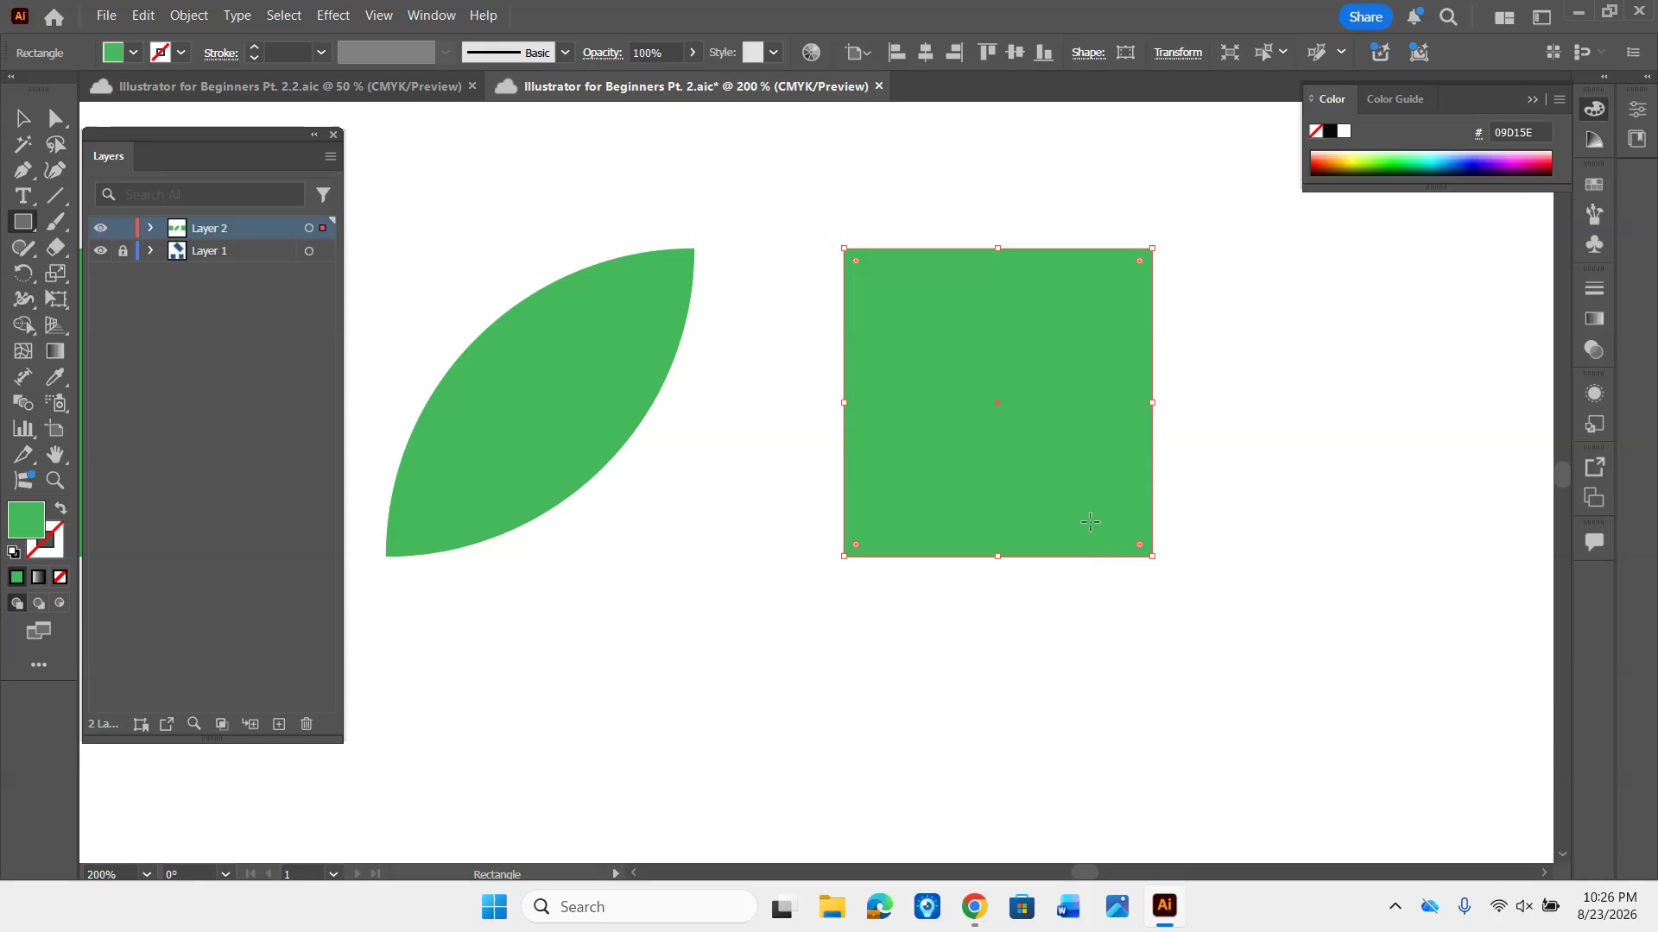
{"action": "left_click_drag", "start_coordinate": [1049, 487], "coordinate": [871, 474]}
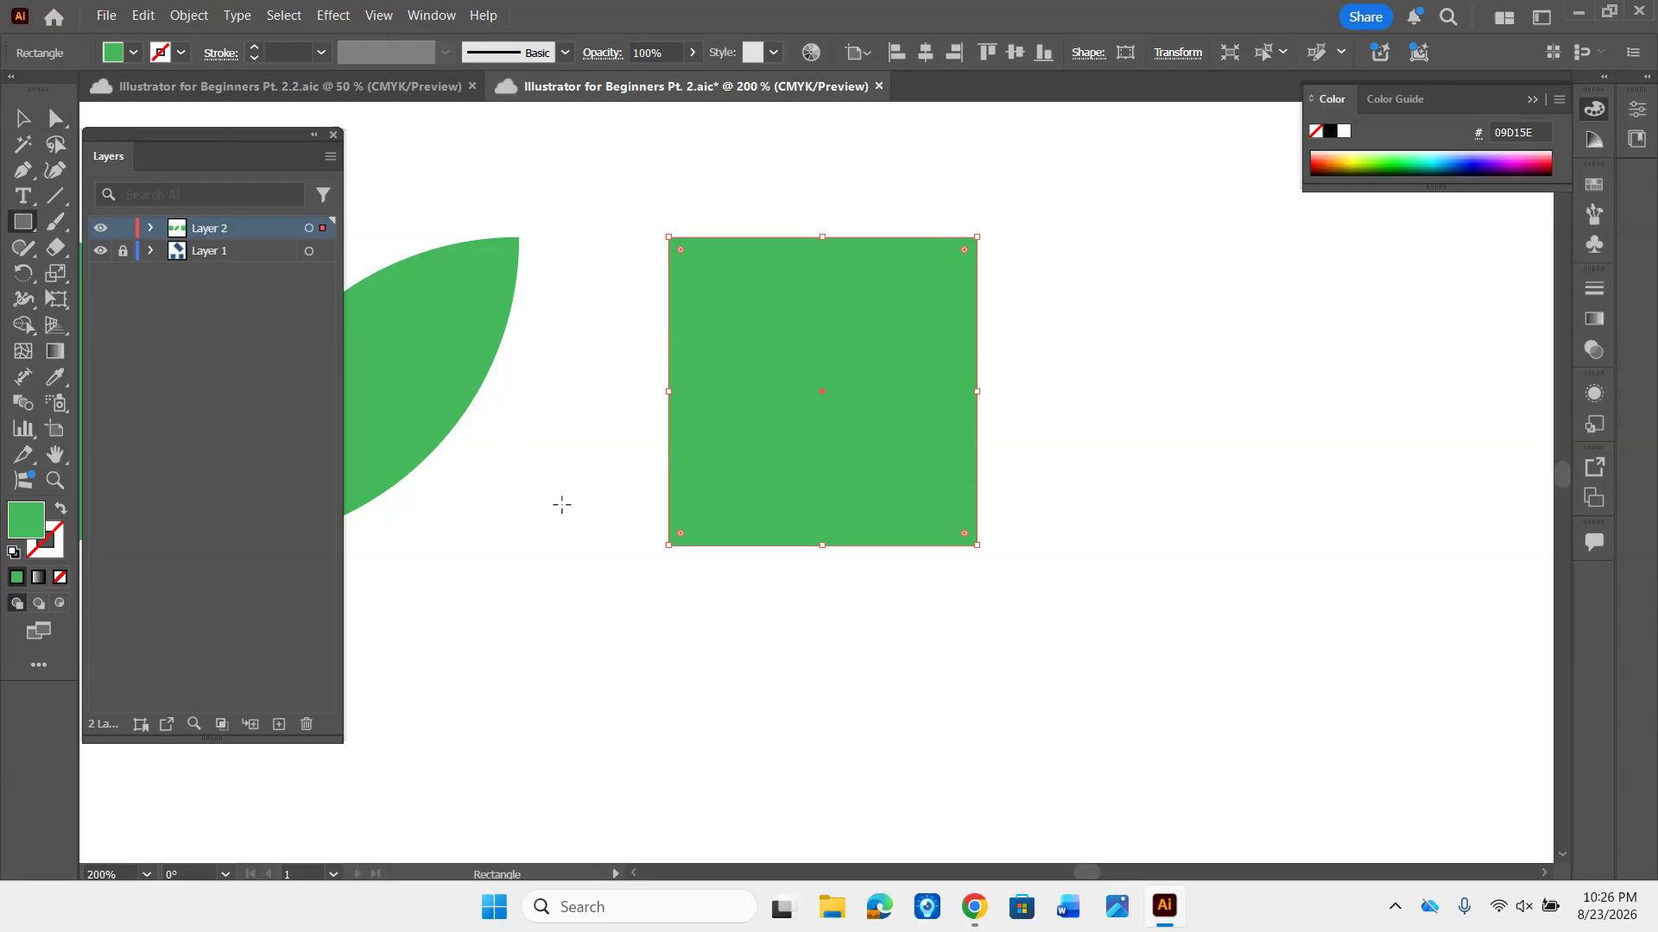
- Switch the new square's fill to none and back to solid green, twice
{"action": "key", "text": "a"}
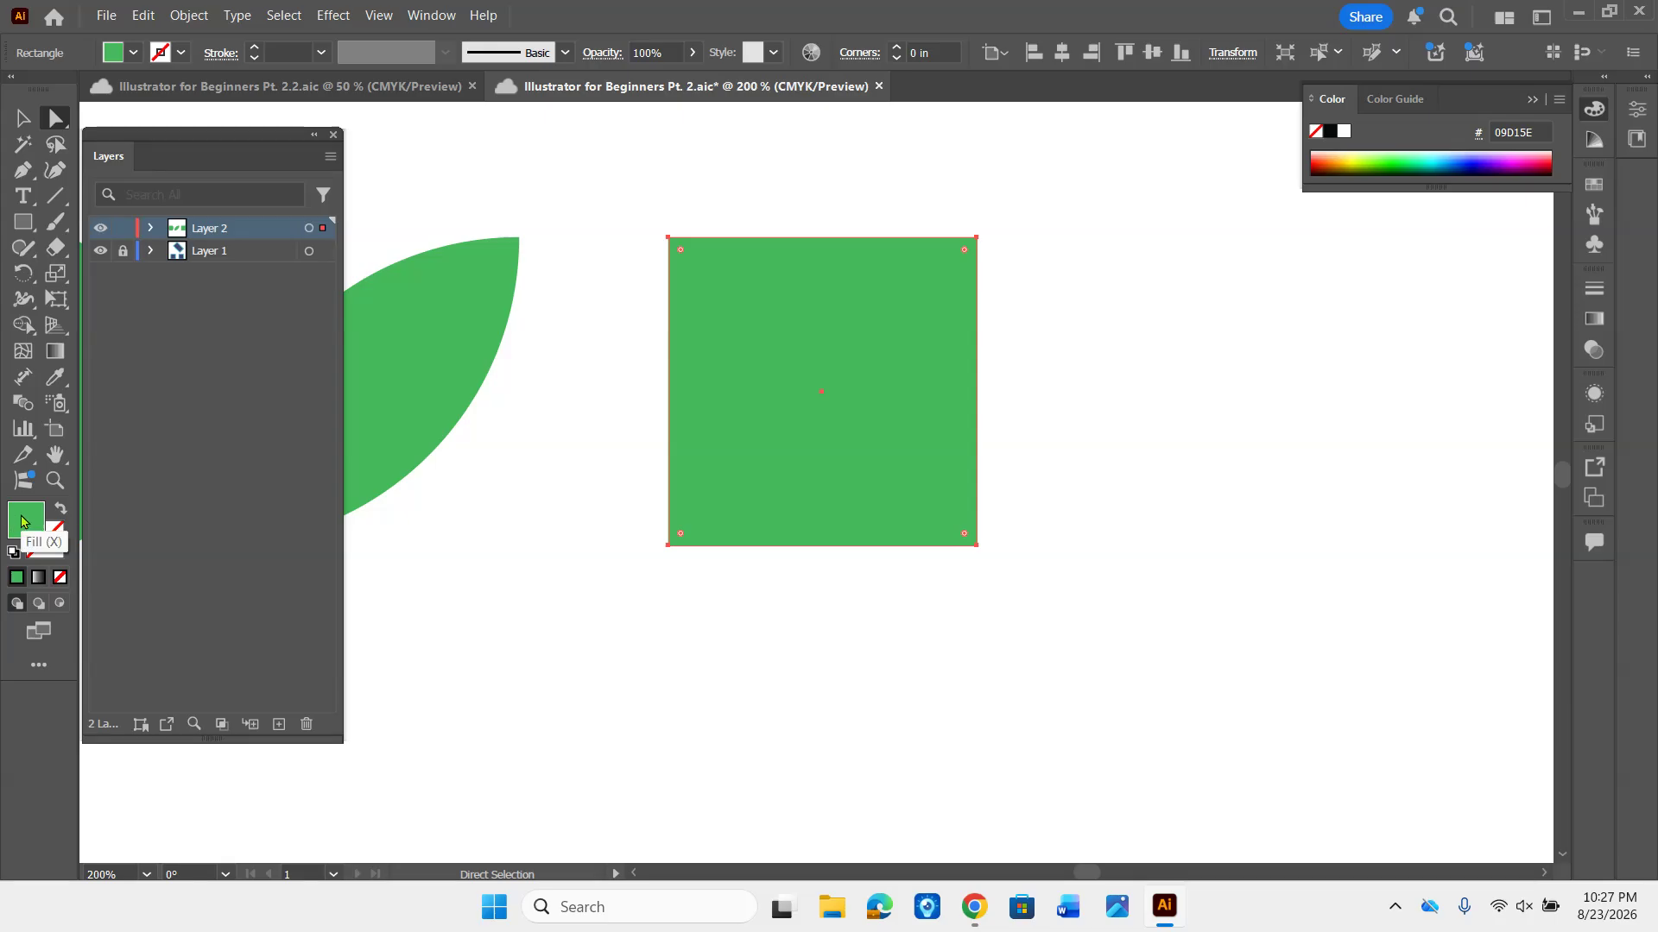
{"action": "left_click", "coordinate": [60, 579]}
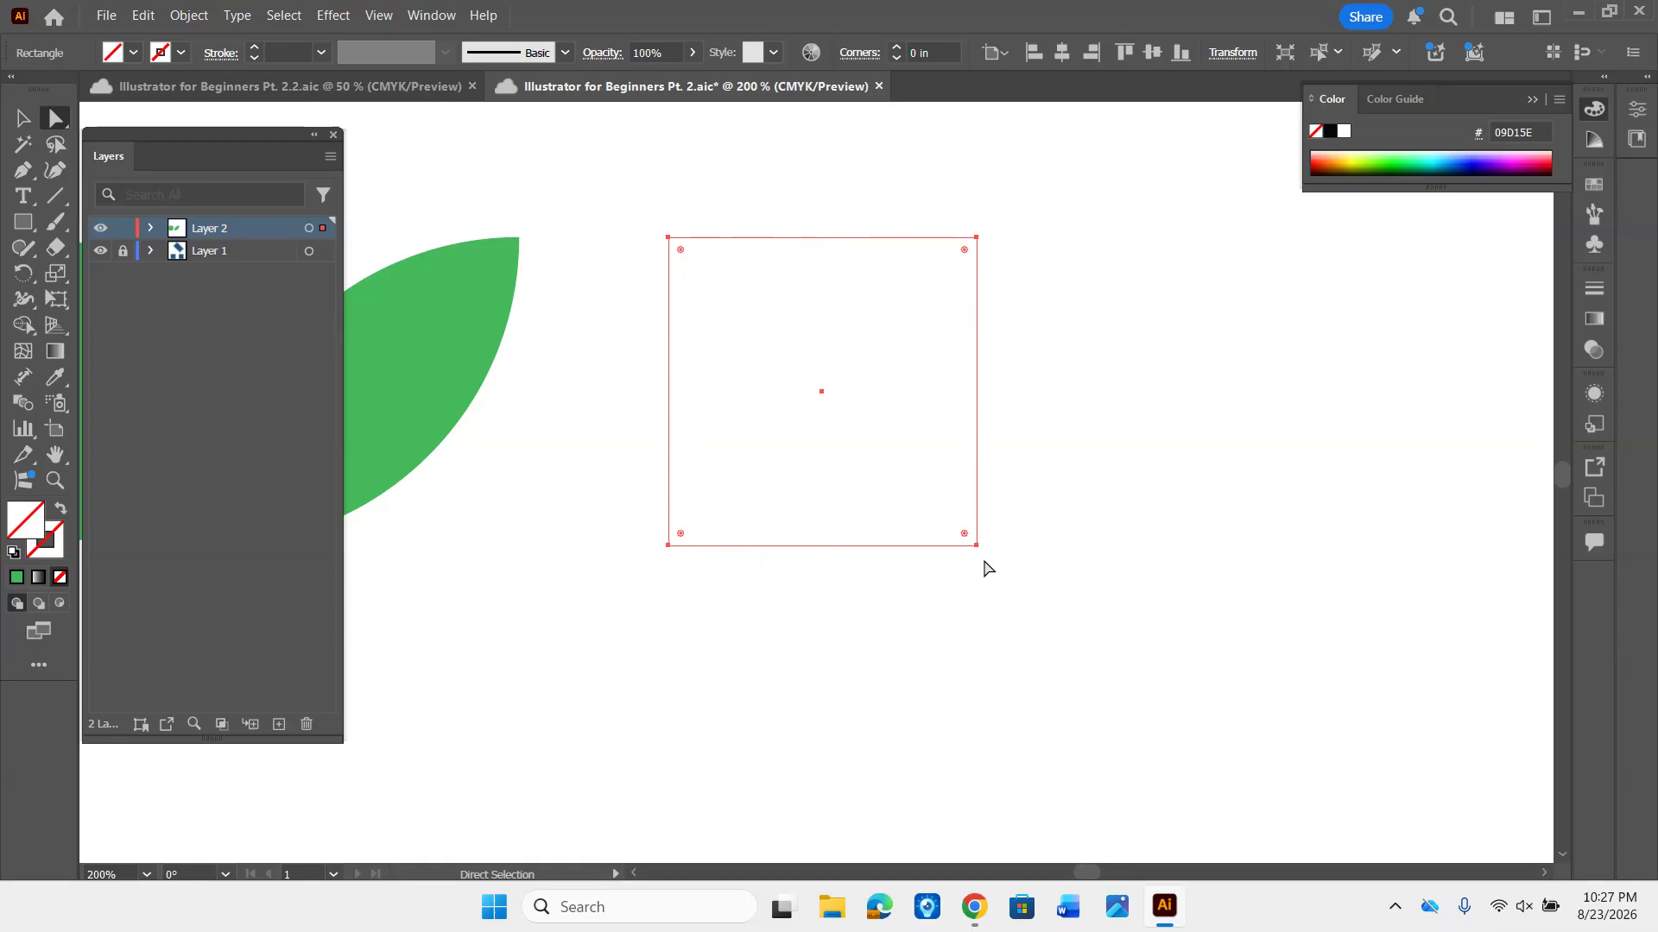
{"action": "left_click", "coordinate": [16, 584]}
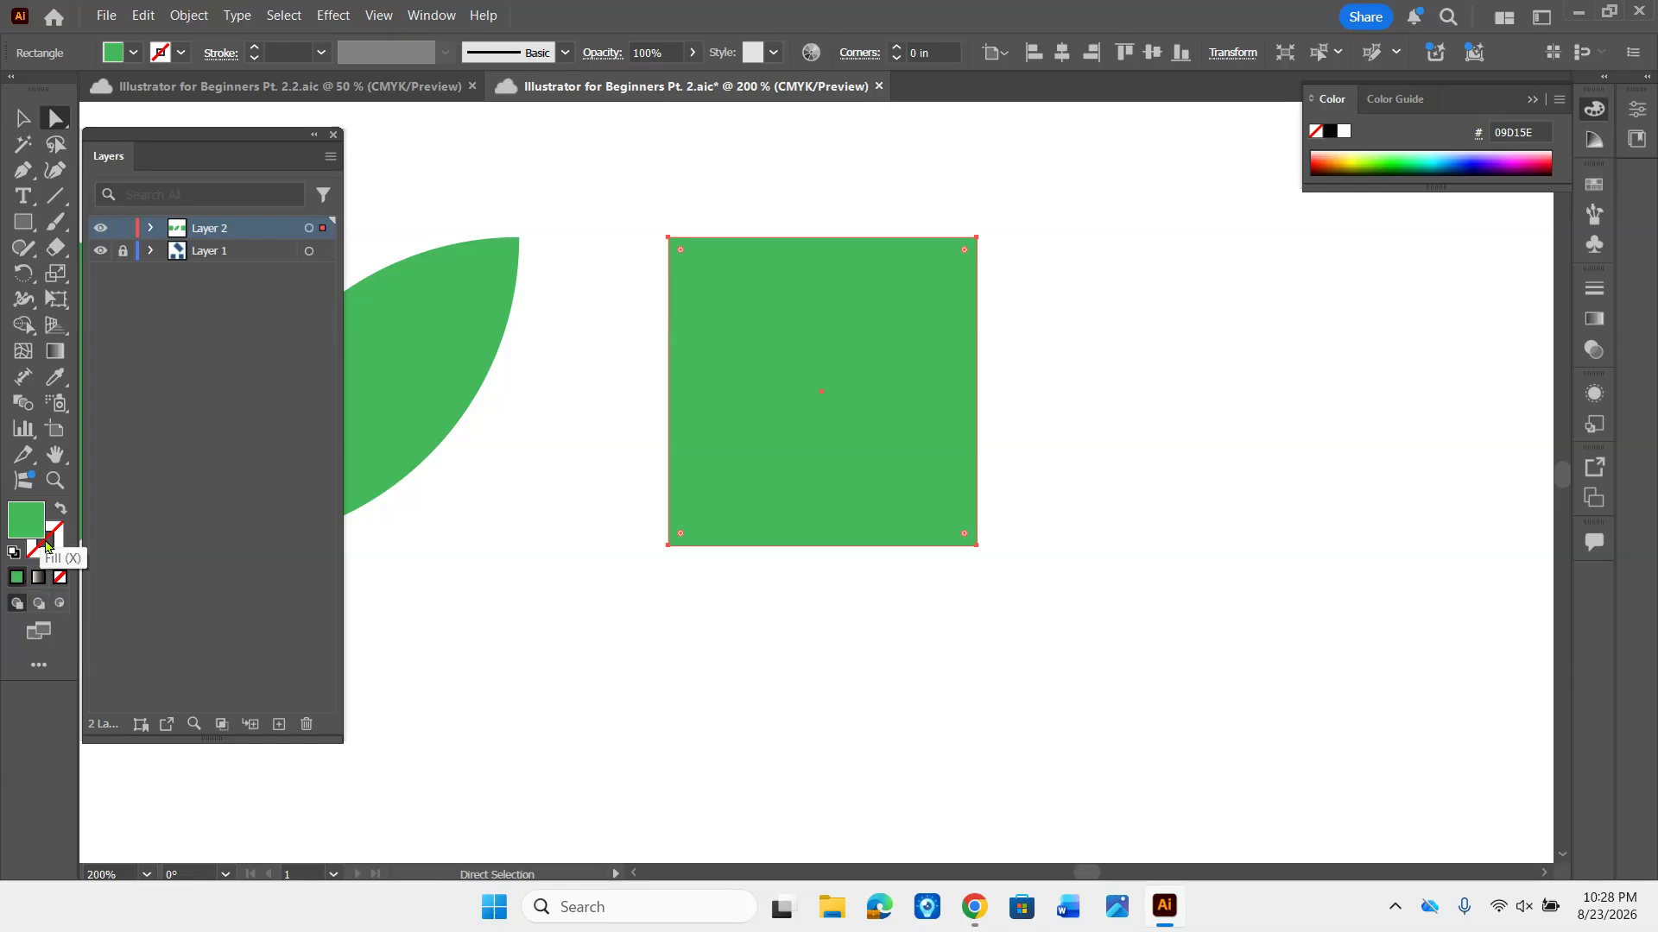
{"action": "left_click", "coordinate": [59, 578]}
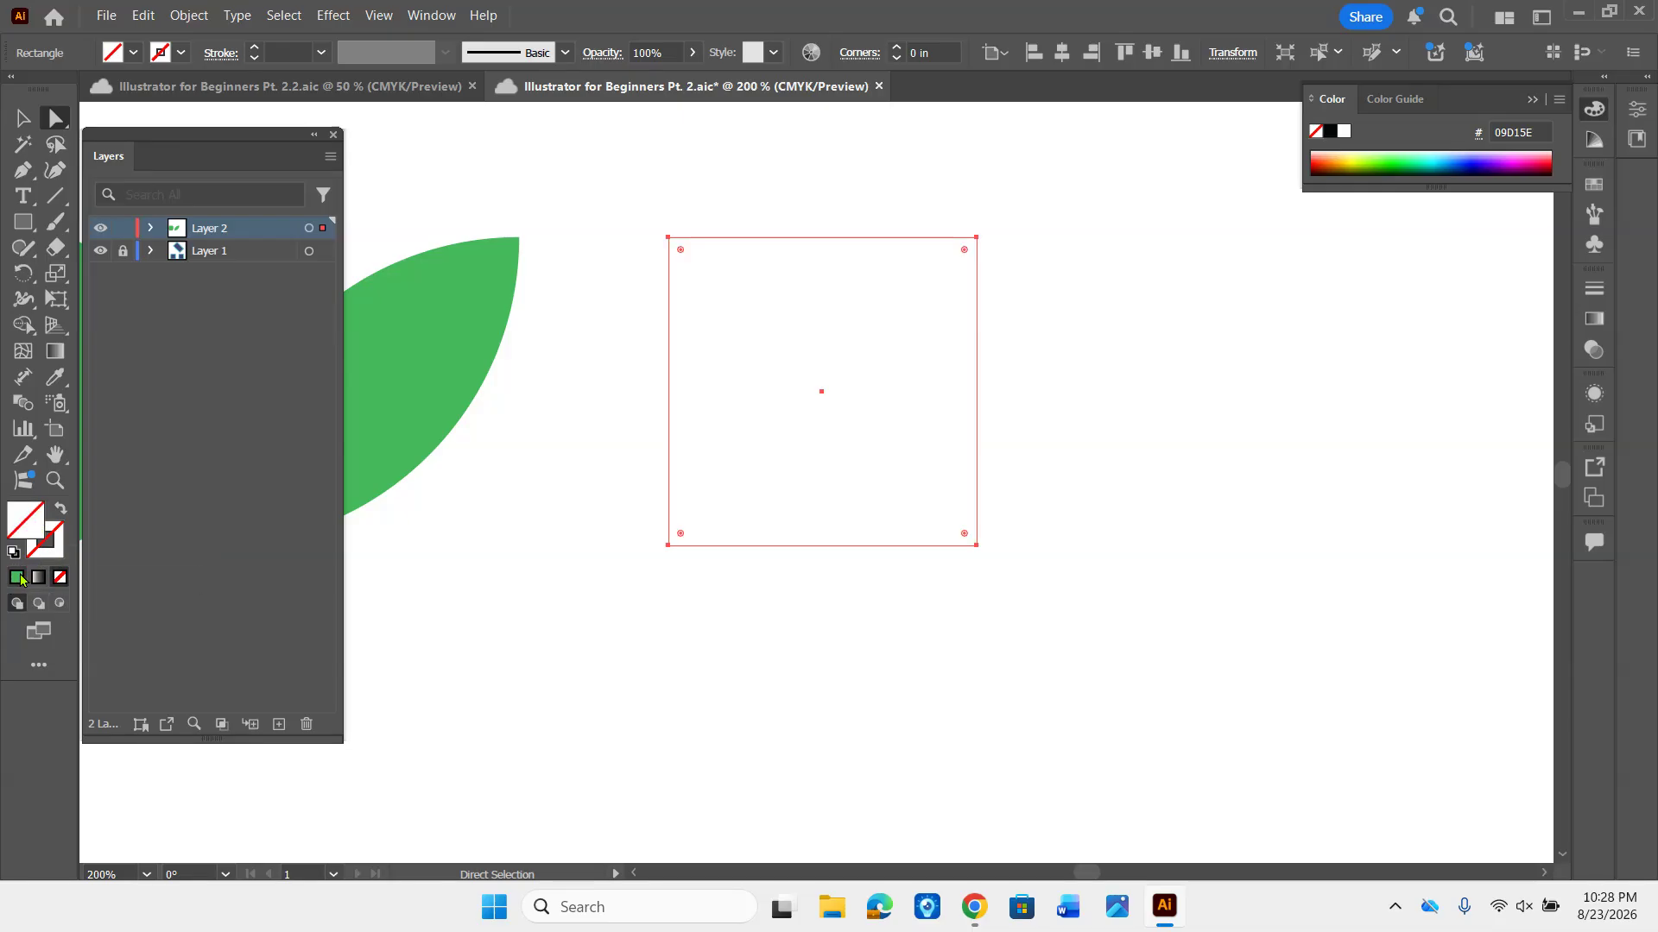
{"action": "left_click", "coordinate": [16, 578]}
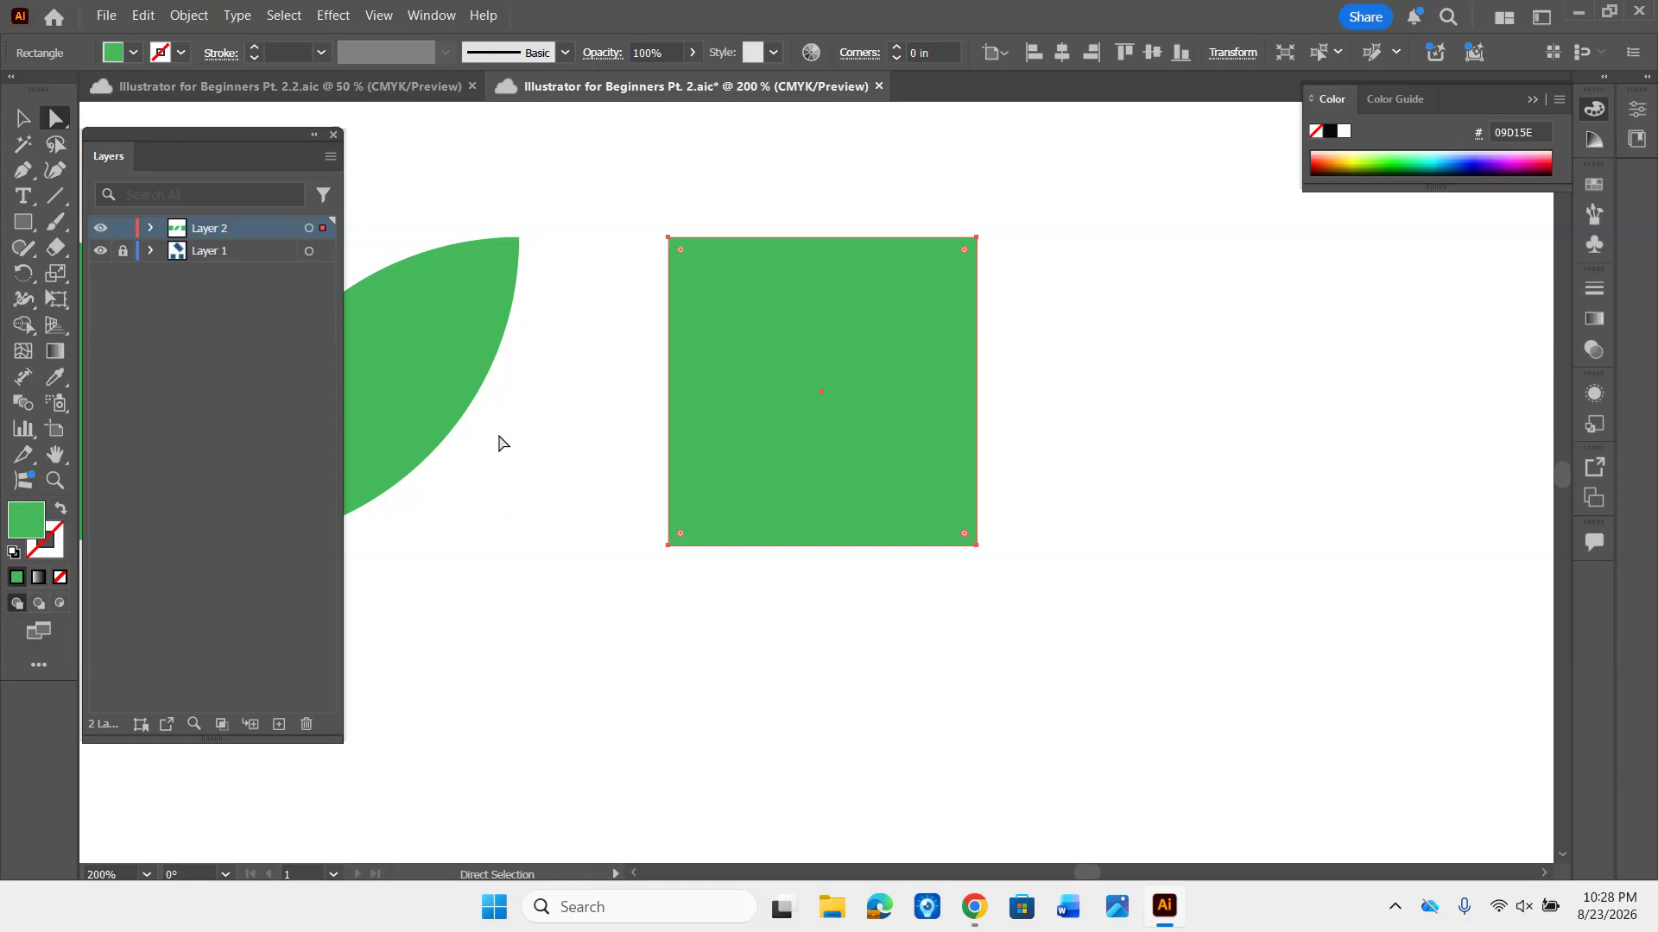
- Delete only the square's upper-left anchor point to turn it into a right triangle
{"action": "left_click", "coordinate": [670, 239]}
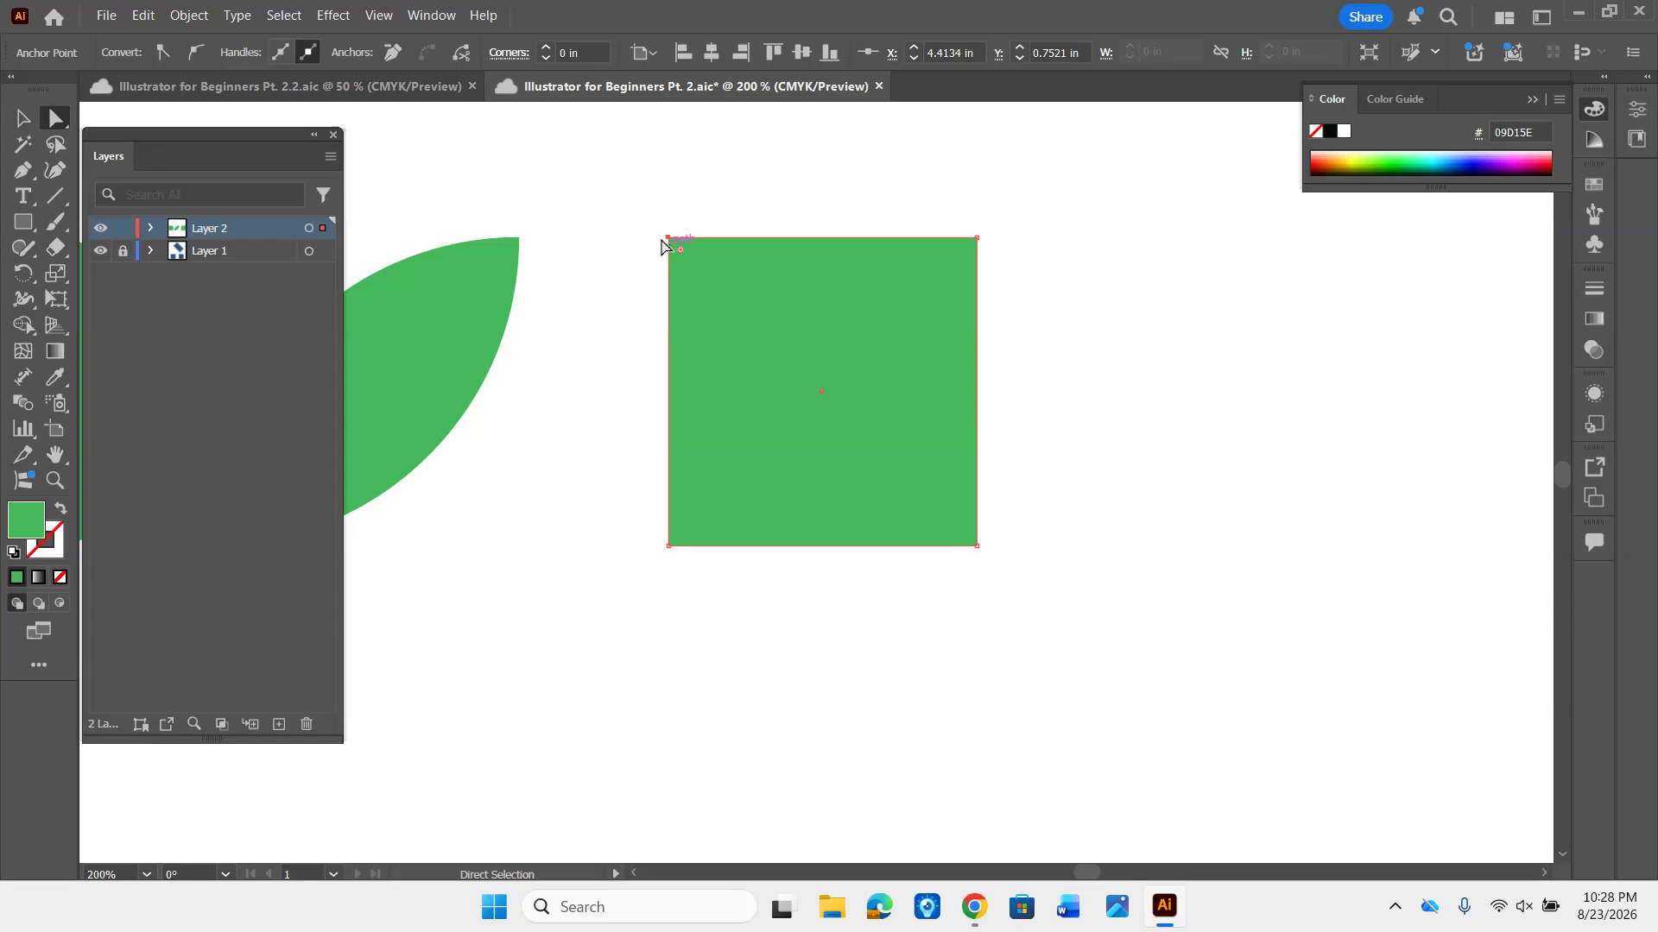
{"action": "left_click", "coordinate": [23, 121]}
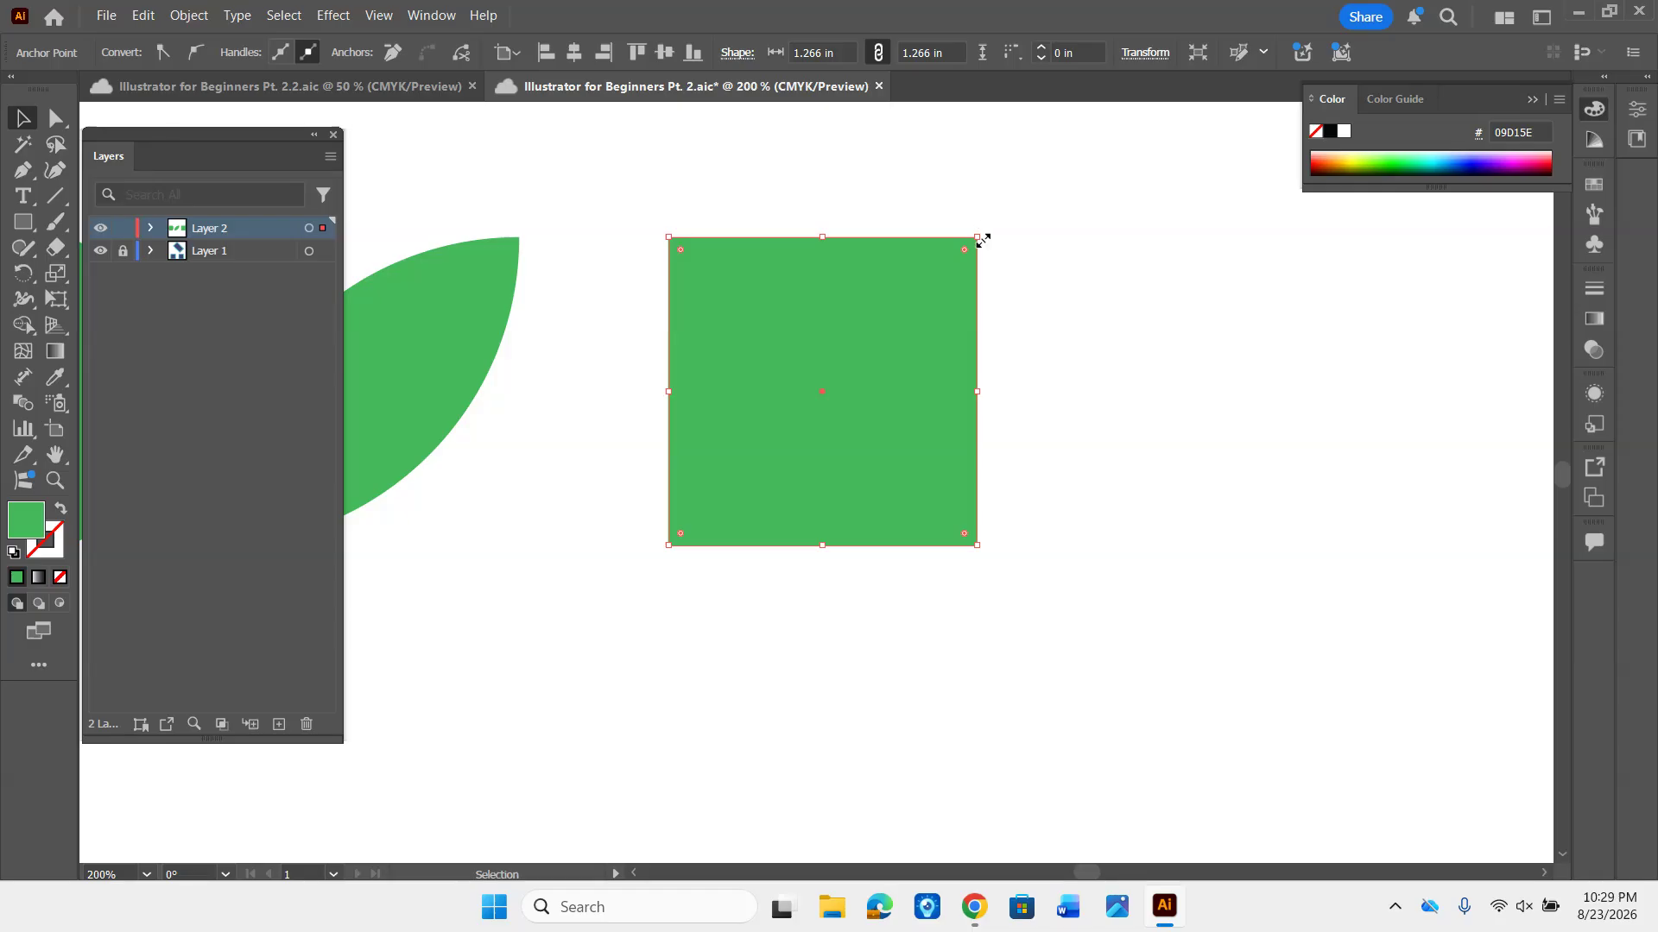
{"action": "left_click", "coordinate": [51, 119]}
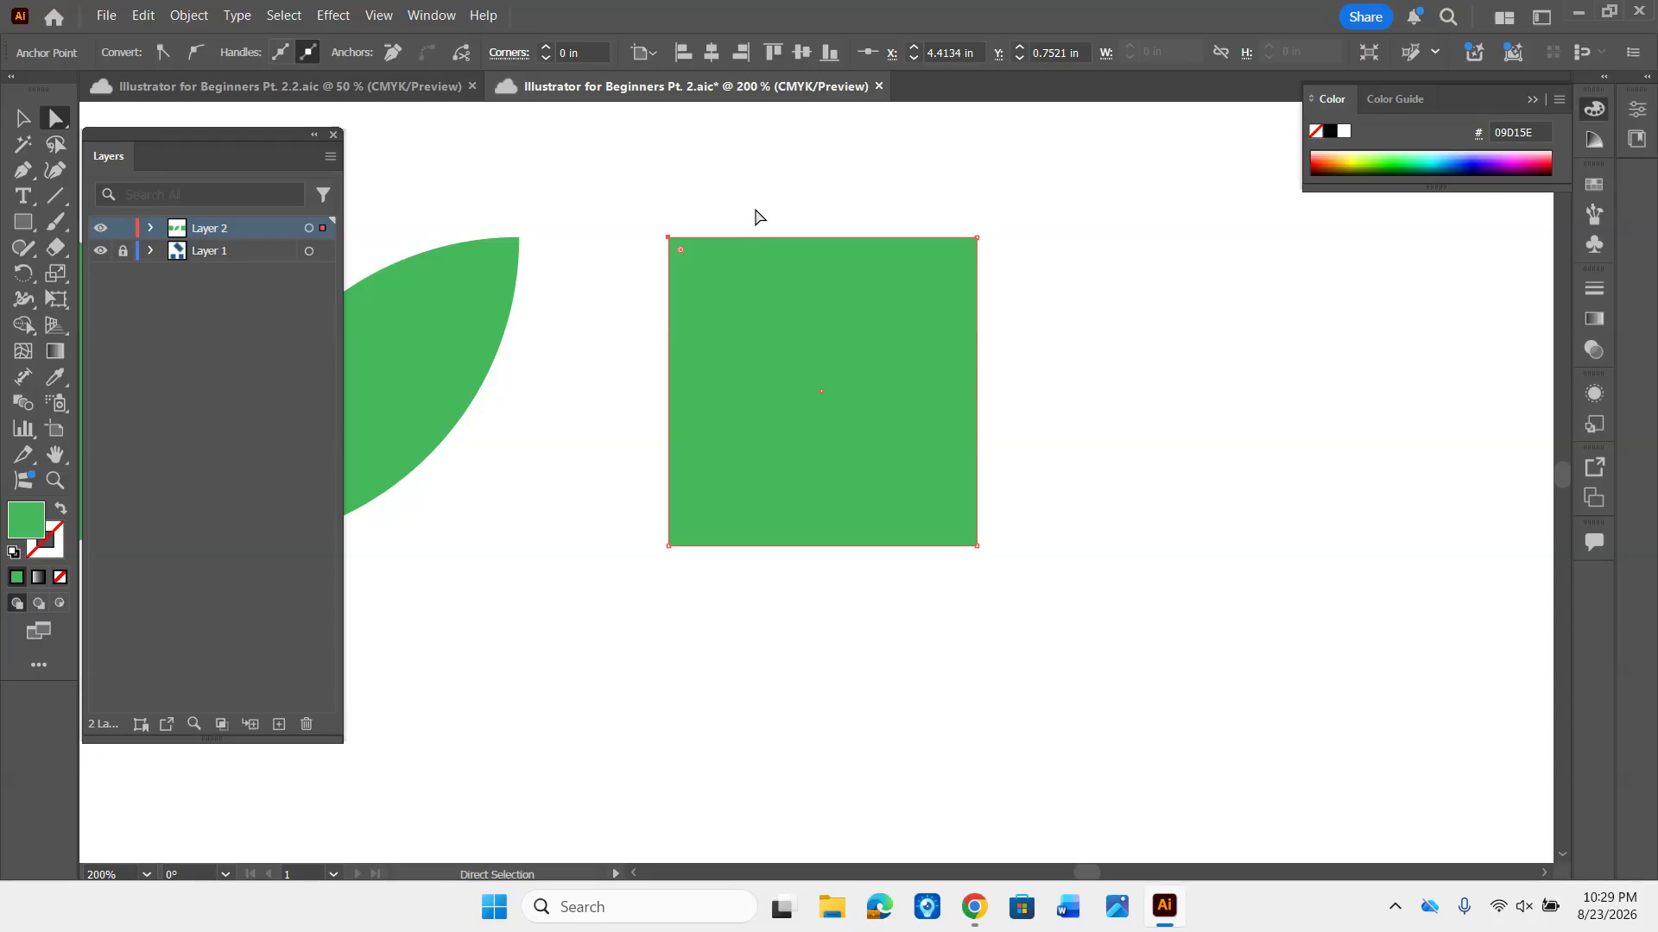
{"action": "key", "text": "Delete"}
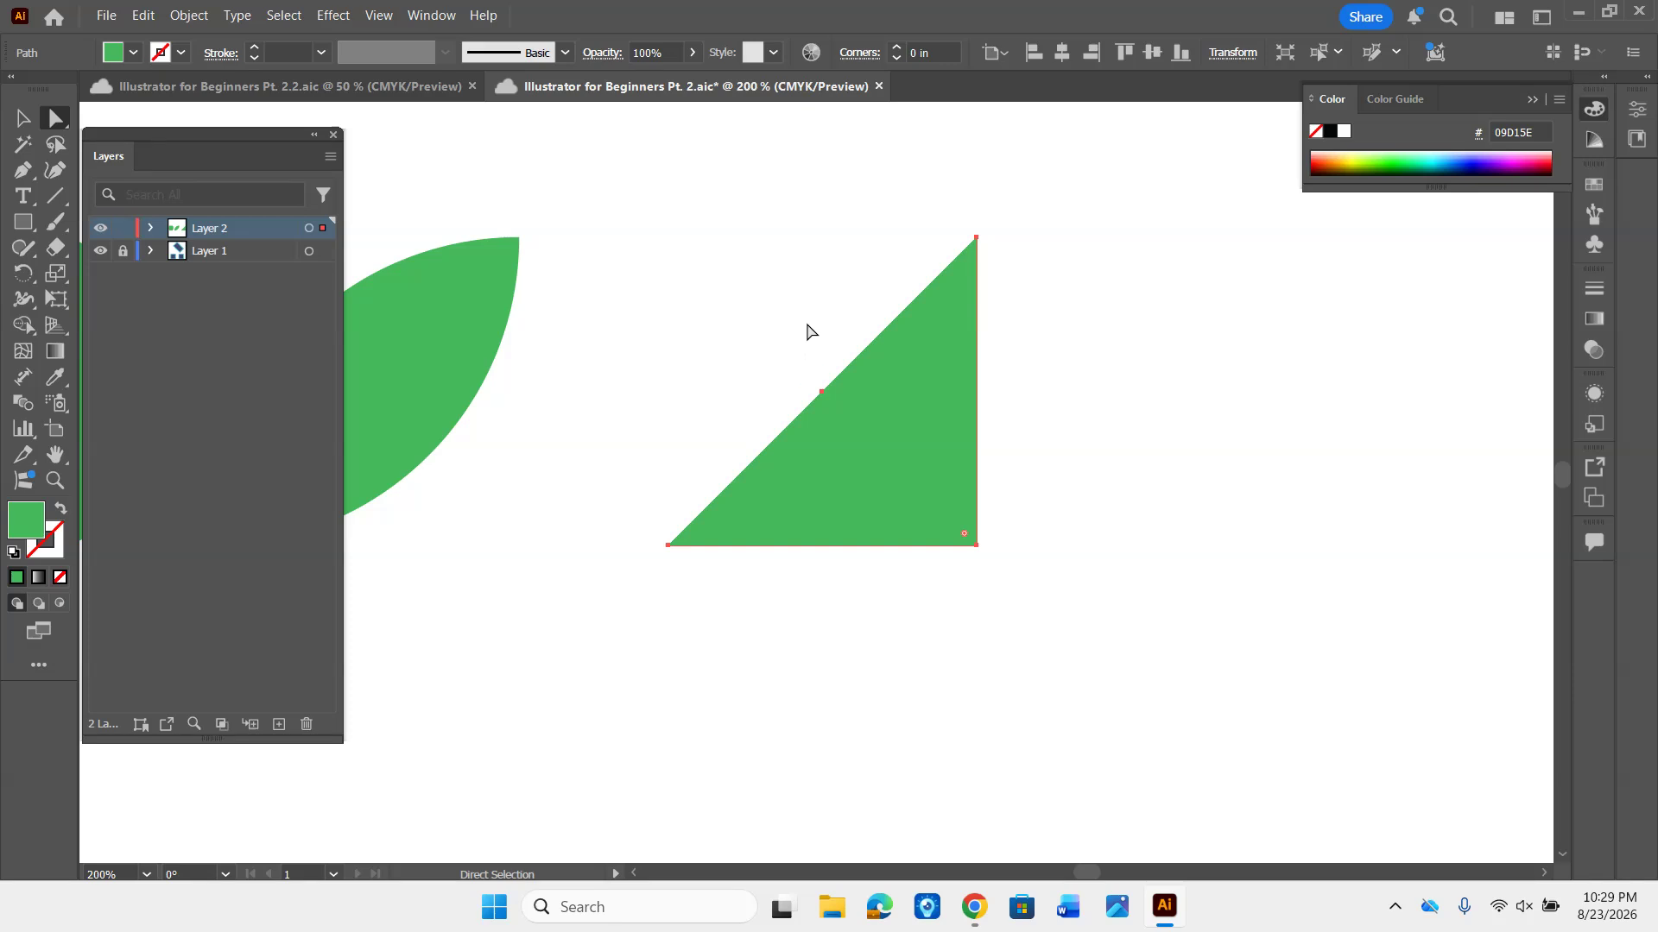
- Delete the triangle's remaining anchor points starting from the upper-right one, and undo these deletions to restore the triangle
{"action": "left_click", "coordinate": [974, 241]}
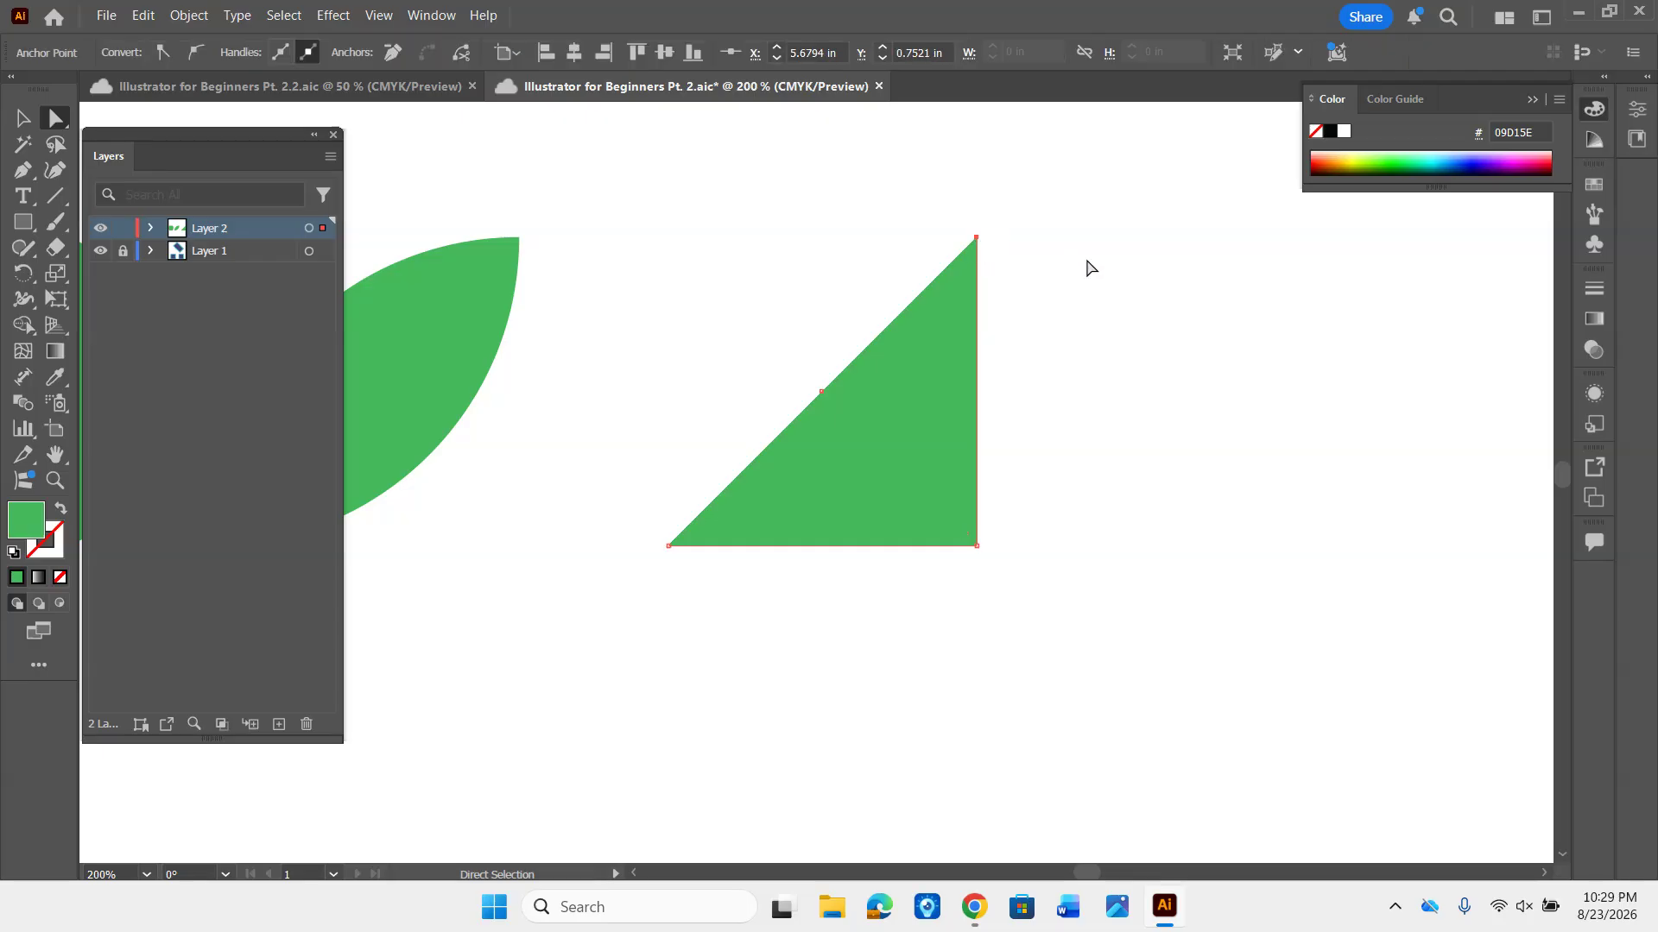
{"action": "key", "text": "Delete"}
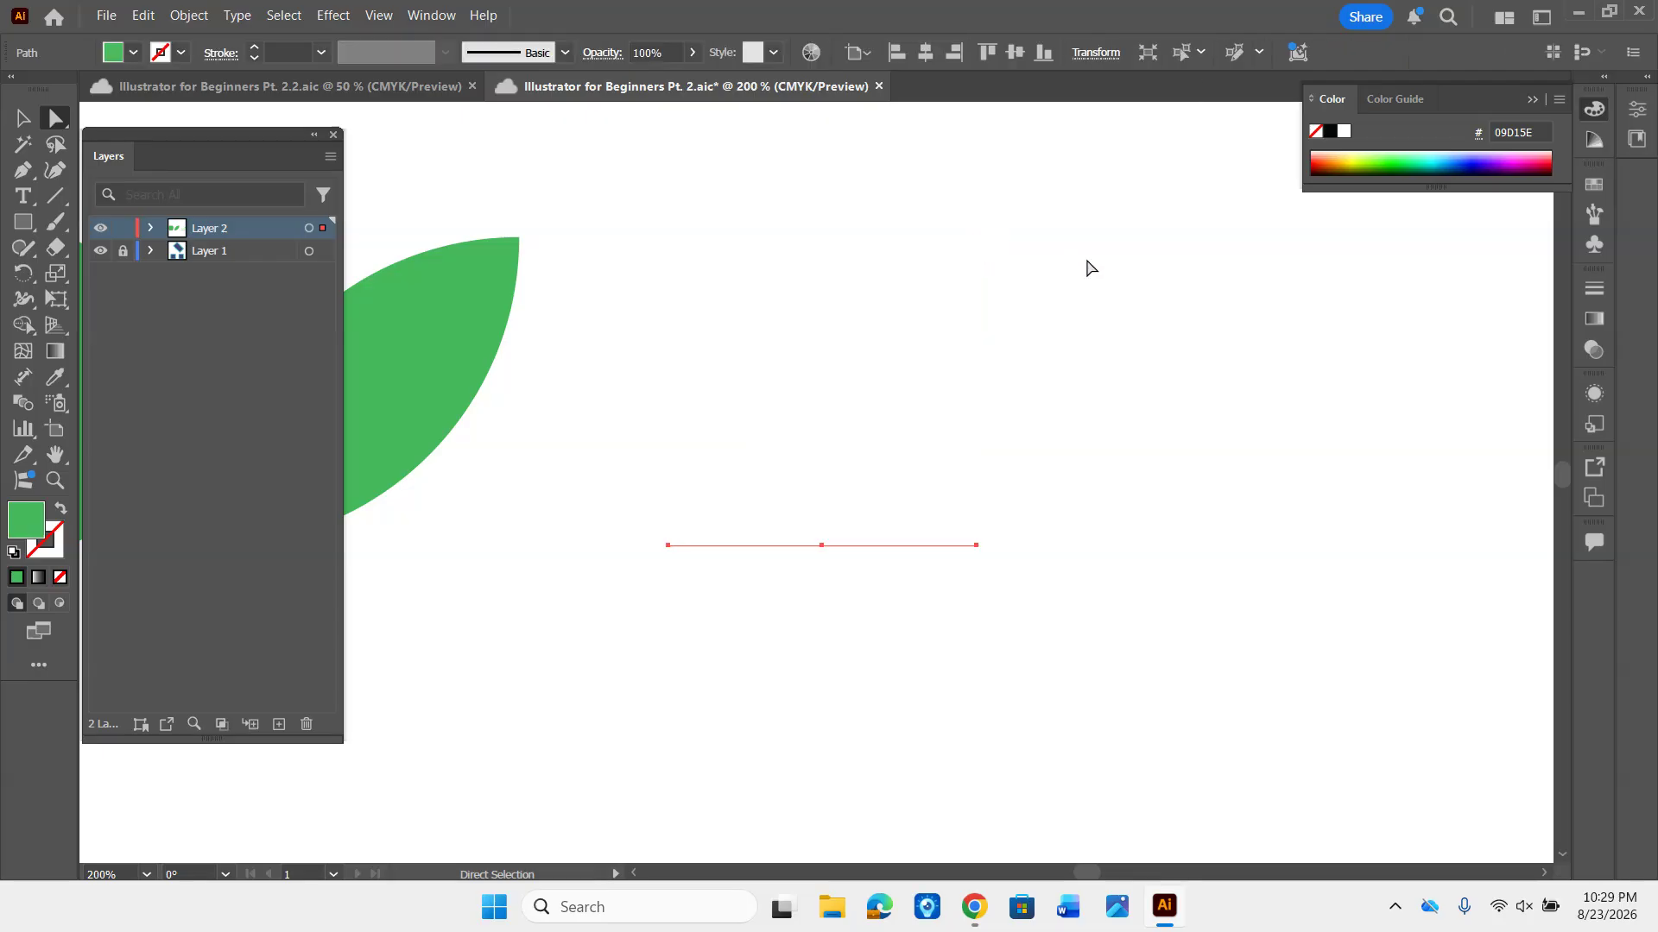
{"action": "left_click", "coordinate": [977, 544]}
{"action": "key", "text": "Delete"}
{"action": "key", "text": "Delete"}
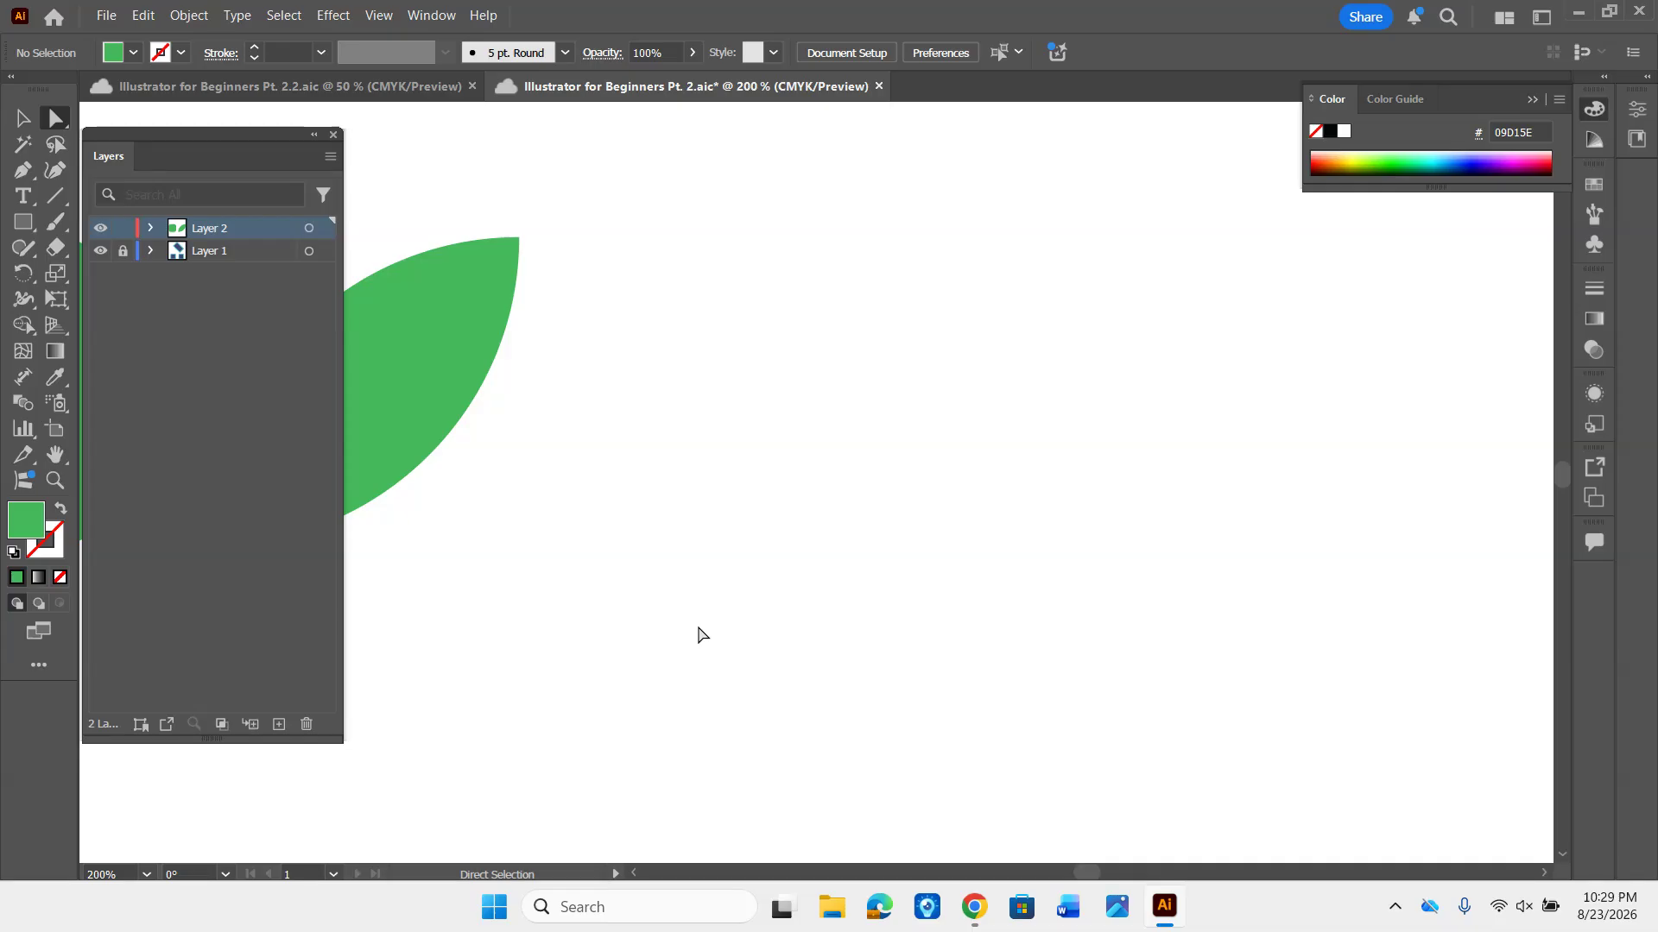
{"action": "key", "text": "ctrl+z"}
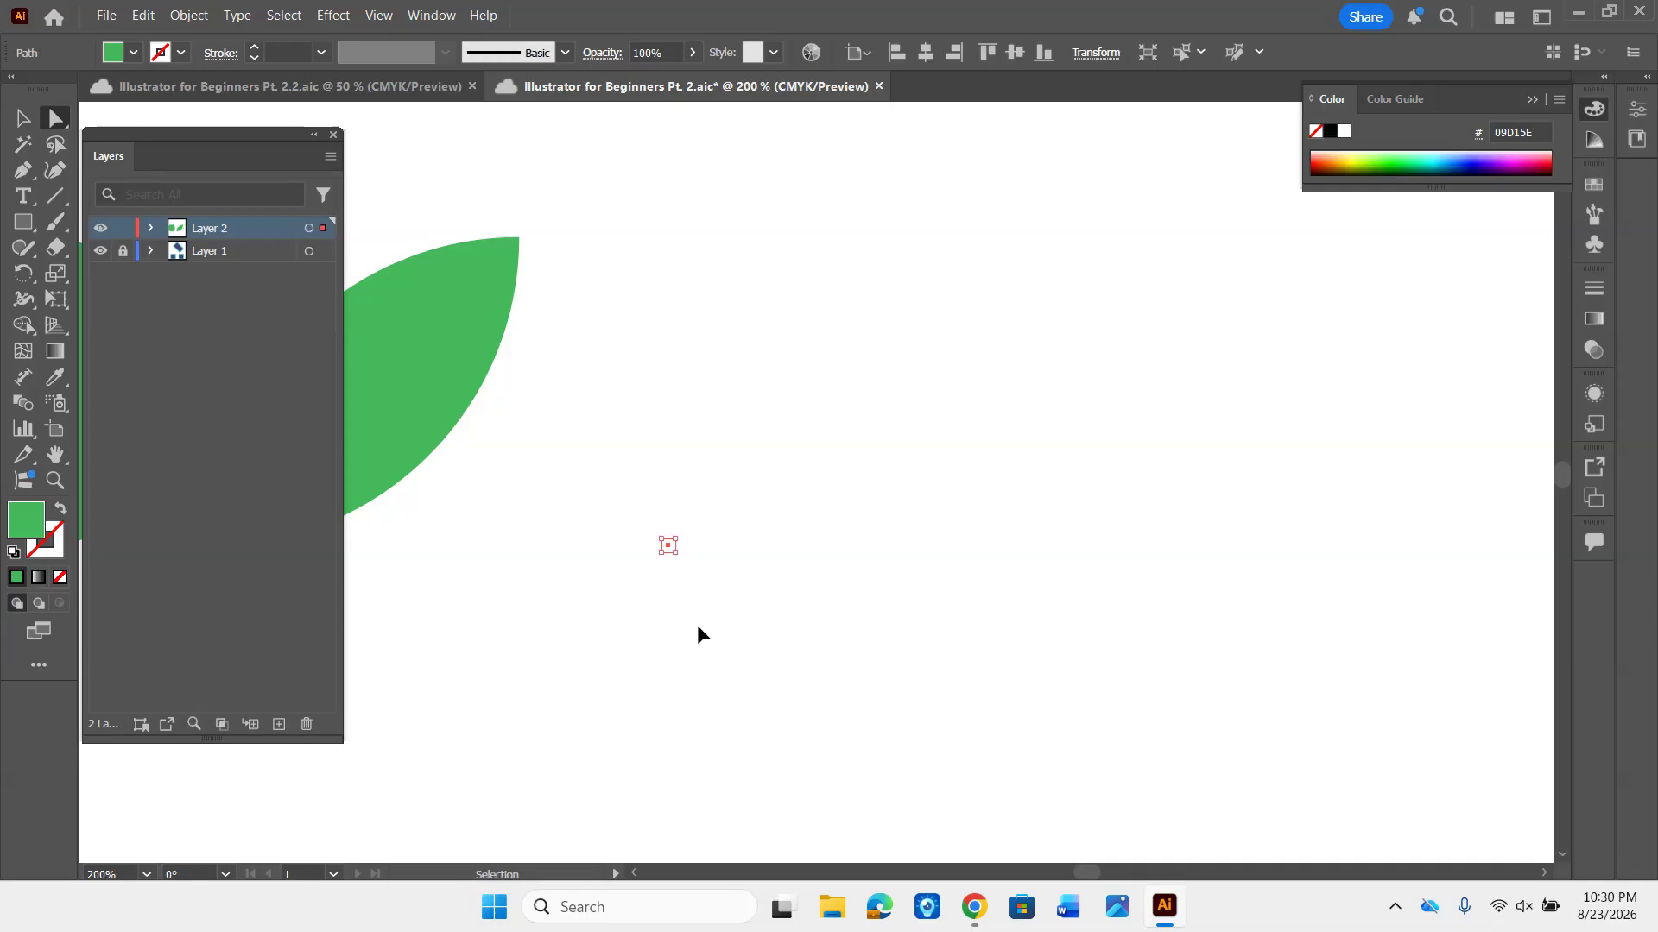
{"action": "key", "text": "ctrl+z"}
{"action": "key", "text": "ctrl+z"}
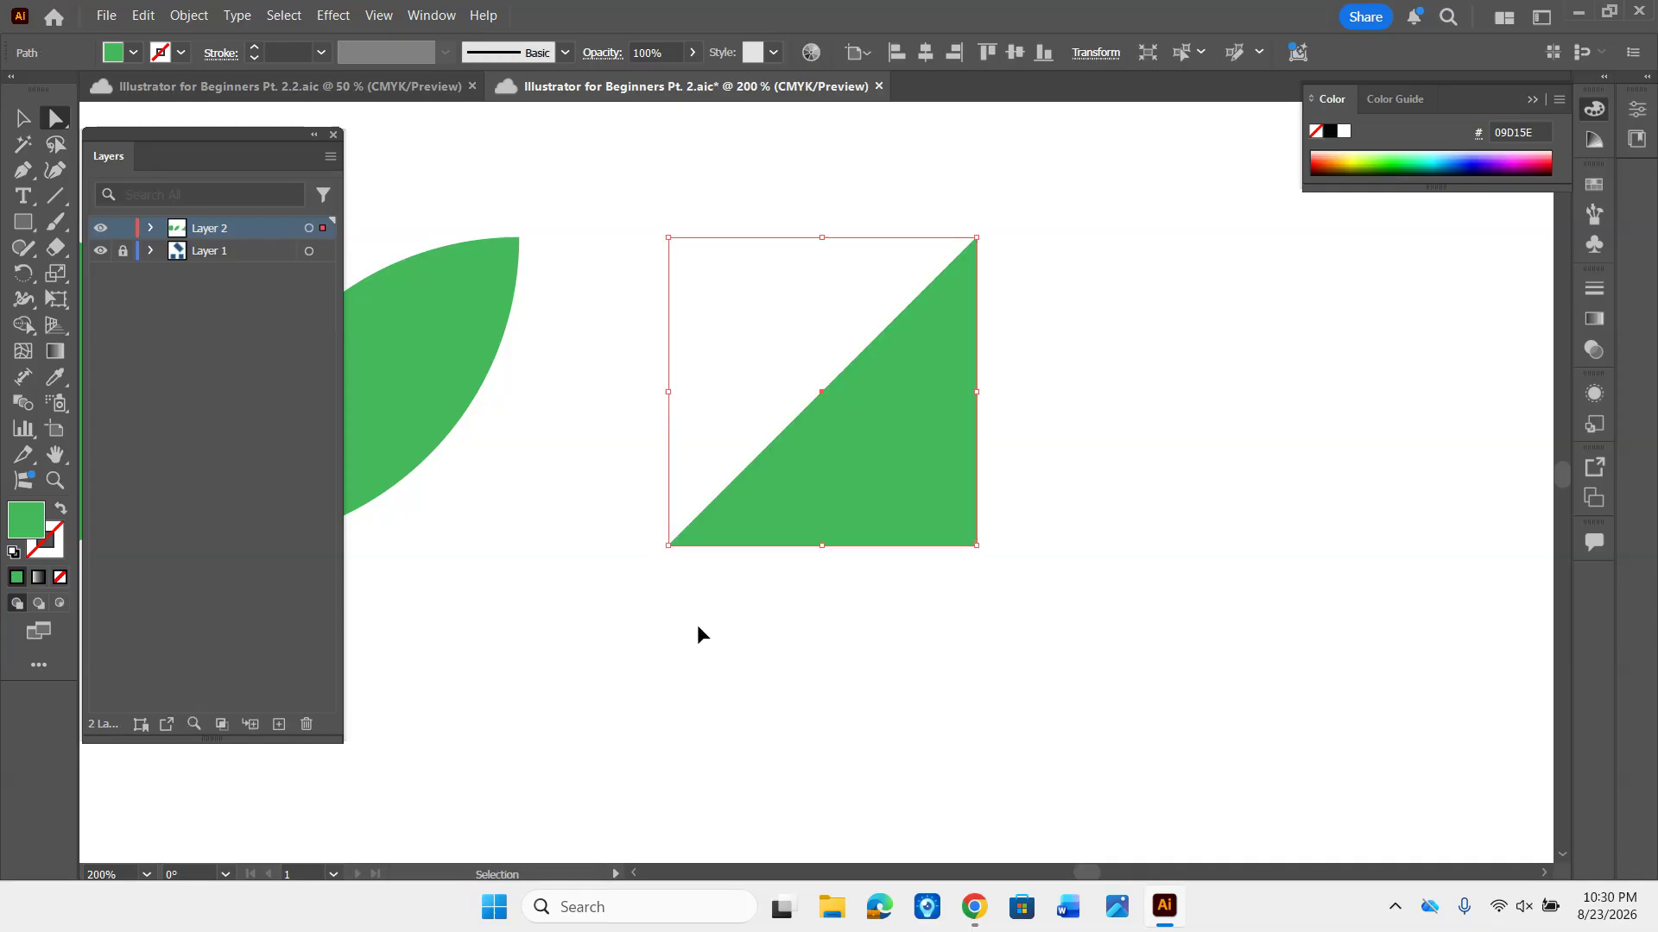
- Move the whole triangle horizontally toward the leaf, leaving a small gap, and deselect it
{"action": "key", "text": "a"}
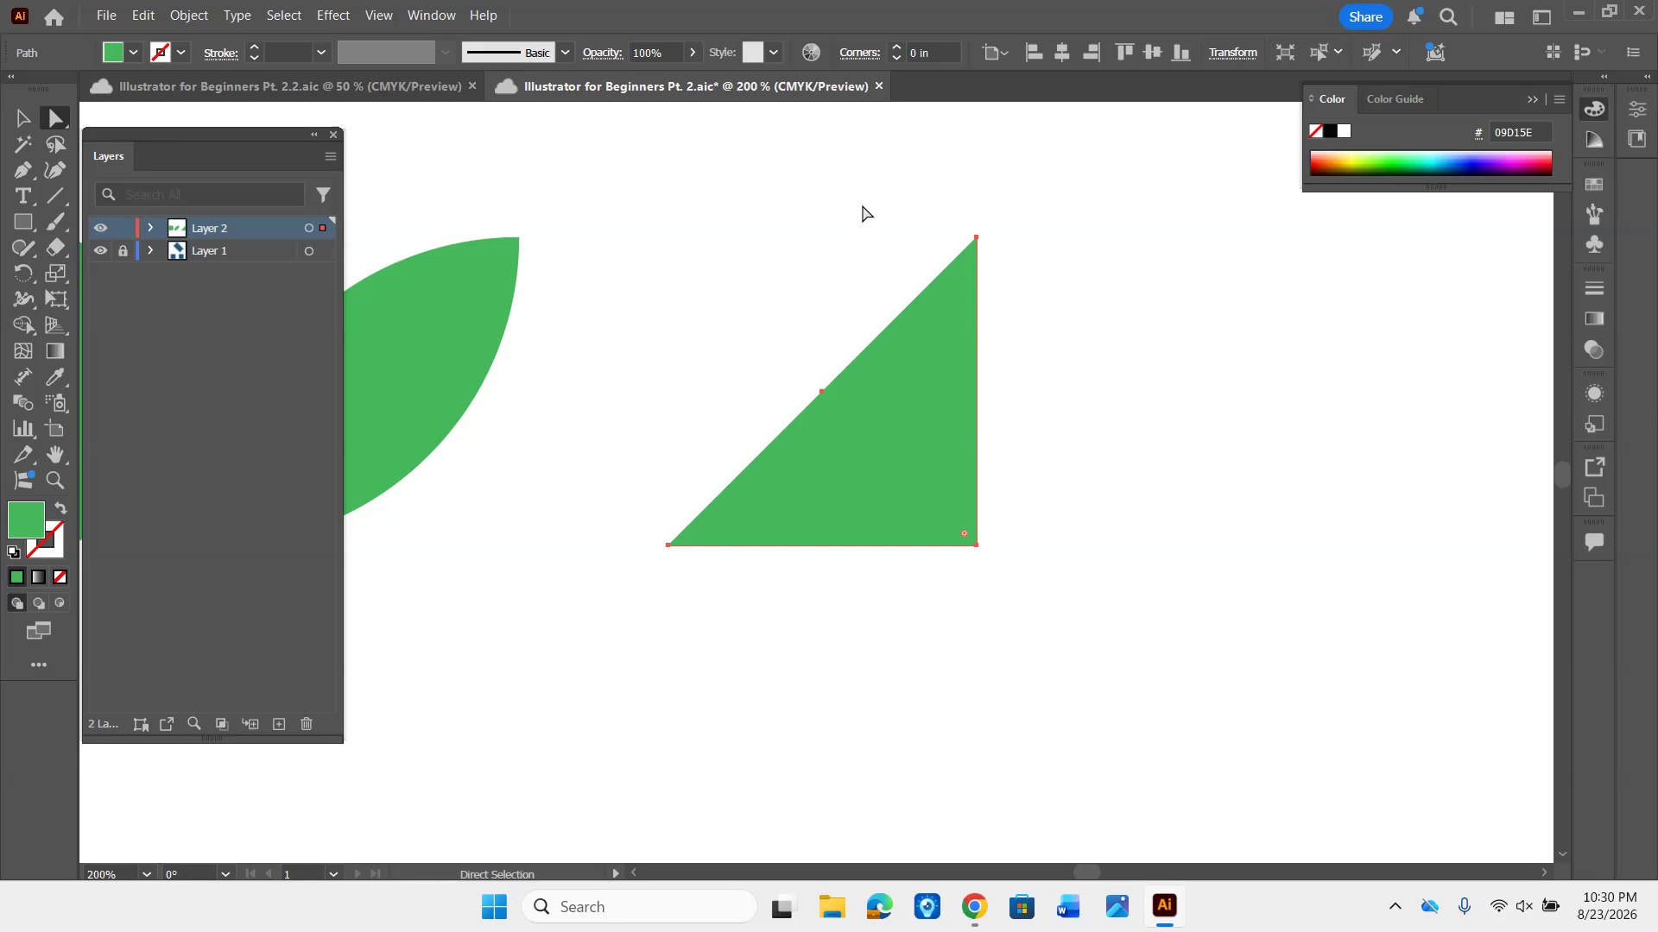
{"action": "key", "text": "v"}
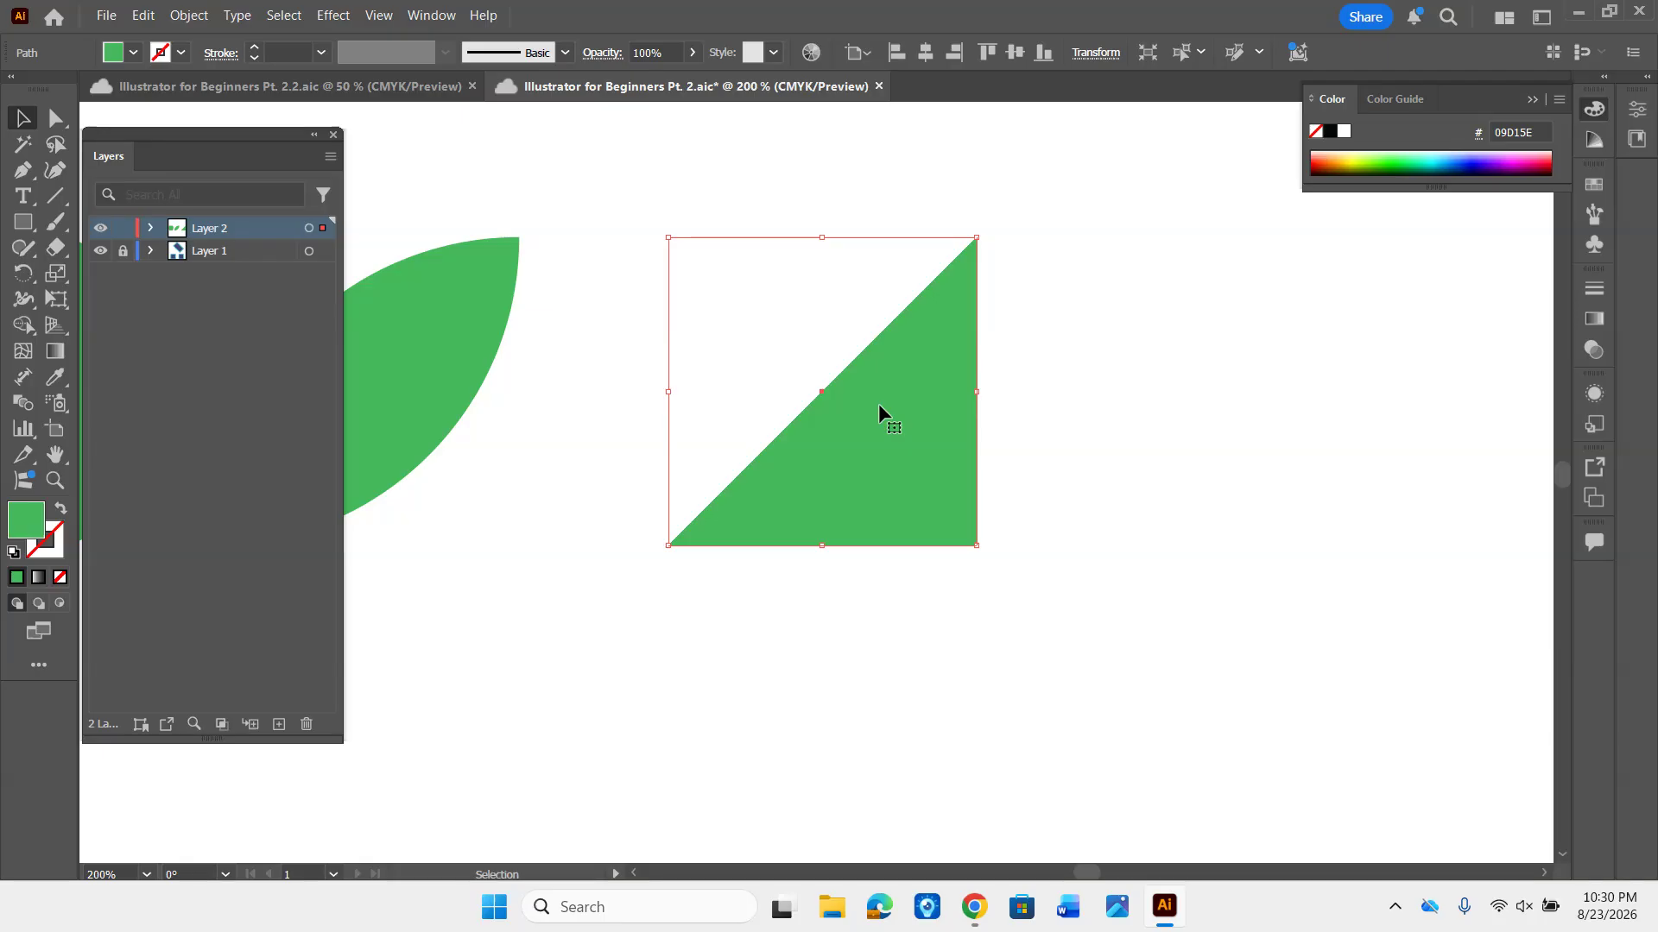
{"action": "left_click_drag", "start_coordinate": [878, 402], "coordinate": [805, 395]}
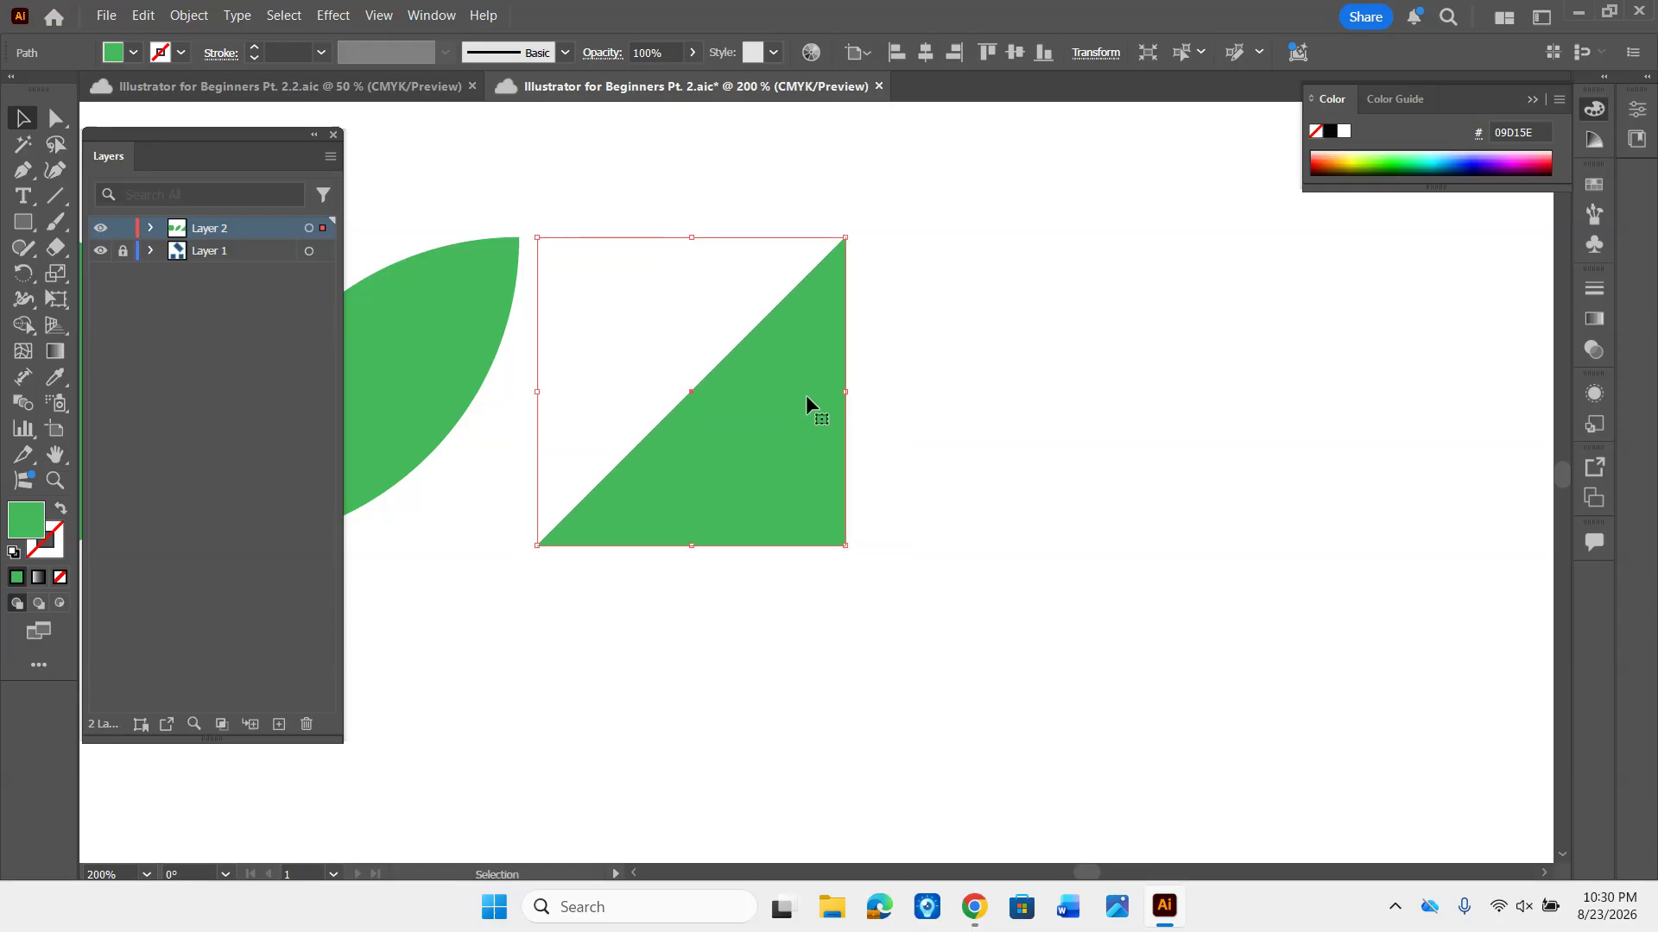
{"action": "left_click", "coordinate": [984, 374]}
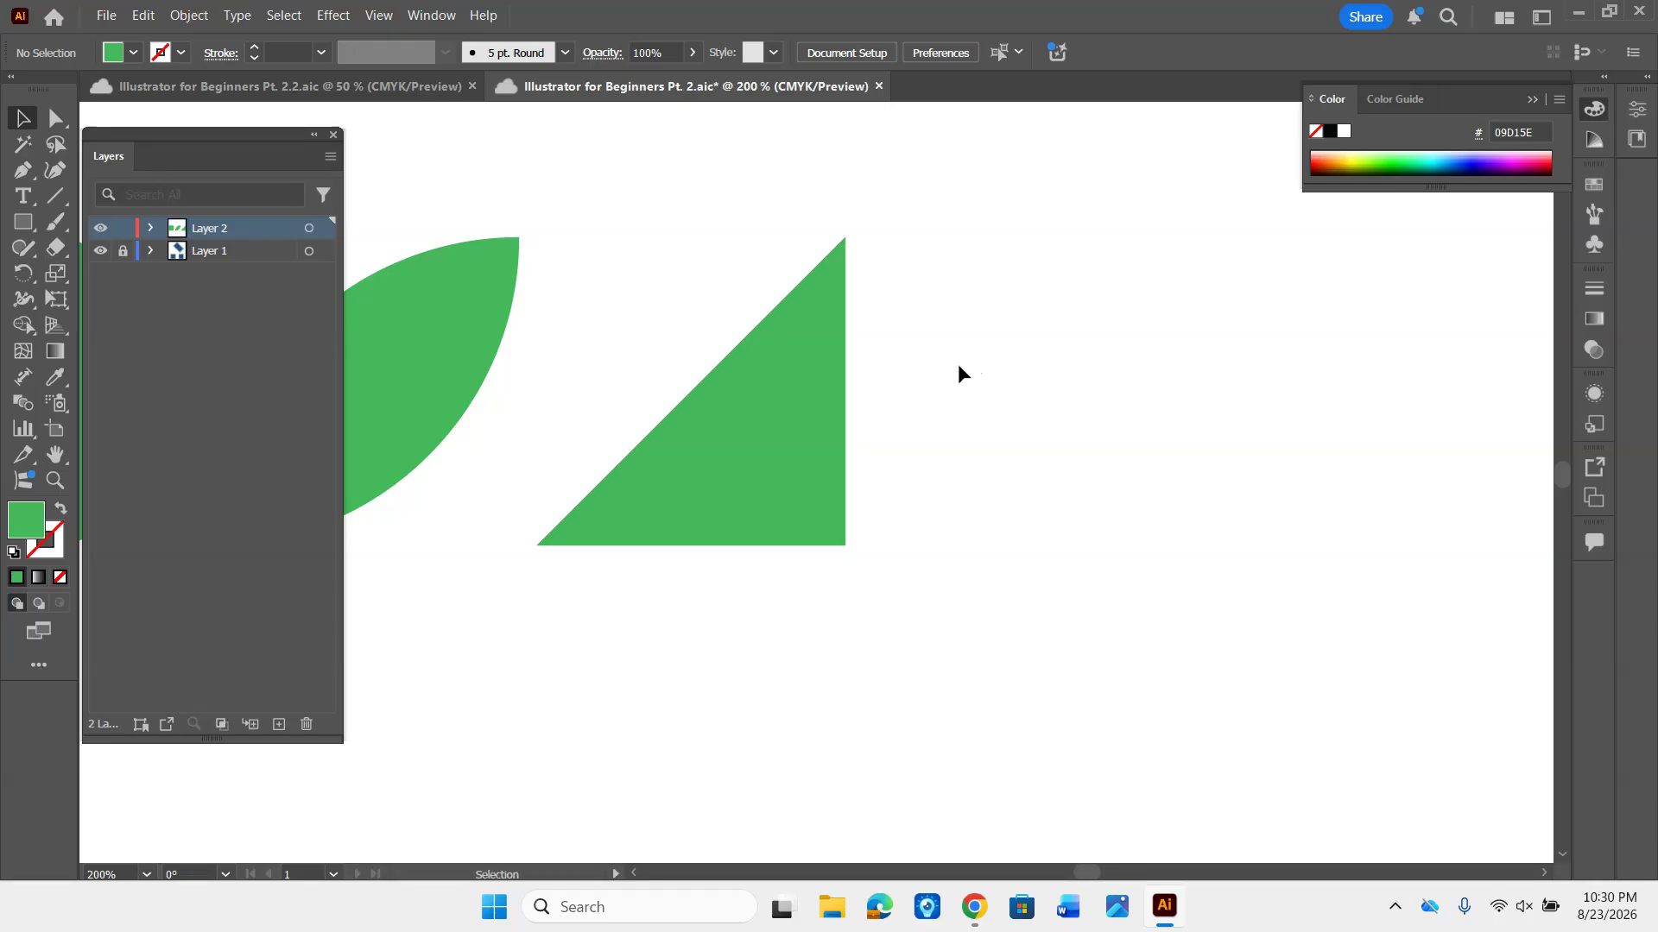
- Draw a green circle with the Ellipse tool to the right of the triangle, top-aligned and nearly as tall
{"action": "key", "text": "space"}
{"action": "left_click_drag", "start_coordinate": [1014, 337], "coordinate": [737, 311]}
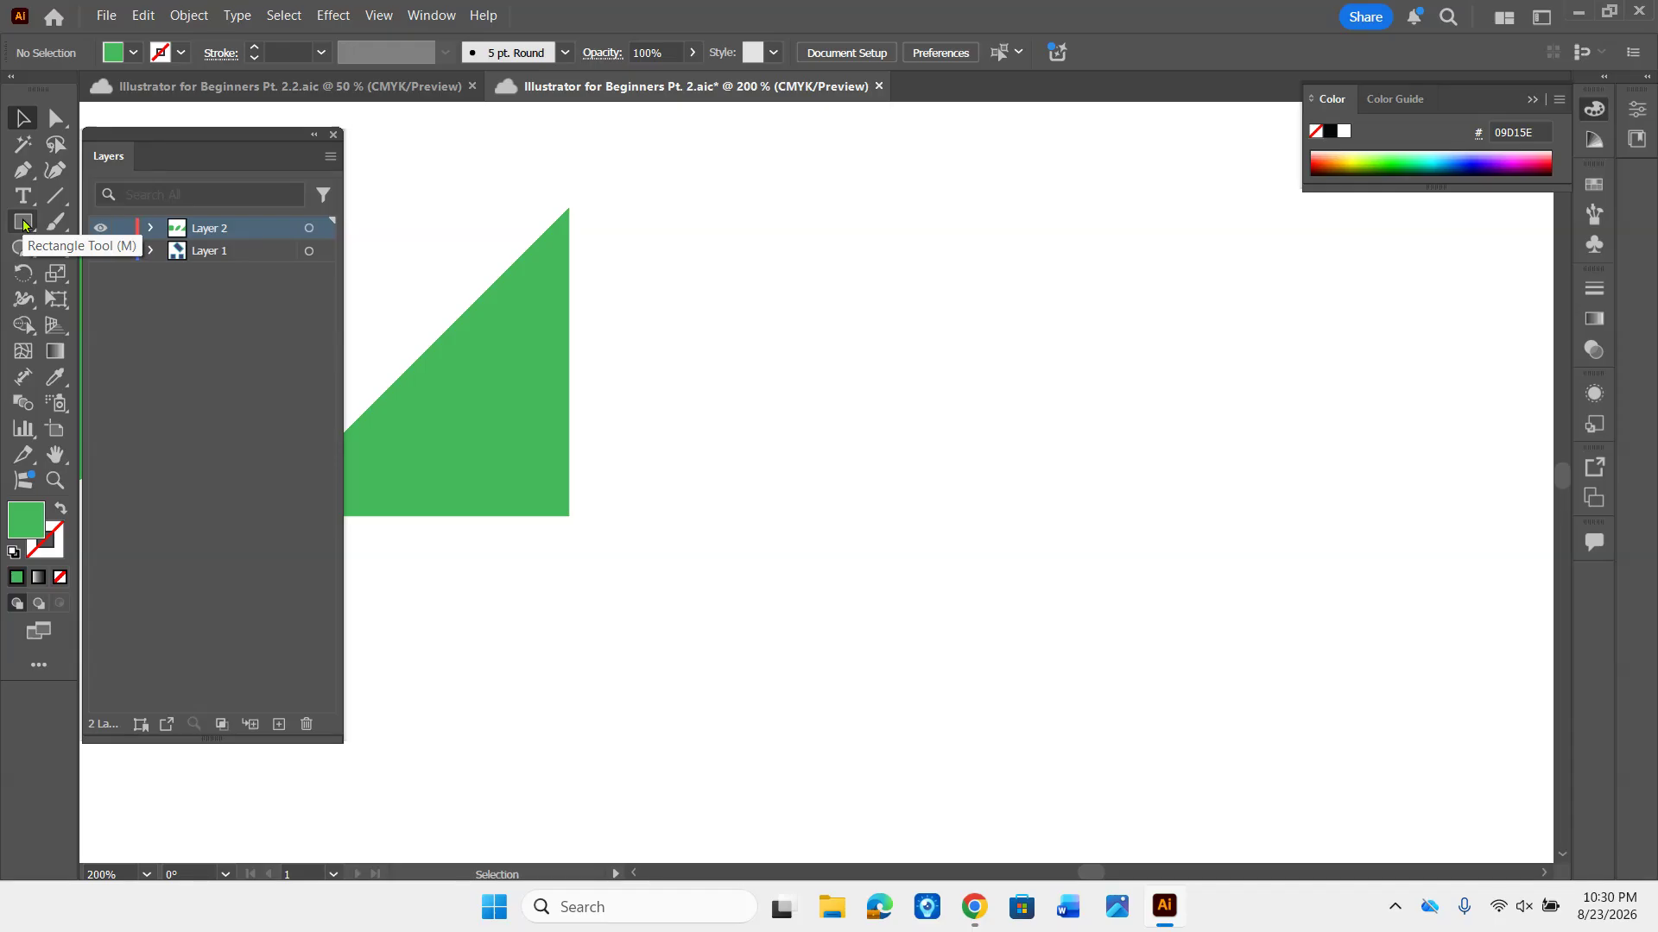
{"action": "left_click", "coordinate": [24, 224]}
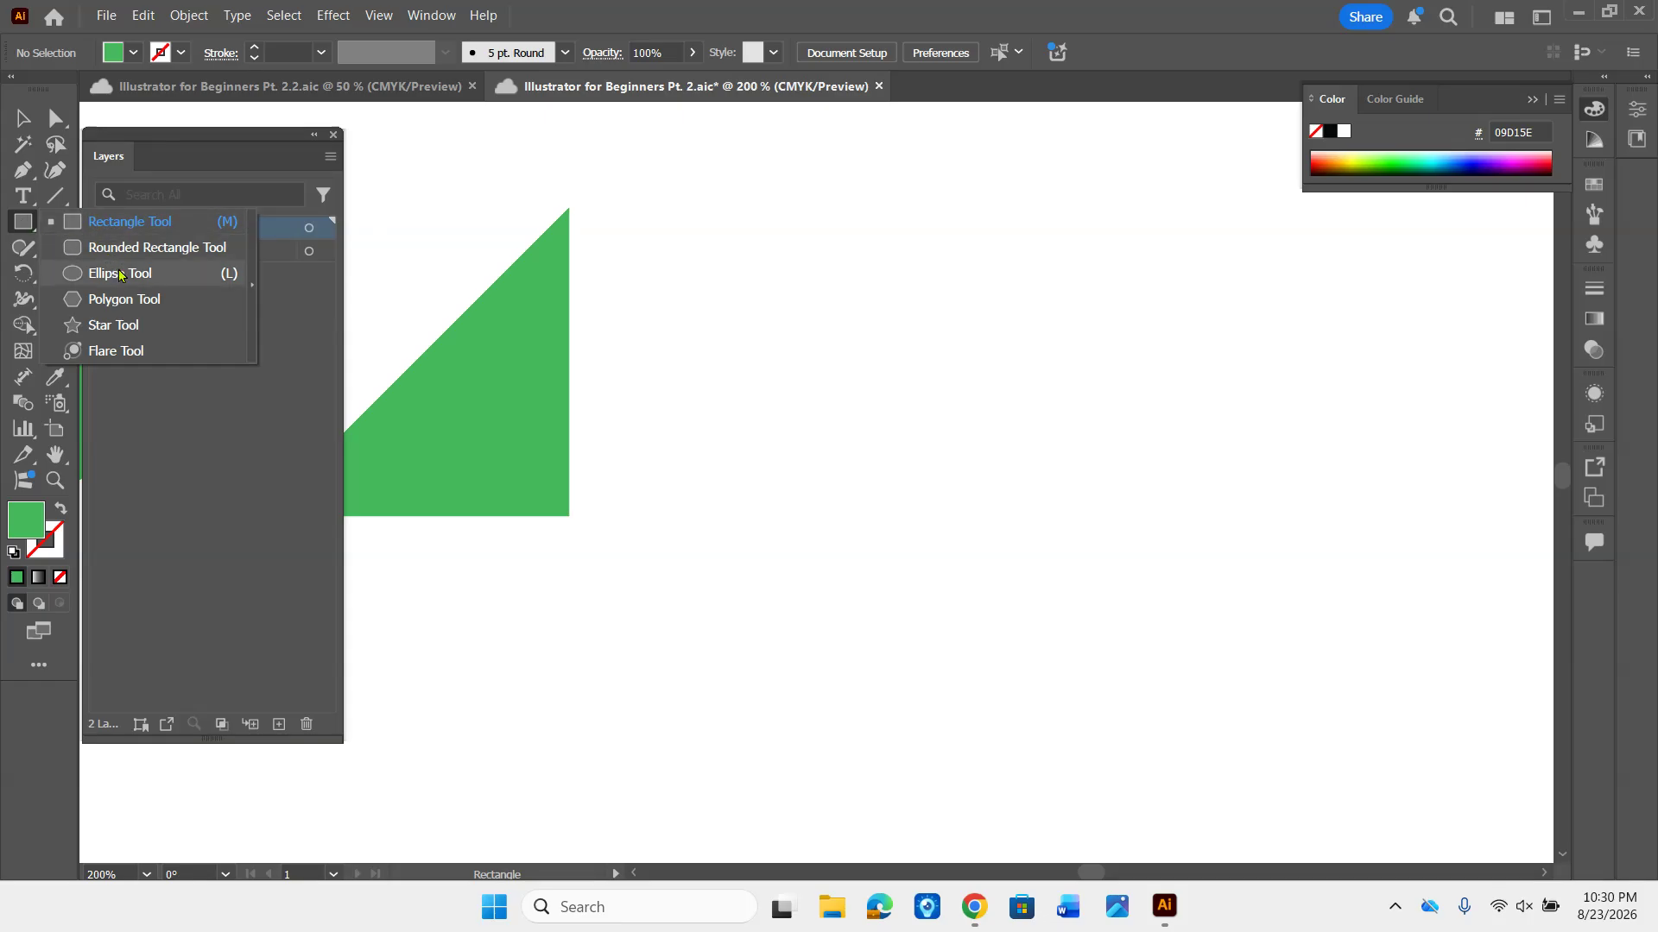
{"action": "left_click", "coordinate": [226, 275]}
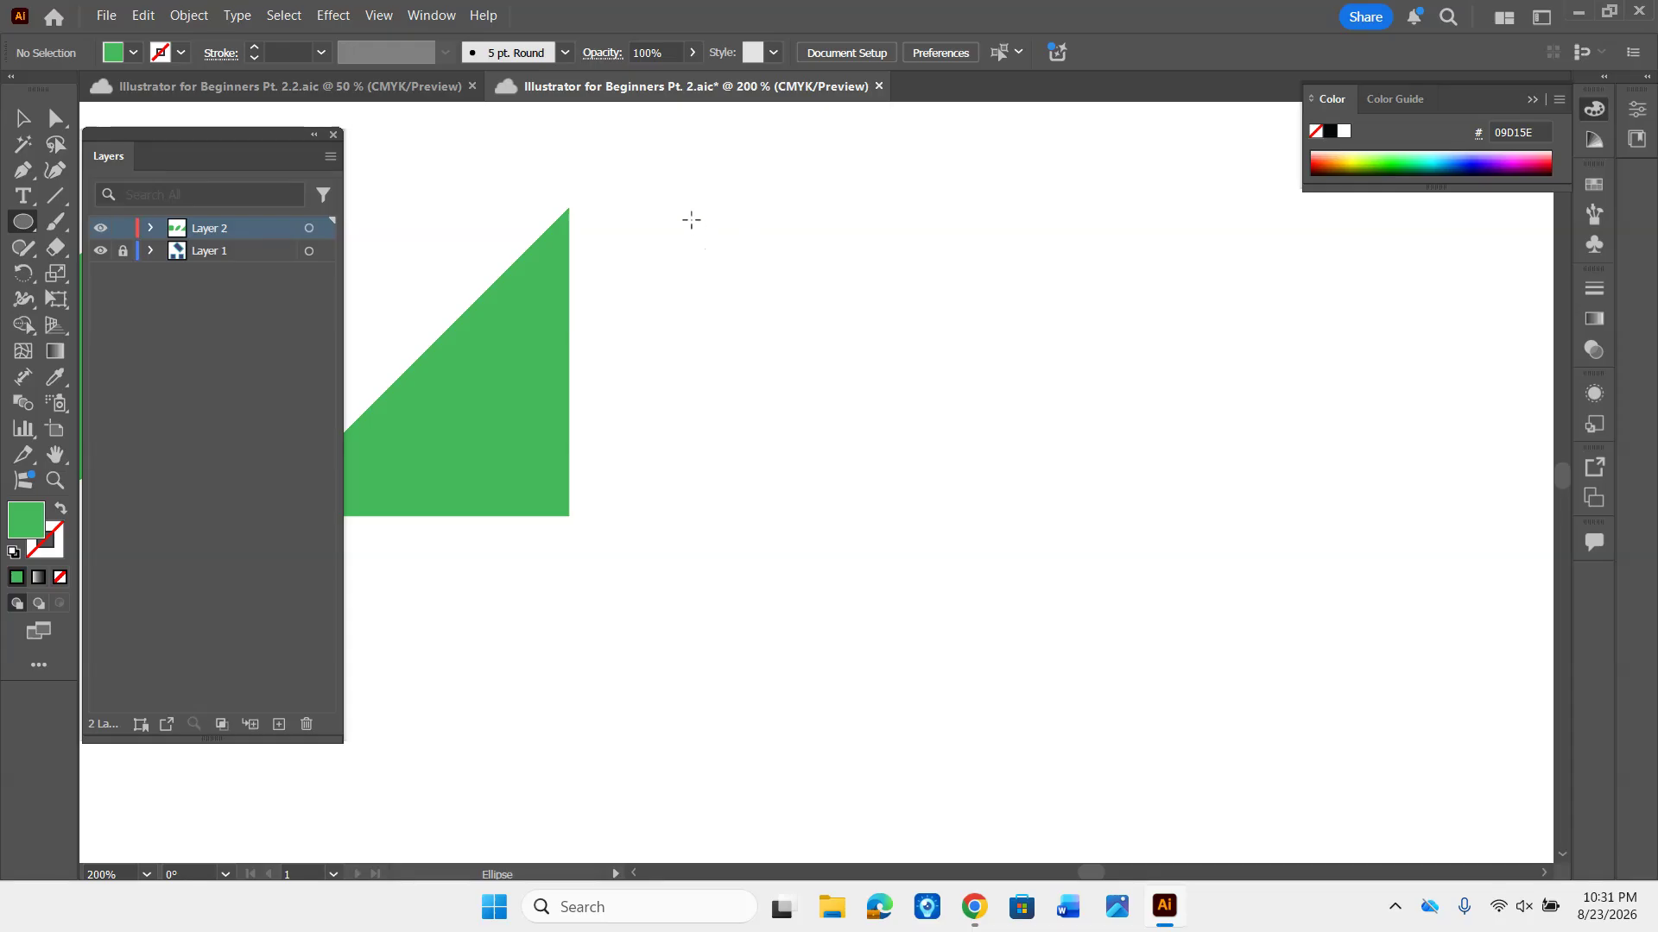
{"action": "left_click_drag", "start_coordinate": [691, 209], "coordinate": [902, 510]}
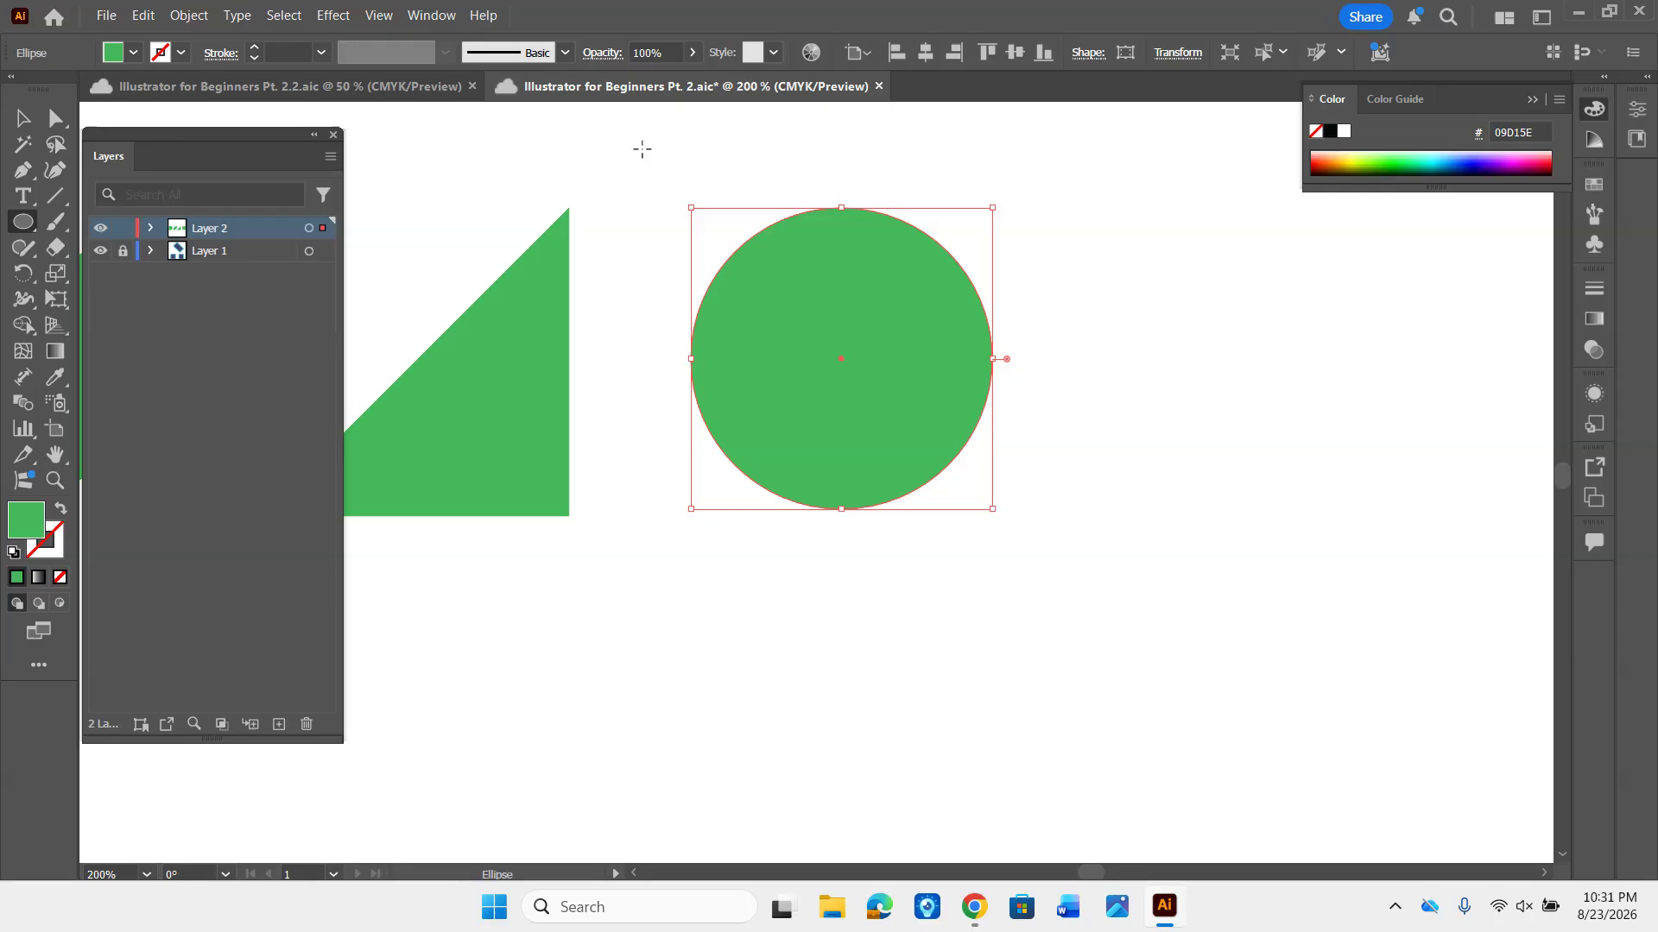
- Delete the circle's left anchor point to leave a half circle, and move it close to the triangle with bottoms aligned
{"action": "key", "text": "a"}
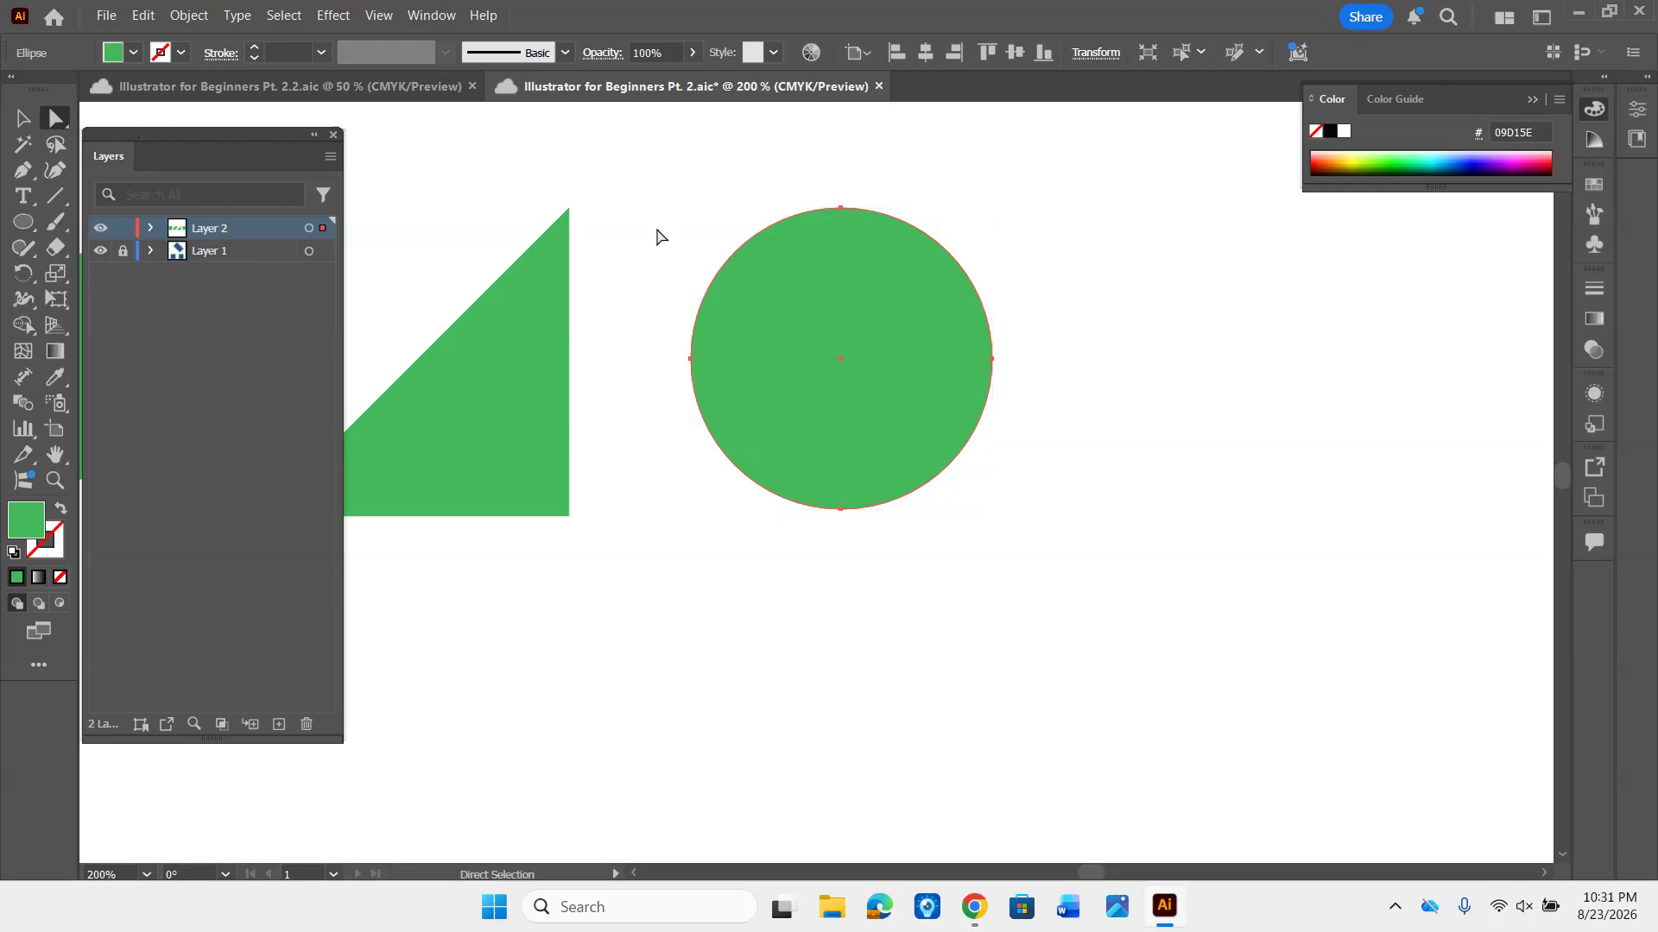
{"action": "left_click", "coordinate": [691, 359]}
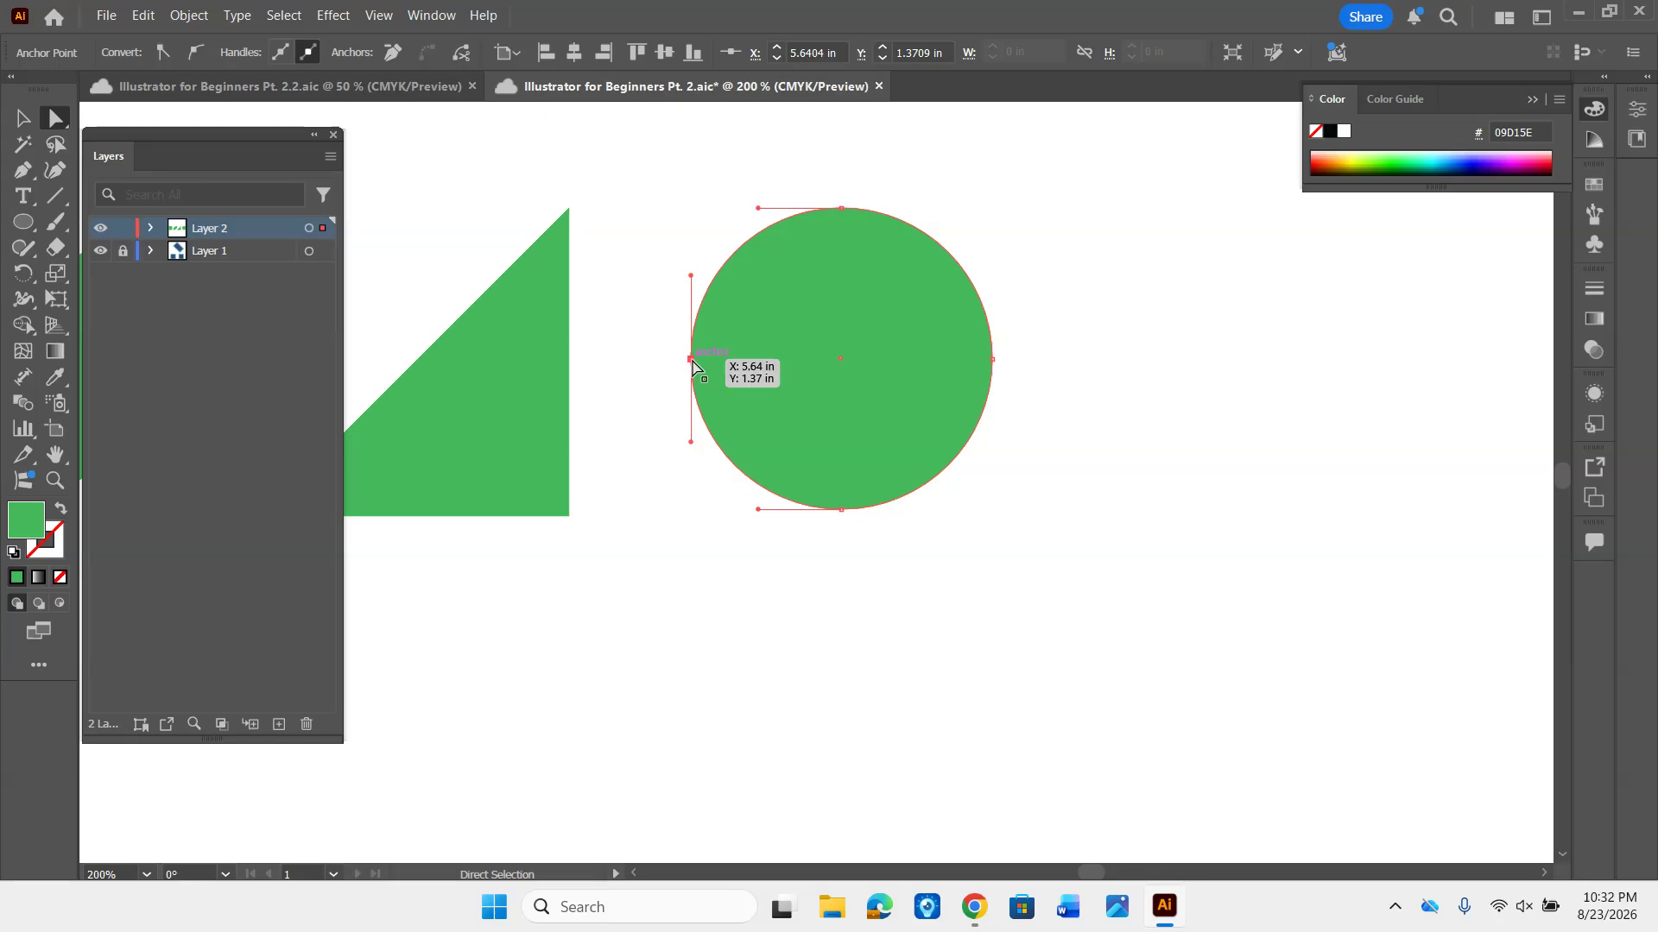
{"action": "key", "text": "Delete"}
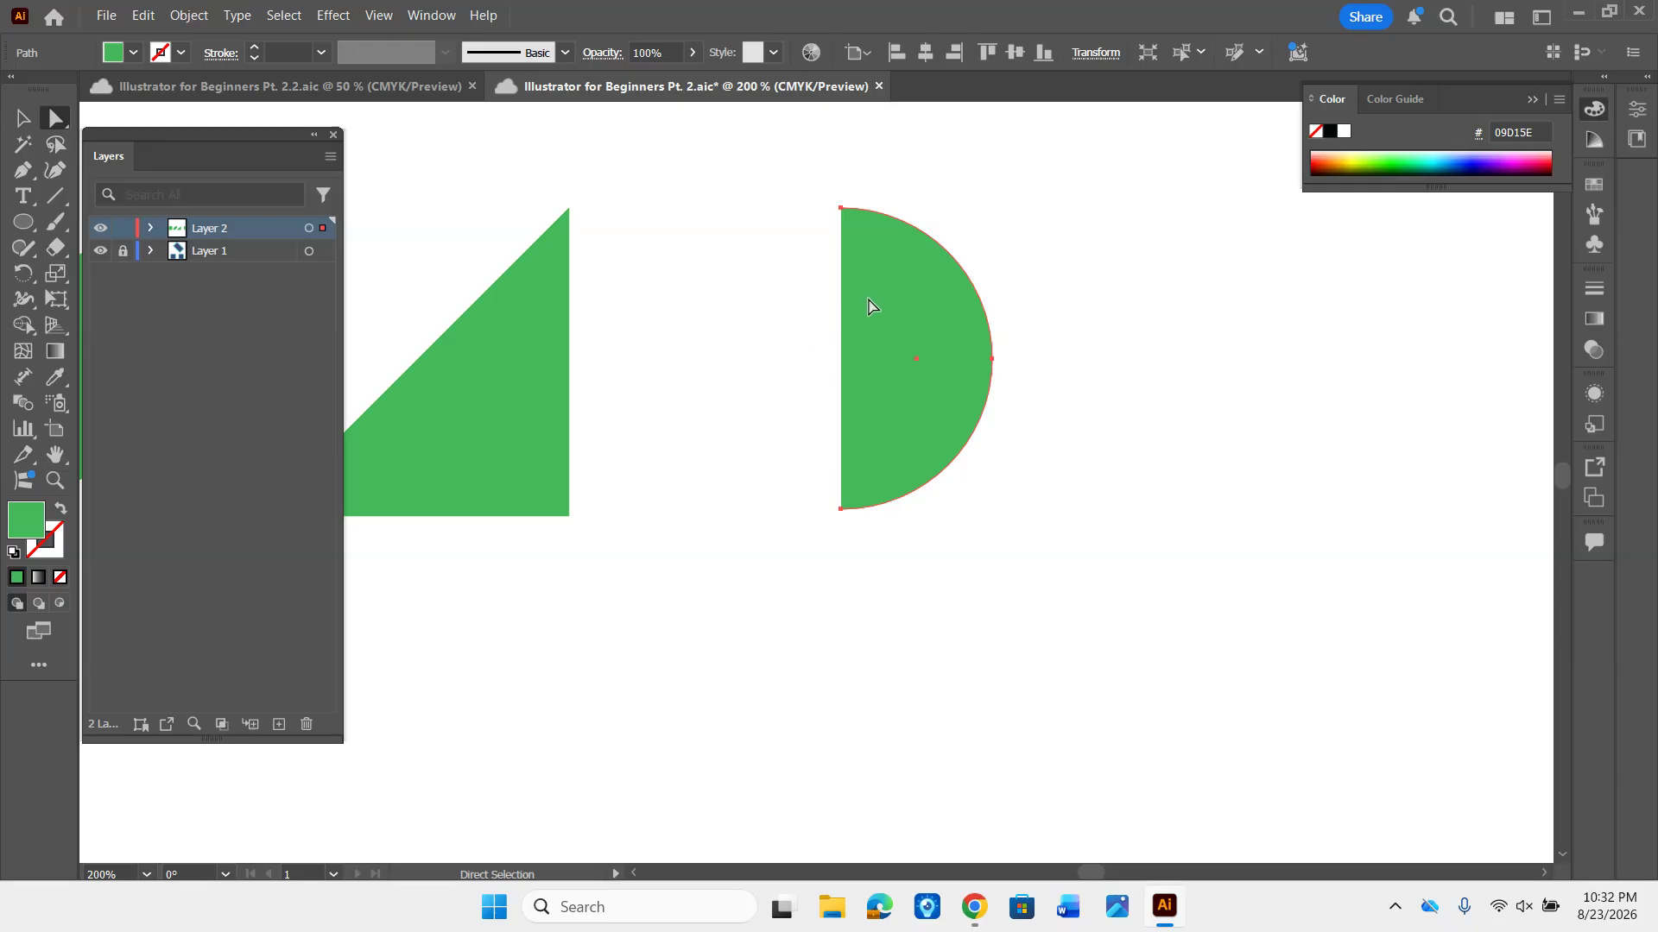
{"action": "left_click_drag", "start_coordinate": [902, 319], "coordinate": [760, 325]}
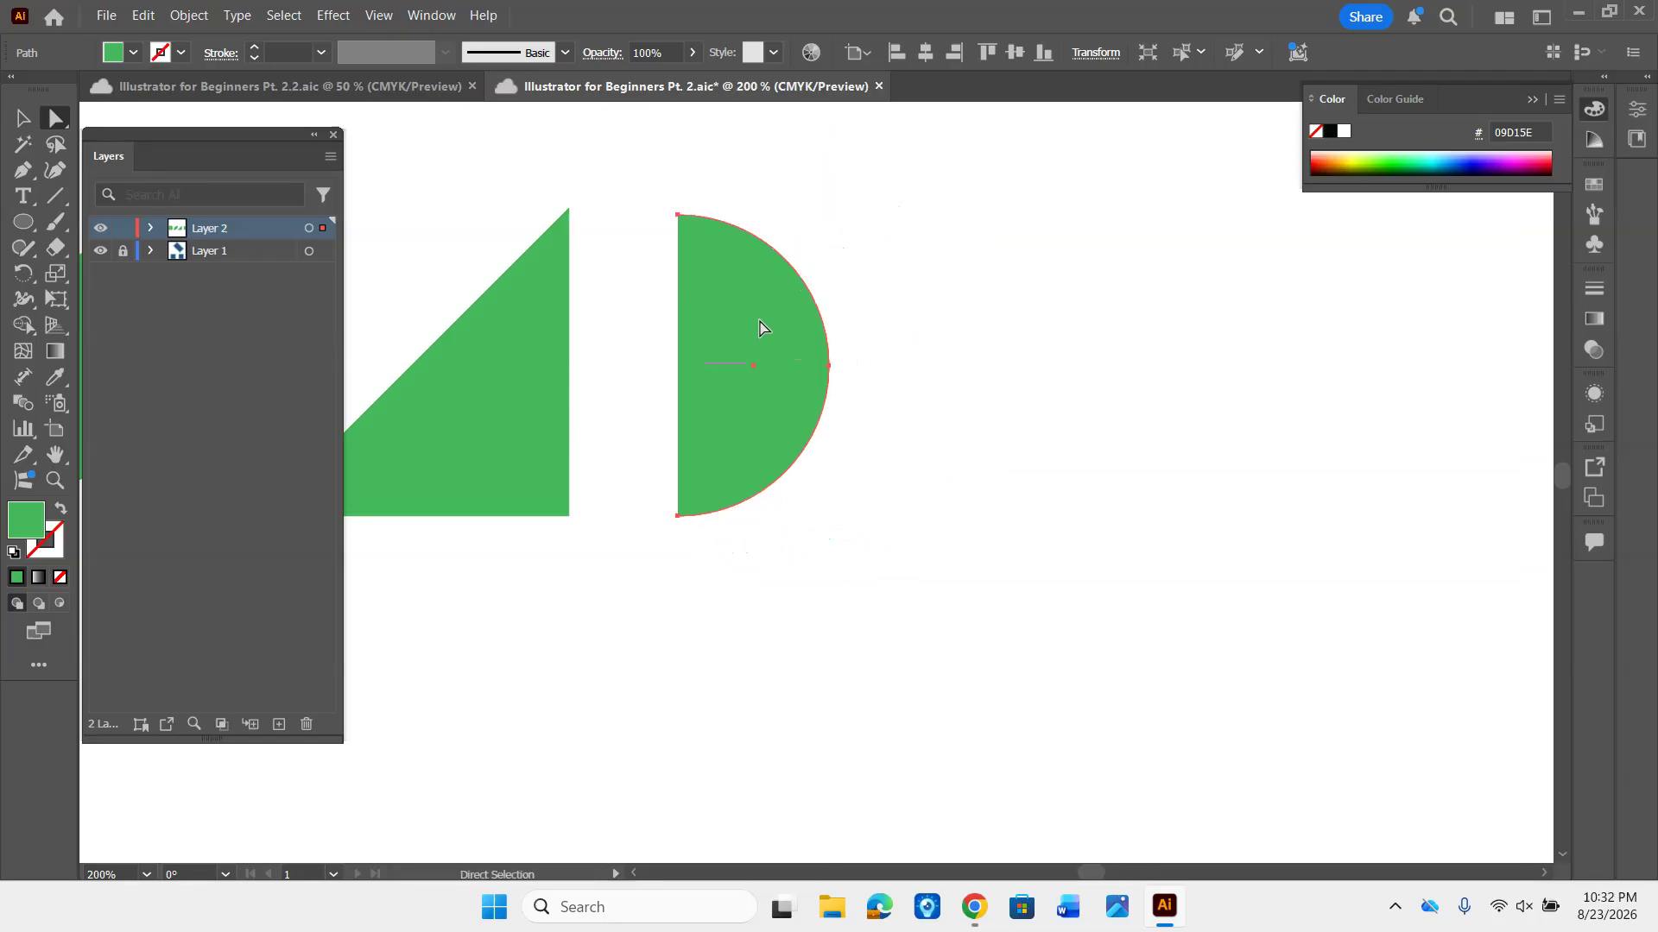
{"action": "mouse_move", "coordinate": [760, 325]}
{"action": "left_mouse_down"}
{"action": "mouse_move", "coordinate": [799, 336]}
{"action": "mouse_move", "coordinate": [741, 318]}
{"action": "left_mouse_up"}
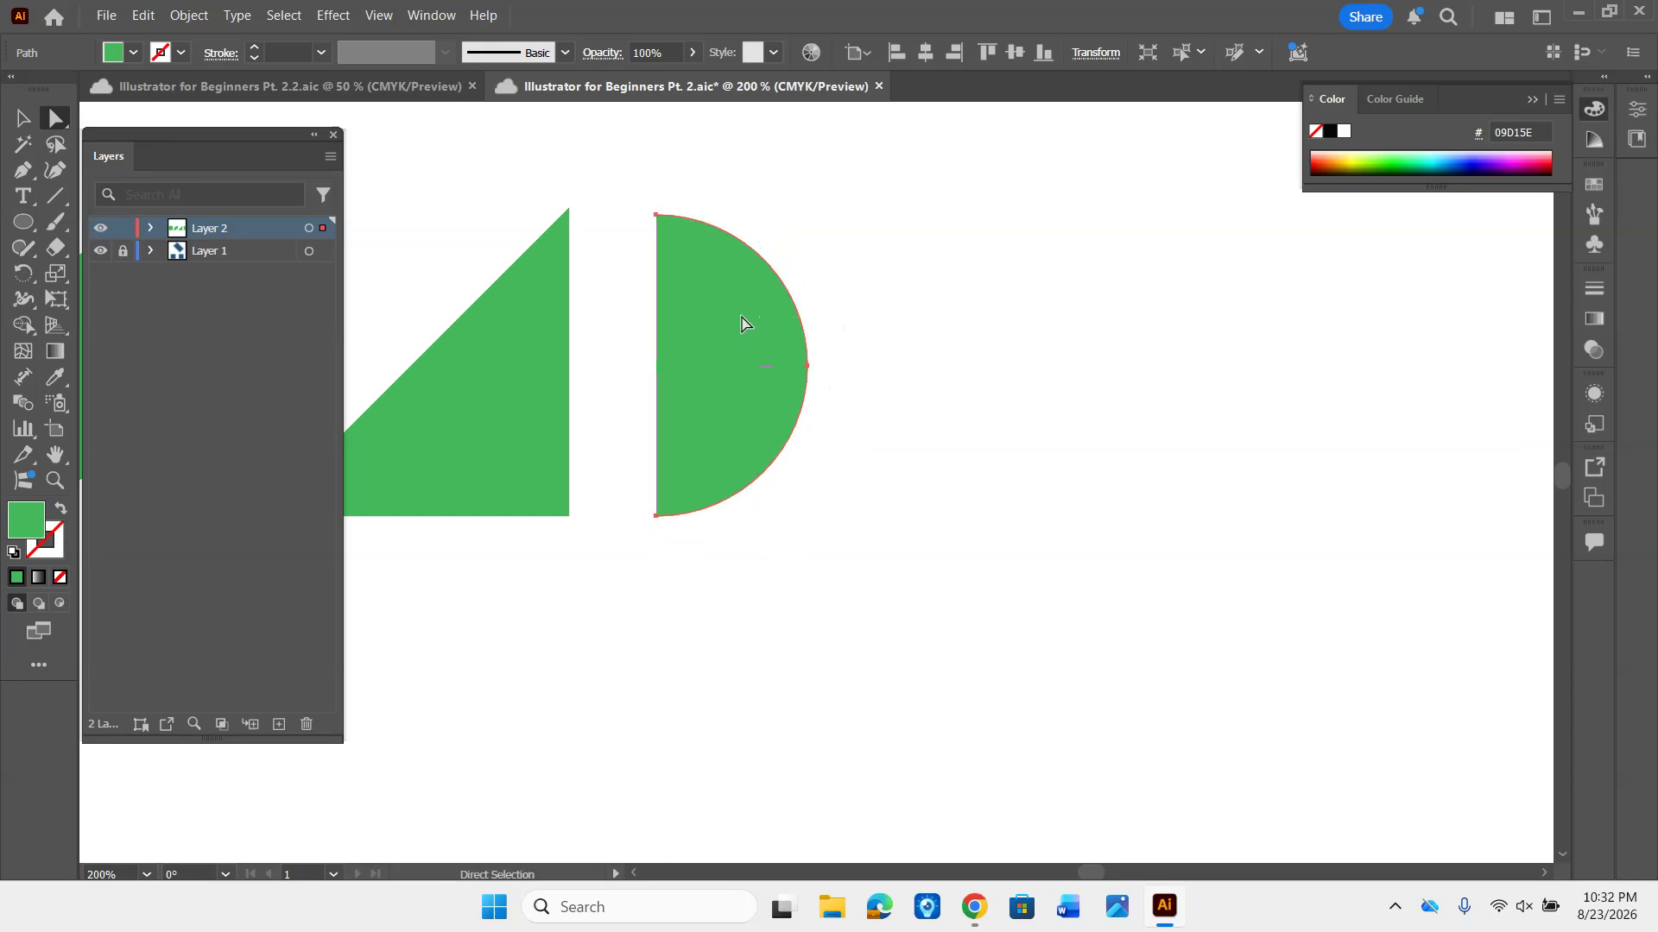
{"action": "left_click", "coordinate": [907, 299]}
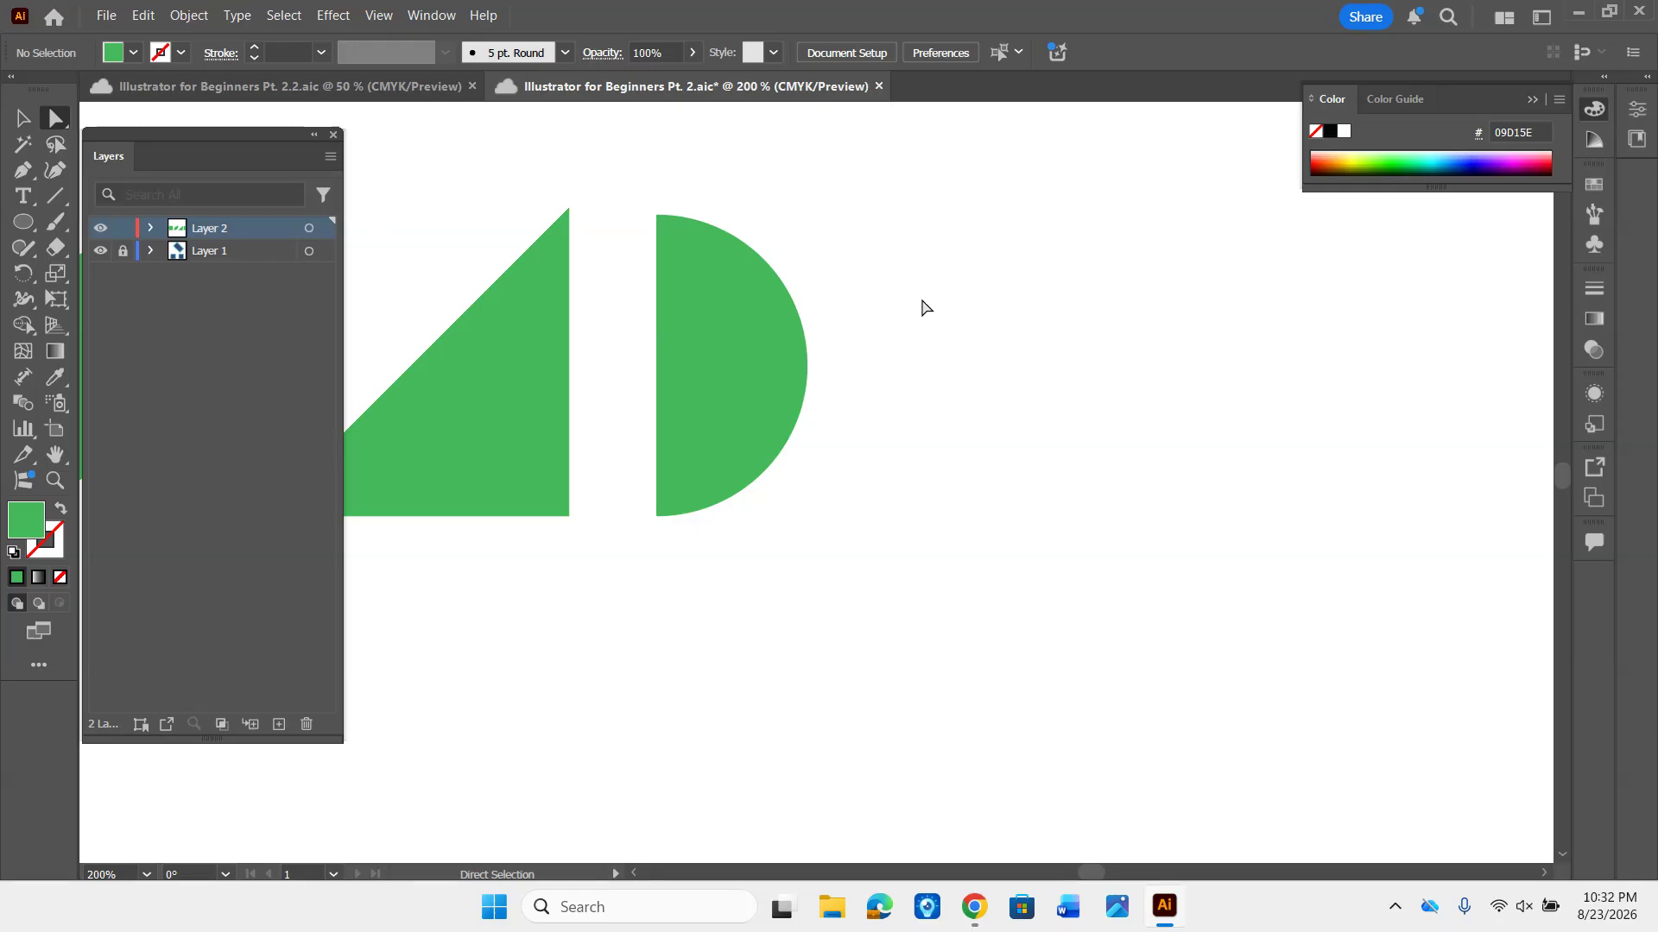
- Draw a green circle with the Ellipse tool beside the half circle, slightly shorter than it, and move it a little closer
{"action": "key", "text": "l"}
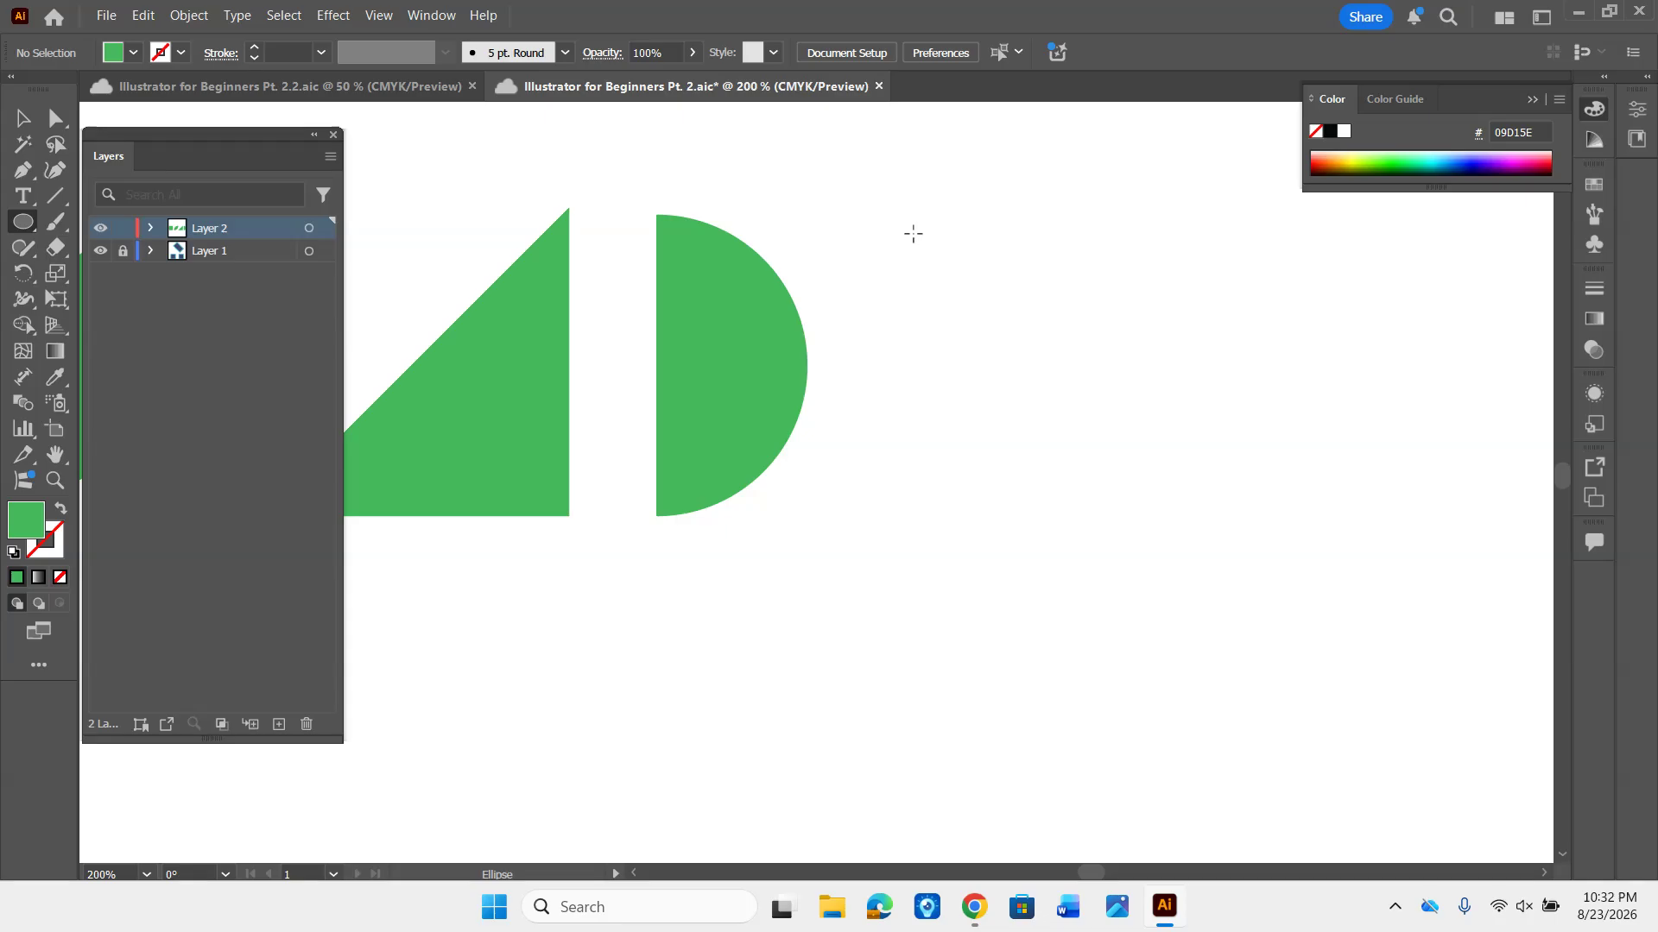
{"action": "mouse_move", "coordinate": [897, 223]}
{"action": "left_mouse_down"}
{"action": "mouse_move", "coordinate": [926, 302]}
{"action": "mouse_move", "coordinate": [1081, 503]}
{"action": "left_mouse_up"}
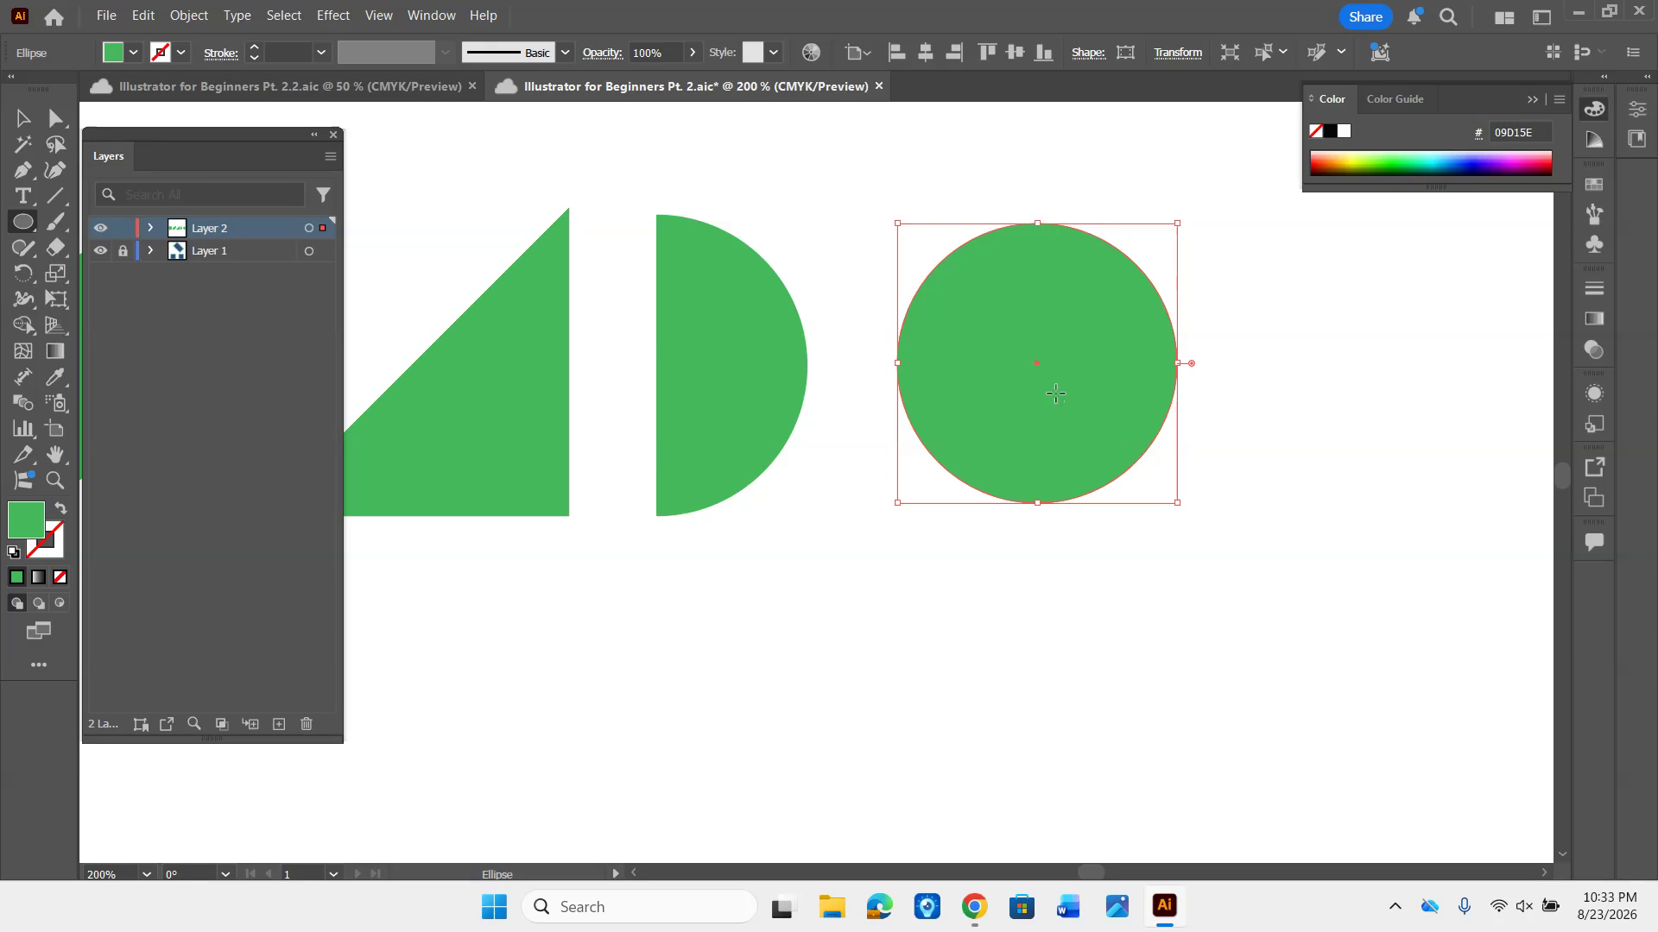
{"action": "key", "text": "a"}
{"action": "left_click_drag", "start_coordinate": [1054, 392], "coordinate": [1026, 395]}
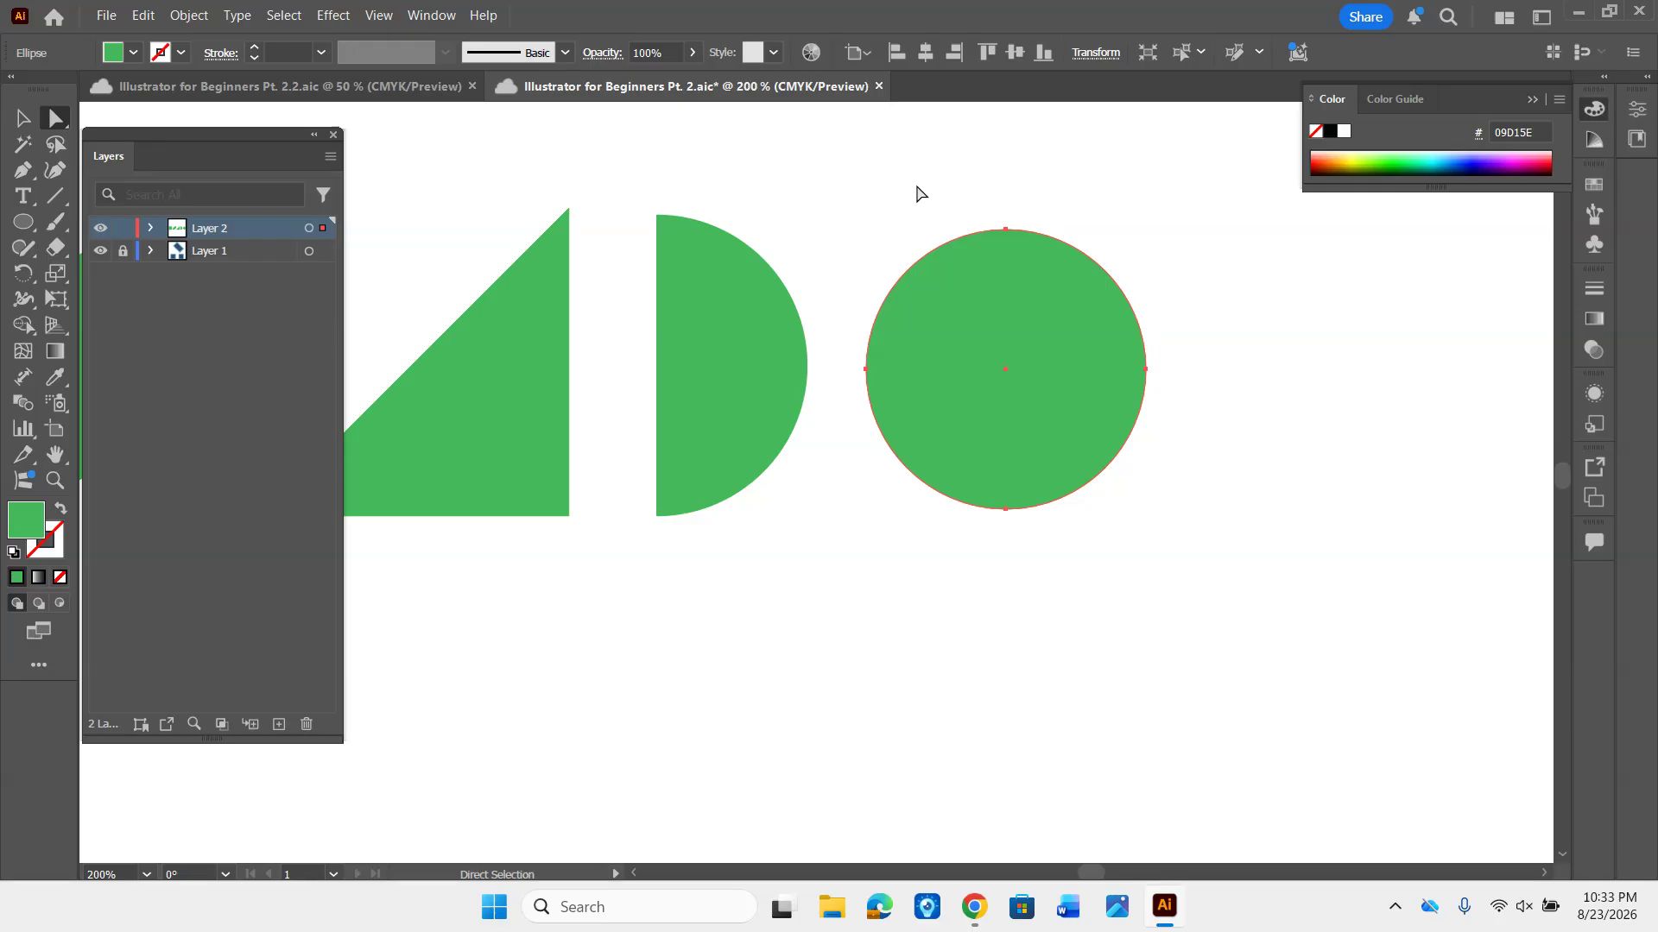
- Cut the lower-right quarter out of the circle with its pie handle to leave a three-quarter pie, and deselect it
{"action": "key", "text": "v"}
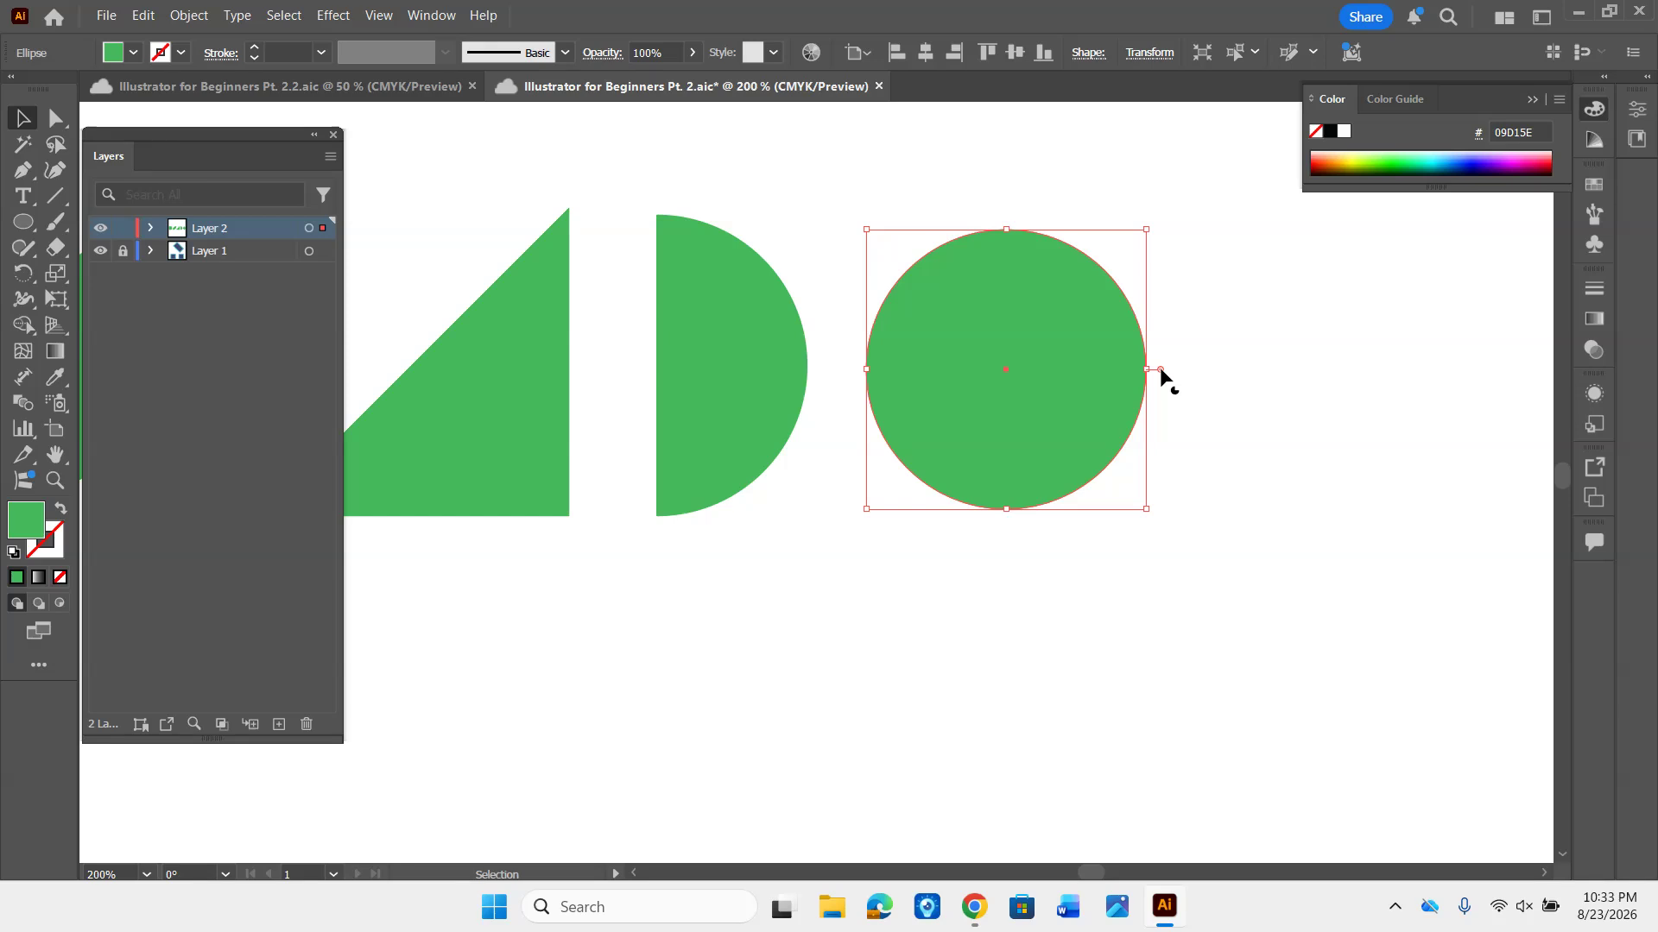
{"action": "left_click_drag", "start_coordinate": [1162, 371], "coordinate": [1005, 499]}
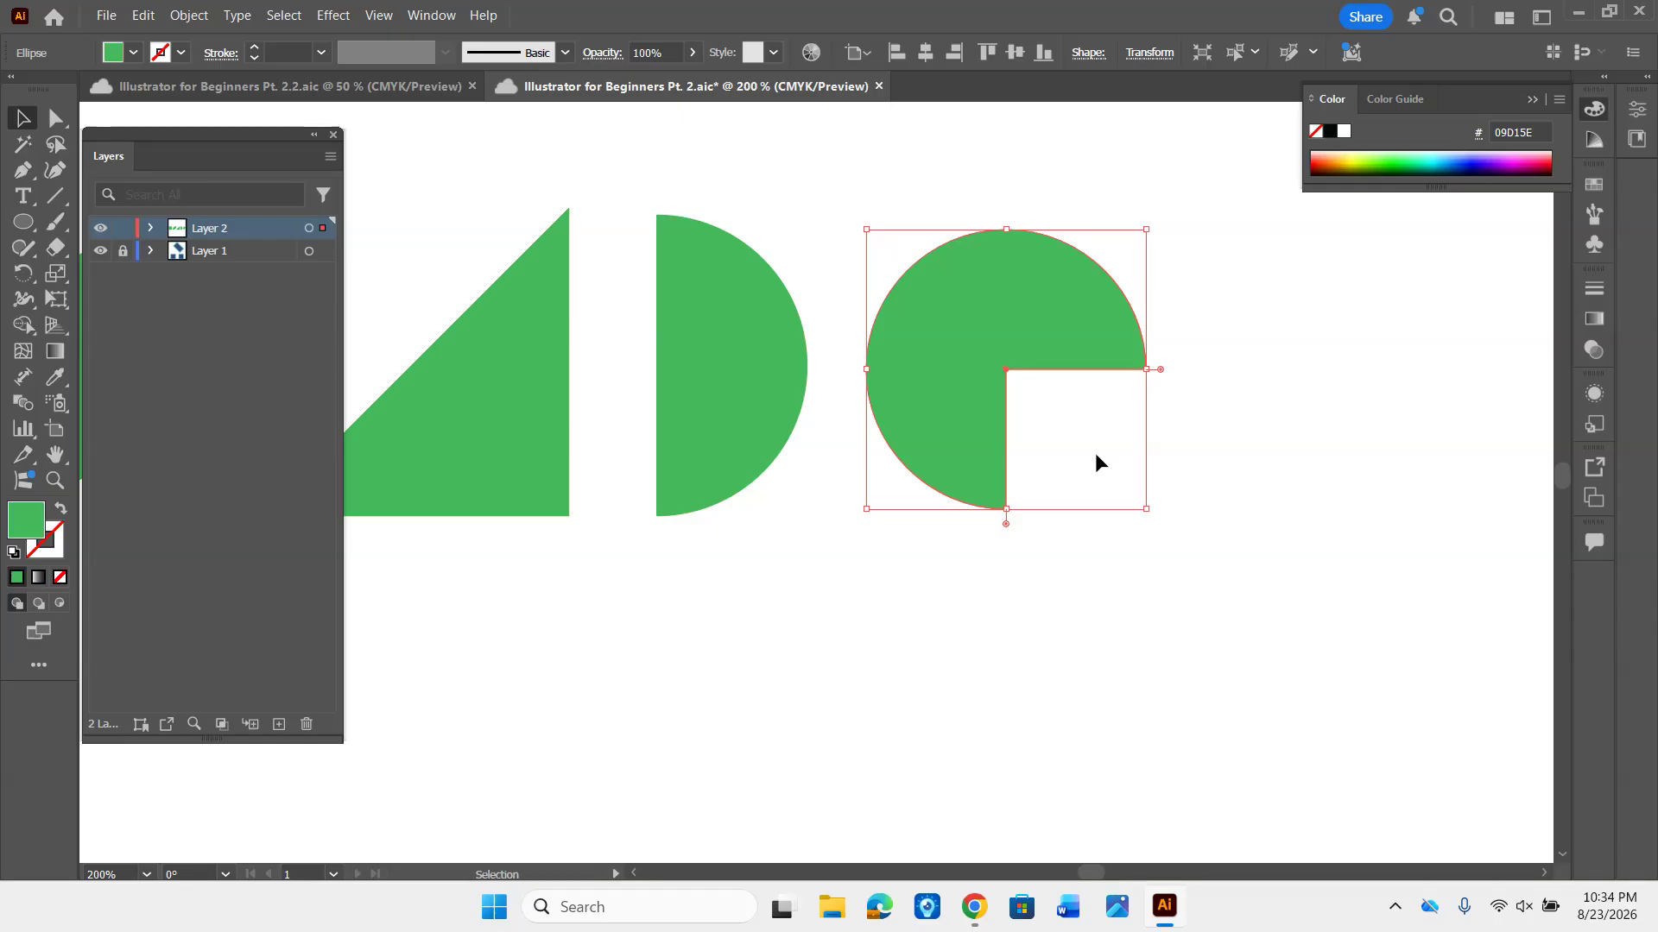
{"action": "left_click", "coordinate": [1264, 341]}
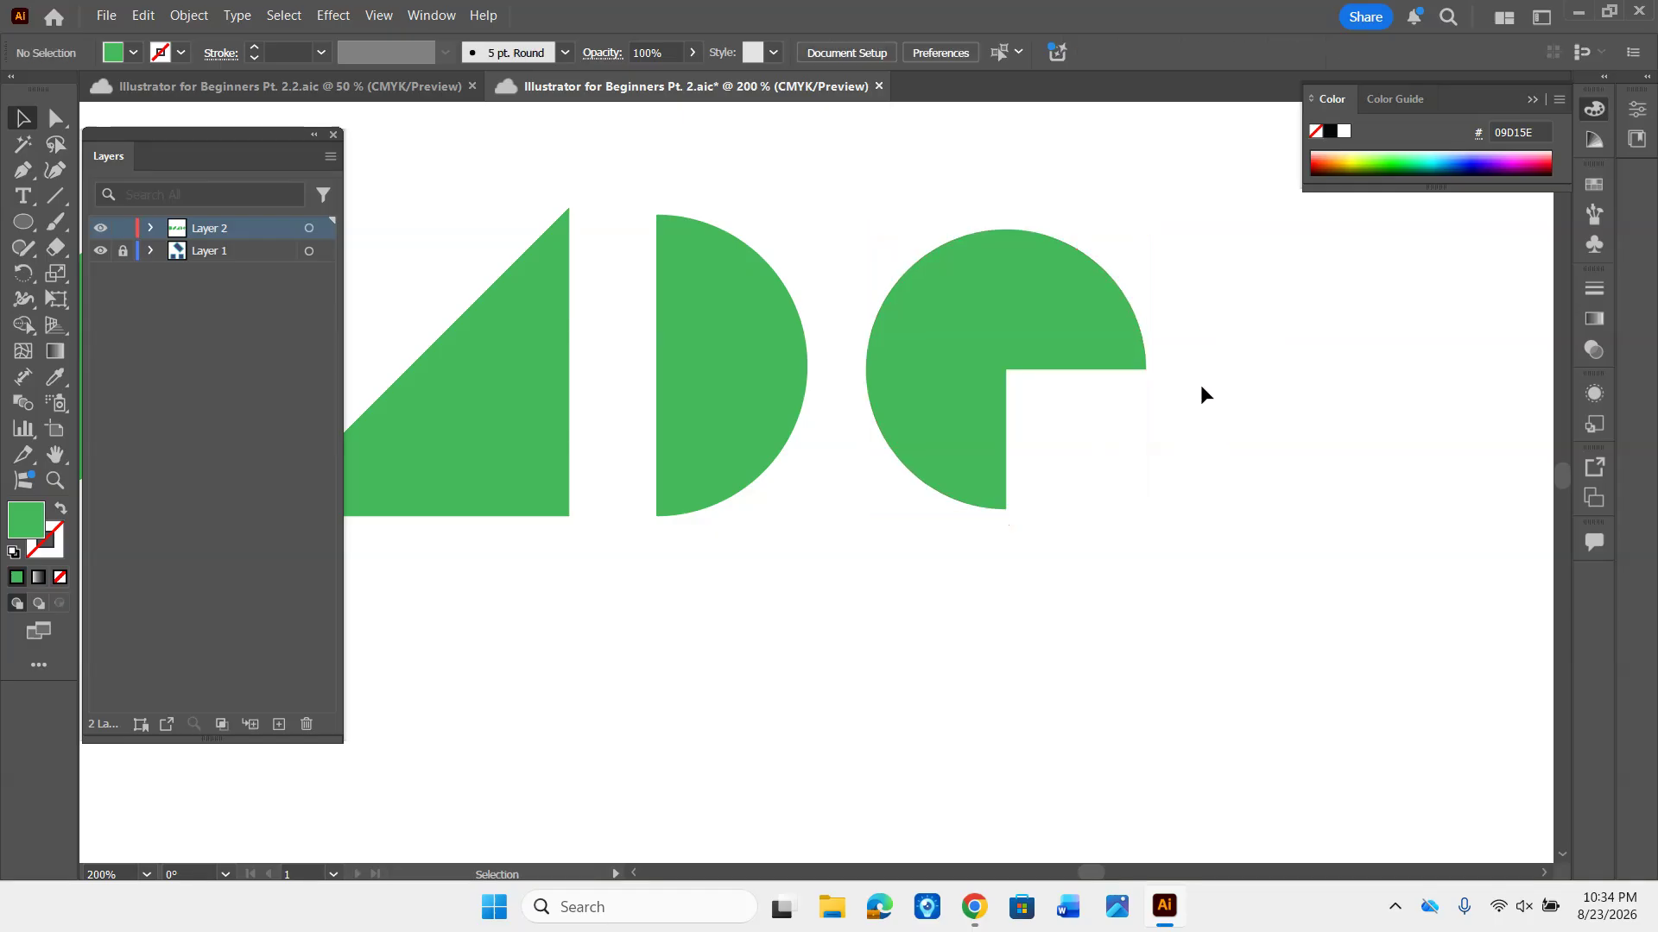
- Select all five green shapes together, move the row slightly toward the artboard's left edge, and deselect it
{"action": "left_click_drag", "start_coordinate": [1201, 385], "coordinate": [894, 356]}
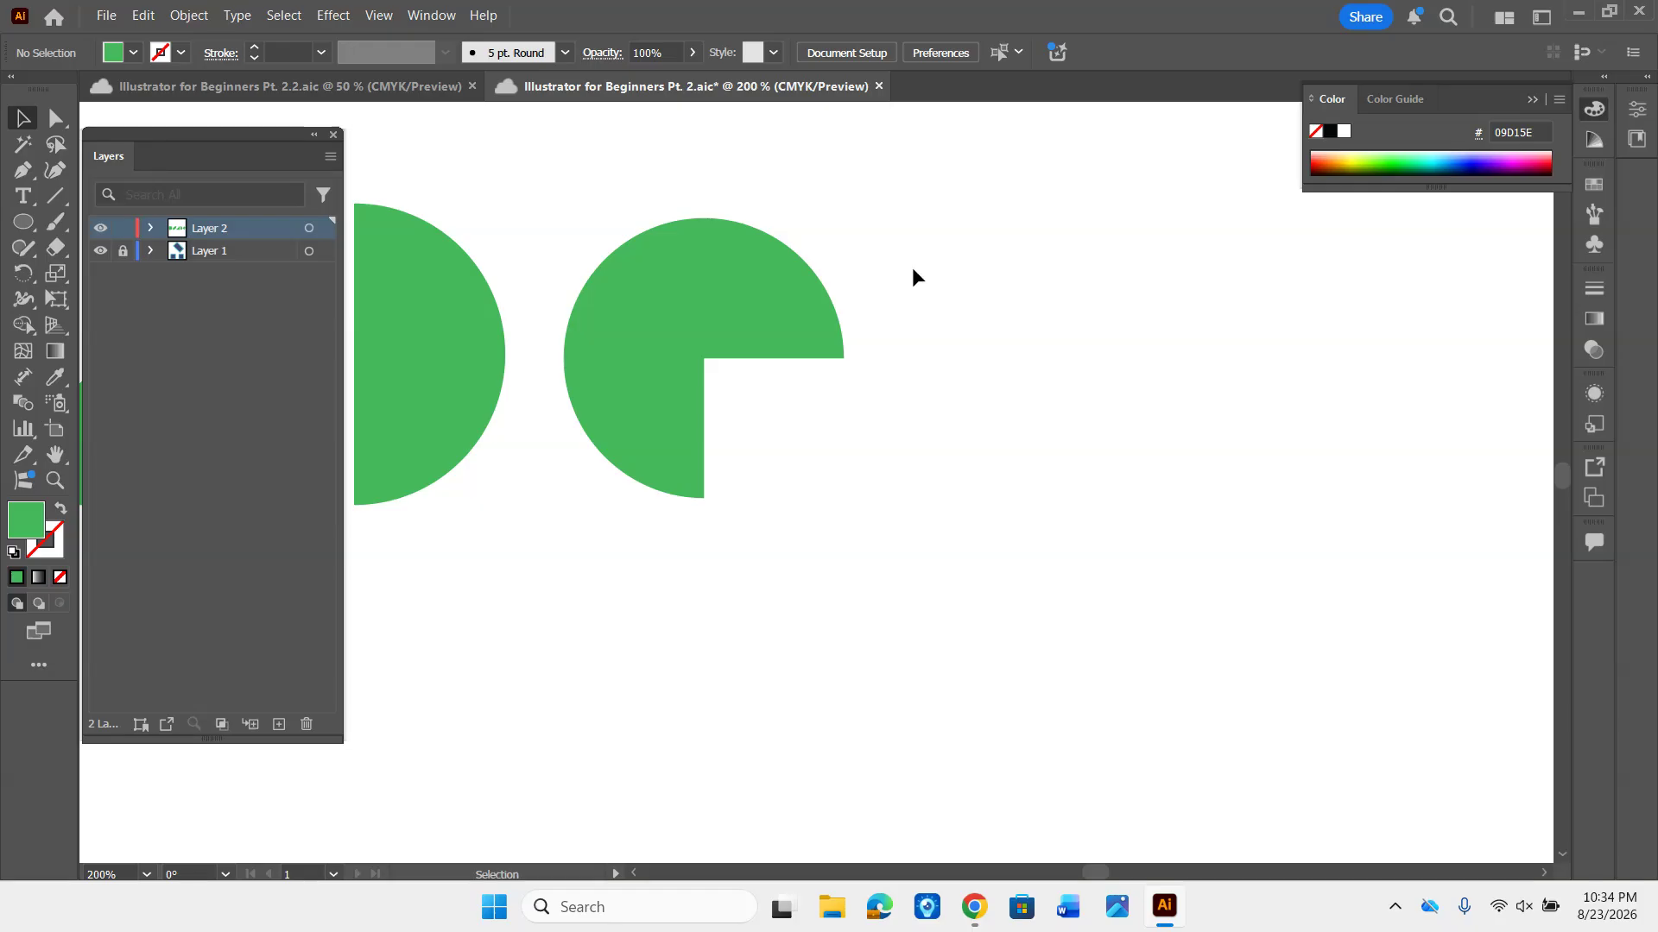
{"action": "key", "text": "a"}
{"action": "key", "text": "ctrl+minus"}
{"action": "key", "text": "ctrl+minus"}
{"action": "key", "text": "ctrl+minus"}
{"action": "key", "text": "ctrl+minus"}
{"action": "key", "text": "v"}
{"action": "left_click_drag", "start_coordinate": [643, 465], "coordinate": [763, 442]}
{"action": "left_click_drag", "start_coordinate": [412, 390], "coordinate": [826, 489]}
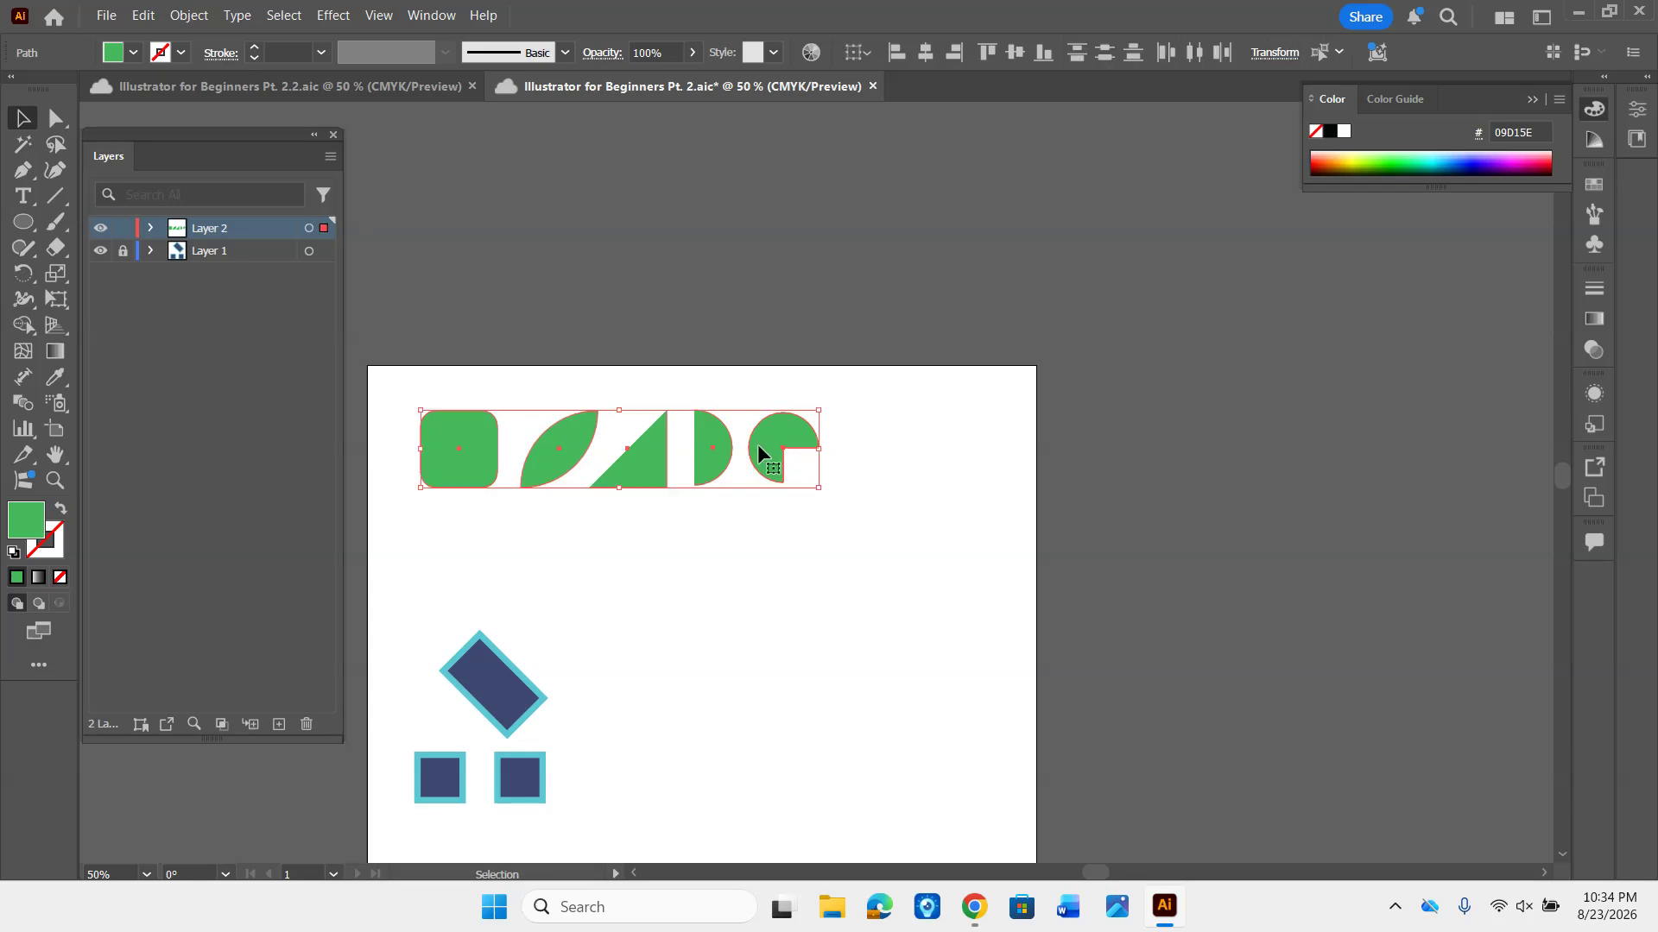
{"action": "mouse_move", "coordinate": [758, 445]}
{"action": "left_mouse_down"}
{"action": "mouse_move", "coordinate": [739, 438]}
{"action": "mouse_move", "coordinate": [745, 468]}
{"action": "mouse_move", "coordinate": [739, 447]}
{"action": "left_mouse_up"}
{"action": "left_click_drag", "start_coordinate": [711, 514], "coordinate": [889, 356]}
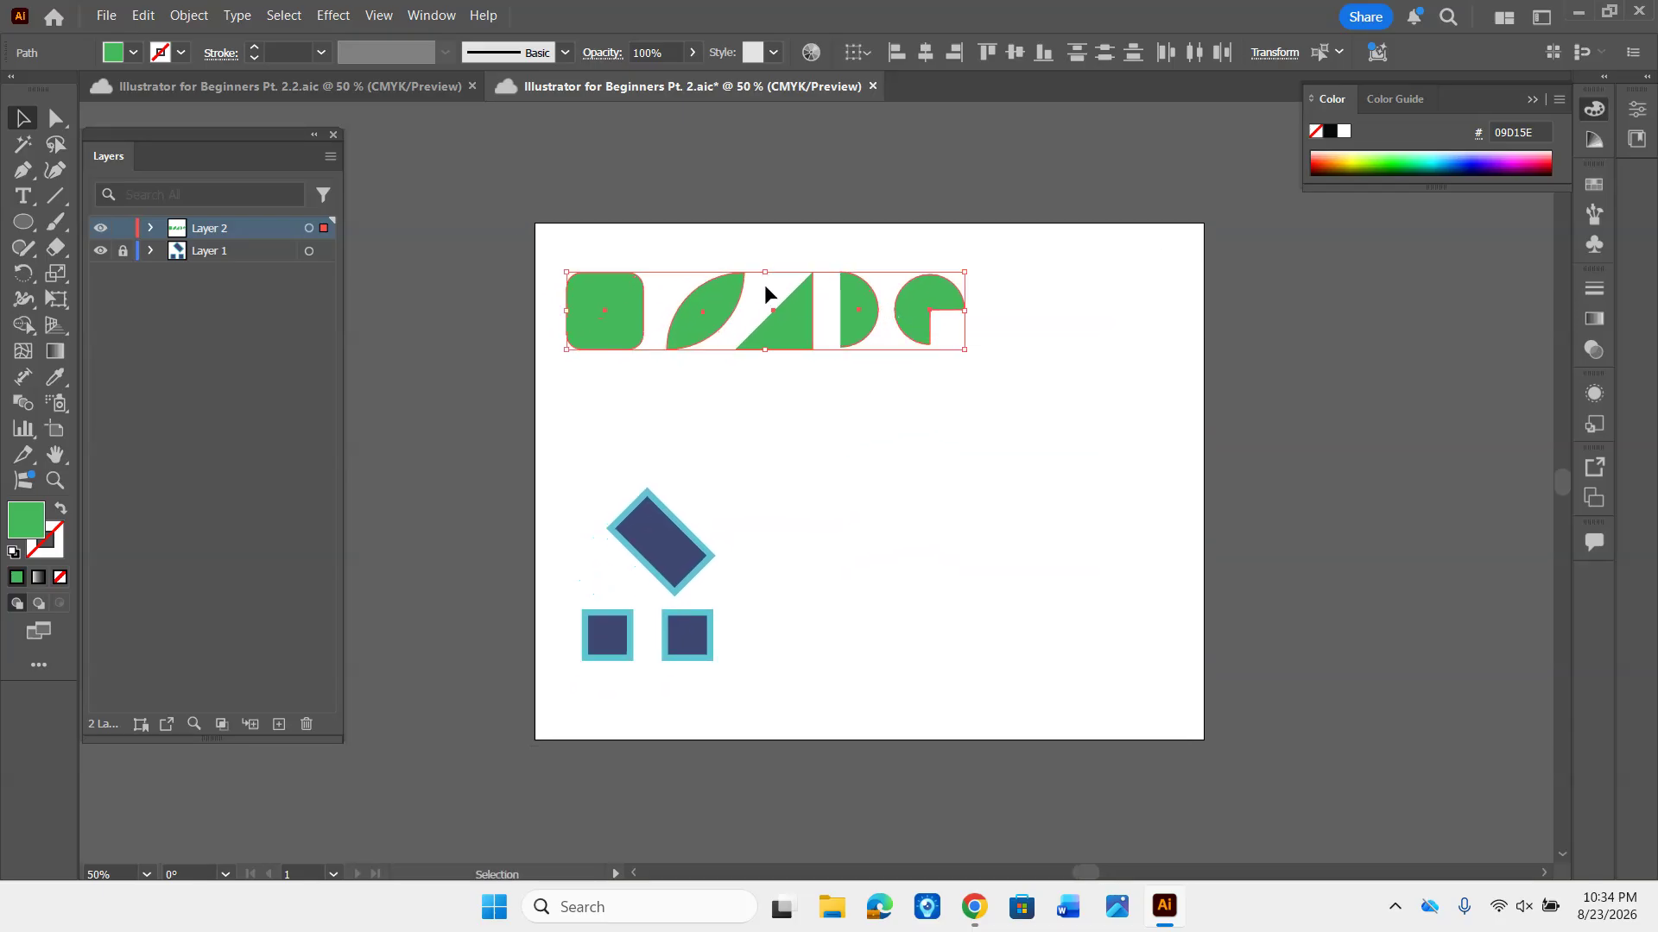
{"action": "left_click", "coordinate": [915, 387]}
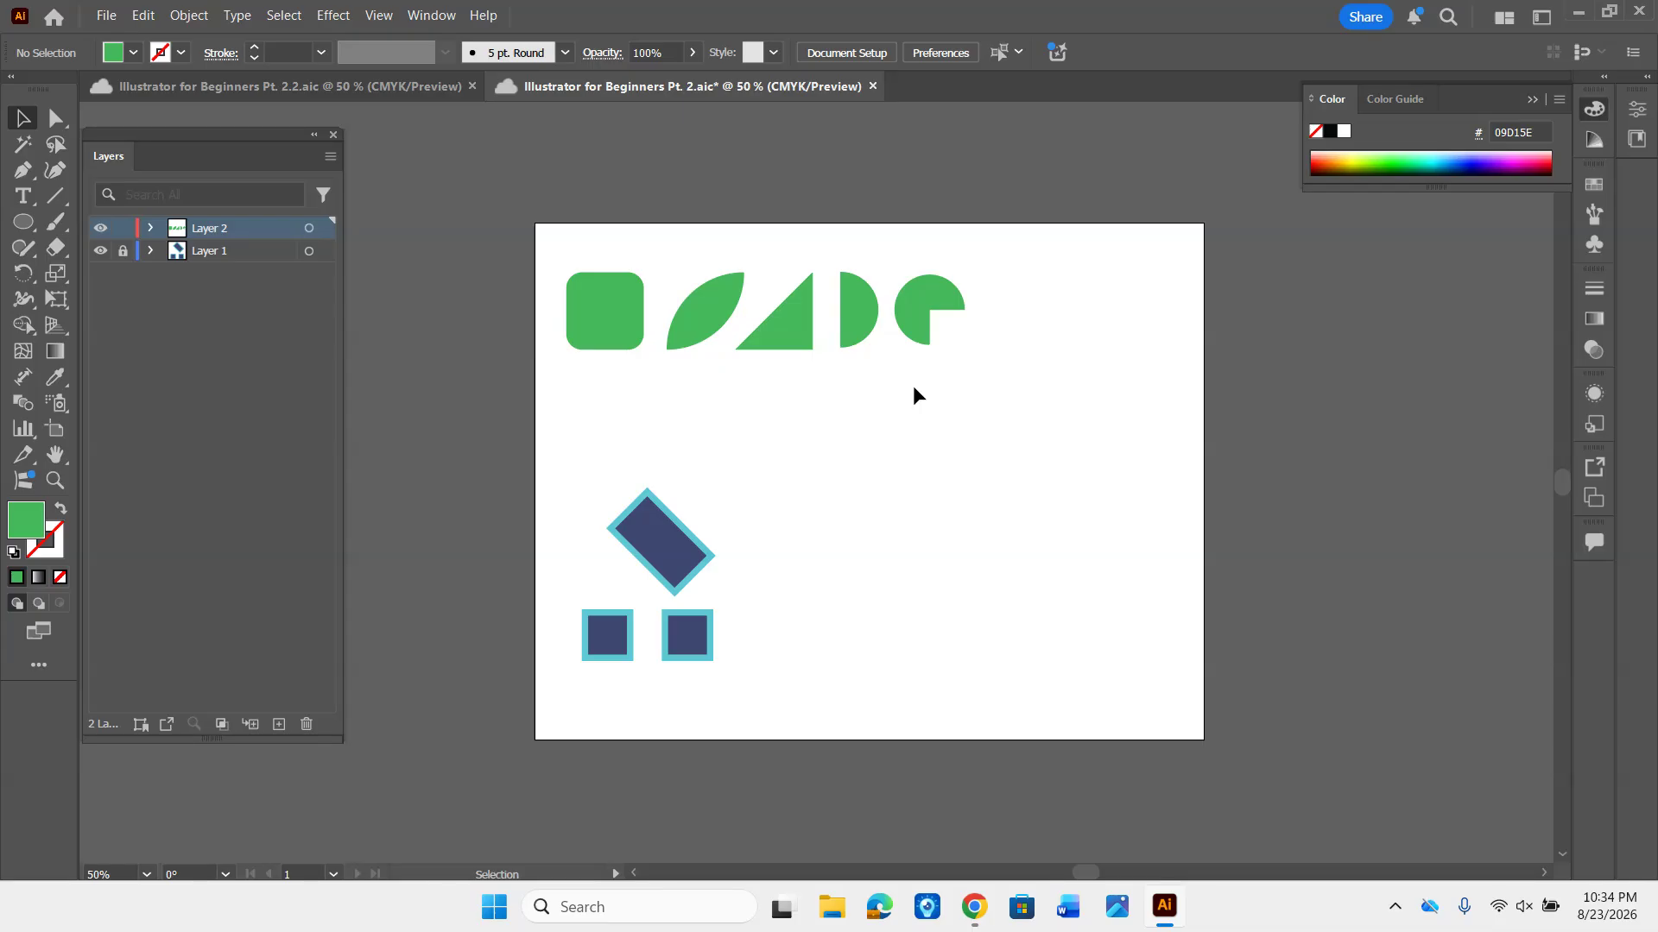
- Reselect the whole row of green shapes and nudge it to the right in small increments
{"action": "left_click_drag", "start_coordinate": [948, 362], "coordinate": [585, 297]}
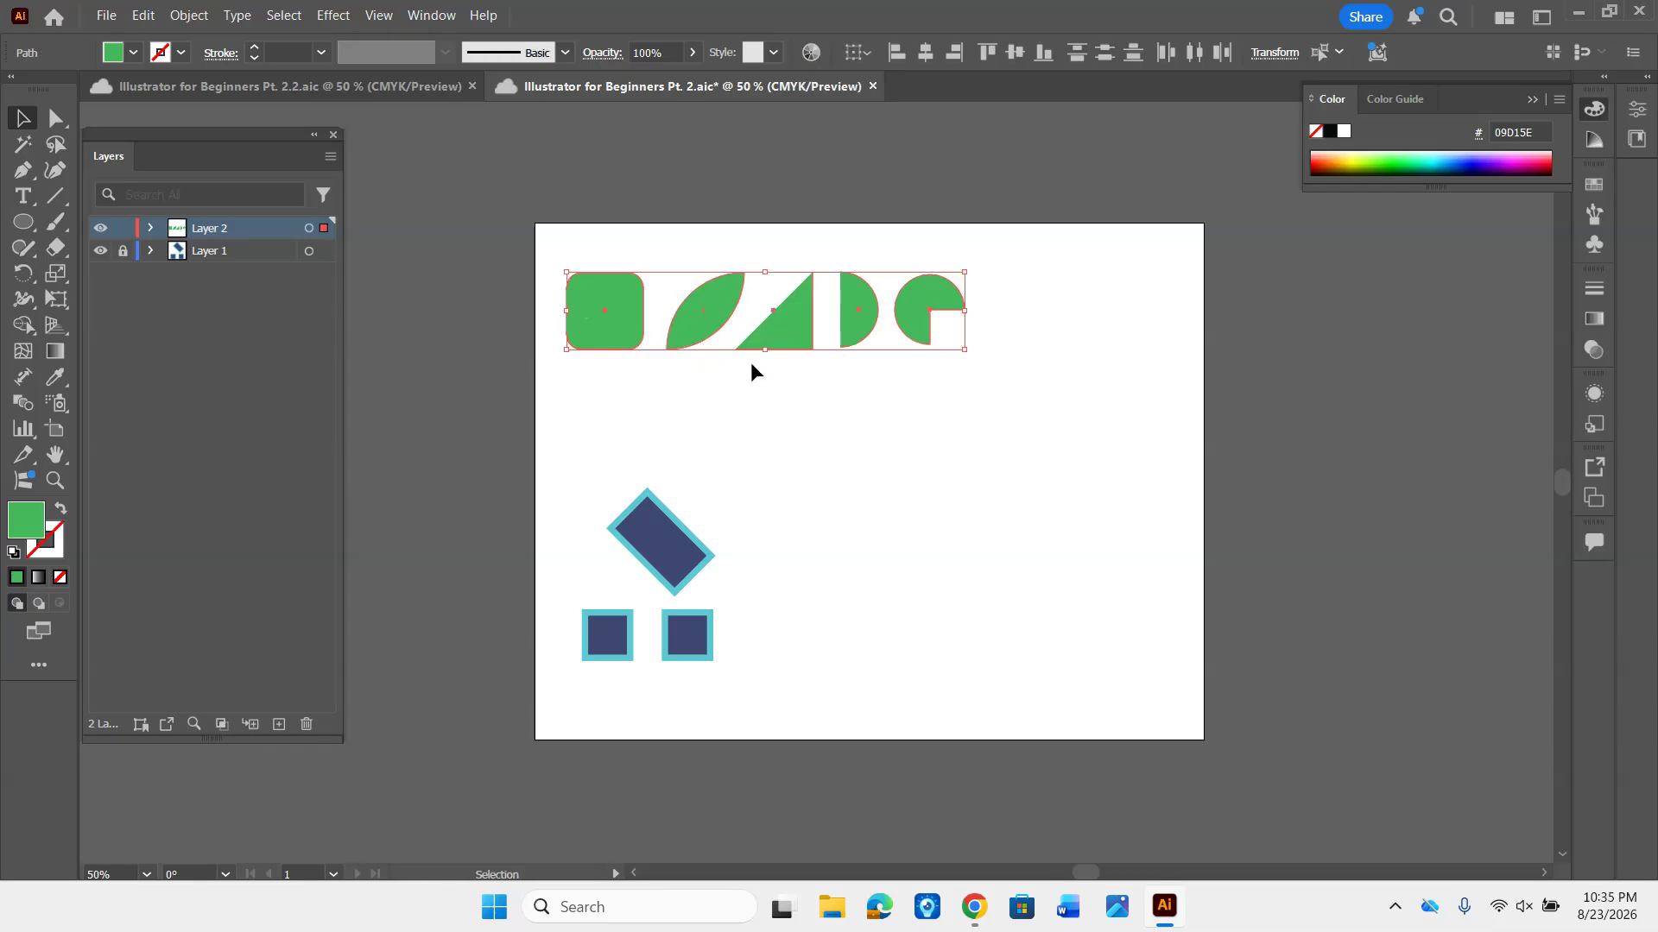
{"action": "key", "text": "Right"}
{"action": "key", "text": "Right"}
{"action": "key", "text": "Right"}
{"action": "key", "text": "Right"}
{"action": "key", "text": "Right"}
{"action": "key", "text": "Right"}
{"action": "key", "text": "Right"}
{"action": "key", "text": "Right"}
{"action": "key", "text": "Right"}
{"action": "key", "text": "Right"}
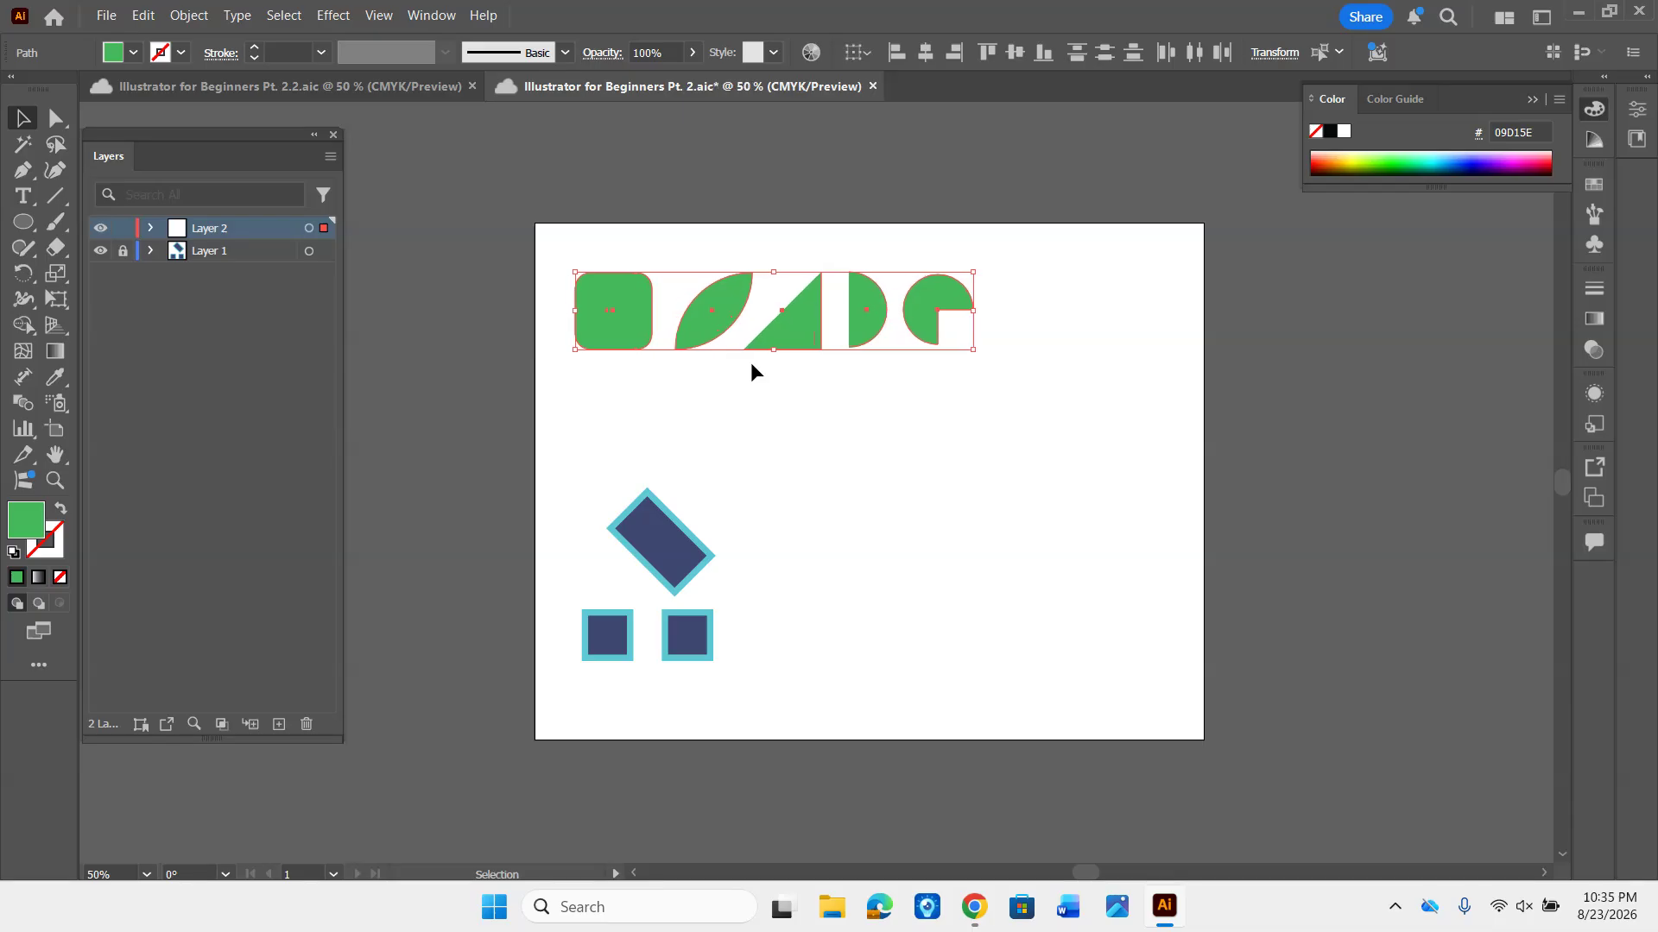
{"action": "key", "text": "Right"}
{"action": "key", "text": "Right"}
{"action": "key", "text": "Right"}
{"action": "key", "text": "Right"}
{"action": "key", "text": "Right"}
{"action": "key", "text": "Right"}
{"action": "key", "text": "Right"}
{"action": "key", "text": "Right"}
{"action": "key", "text": "Right"}
{"action": "key", "text": "Right"}
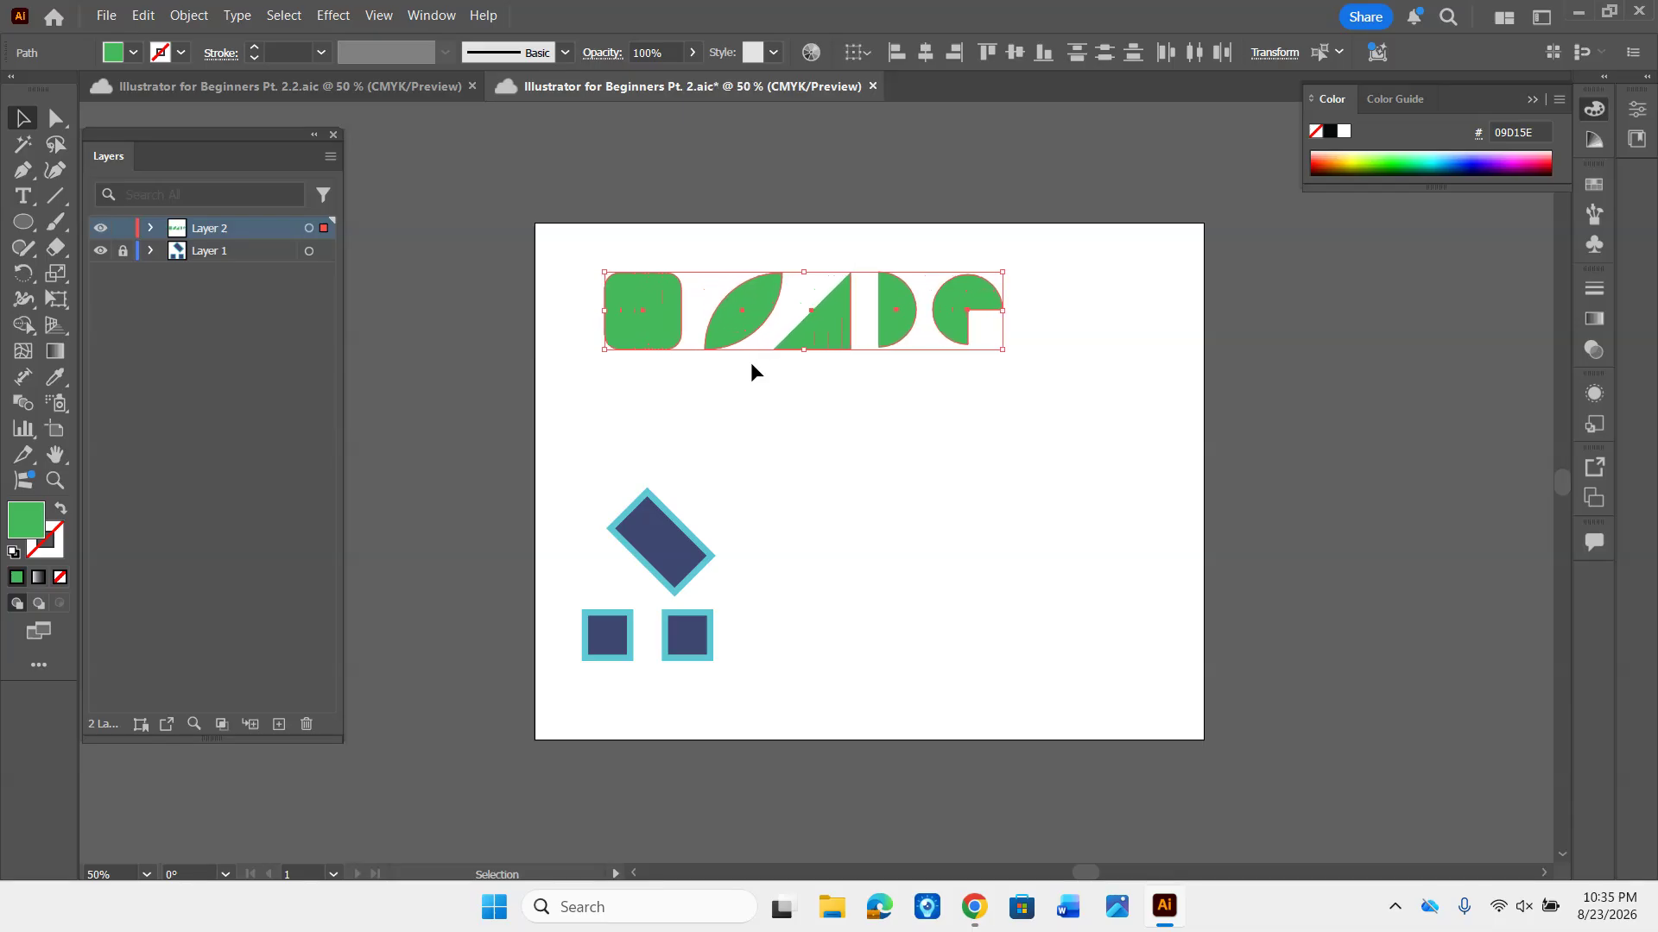
- Nudge the selected row of green shapes back to the left in small increments
{"action": "key", "text": "ctrl+equal"}
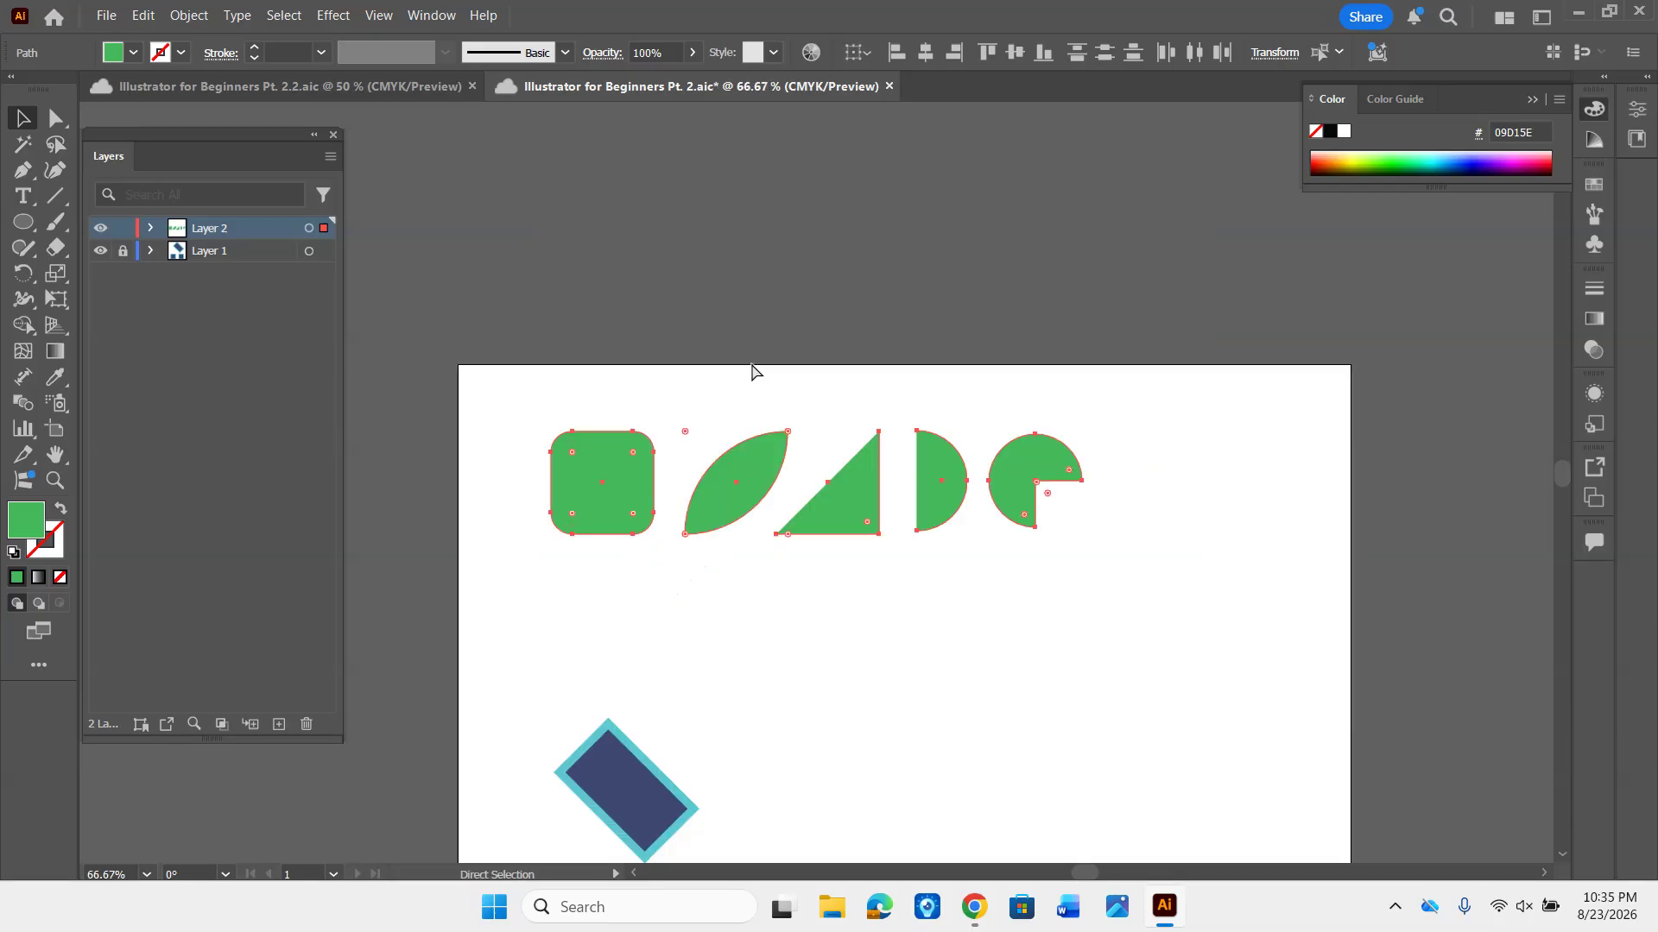
{"action": "key", "text": "ctrl+equal"}
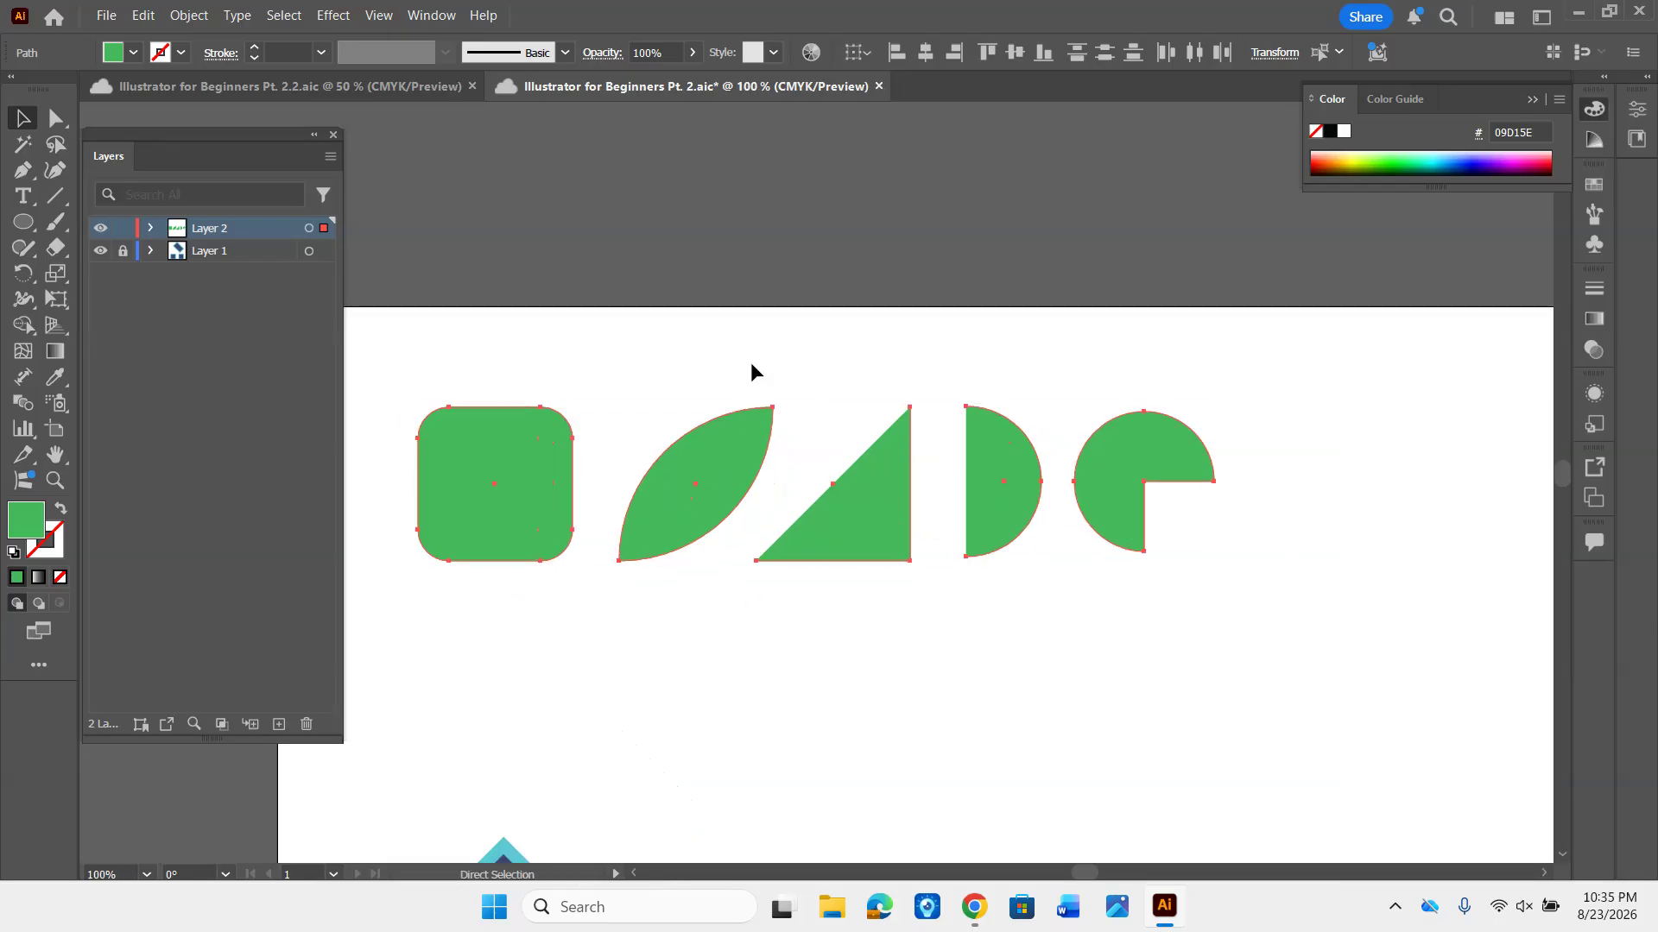
{"action": "key", "text": "space"}
{"action": "left_click_drag", "start_coordinate": [767, 437], "coordinate": [785, 318]}
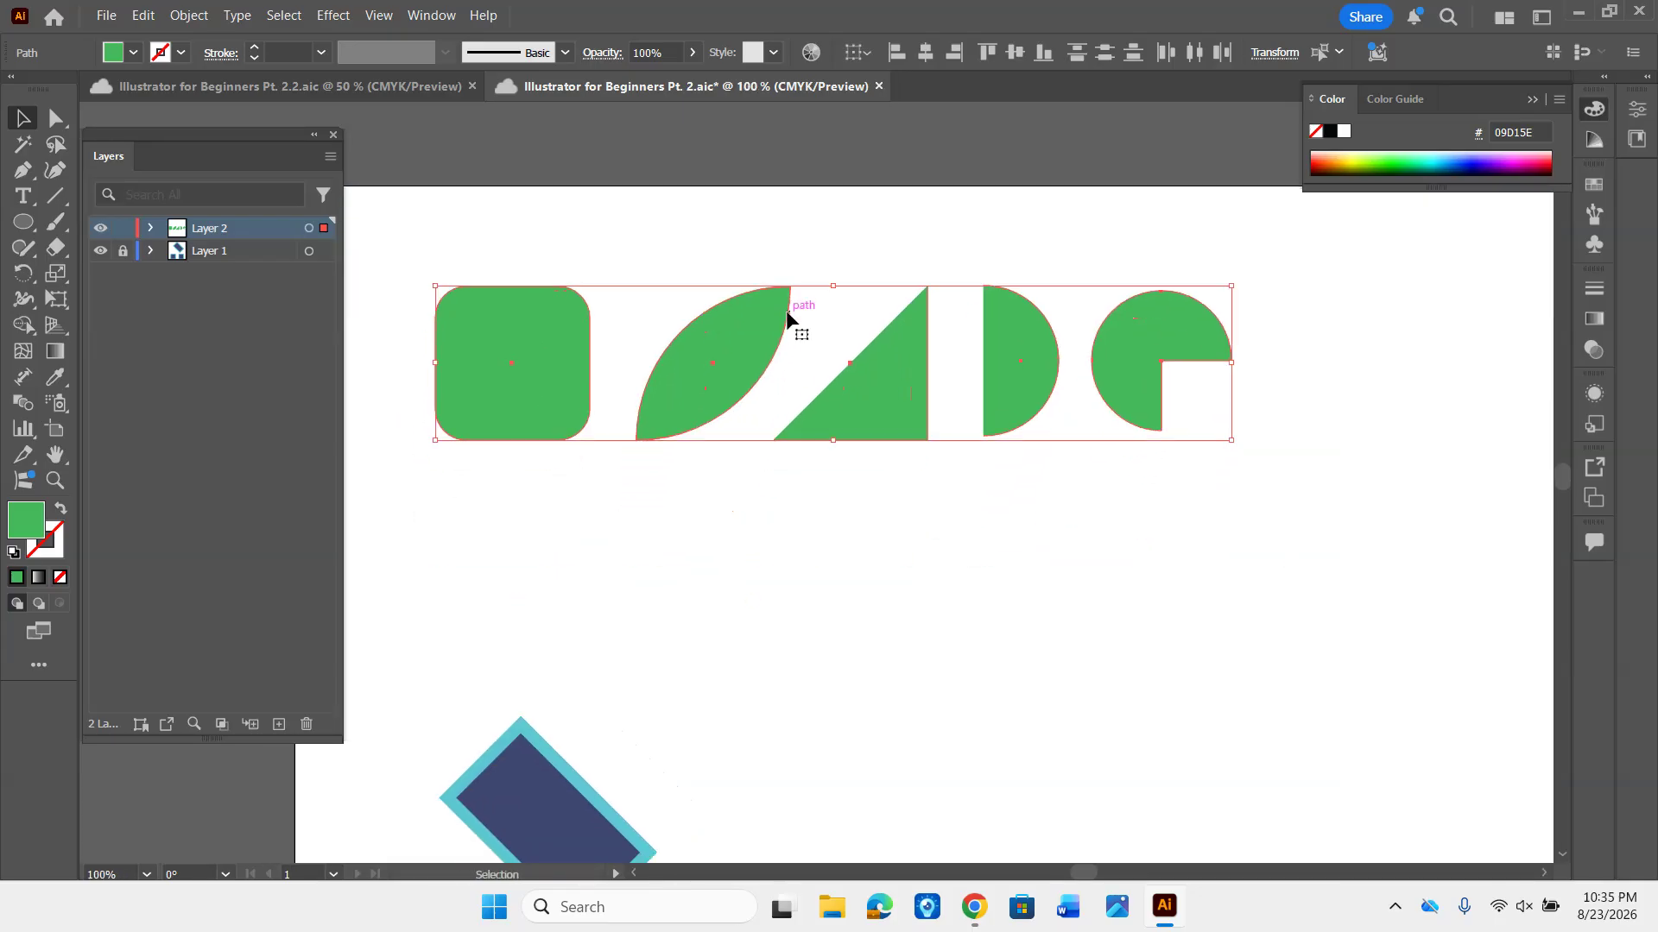
{"action": "key", "text": "Left"}
{"action": "key", "text": "Left"}
{"action": "key", "text": "Left"}
{"action": "key", "text": "Left"}
{"action": "key", "text": "Left"}
{"action": "key", "text": "Left"}
{"action": "key", "text": "Left"}
{"action": "key", "text": "Left"}
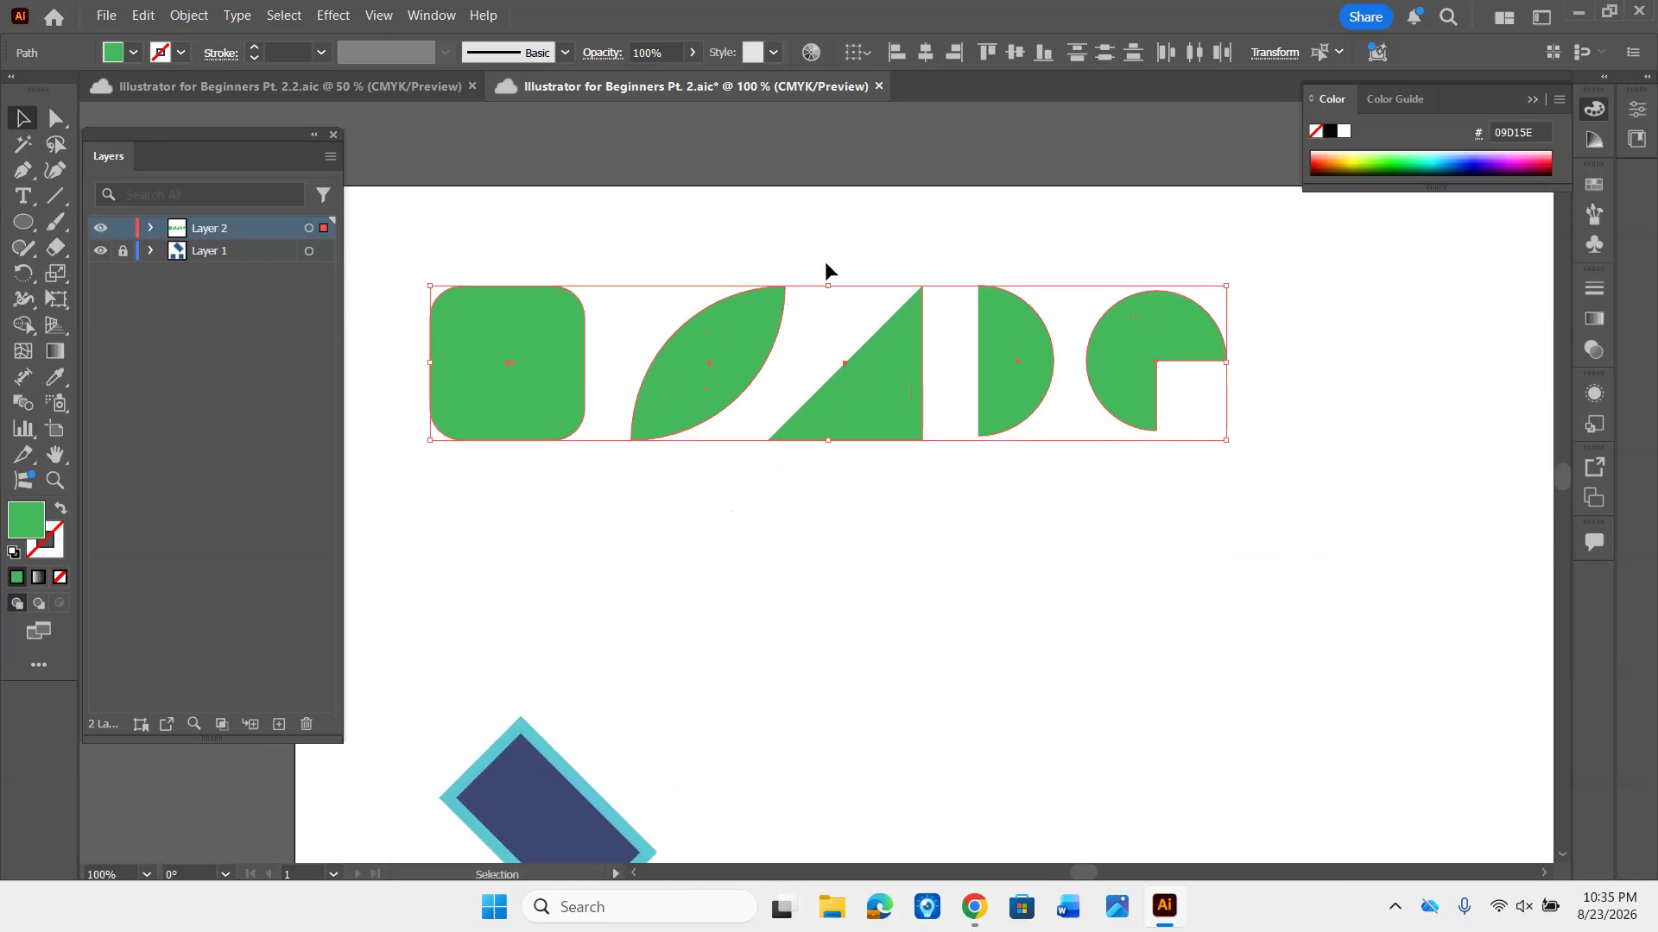
{"action": "key", "text": "Left"}
{"action": "key", "text": "Left"}
{"action": "key", "text": "Left"}
{"action": "key", "text": "Left"}
{"action": "key", "text": "Left"}
{"action": "key", "text": "Left"}
{"action": "key", "text": "Left"}
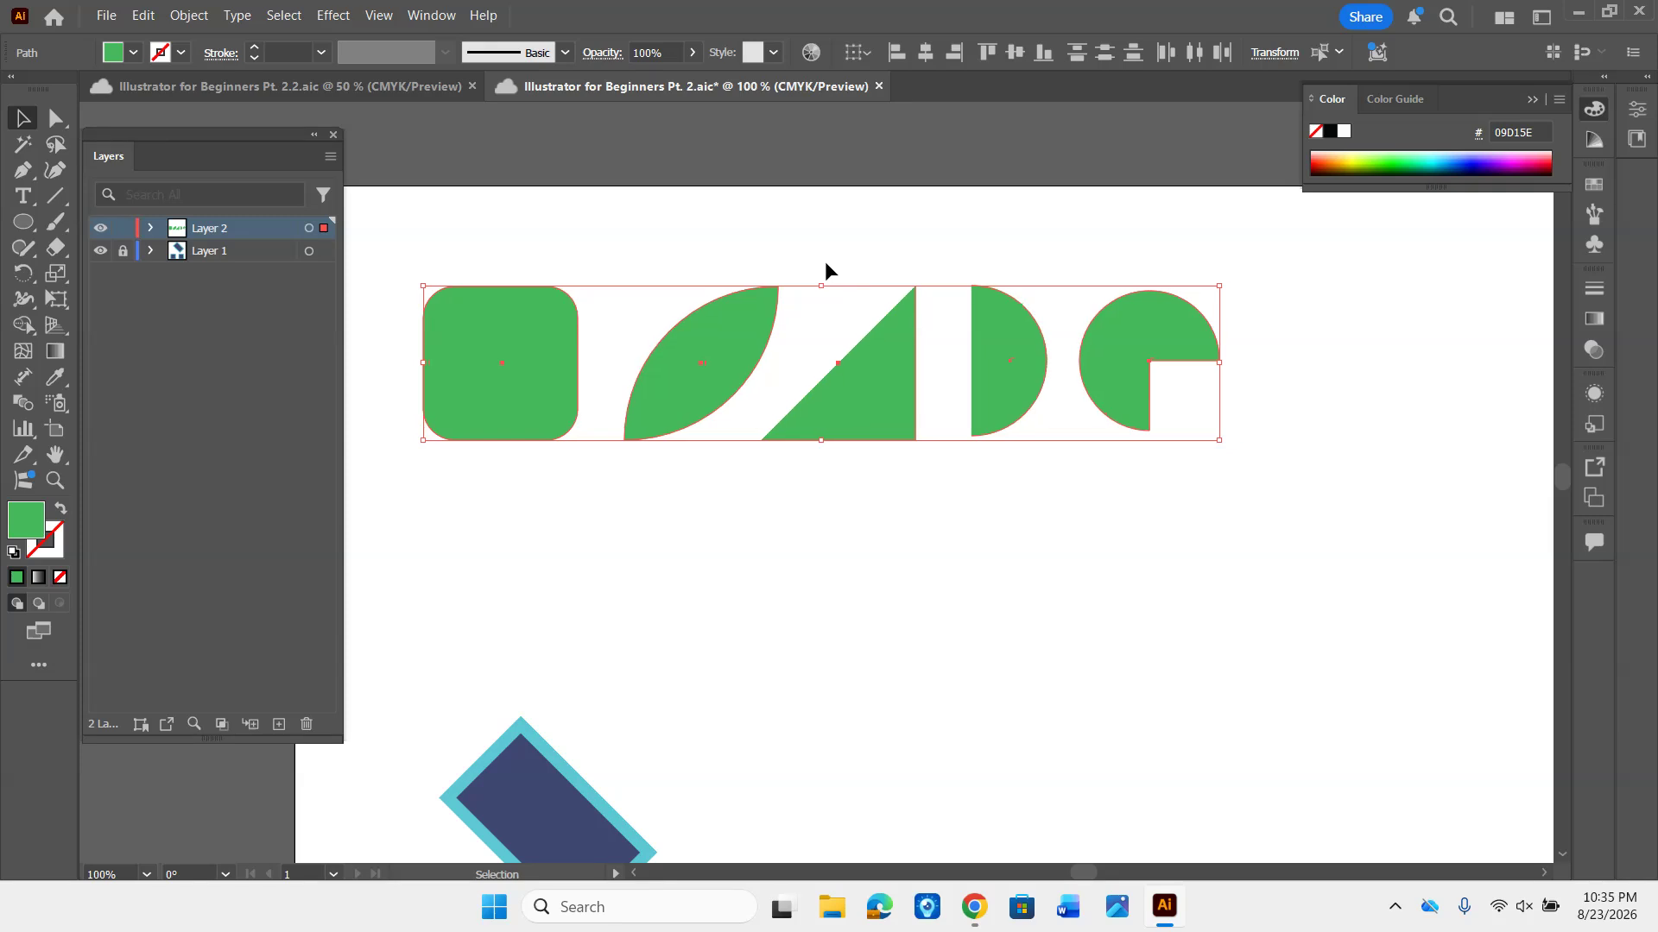
{"action": "key", "text": "Left"}
{"action": "key", "text": "Left"}
{"action": "key", "text": "Left"}
{"action": "key", "text": "Left"}
{"action": "key", "text": "Left"}
{"action": "key", "text": "Left"}
{"action": "key", "text": "Left"}
{"action": "key", "text": "Left"}
{"action": "key", "text": "Left"}
{"action": "key", "text": "Left"}
{"action": "key", "text": "Left"}
{"action": "key", "text": "Left"}
{"action": "key", "text": "Left"}
{"action": "key", "text": "Left"}
- Nudge the row of green shapes slightly upward and deselect it
{"action": "key", "text": "Up"}
{"action": "key", "text": "Up"}
{"action": "key", "text": "Up"}
{"action": "key", "text": "Up"}
{"action": "key", "text": "Up"}
{"action": "key", "text": "Up"}
{"action": "key", "text": "Up"}
{"action": "key", "text": "Up"}
{"action": "key", "text": "Up"}
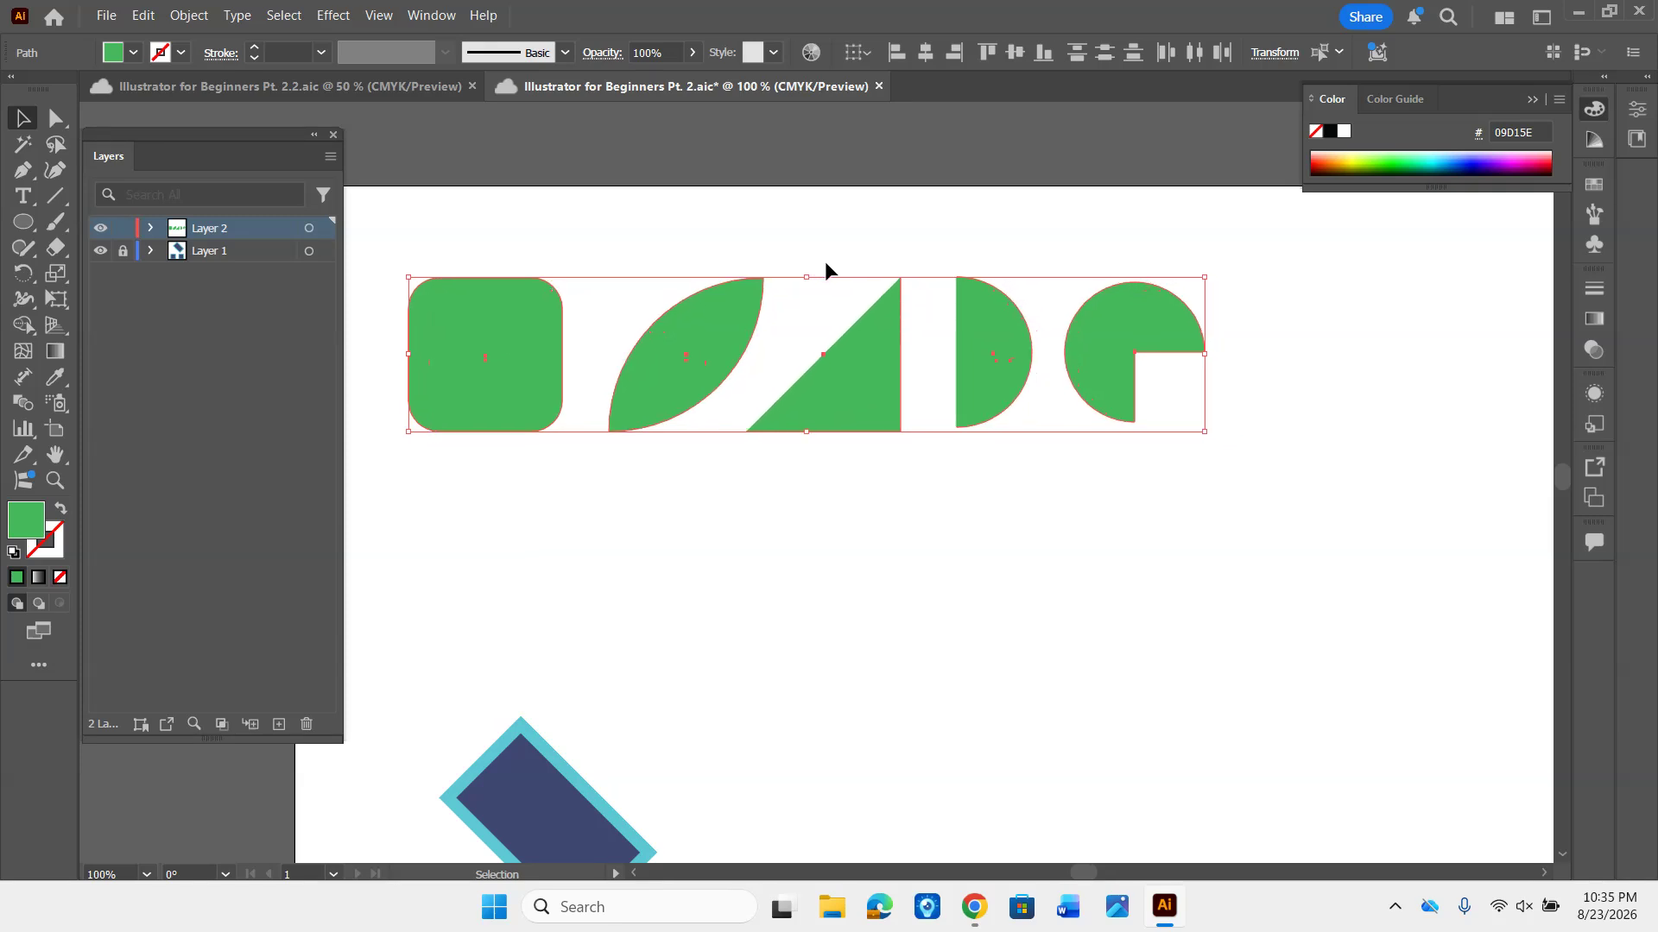
{"action": "key", "text": "ctrl+shift+a"}
- Select the five green shapes with a marquee, nudge them slightly downward, and deselect them
{"action": "left_click_drag", "start_coordinate": [502, 232], "coordinate": [1127, 452]}
{"action": "key", "text": "Down"}
{"action": "key", "text": "Down"}
{"action": "key", "text": "Down"}
{"action": "key", "text": "Down"}
{"action": "key", "text": "Down"}
{"action": "key", "text": "Down"}
{"action": "key", "text": "Down"}
{"action": "key", "text": "Down"}
{"action": "key", "text": "Down"}
{"action": "key", "text": "Down"}
{"action": "key", "text": "Down"}
{"action": "key", "text": "Down"}
{"action": "key", "text": "Down"}
{"action": "key", "text": "Down"}
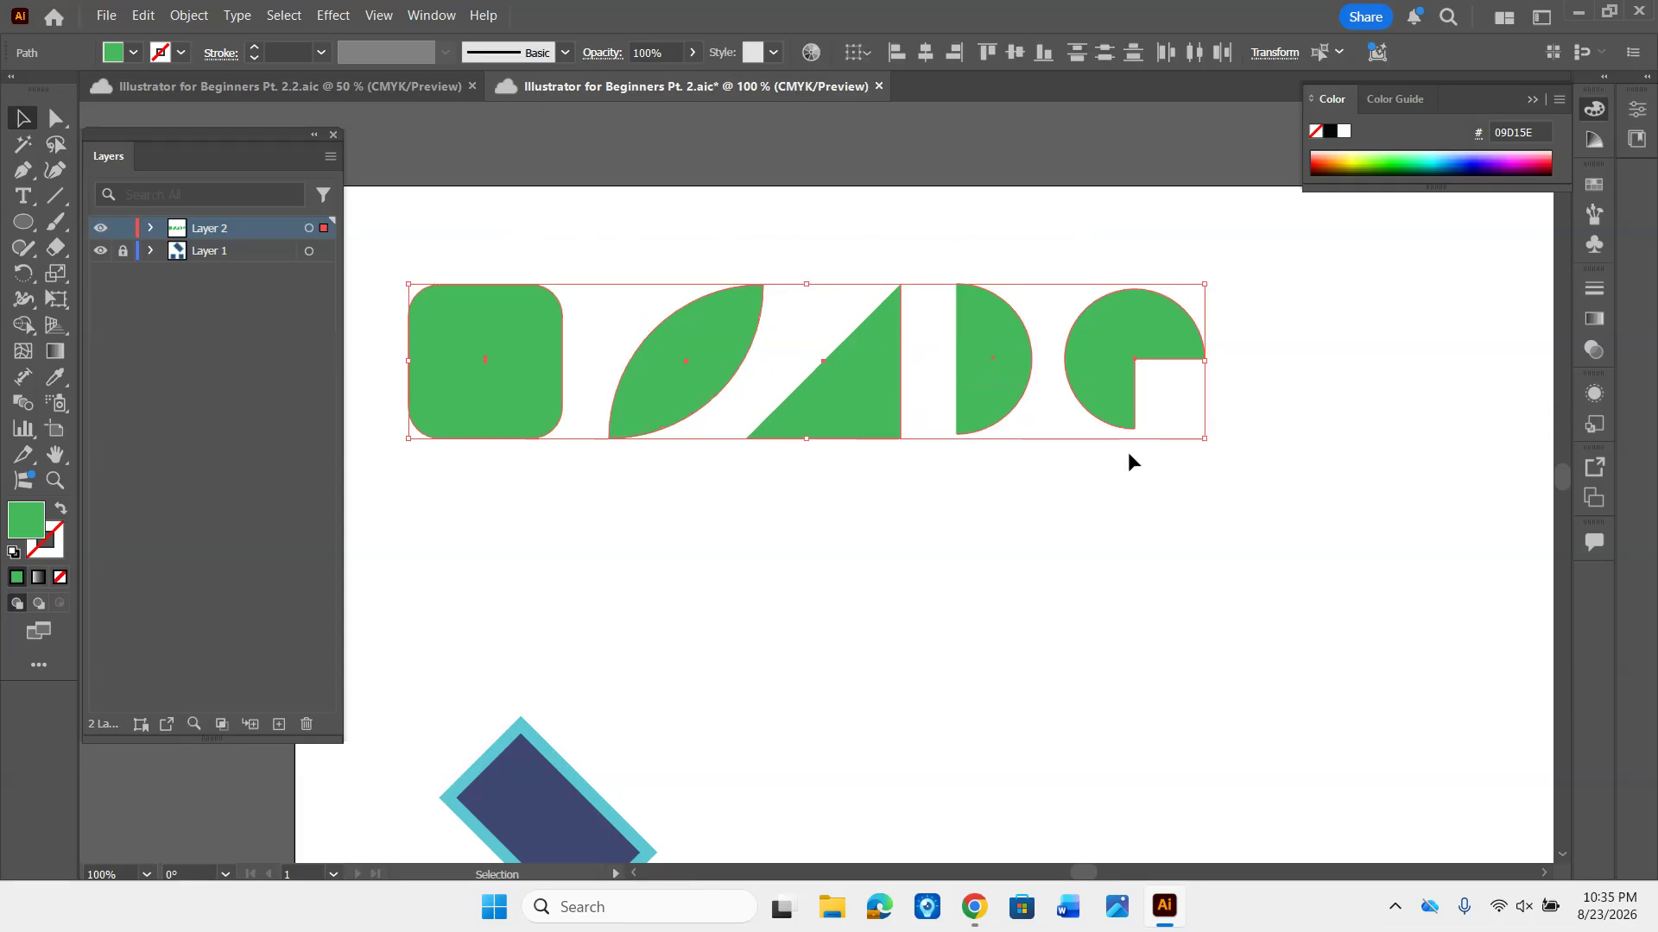
{"action": "key", "text": "ctrl+shift+a"}
- Reselect the green shapes, nudge them farther down and slightly back up, and deselect them
{"action": "left_click_drag", "start_coordinate": [453, 270], "coordinate": [1138, 388]}
{"action": "key", "text": "Down"}
{"action": "key", "text": "Down"}
{"action": "key", "text": "Down"}
{"action": "key", "text": "Down"}
{"action": "key", "text": "Down"}
{"action": "key", "text": "Down"}
{"action": "key", "text": "Down"}
{"action": "key", "text": "Down"}
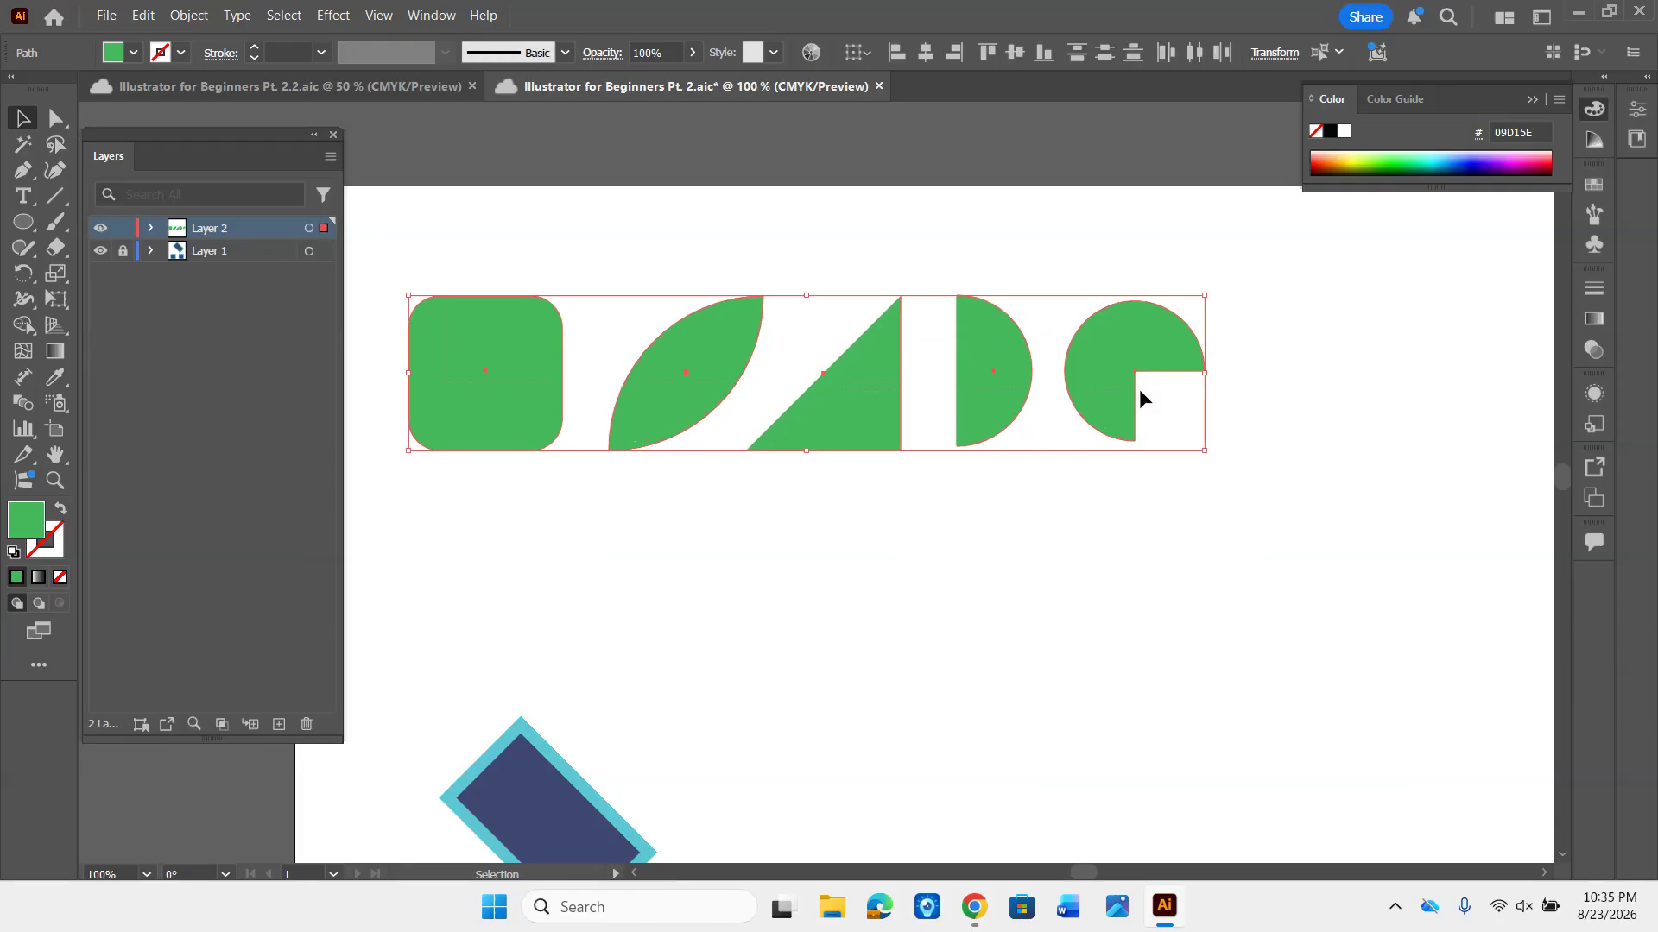
{"action": "key", "text": "Up"}
{"action": "key", "text": "Up"}
{"action": "key", "text": "Up"}
{"action": "key", "text": "Up"}
{"action": "key", "text": "ctrl+shift+a"}
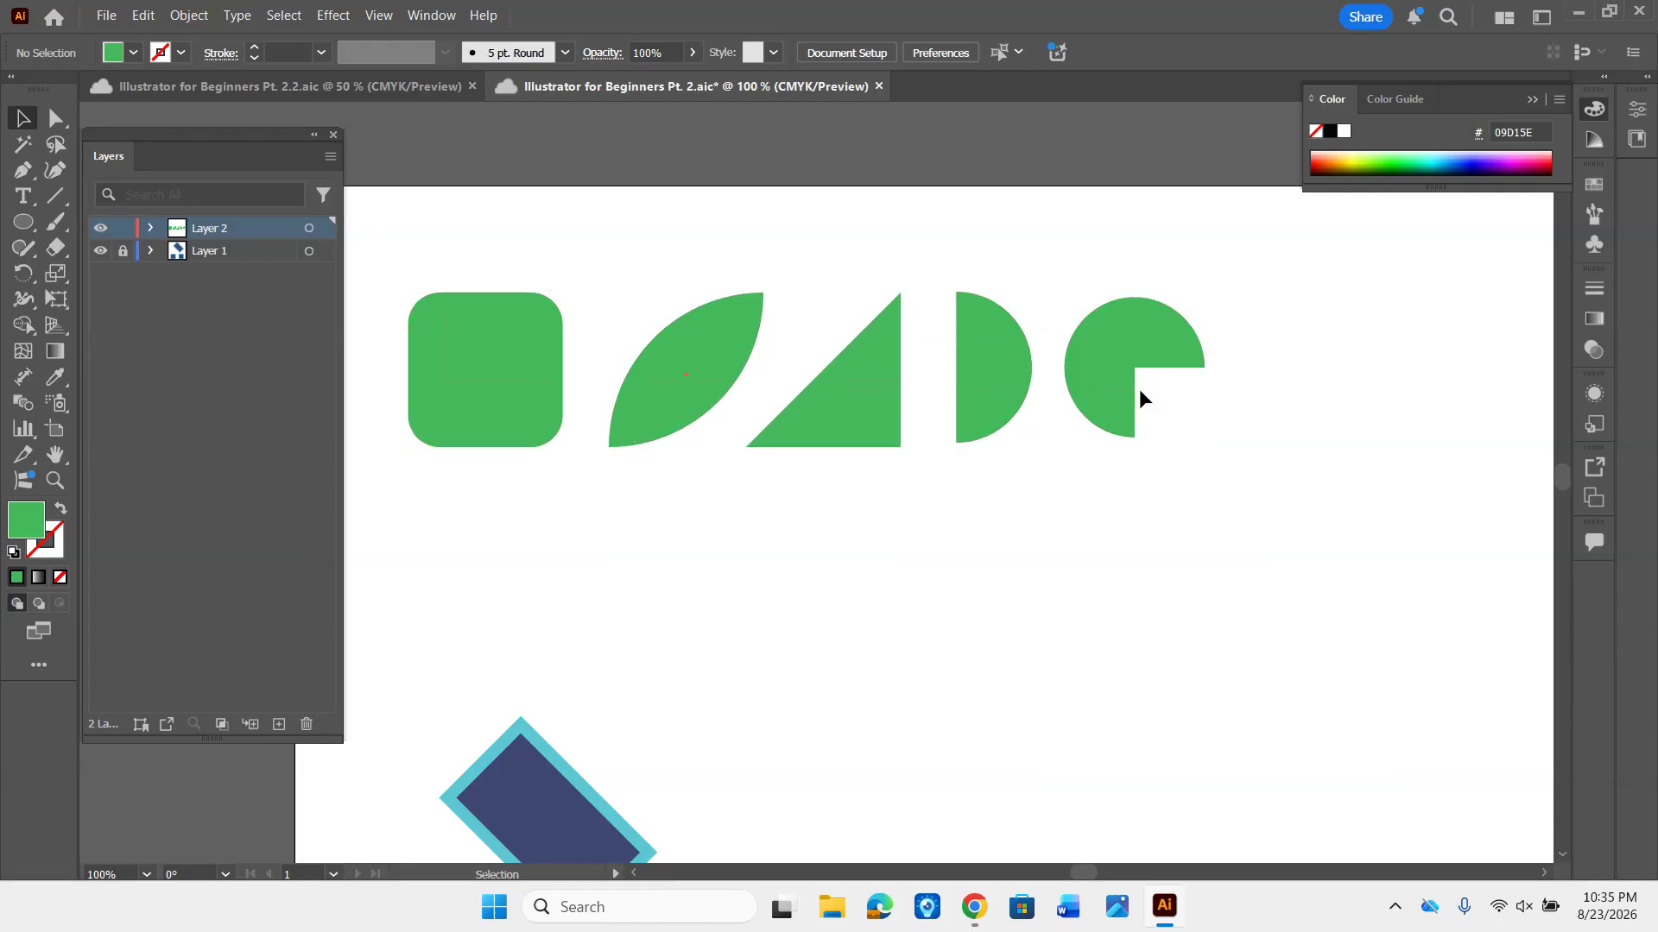
- Reselect the row of green shapes, shift it left in small increments with one nudge back right, and deselect it
{"action": "left_click_drag", "start_coordinate": [464, 249], "coordinate": [1173, 380]}
{"action": "key", "text": "Left"}
{"action": "key", "text": "Left"}
{"action": "key", "text": "Left"}
{"action": "key", "text": "Left"}
{"action": "key", "text": "Left"}
{"action": "key", "text": "Left"}
{"action": "key", "text": "Left"}
{"action": "key", "text": "Left"}
{"action": "key", "text": "Right"}
{"action": "key", "text": "ctrl+shift+a"}
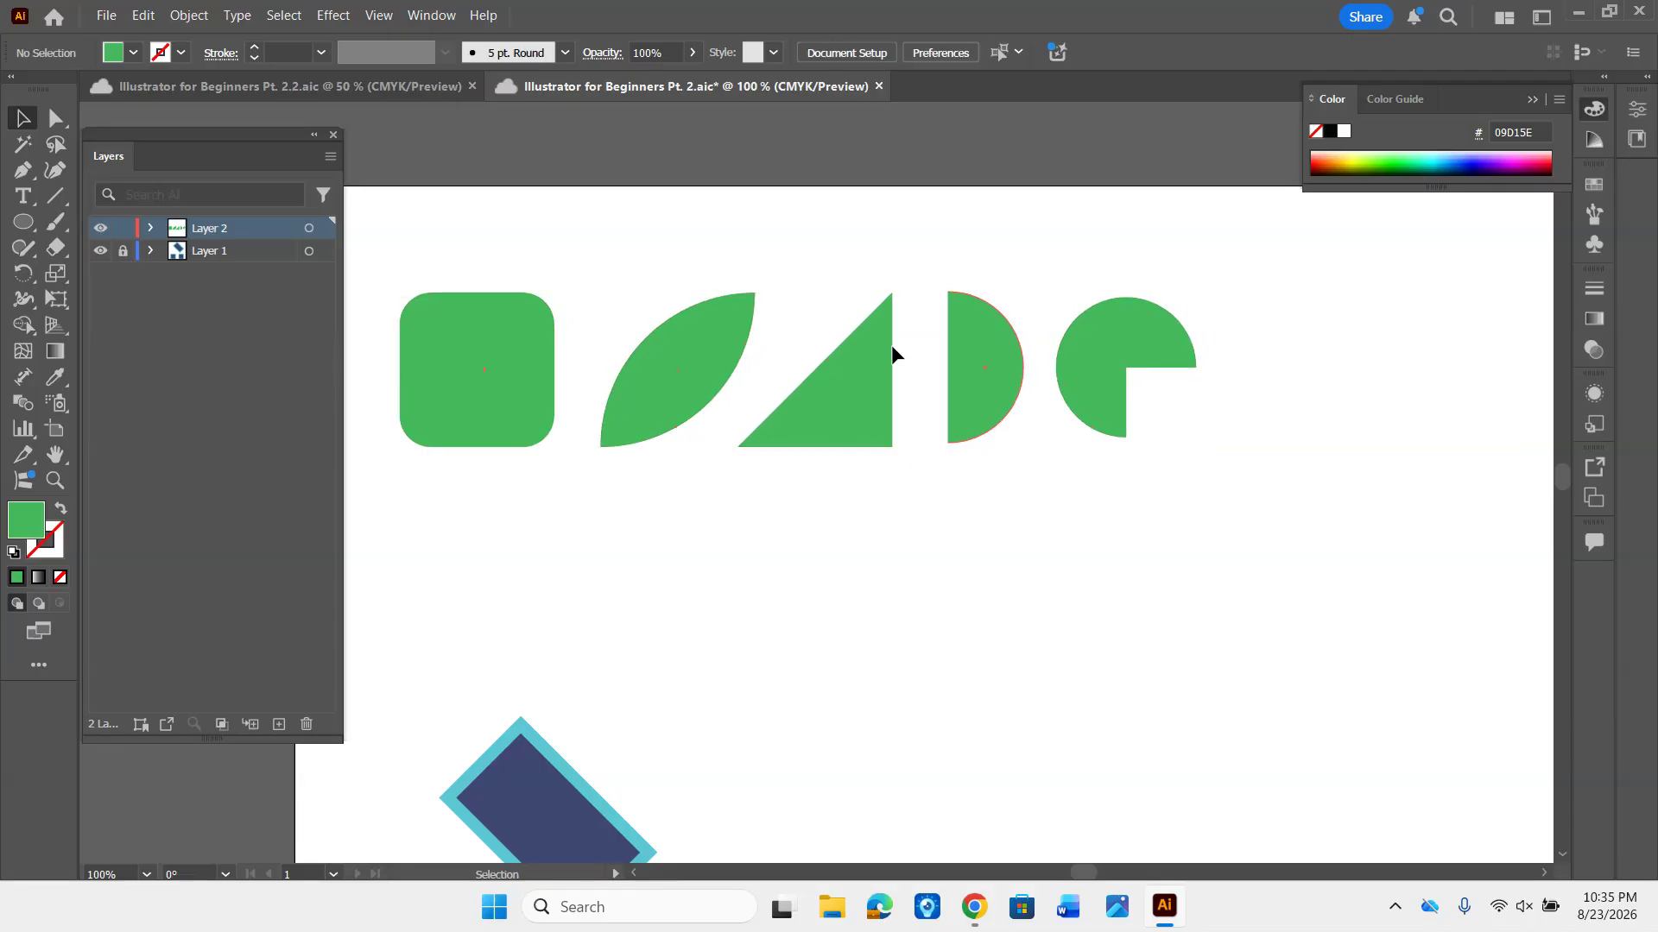
- Reselect the row, nudge it marginally left, and move it right in larger increments
{"action": "left_click_drag", "start_coordinate": [473, 225], "coordinate": [1153, 386]}
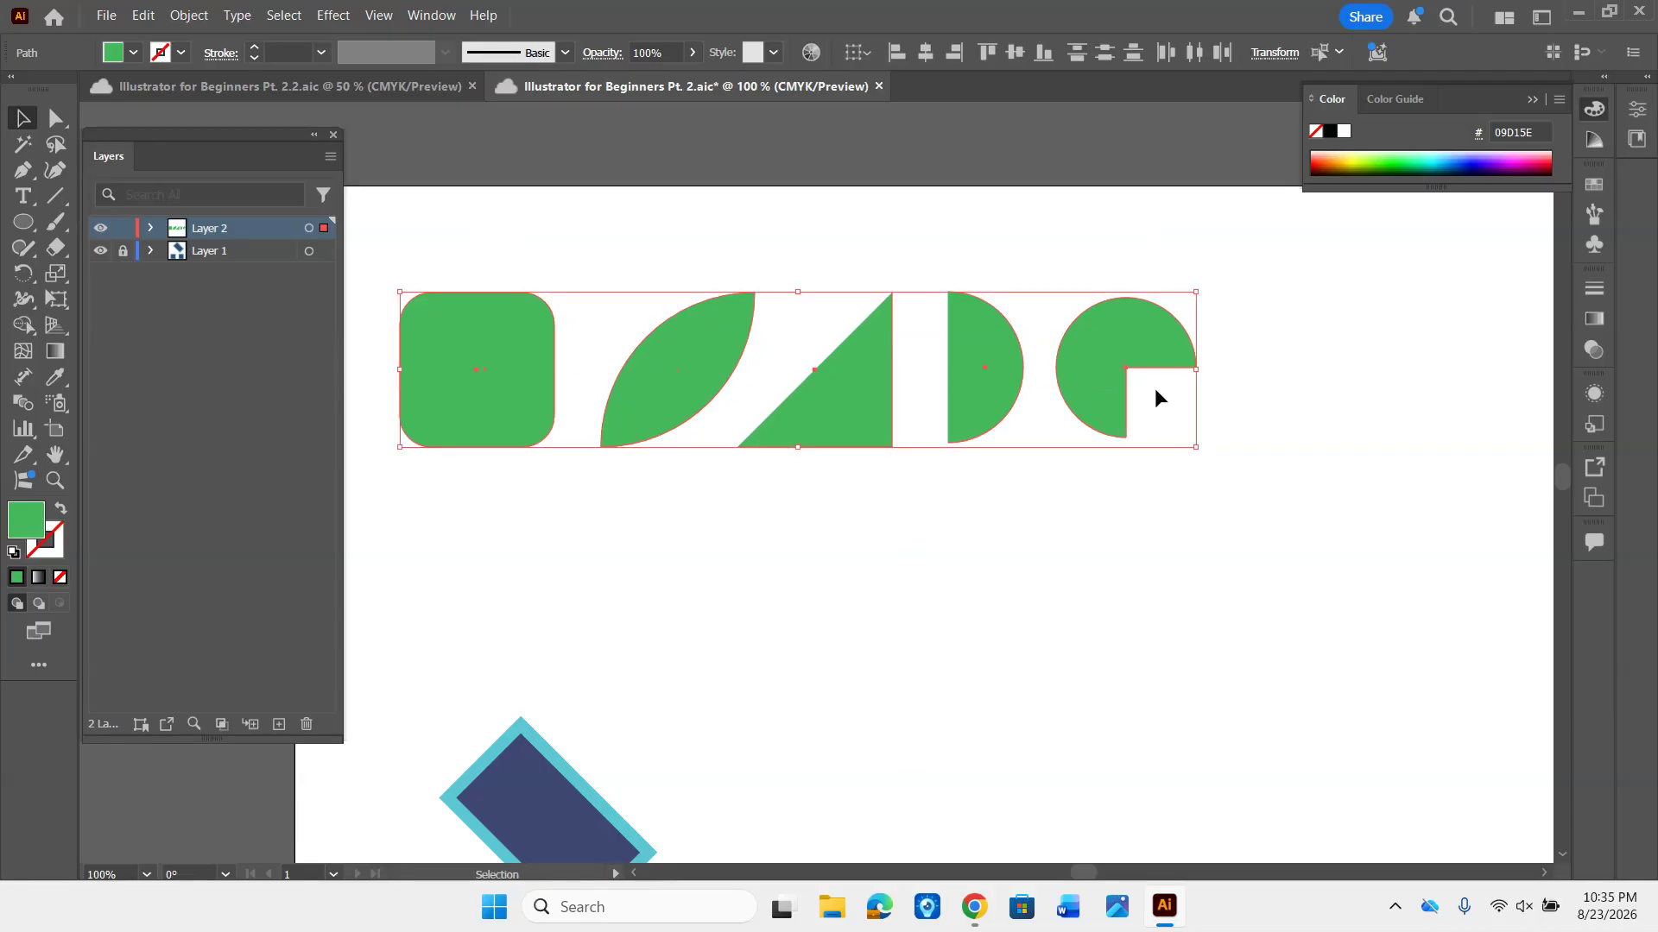
{"action": "key", "text": "Left"}
{"action": "key", "text": "Left"}
{"action": "key", "text": "Left"}
{"action": "key", "text": "Left"}
{"action": "key", "text": "Left"}
{"action": "key", "text": "Left"}
{"action": "key", "text": "Left"}
{"action": "key", "text": "Left"}
{"action": "key", "text": "Left"}
{"action": "key", "text": "Left"}
{"action": "key", "text": "Left"}
{"action": "key", "text": "Left"}
{"action": "key", "text": "Left"}
{"action": "key", "text": "Left"}
{"action": "key", "text": "Left"}
{"action": "key", "text": "Left"}
{"action": "key", "text": "Left"}
{"action": "key", "text": "Left"}
{"action": "key", "text": "Left"}
{"action": "key", "text": "Left"}
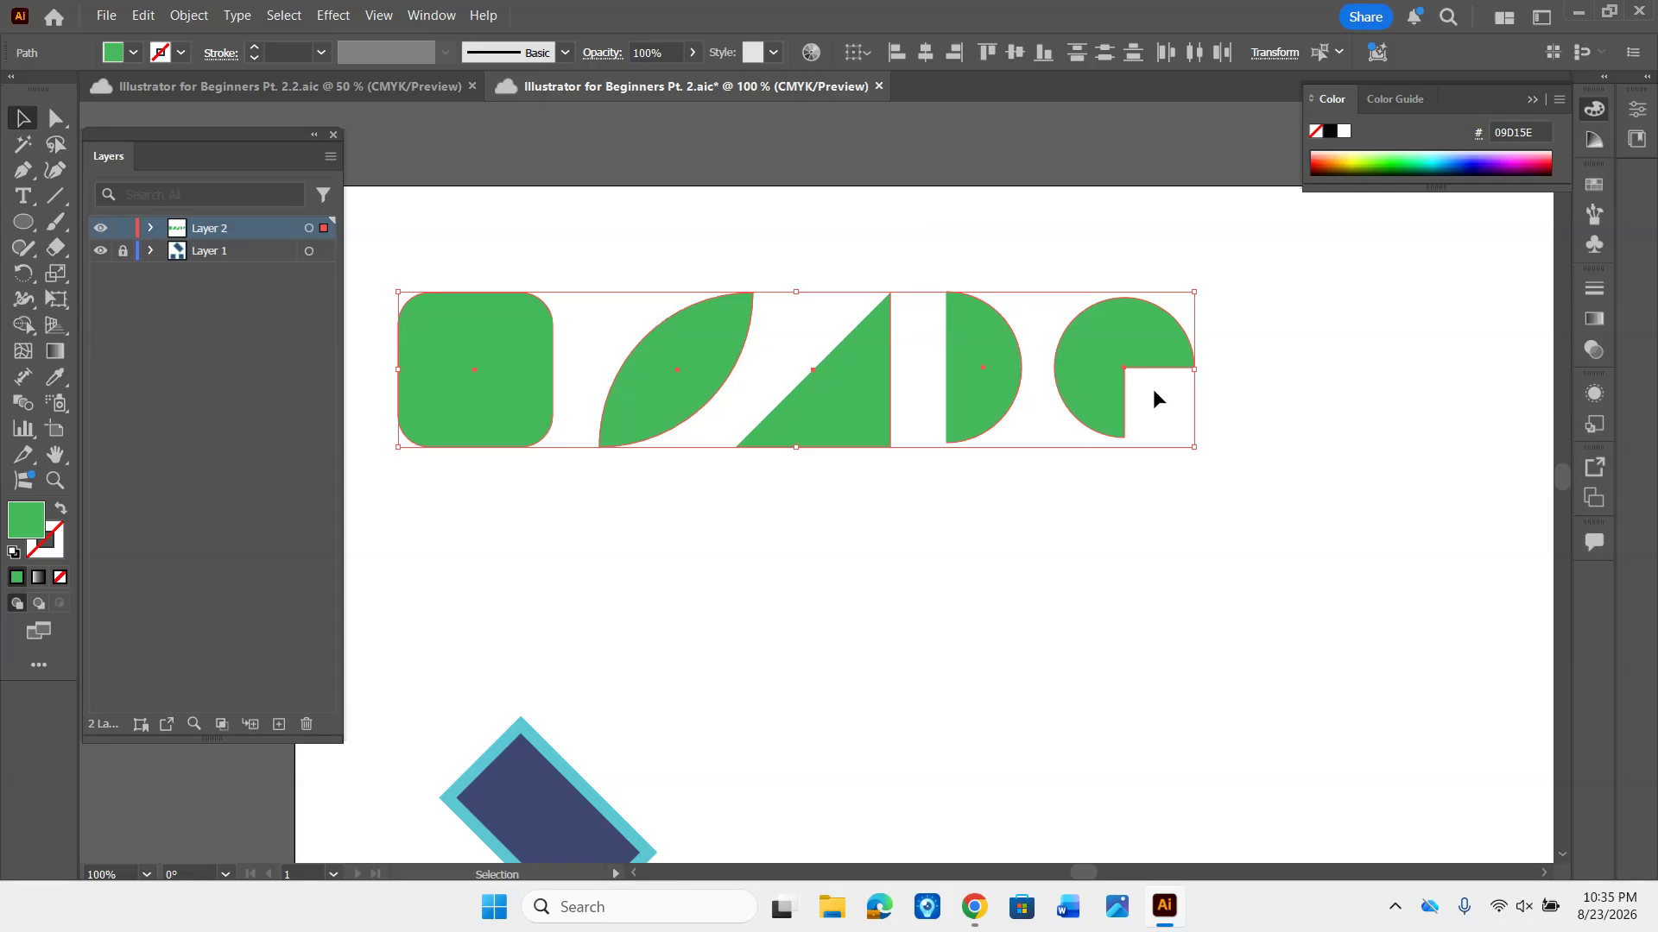
{"action": "key", "text": "Right"}
{"action": "key", "text": "Right"}
{"action": "key", "text": "Right"}
{"action": "key", "text": "Right"}
{"action": "key", "text": "Right"}
{"action": "key", "text": "Right"}
{"action": "key", "text": "Right"}
{"action": "key", "text": "Right"}
{"action": "key", "text": "Right"}
{"action": "key", "text": "Right"}
{"action": "key", "text": "Right"}
{"action": "key", "text": "Right"}
{"action": "key", "text": "Right"}
{"action": "key", "text": "Right"}
{"action": "key", "text": "Right"}
{"action": "key", "text": "Right"}
{"action": "key", "text": "Right"}
{"action": "key", "text": "Right"}
{"action": "key", "text": "Right"}
{"action": "key", "text": "Right"}
{"action": "key", "text": "Right"}
{"action": "key", "text": "Right"}
{"action": "key", "text": "Right"}
{"action": "key", "text": "Right"}
{"action": "key", "text": "Right"}
{"action": "key", "text": "Right"}
{"action": "key", "text": "Right"}
{"action": "key", "text": "Right"}
{"action": "key", "text": "Right"}
{"action": "key", "text": "Right"}
{"action": "key", "text": "Right"}
{"action": "key", "text": "Right"}
{"action": "key", "text": "Right"}
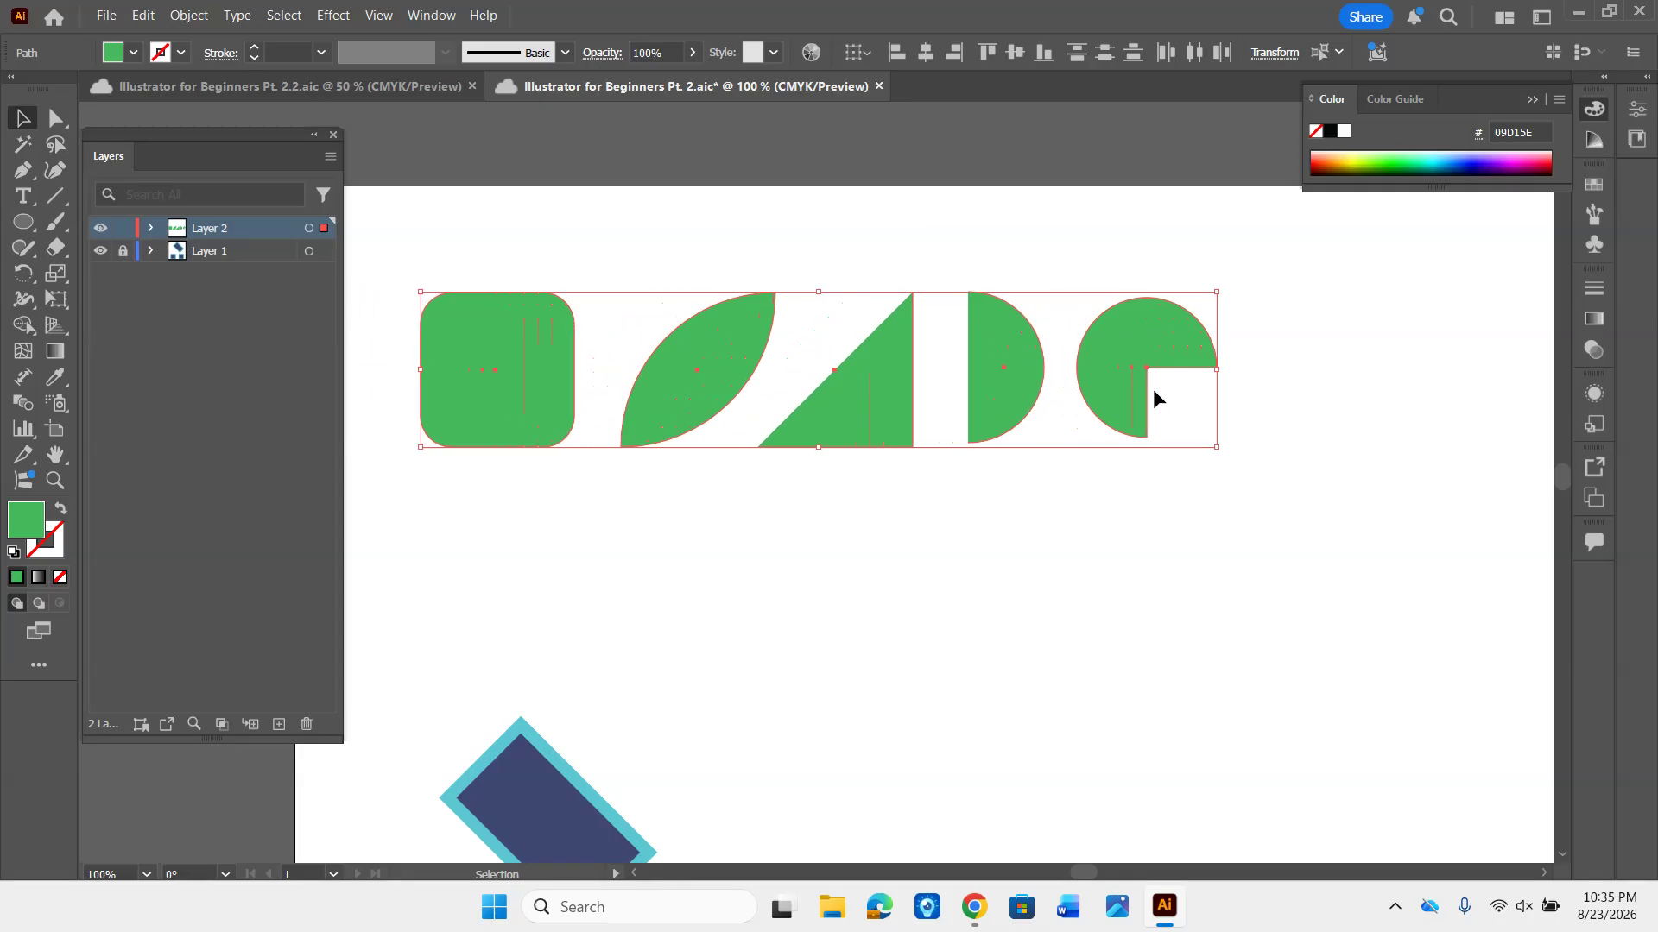
- Nudge the selected row of green shapes upward and back down by the same amount
{"action": "key", "text": "Up"}
{"action": "key", "text": "Up"}
{"action": "key", "text": "Up"}
{"action": "key", "text": "Up"}
{"action": "key", "text": "Up"}
{"action": "key", "text": "Up"}
{"action": "key", "text": "Up"}
{"action": "key", "text": "Up"}
{"action": "key", "text": "Up"}
{"action": "key", "text": "Up"}
{"action": "key", "text": "Up"}
{"action": "key", "text": "Up"}
{"action": "key", "text": "Up"}
{"action": "key", "text": "Up"}
{"action": "key", "text": "Up"}
{"action": "key", "text": "Up"}
{"action": "key", "text": "Up"}
{"action": "key", "text": "Up"}
{"action": "key", "text": "Up"}
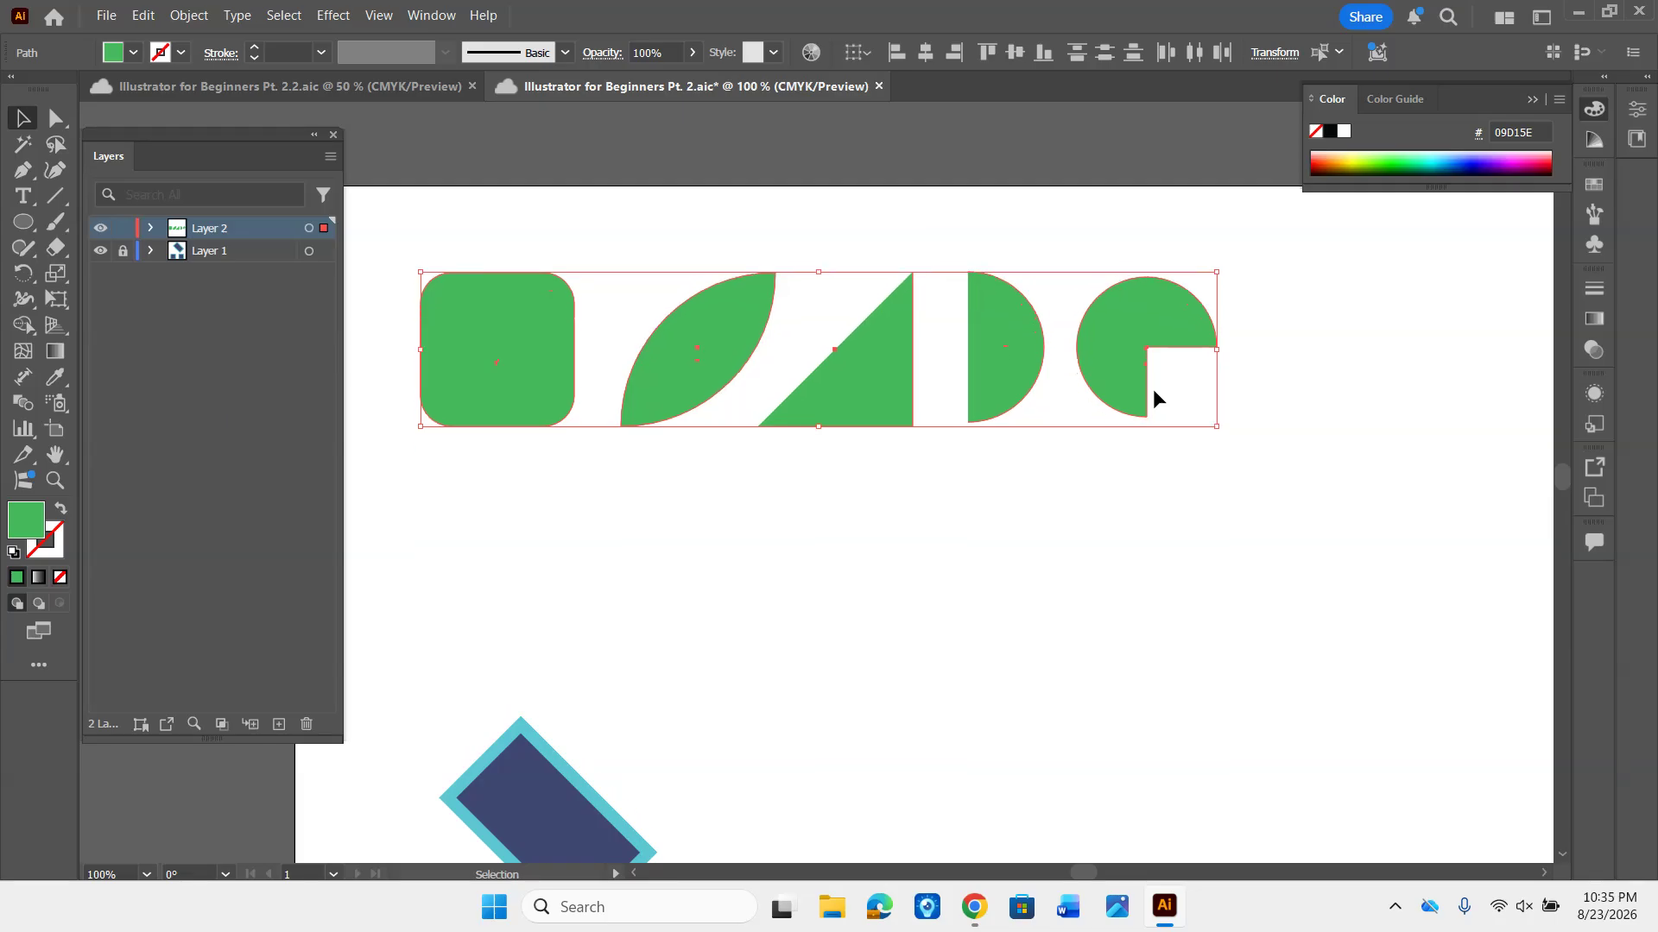
{"action": "key", "text": "Down"}
{"action": "key", "text": "Down"}
{"action": "key", "text": "Down"}
{"action": "key", "text": "Down"}
{"action": "key", "text": "Down"}
{"action": "key", "text": "Down"}
{"action": "key", "text": "Down"}
{"action": "key", "text": "Down"}
{"action": "key", "text": "Down"}
{"action": "key", "text": "Down"}
{"action": "key", "text": "Down"}
{"action": "key", "text": "Down"}
{"action": "key", "text": "Down"}
{"action": "key", "text": "Down"}
{"action": "key", "text": "Down"}
{"action": "key", "text": "Down"}
{"action": "key", "text": "Down"}
{"action": "key", "text": "Down"}
{"action": "key", "text": "Down"}
{"action": "key", "text": "Down"}
- Move the whole row freely toward the artboard's upper-left corner and deselect it
{"action": "key", "text": "space"}
{"action": "left_click_drag", "start_coordinate": [1016, 526], "coordinate": [1118, 521]}
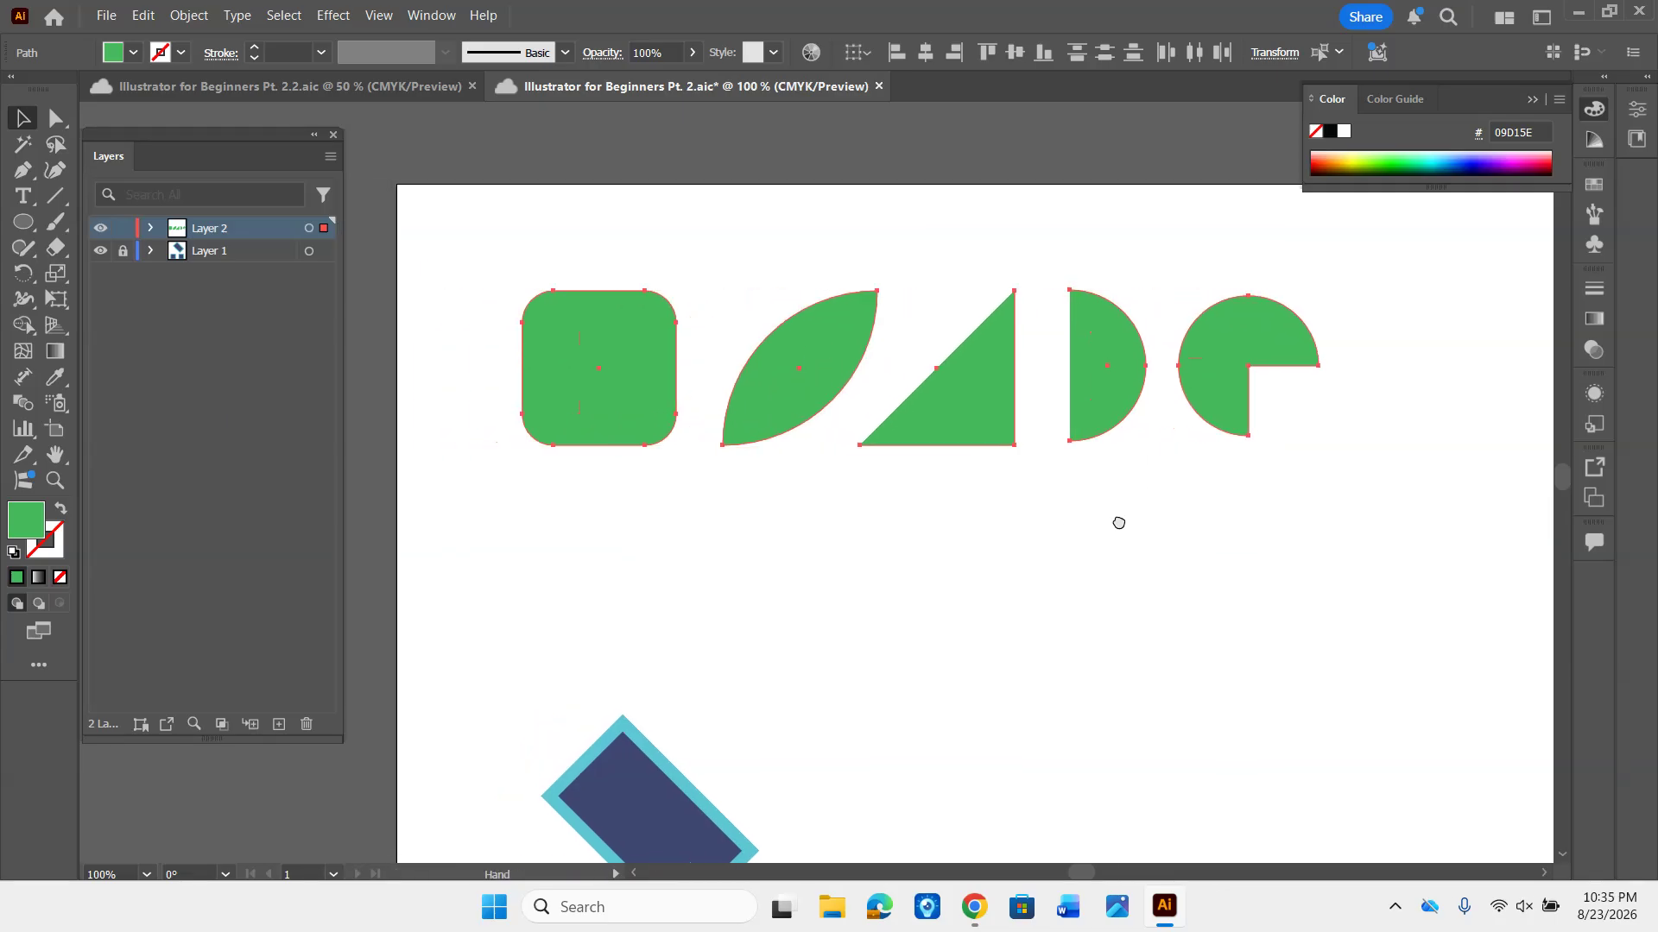
{"action": "left_click_drag", "start_coordinate": [612, 394], "coordinate": [577, 366]}
{"action": "left_click", "coordinate": [849, 477]}
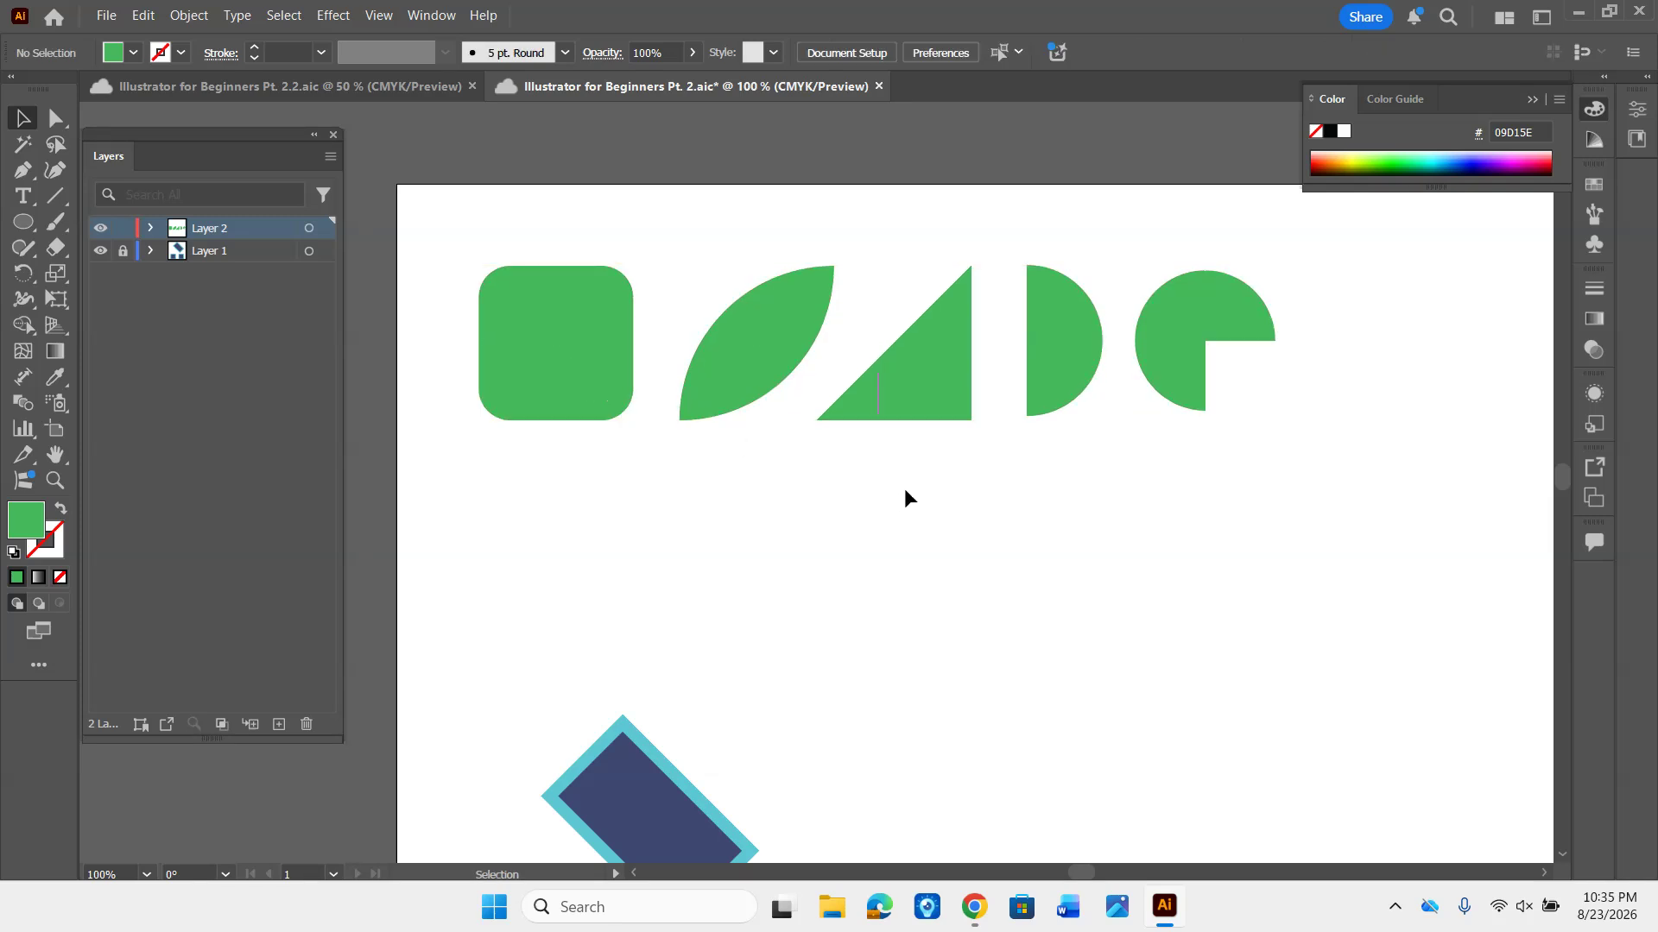
- Draw a green square with the Rectangle tool to the right of the pie shape, starting at about X 7.49 in, Y 0.76 in
{"action": "left_click_drag", "start_coordinate": [1099, 515], "coordinate": [566, 460]}
{"action": "key", "text": "ctrl+plus"}
{"action": "key", "text": "ctrl+plus"}
{"action": "key", "text": "ctrl+plus"}
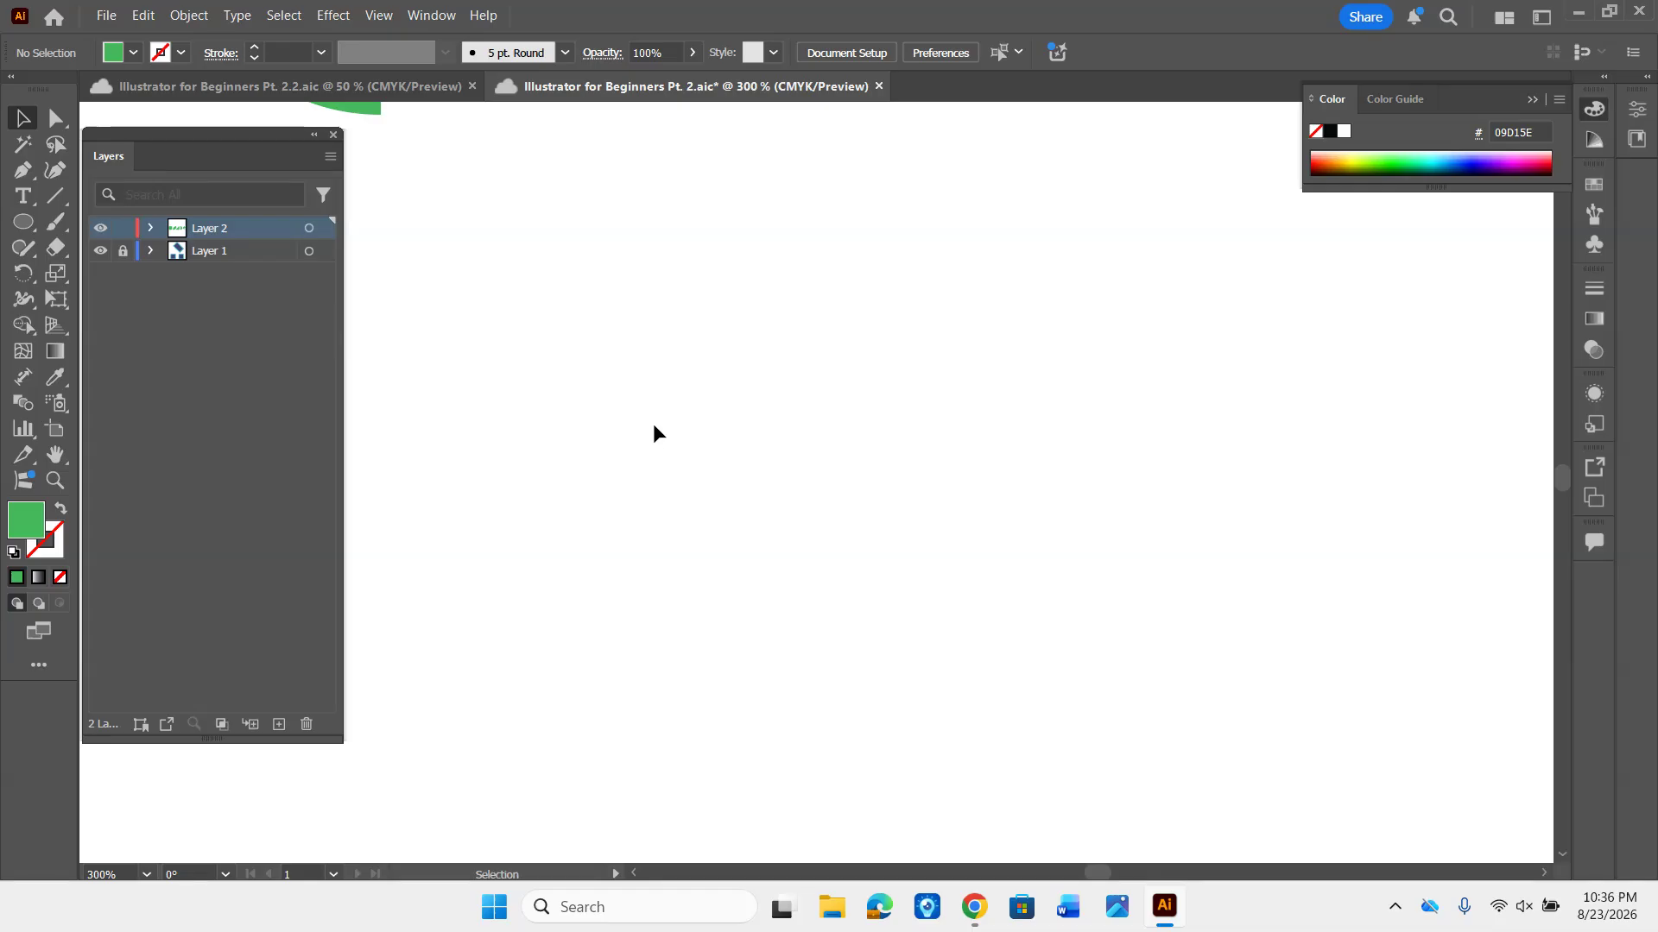
{"action": "left_click_drag", "start_coordinate": [588, 255], "coordinate": [602, 764]}
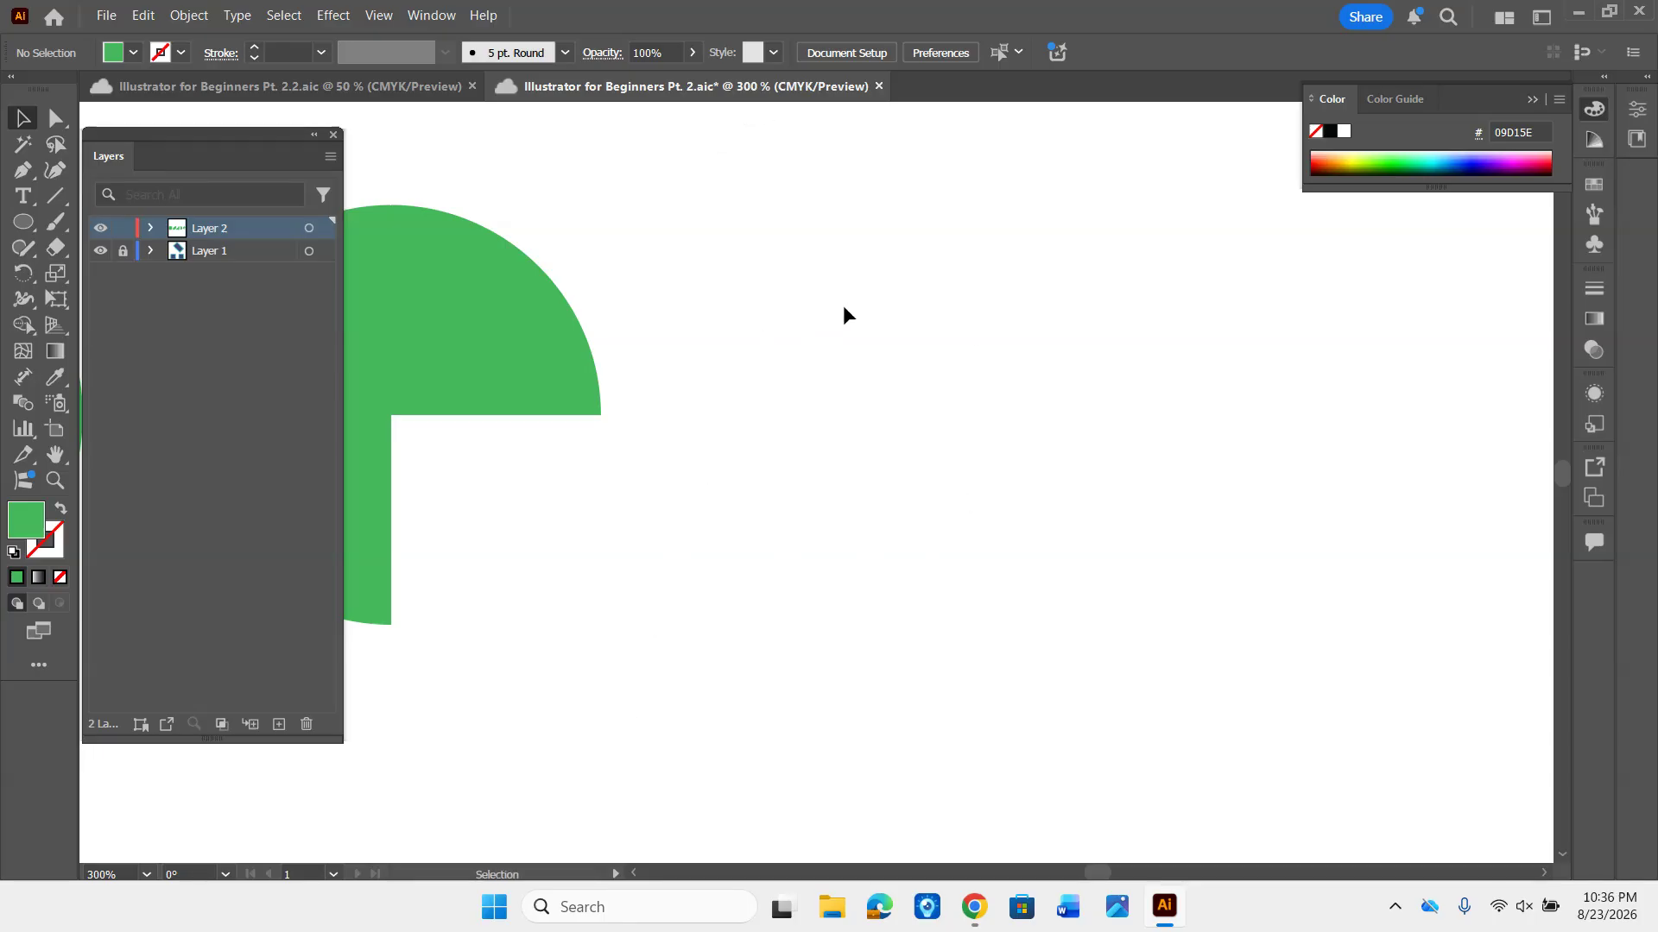
{"action": "key", "text": "m"}
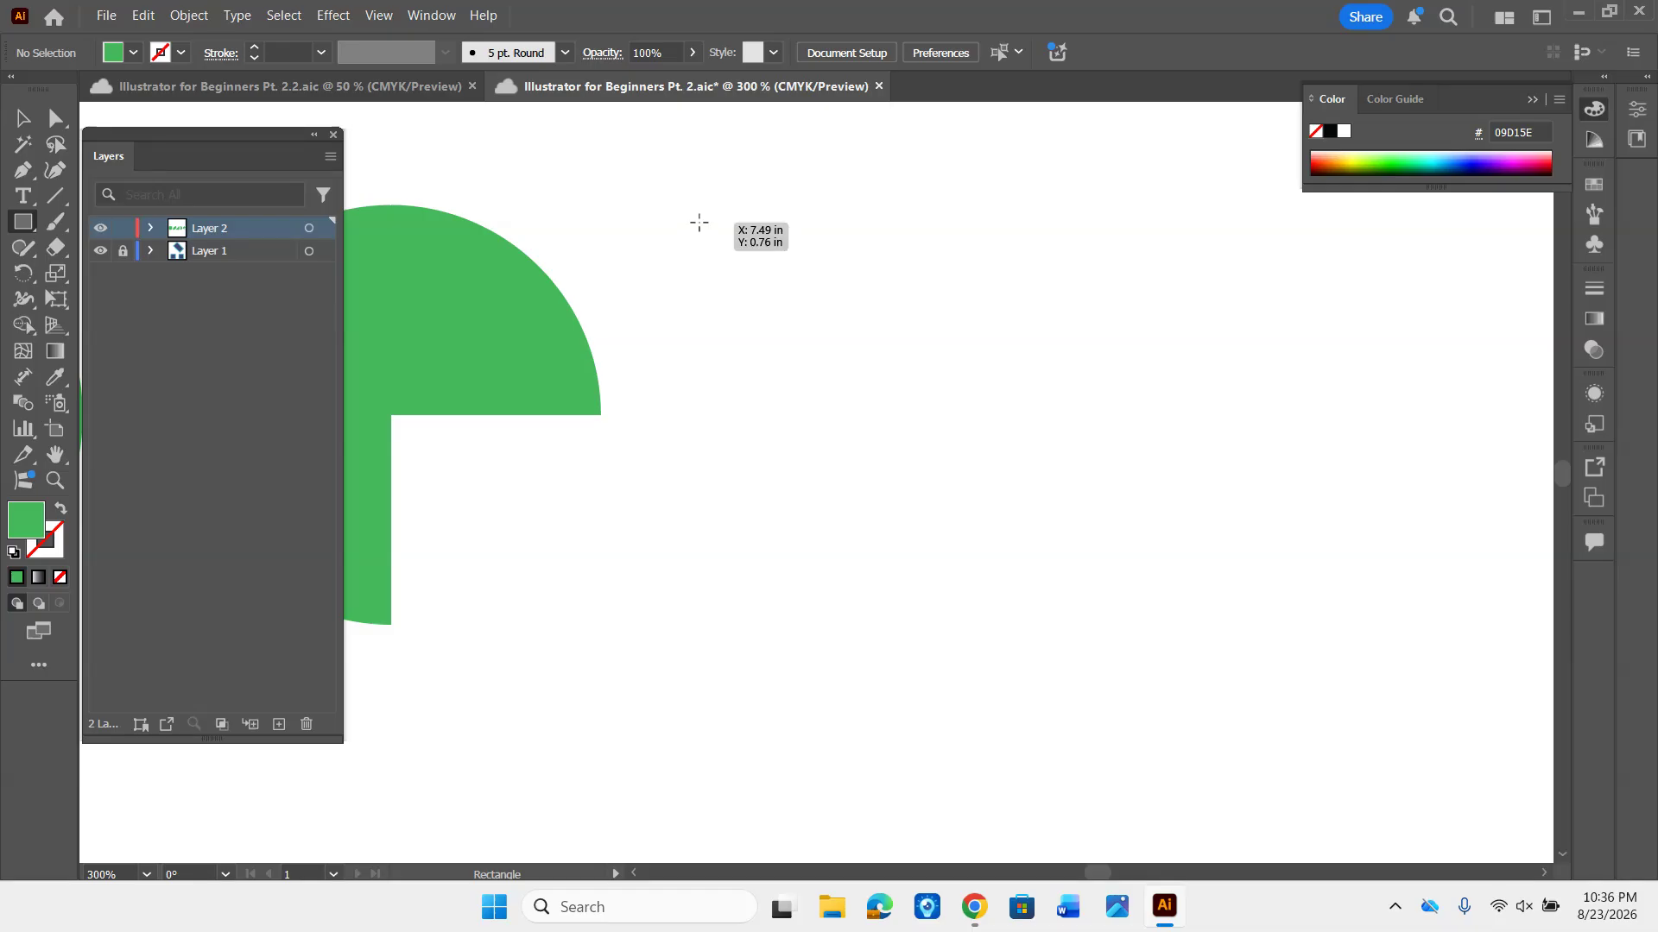
{"action": "left_click_drag", "start_coordinate": [699, 223], "coordinate": [1085, 585]}
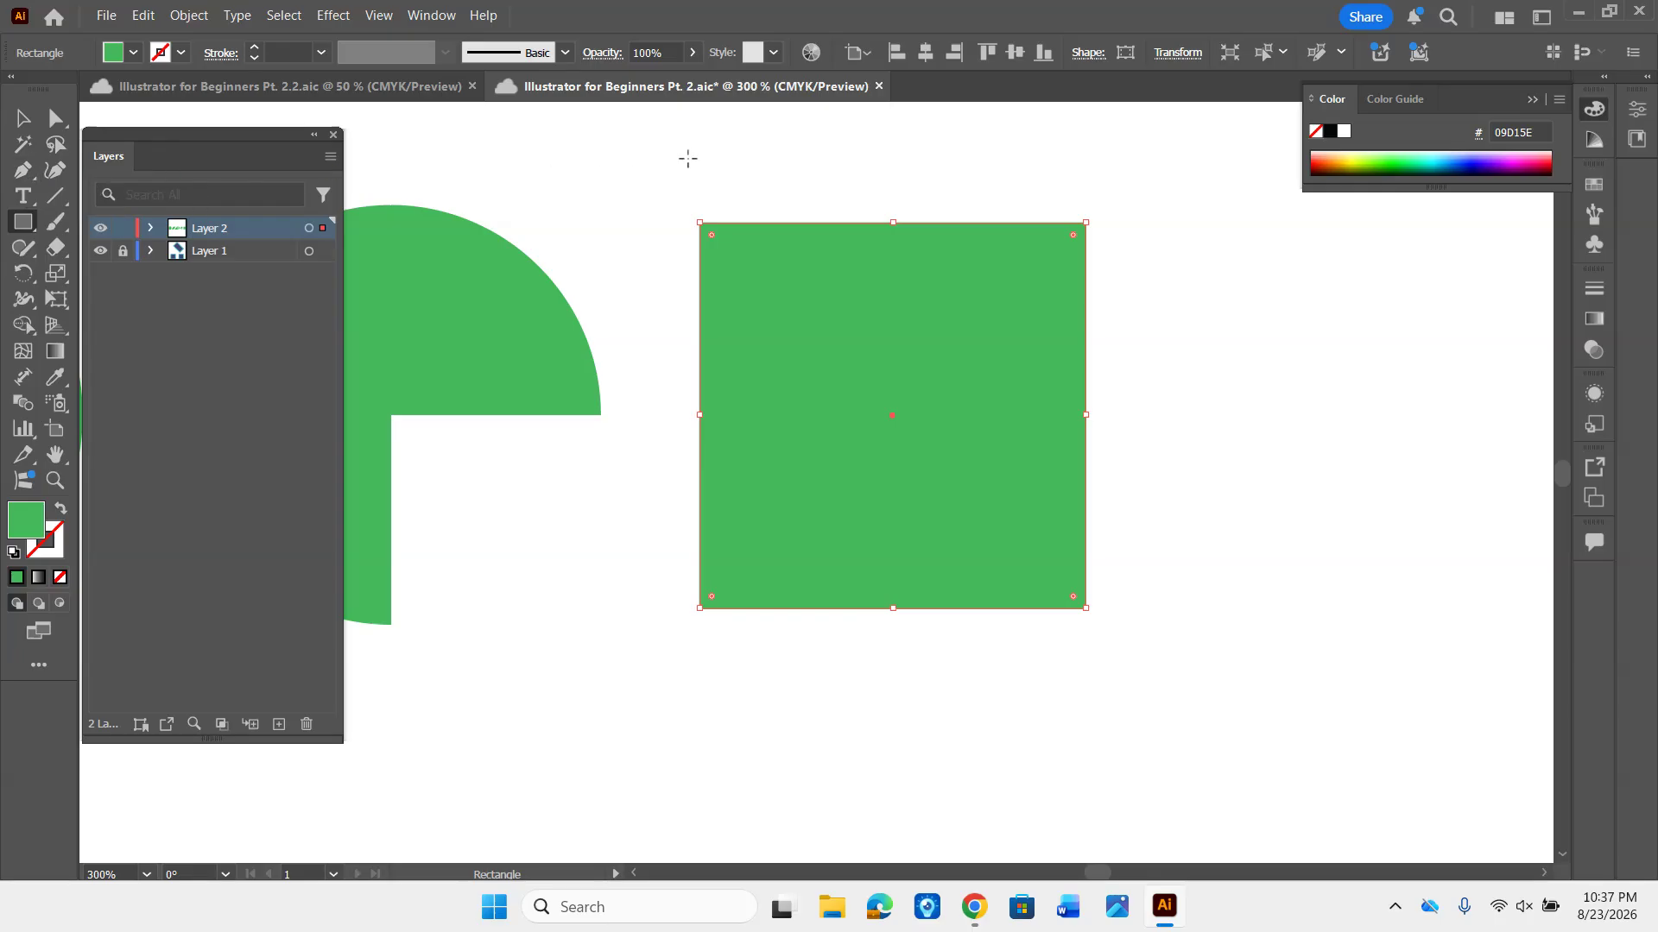
{"action": "key", "text": "p"}
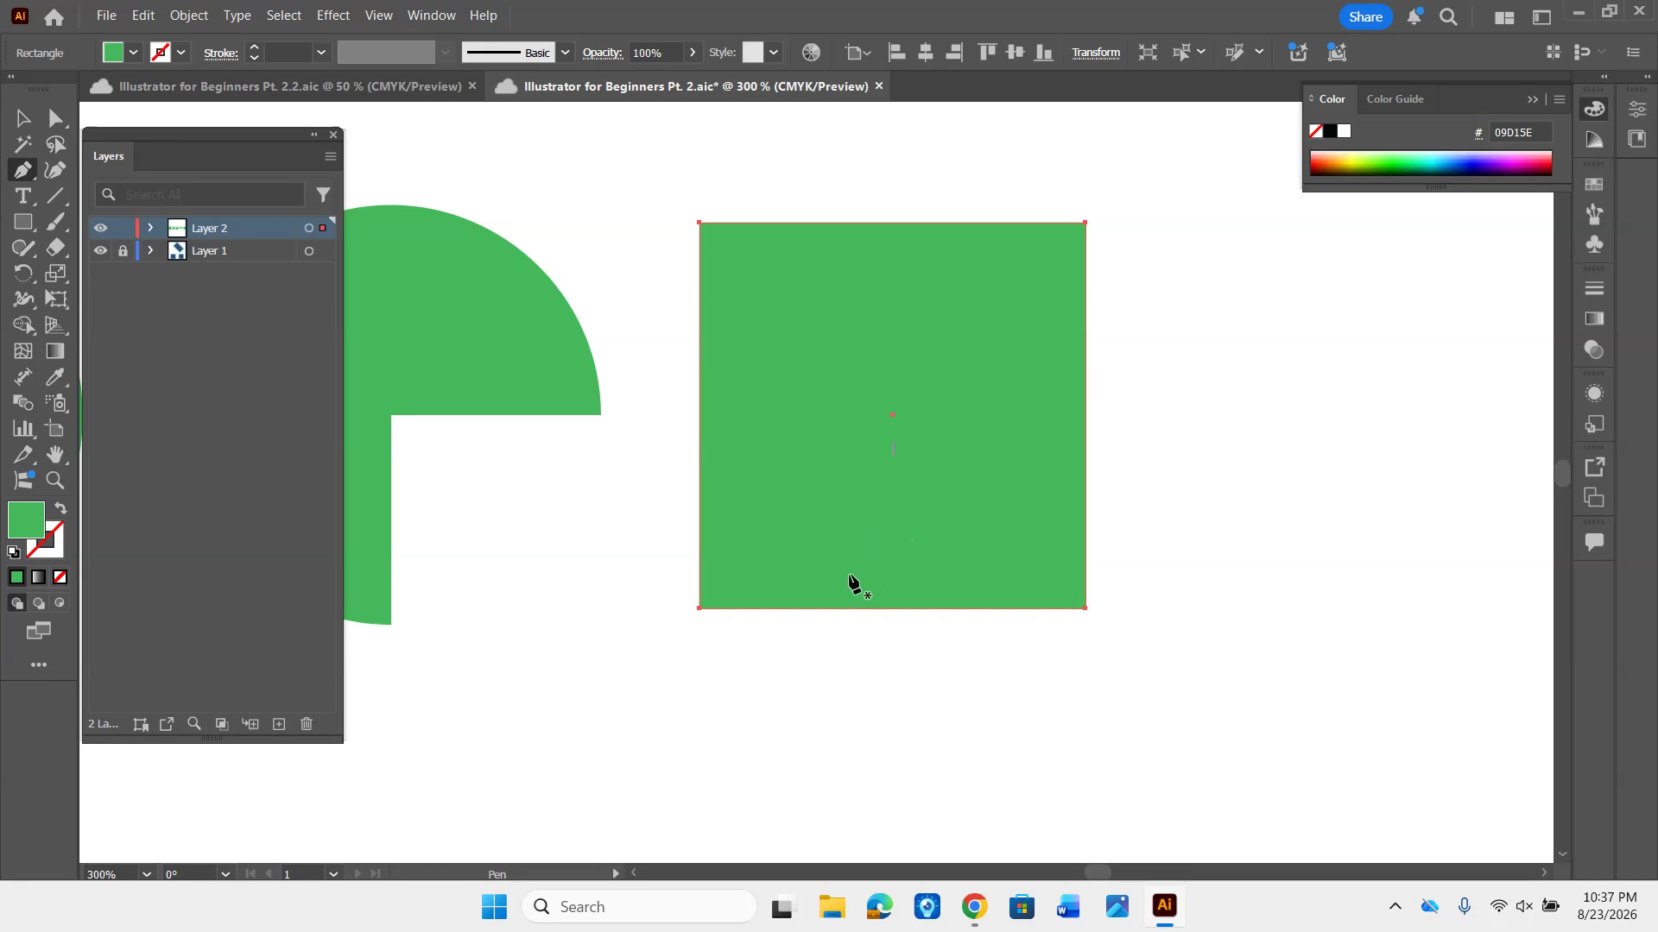
{"action": "key", "text": "v"}
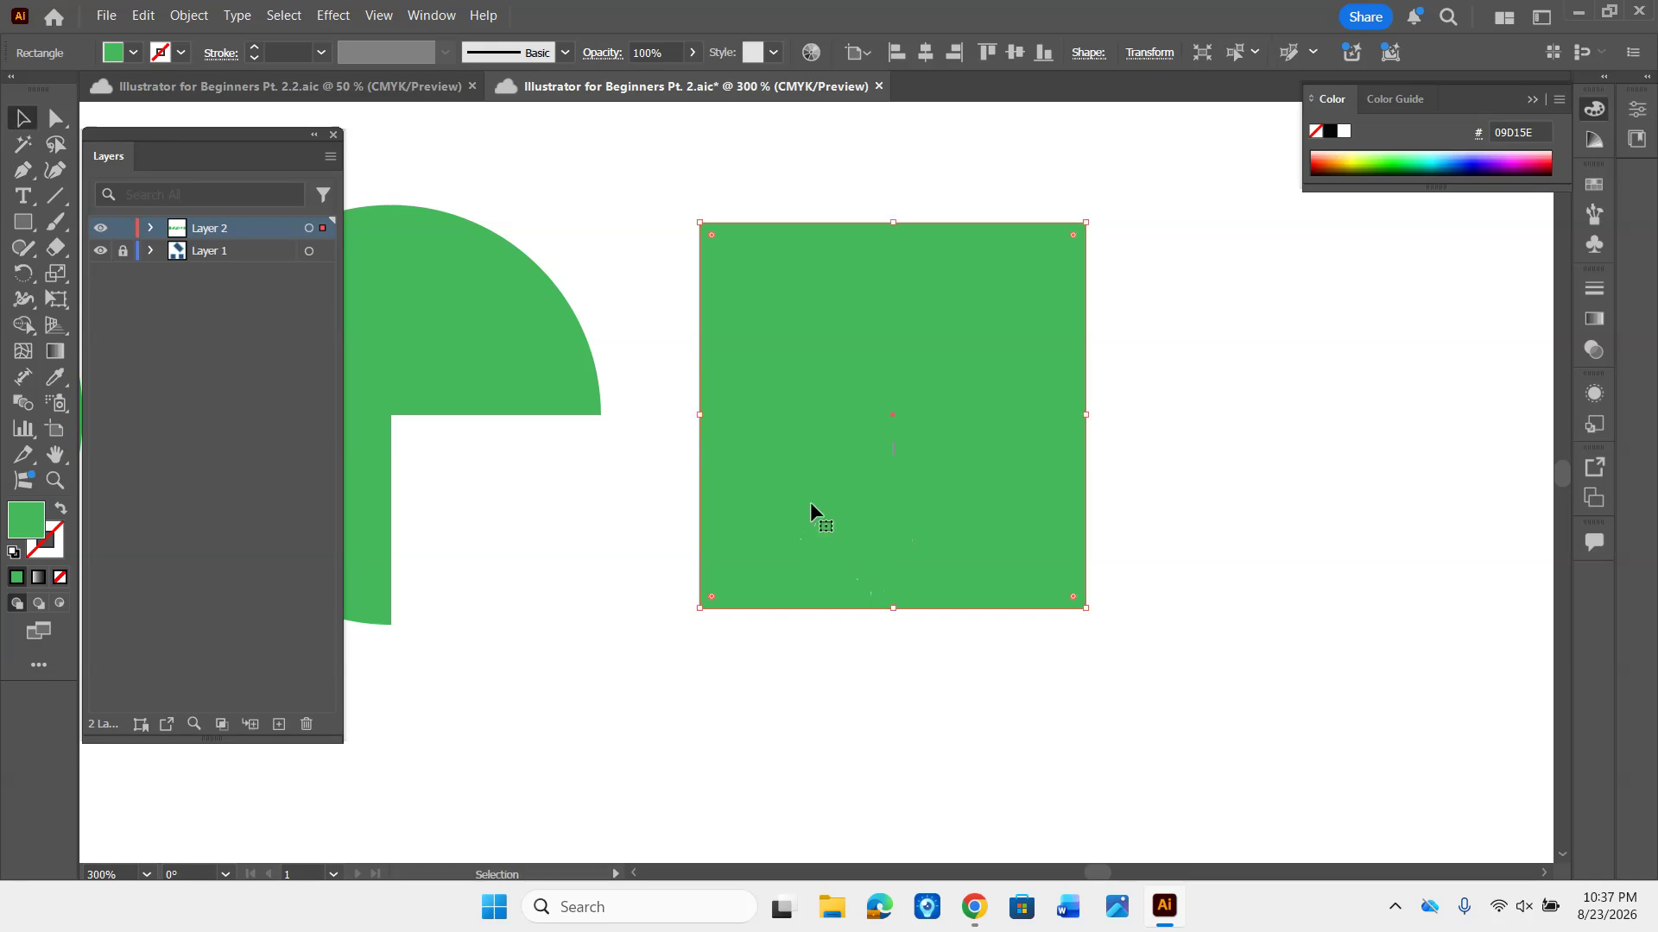
- Turn off Smart Guides and reposition the green square slightly beside the pie shape
{"action": "mouse_move", "coordinate": [811, 501]}
{"action": "left_mouse_down"}
{"action": "mouse_move", "coordinate": [787, 478]}
{"action": "mouse_move", "coordinate": [810, 524]}
{"action": "mouse_move", "coordinate": [806, 488]}
{"action": "left_mouse_up"}
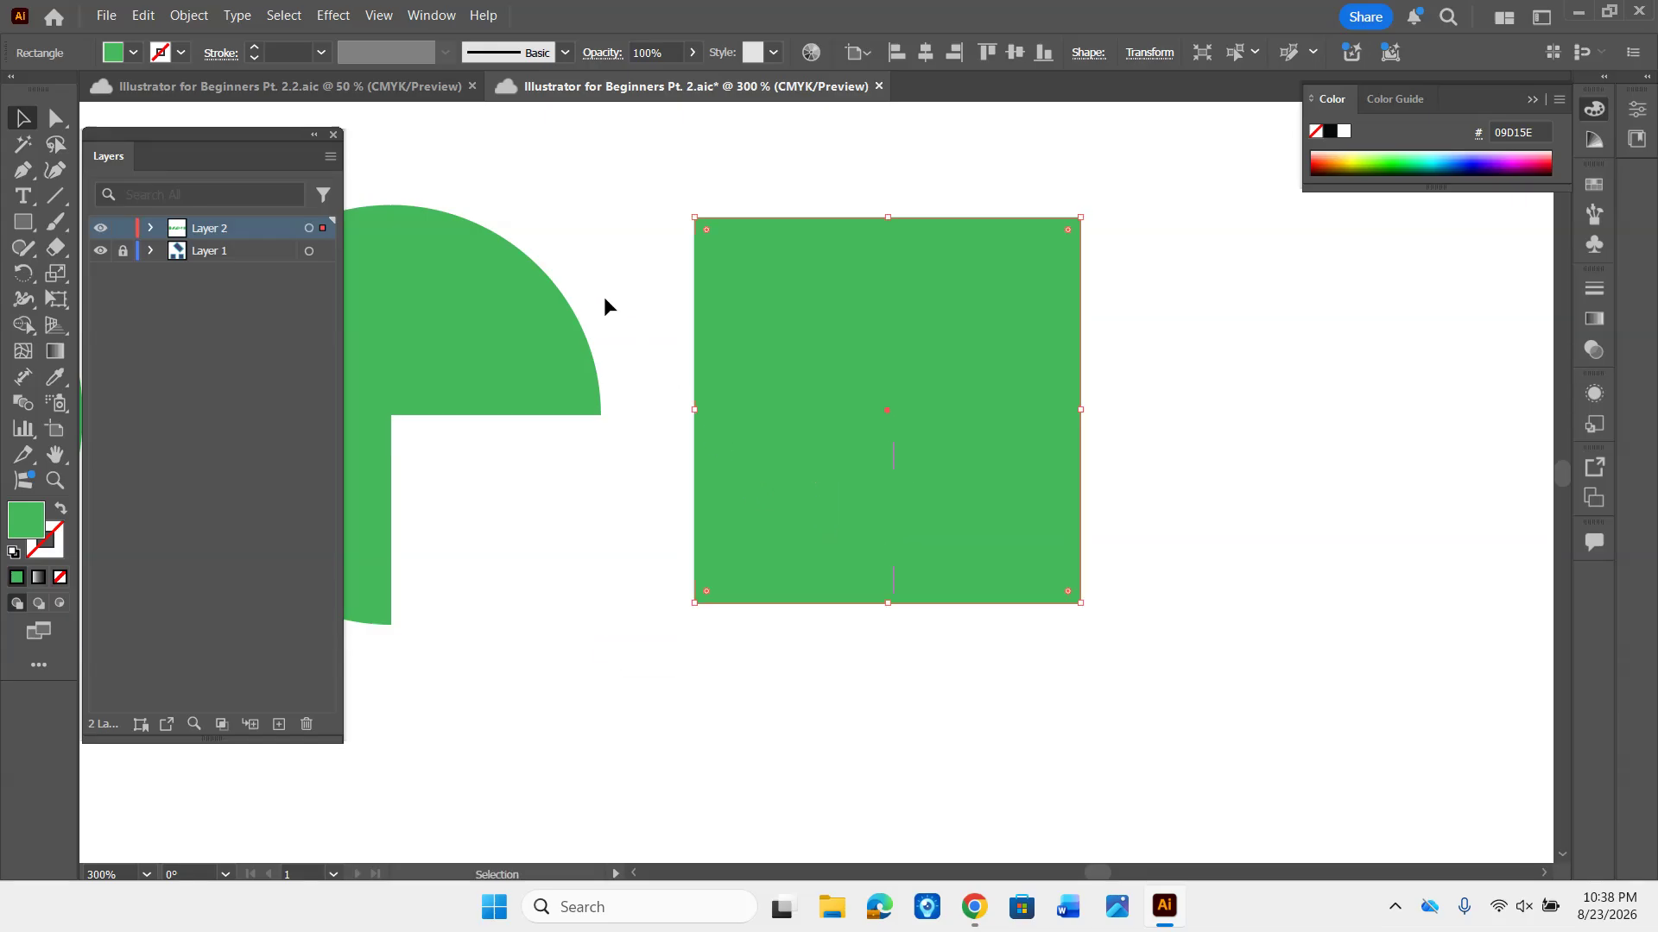
{"action": "left_click", "coordinate": [379, 17]}
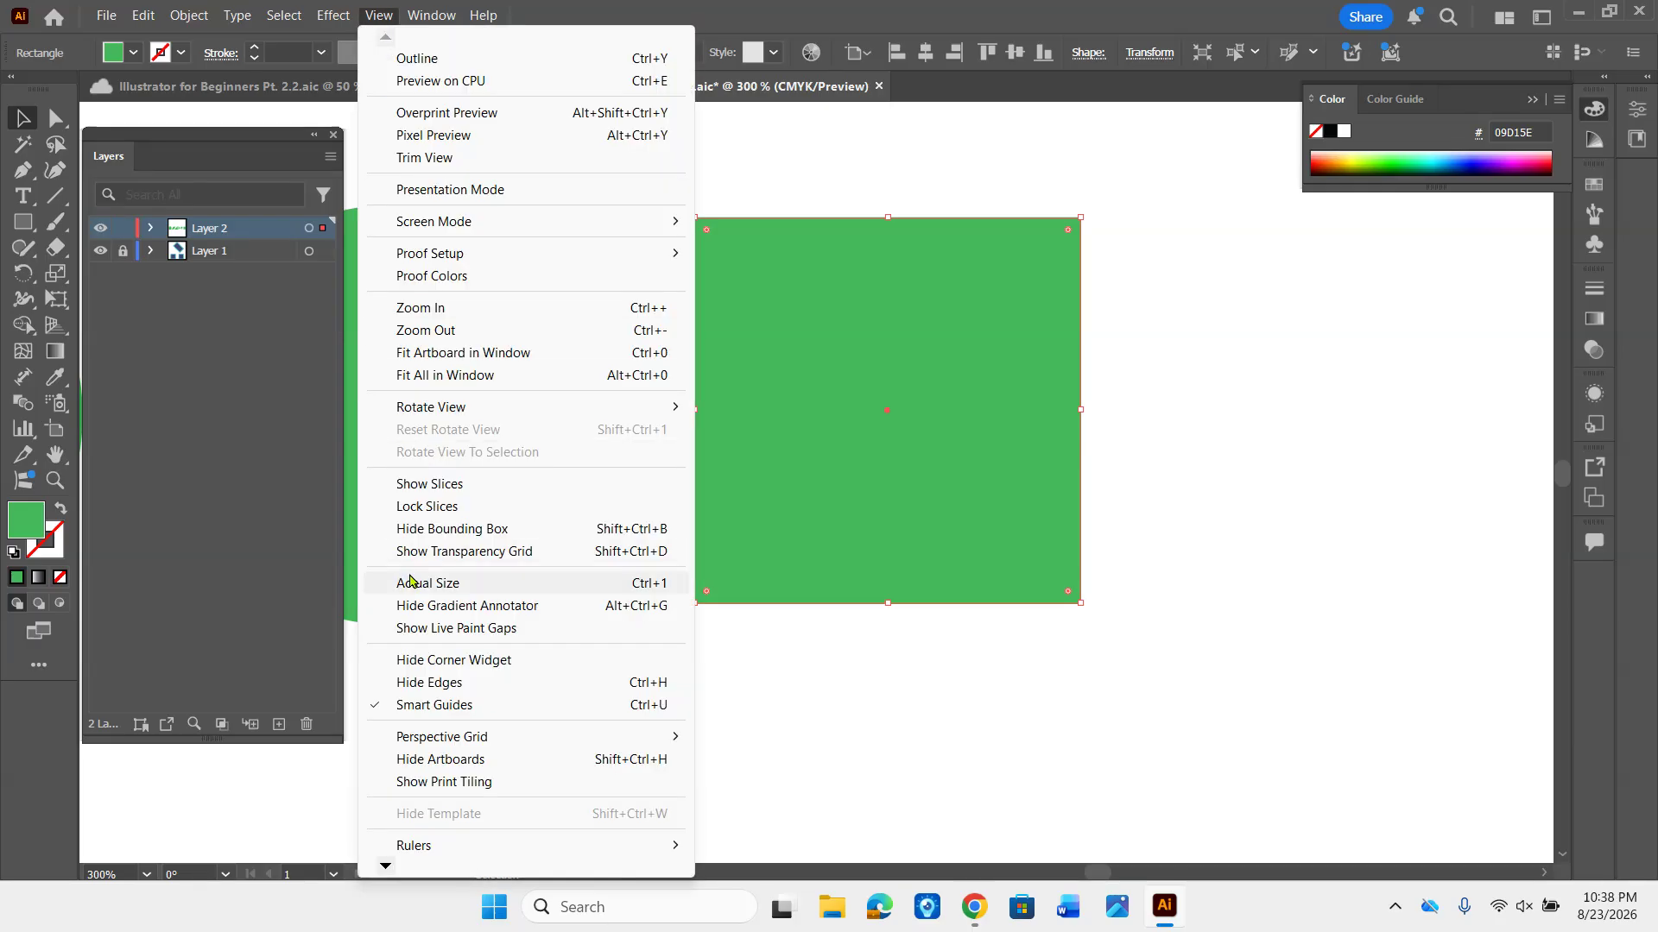
{"action": "left_click", "coordinate": [429, 706]}
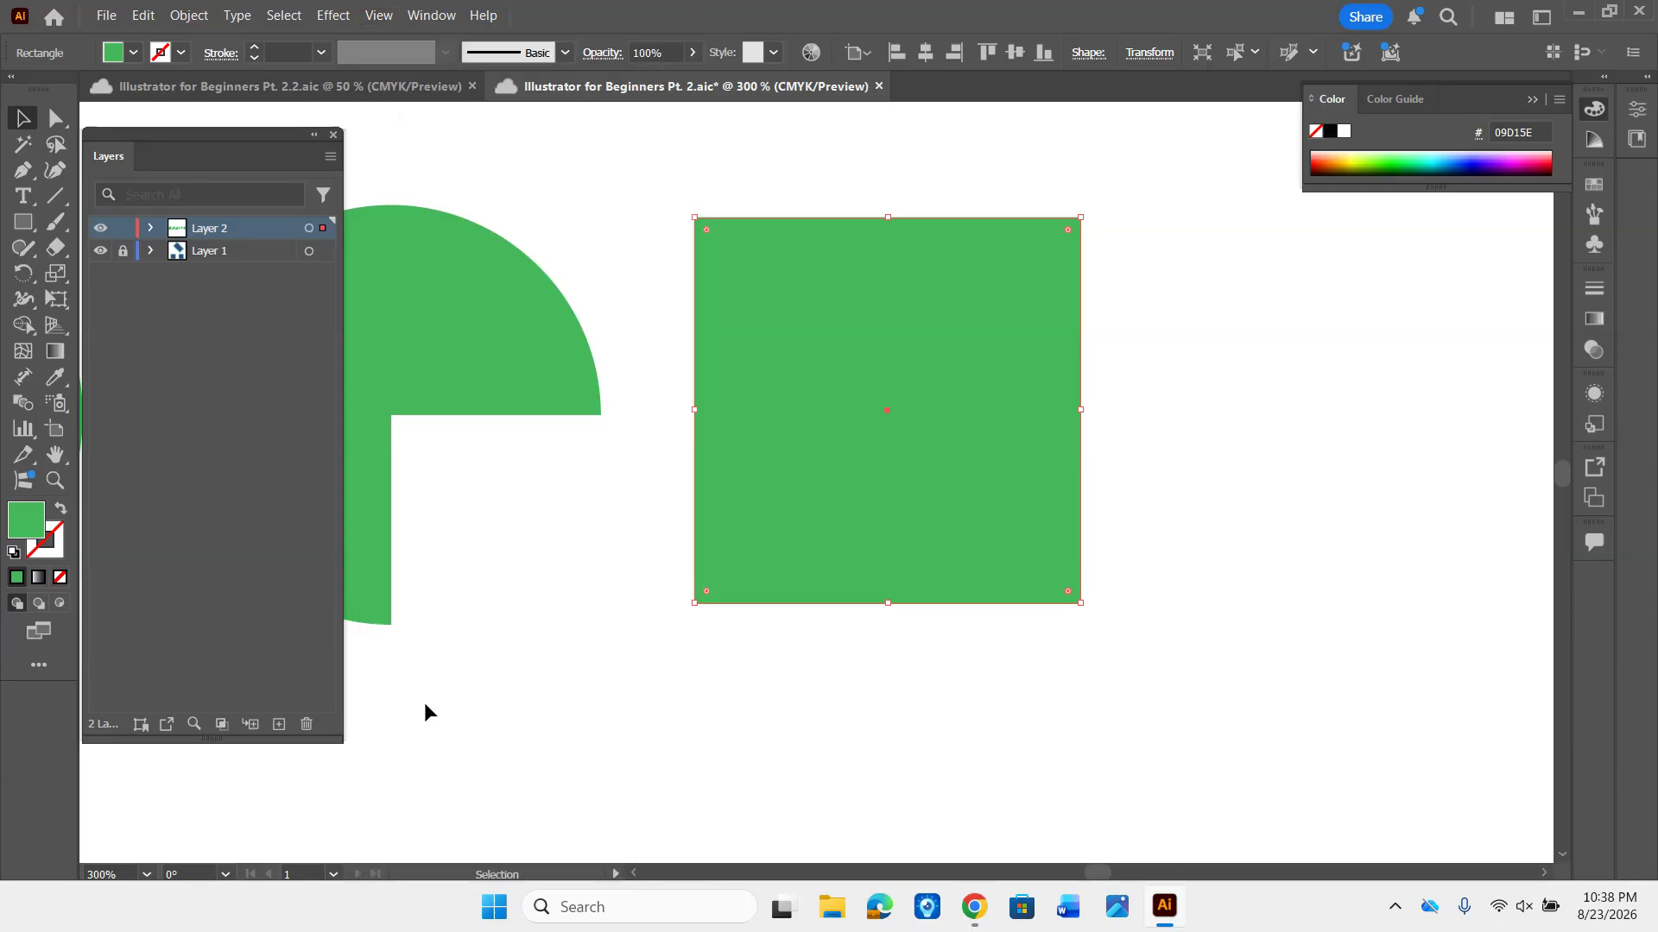
{"action": "mouse_move", "coordinate": [851, 474]}
{"action": "left_mouse_down"}
{"action": "mouse_move", "coordinate": [784, 562]}
{"action": "mouse_move", "coordinate": [750, 423]}
{"action": "mouse_move", "coordinate": [785, 492]}
{"action": "mouse_move", "coordinate": [880, 567]}
{"action": "mouse_move", "coordinate": [907, 547]}
{"action": "mouse_move", "coordinate": [891, 461]}
{"action": "mouse_move", "coordinate": [855, 486]}
{"action": "mouse_move", "coordinate": [876, 488]}
{"action": "mouse_move", "coordinate": [862, 471]}
{"action": "left_mouse_up"}
- Turn Smart Guides back on, check that the option is enabled, and move the square slightly closer to the pie shape
{"action": "left_click", "coordinate": [377, 15]}
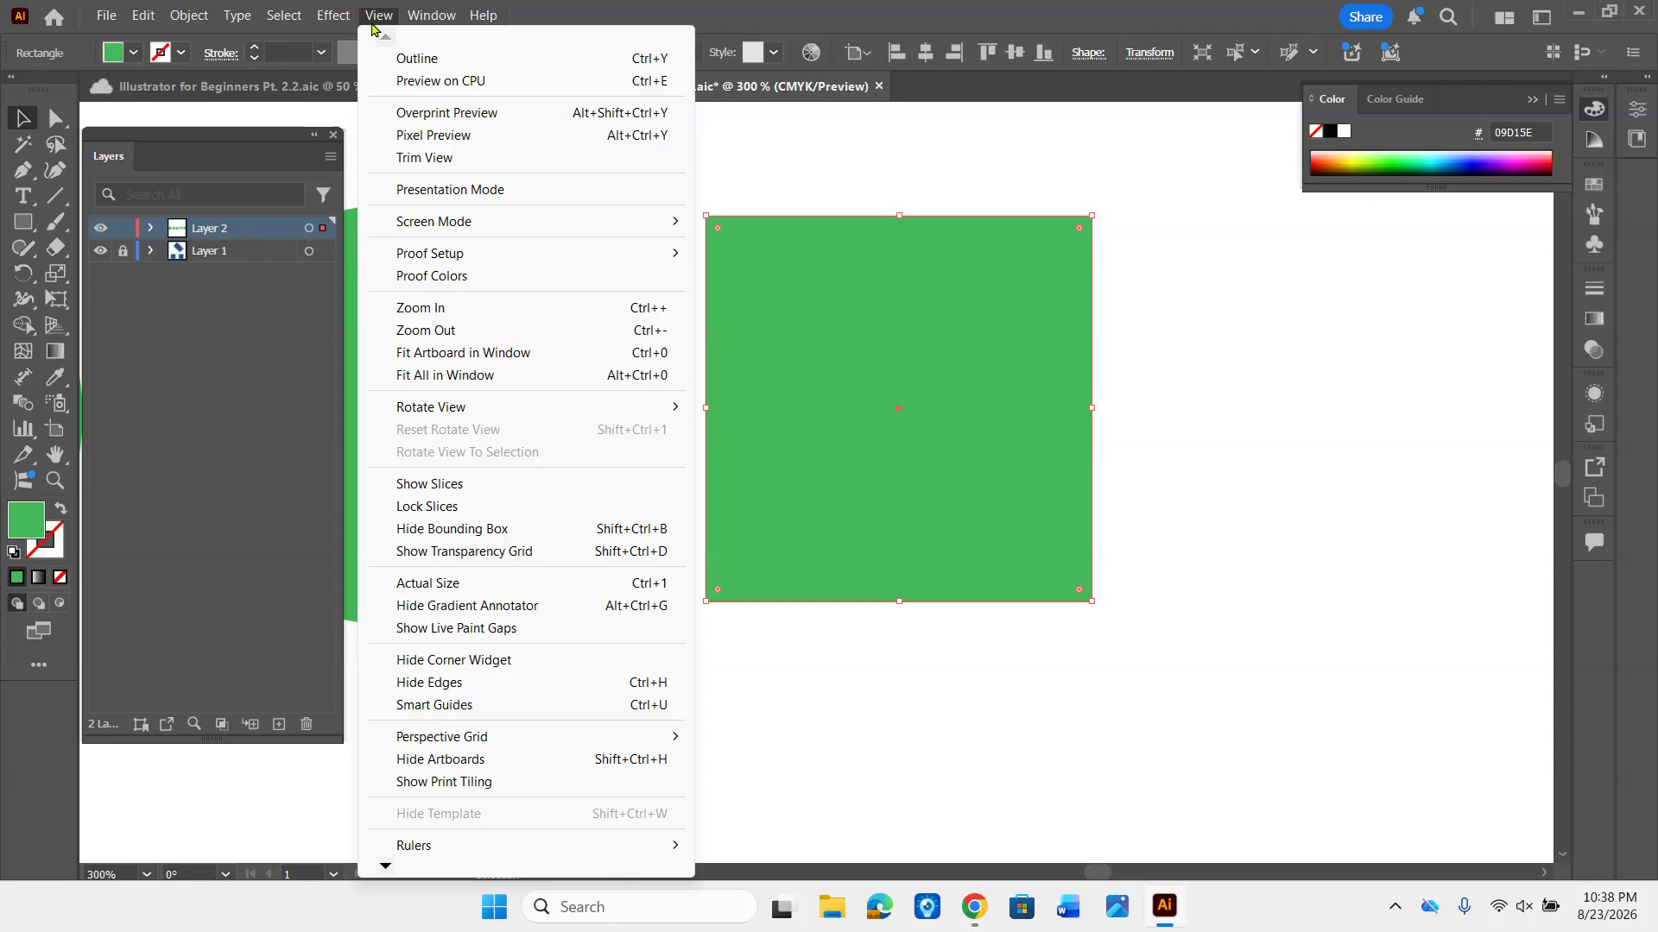
{"action": "left_click", "coordinate": [401, 705]}
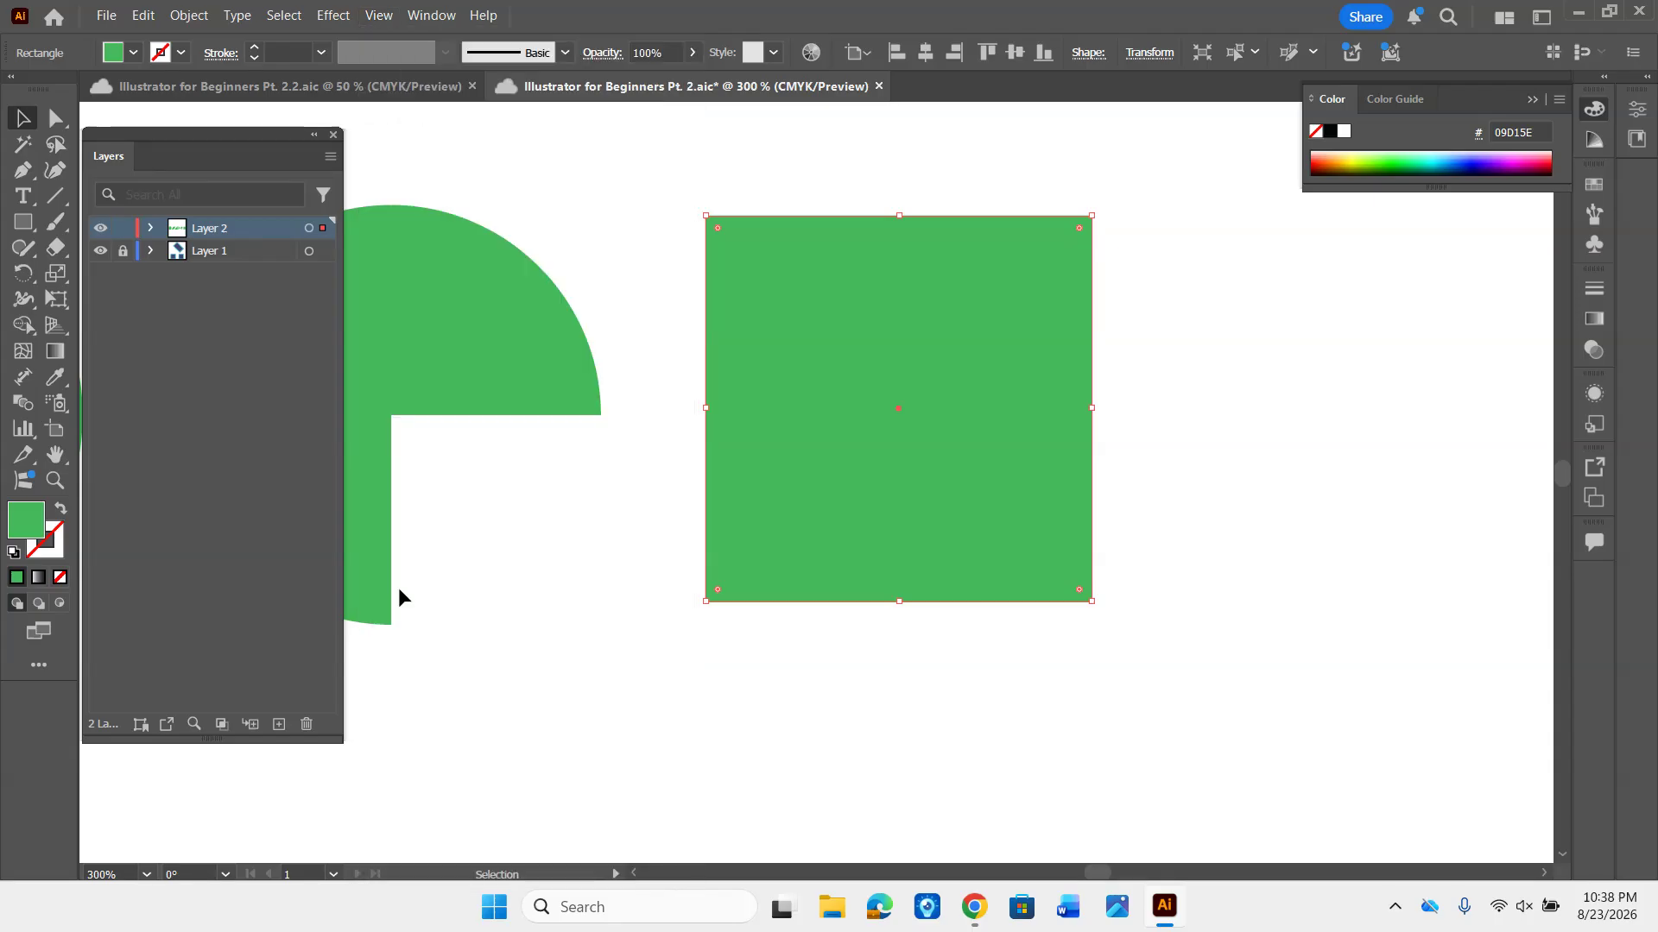
{"action": "left_click", "coordinate": [378, 16]}
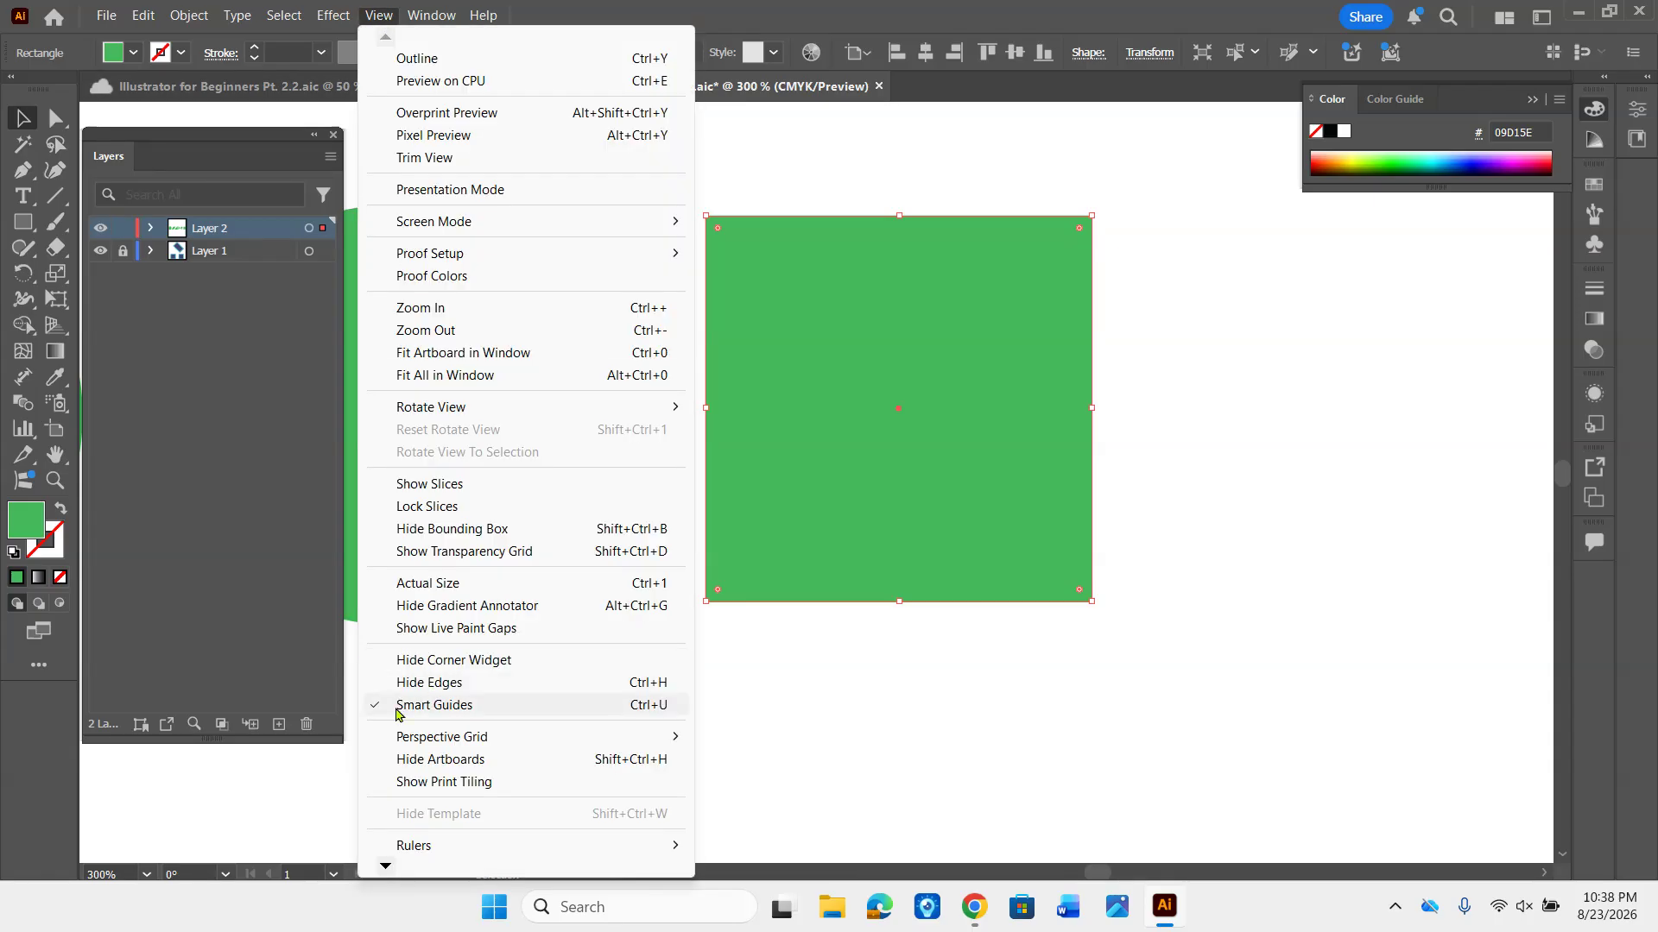
{"action": "left_click", "coordinate": [943, 713]}
{"action": "mouse_move", "coordinate": [919, 549]}
{"action": "left_mouse_down"}
{"action": "mouse_move", "coordinate": [914, 569]}
{"action": "mouse_move", "coordinate": [866, 540]}
{"action": "mouse_move", "coordinate": [892, 547]}
{"action": "left_mouse_up"}
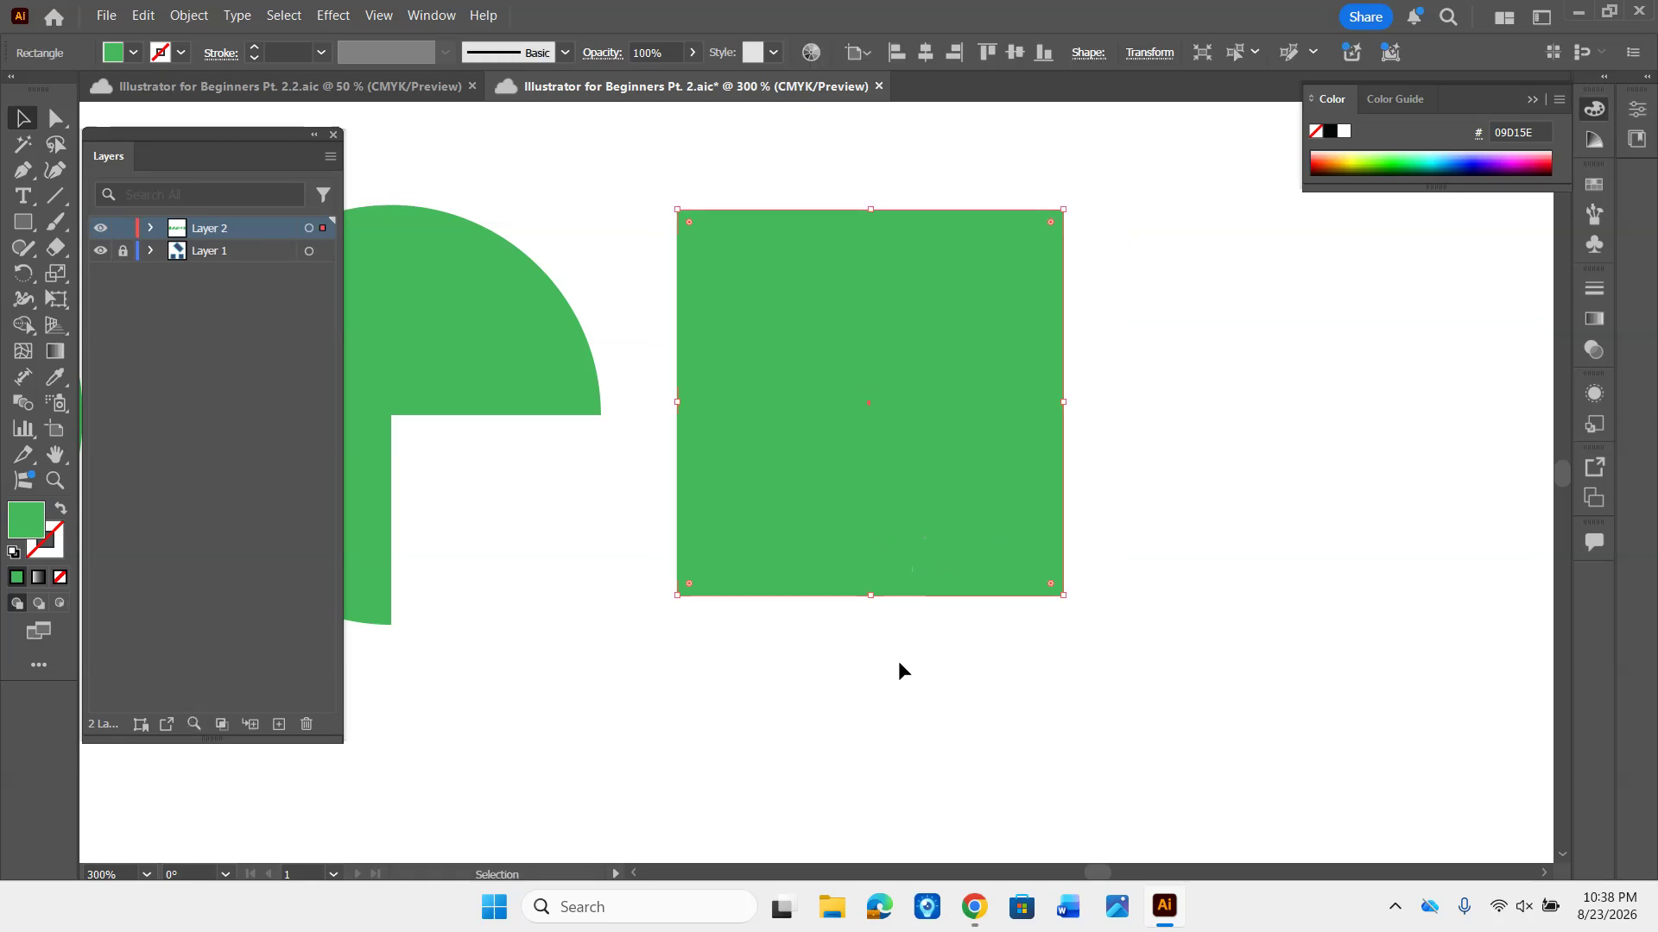
- Add an anchor point with the Pen tool at the midpoint of the square's bottom edge
{"action": "key", "text": "p"}
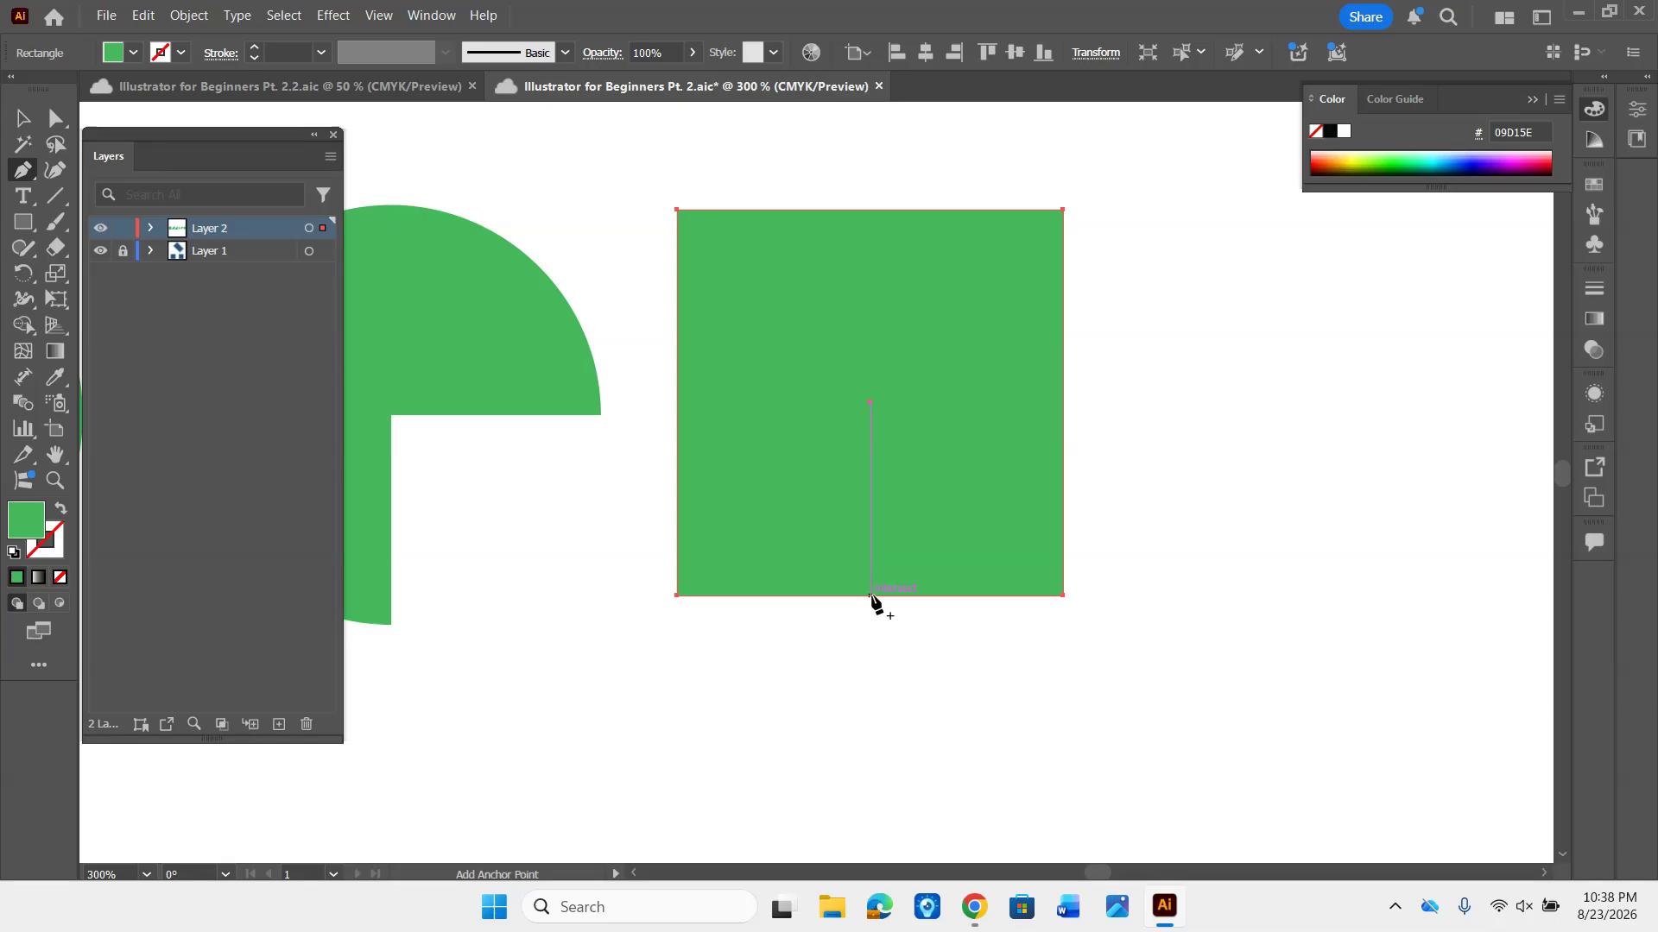
{"action": "left_click", "coordinate": [870, 595]}
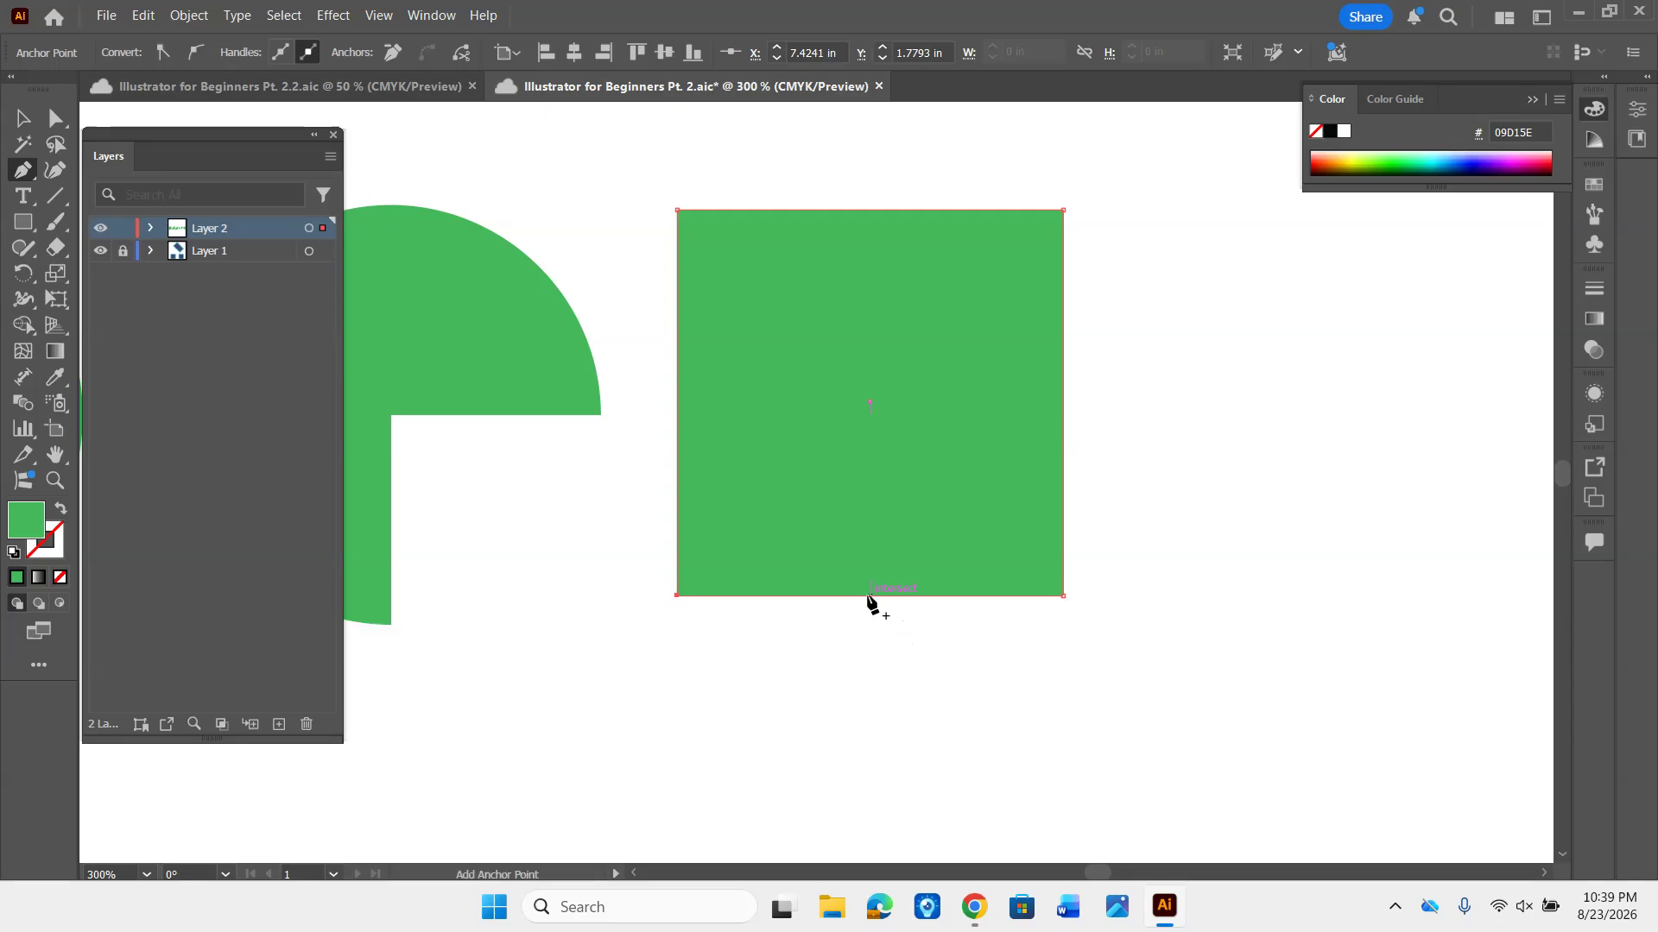
{"action": "left_click", "coordinate": [869, 596]}
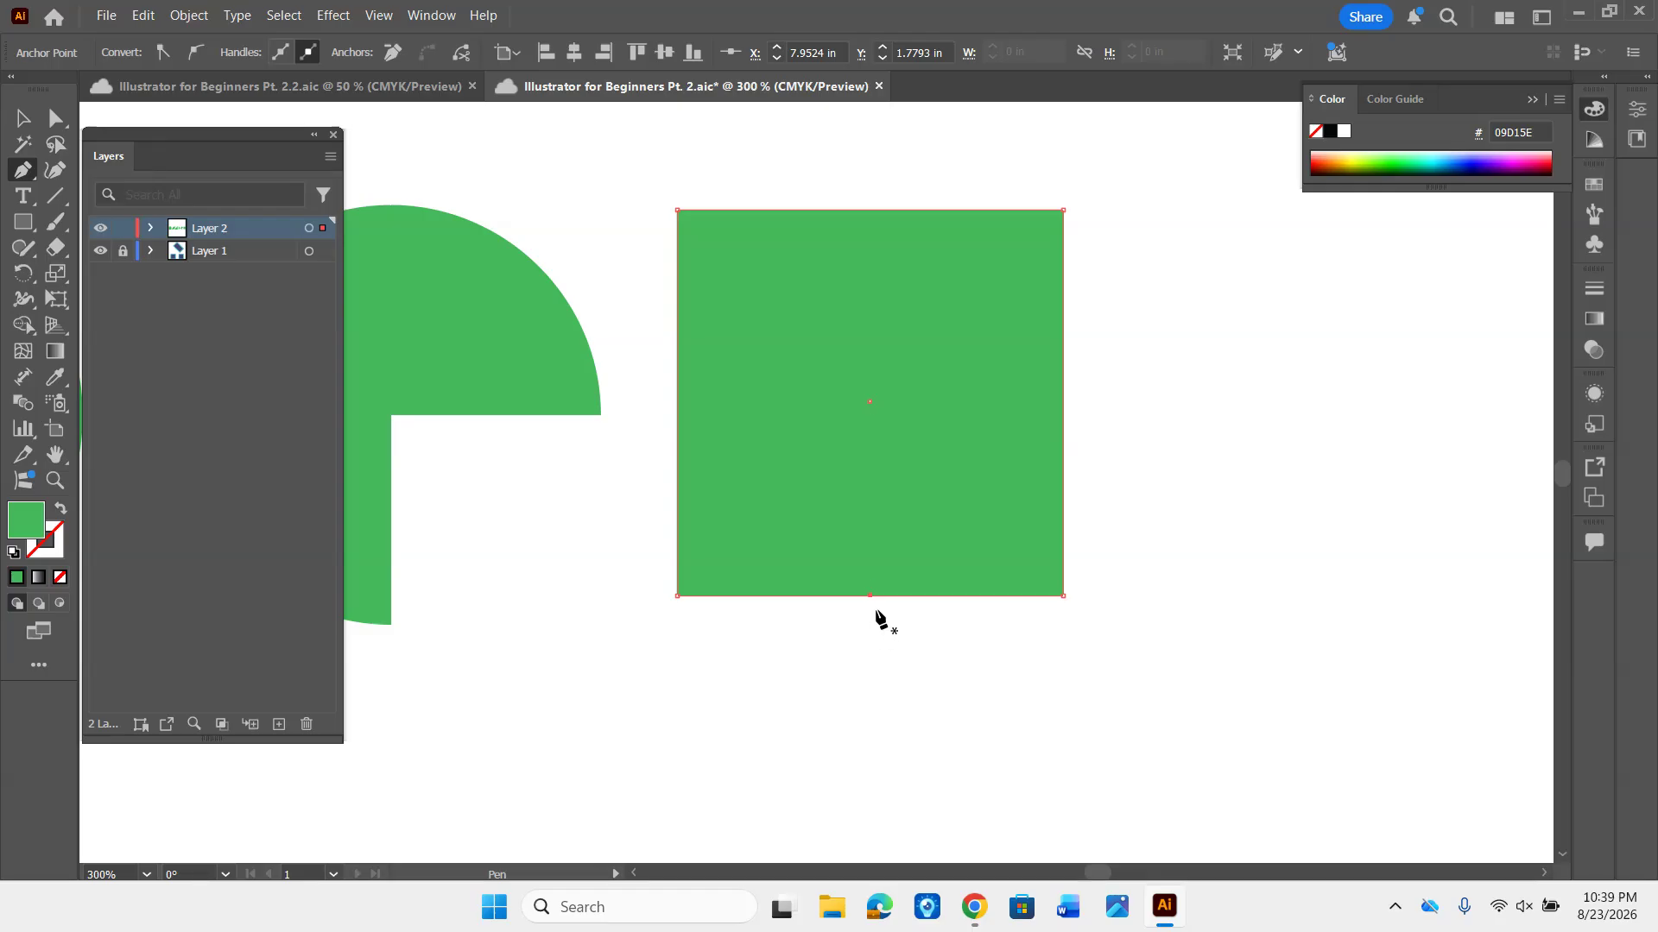
- Move the new bottom-edge anchor point straight down with Direct Selection to about Y 2.20 in, forming a point
{"action": "key", "text": "a"}
{"action": "left_click", "coordinate": [872, 601]}
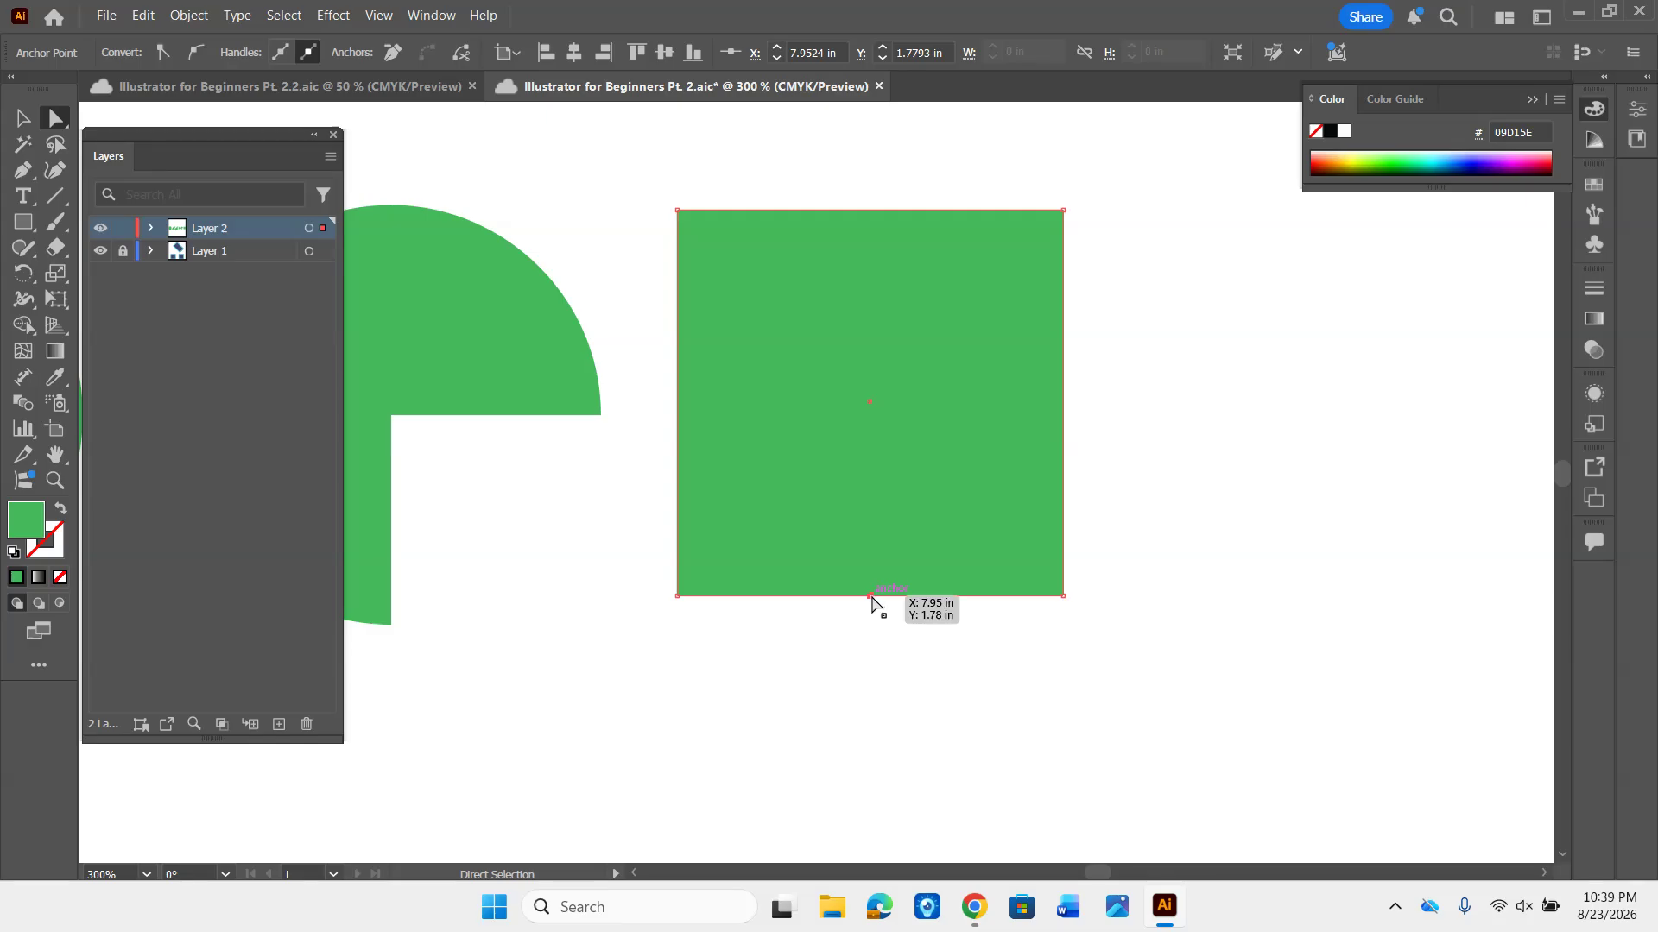
{"action": "left_click_drag", "start_coordinate": [870, 598], "coordinate": [868, 751]}
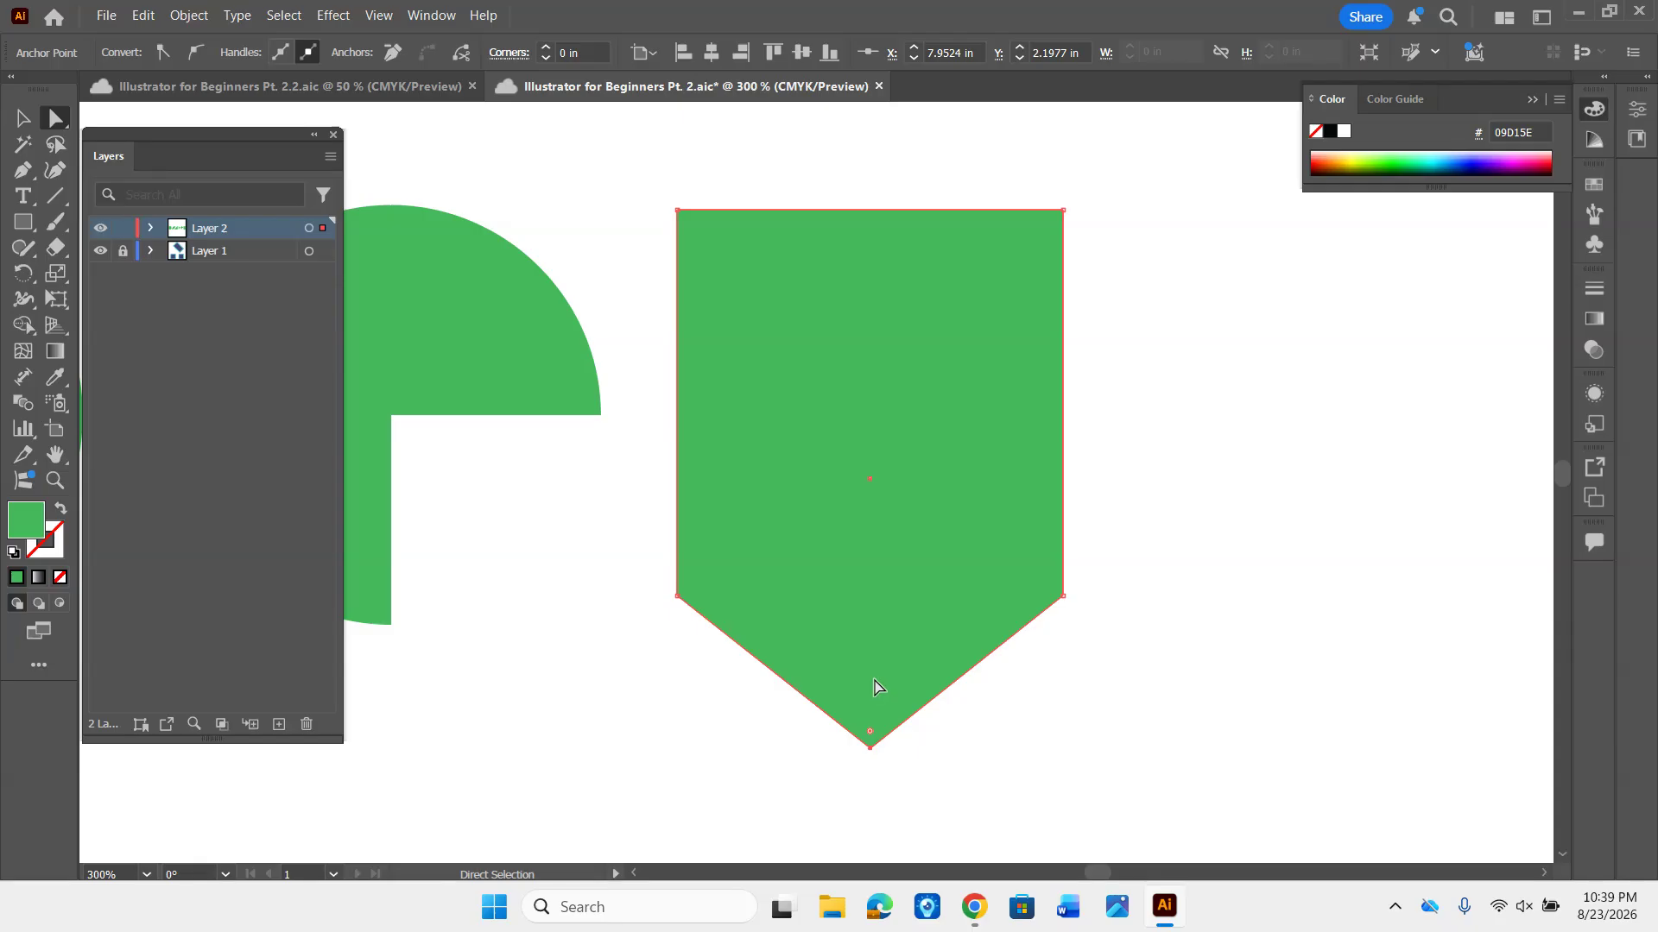
- Select the whole pointed shape, save the document, and round its three lower corners to about 0.31 in
{"action": "left_click", "coordinate": [848, 635]}
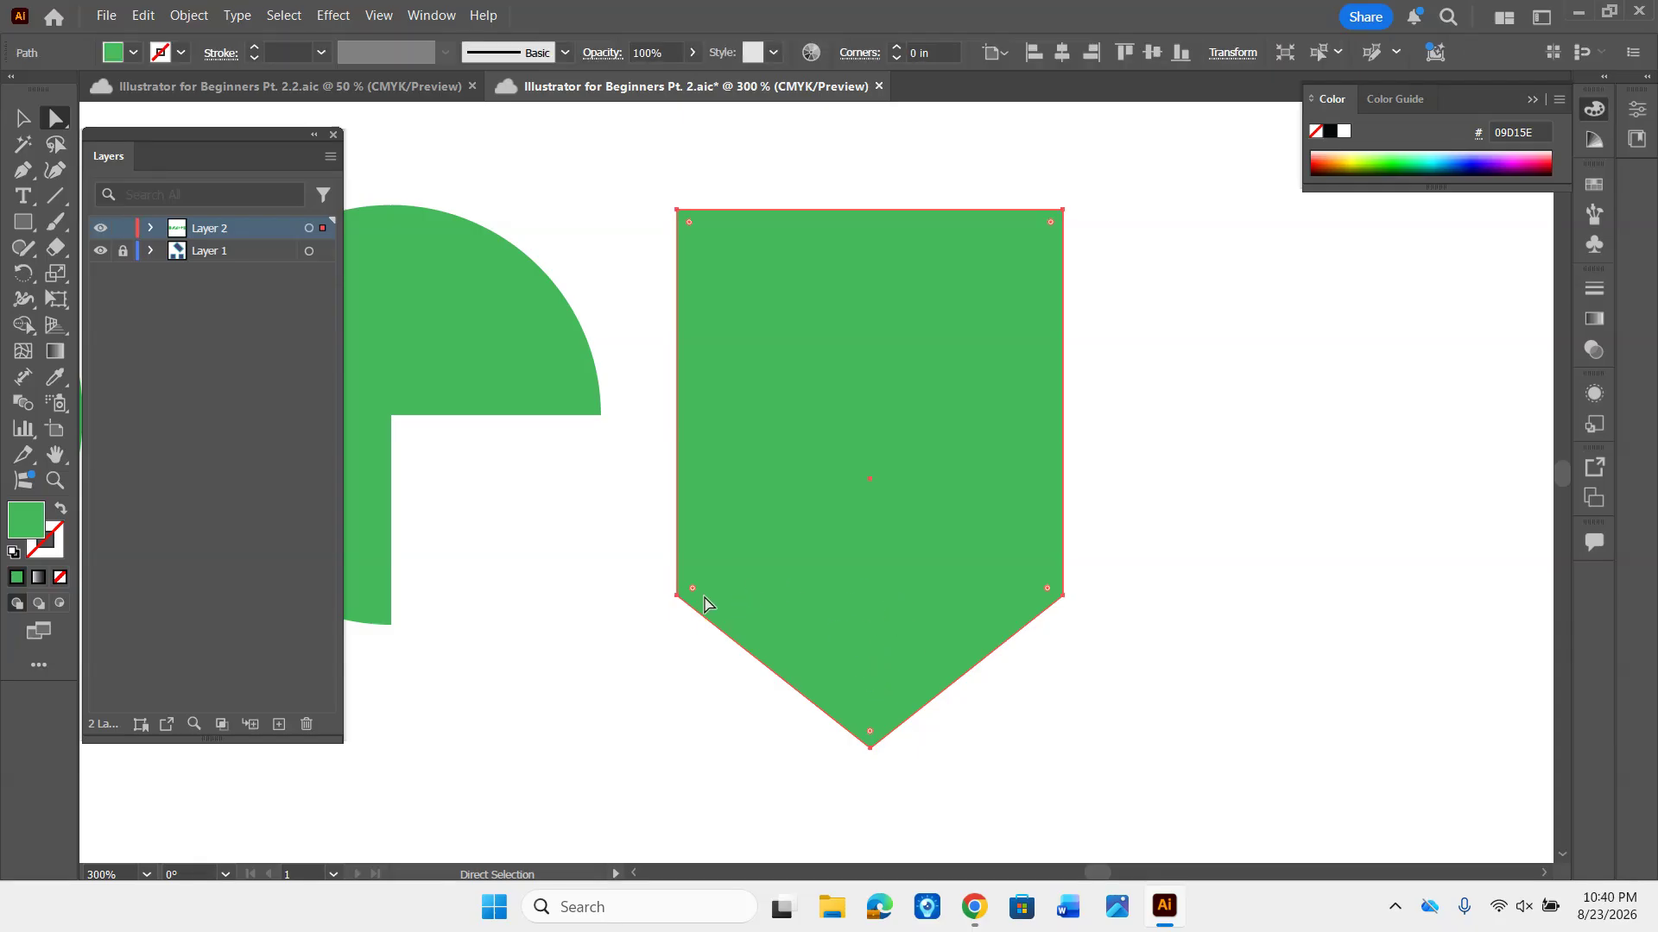
{"action": "key", "text": "ctrl+s"}
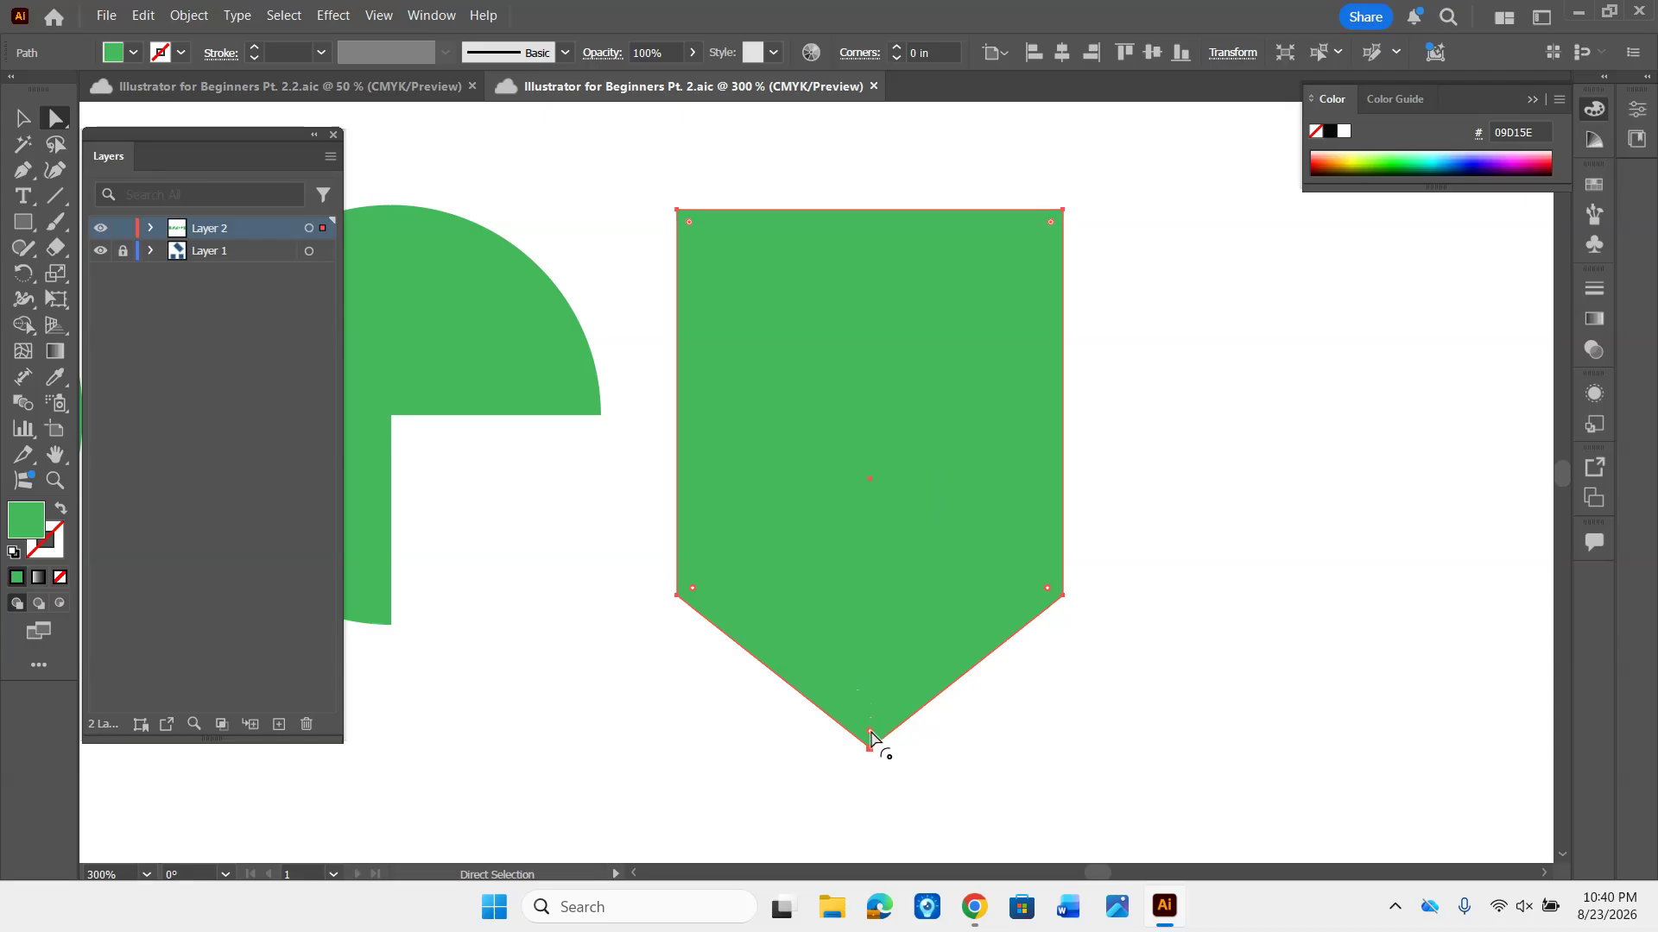
{"action": "left_click_drag", "start_coordinate": [870, 736], "coordinate": [873, 611]}
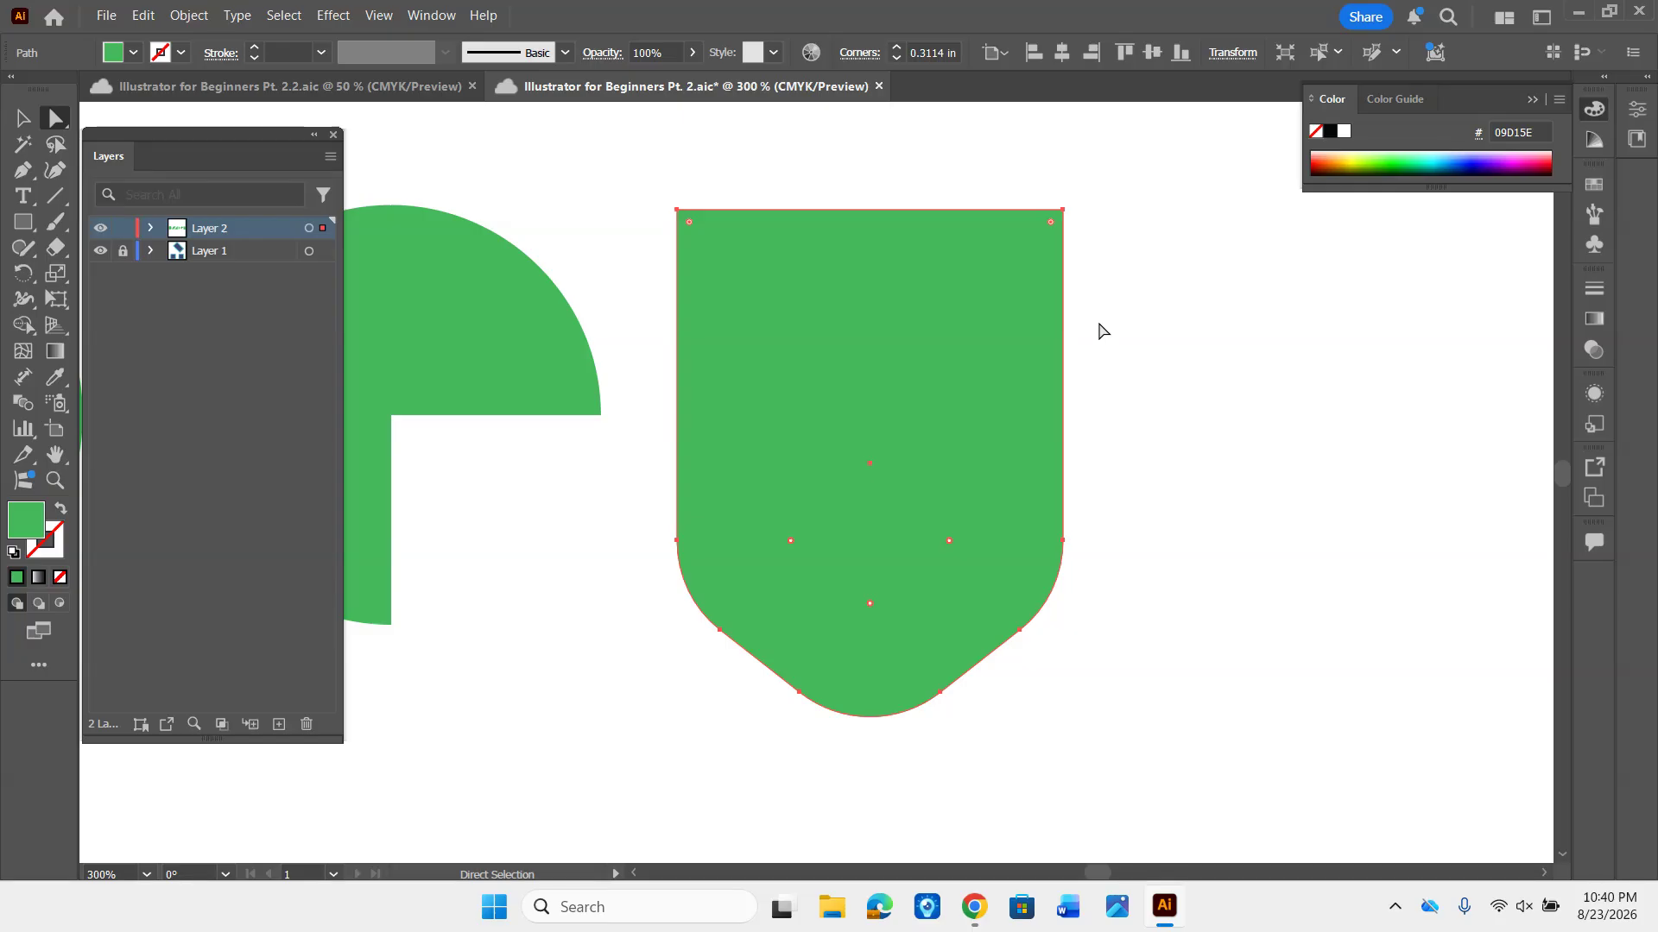
- Round the shape's two upper corners to about 0.53 in so they form a full arch, and deselect it
{"action": "left_click", "coordinate": [1148, 318]}
{"action": "left_click", "coordinate": [854, 352]}
{"action": "left_click_drag", "start_coordinate": [1051, 226], "coordinate": [922, 534]}
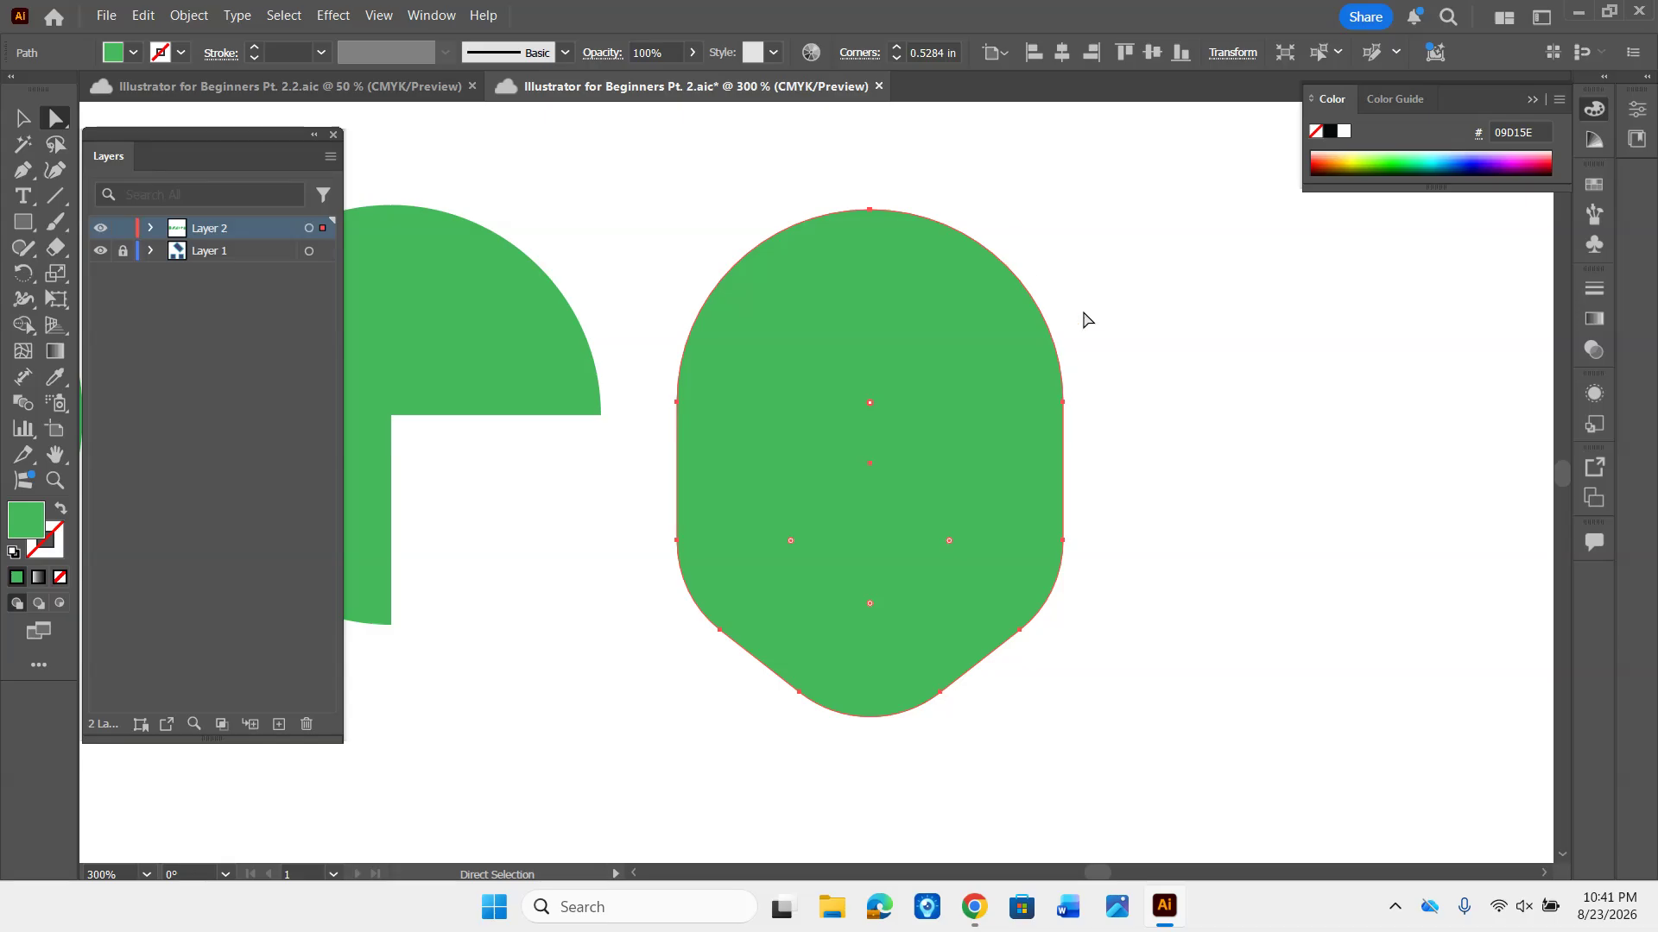
{"action": "left_click", "coordinate": [1127, 305]}
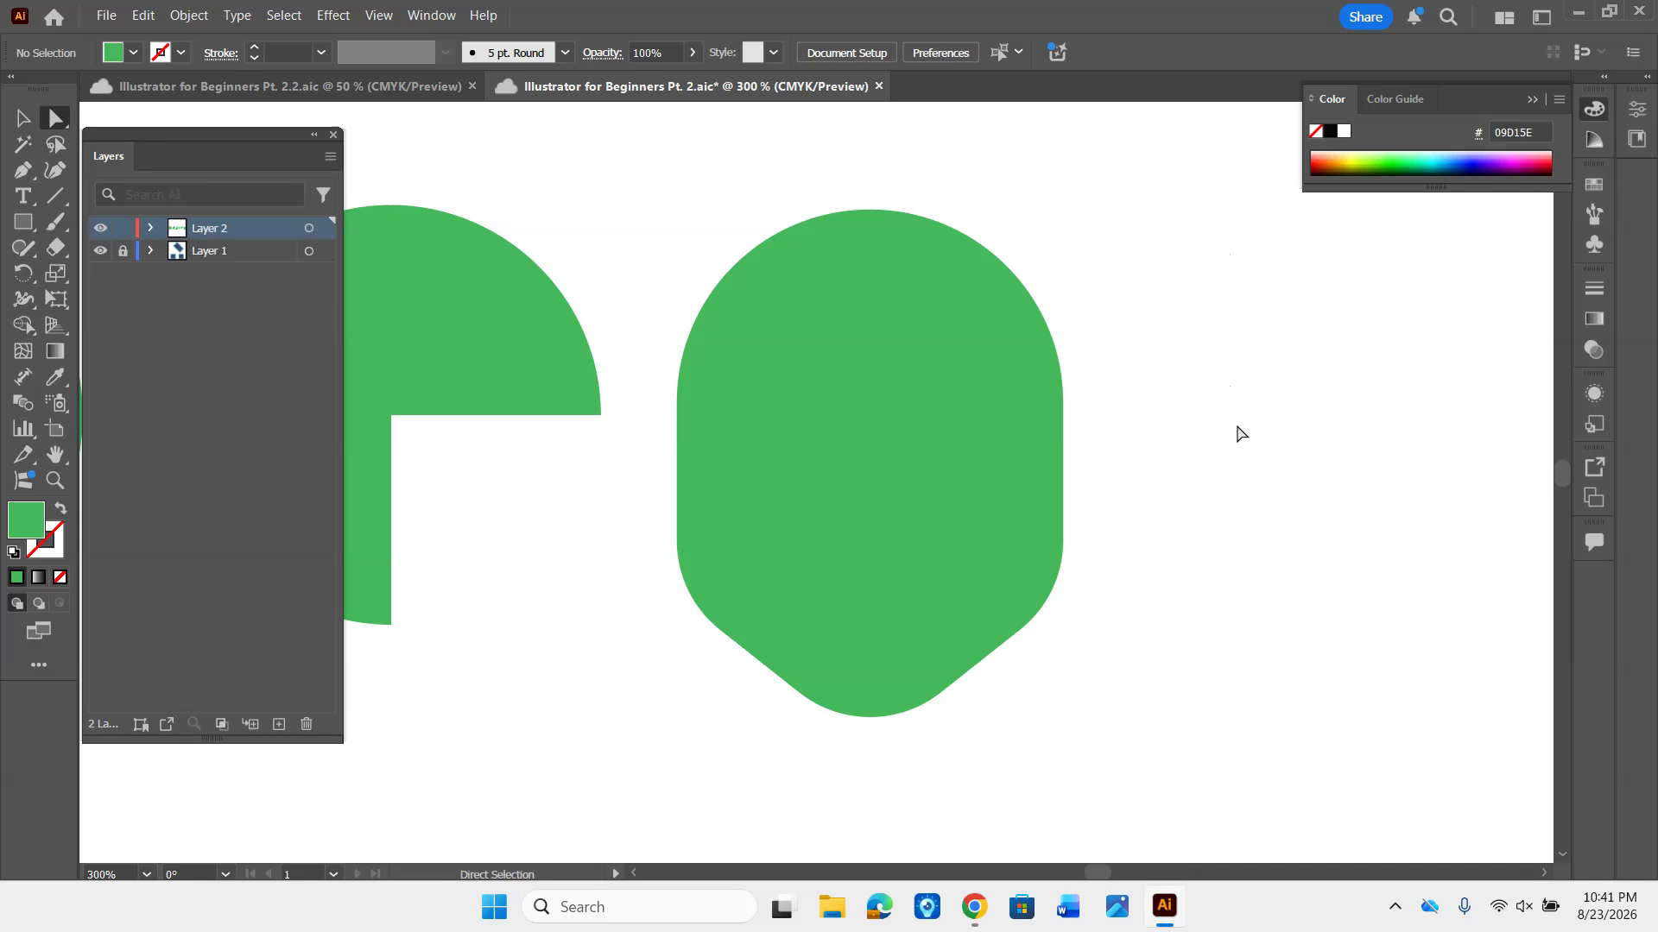
- Draw a green circle with the Ellipse tool to the right of the rounded shape and move it slightly toward that shape
{"action": "left_click_drag", "start_coordinate": [1228, 432], "coordinate": [878, 418]}
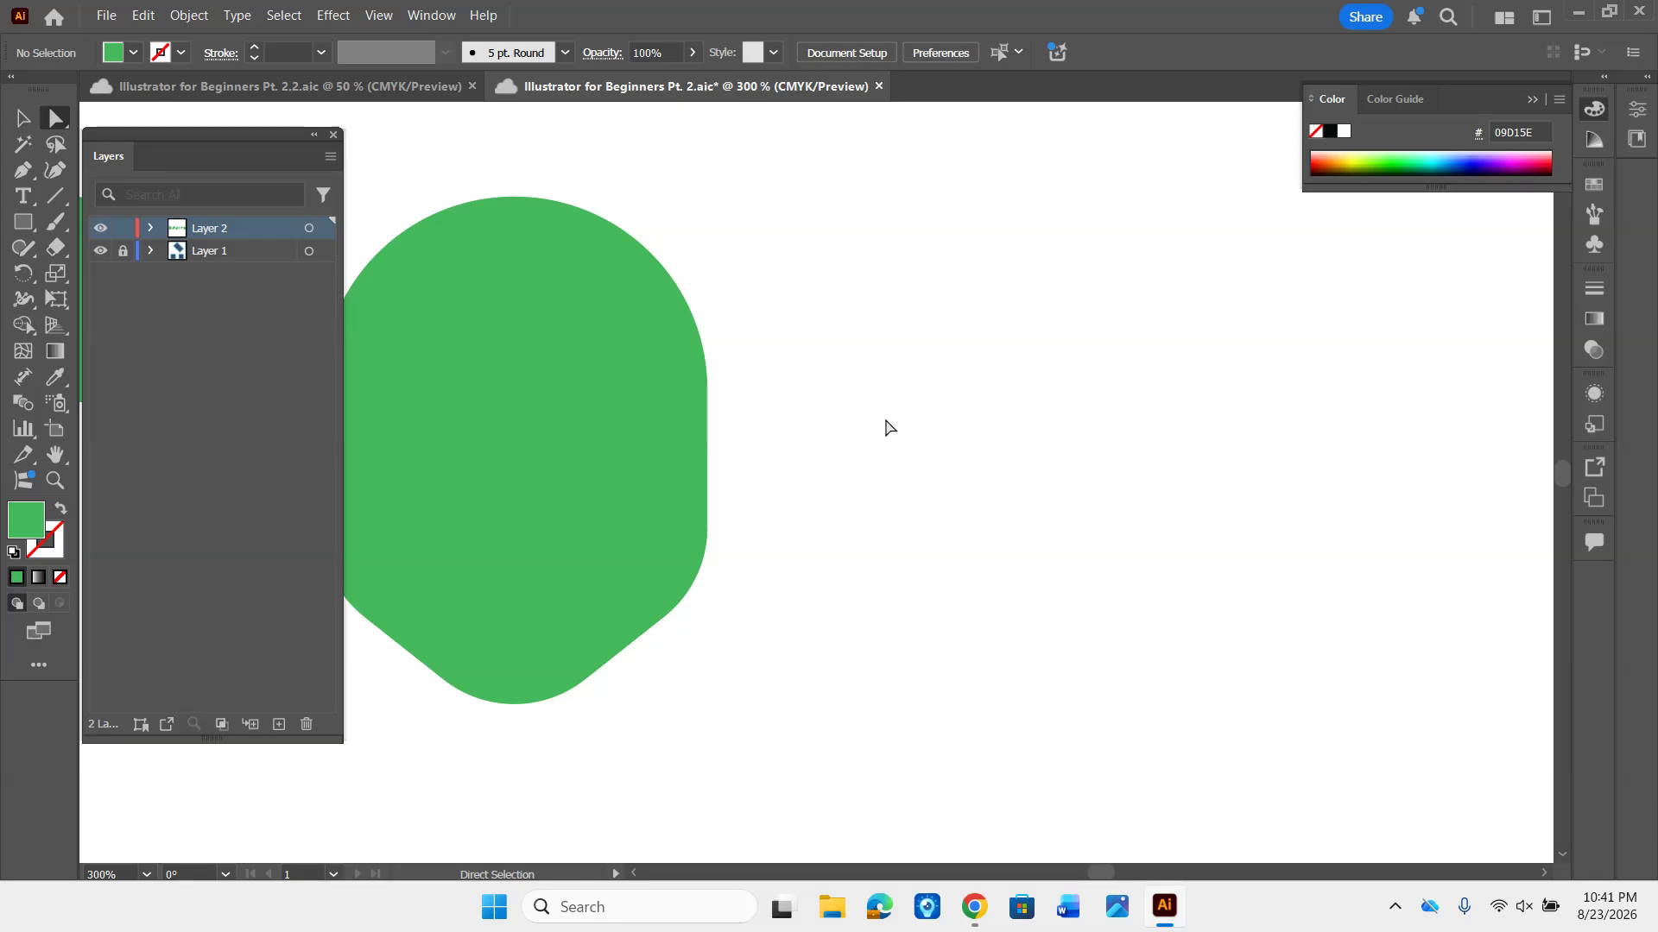
{"action": "key", "text": "space"}
{"action": "left_click_drag", "start_coordinate": [886, 422], "coordinate": [805, 441]}
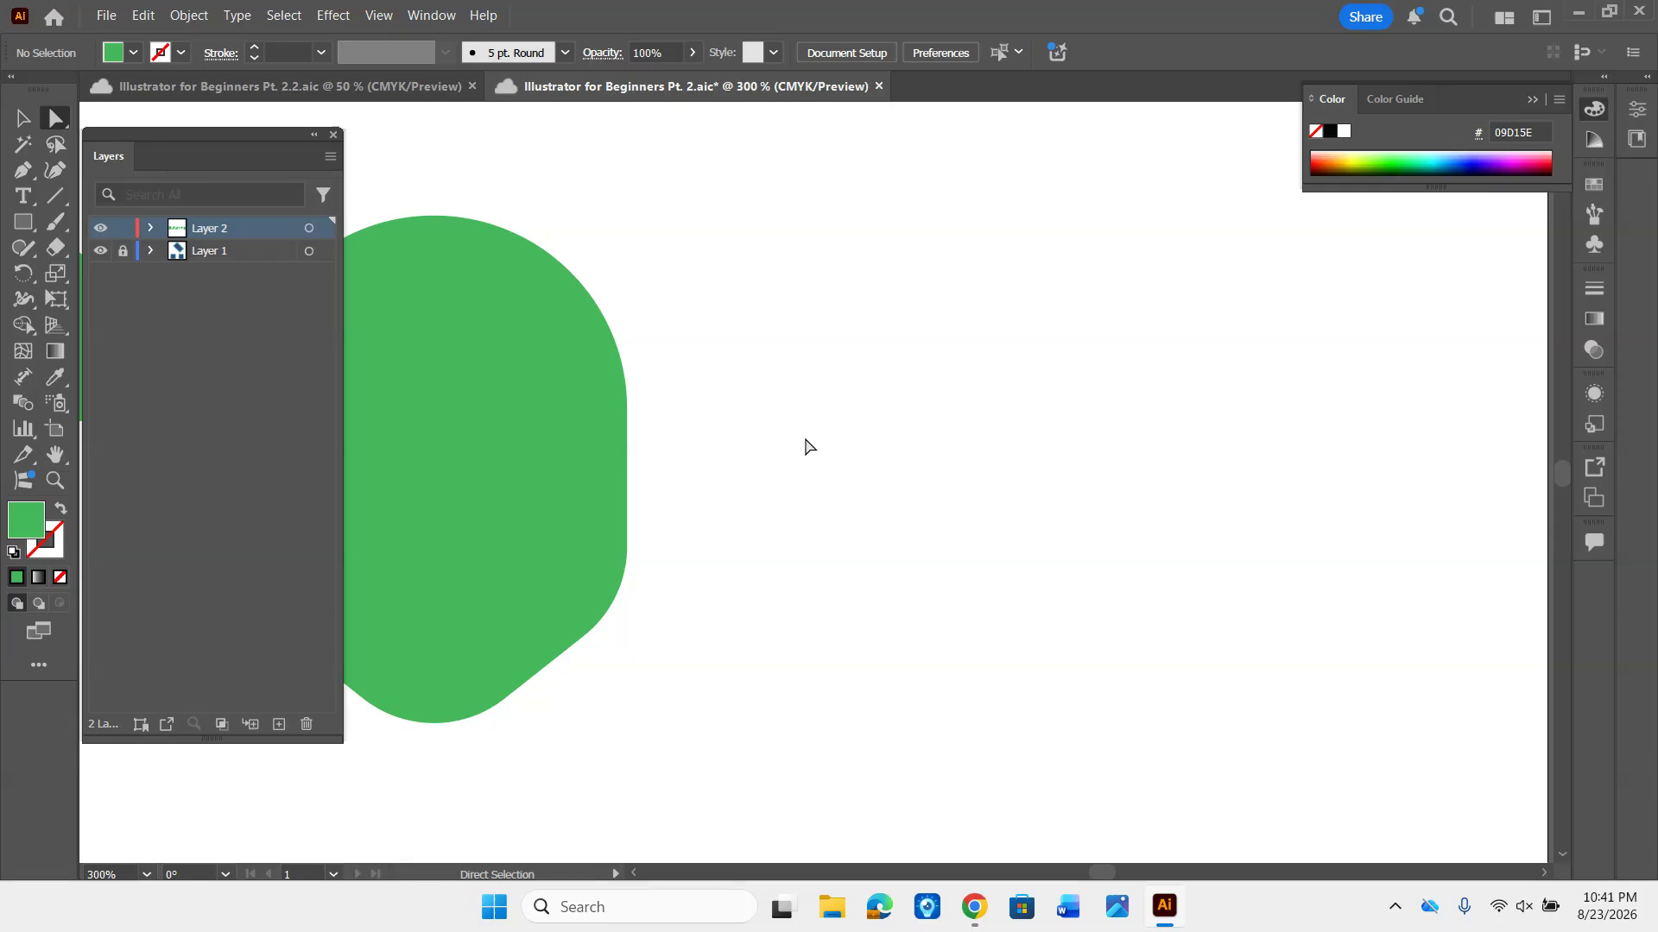
{"action": "key", "text": "l"}
{"action": "mouse_move", "coordinate": [810, 280]}
{"action": "left_mouse_down"}
{"action": "mouse_move", "coordinate": [888, 426]}
{"action": "mouse_move", "coordinate": [1156, 713]}
{"action": "mouse_move", "coordinate": [1155, 663]}
{"action": "left_mouse_up"}
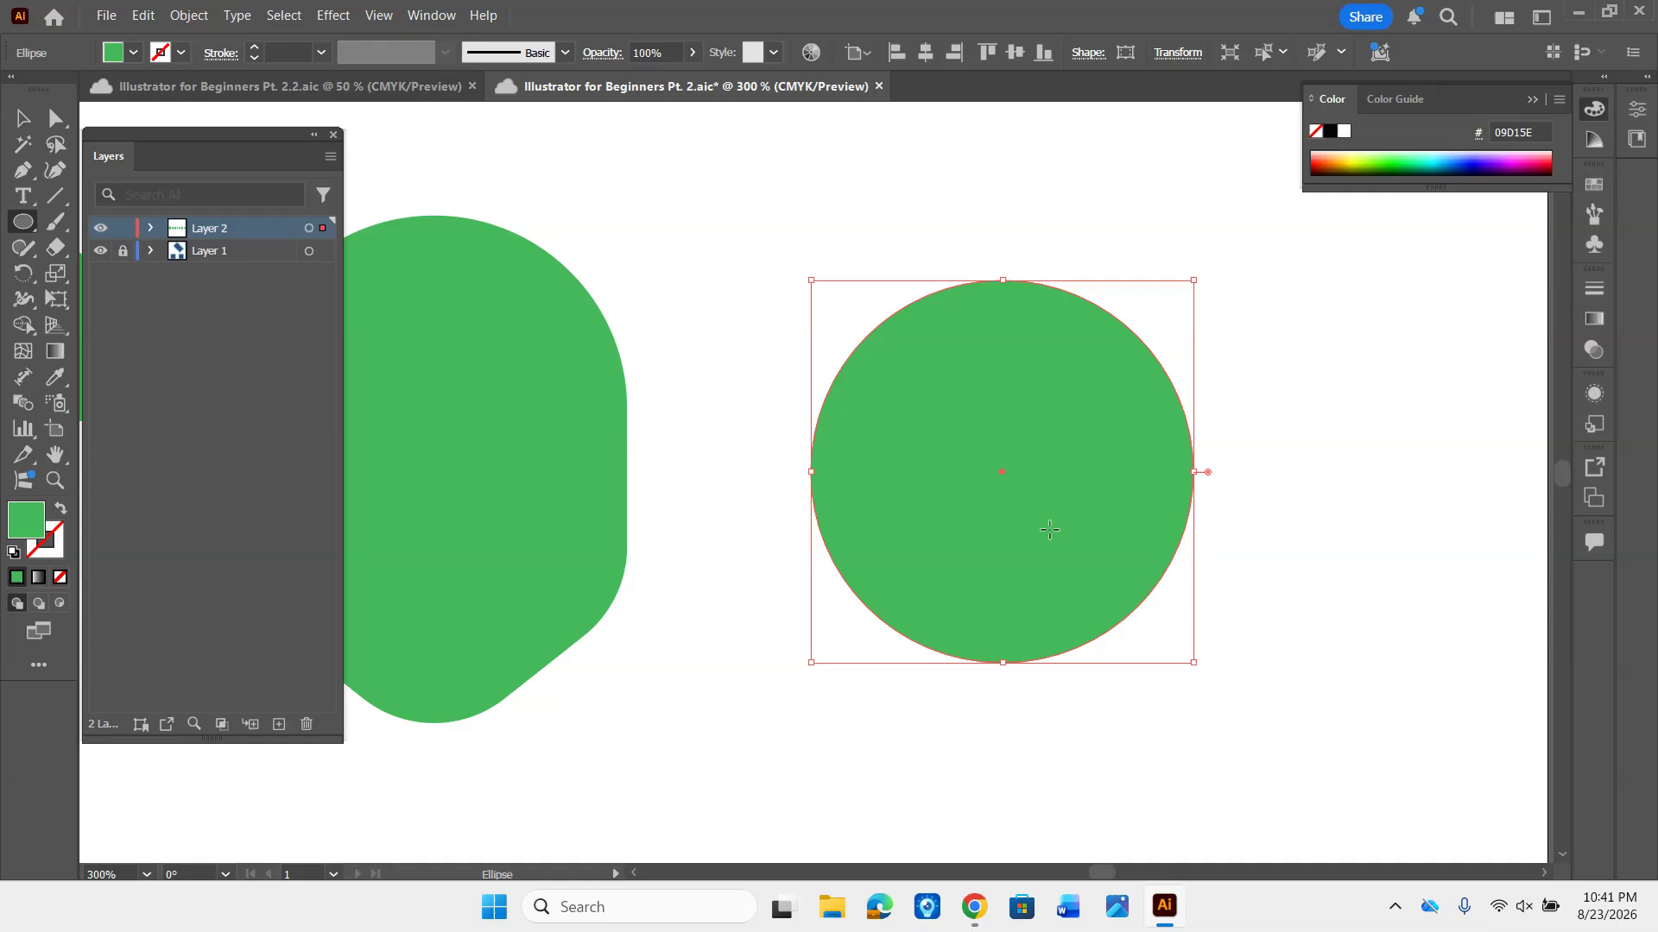
{"action": "key", "text": "v"}
{"action": "left_click_drag", "start_coordinate": [1047, 514], "coordinate": [993, 500]}
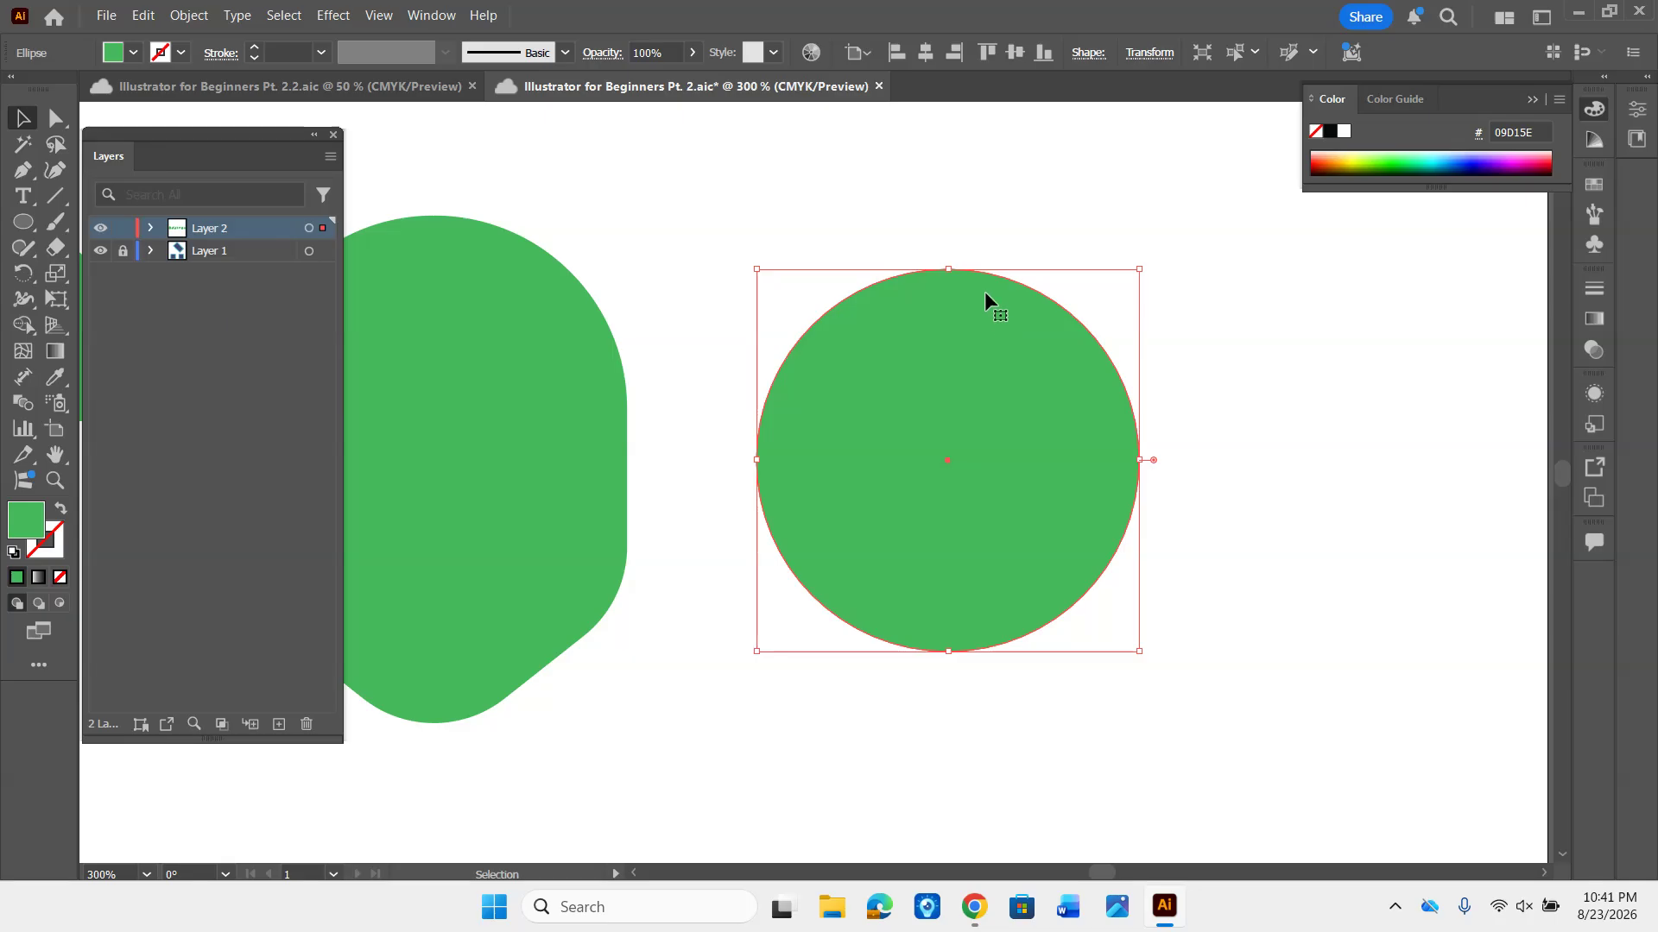
- Select the circle's top anchor point with Direct Selection and lengthen its left handle outward to bulge the upper-left curve
{"action": "key", "text": "a"}
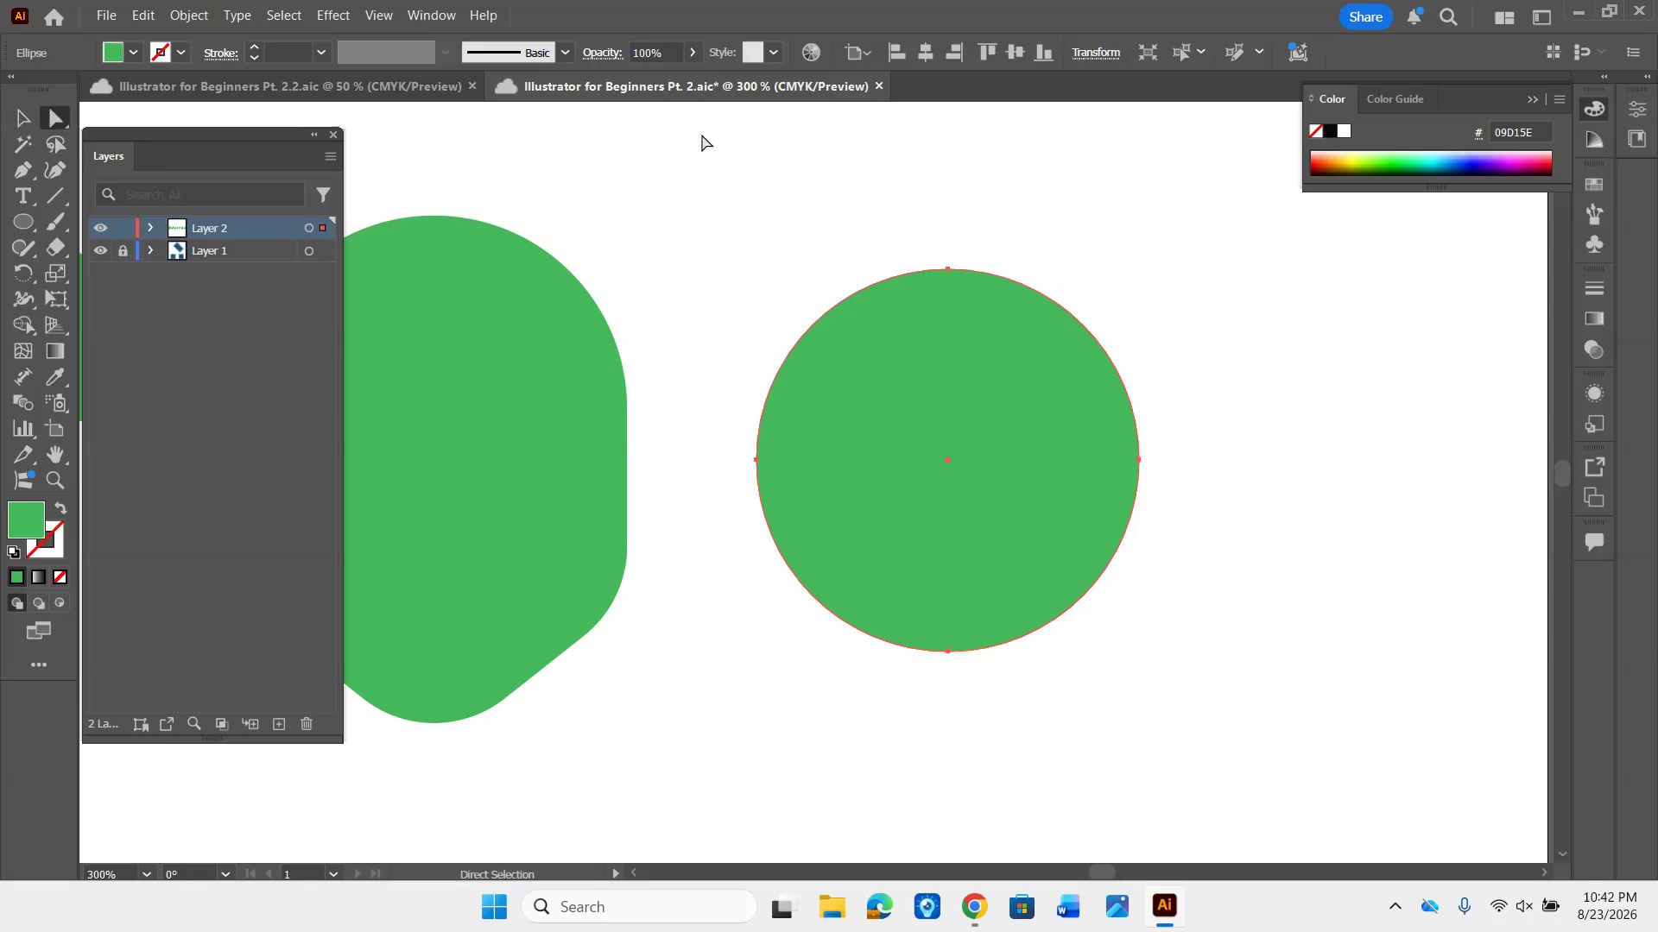
{"action": "left_click", "coordinate": [947, 273]}
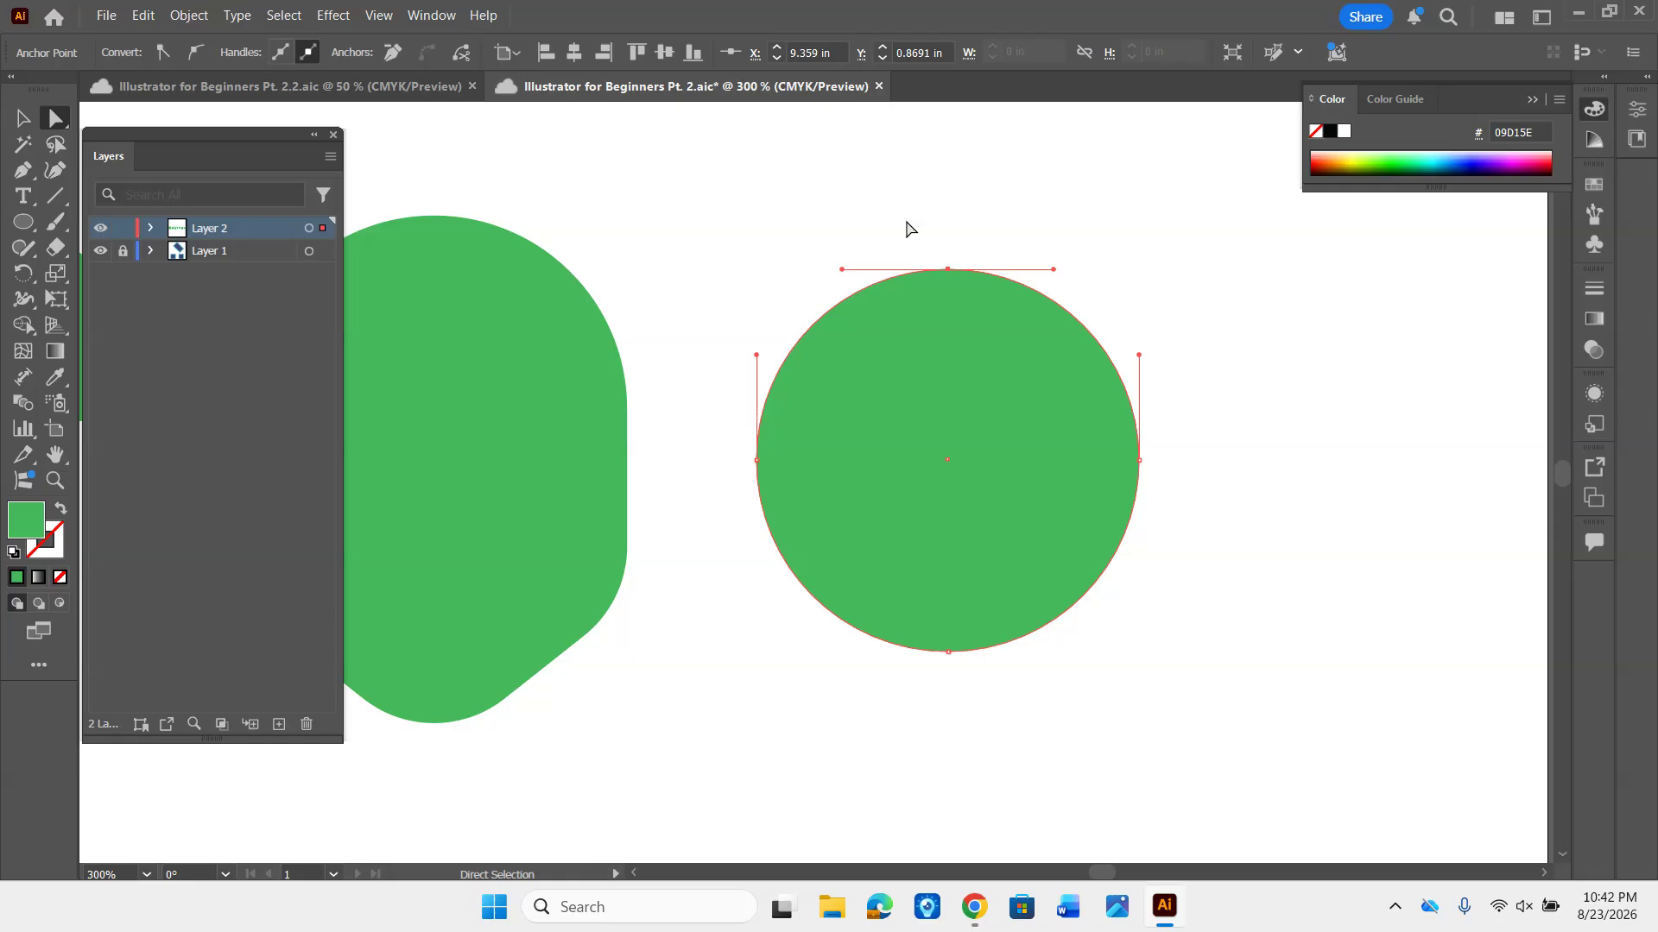
{"action": "left_click_drag", "start_coordinate": [841, 270], "coordinate": [756, 276]}
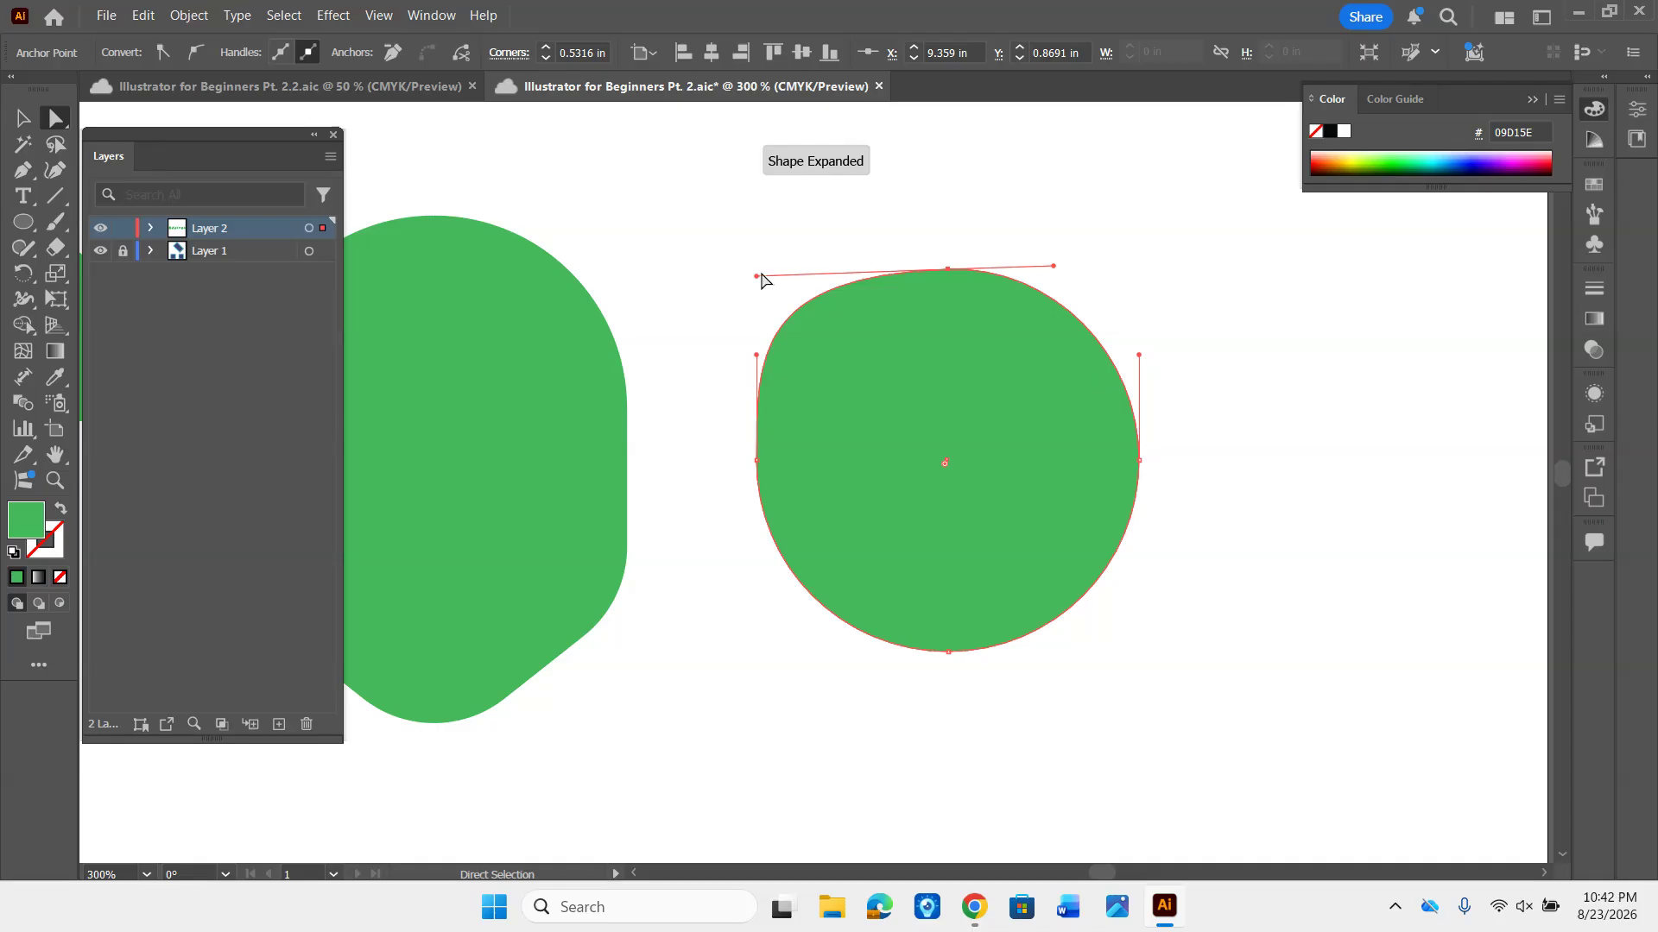
{"action": "mouse_move", "coordinate": [756, 276]}
{"action": "left_mouse_down"}
{"action": "mouse_move", "coordinate": [777, 211]}
{"action": "mouse_move", "coordinate": [776, 297]}
{"action": "mouse_move", "coordinate": [780, 266]}
{"action": "left_mouse_up"}
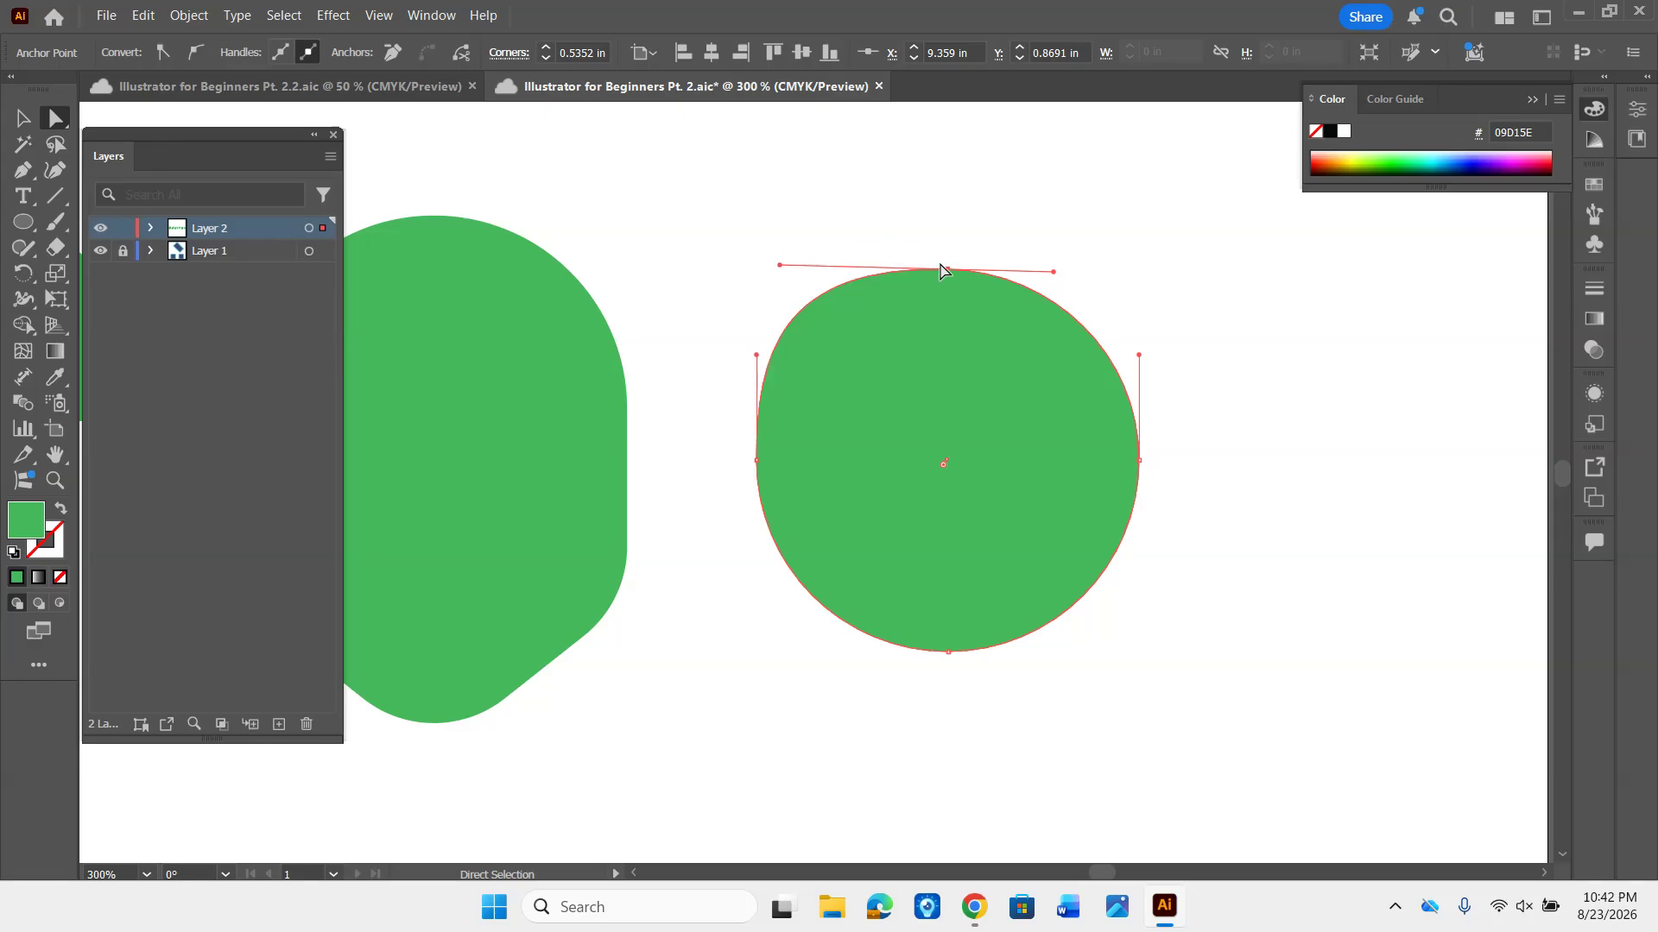
- Move the circle's top anchor point up and to the left, reshape both its handles into an irregular blob, and deselect it
{"action": "left_click_drag", "start_coordinate": [949, 273], "coordinate": [864, 176]}
{"action": "left_click_drag", "start_coordinate": [966, 177], "coordinate": [941, 325]}
{"action": "left_click_drag", "start_coordinate": [862, 176], "coordinate": [881, 252]}
{"action": "left_click", "coordinate": [1239, 333]}
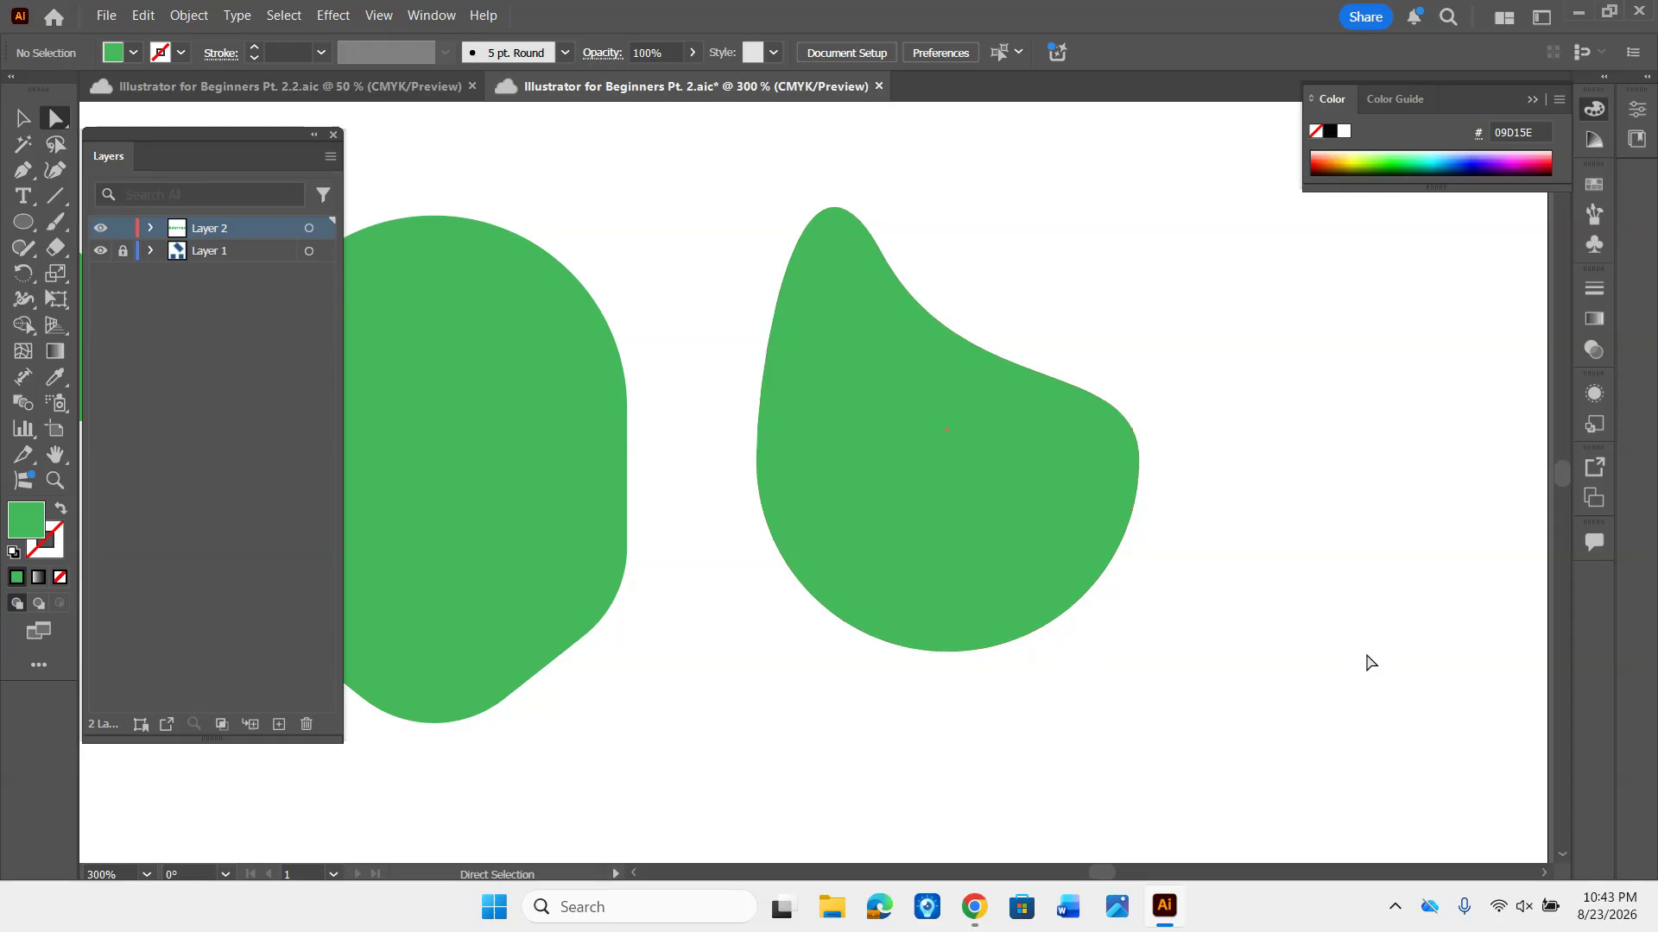
- Tear off the shape tools as a floating panel, place it over the blank area below the green row, and close it
{"action": "key", "text": "ctrl+1"}
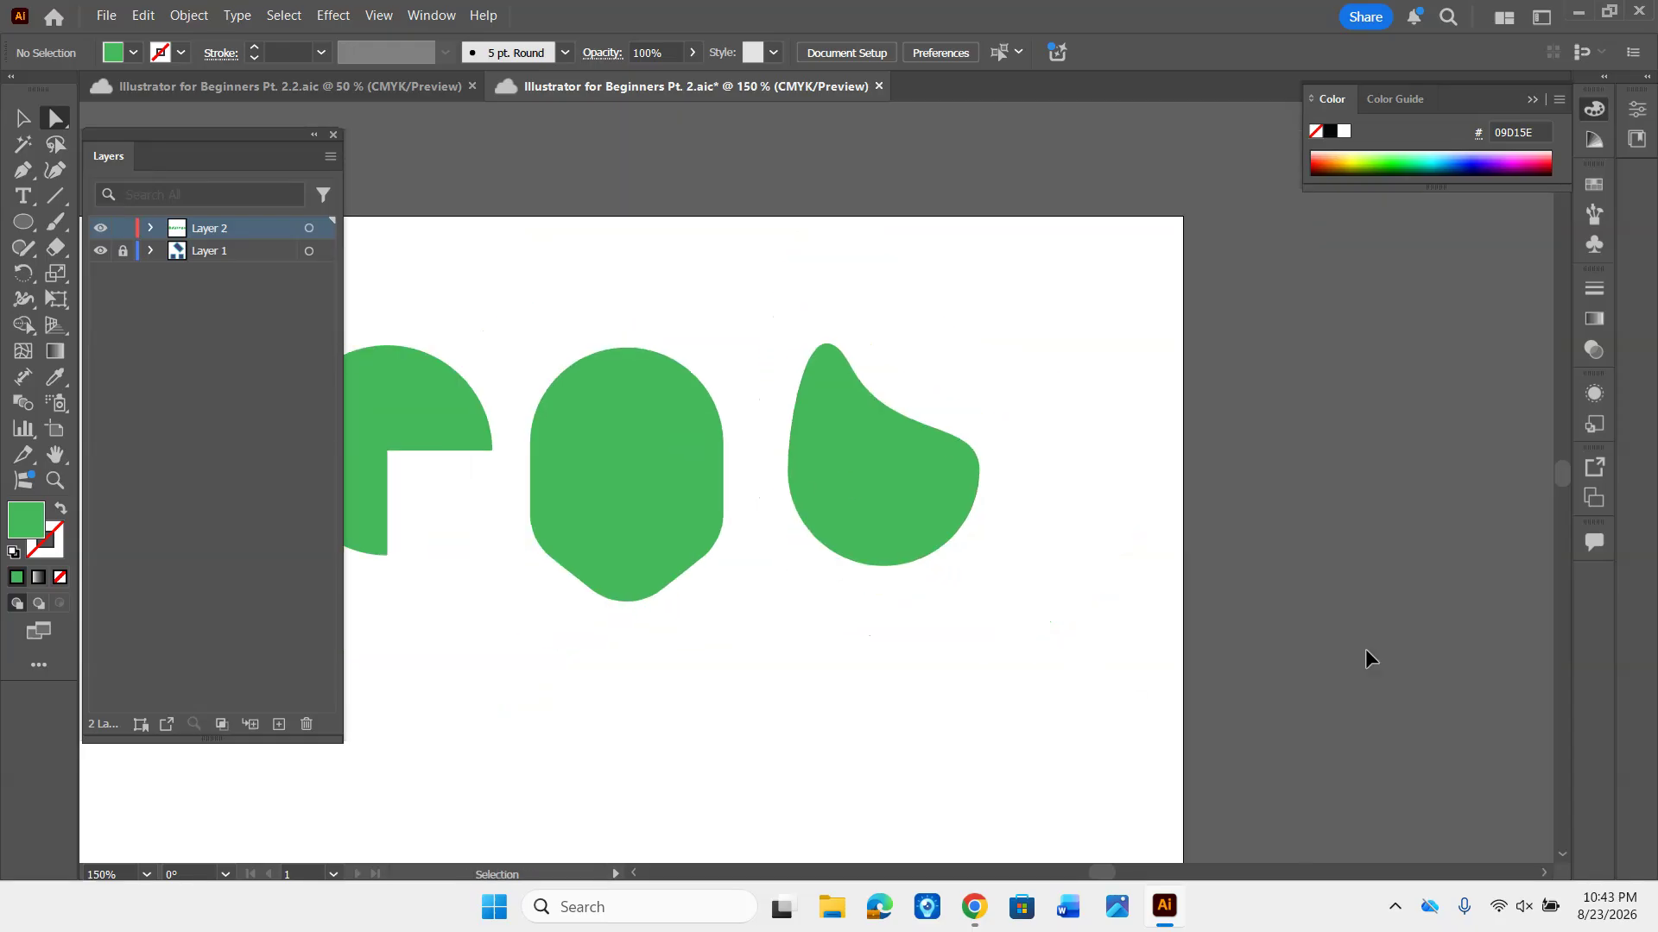
{"action": "left_click_drag", "start_coordinate": [836, 619], "coordinate": [1465, 389]}
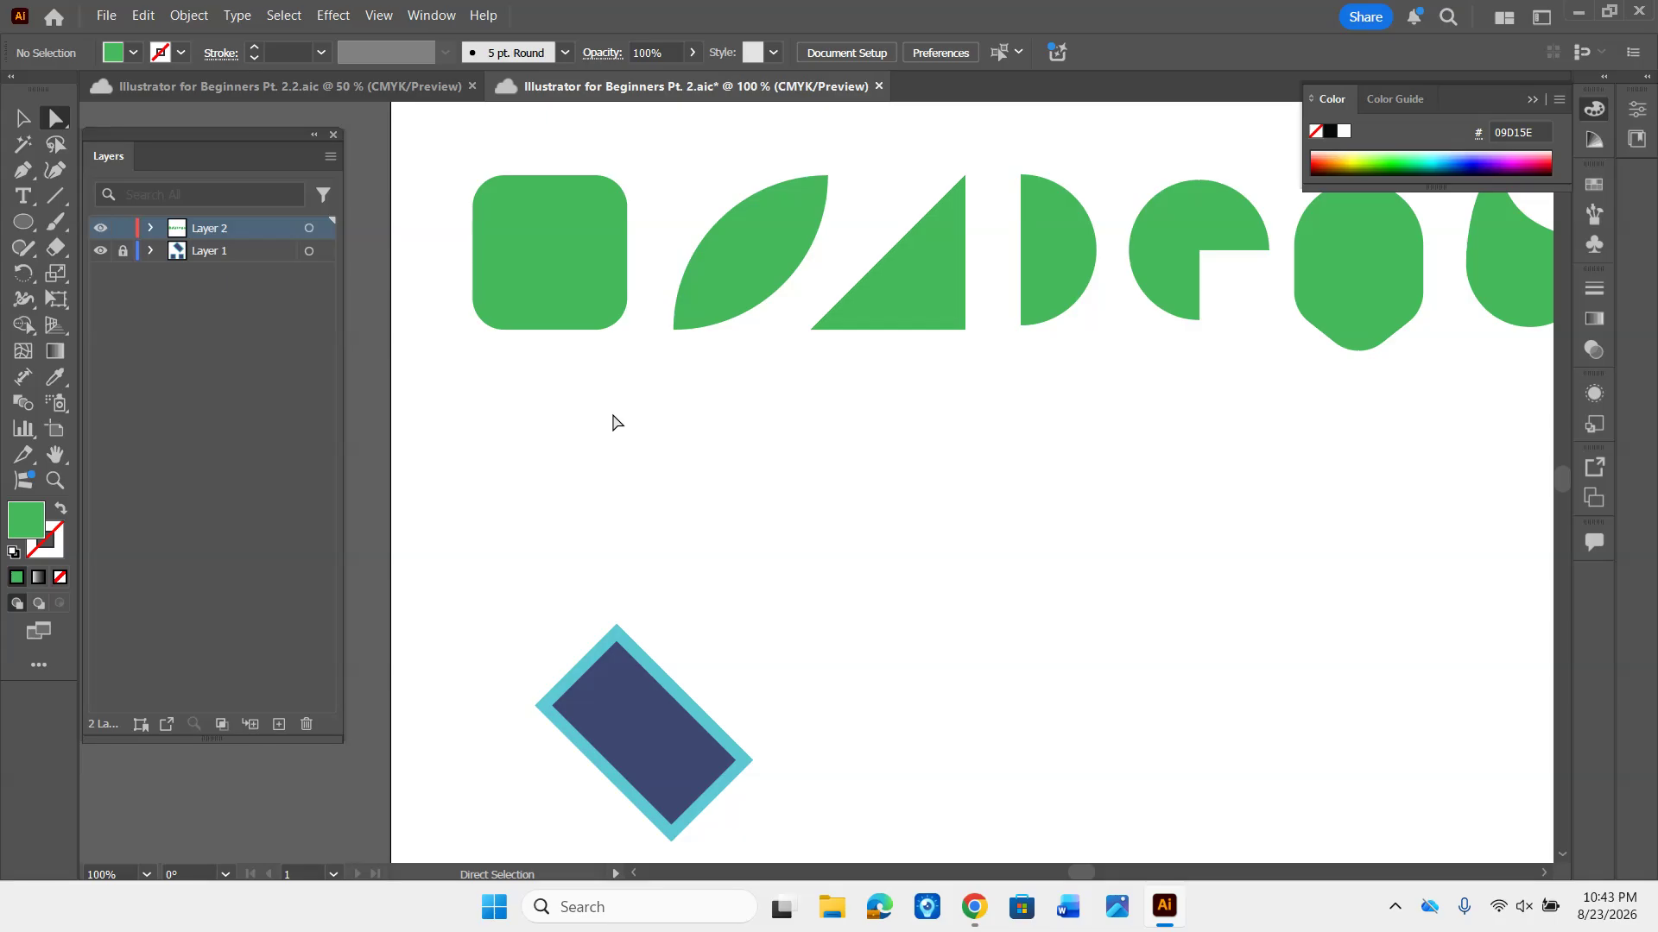
{"action": "left_click_drag", "start_coordinate": [559, 415], "coordinate": [585, 406]}
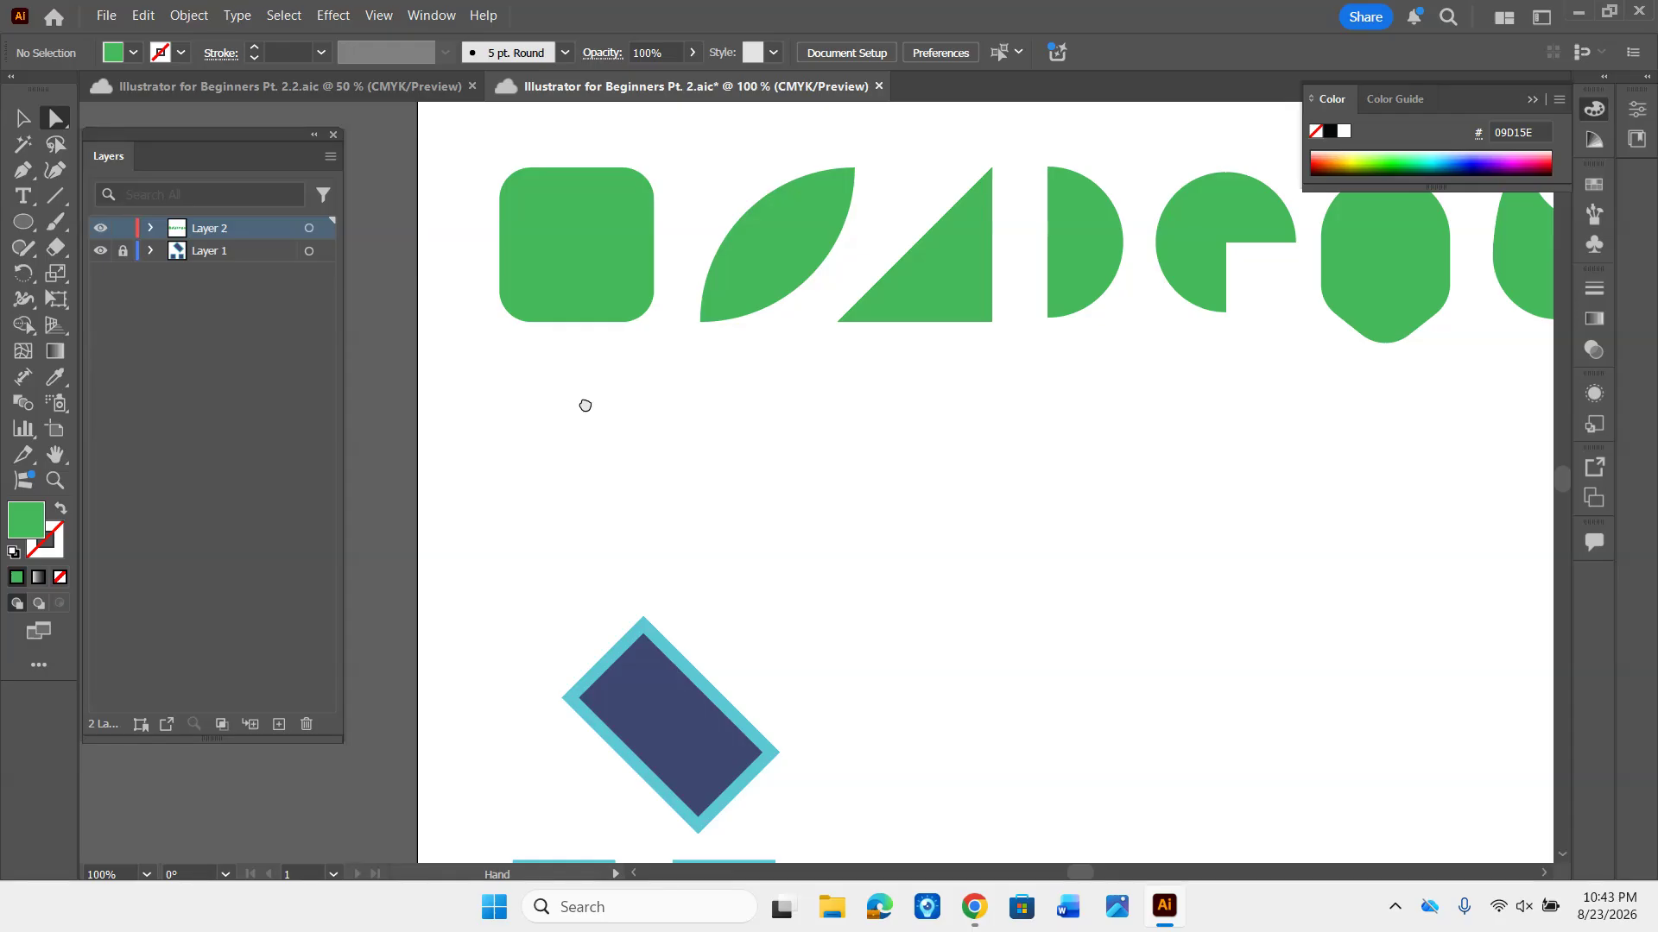
{"action": "key", "text": "ctrl+equal"}
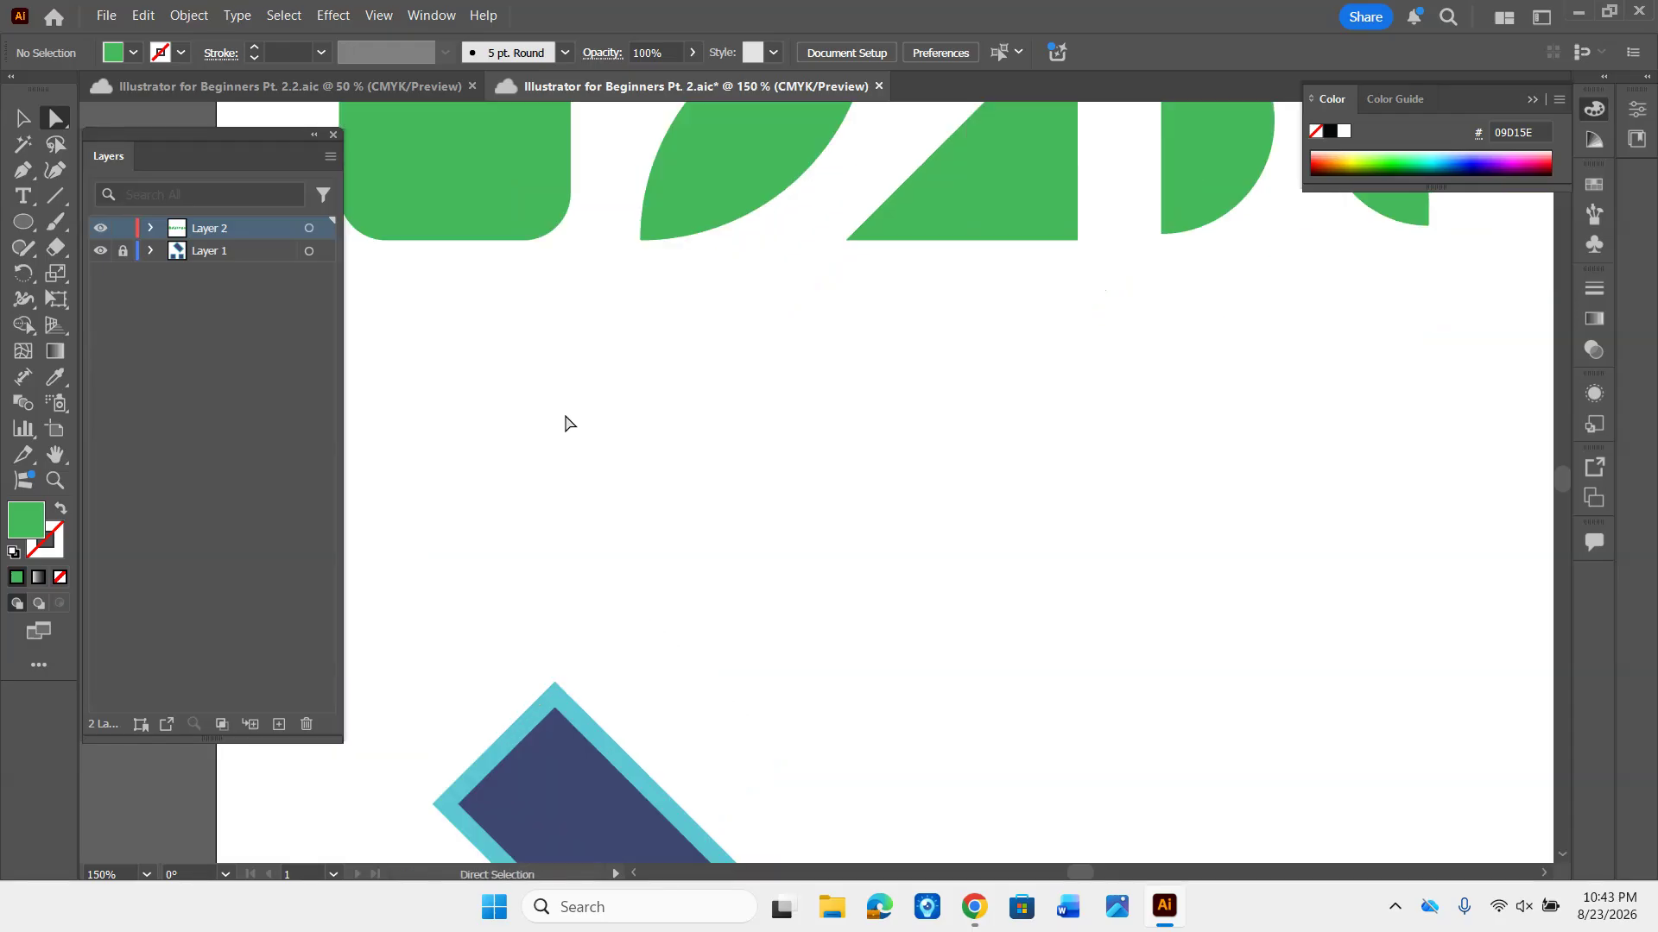
{"action": "left_click_drag", "start_coordinate": [565, 431], "coordinate": [717, 421]}
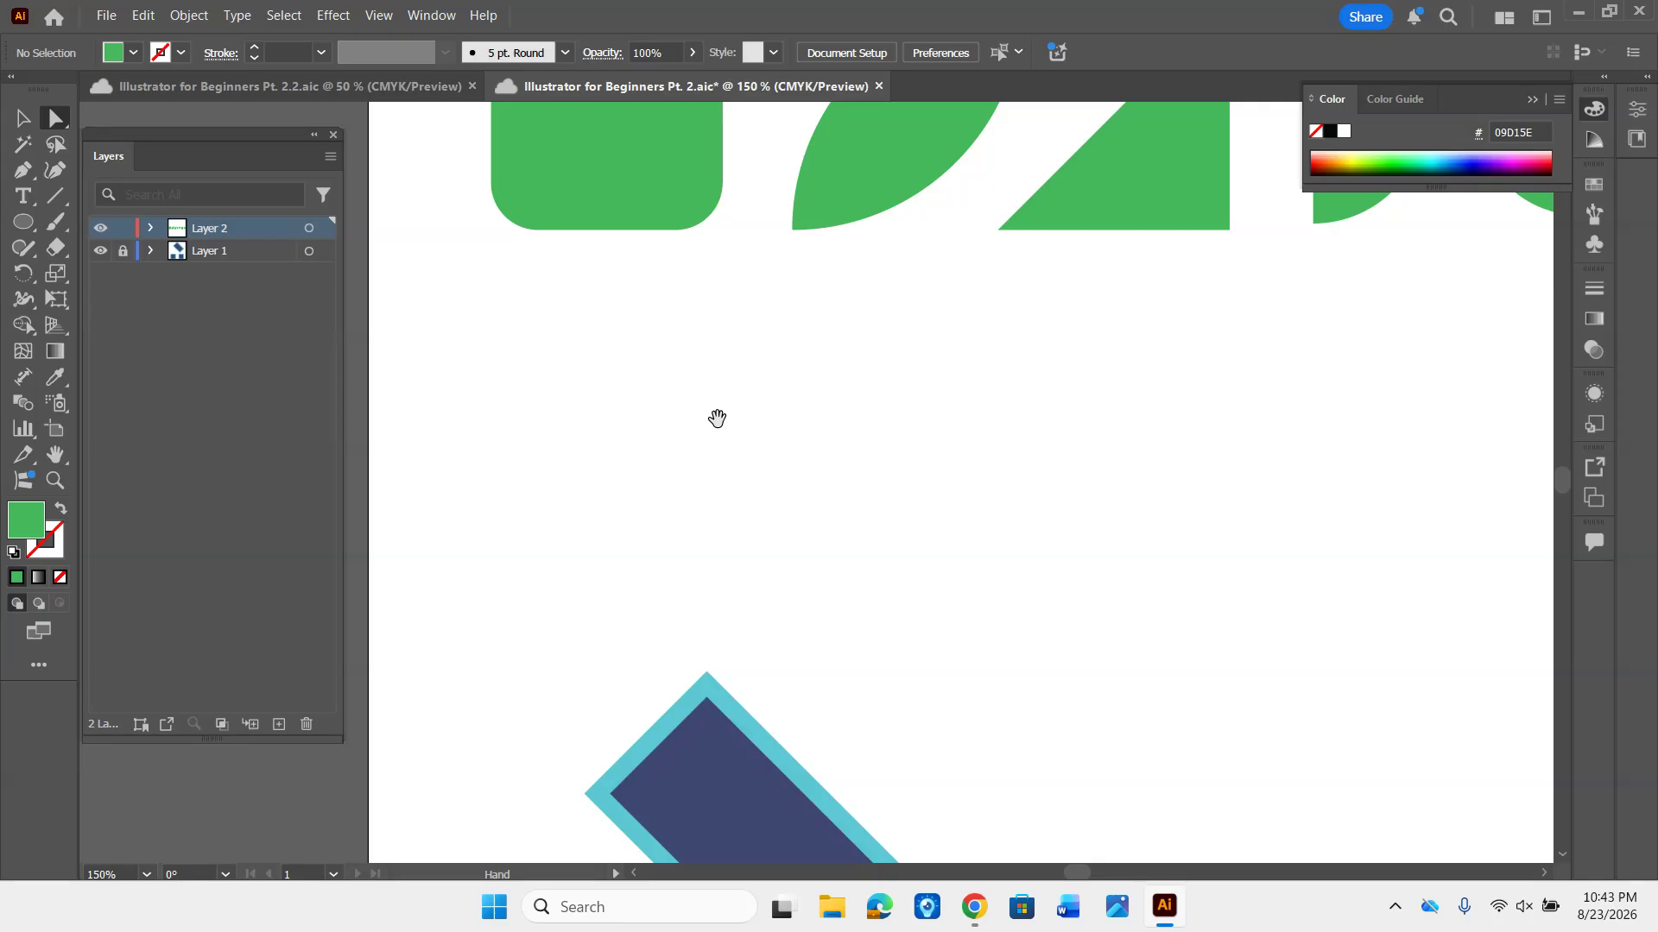
{"action": "left_click", "coordinate": [24, 224]}
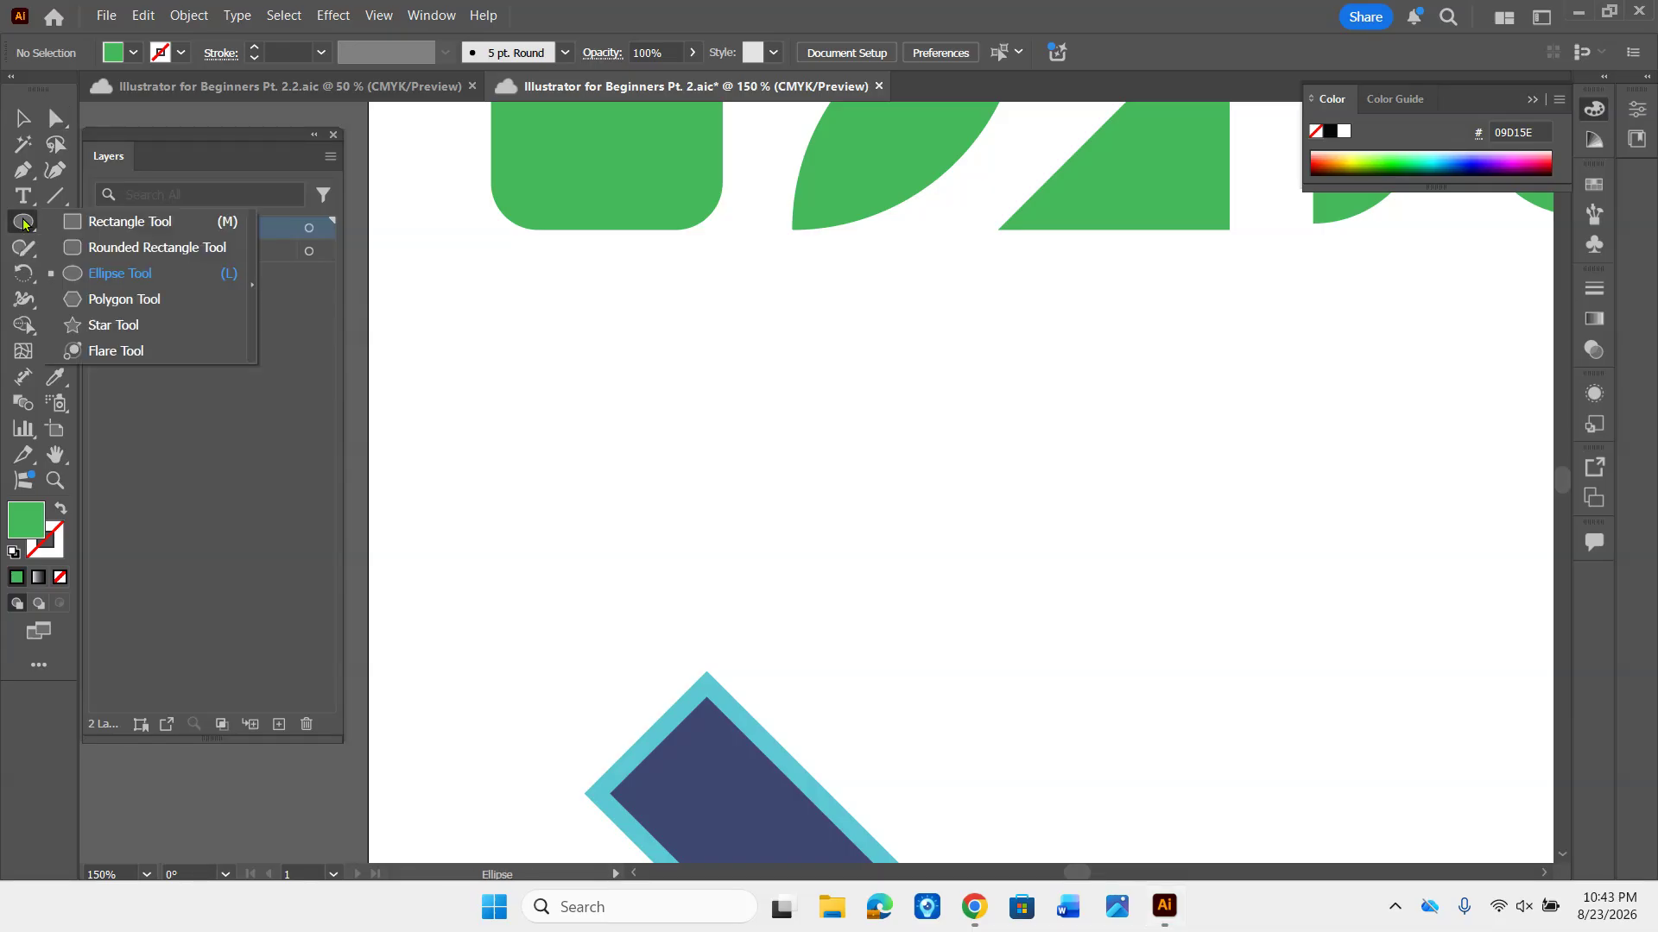
{"action": "left_click", "coordinate": [252, 303]}
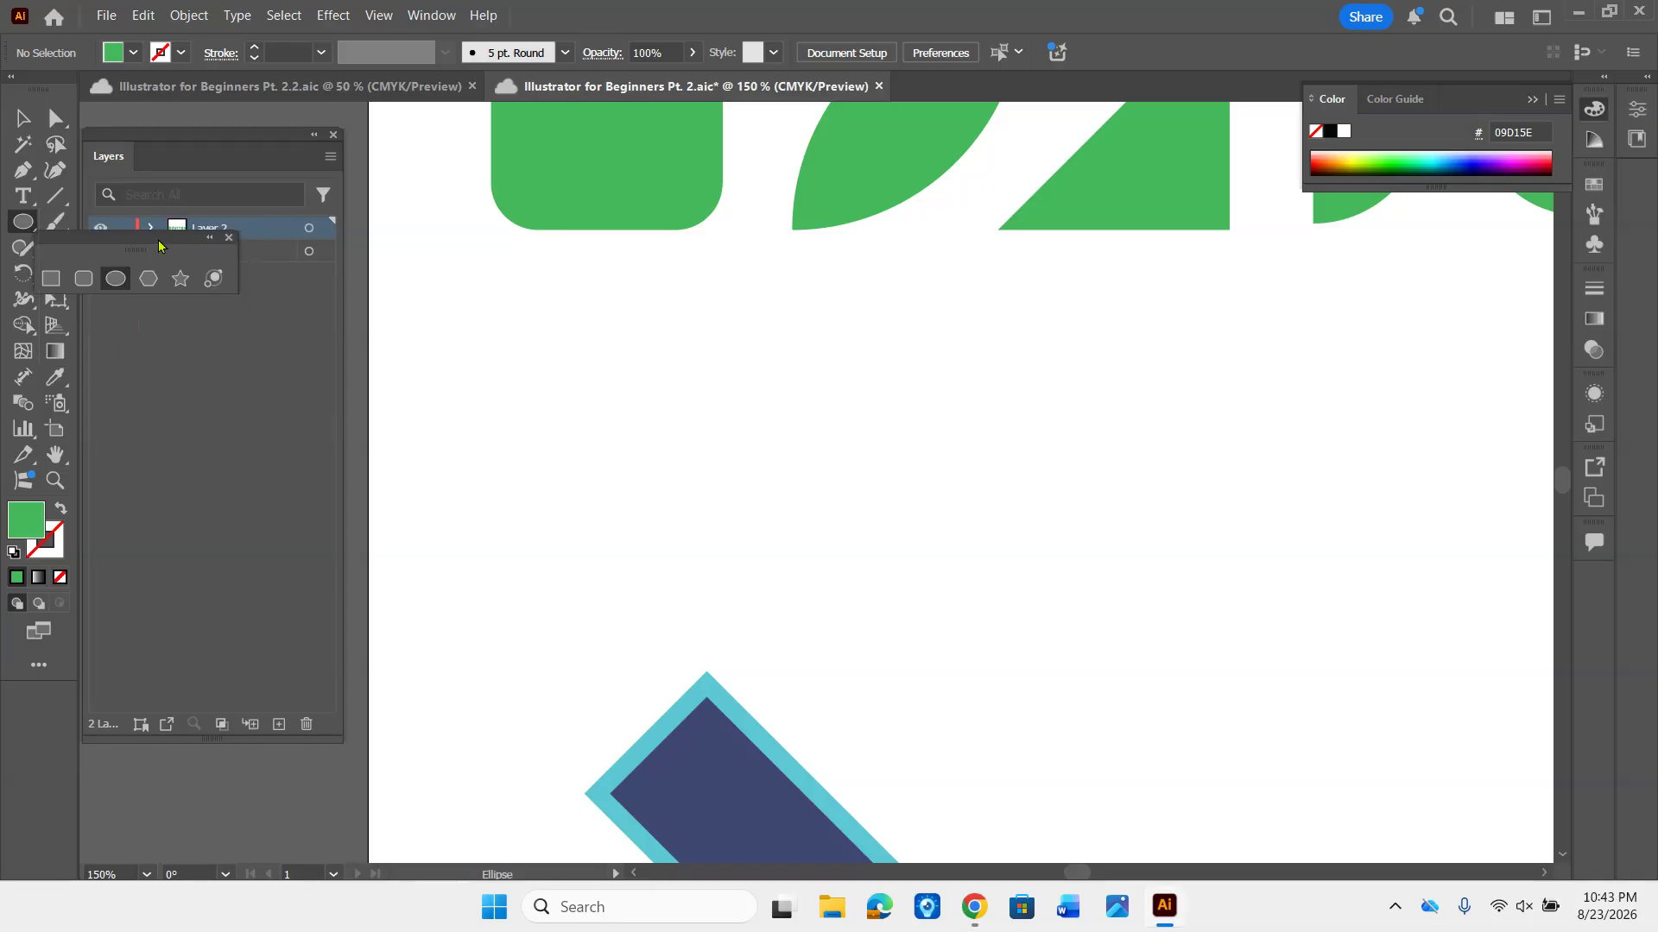
{"action": "left_click_drag", "start_coordinate": [119, 242], "coordinate": [469, 359]}
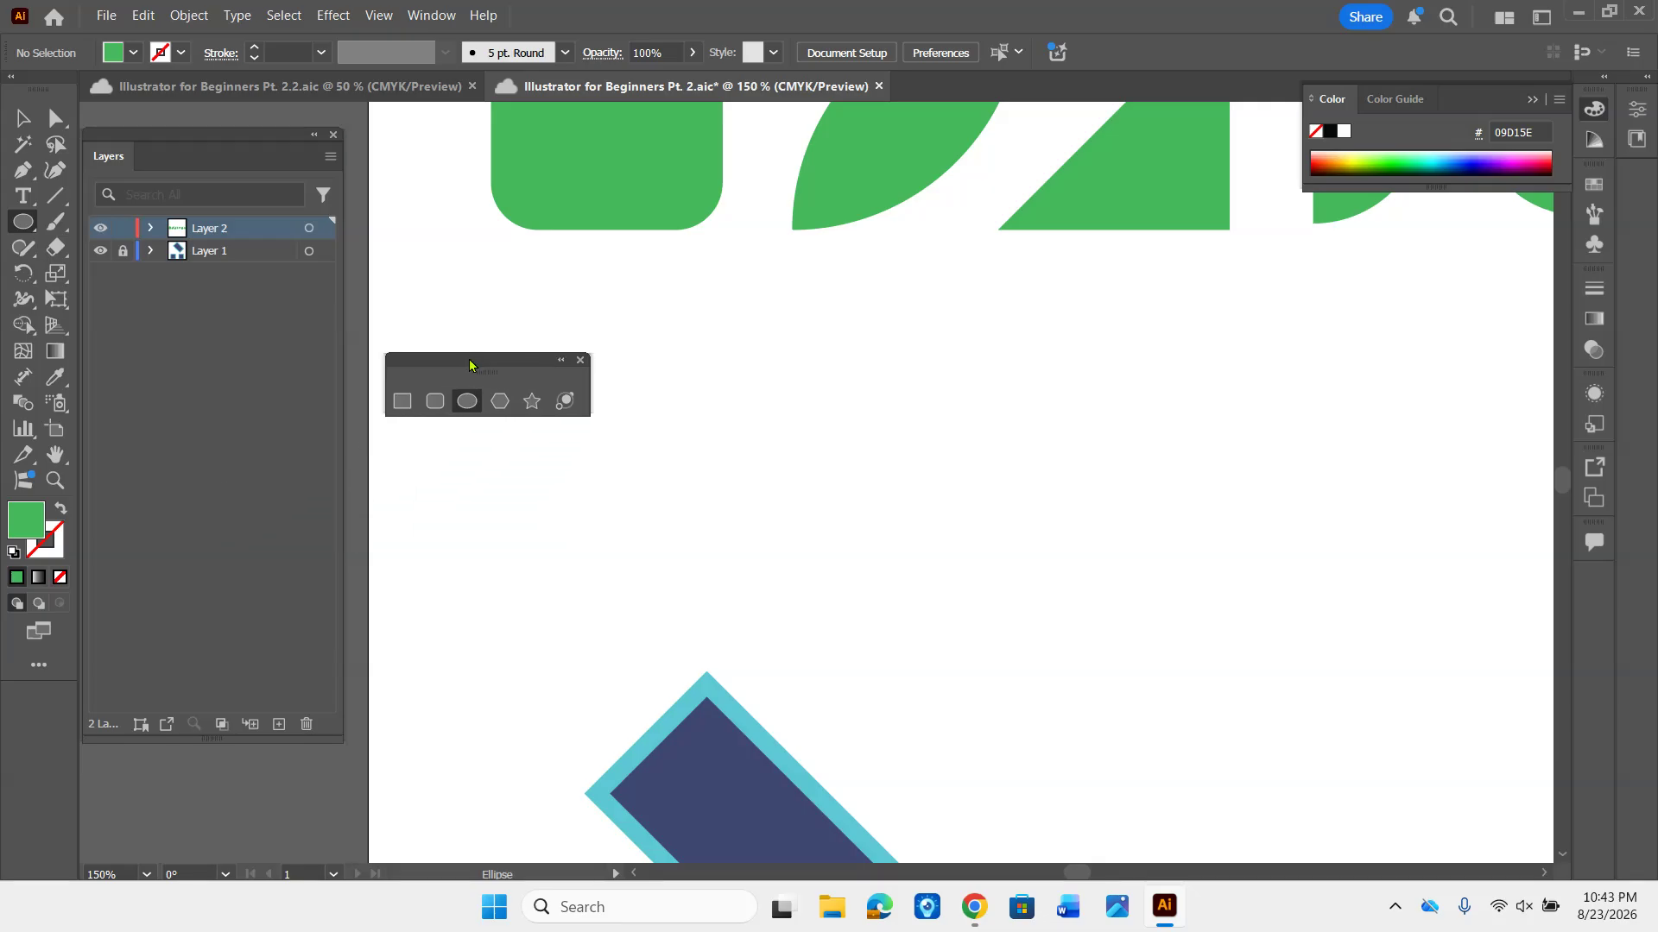
{"action": "left_click", "coordinate": [580, 360]}
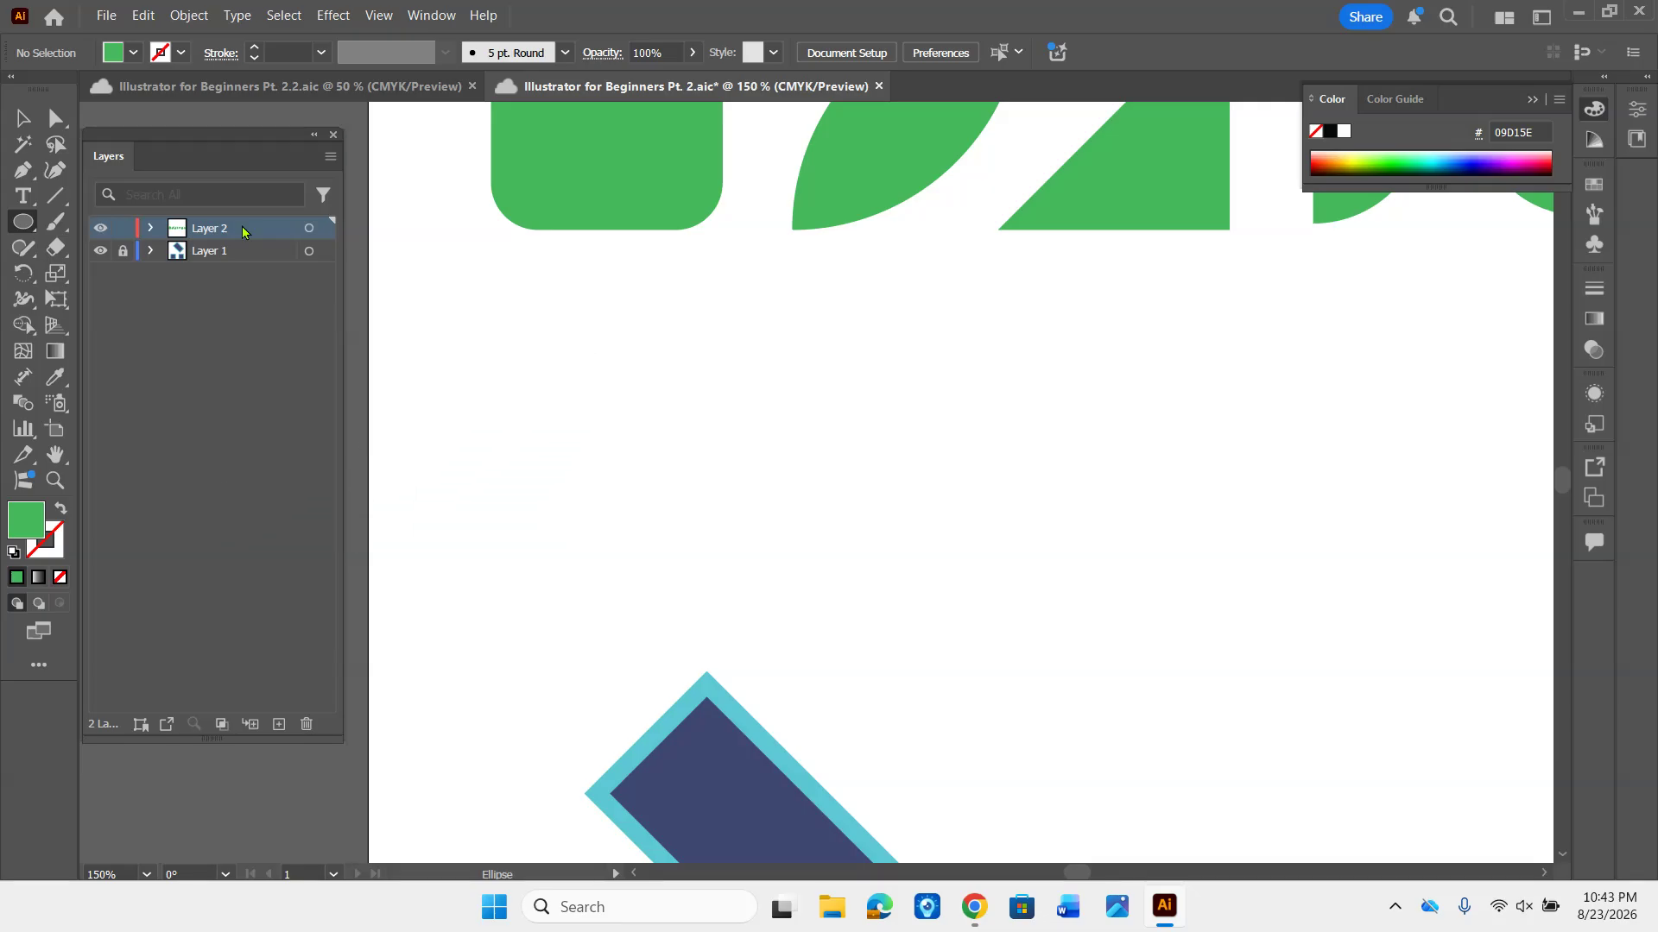
- Tear off the shape tools again as a floating panel over the blank canvas and close that panel
{"action": "left_click", "coordinate": [23, 222]}
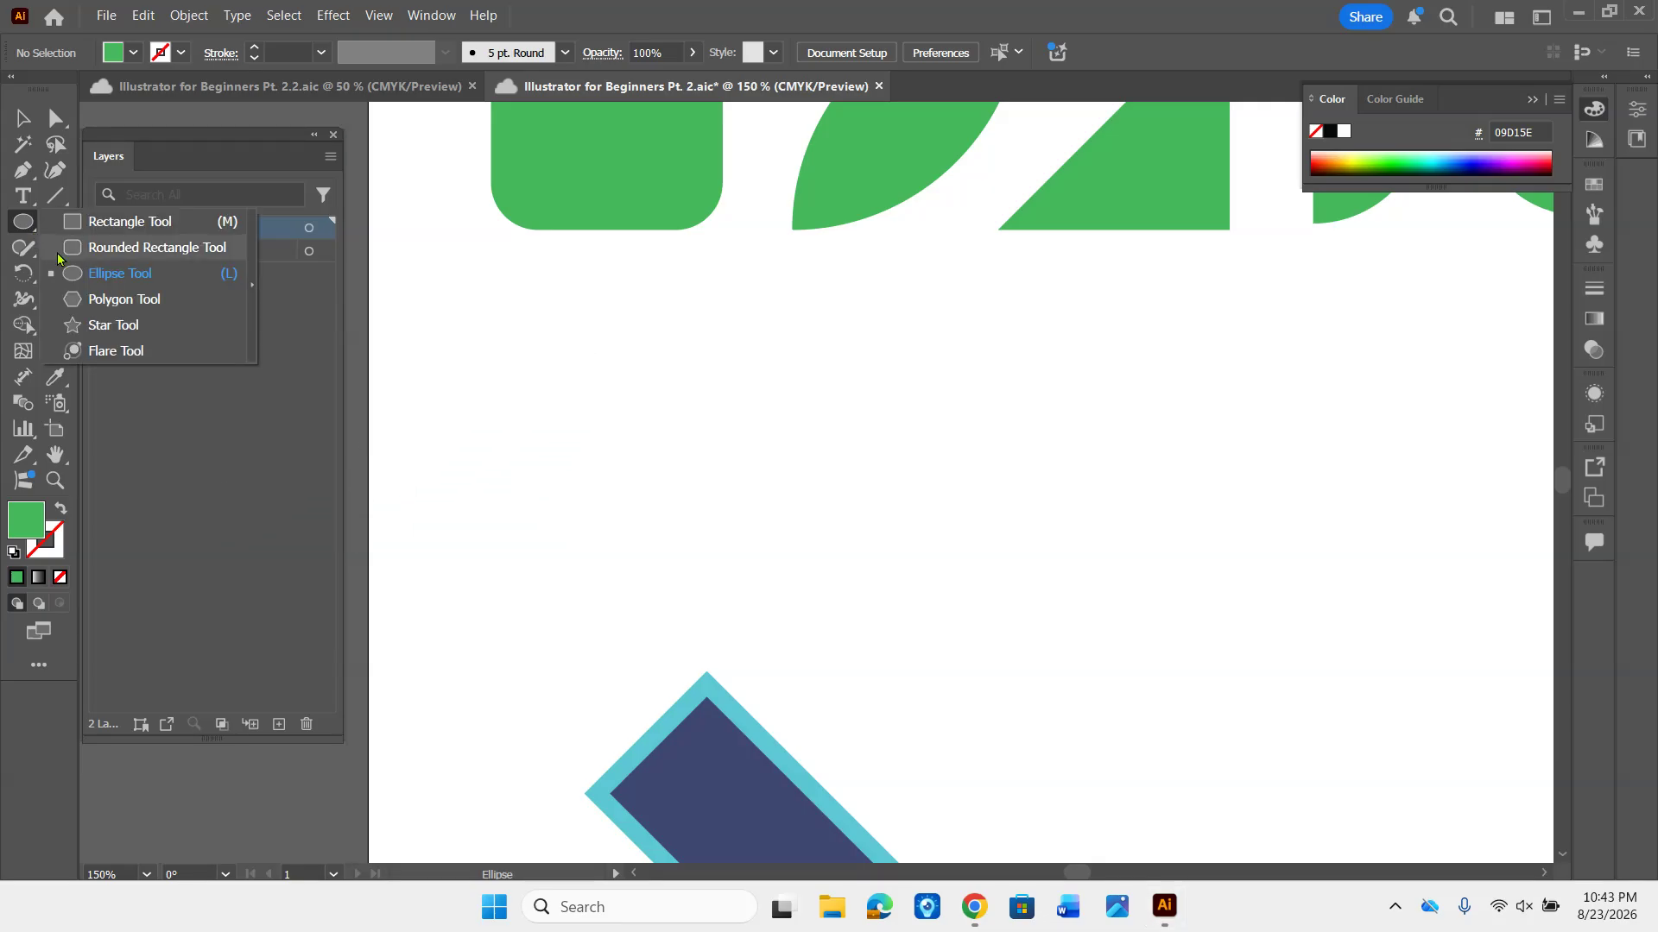
{"action": "left_click", "coordinate": [252, 275]}
{"action": "left_click_drag", "start_coordinate": [188, 235], "coordinate": [545, 431]}
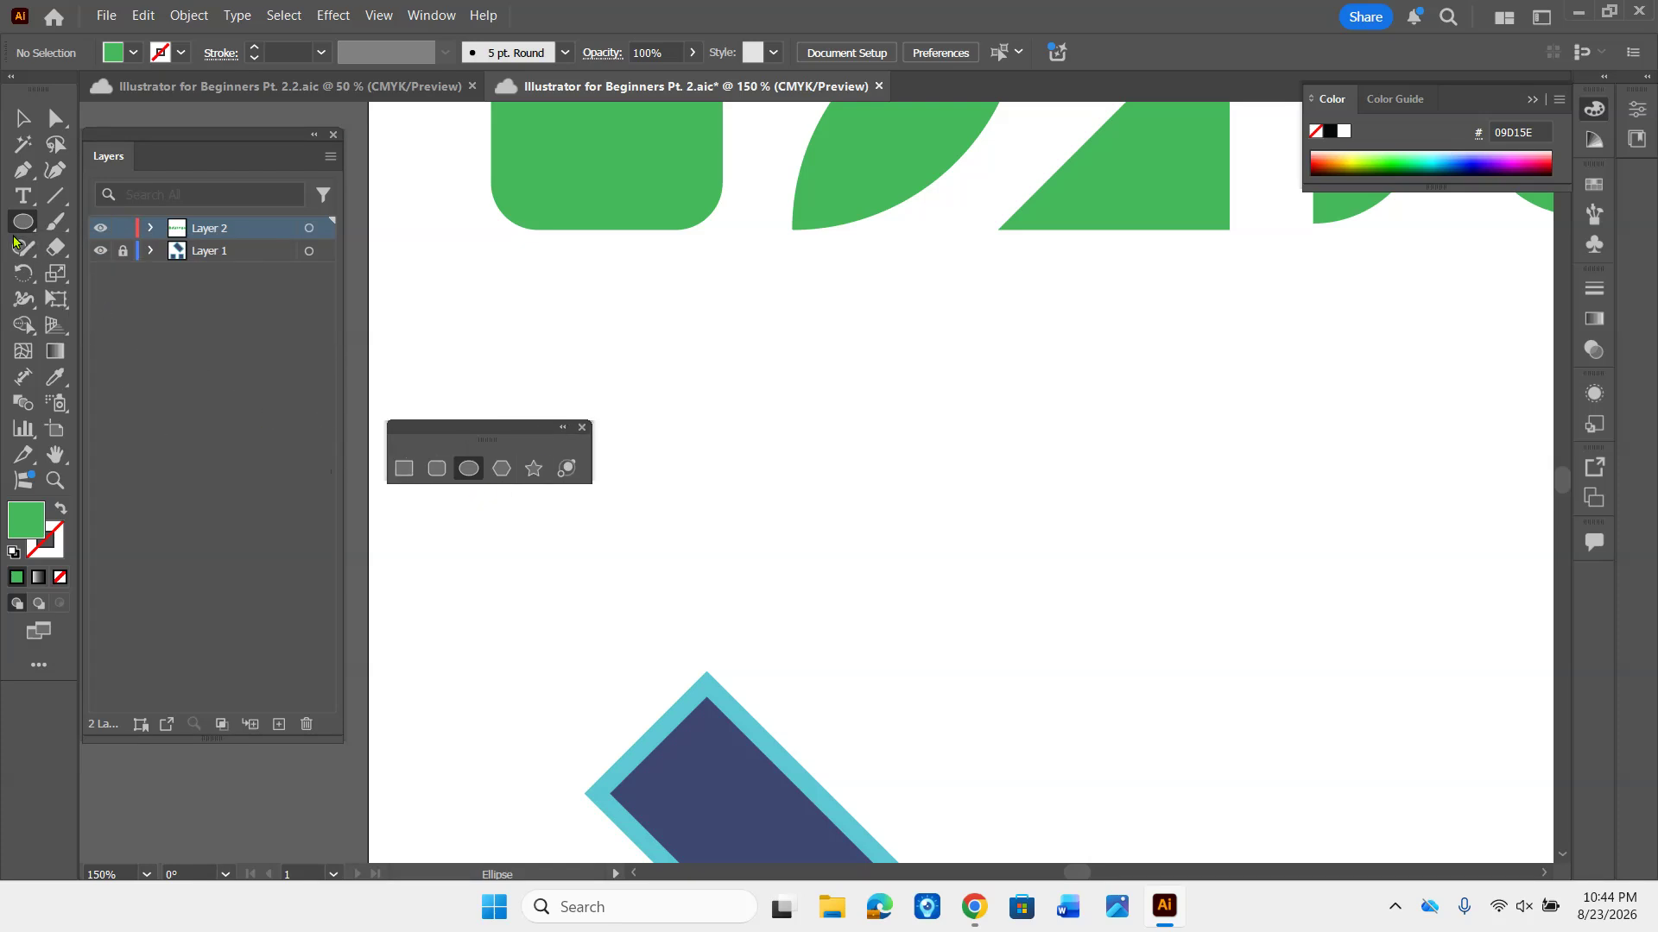
{"action": "left_click", "coordinate": [582, 427]}
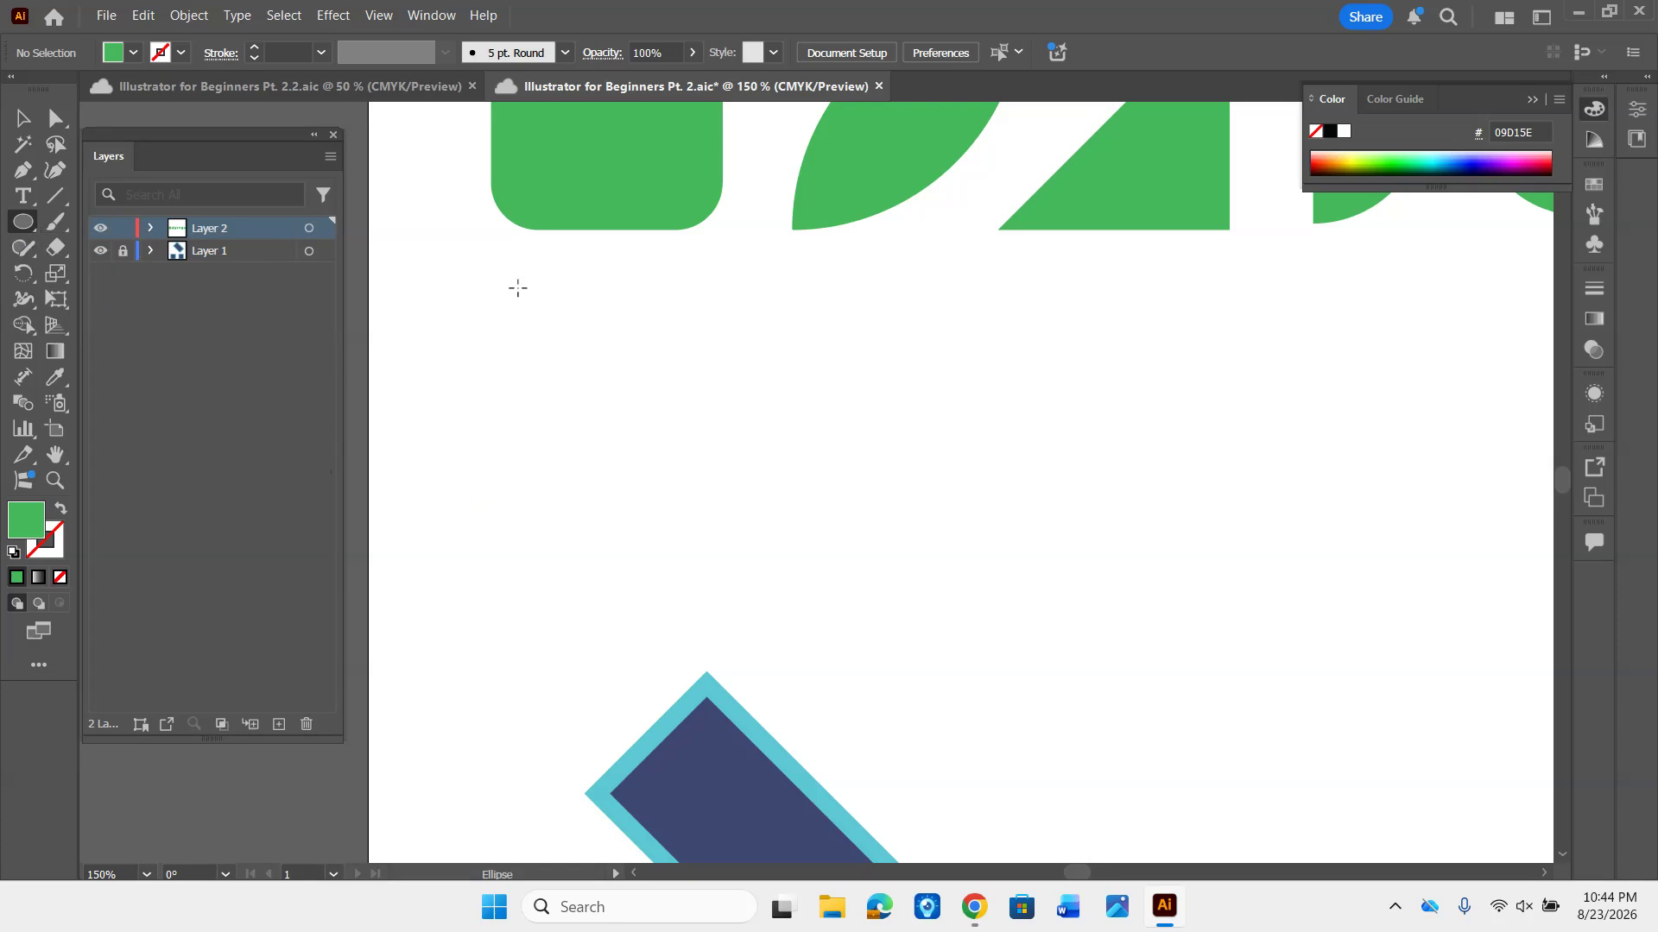
- Tear off the Pen tool group as a floating panel and place it beside the navy diamond shape
{"action": "left_click", "coordinate": [25, 173]}
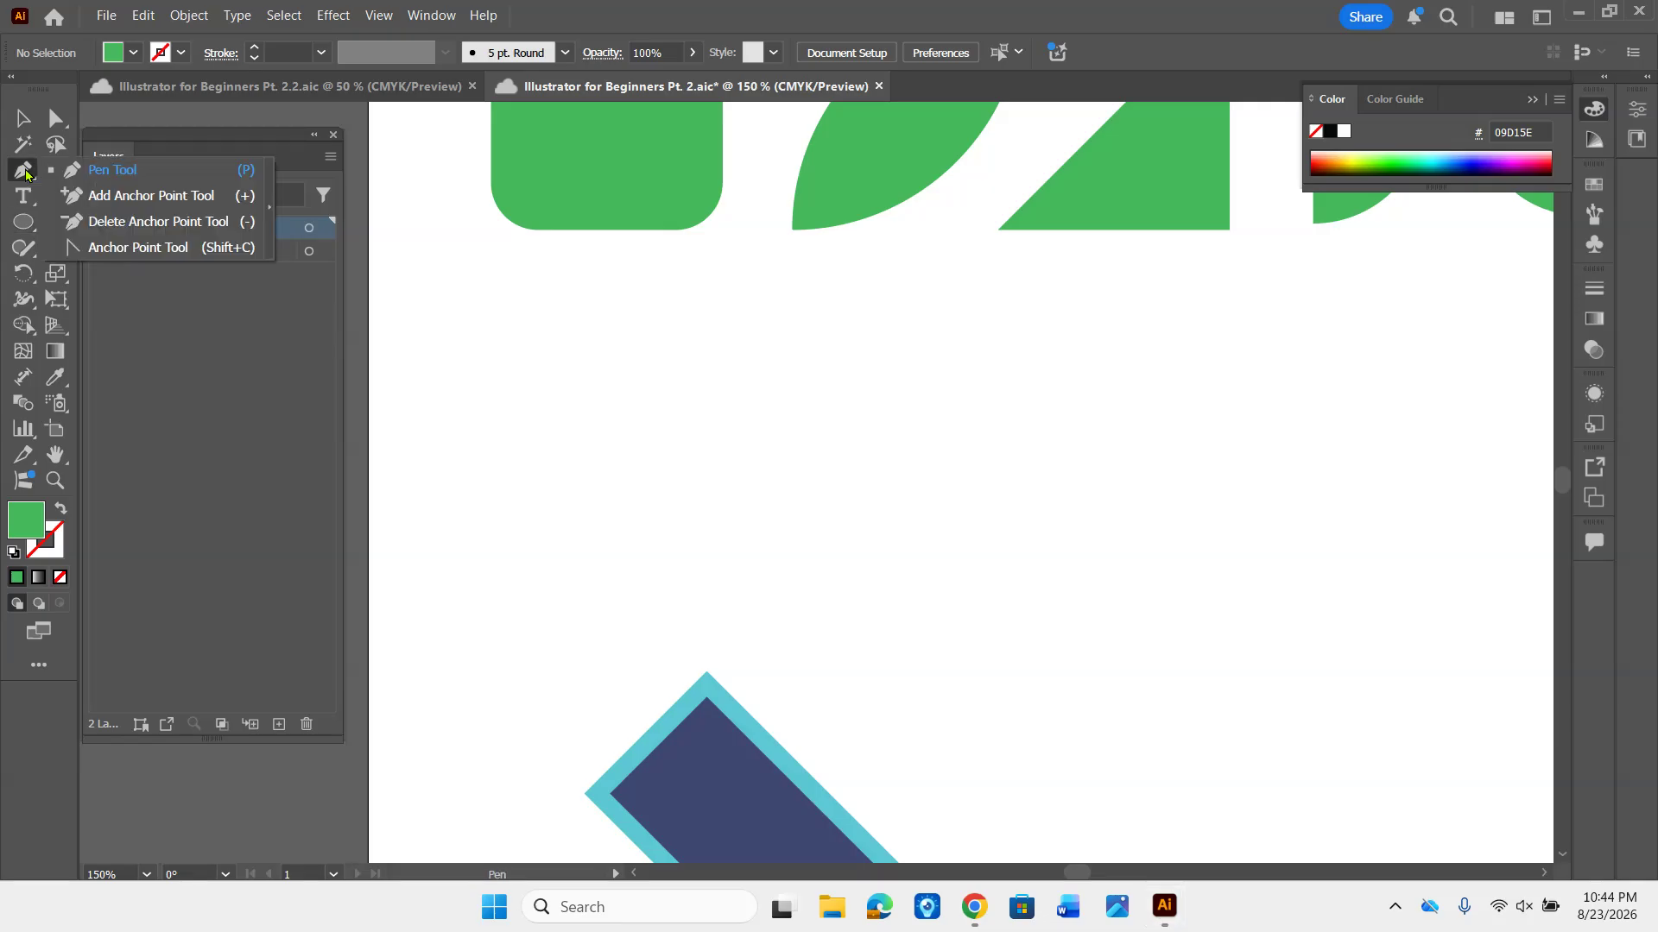
{"action": "left_click", "coordinate": [270, 208]}
{"action": "left_click_drag", "start_coordinate": [114, 195], "coordinate": [471, 683]}
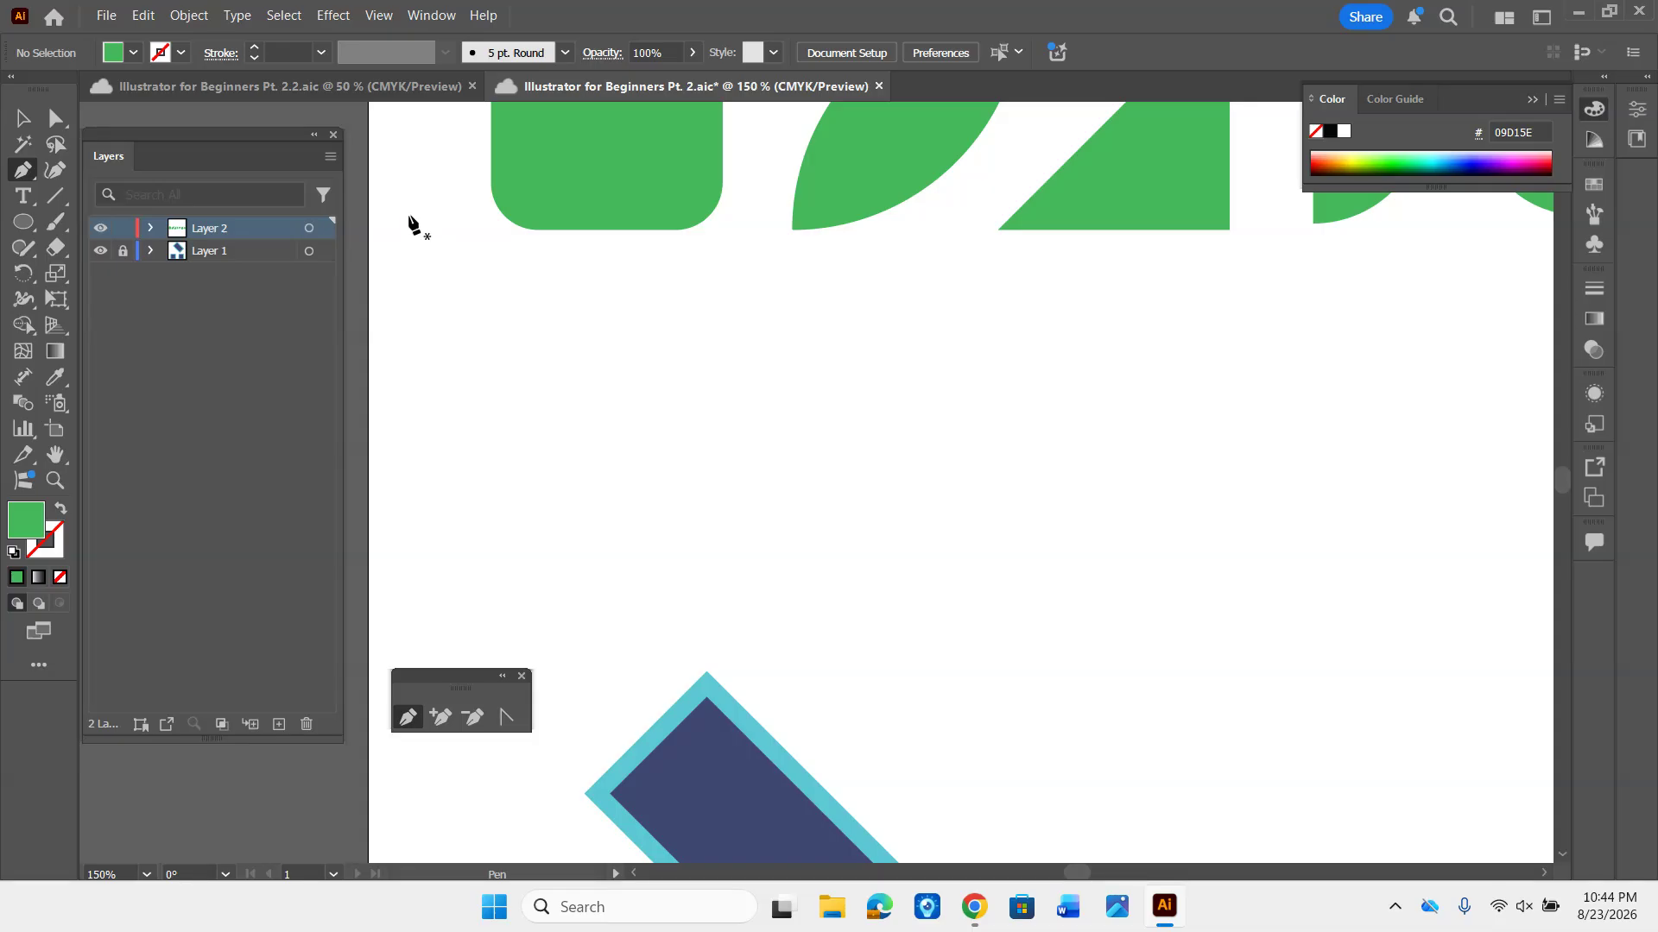
- Draw a tilted green hexagon freehand with the Polygon tool over the rounded square's lower edge, and undo it
{"action": "left_click", "coordinate": [24, 223]}
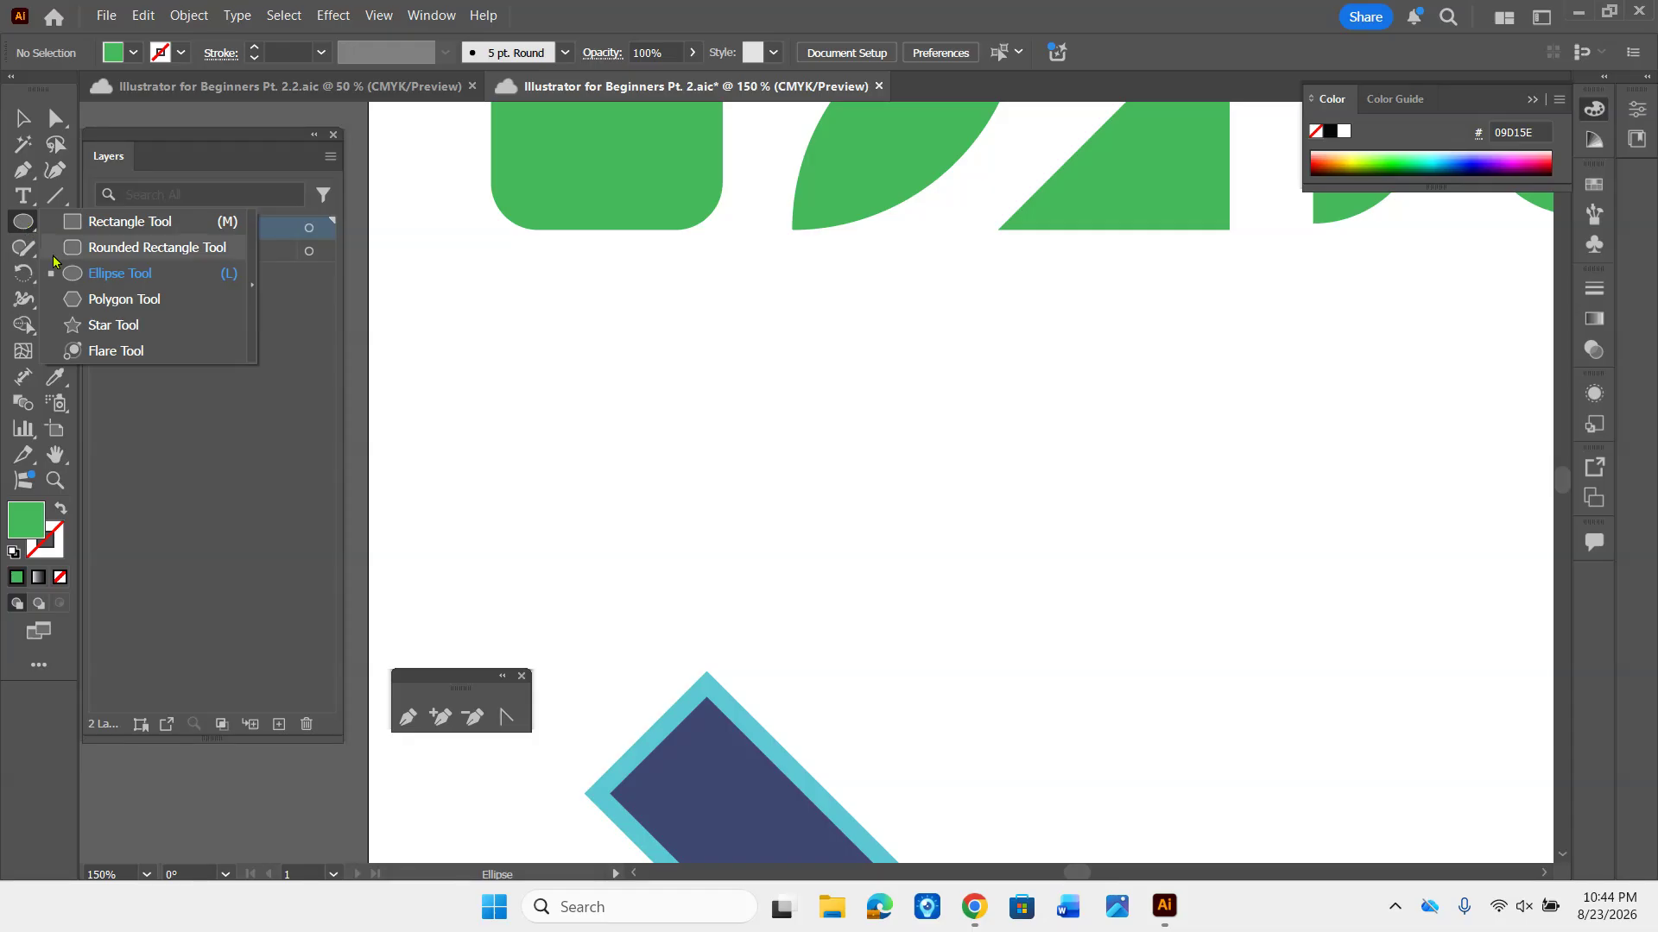
{"action": "left_click", "coordinate": [161, 304]}
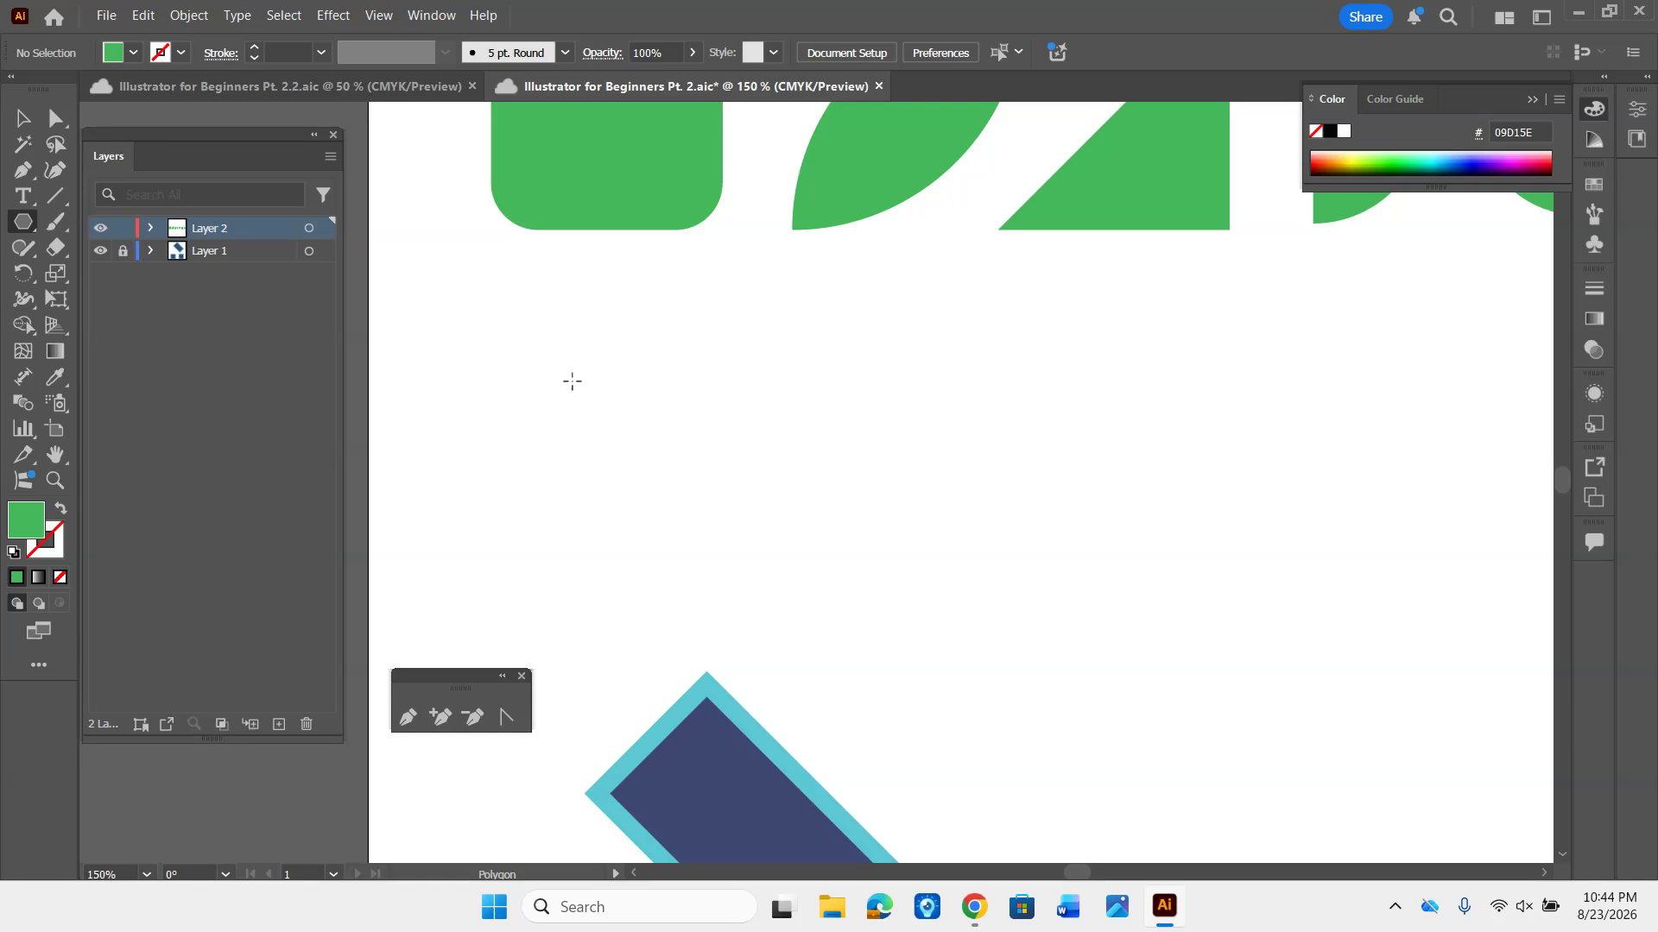
{"action": "left_click_drag", "start_coordinate": [530, 334], "coordinate": [653, 314]}
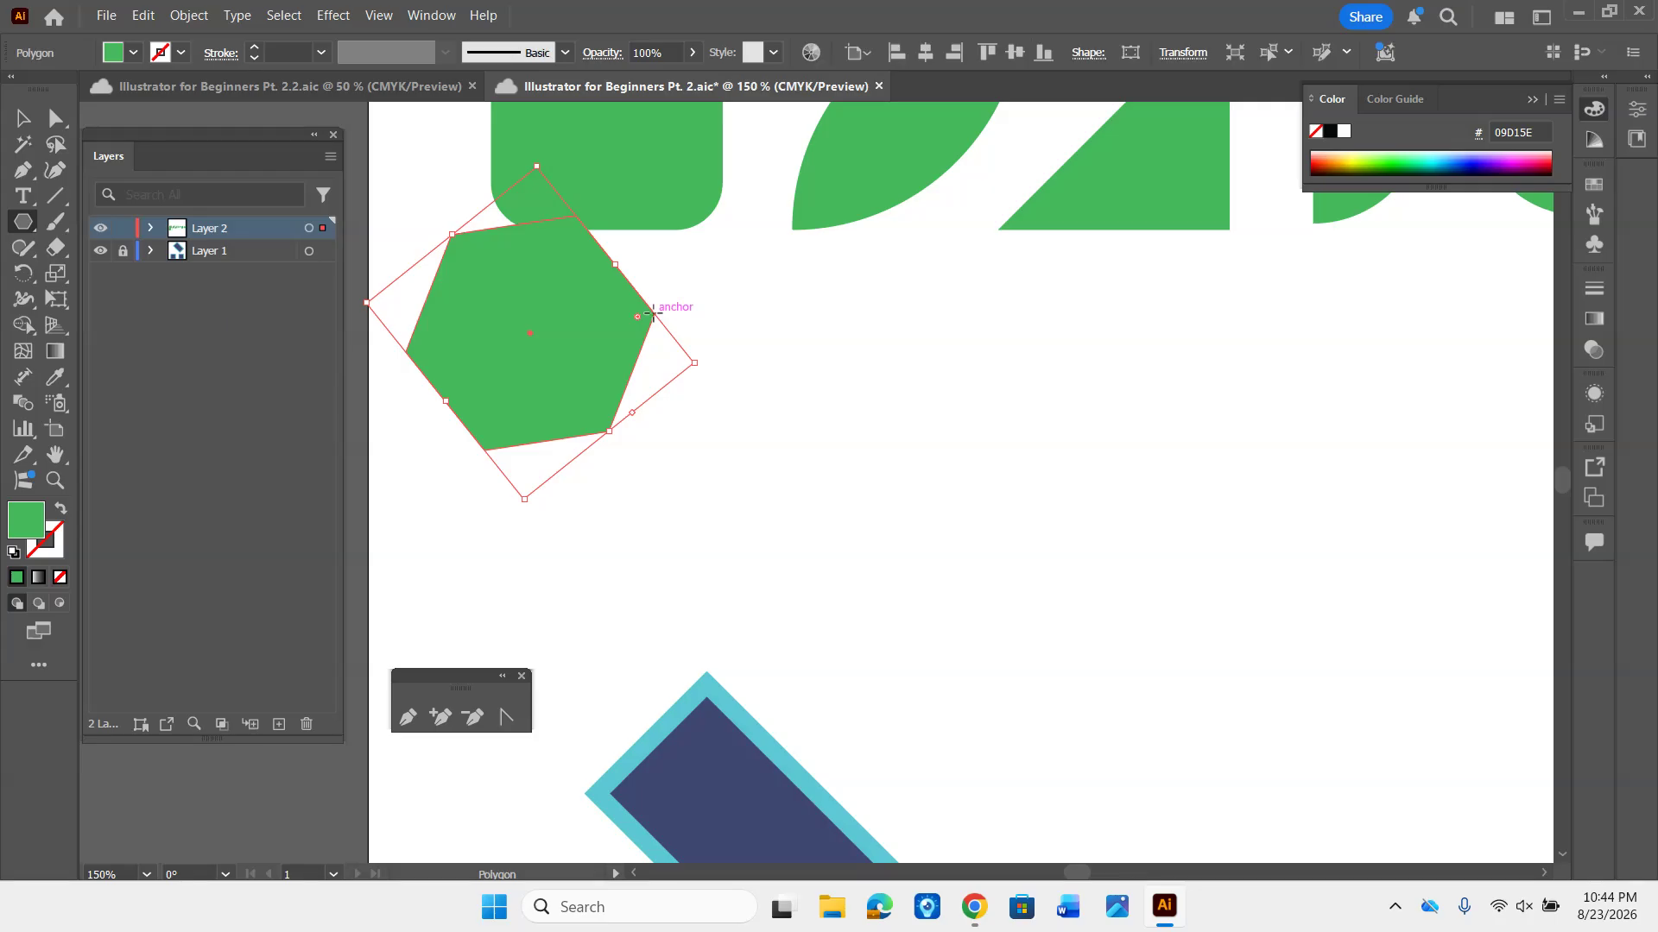
{"action": "key", "text": "ctrl+z"}
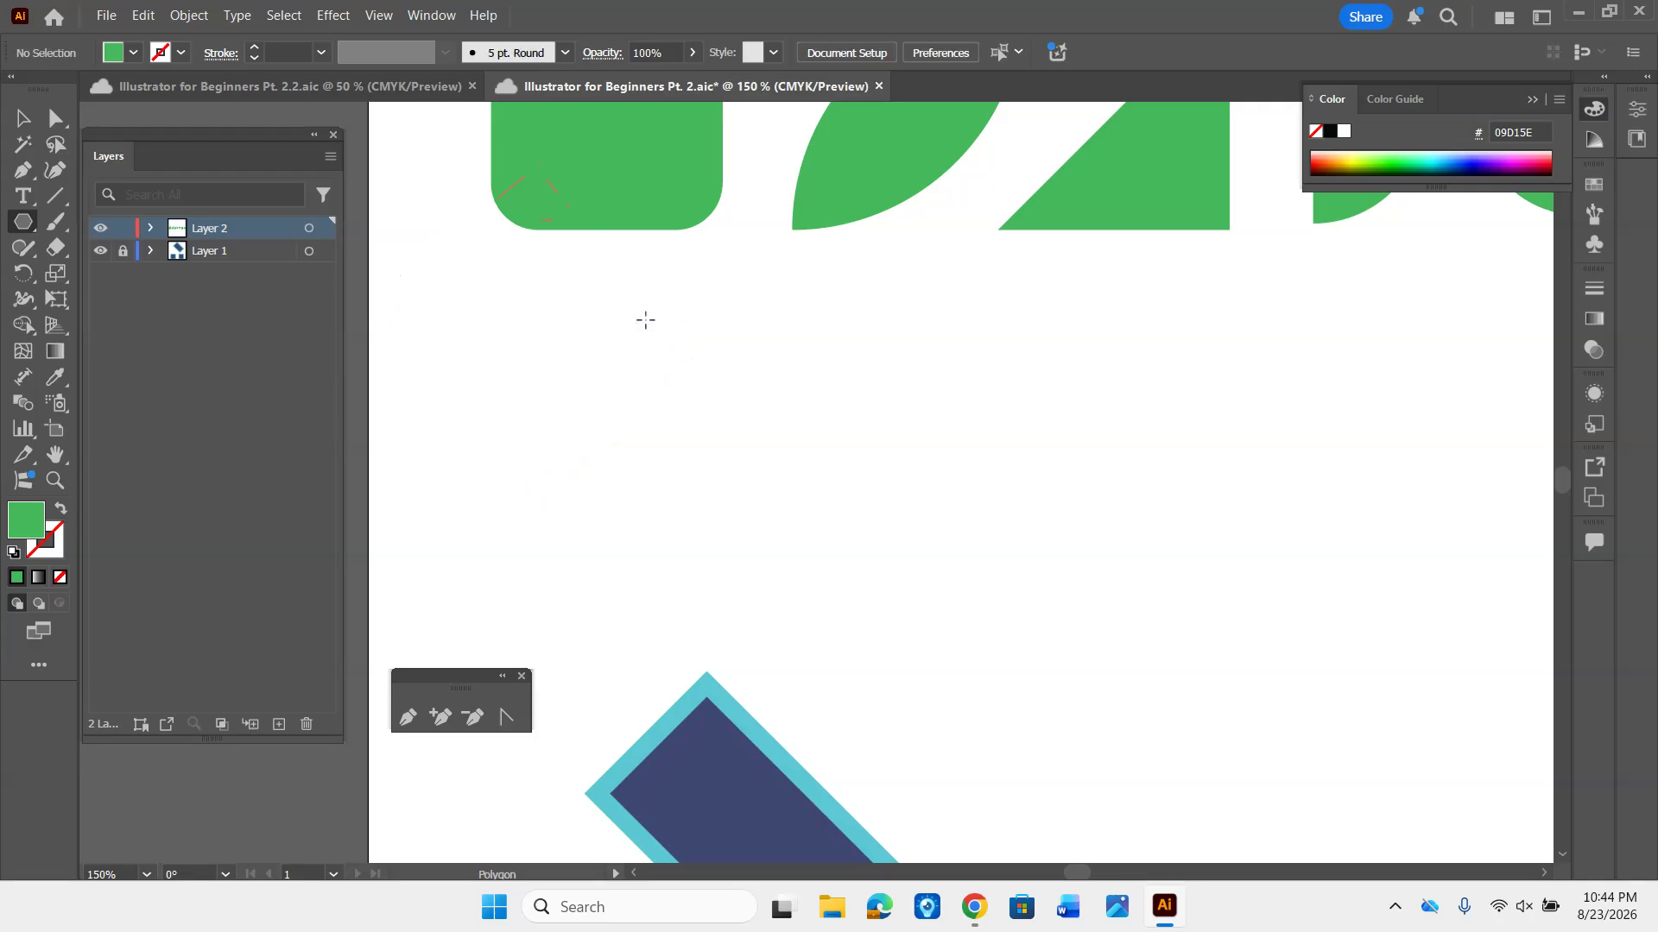
- Create a green triangle below the rounded square using the Polygon tool with radius 0.6888 in and 3 sides
{"action": "left_click", "coordinate": [607, 392]}
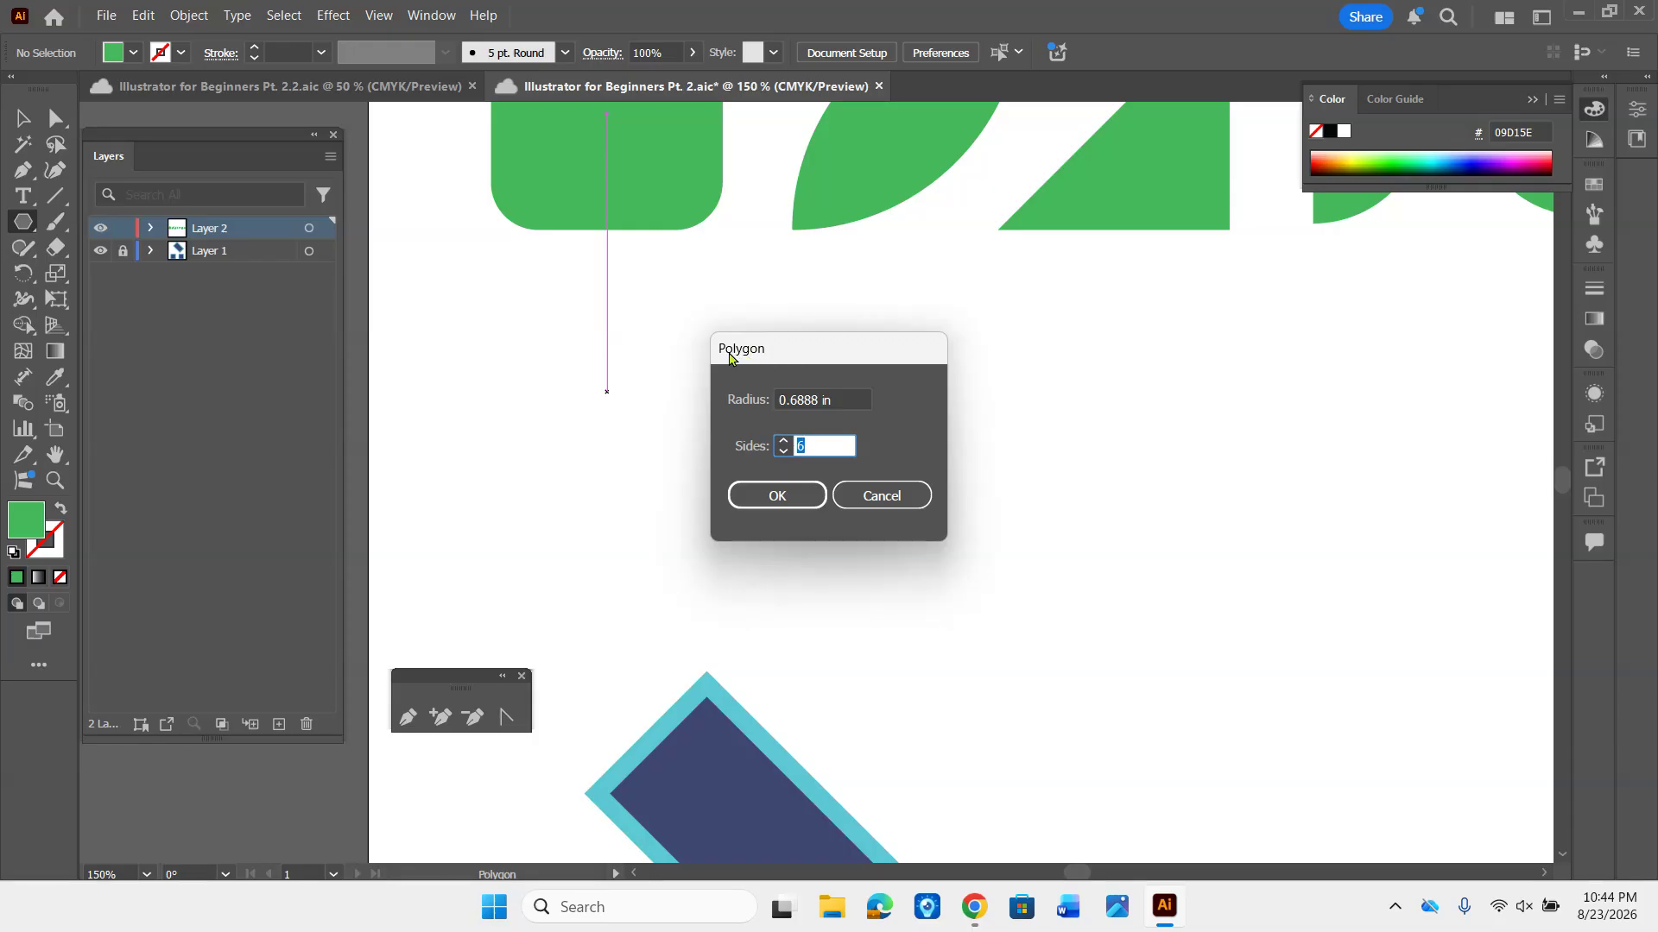
{"action": "left_click", "coordinate": [782, 451]}
{"action": "left_click", "coordinate": [783, 451]}
{"action": "left_click", "coordinate": [782, 451]}
{"action": "left_click", "coordinate": [780, 443]}
{"action": "left_click", "coordinate": [780, 450]}
{"action": "left_click", "coordinate": [780, 450]}
{"action": "left_click", "coordinate": [780, 450]}
{"action": "left_click", "coordinate": [780, 449]}
{"action": "left_click", "coordinate": [780, 449]}
{"action": "left_click", "coordinate": [780, 450]}
{"action": "left_click", "coordinate": [781, 450]}
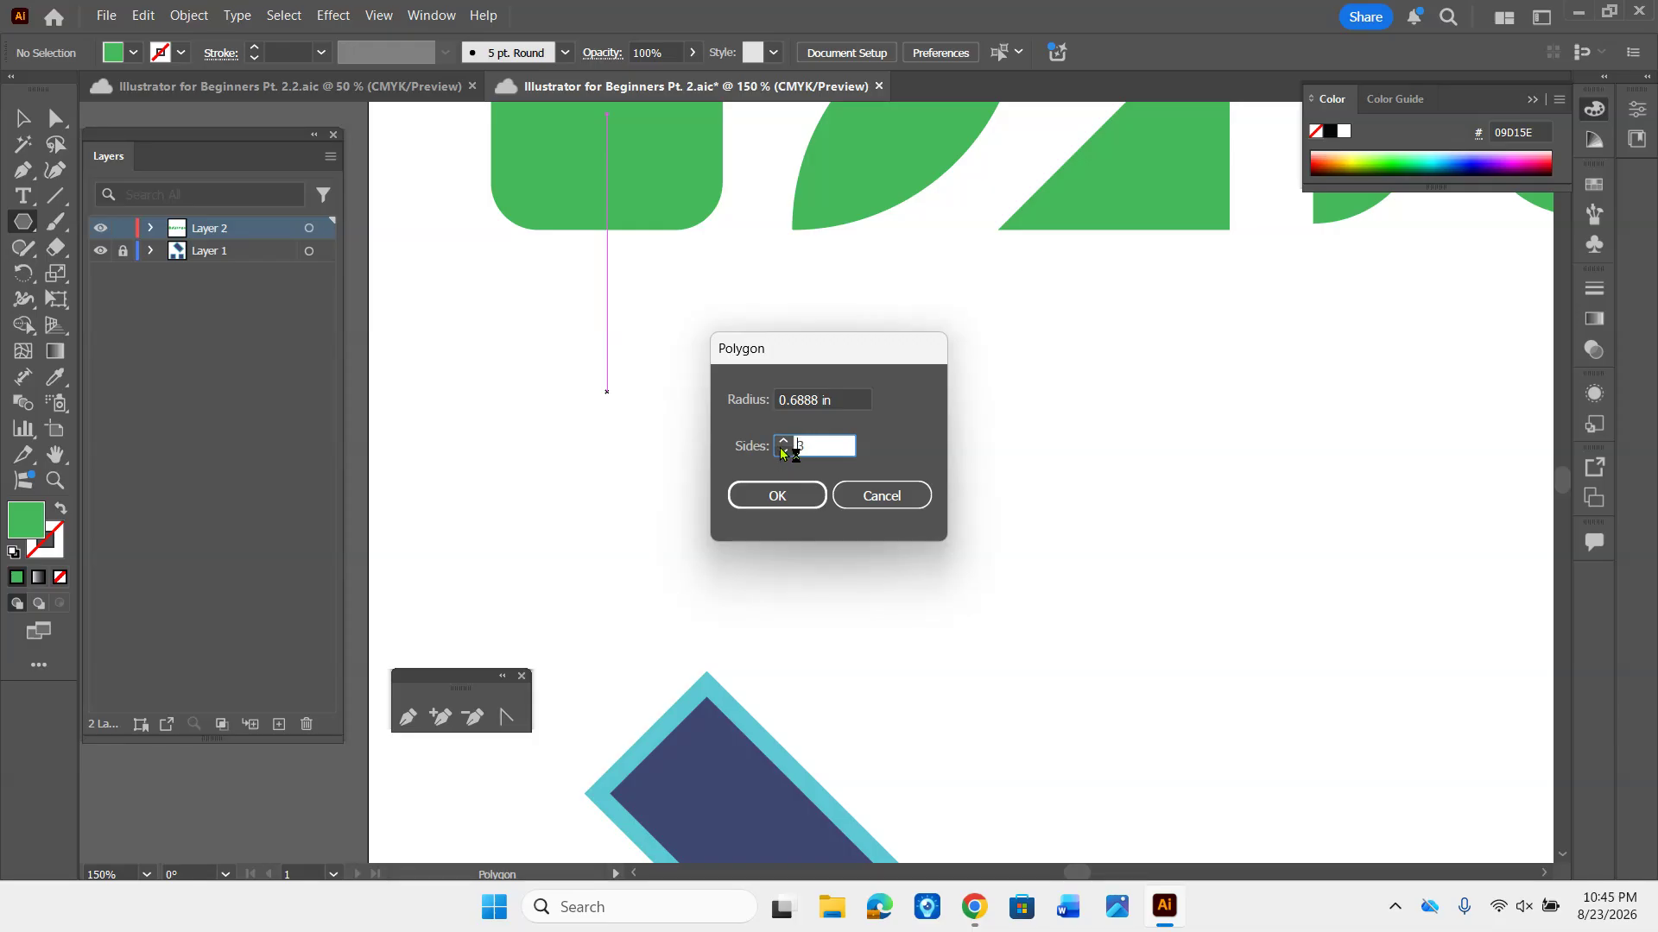
{"action": "left_click", "coordinate": [799, 493]}
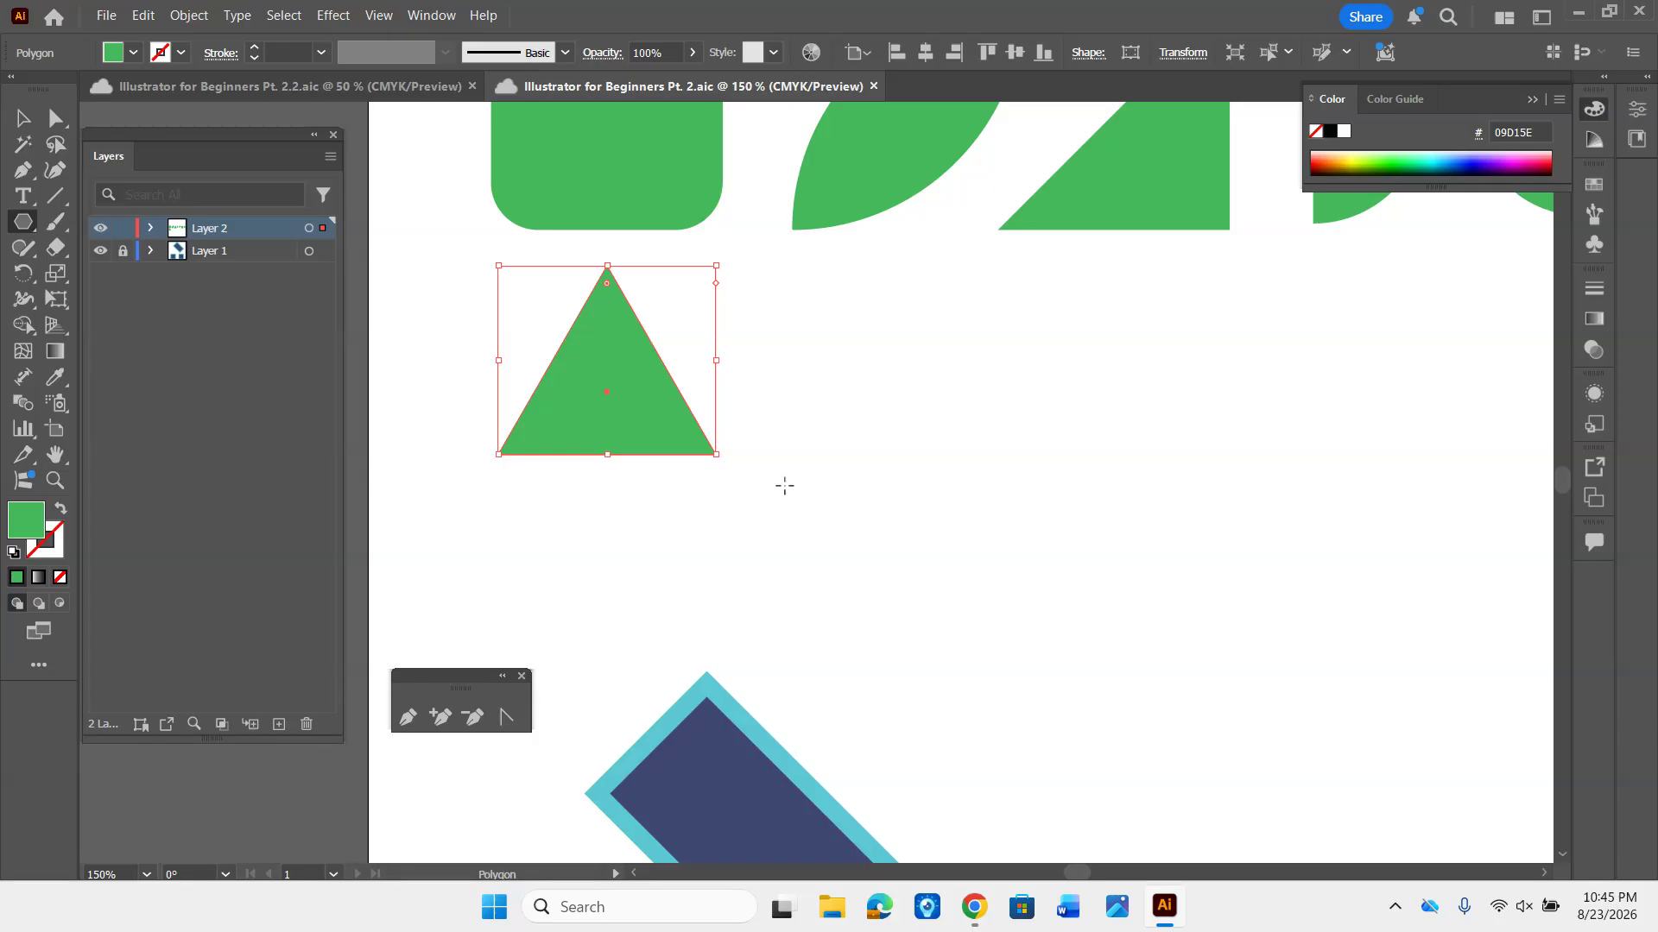
- Enlarge the triangle proportionally to about 1.41 by 1.22 in and position it slightly lower beneath the rounded square
{"action": "key", "text": "v"}
{"action": "left_click_drag", "start_coordinate": [666, 417], "coordinate": [663, 445]}
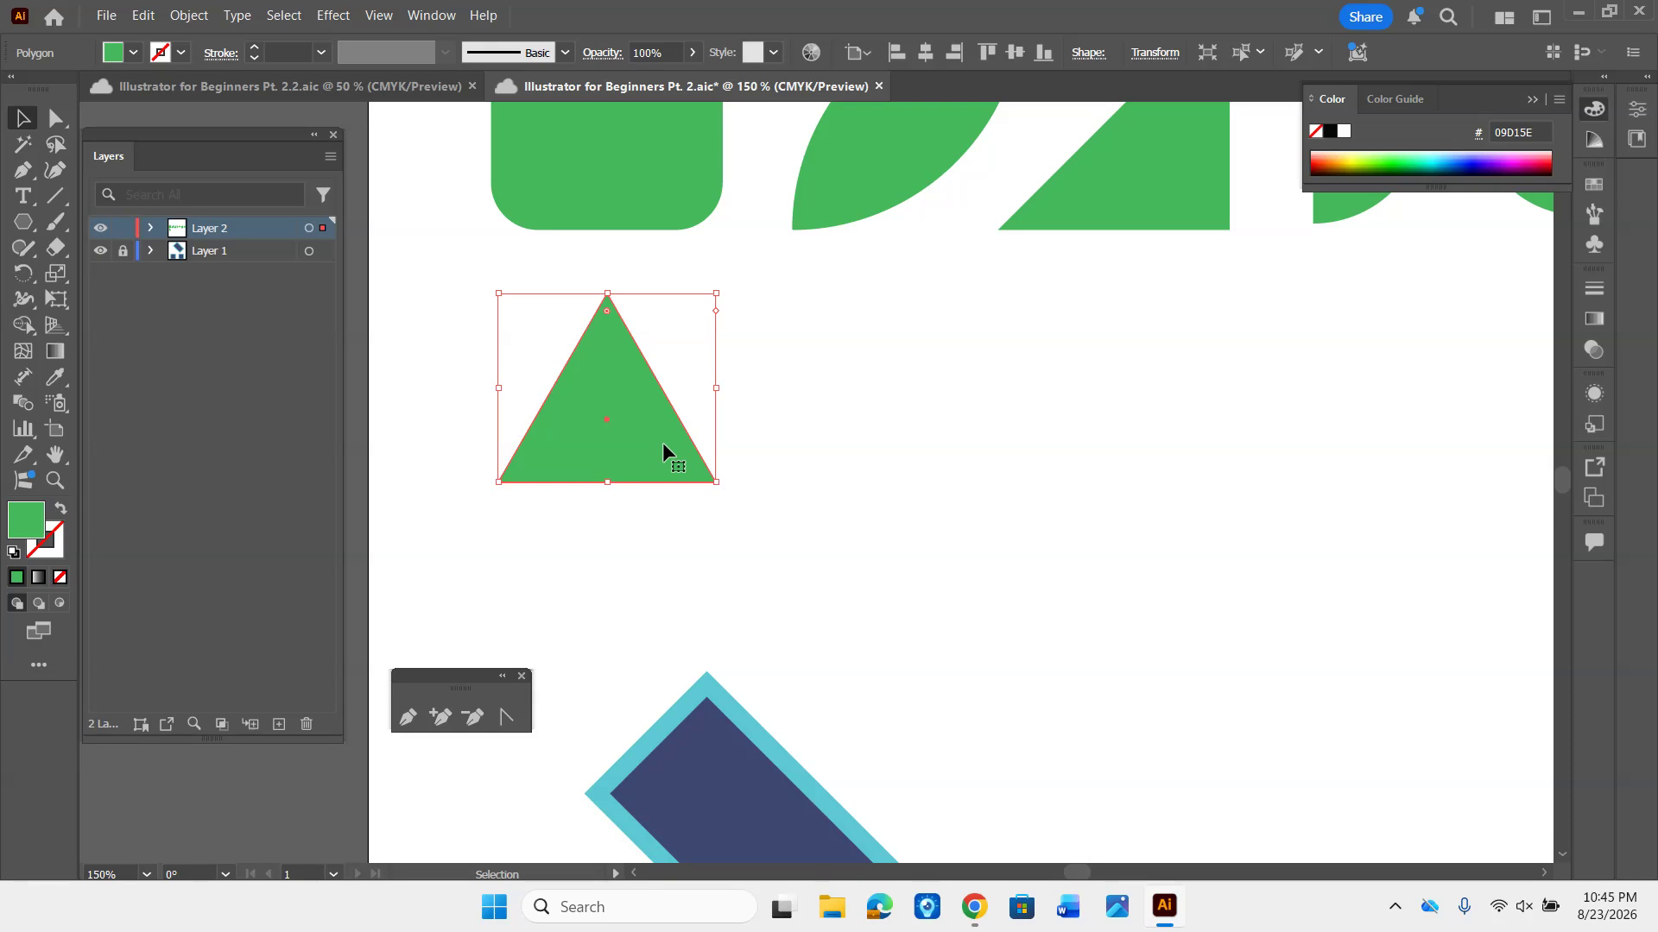
{"action": "left_click_drag", "start_coordinate": [716, 481], "coordinate": [754, 563]}
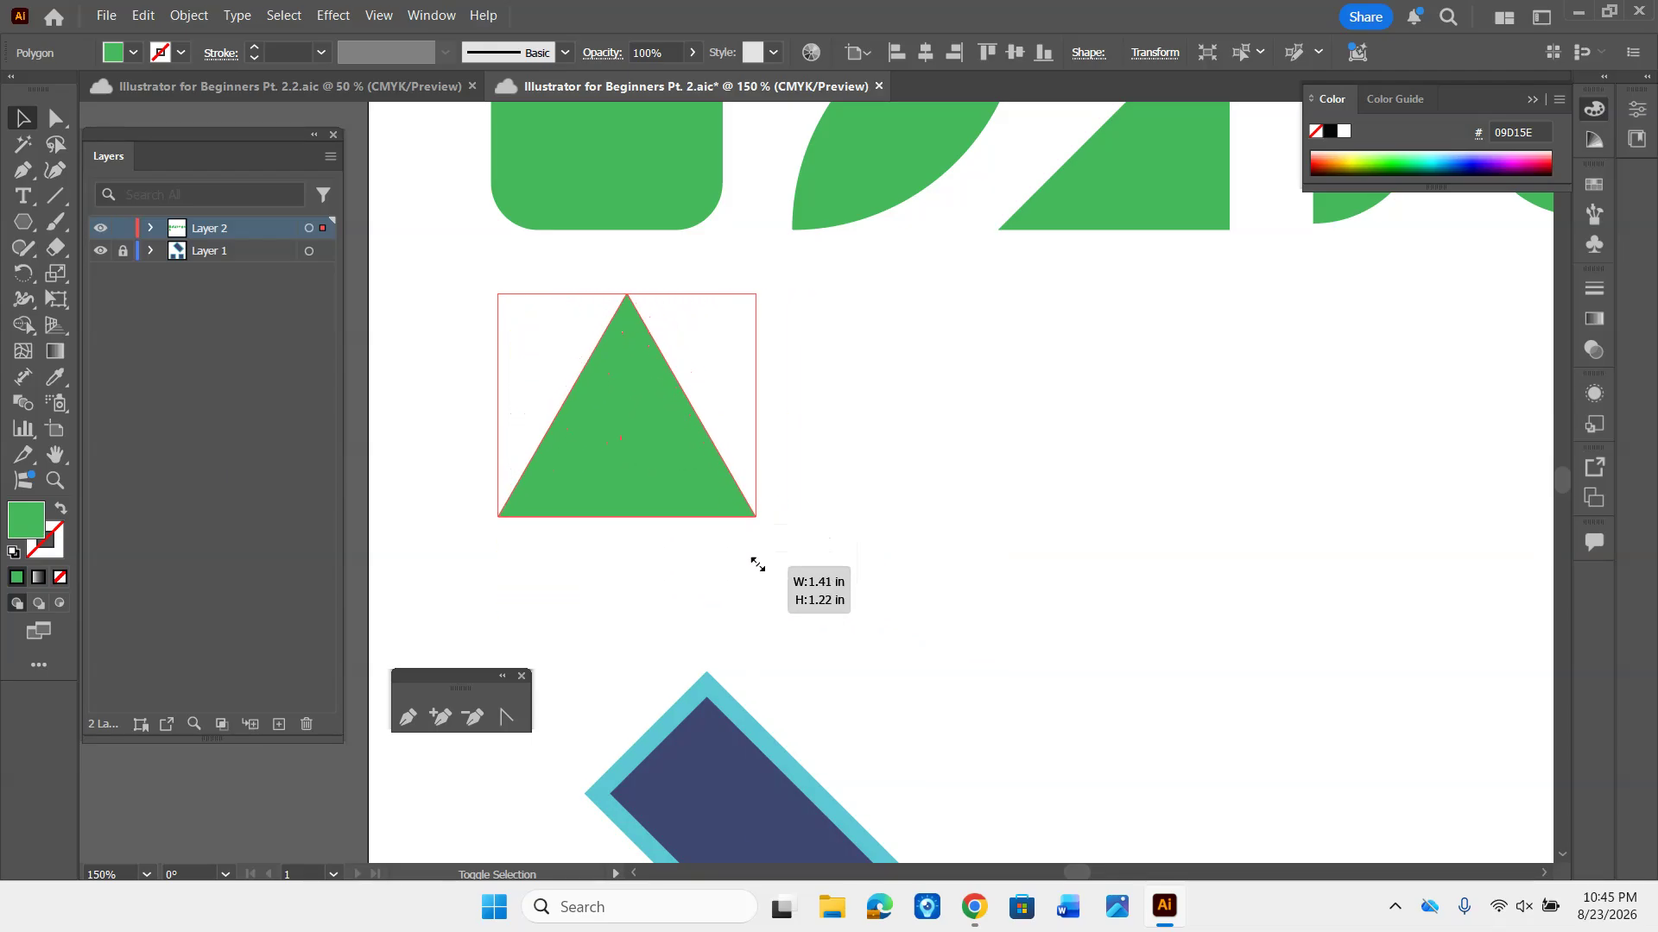
{"action": "left_click_drag", "start_coordinate": [680, 463], "coordinate": [648, 466]}
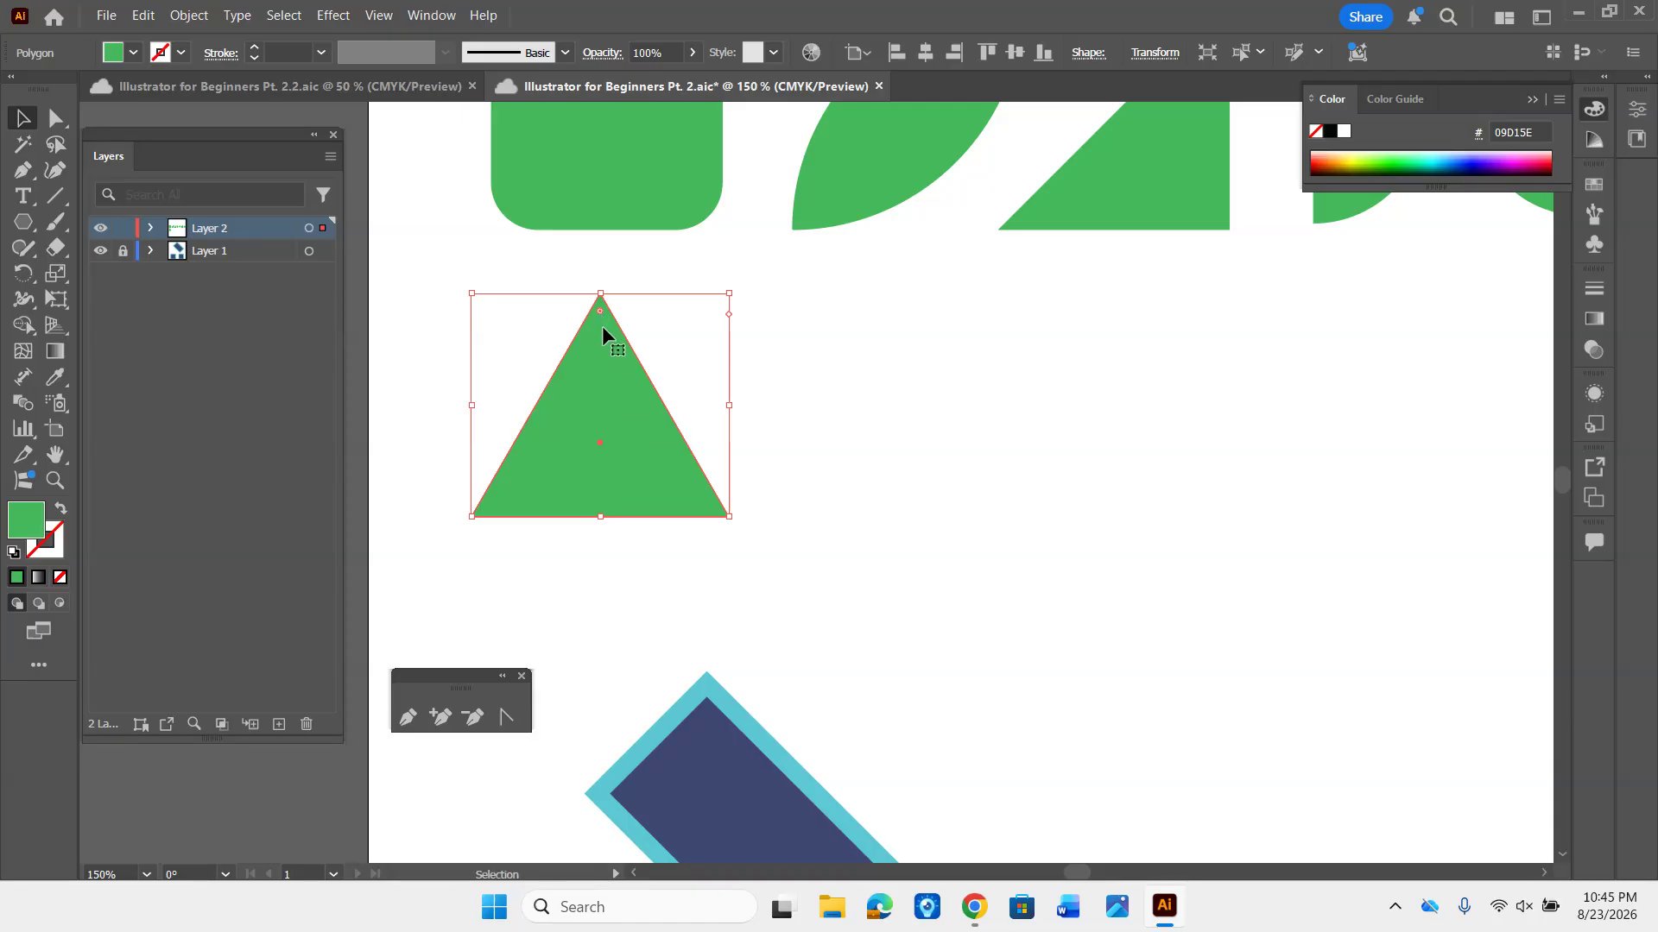
- Round all three corners of the green triangle slightly, and undo the rounding
{"action": "key", "text": "a"}
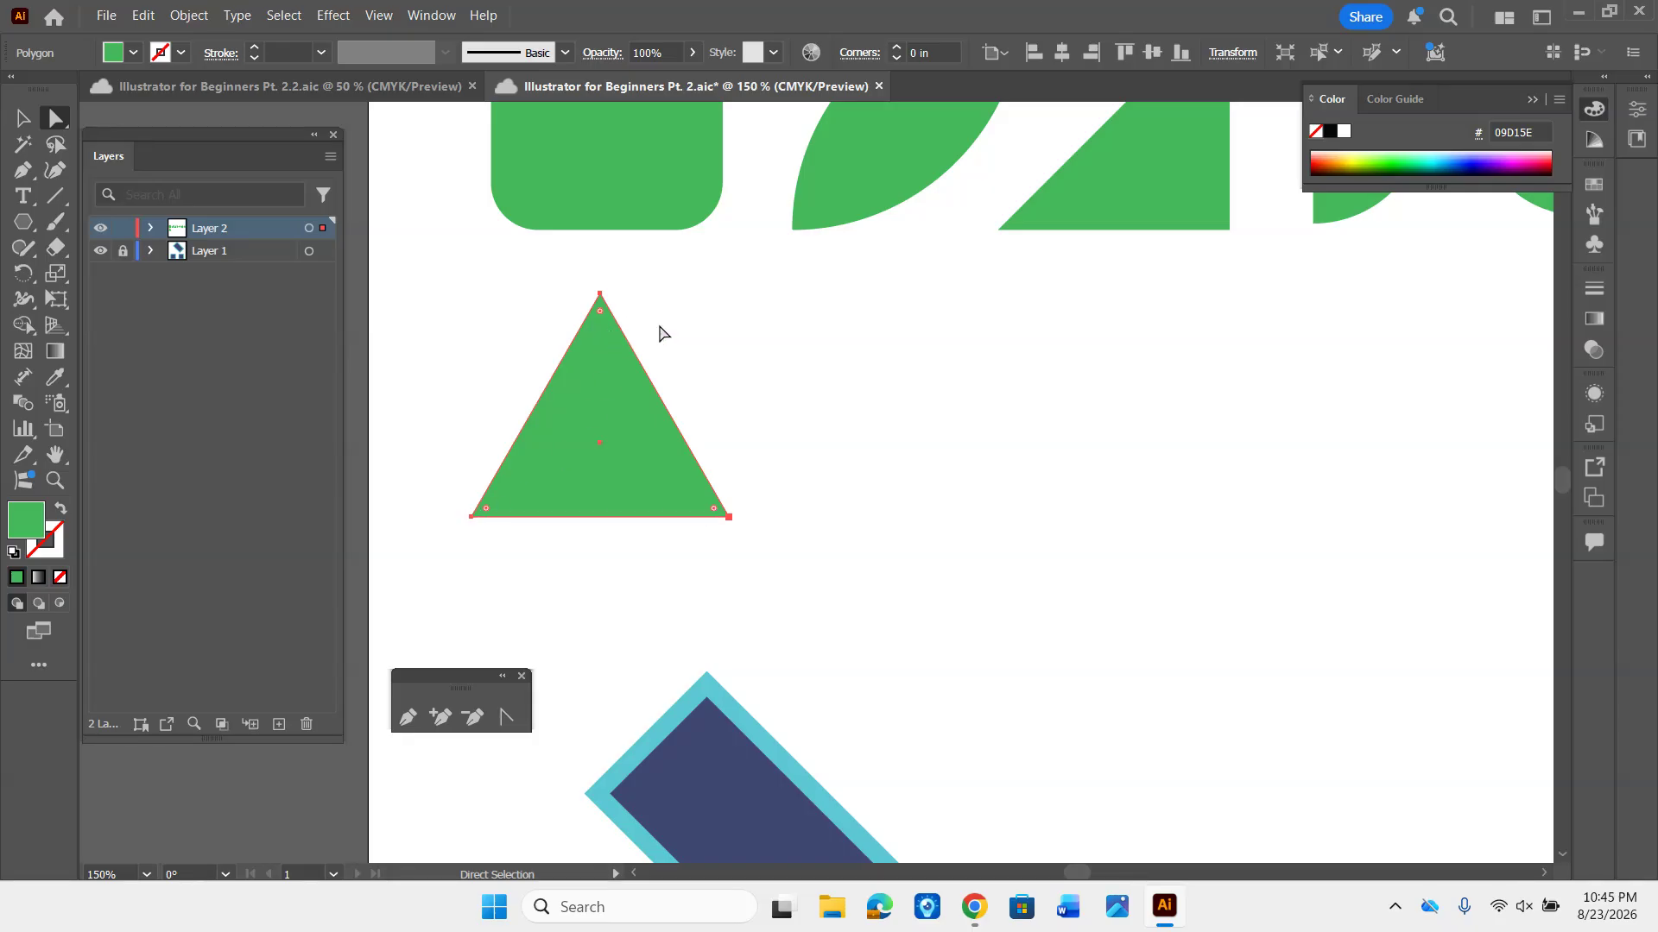
{"action": "key", "text": "v"}
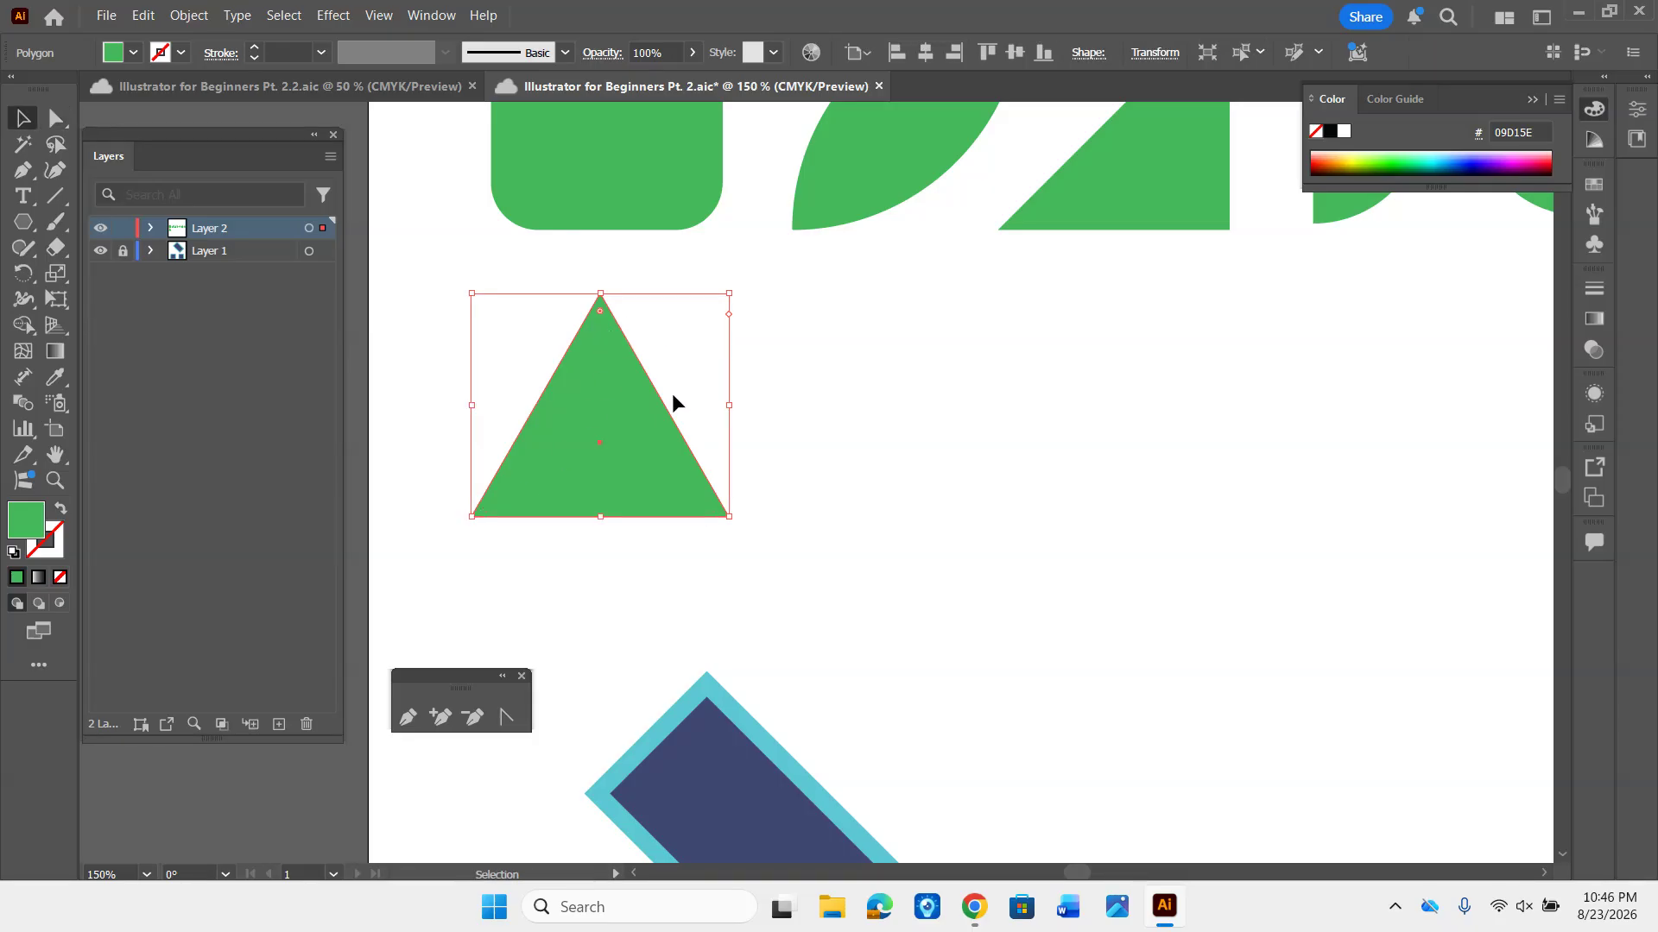
{"action": "mouse_move", "coordinate": [603, 313]}
{"action": "left_mouse_down"}
{"action": "mouse_move", "coordinate": [599, 385]}
{"action": "mouse_move", "coordinate": [582, 282]}
{"action": "mouse_move", "coordinate": [593, 387]}
{"action": "mouse_move", "coordinate": [592, 251]}
{"action": "mouse_move", "coordinate": [599, 359]}
{"action": "mouse_move", "coordinate": [596, 293]}
{"action": "mouse_move", "coordinate": [601, 354]}
{"action": "mouse_move", "coordinate": [603, 340]}
{"action": "left_mouse_up"}
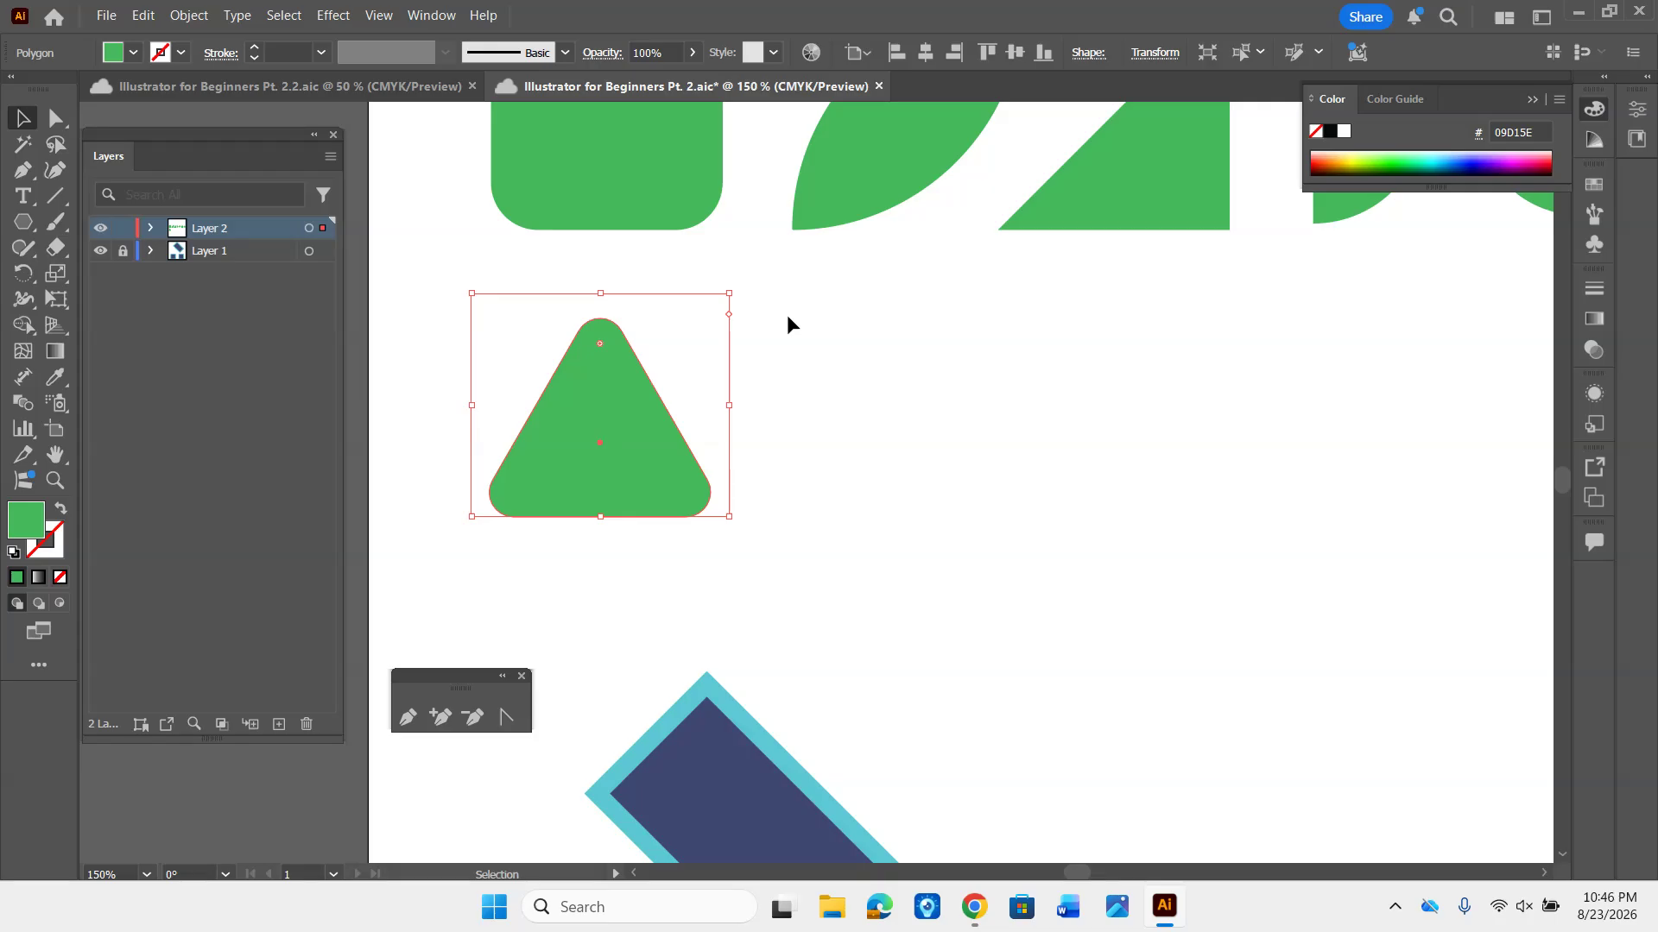
{"action": "key", "text": "ctrl+z"}
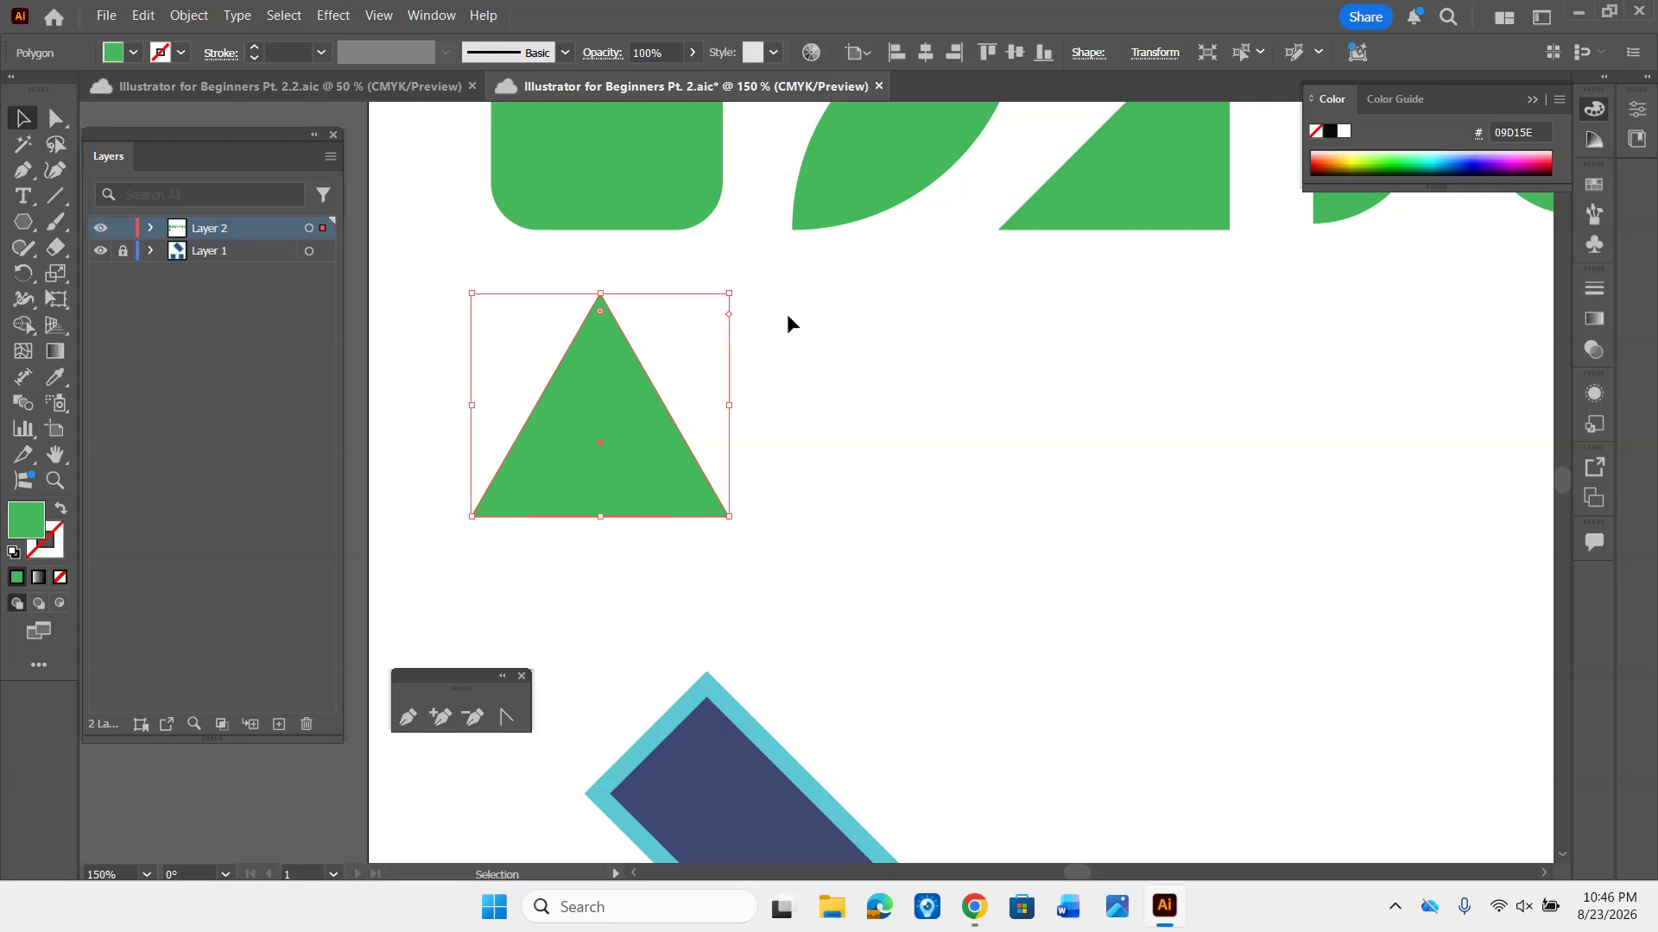
- Round only the triangle's two bottom corners moderately, keeping its apex sharp
{"action": "key", "text": "a"}
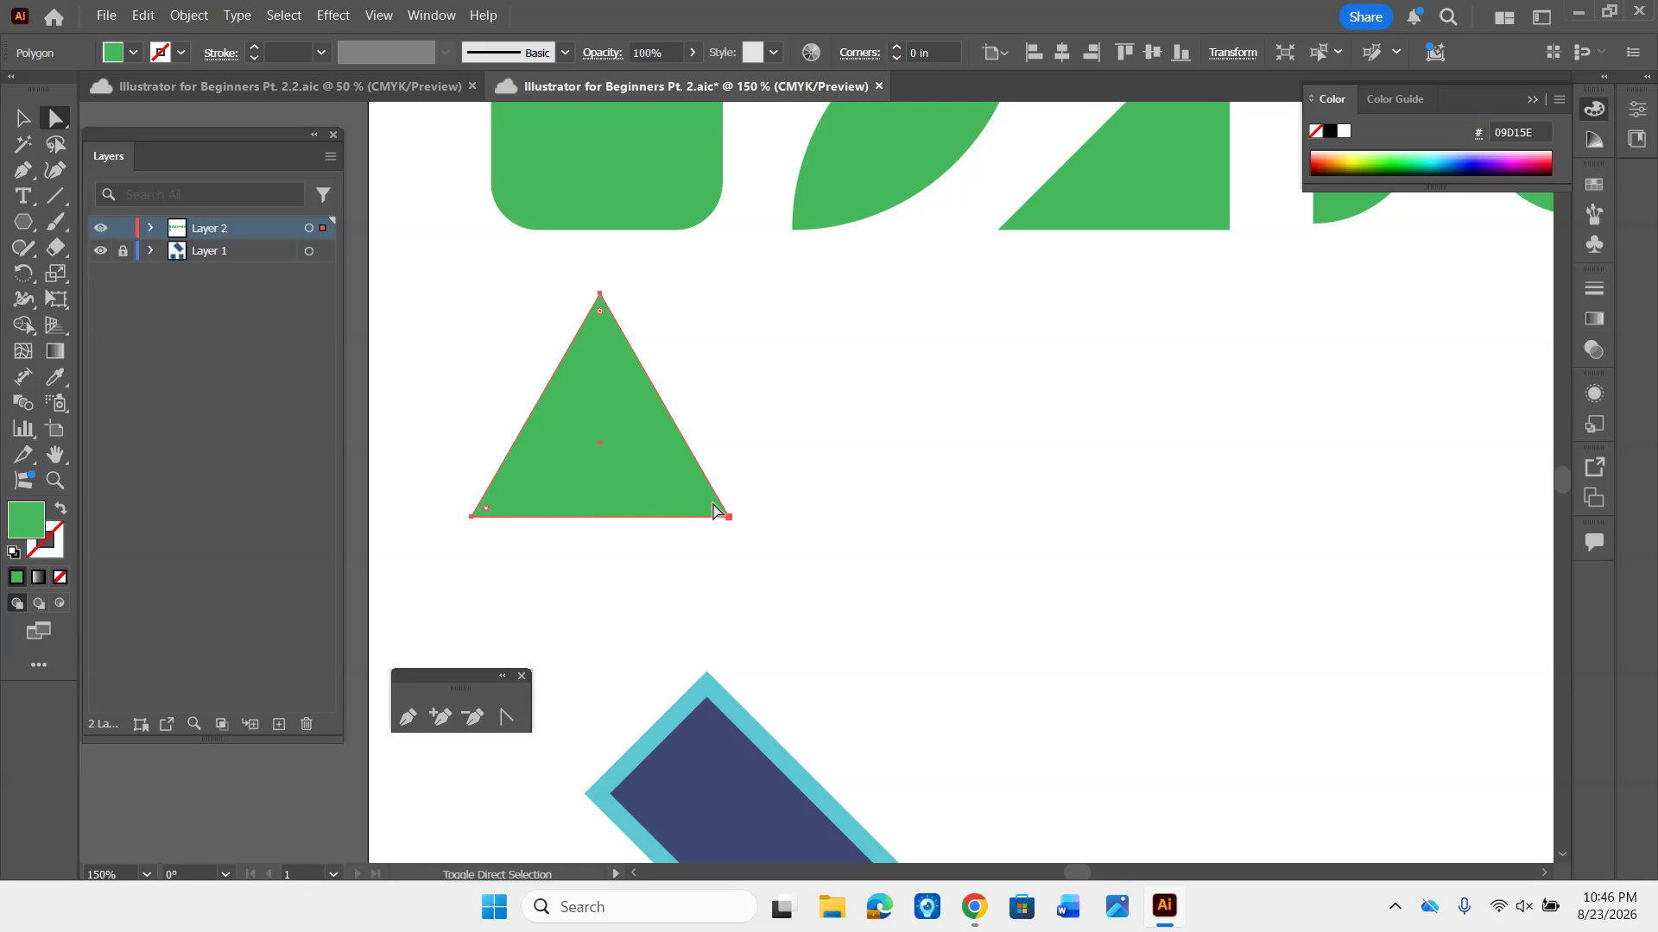
{"action": "left_click_drag", "start_coordinate": [717, 516], "coordinate": [604, 344]}
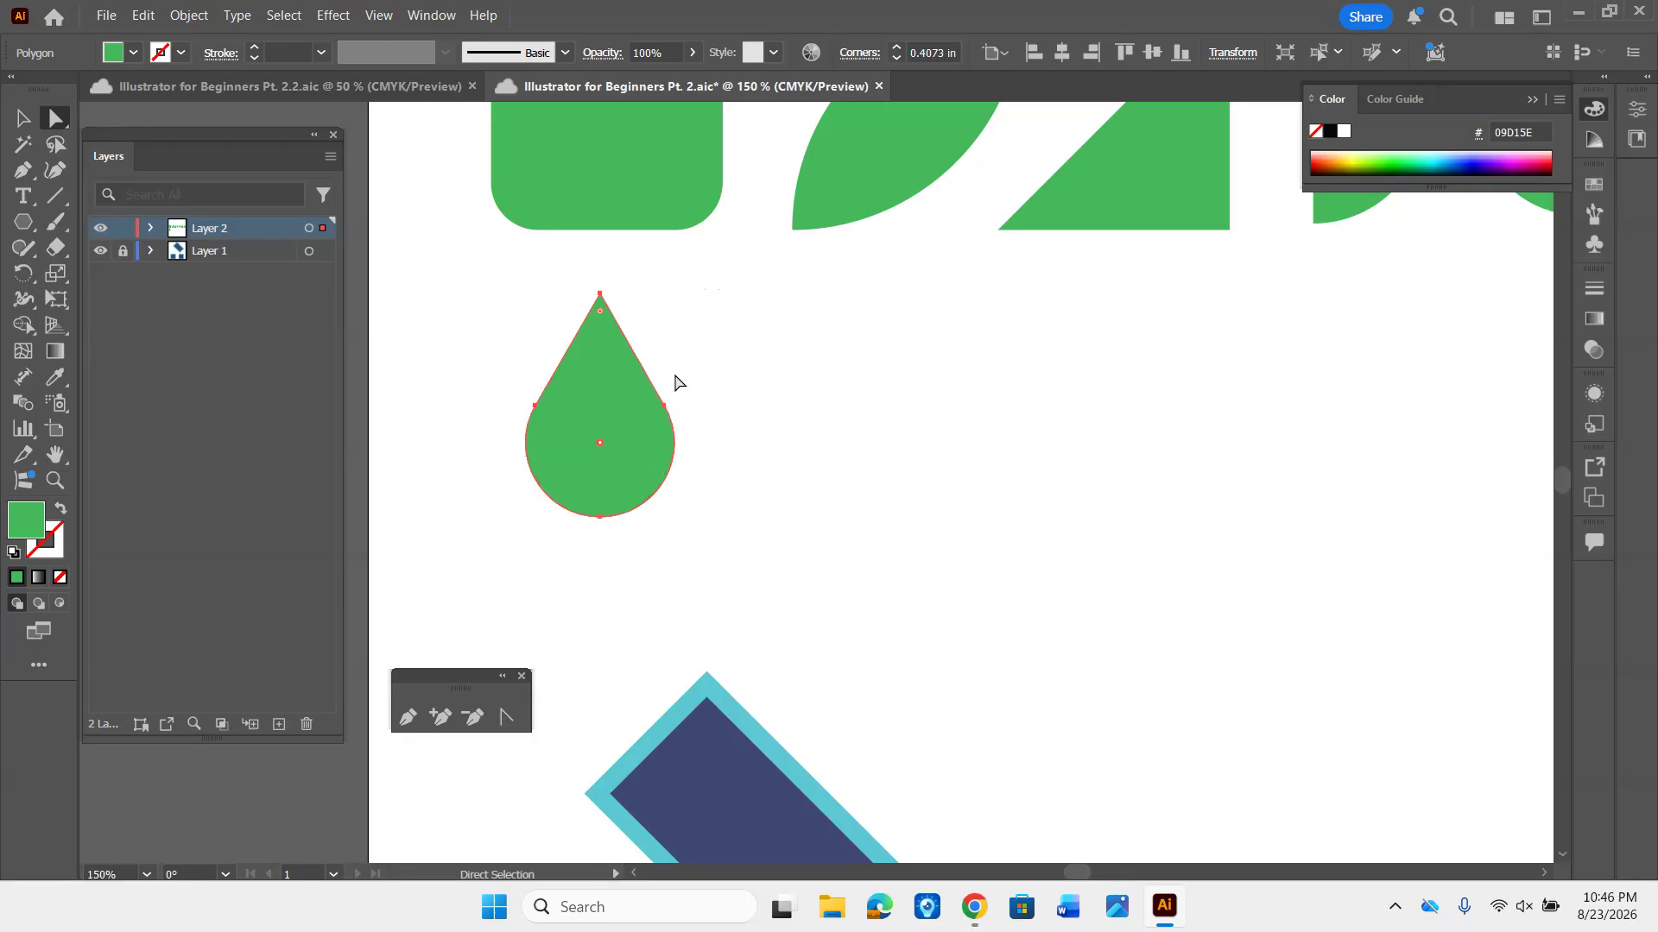
{"action": "left_click_drag", "start_coordinate": [607, 447], "coordinate": [656, 497]}
{"action": "left_click", "coordinate": [707, 386]}
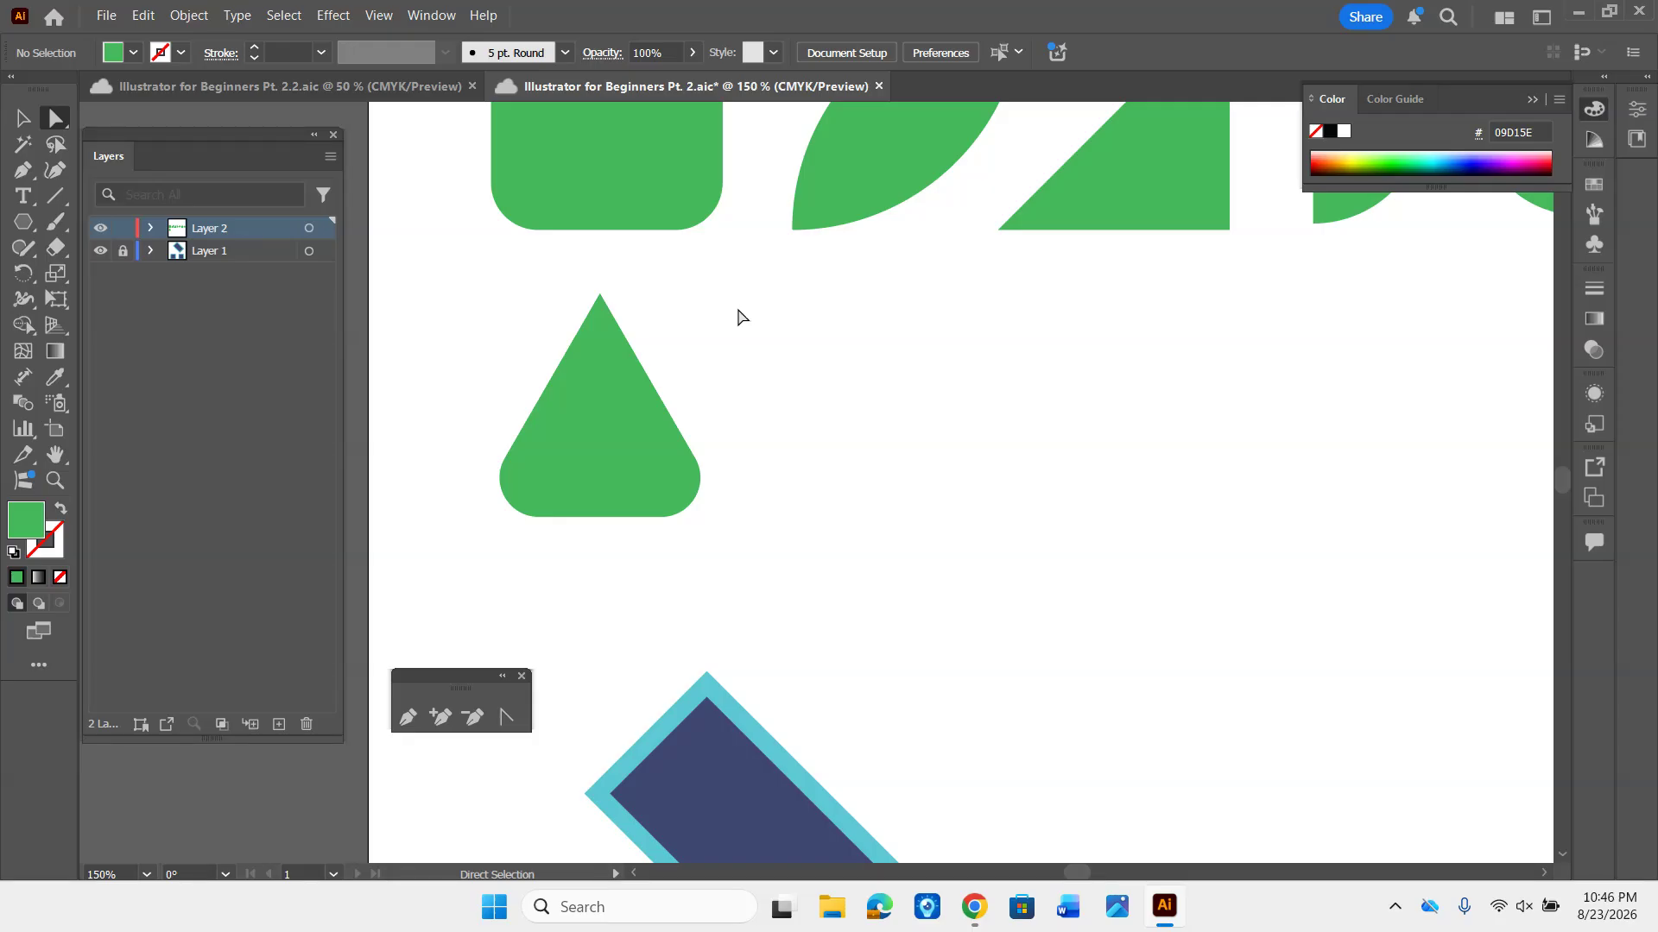
- Create a second green triangle with radius 0.6888 in and 3 sides, and enlarge it beside the first triangle
{"action": "left_click_drag", "start_coordinate": [954, 381], "coordinate": [877, 377]}
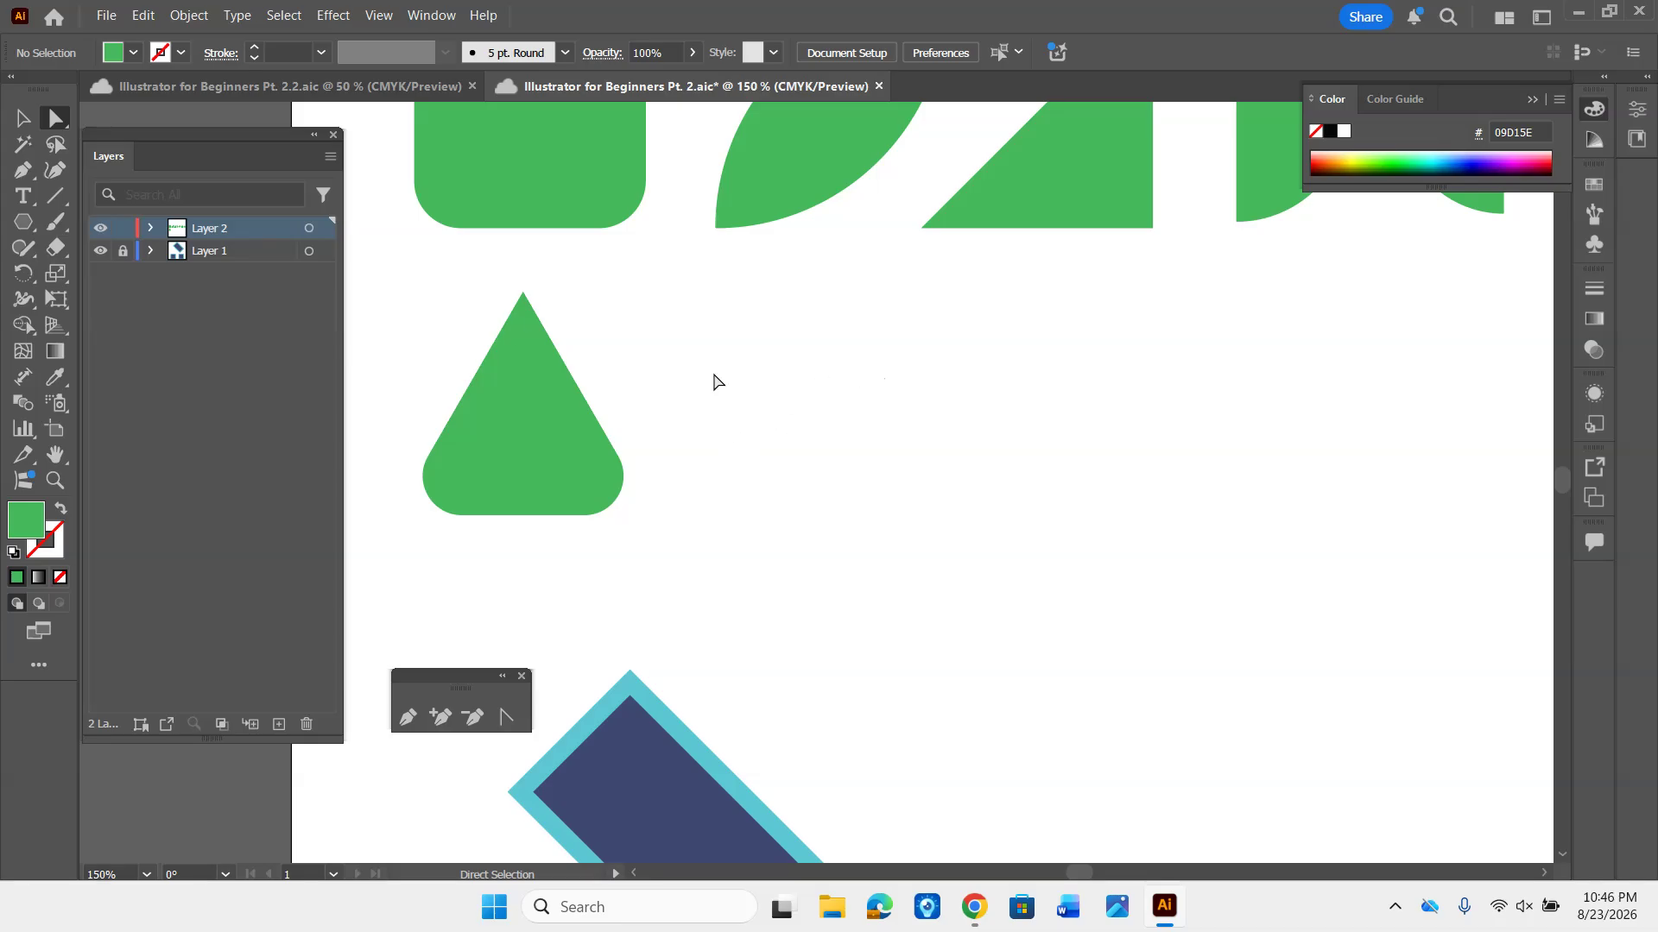
{"action": "left_click", "coordinate": [27, 227]}
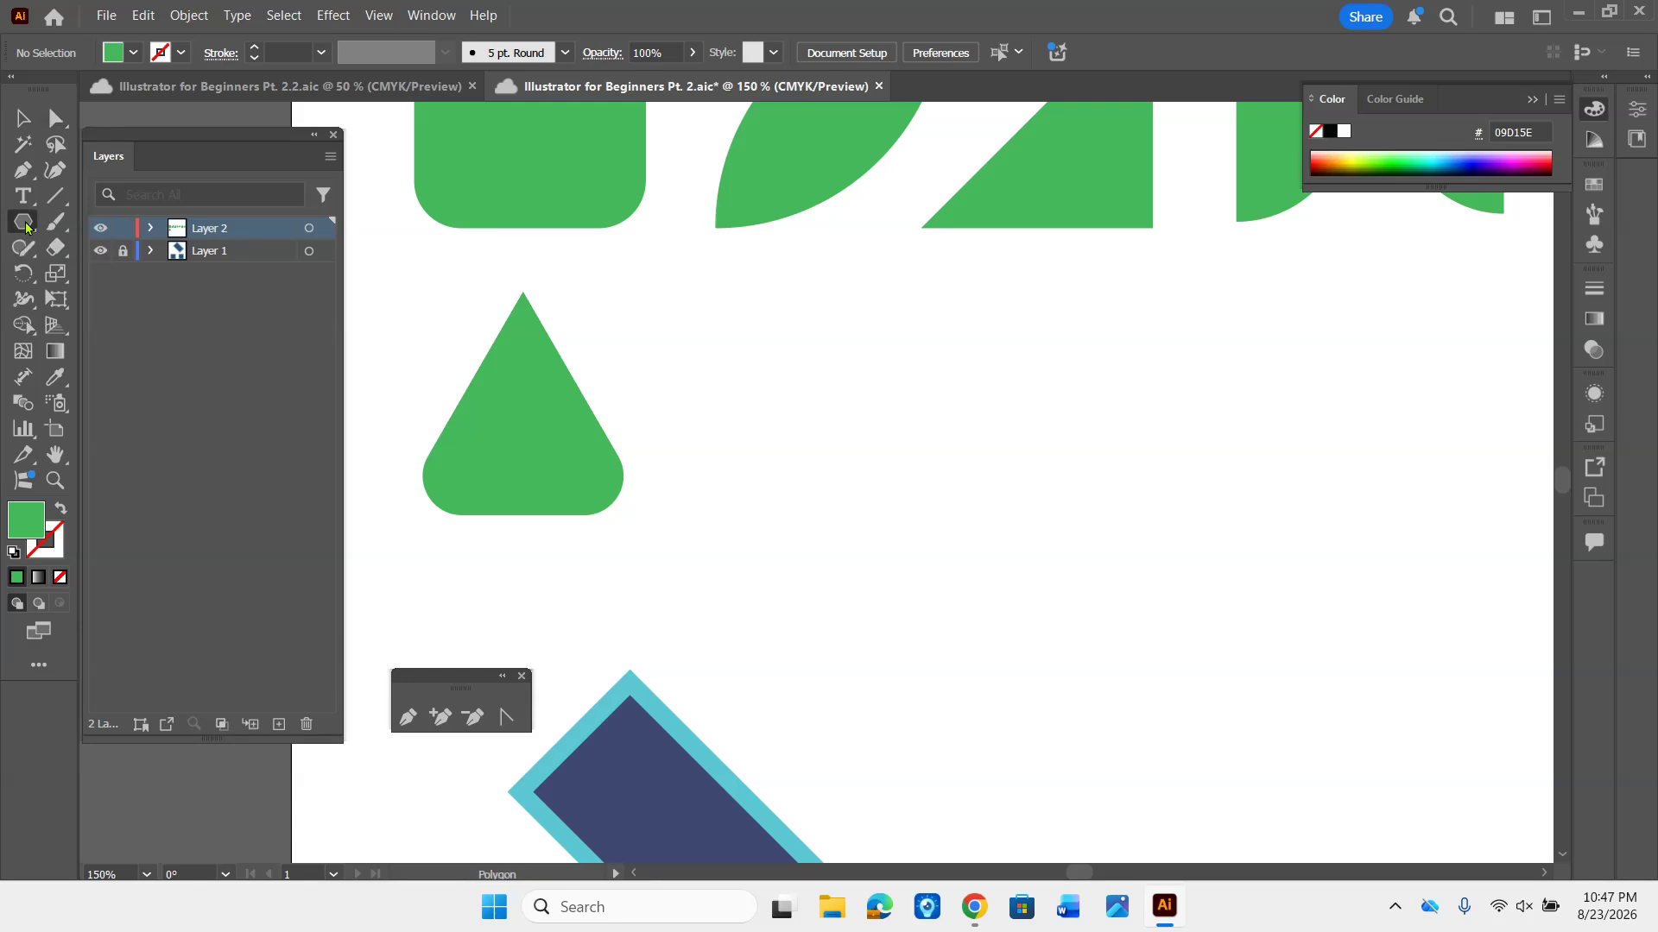
{"action": "left_click", "coordinate": [782, 354]}
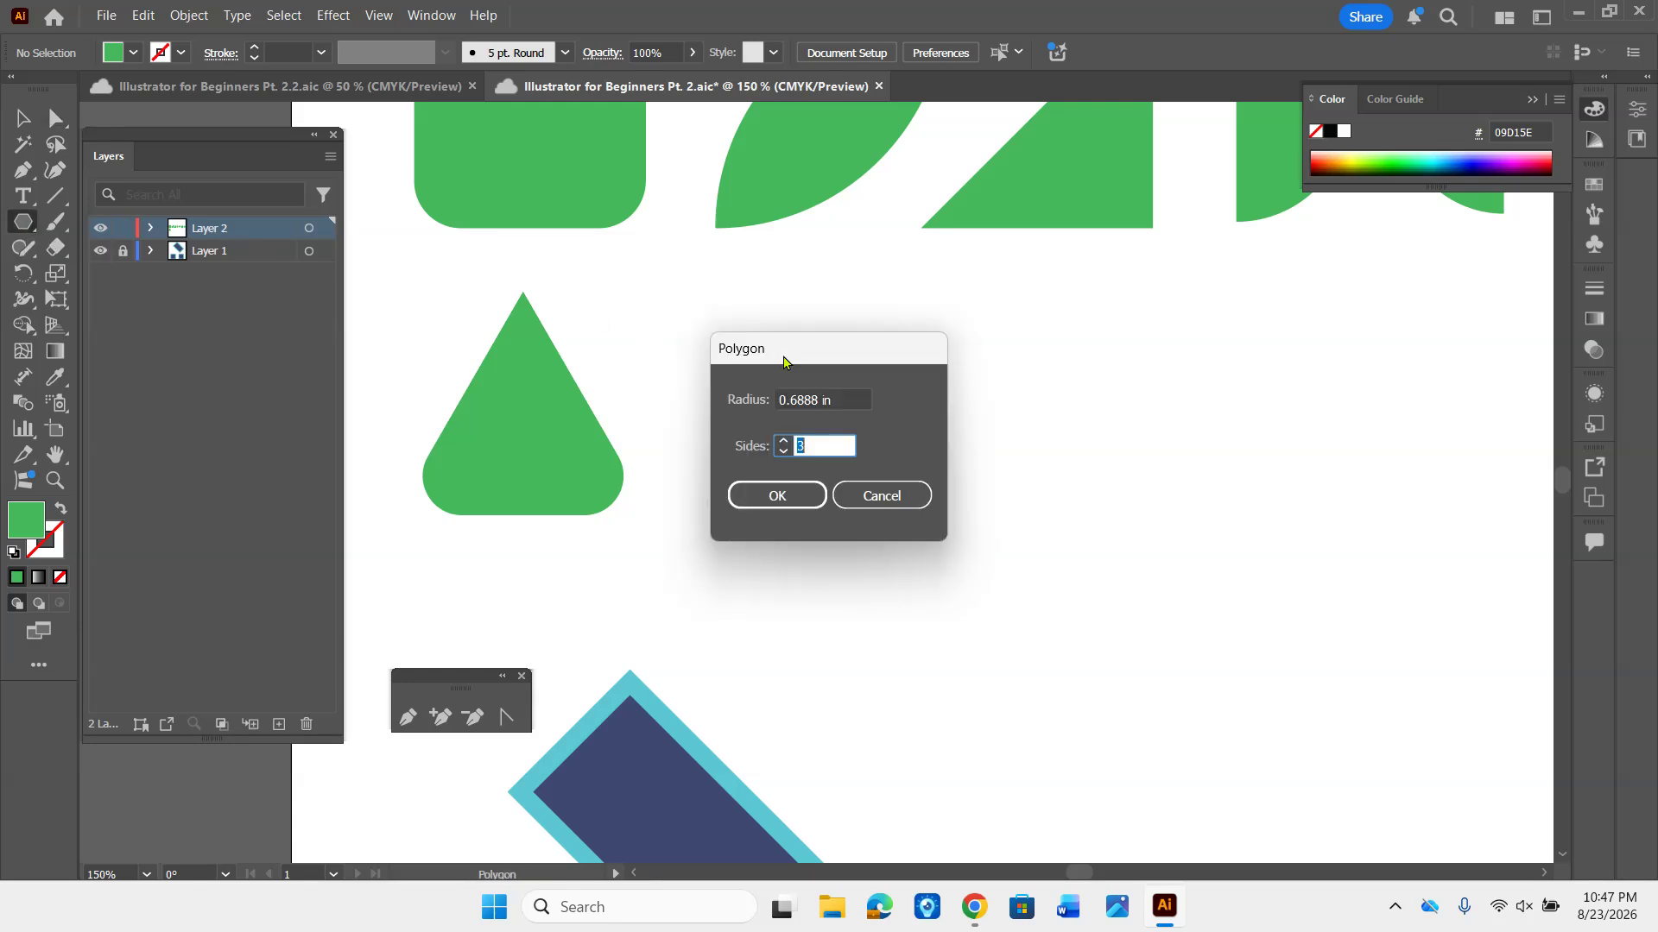
{"action": "left_click", "coordinate": [776, 496]}
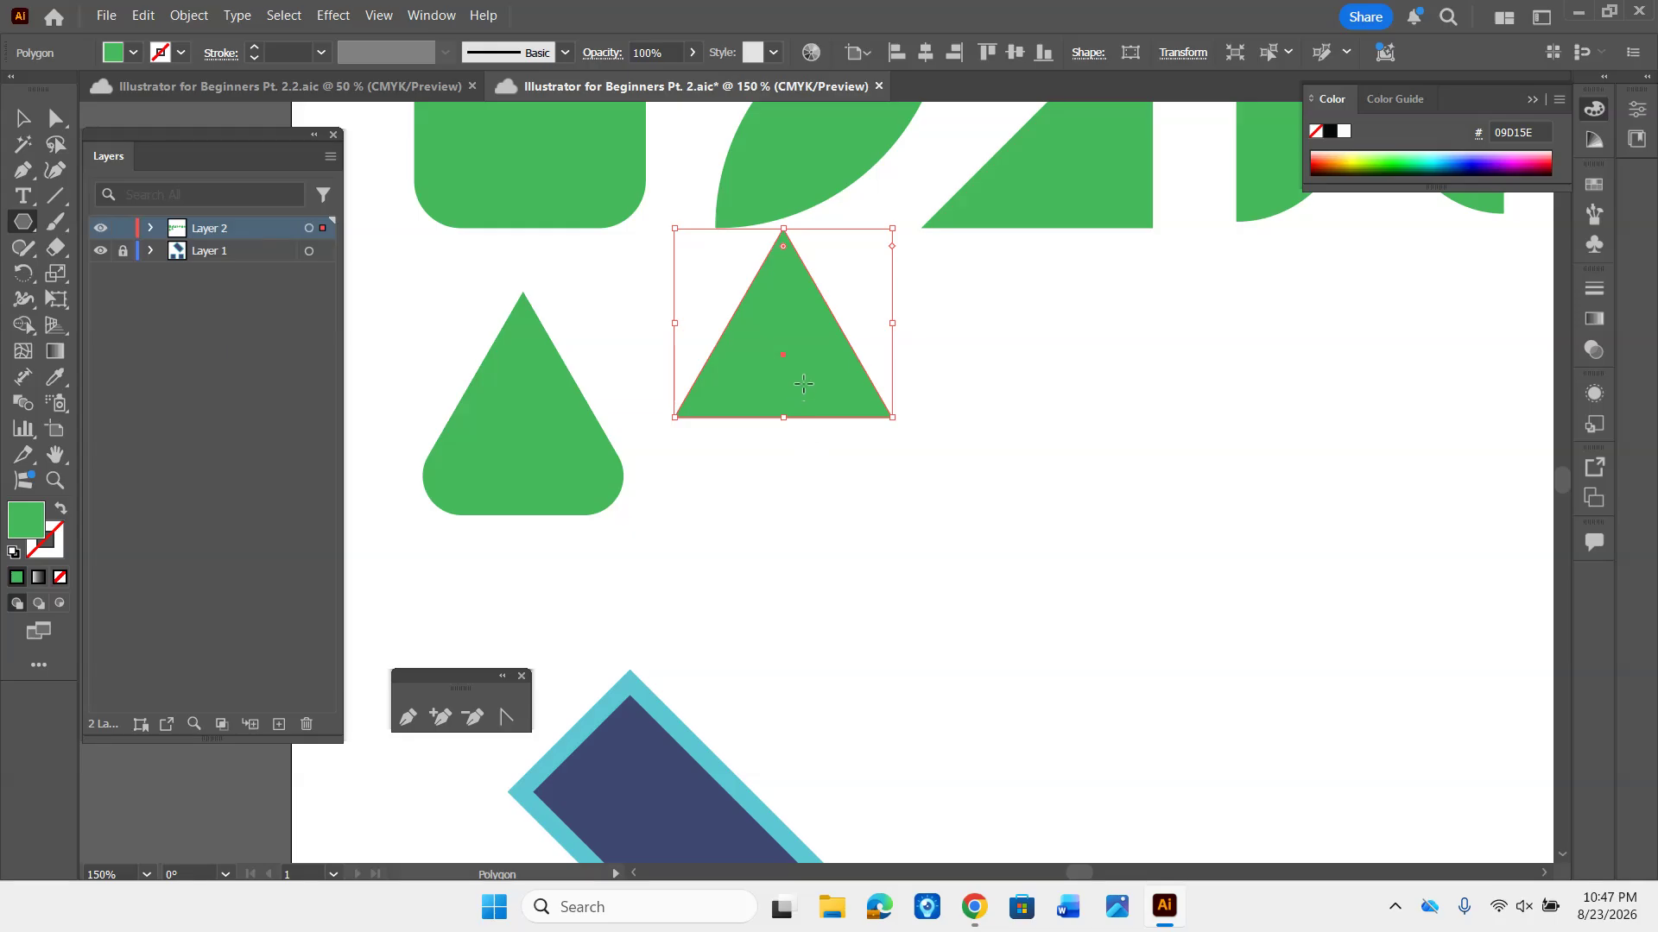
{"action": "key", "text": "v"}
{"action": "left_click_drag", "start_coordinate": [800, 382], "coordinate": [805, 462]}
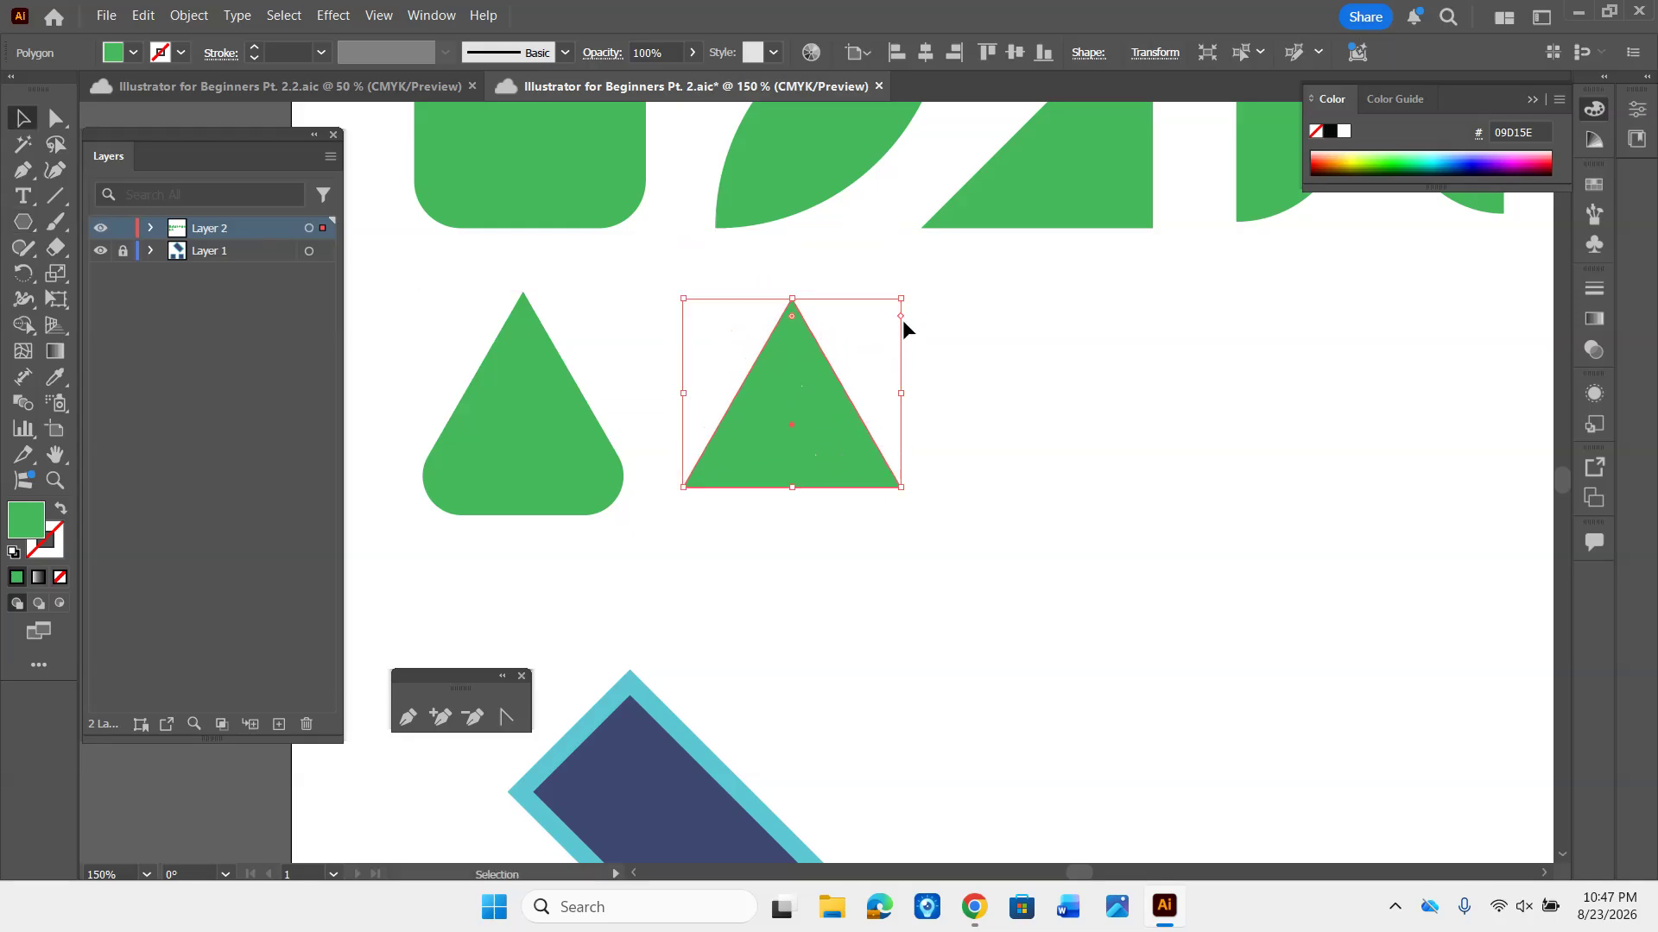
{"action": "left_click_drag", "start_coordinate": [901, 299], "coordinate": [938, 265]}
{"action": "left_click_drag", "start_coordinate": [831, 365], "coordinate": [832, 380]}
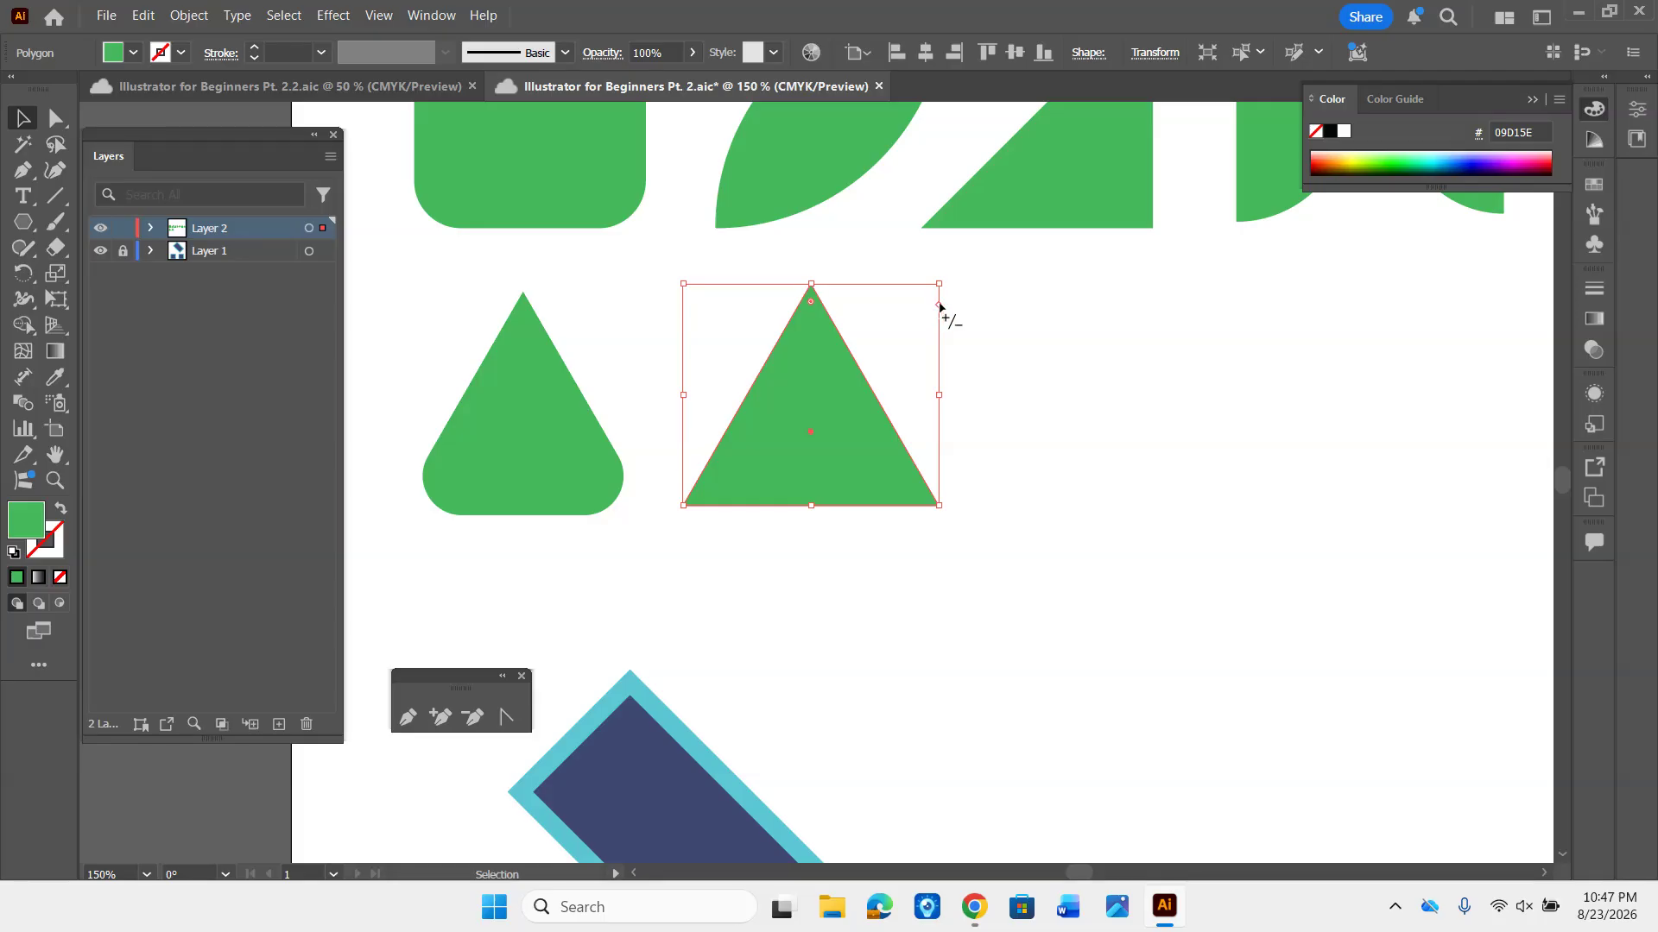
- Change the second triangle to a polygon with 4 sides, and delete it
{"action": "mouse_move", "coordinate": [940, 306]}
{"action": "left_mouse_down"}
{"action": "mouse_move", "coordinate": [937, 510]}
{"action": "mouse_move", "coordinate": [925, 271]}
{"action": "mouse_move", "coordinate": [925, 466]}
{"action": "mouse_move", "coordinate": [937, 440]}
{"action": "mouse_move", "coordinate": [929, 333]}
{"action": "mouse_move", "coordinate": [922, 480]}
{"action": "mouse_move", "coordinate": [896, 304]}
{"action": "mouse_move", "coordinate": [907, 458]}
{"action": "mouse_move", "coordinate": [921, 315]}
{"action": "mouse_move", "coordinate": [940, 455]}
{"action": "mouse_move", "coordinate": [940, 328]}
{"action": "left_mouse_up"}
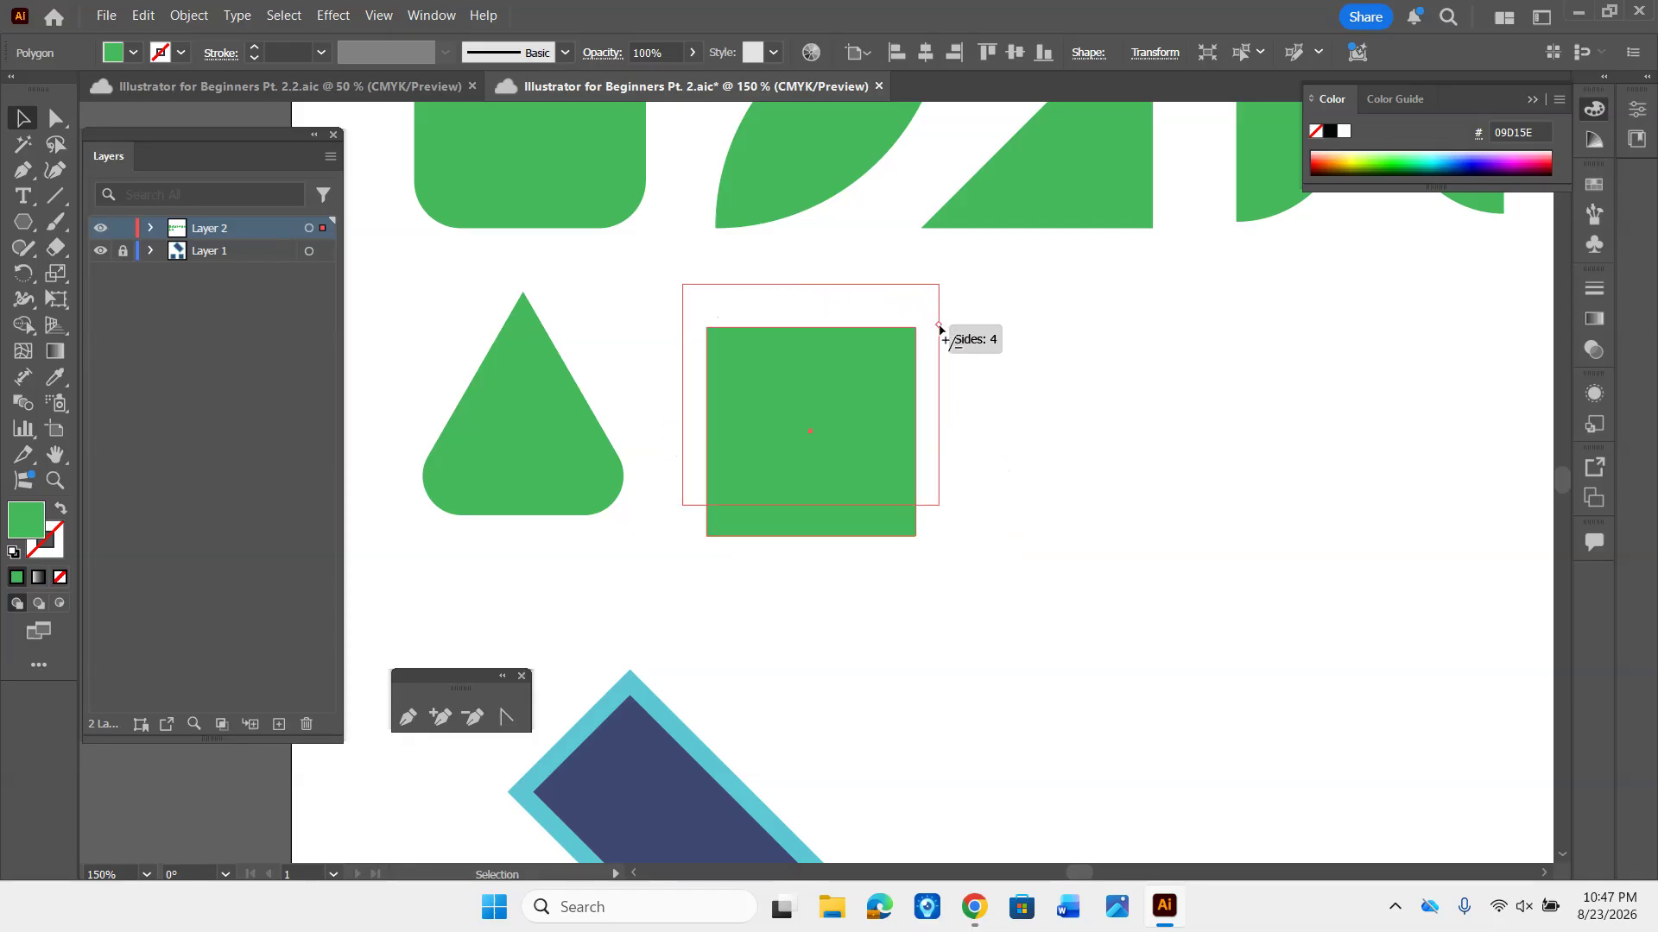
{"action": "left_click_drag", "start_coordinate": [940, 327], "coordinate": [939, 325]}
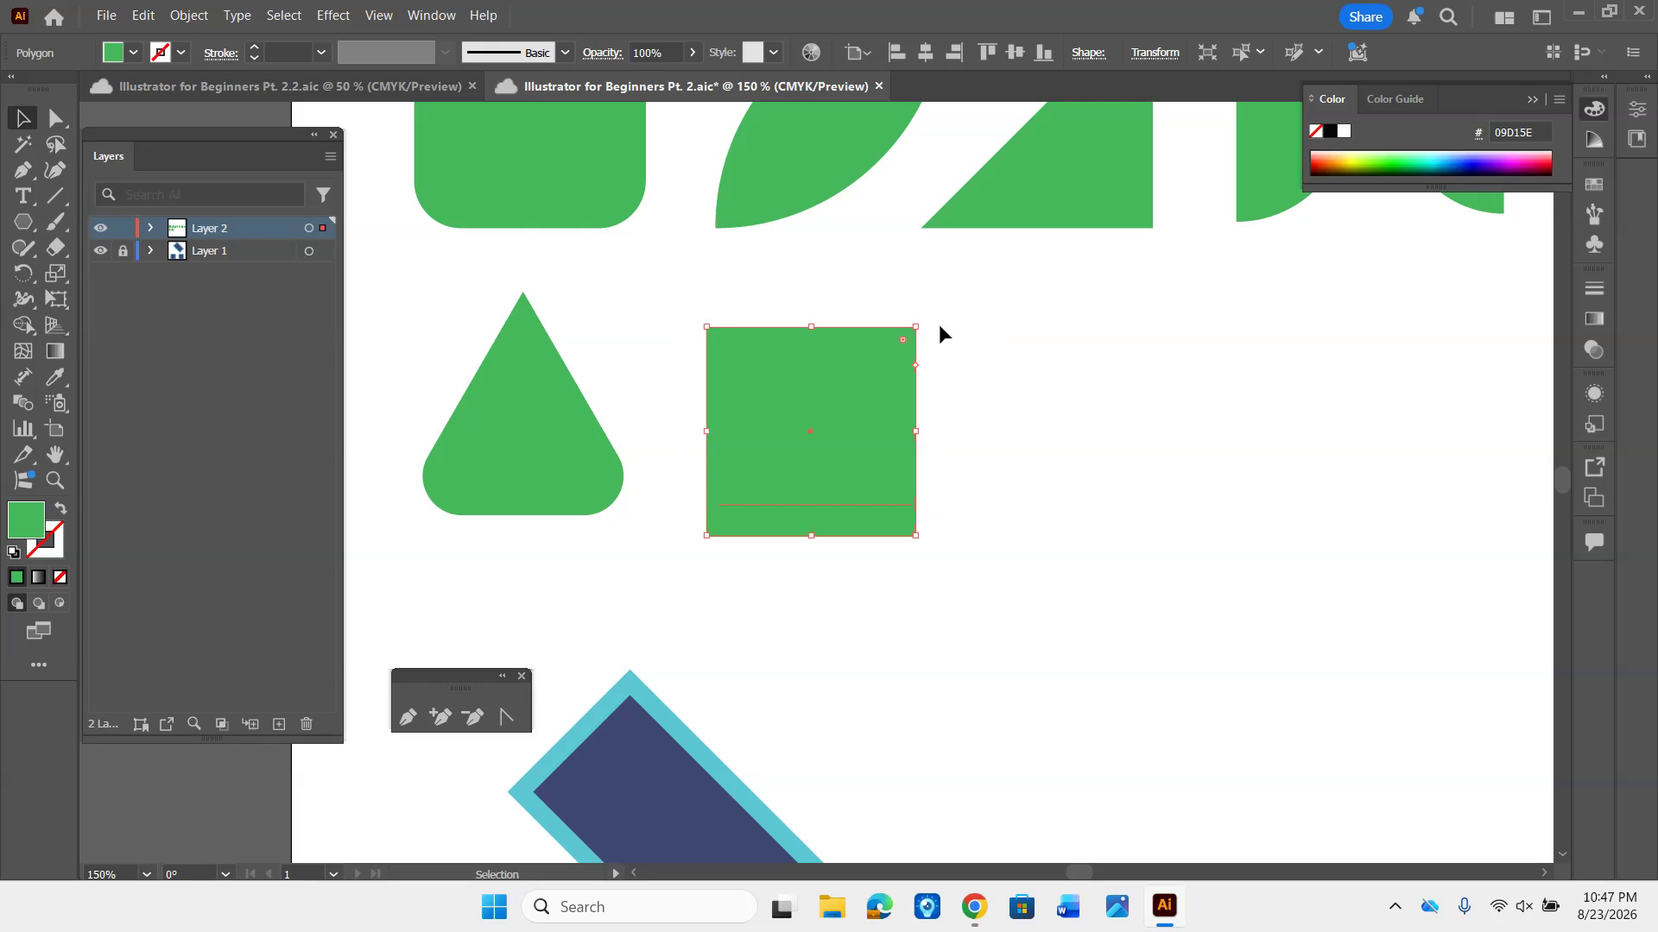
{"action": "key", "text": "Delete"}
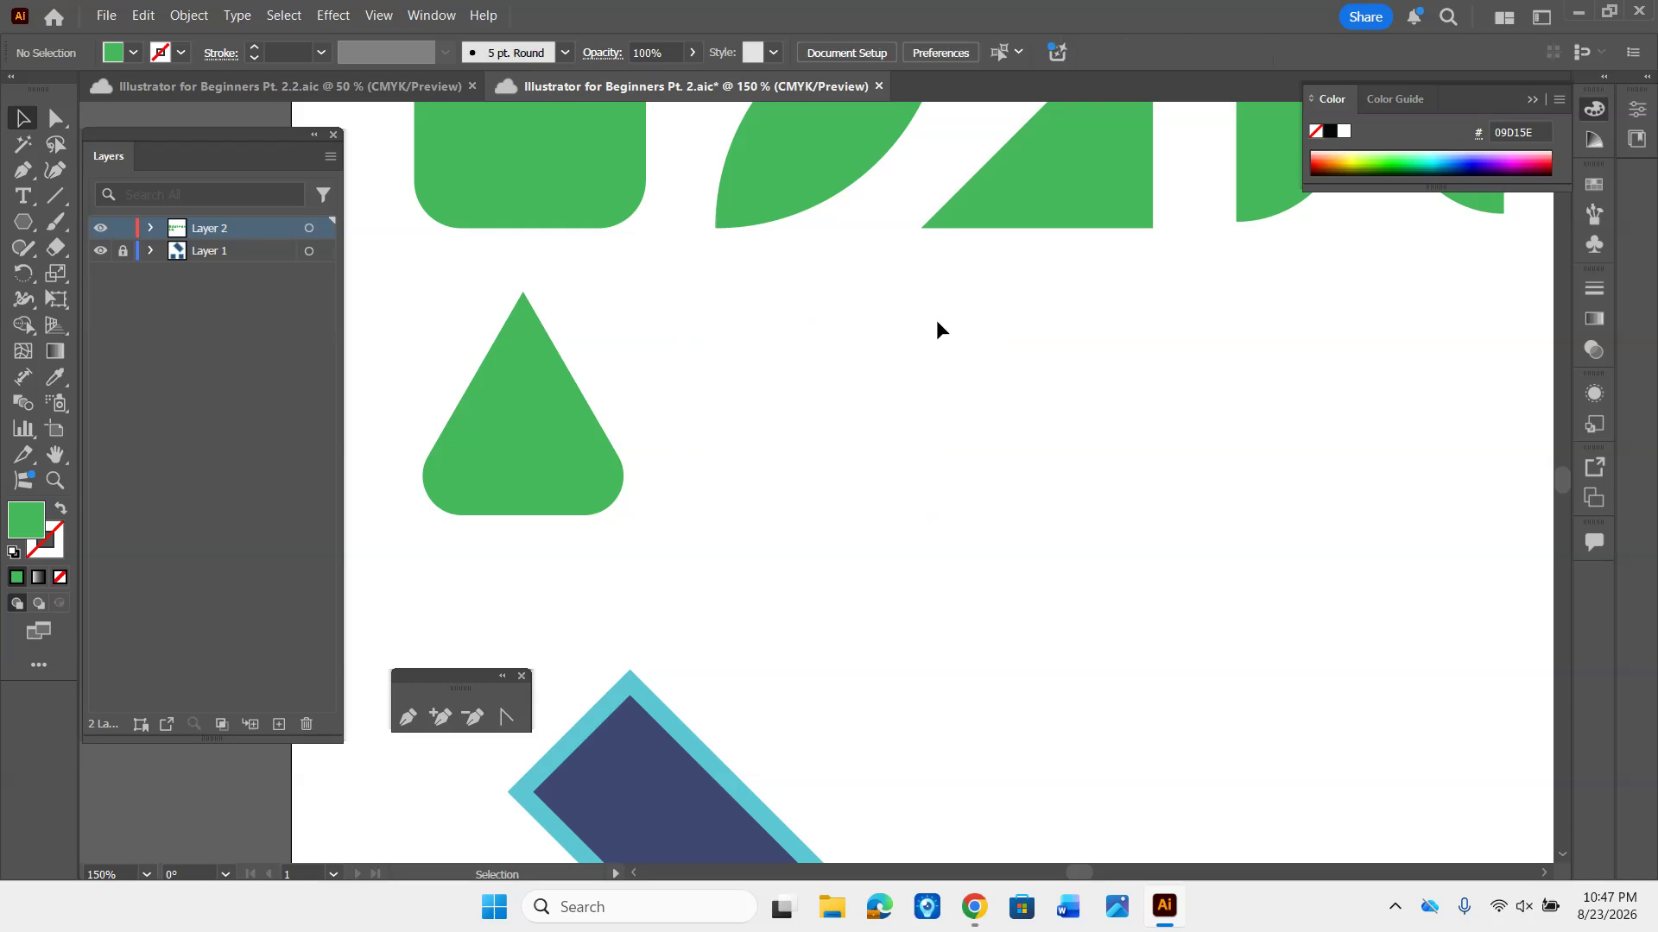
- Draw an upright triangle freehand with the Polygon tool overlapping the leaf shape's lower tip, and delete it
{"action": "left_click", "coordinate": [24, 222]}
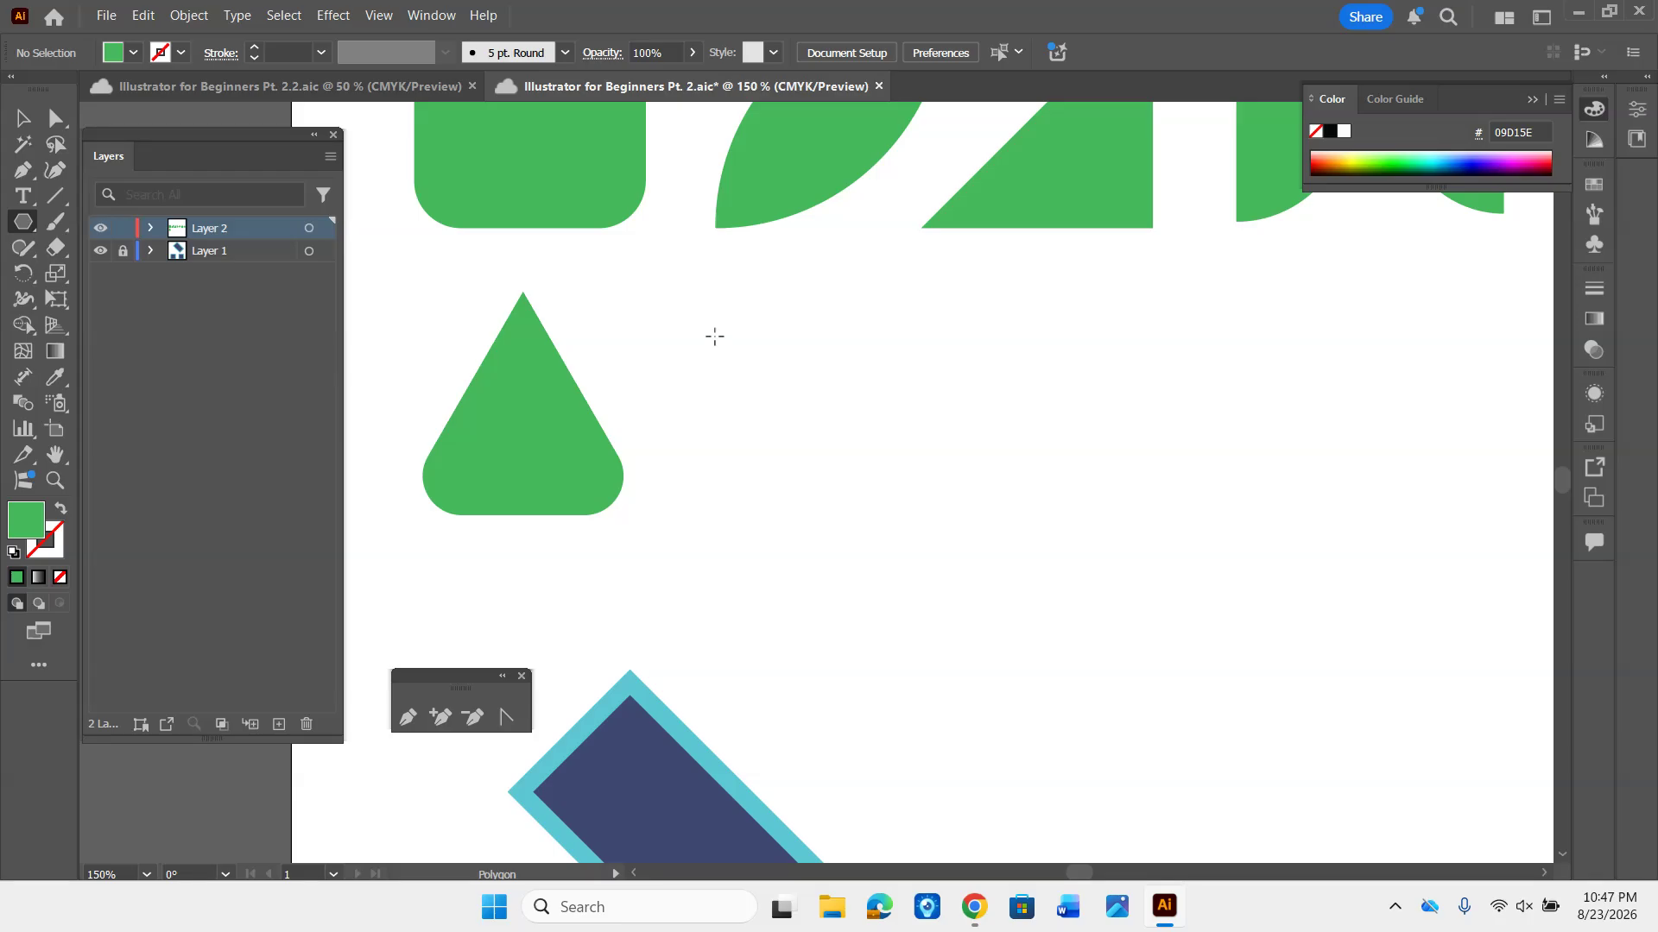
{"action": "left_click_drag", "start_coordinate": [714, 336], "coordinate": [815, 422]}
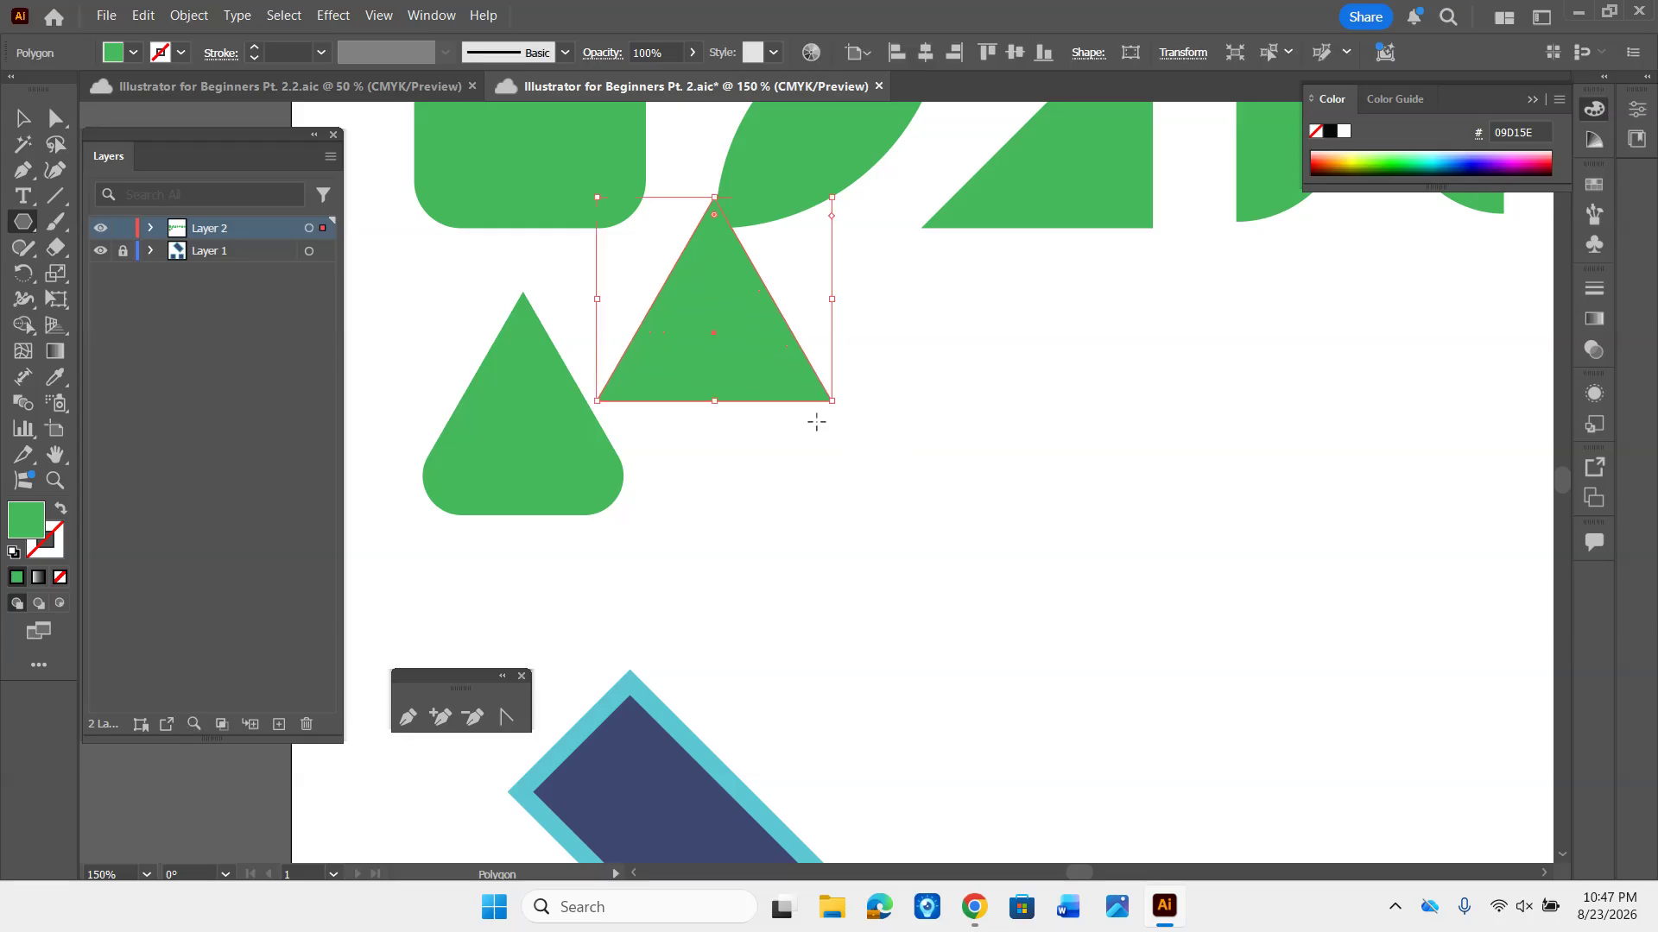
{"action": "key", "text": "Delete"}
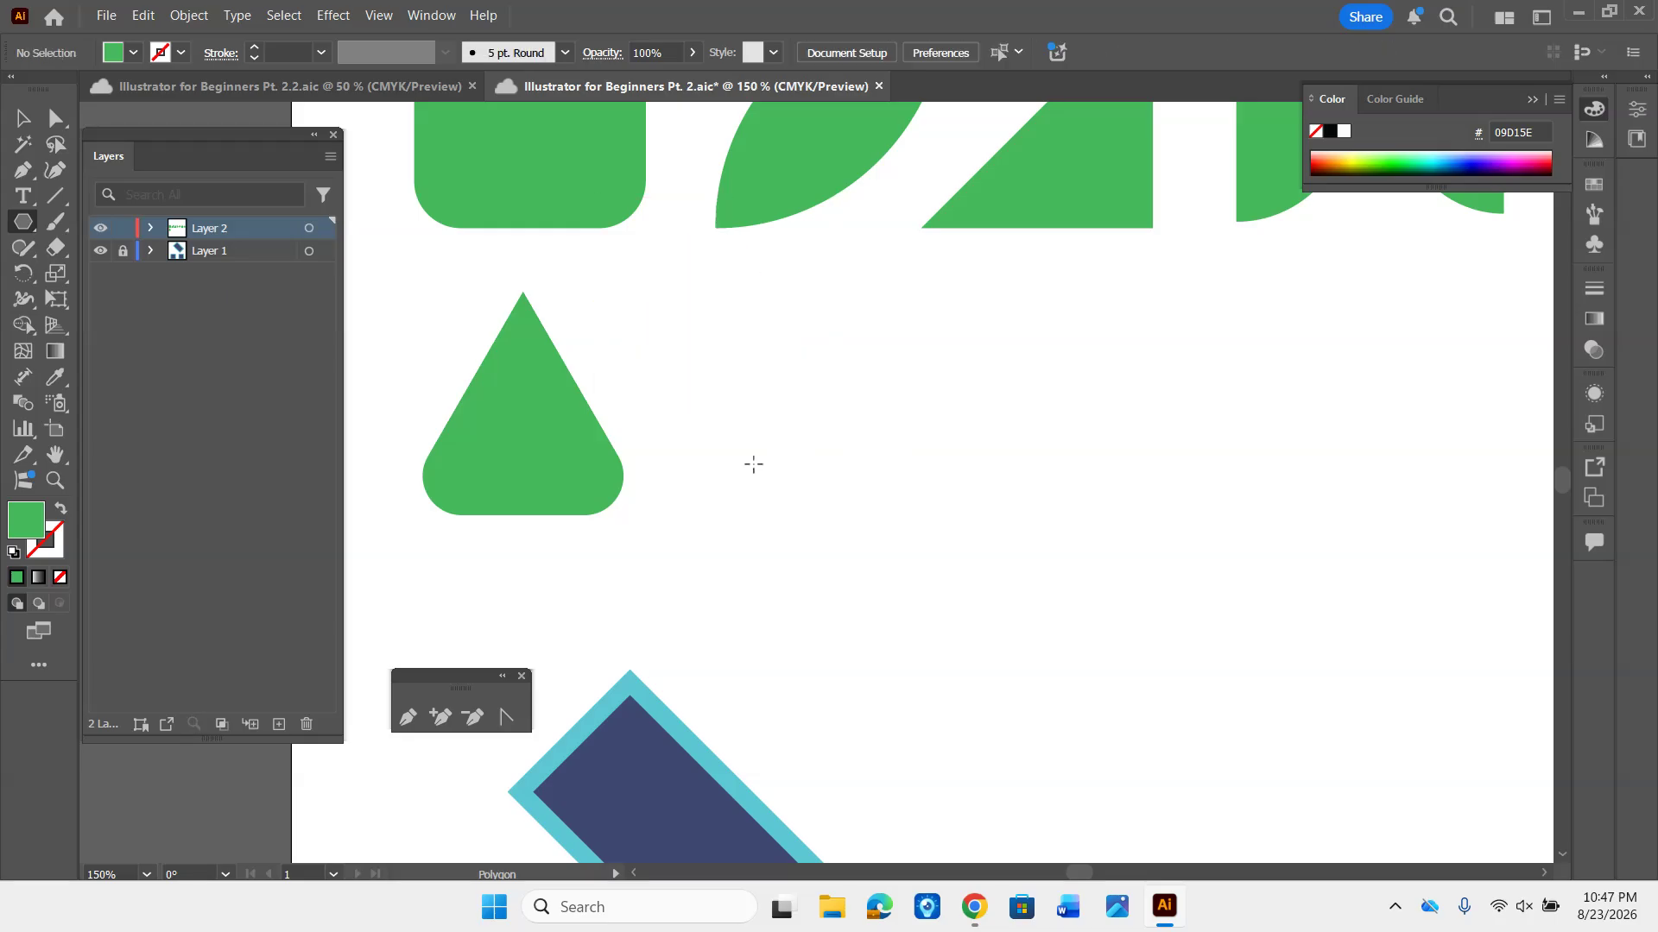
- Create a green pentagon with radius 0.7441 in and 5 sides to the right of the first triangle
{"action": "left_click", "coordinate": [737, 390]}
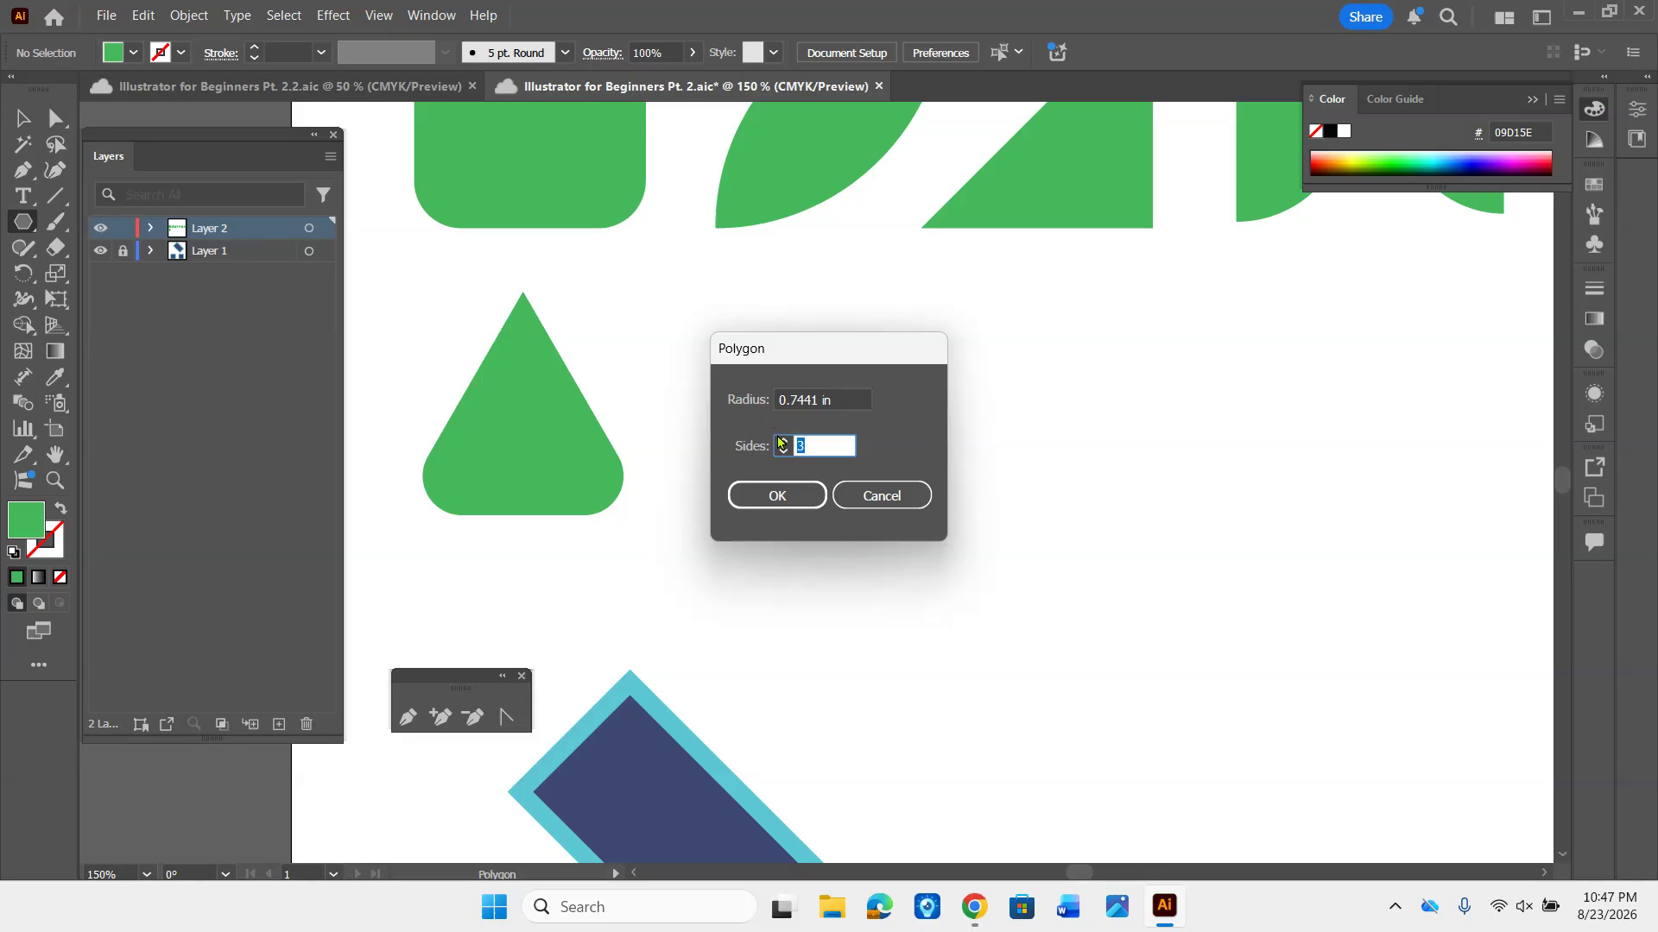
{"action": "left_click", "coordinate": [782, 441]}
{"action": "left_click", "coordinate": [777, 496]}
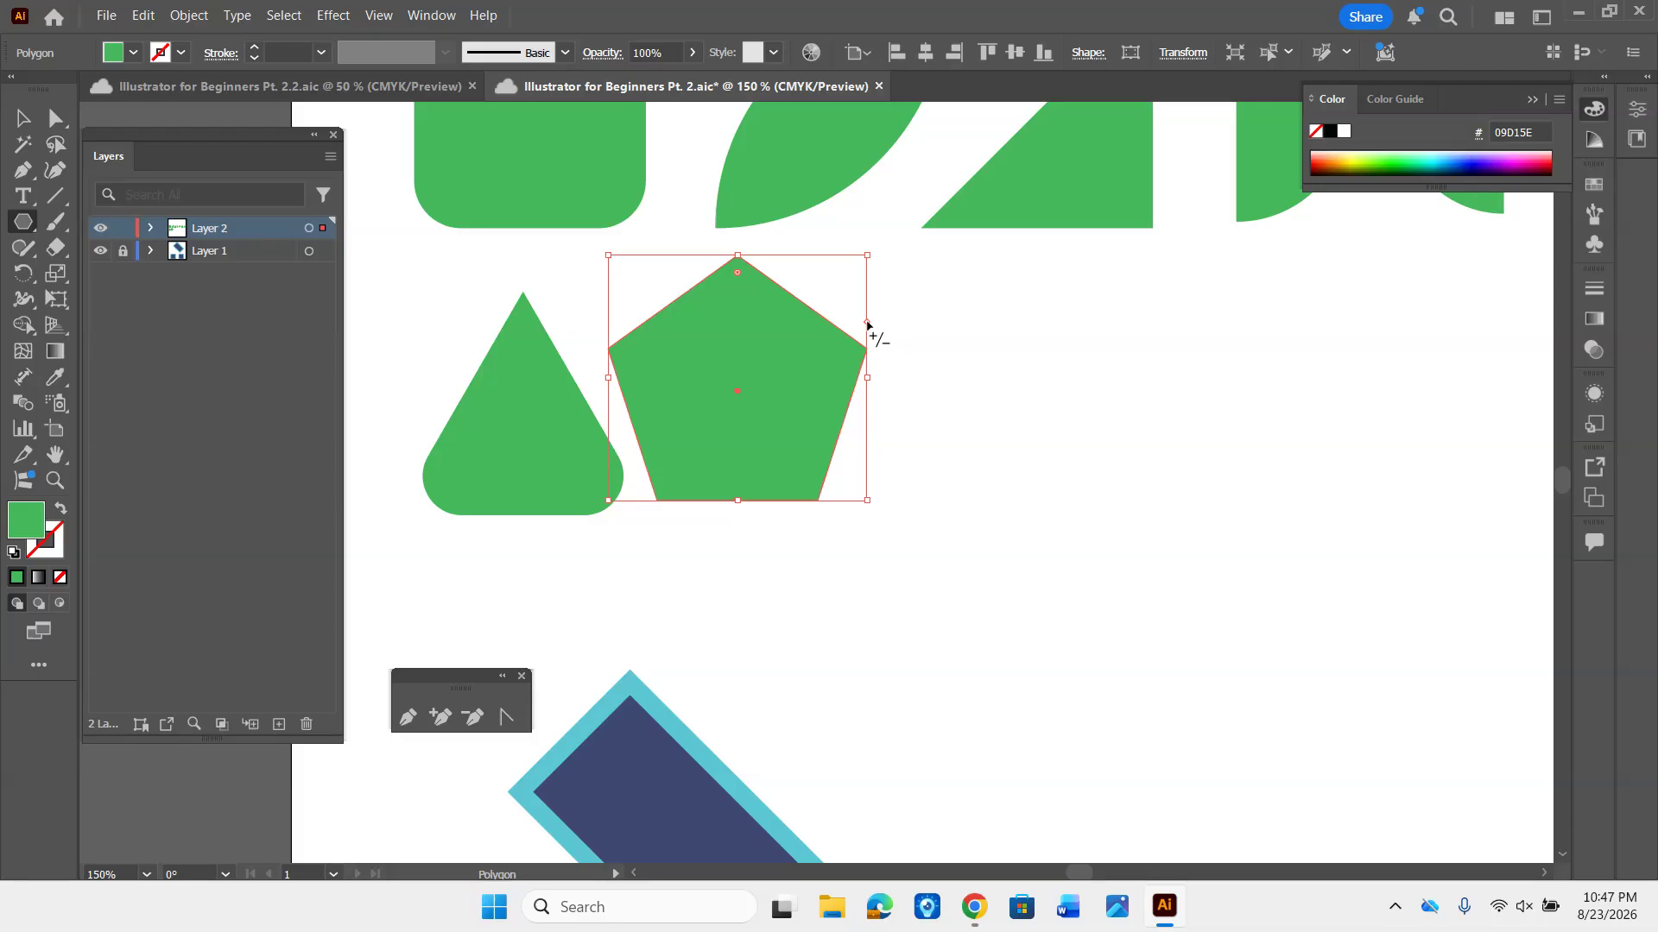
- Reduce the pentagon to 3 sides and place it beneath the leaf shape, clear of the first triangle
{"action": "left_click_drag", "start_coordinate": [868, 324], "coordinate": [877, 281]}
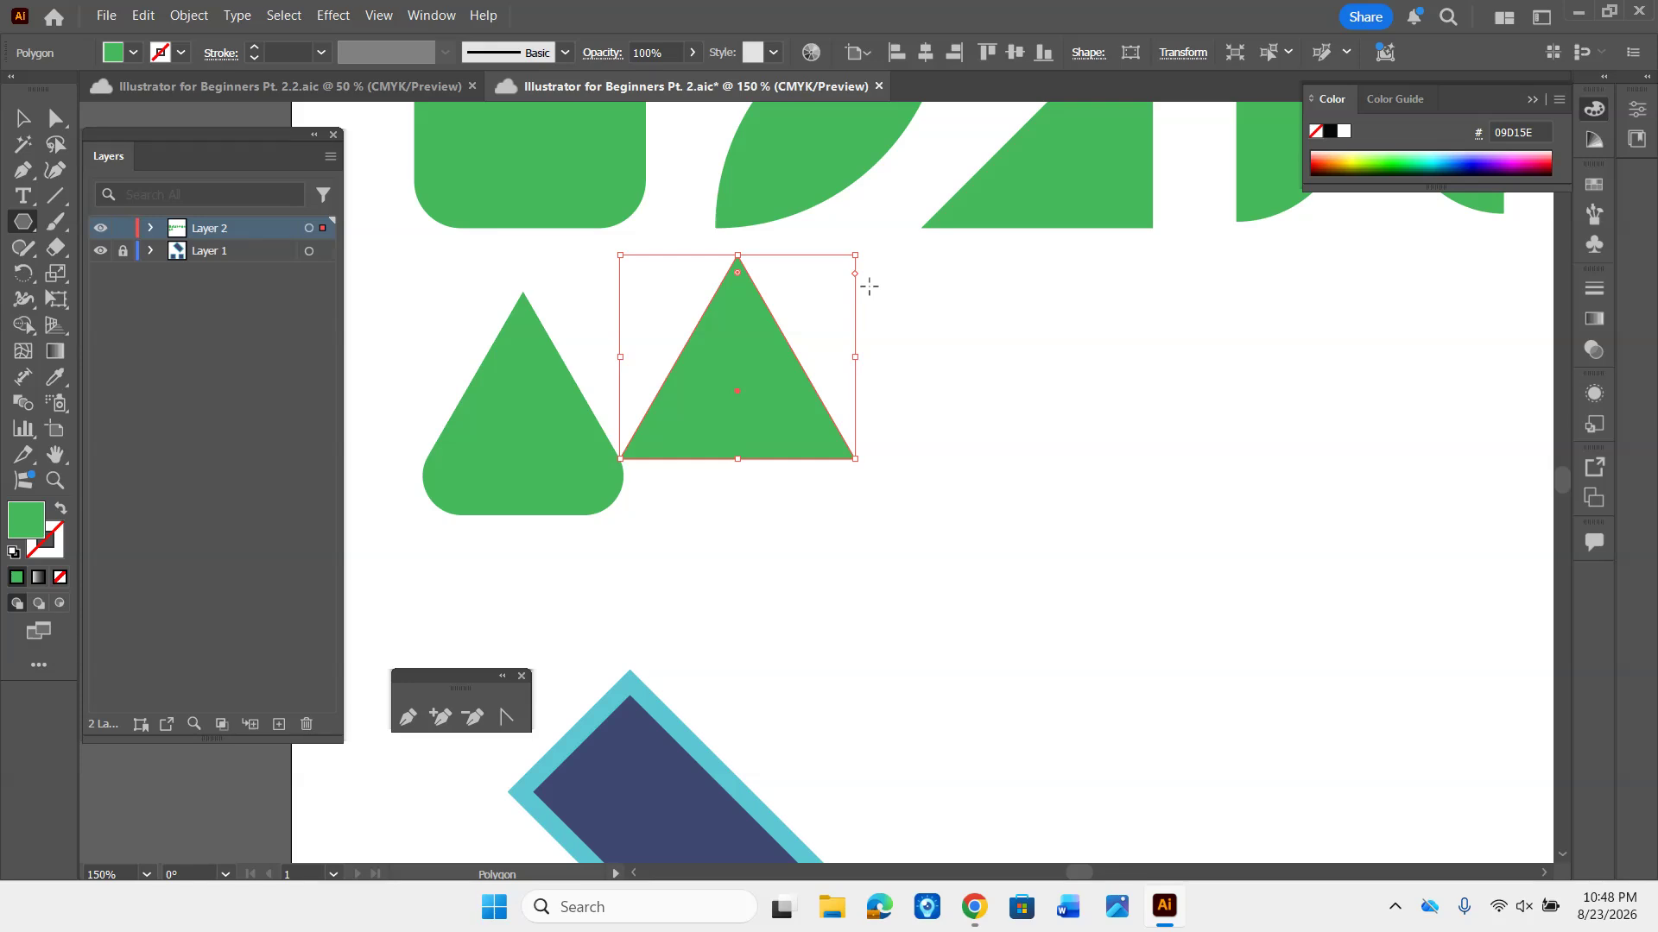
{"action": "key", "text": "v"}
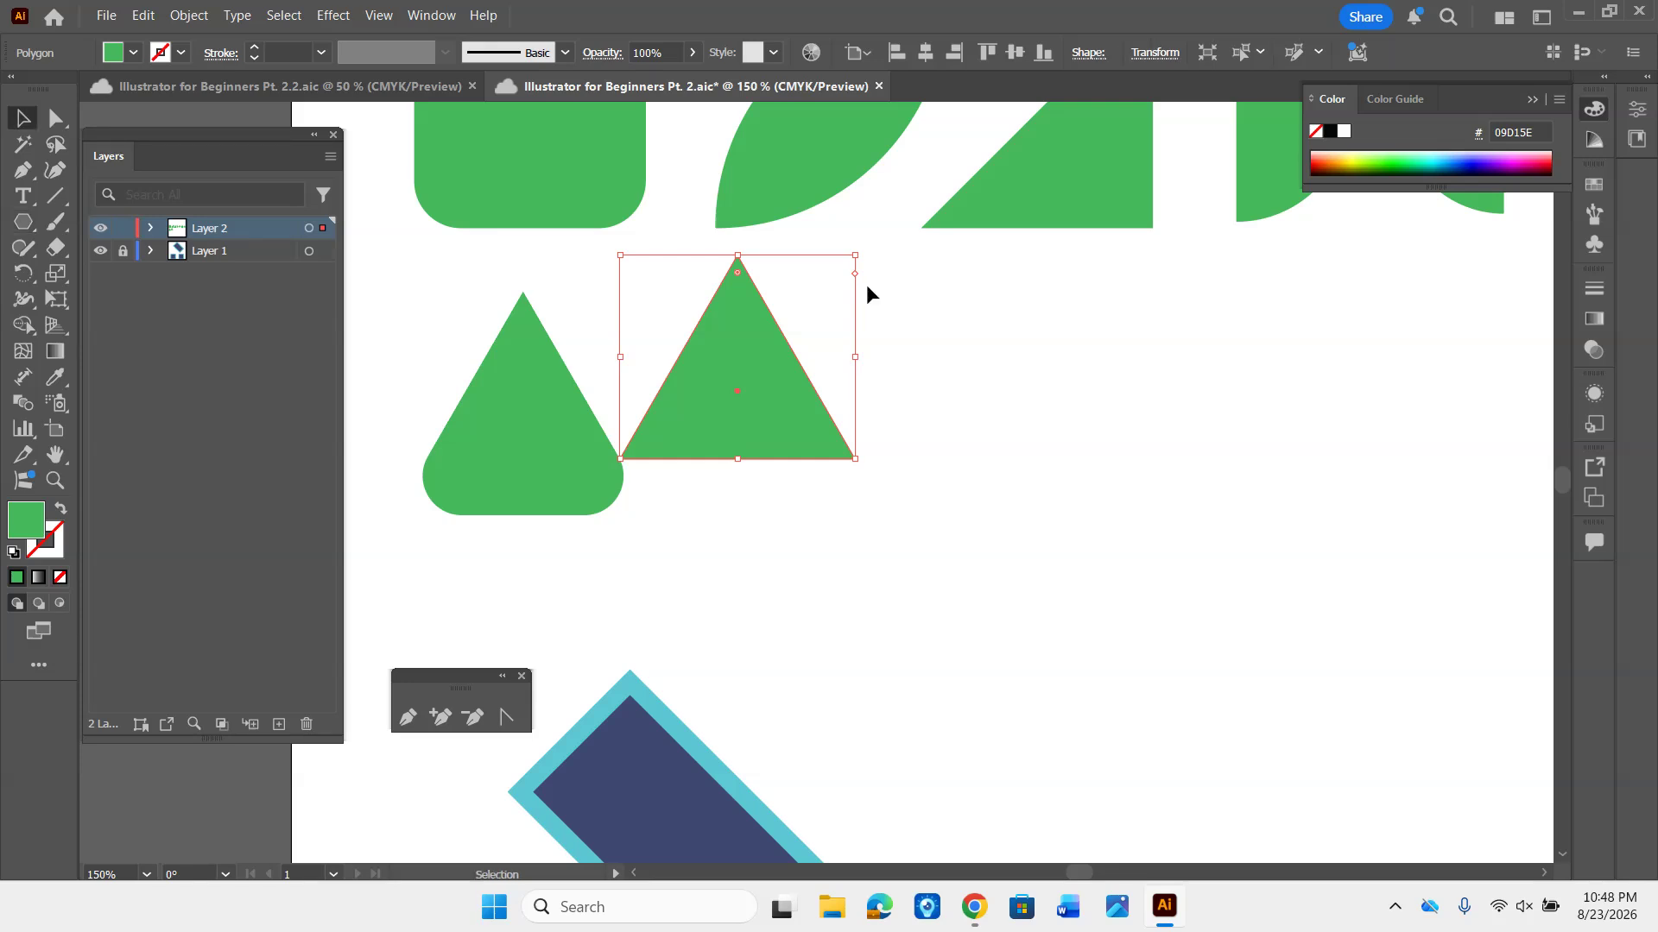
{"action": "left_click_drag", "start_coordinate": [756, 338], "coordinate": [817, 388]}
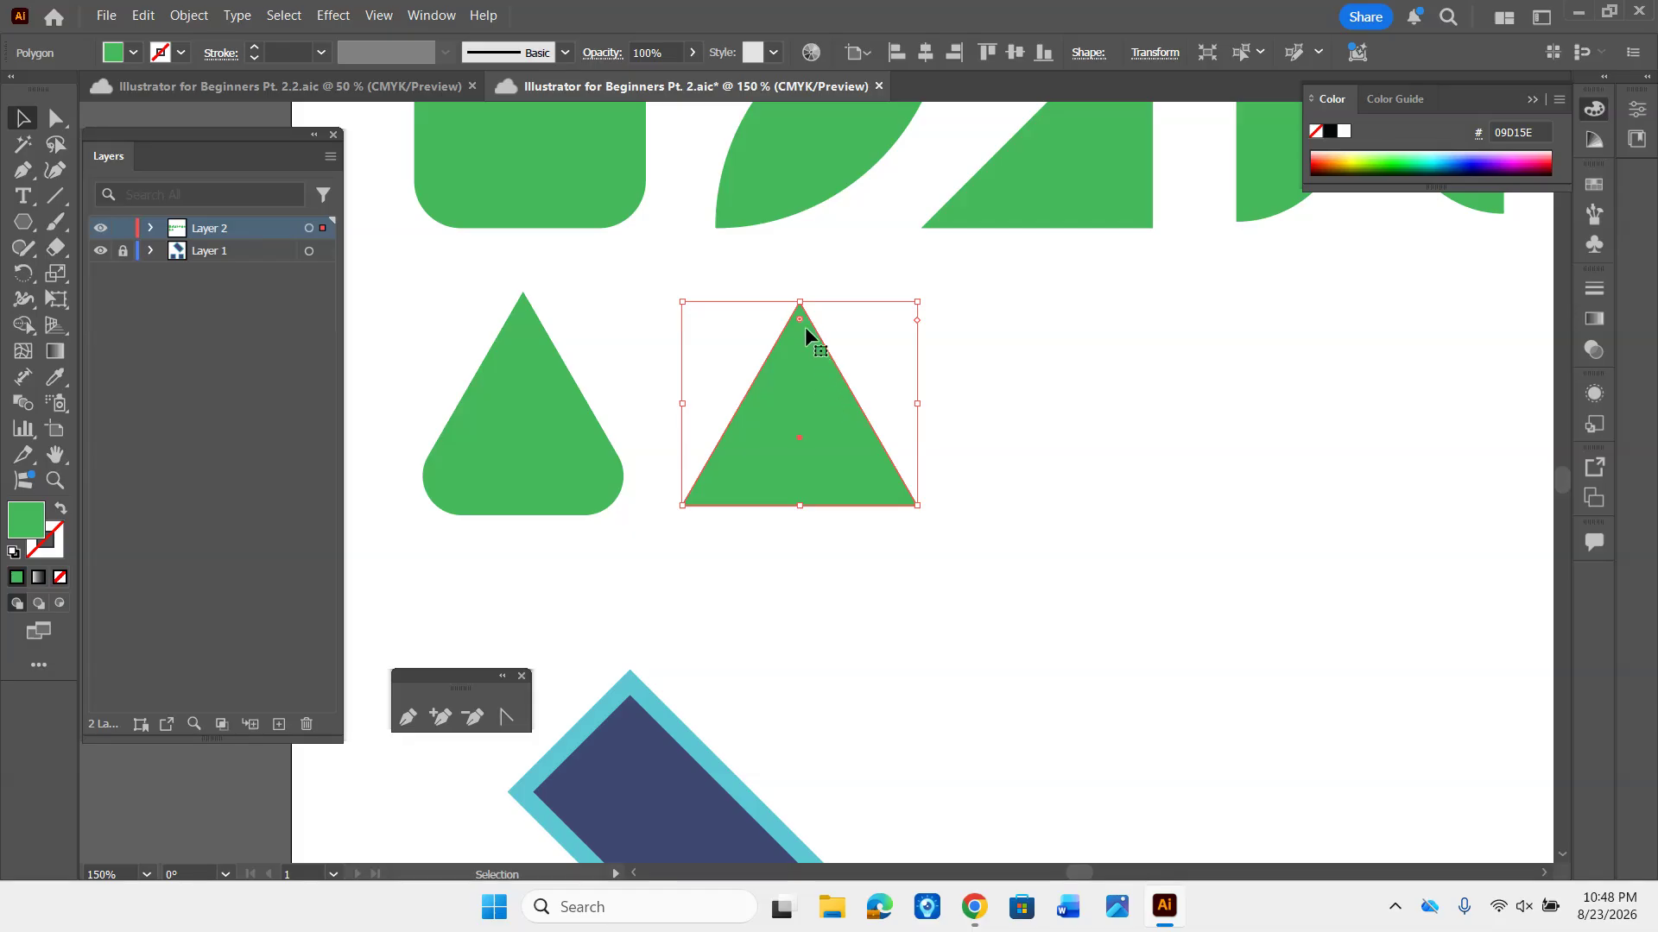
- Round all three corners of the second triangle and stretch it into a wider, slightly taller shape beside the first triangle
{"action": "left_click_drag", "start_coordinate": [800, 318], "coordinate": [822, 373]}
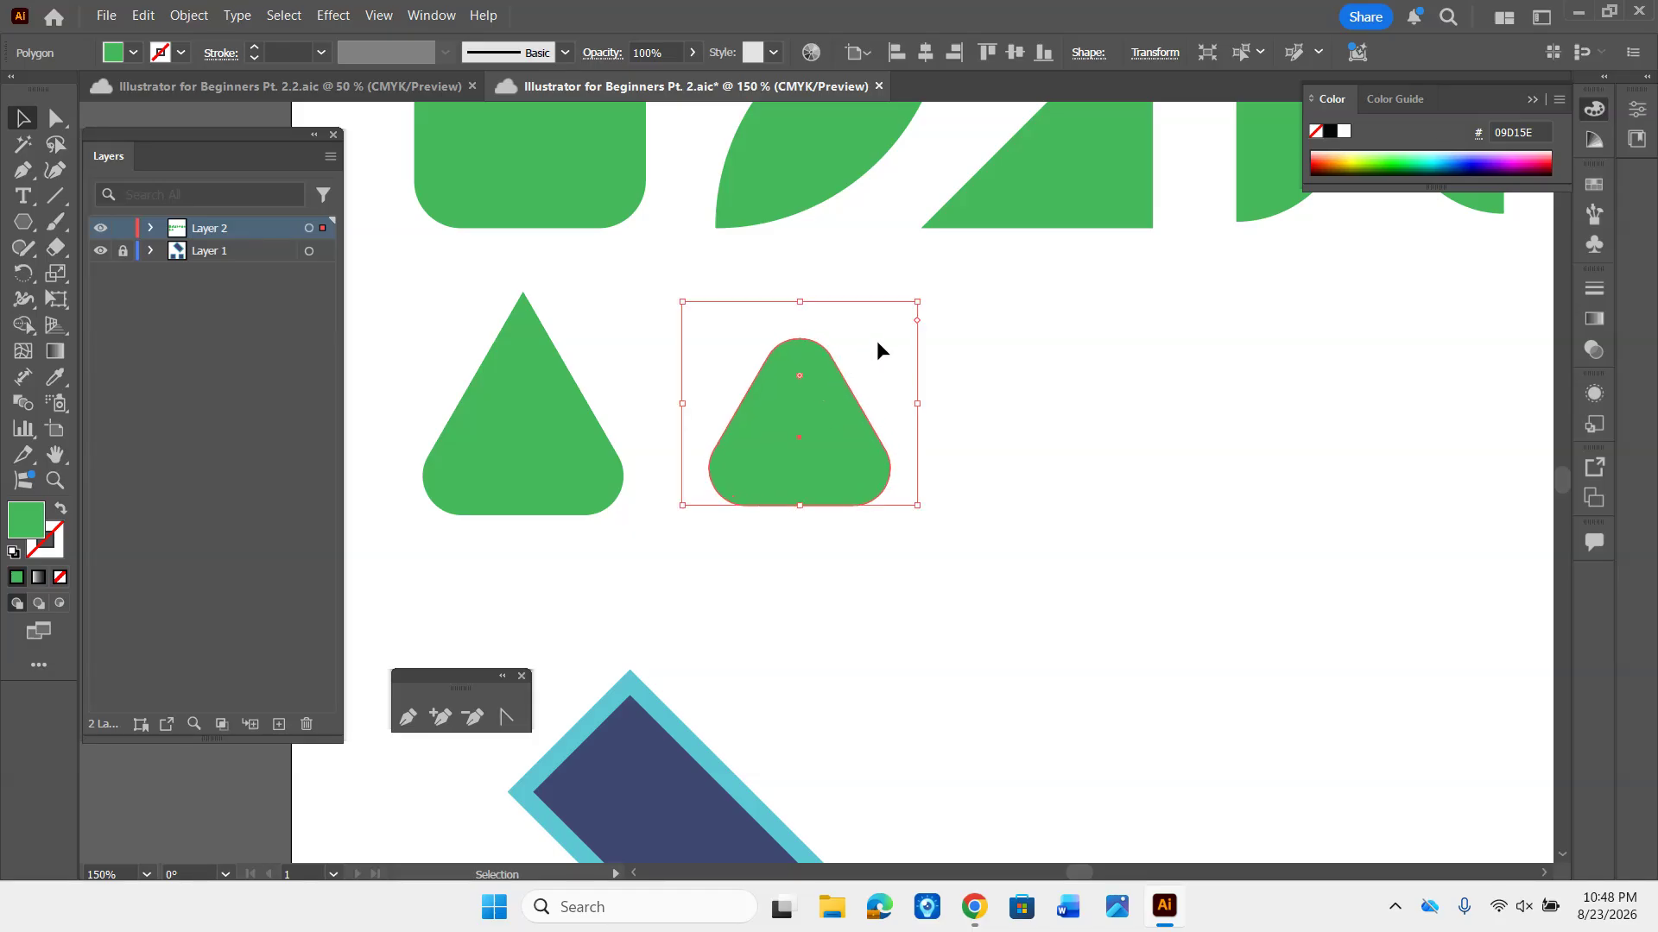
{"action": "left_click_drag", "start_coordinate": [919, 305], "coordinate": [1144, 305]}
{"action": "left_click_drag", "start_coordinate": [978, 401], "coordinate": [941, 385]}
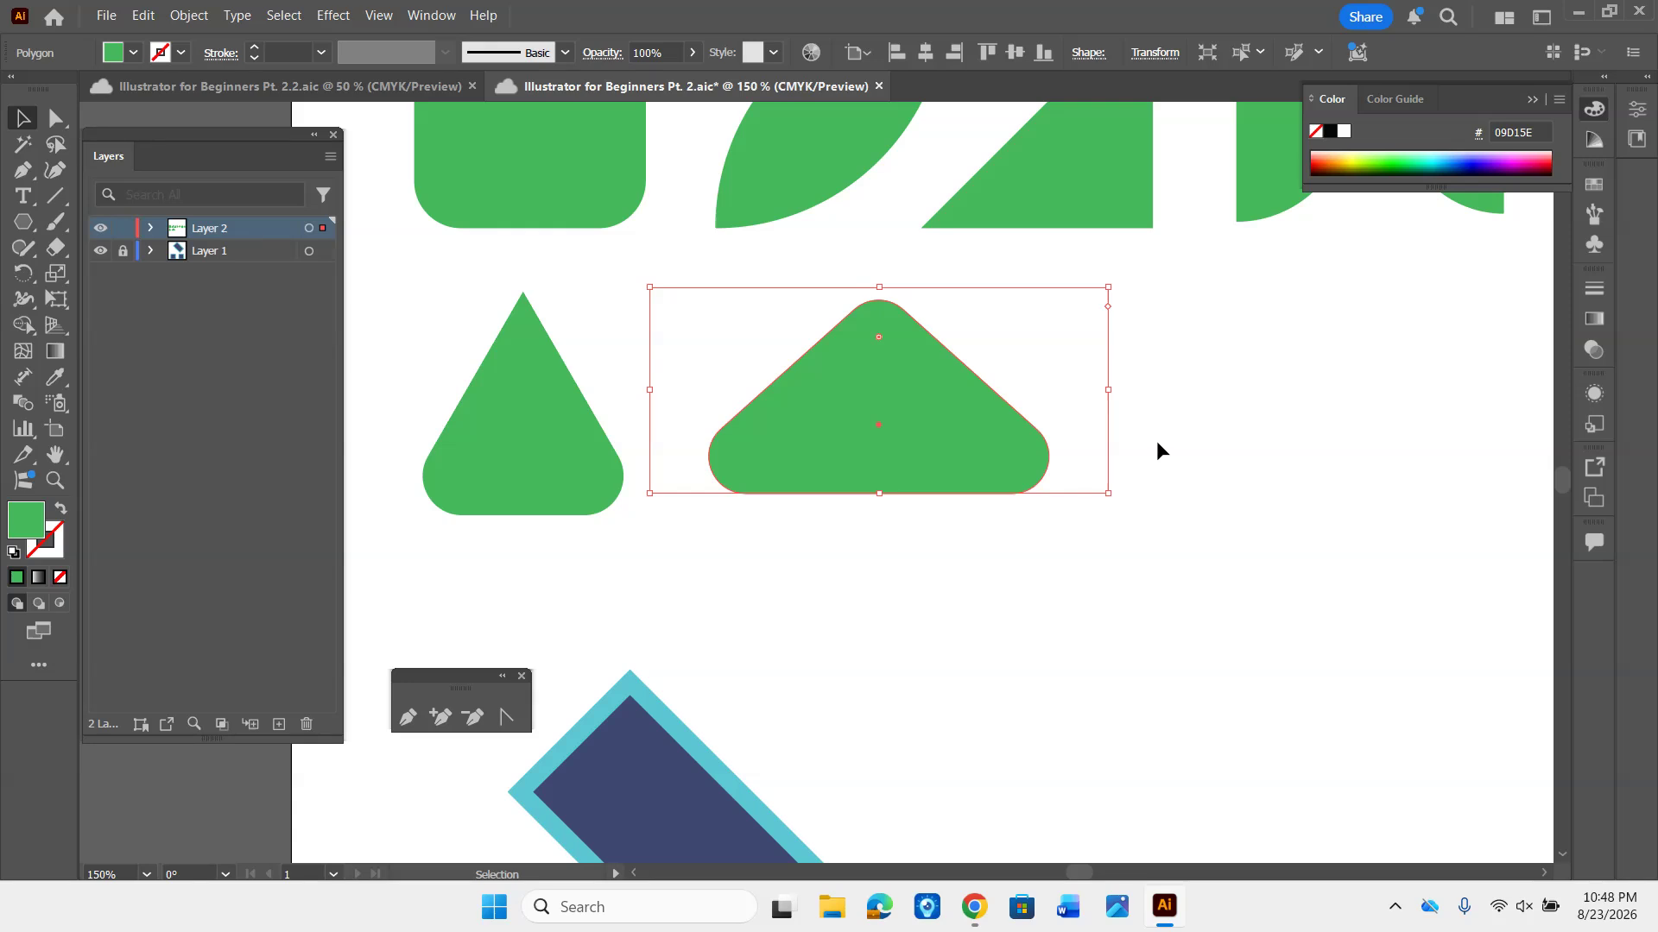
{"action": "mouse_move", "coordinate": [877, 492]}
{"action": "left_mouse_down"}
{"action": "mouse_move", "coordinate": [877, 562]}
{"action": "mouse_move", "coordinate": [877, 477]}
{"action": "mouse_move", "coordinate": [878, 496]}
{"action": "left_mouse_up"}
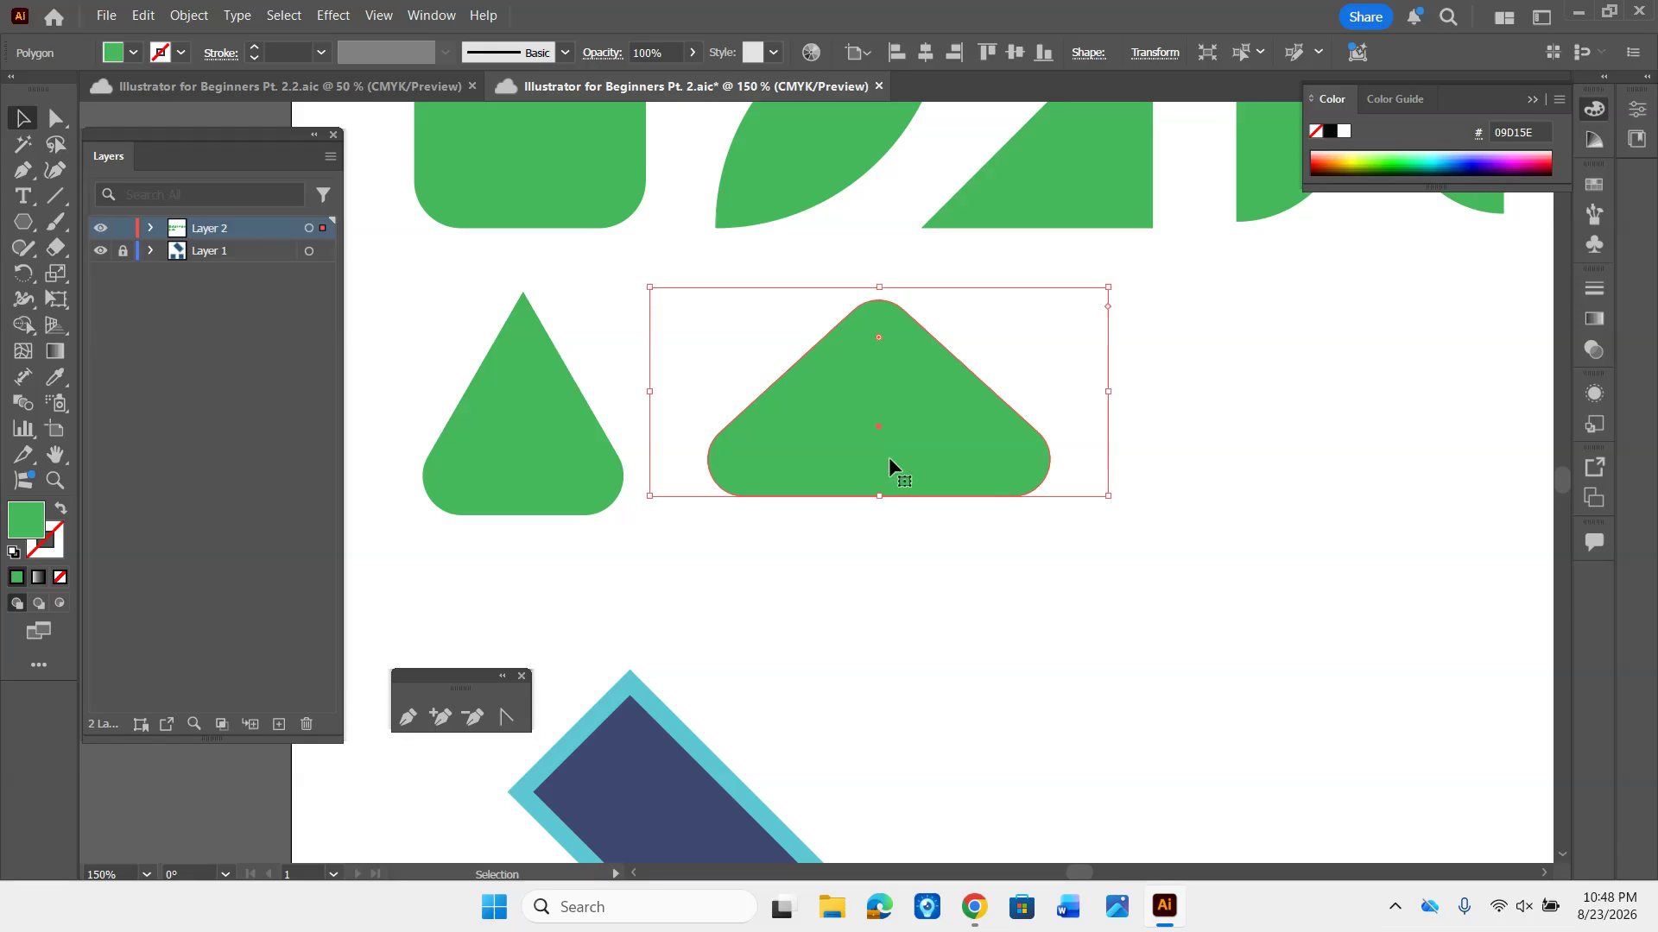
{"action": "left_click_drag", "start_coordinate": [1107, 289], "coordinate": [1012, 269]}
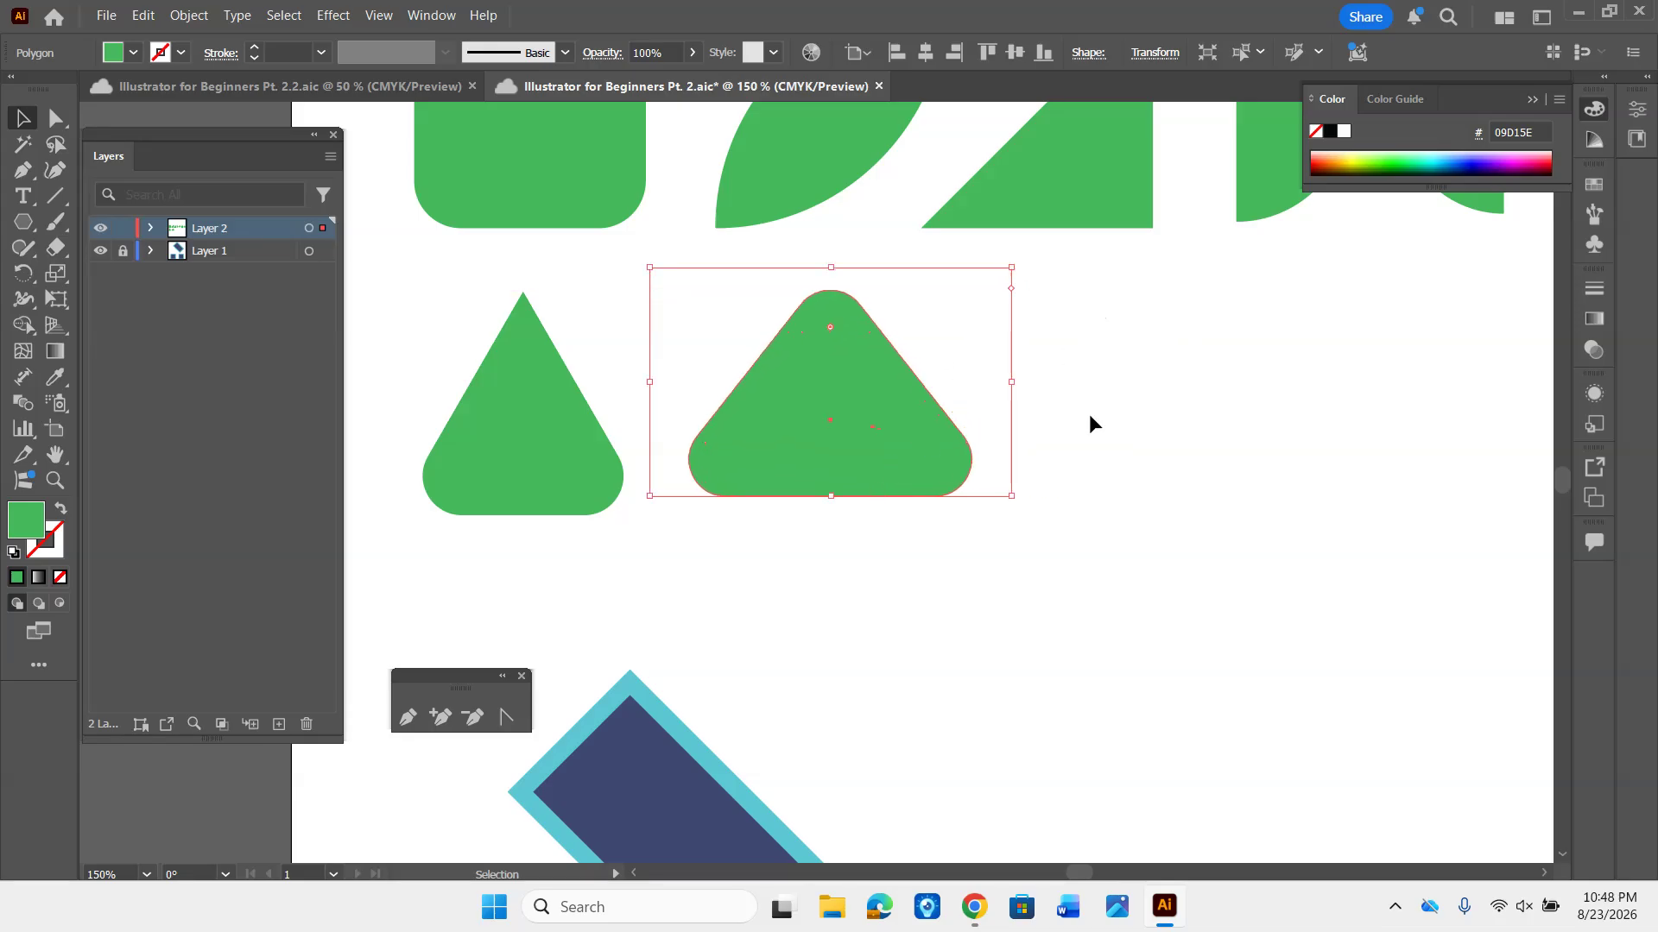
{"action": "left_click", "coordinate": [1091, 412]}
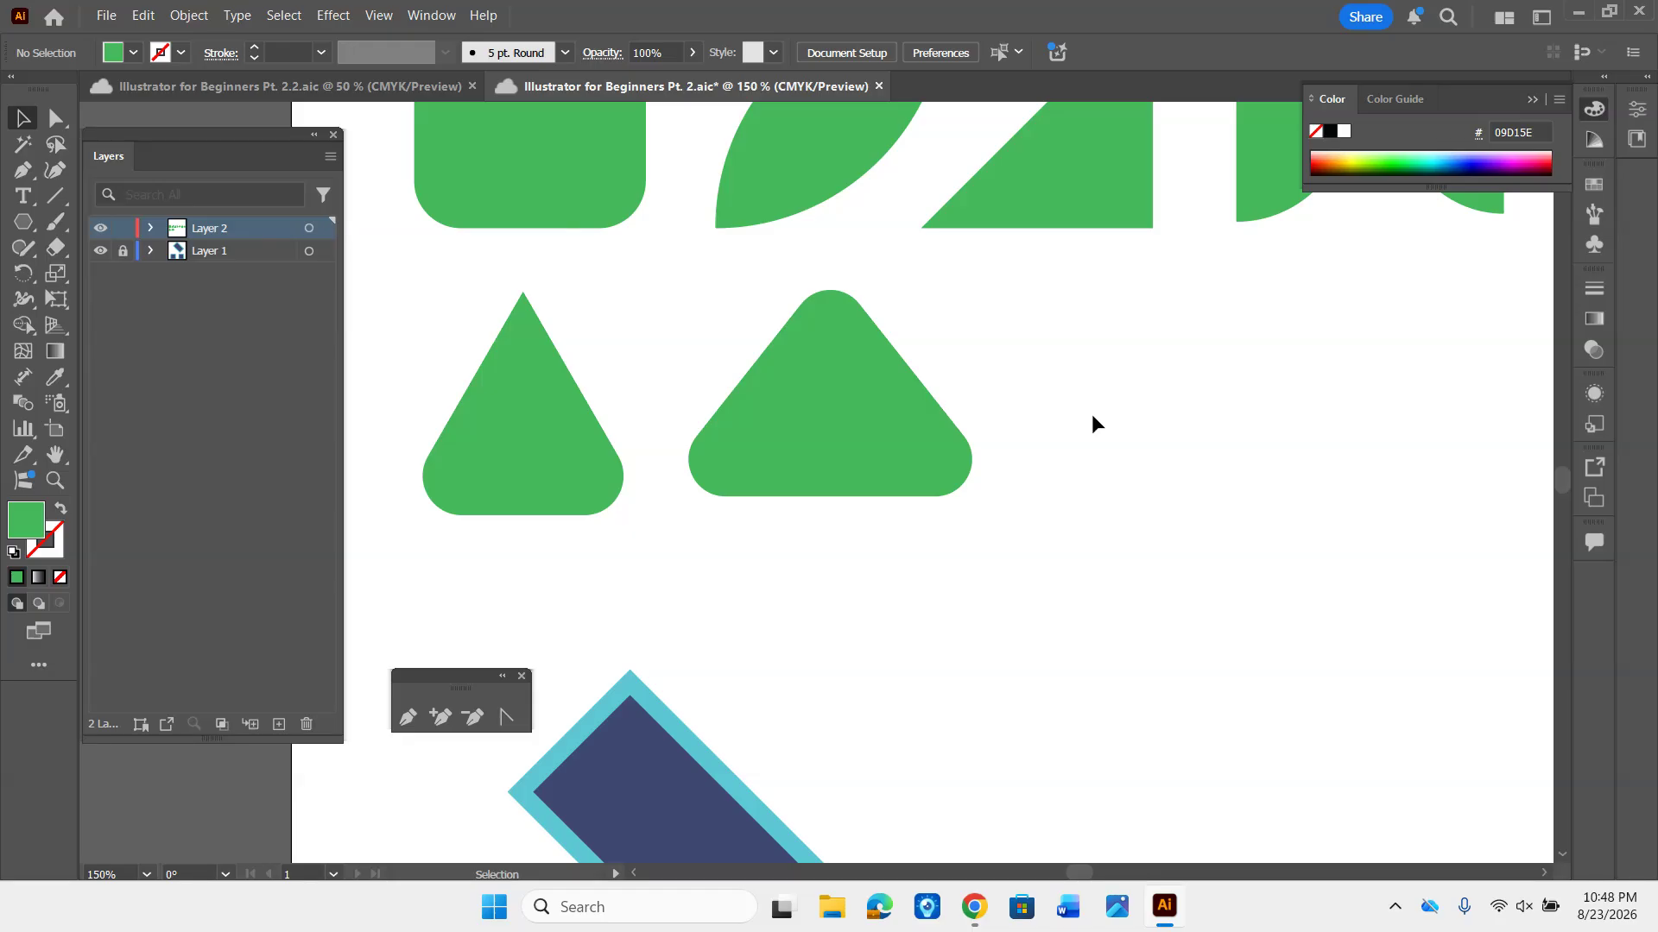
- Draw a green five-pointed star with the Star tool and place it to the right of the wide rounded triangle
{"action": "left_click_drag", "start_coordinate": [1093, 423], "coordinate": [895, 431]}
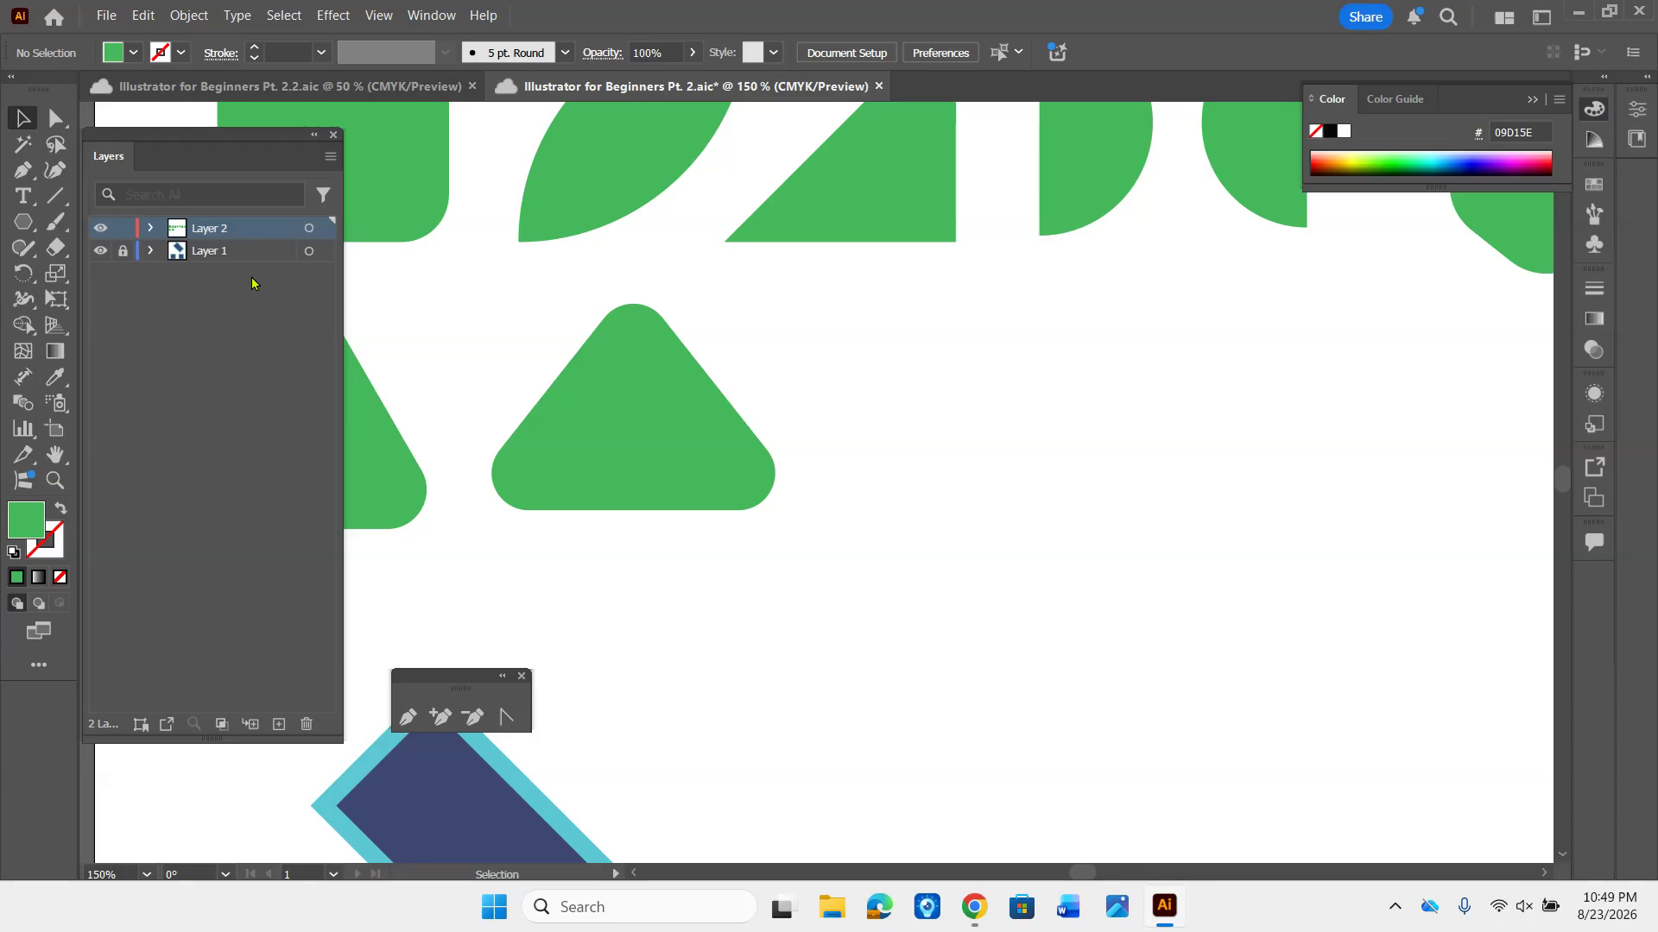
{"action": "left_click", "coordinate": [24, 223]}
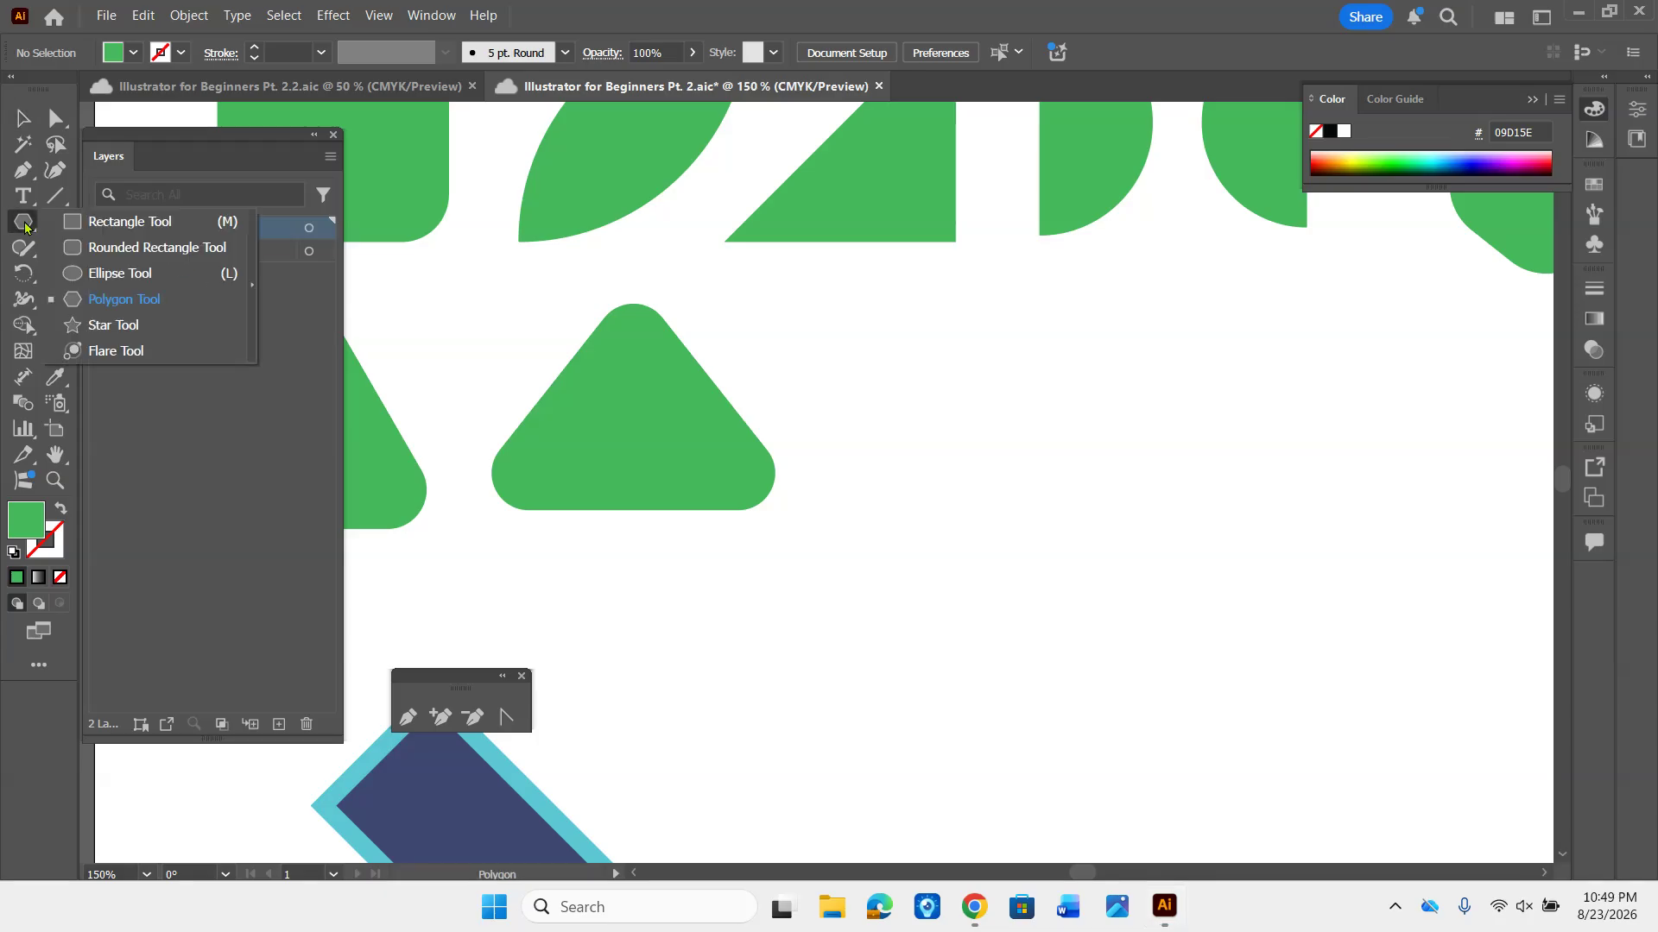
{"action": "left_click", "coordinate": [126, 325]}
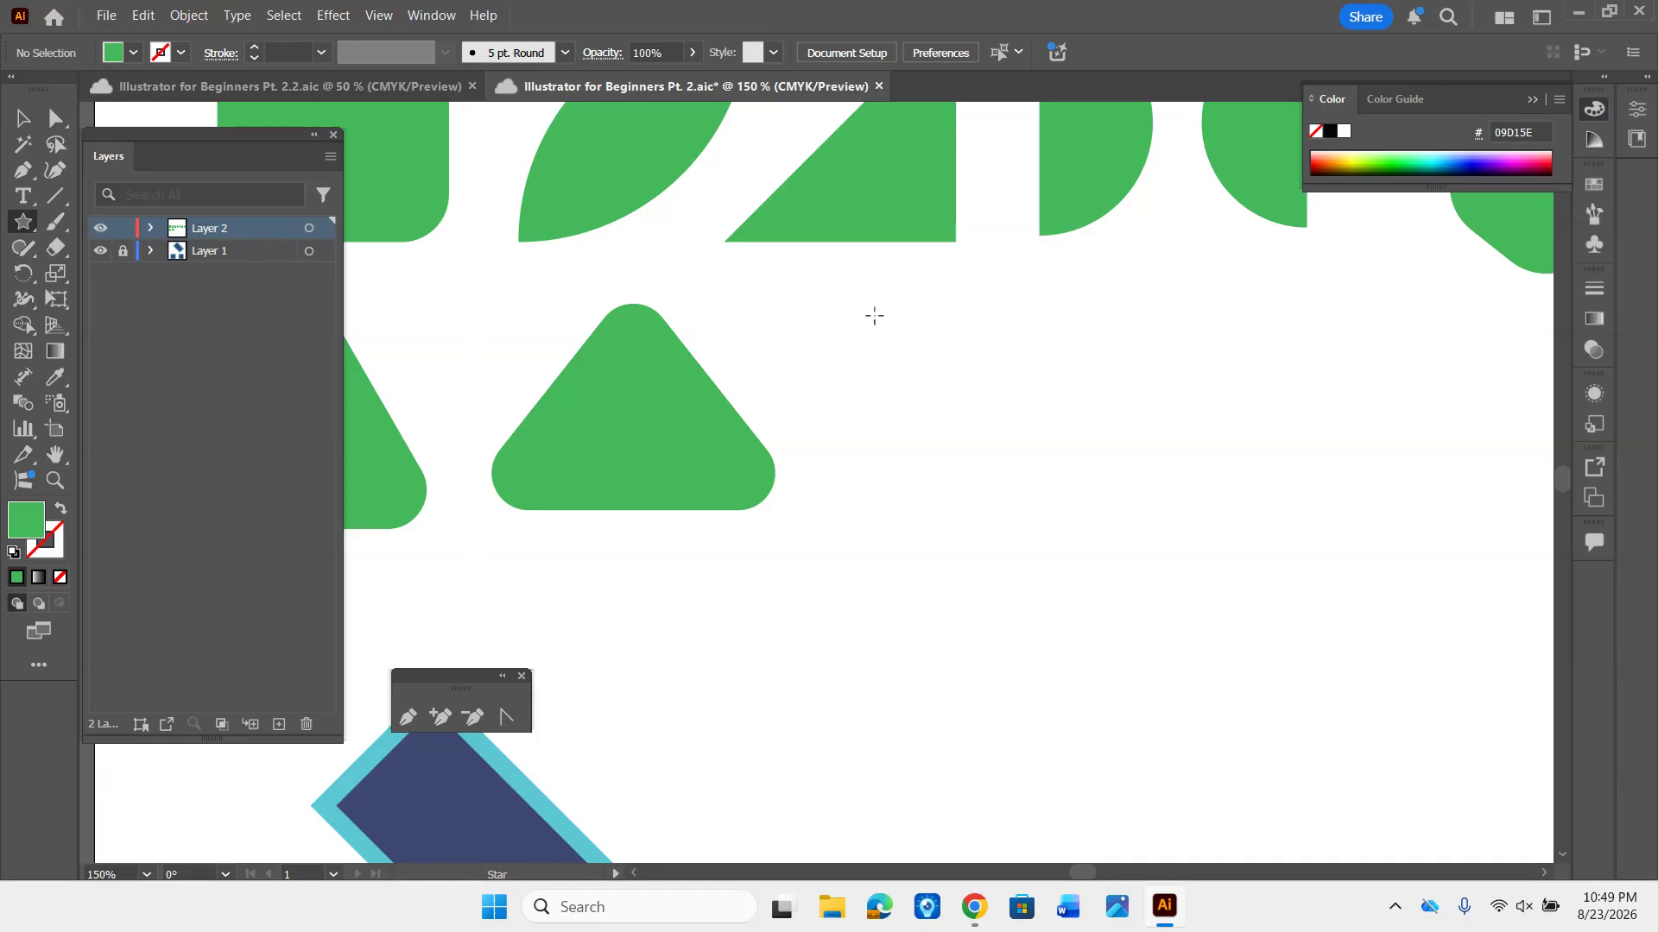
{"action": "left_click_drag", "start_coordinate": [875, 316], "coordinate": [984, 418]}
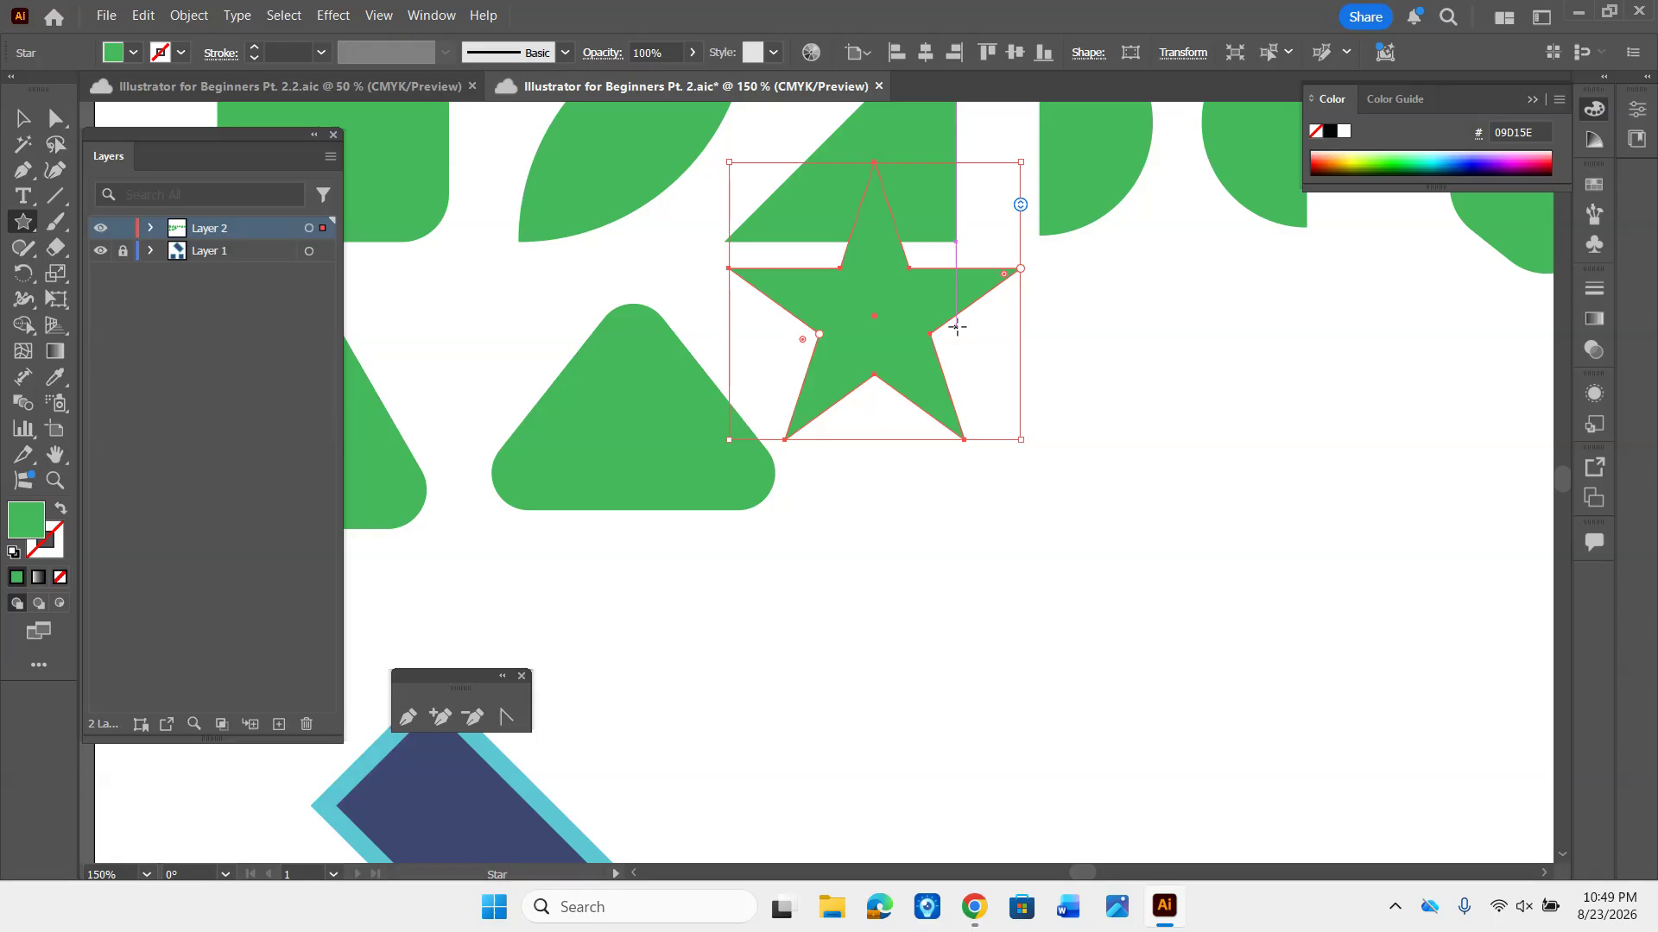
{"action": "key", "text": "v"}
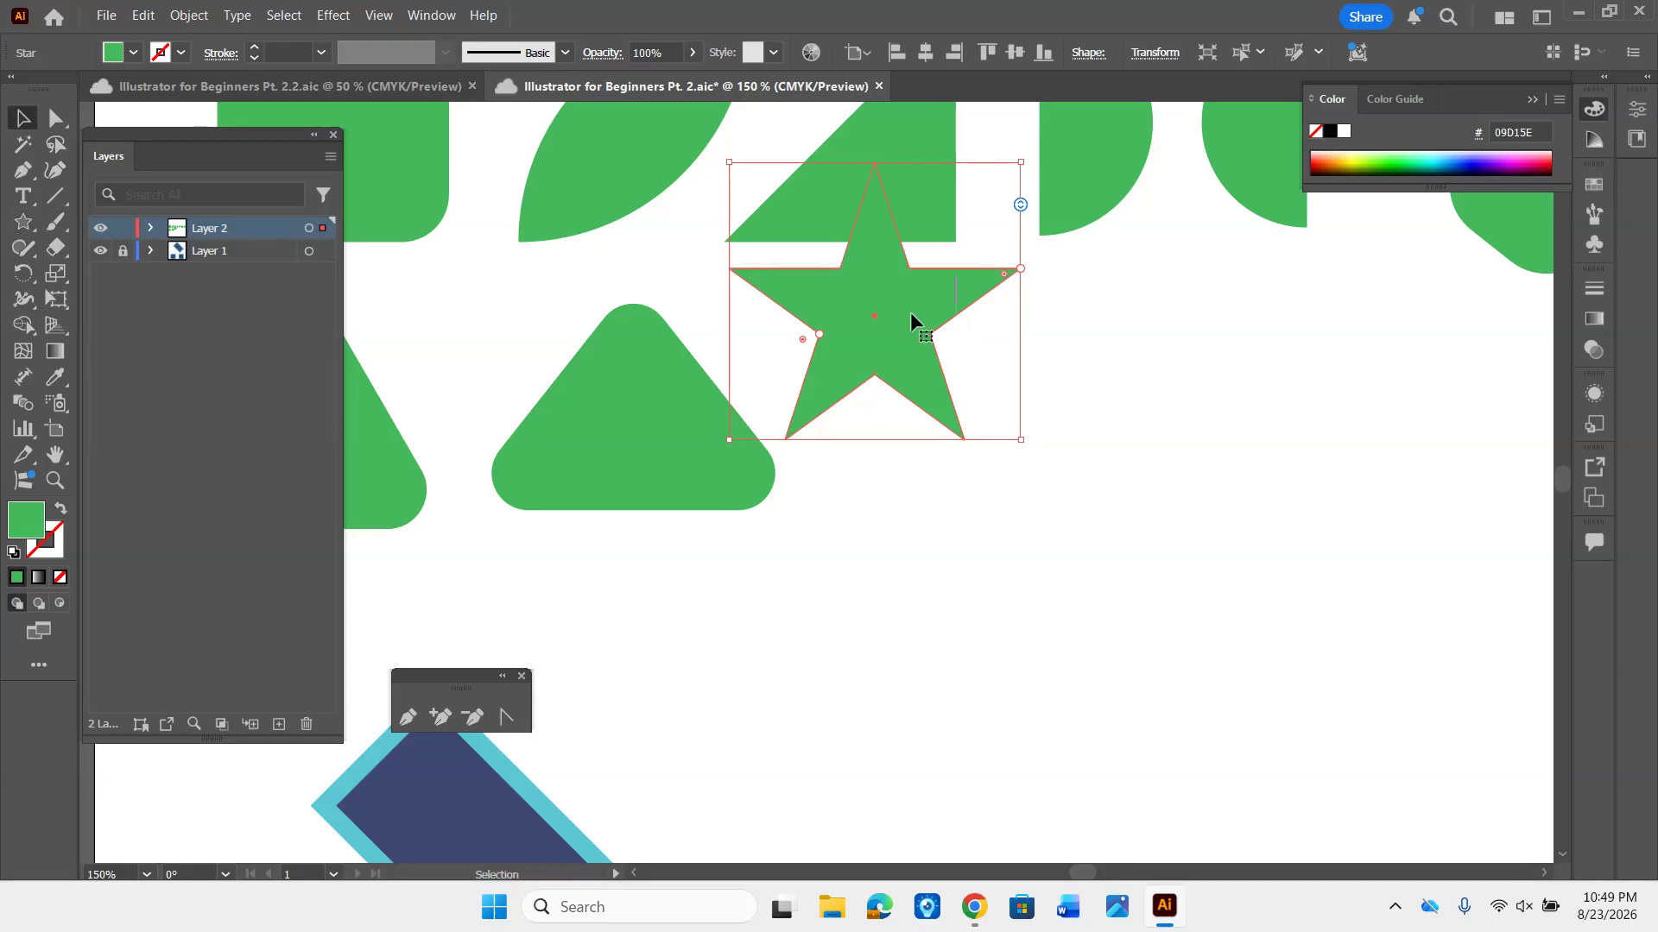
{"action": "left_click_drag", "start_coordinate": [914, 323], "coordinate": [997, 425]}
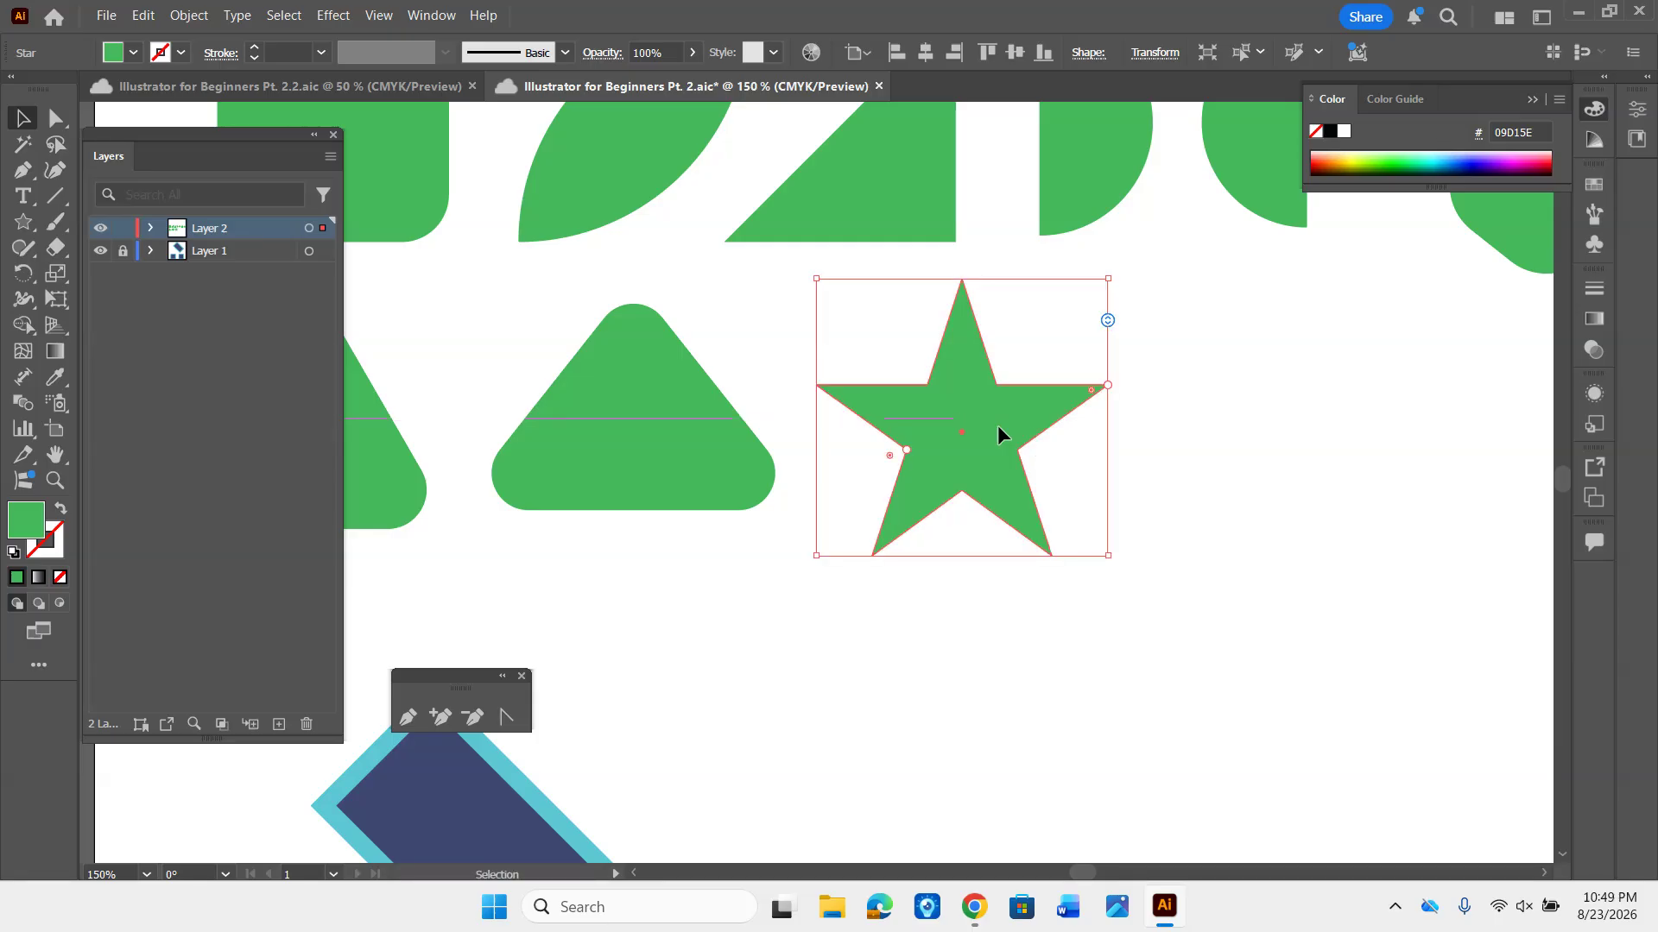
- Duplicate the five-pointed star to its right and change the original star to seven points
{"action": "left_click_drag", "start_coordinate": [999, 432], "coordinate": [1340, 427], "text": "alt"}
{"action": "left_click", "coordinate": [977, 423]}
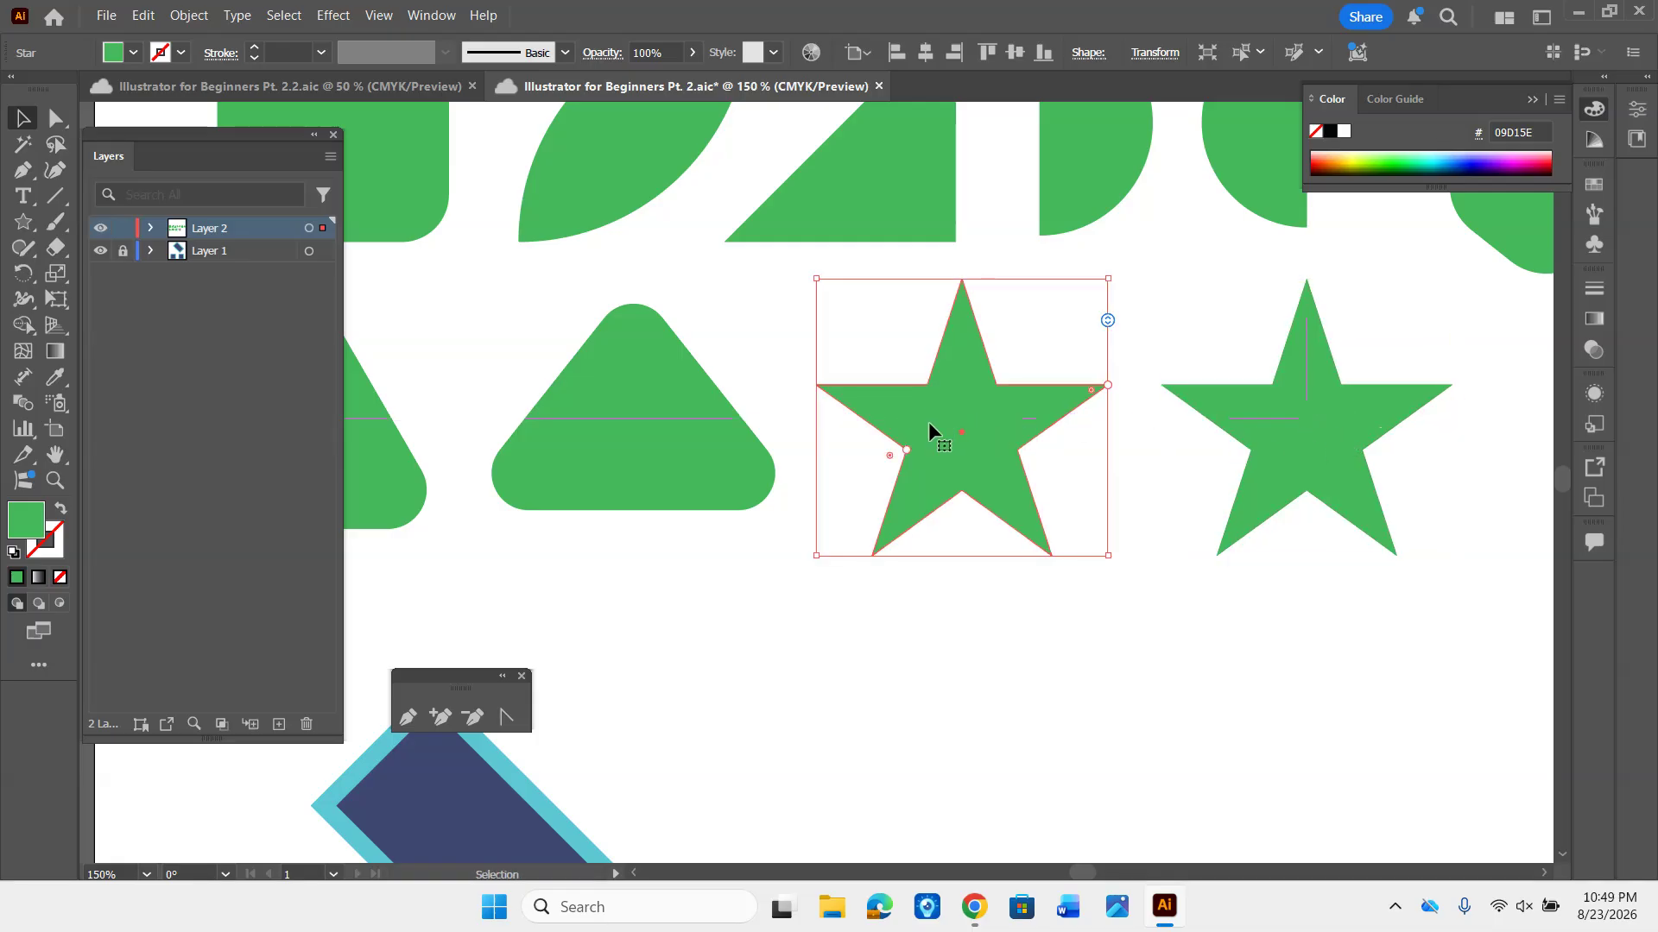
{"action": "mouse_move", "coordinate": [1107, 320]}
{"action": "left_mouse_down"}
{"action": "mouse_move", "coordinate": [1108, 397]}
{"action": "mouse_move", "coordinate": [1107, 309]}
{"action": "mouse_move", "coordinate": [1125, 316]}
{"action": "left_mouse_up"}
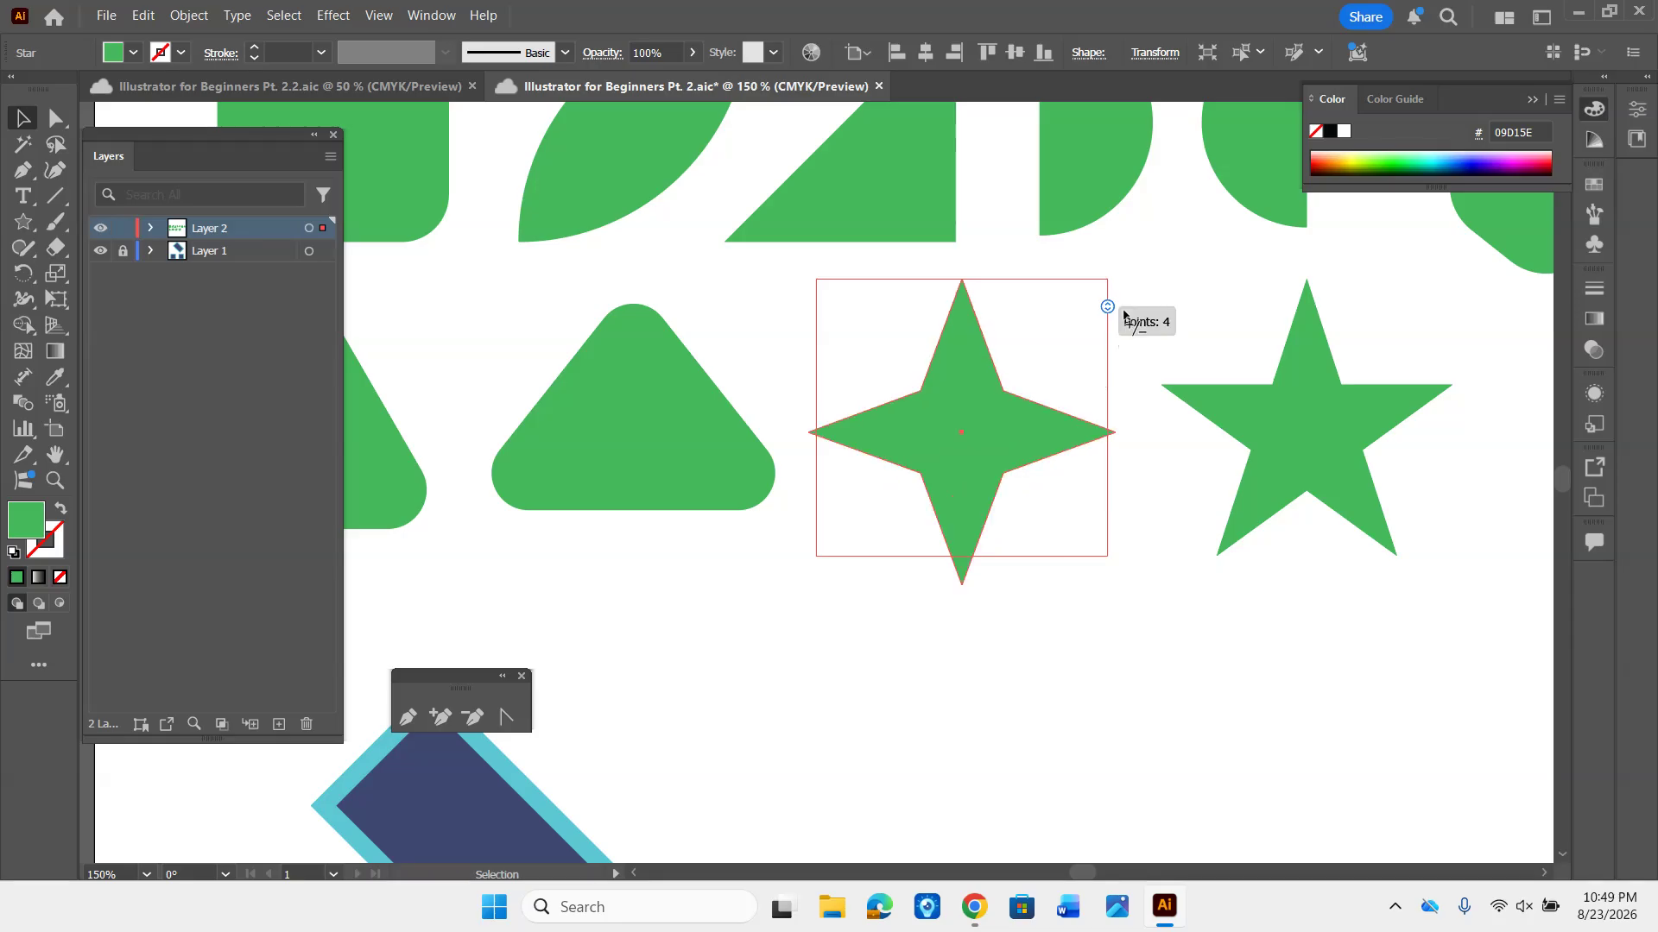
{"action": "left_click_drag", "start_coordinate": [1124, 316], "coordinate": [1126, 351]}
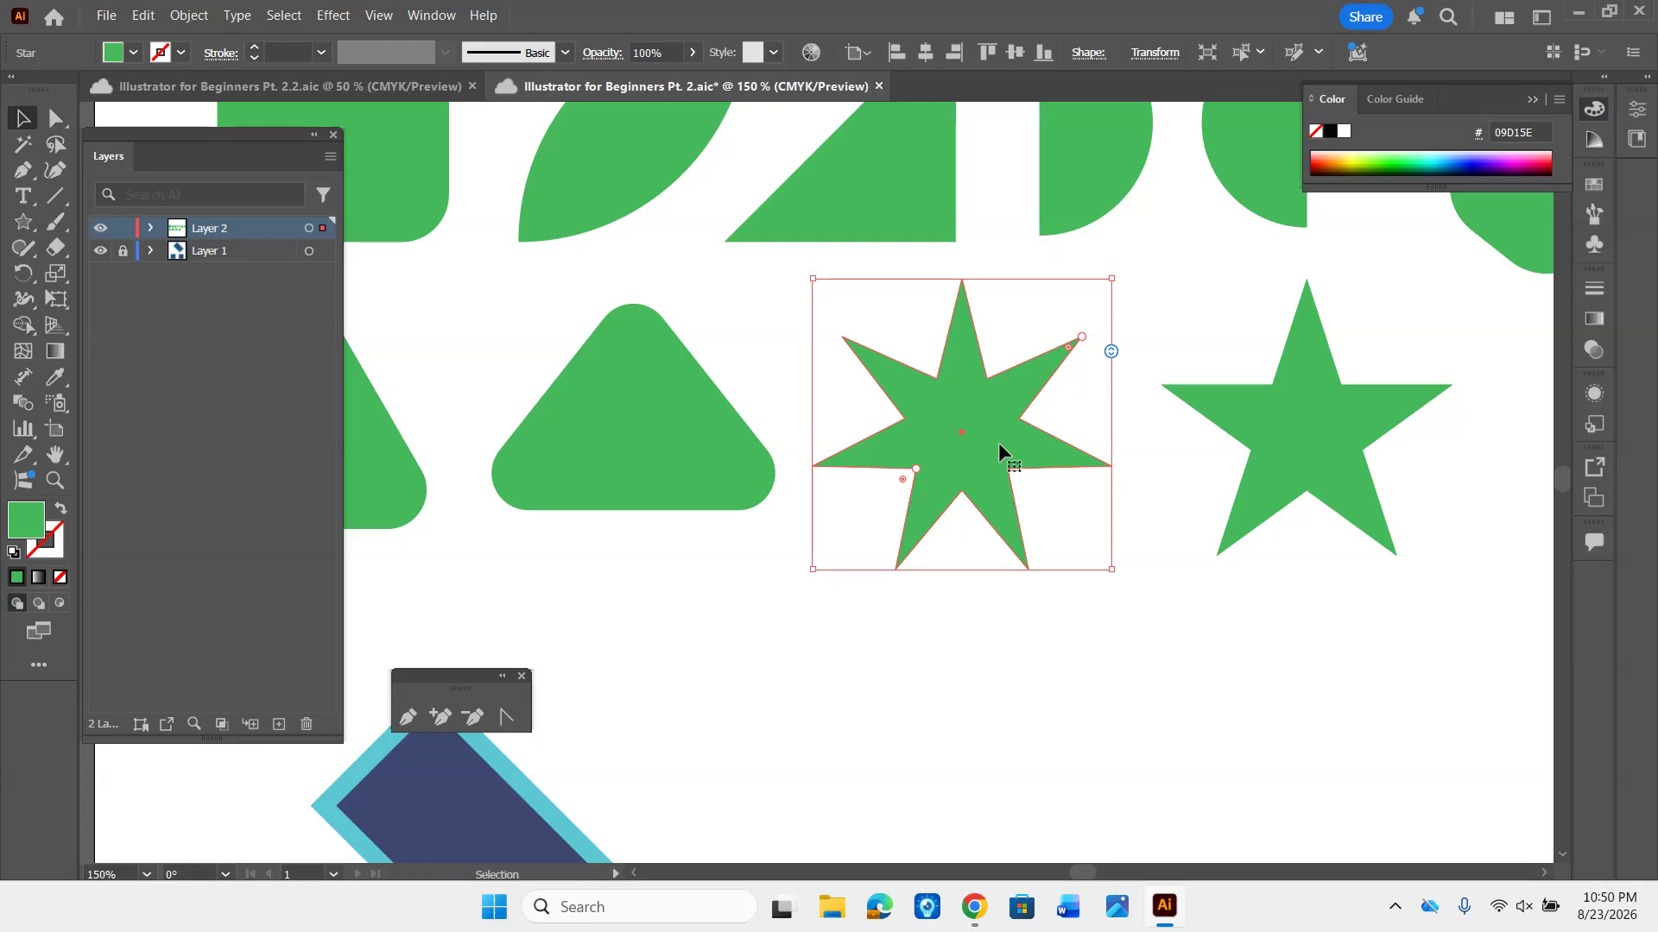
- Save the document and round the seven-pointed star's outer tips and its inner corners, the inner ones to about 0.09 in
{"action": "key", "text": "ctrl+s"}
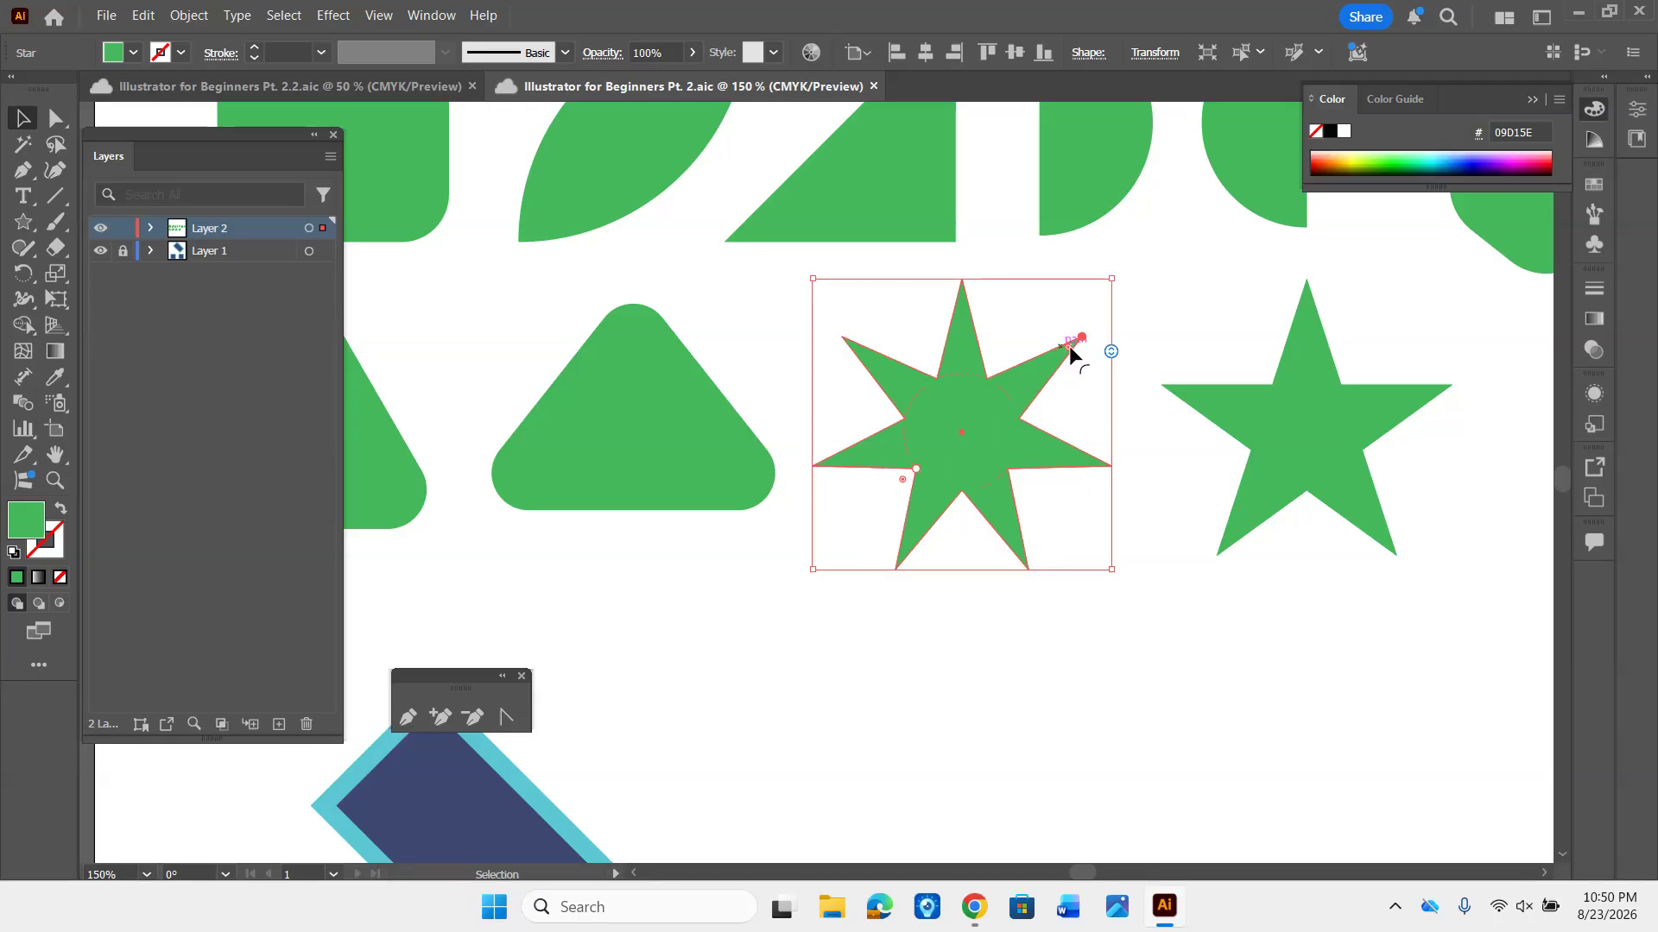
{"action": "mouse_move", "coordinate": [1068, 349]}
{"action": "left_mouse_down"}
{"action": "mouse_move", "coordinate": [987, 387]}
{"action": "mouse_move", "coordinate": [1058, 360]}
{"action": "left_mouse_up"}
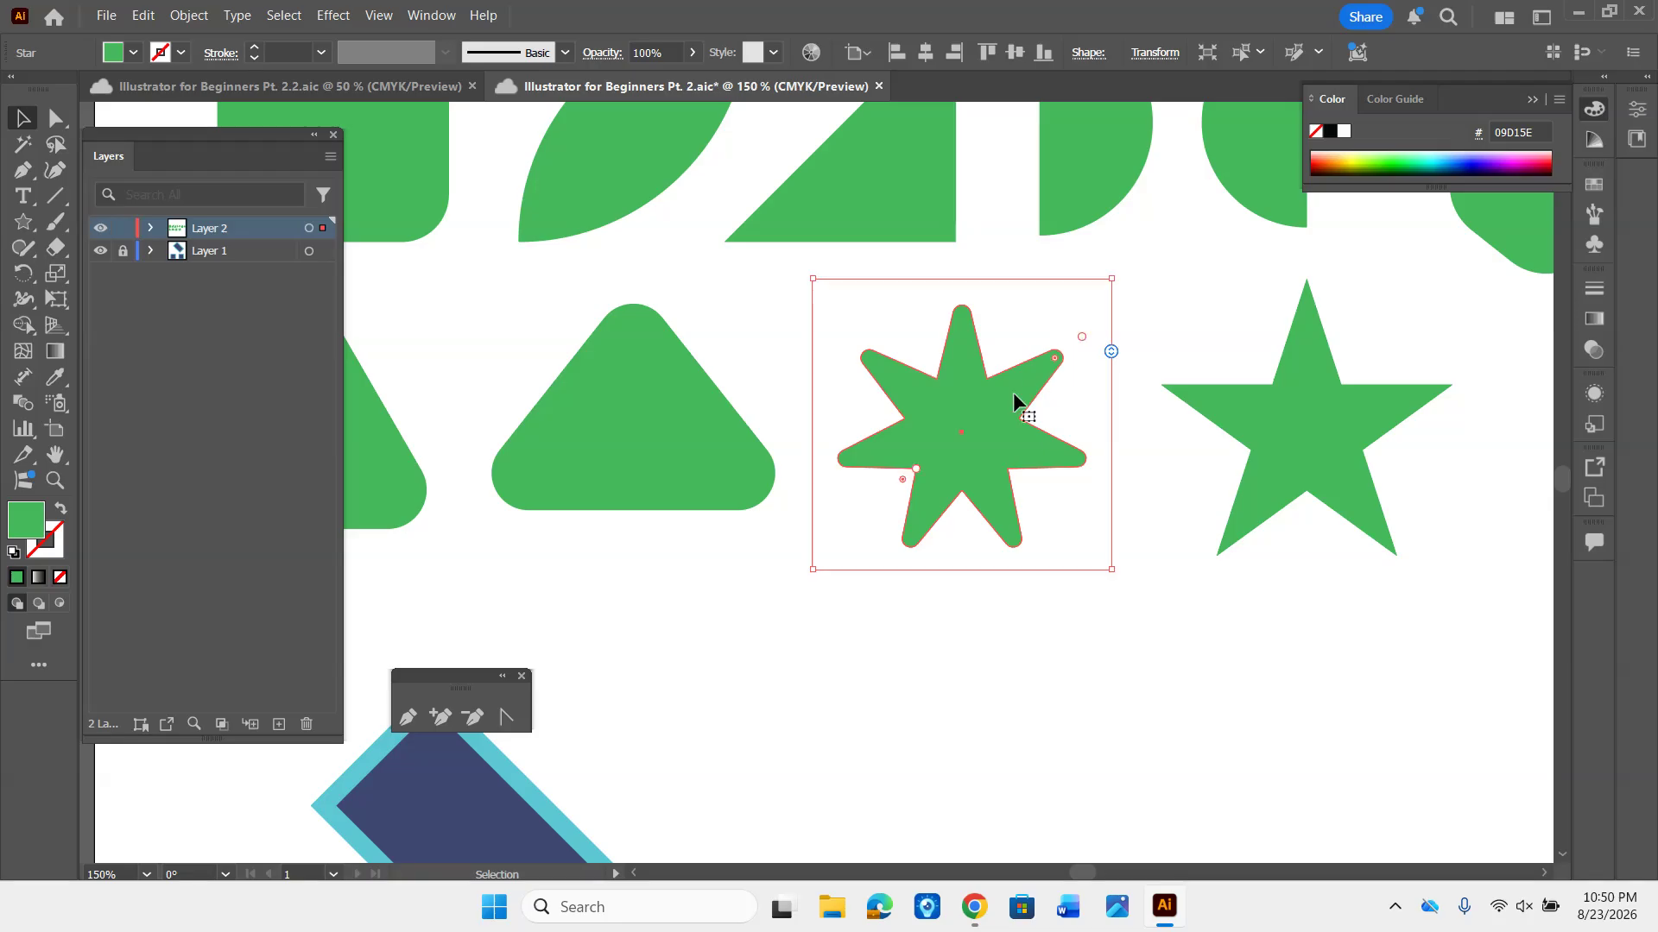
{"action": "mouse_move", "coordinate": [903, 478]}
{"action": "left_mouse_down"}
{"action": "mouse_move", "coordinate": [860, 500]}
{"action": "mouse_move", "coordinate": [938, 480]}
{"action": "mouse_move", "coordinate": [888, 501]}
{"action": "mouse_move", "coordinate": [904, 493]}
{"action": "left_mouse_up"}
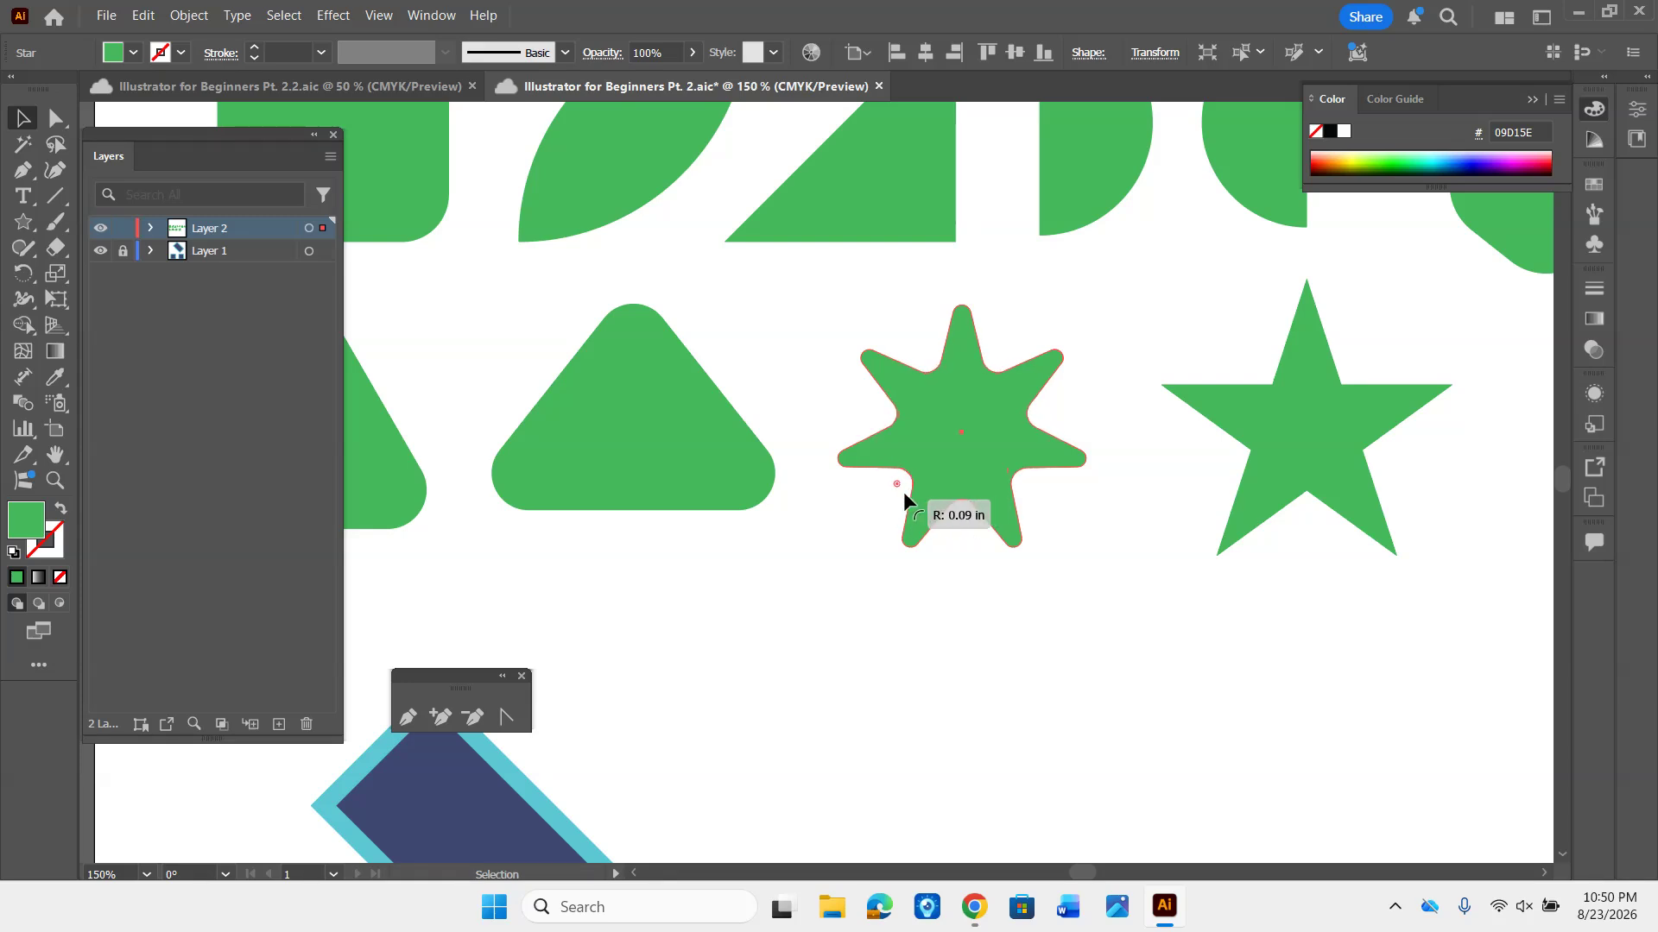
{"action": "left_click_drag", "start_coordinate": [903, 490], "coordinate": [903, 490]}
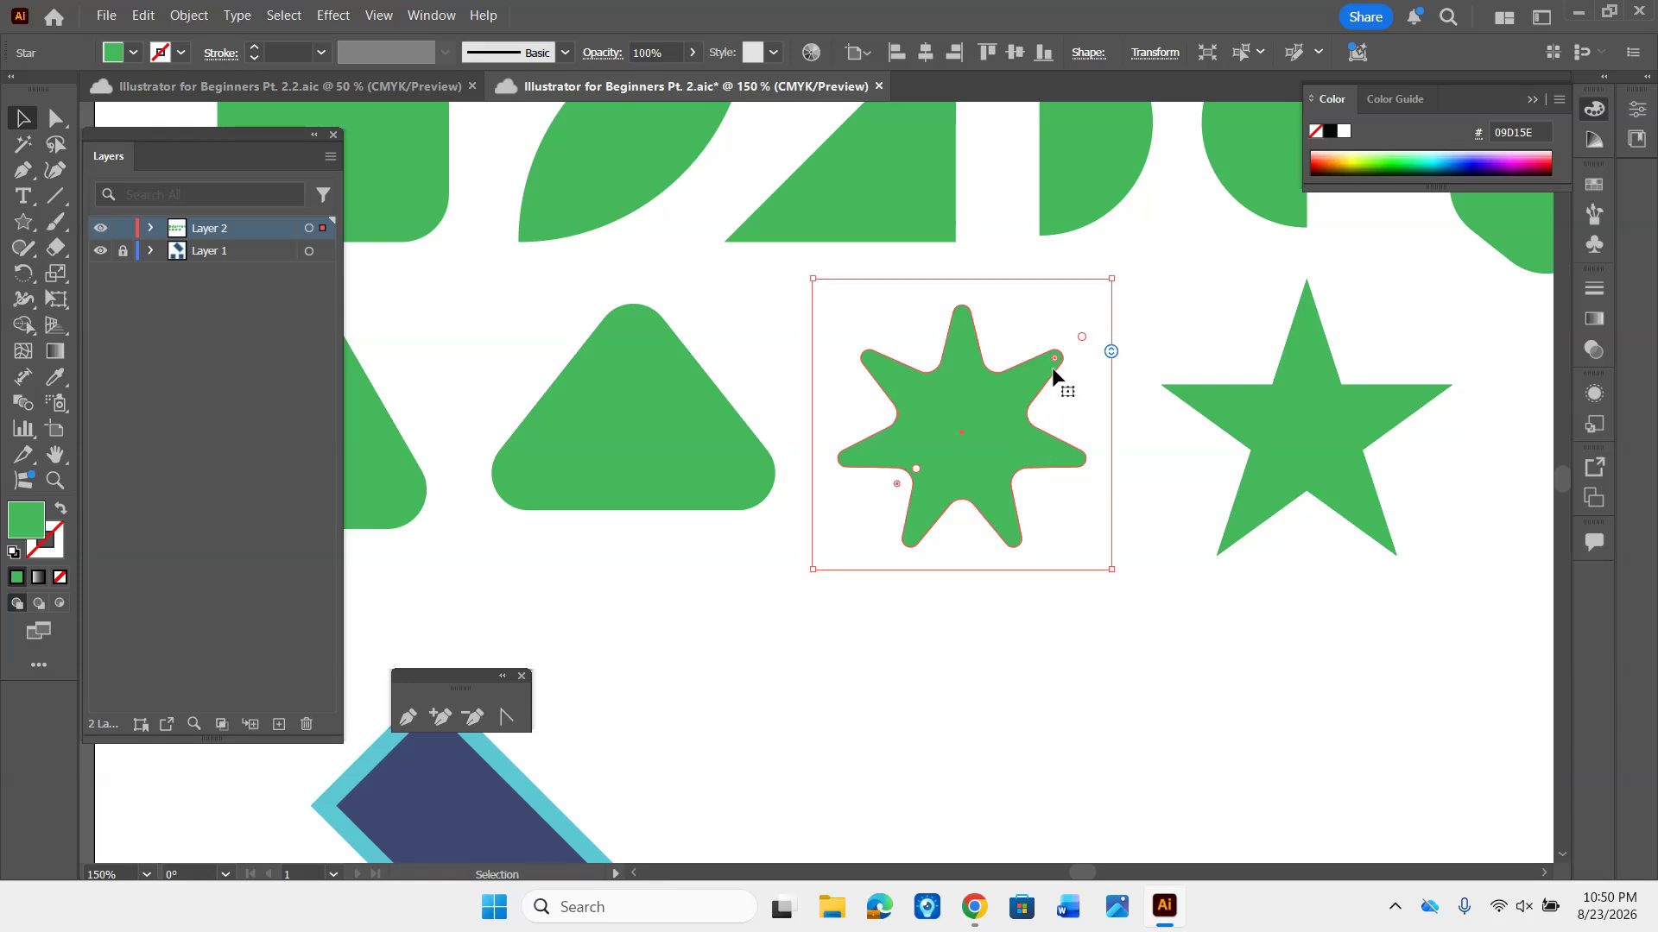
- Enlarge the seven-pointed star's outer and inner radii for shallower points, and scale it down to fit between the triangle and the other star
{"action": "left_click_drag", "start_coordinate": [1082, 335], "coordinate": [1132, 325]}
{"action": "left_click_drag", "start_coordinate": [917, 467], "coordinate": [868, 522]}
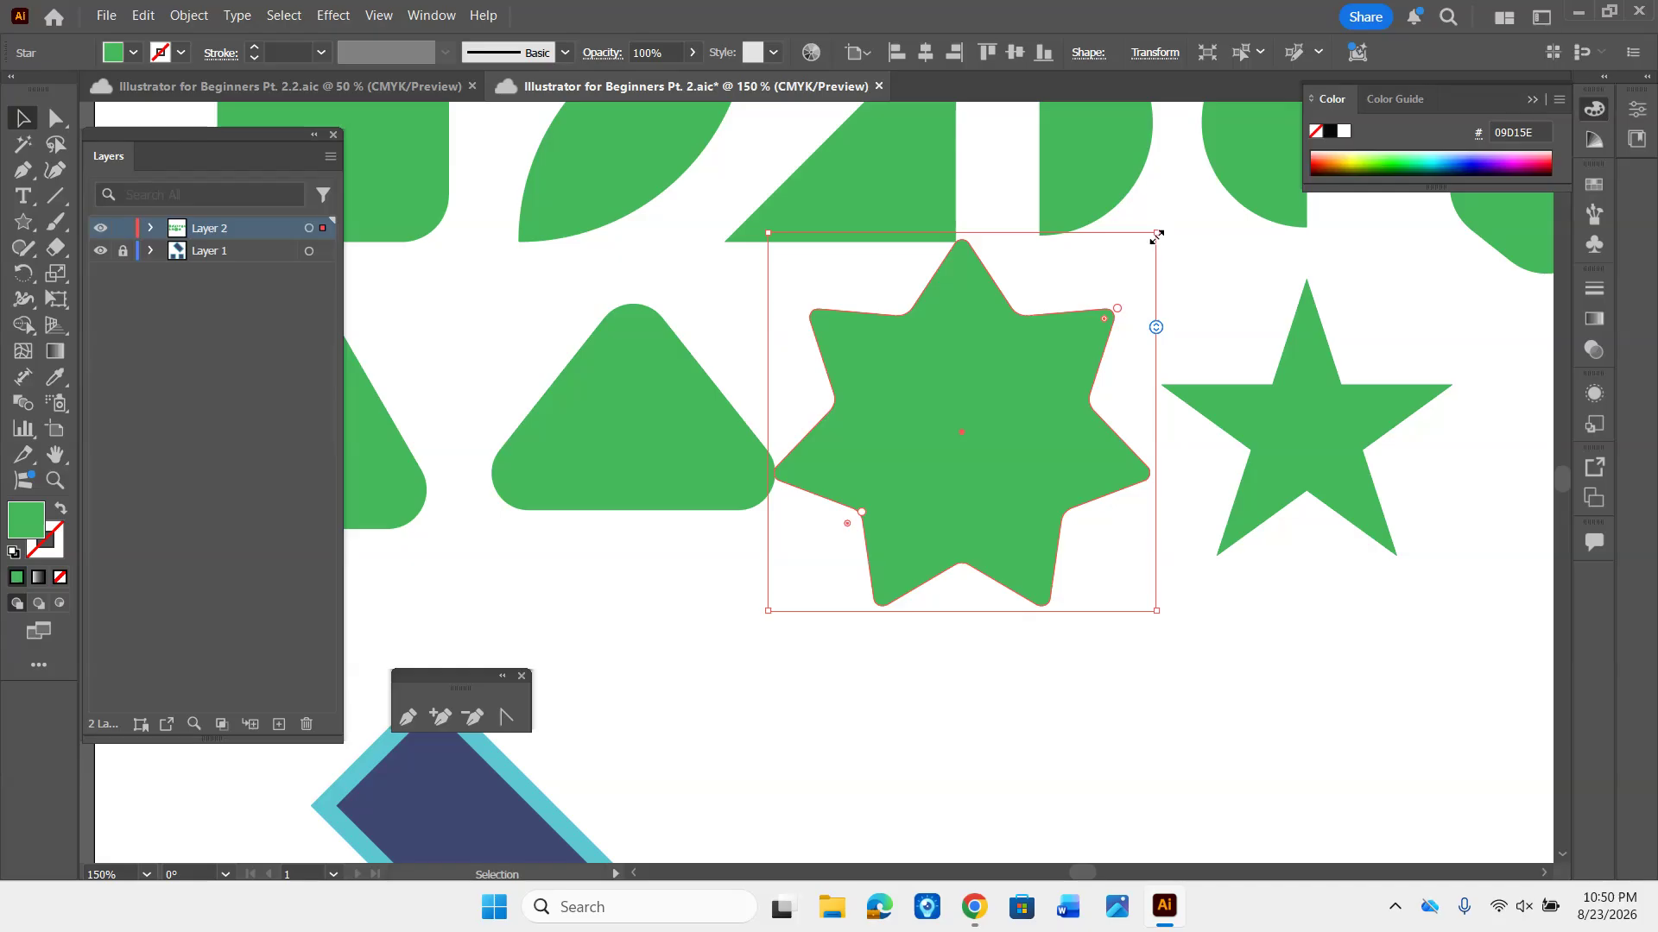
{"action": "left_click_drag", "start_coordinate": [1158, 236], "coordinate": [1068, 319]}
{"action": "left_click_drag", "start_coordinate": [991, 416], "coordinate": [1025, 387]}
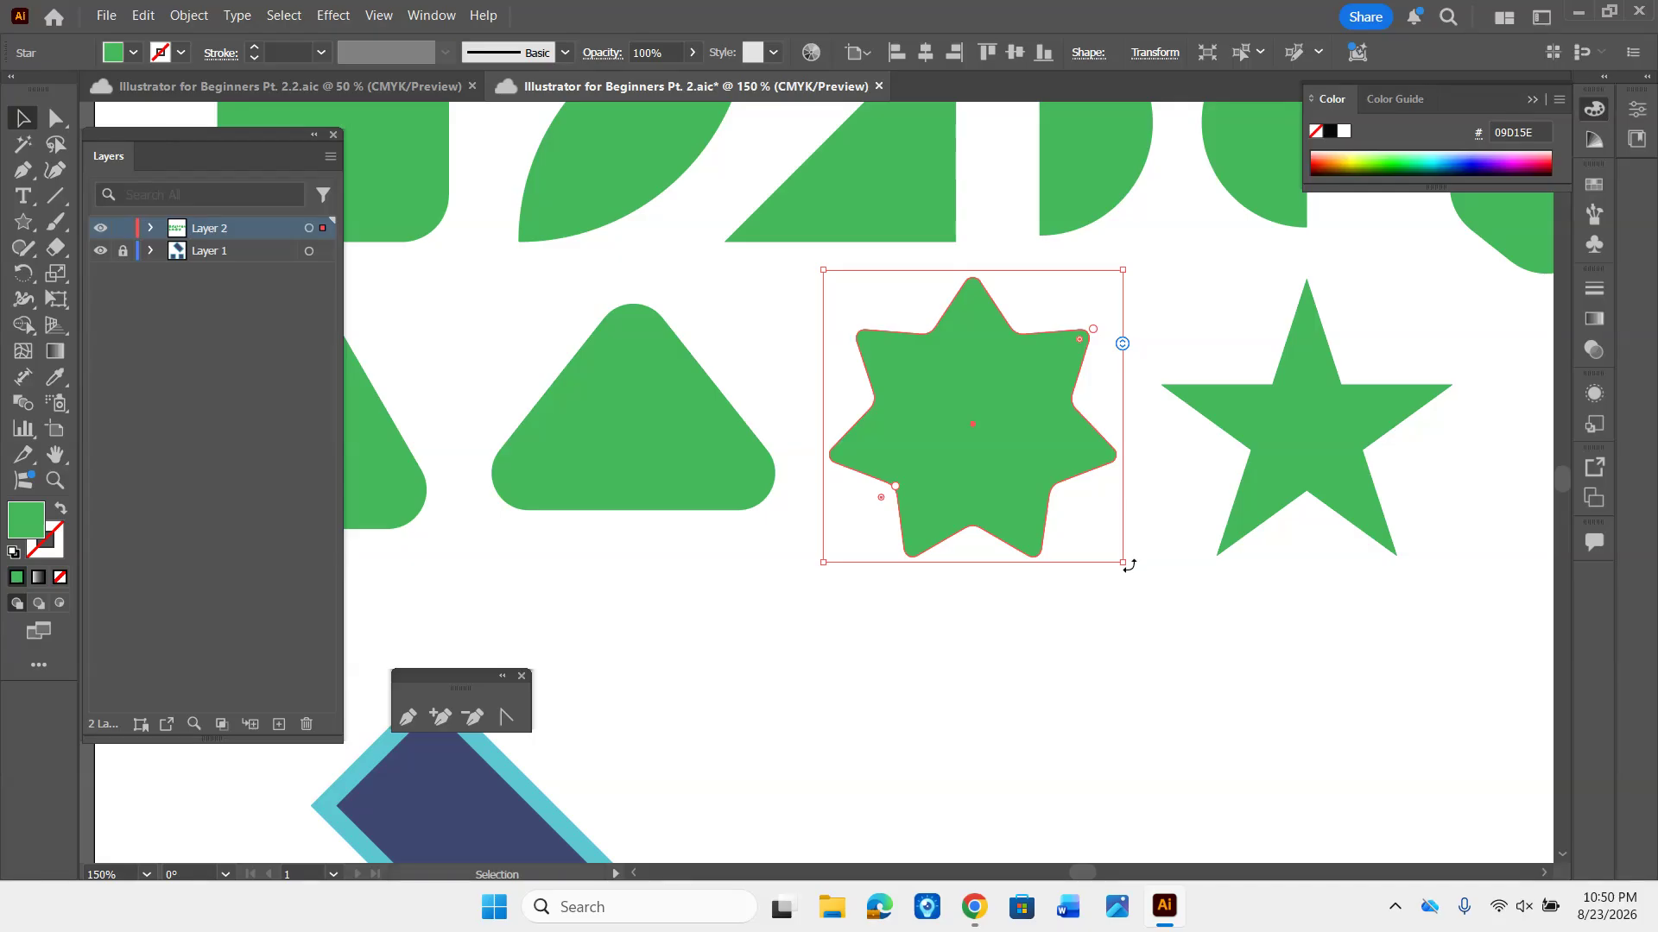
{"action": "left_click", "coordinate": [1158, 625]}
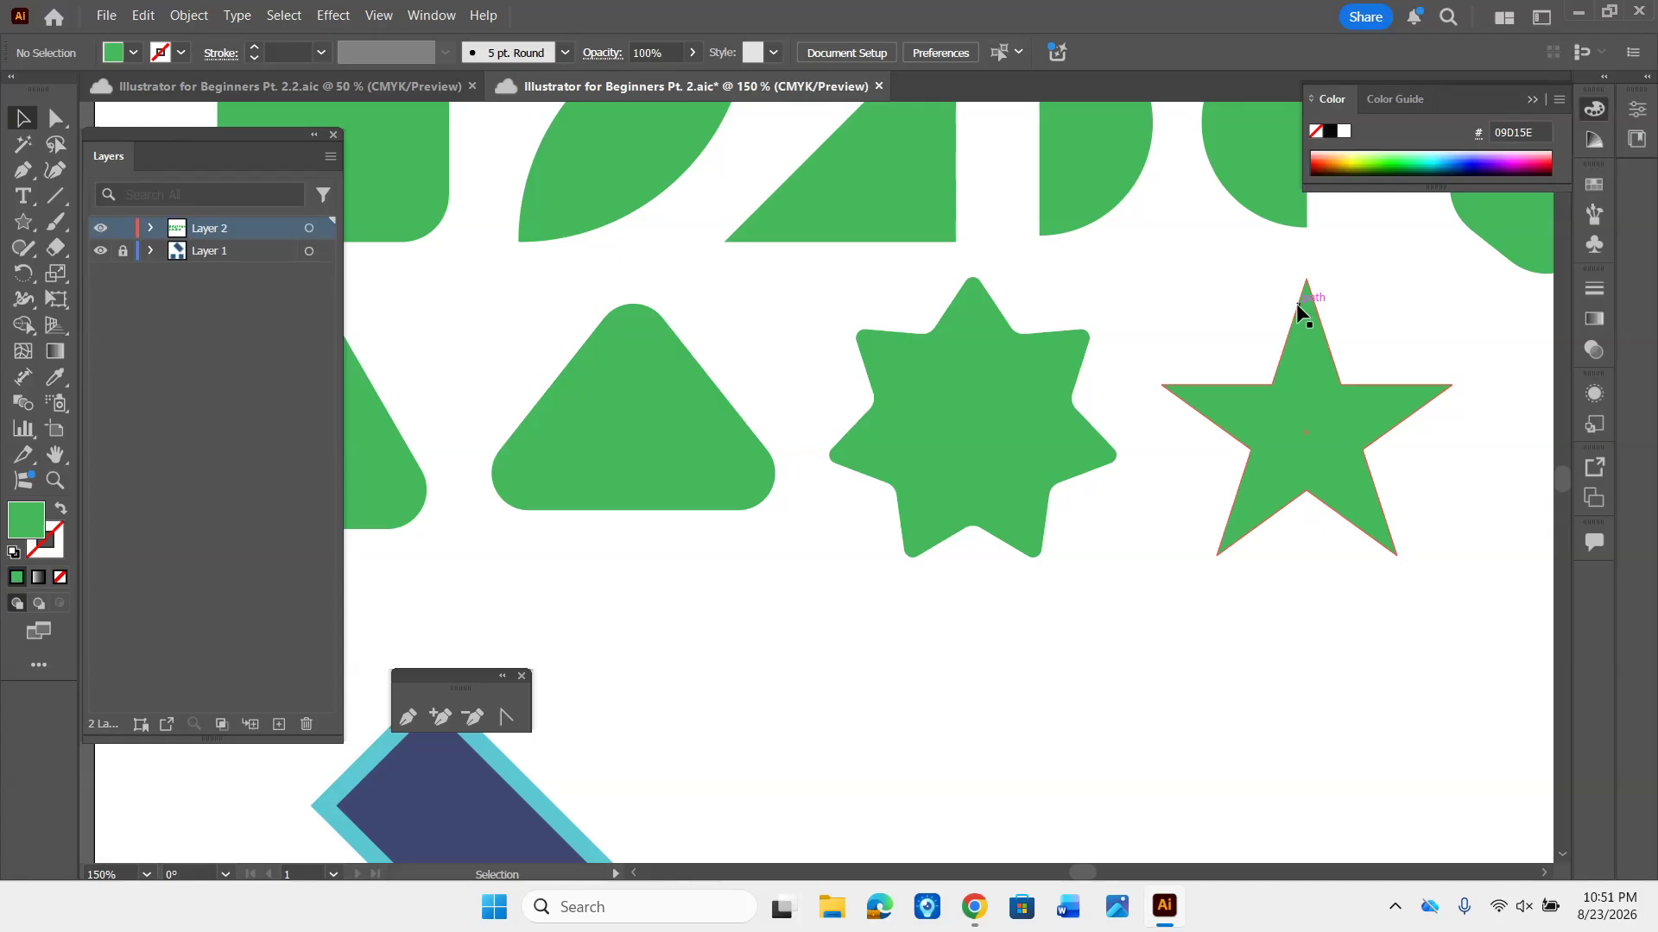
{"action": "left_click", "coordinate": [1297, 397]}
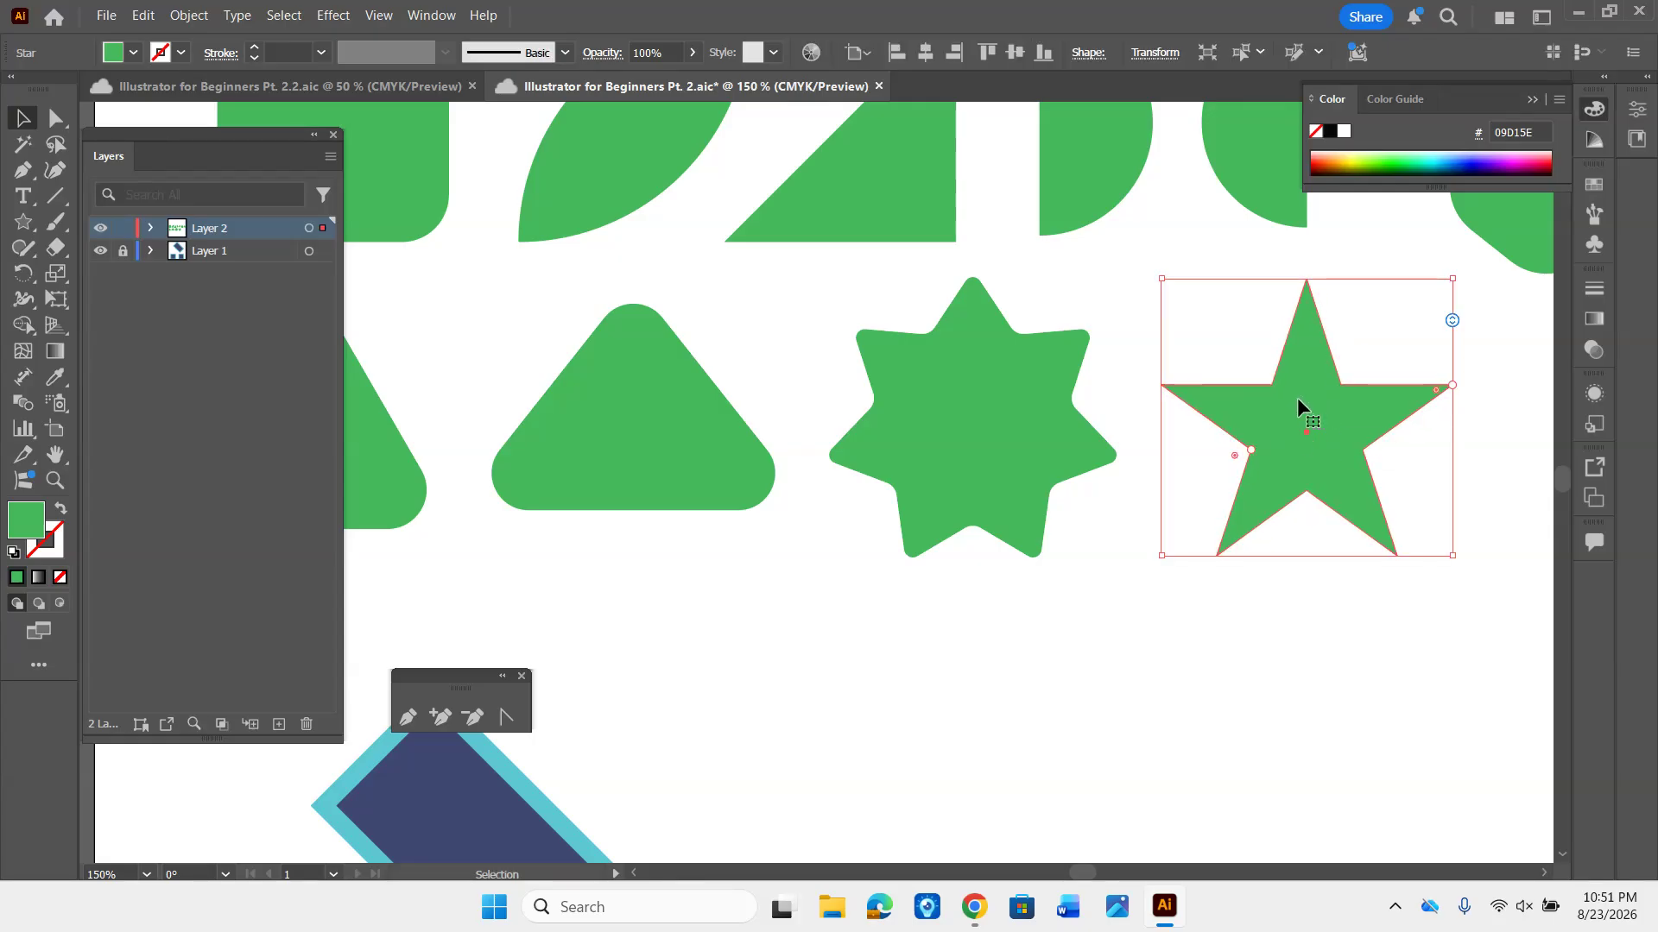
{"action": "left_click_drag", "start_coordinate": [1297, 397], "coordinate": [1110, 377]}
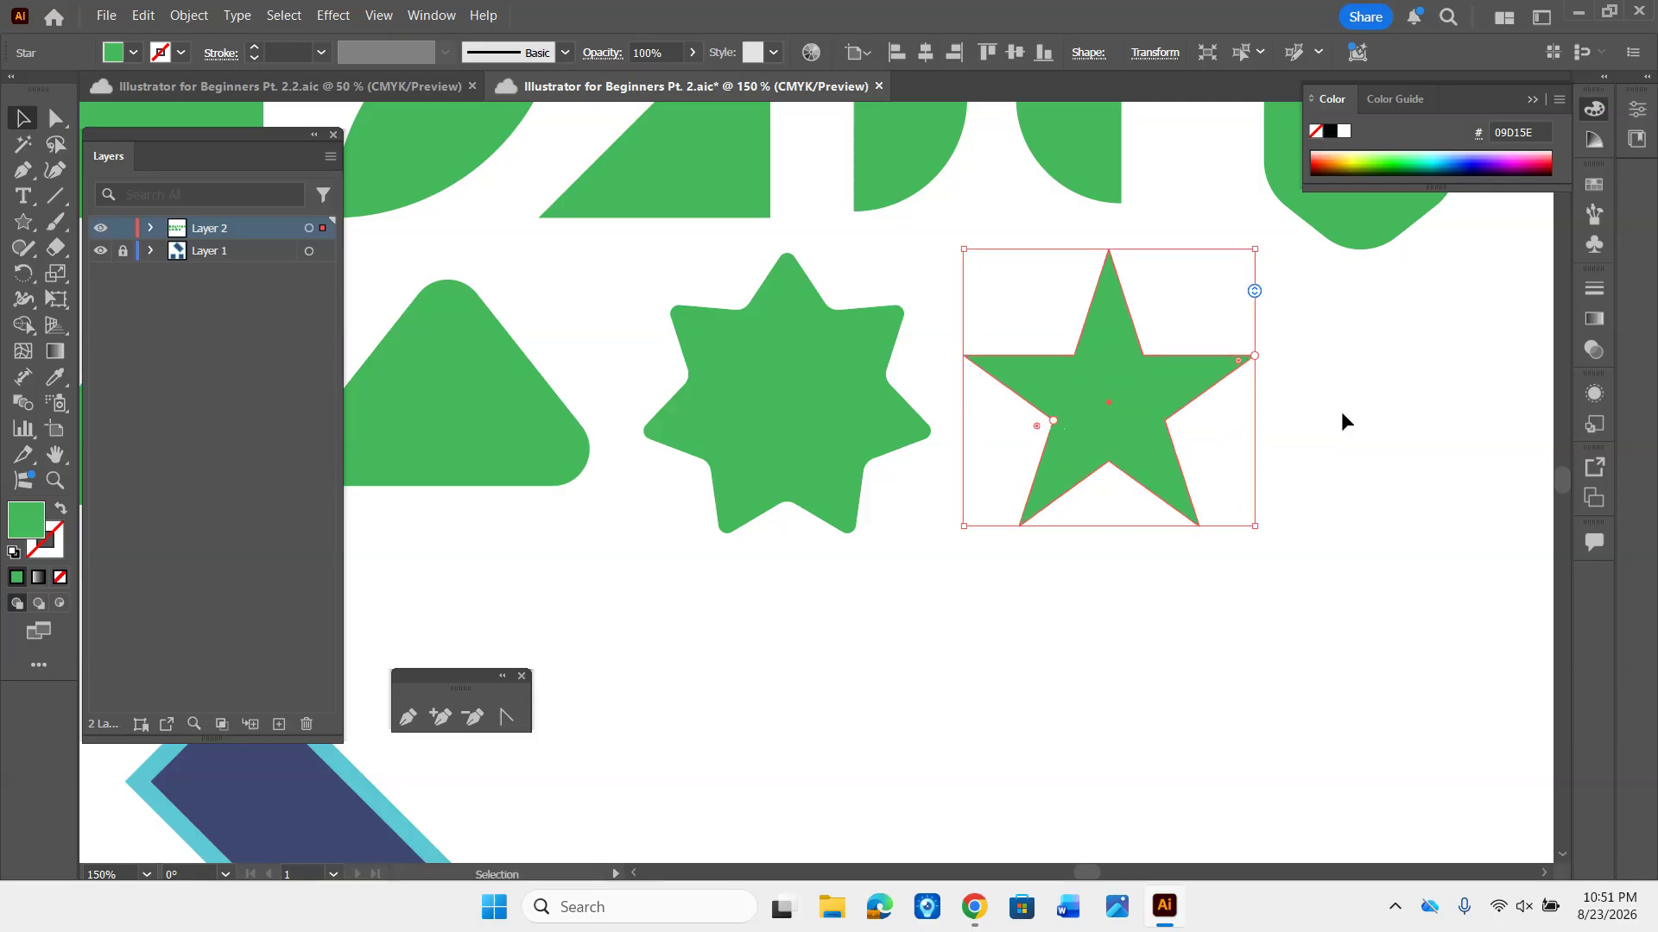
{"action": "left_click", "coordinate": [1448, 442]}
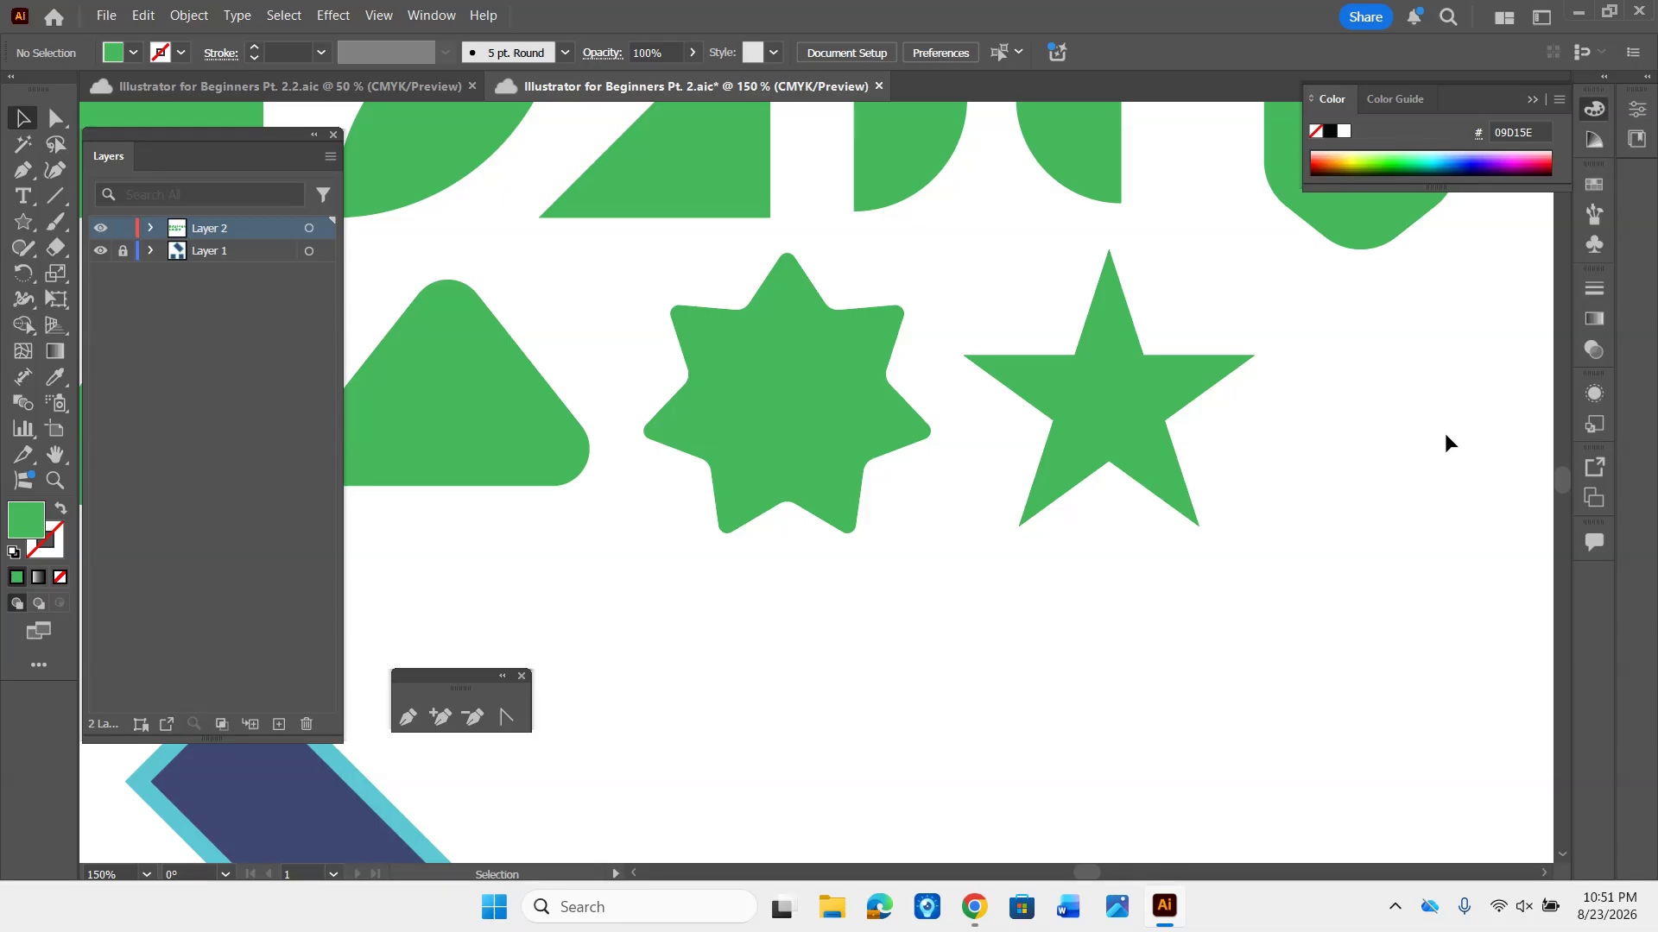
- With no fill set, start a Pen tool path of three straight segments in the empty area below the stars
{"action": "key", "text": "ctrl+minus"}
{"action": "key", "text": "ctrl+minus"}
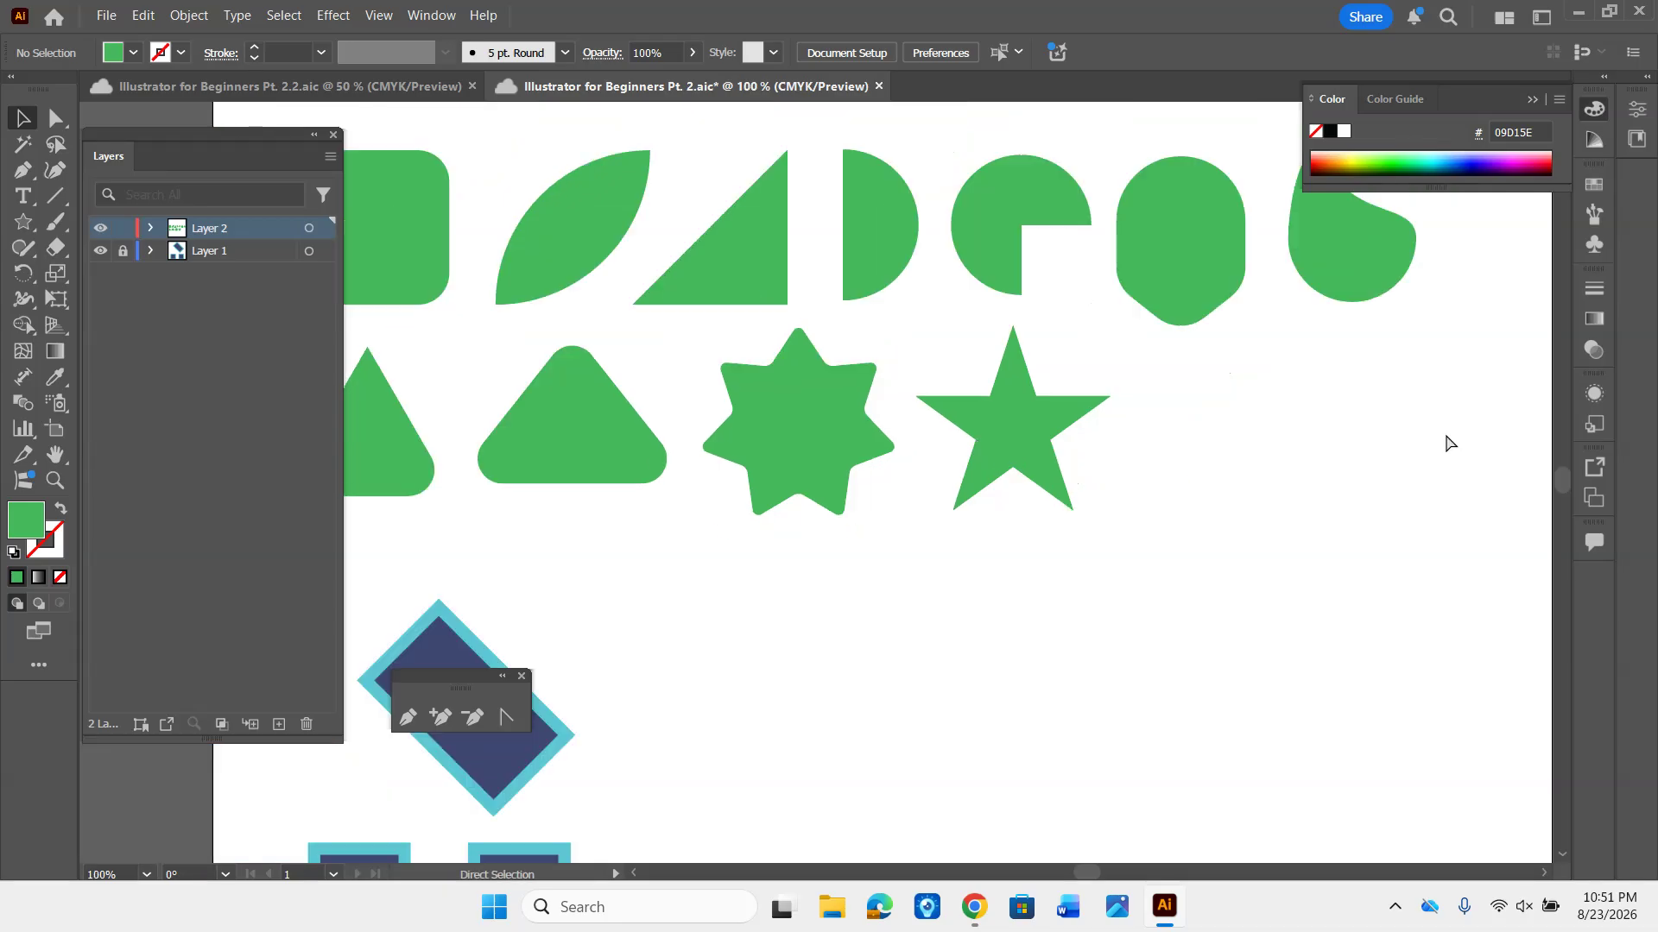
{"action": "left_click_drag", "start_coordinate": [1103, 607], "coordinate": [1059, 515]}
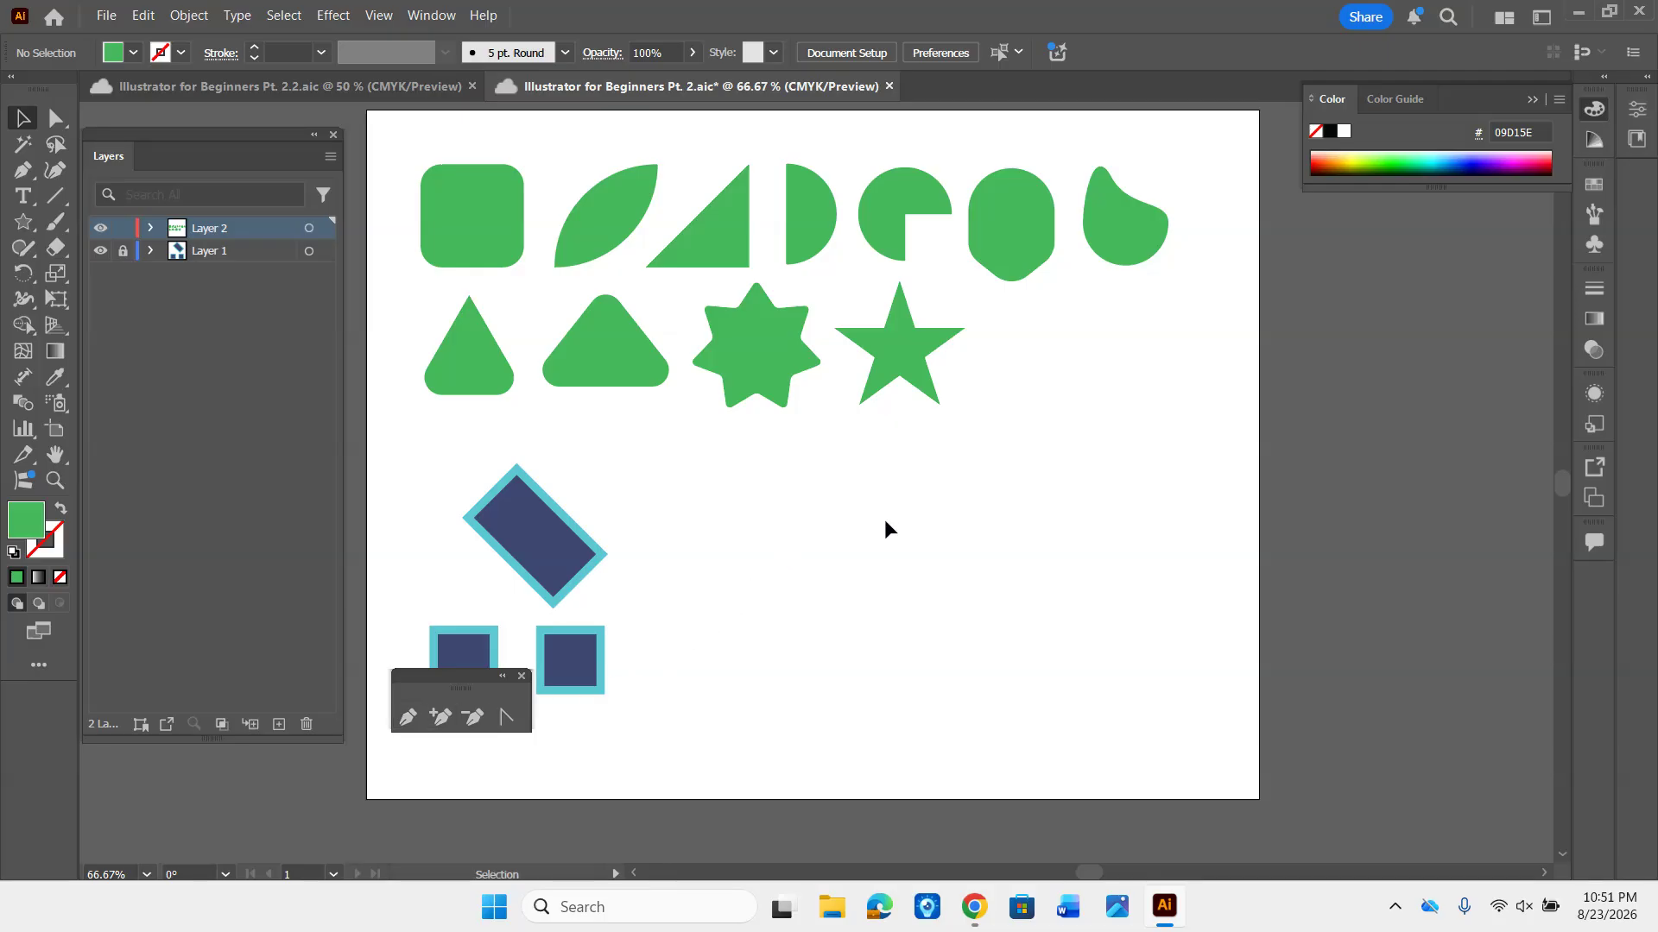
{"action": "key", "text": "p"}
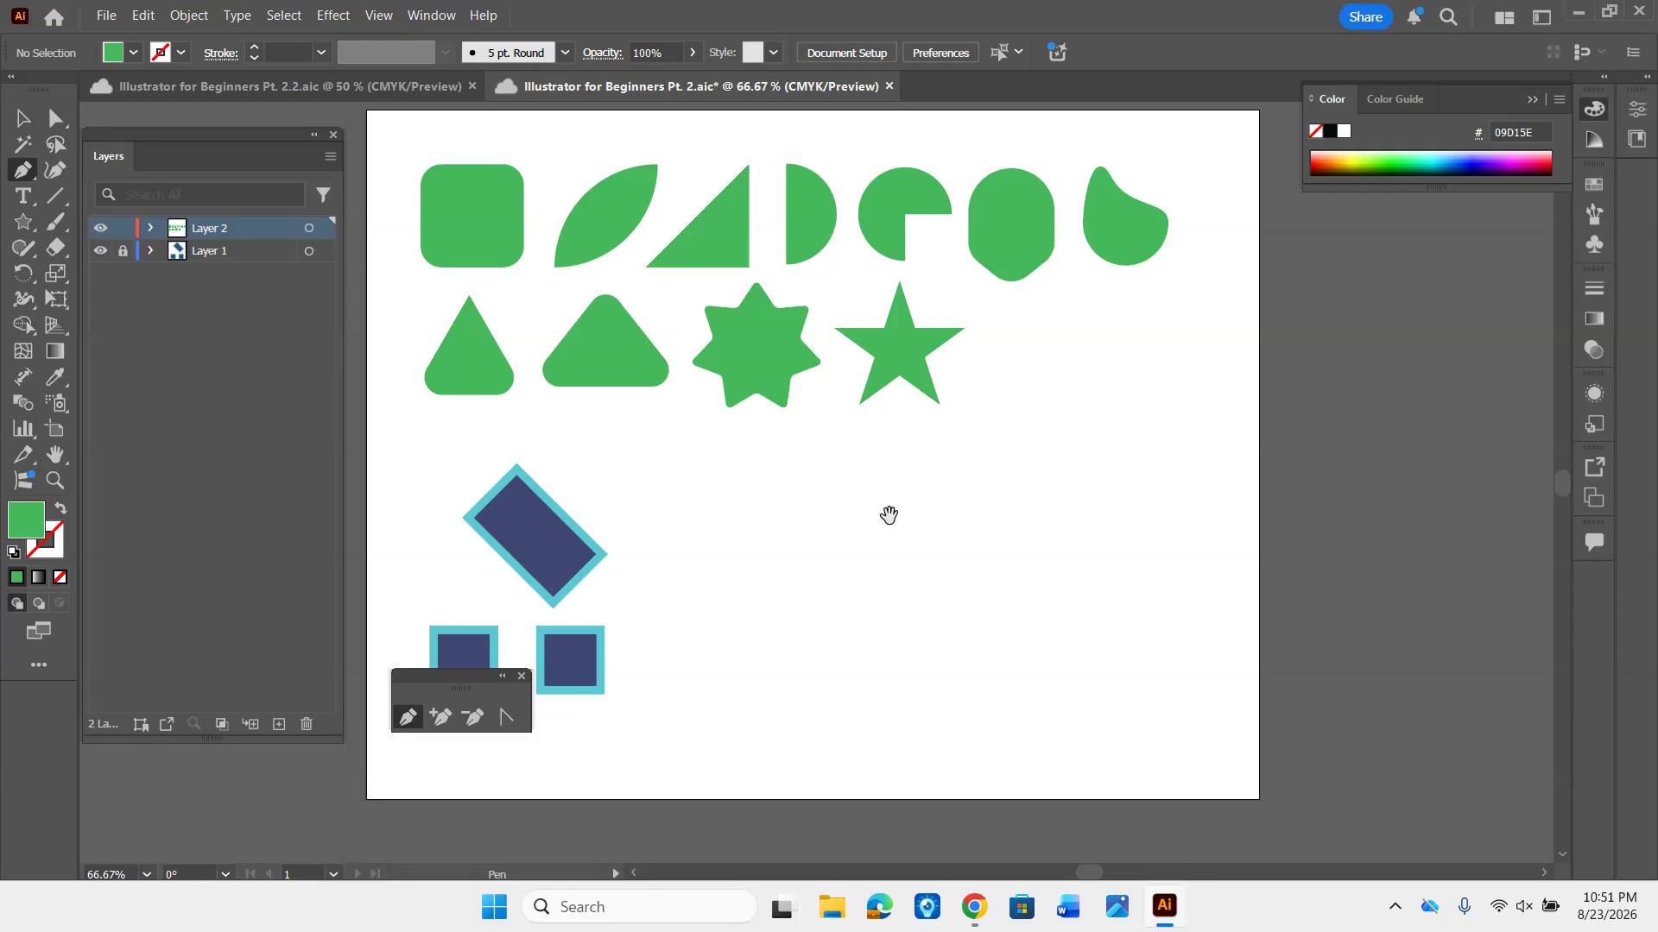
{"action": "mouse_move", "coordinate": [890, 522]}
{"action": "left_mouse_down"}
{"action": "mouse_move", "coordinate": [867, 496]}
{"action": "mouse_move", "coordinate": [910, 529]}
{"action": "left_mouse_up"}
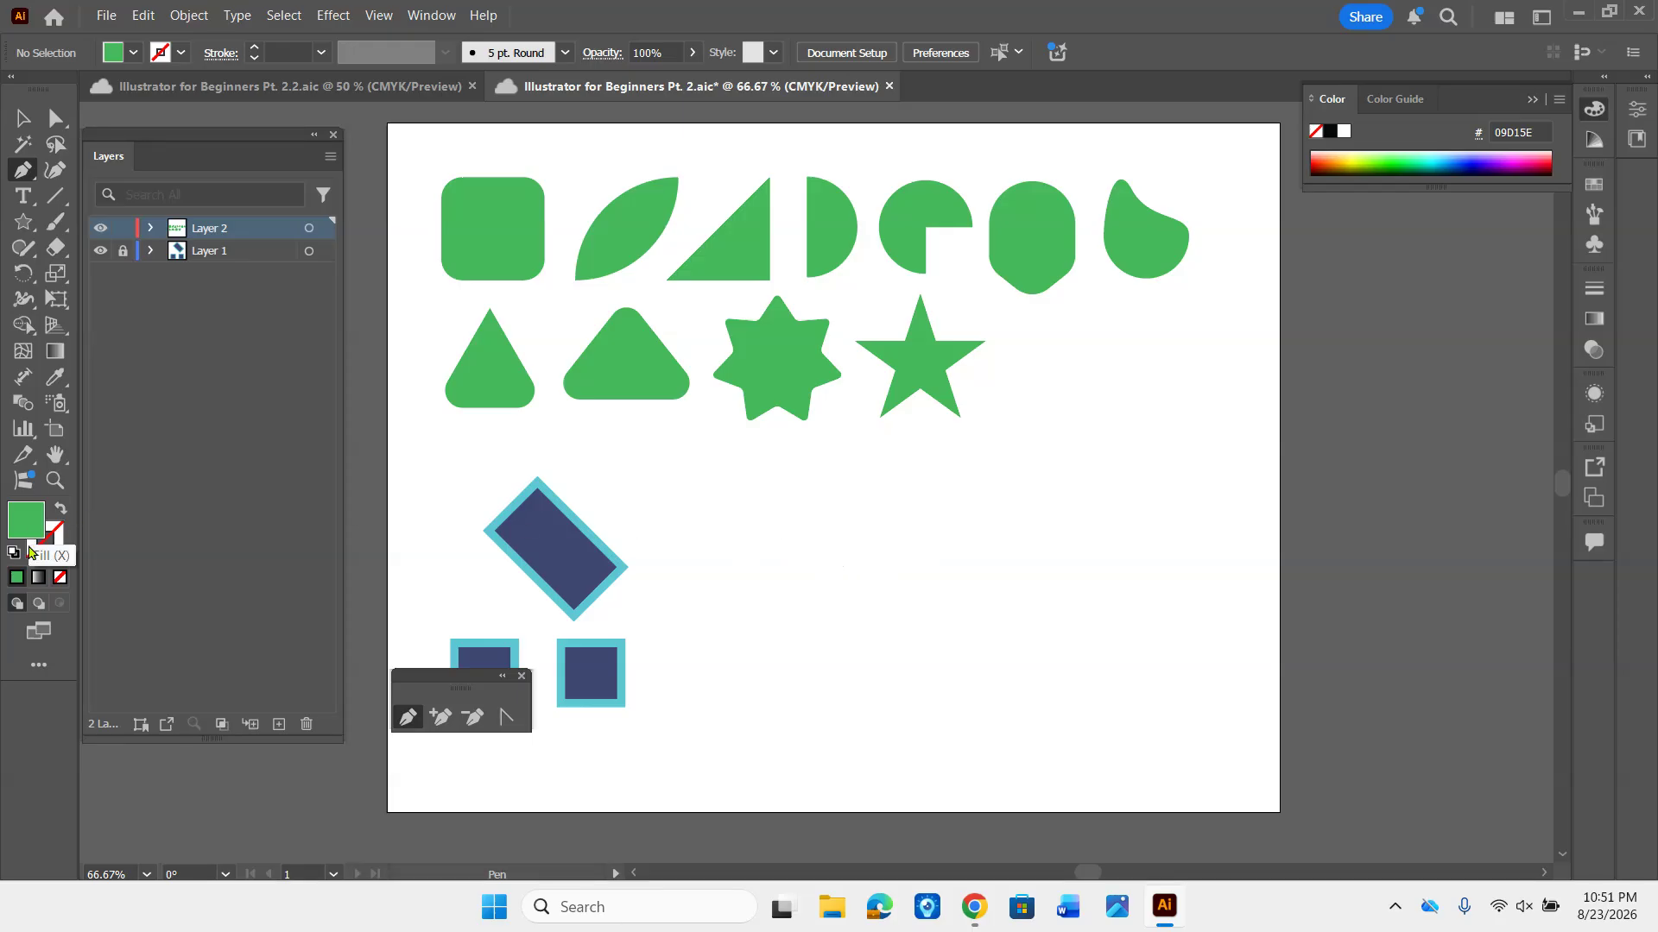
{"action": "left_click", "coordinate": [57, 579]}
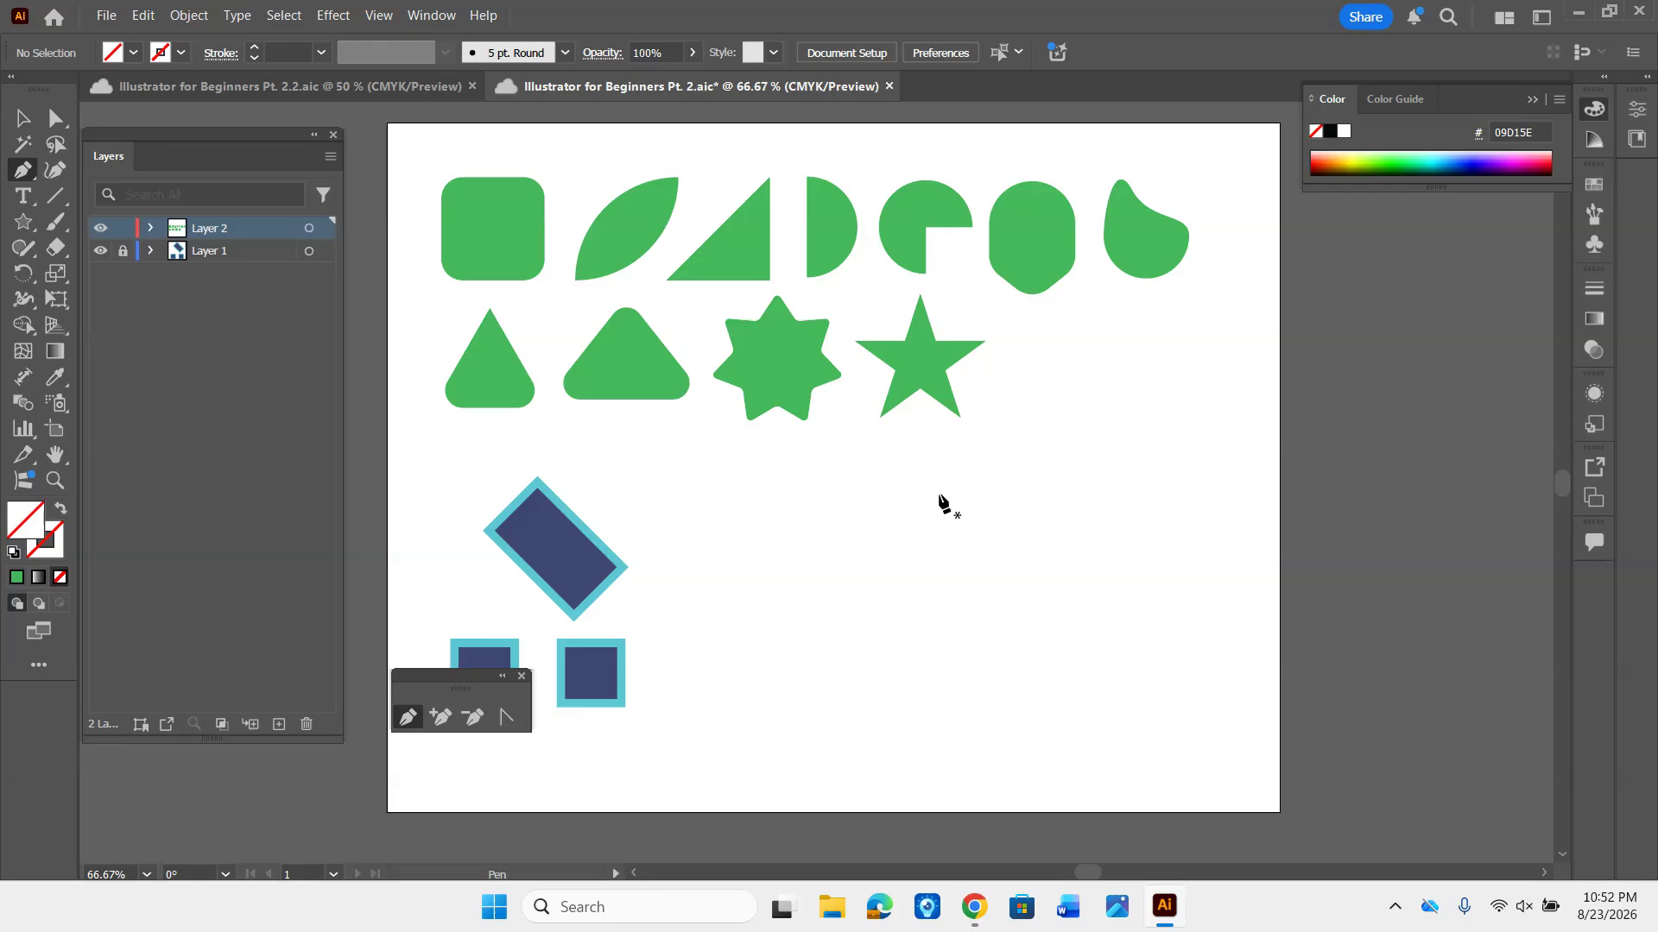
{"action": "left_click", "coordinate": [865, 456]}
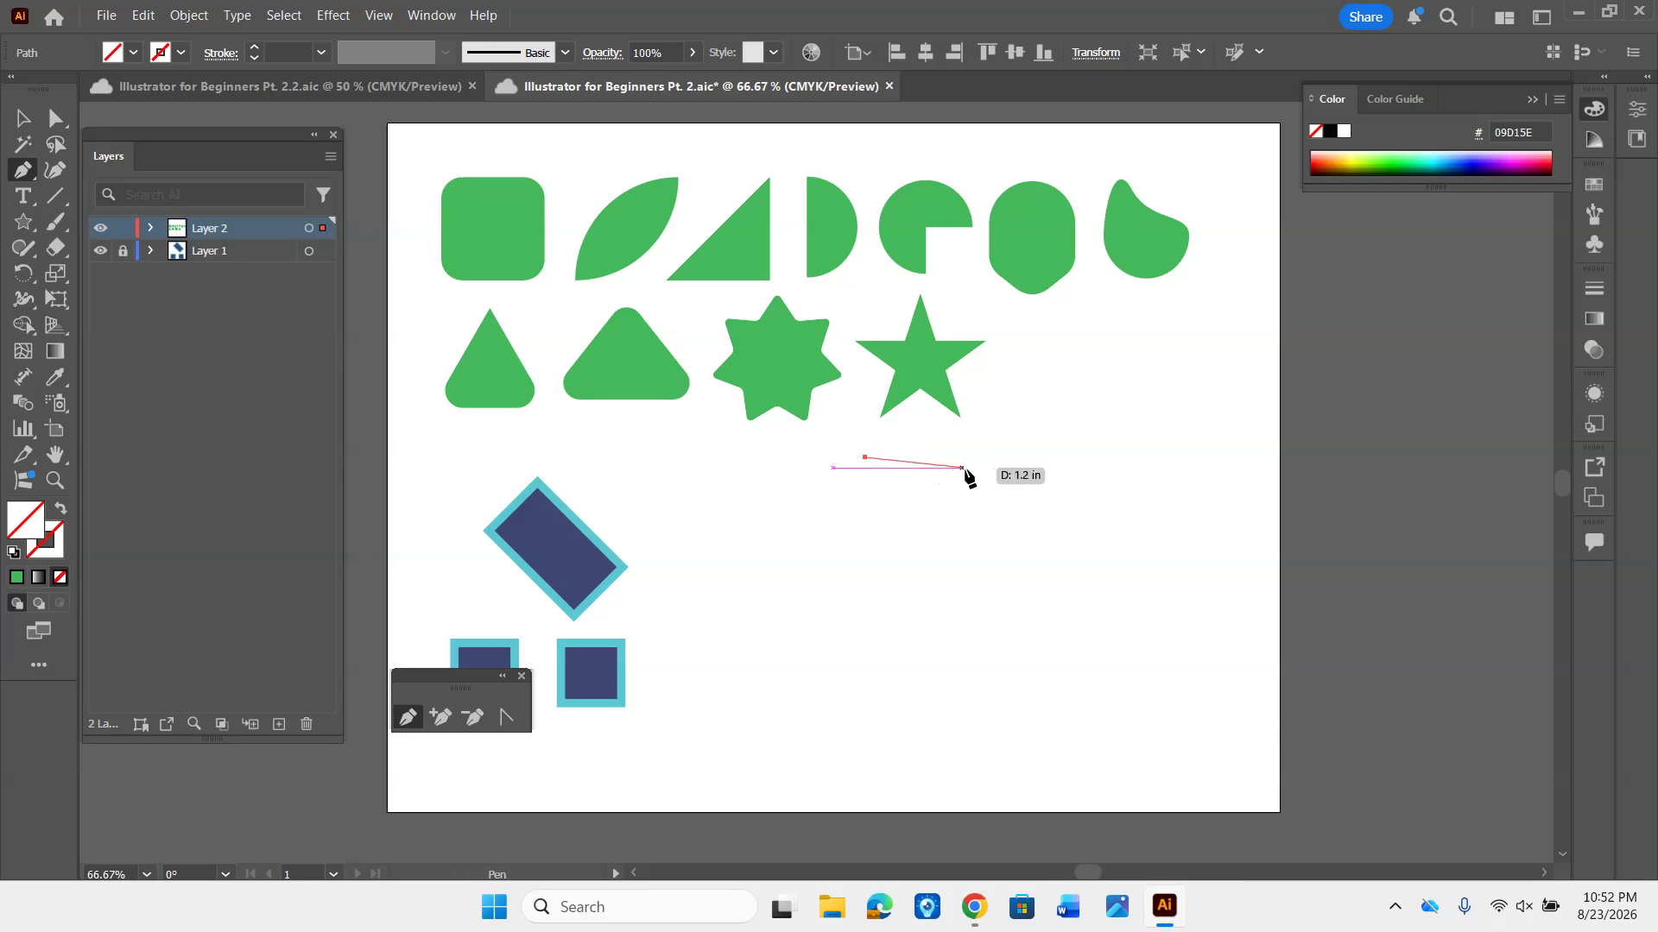
{"action": "left_click", "coordinate": [1073, 500]}
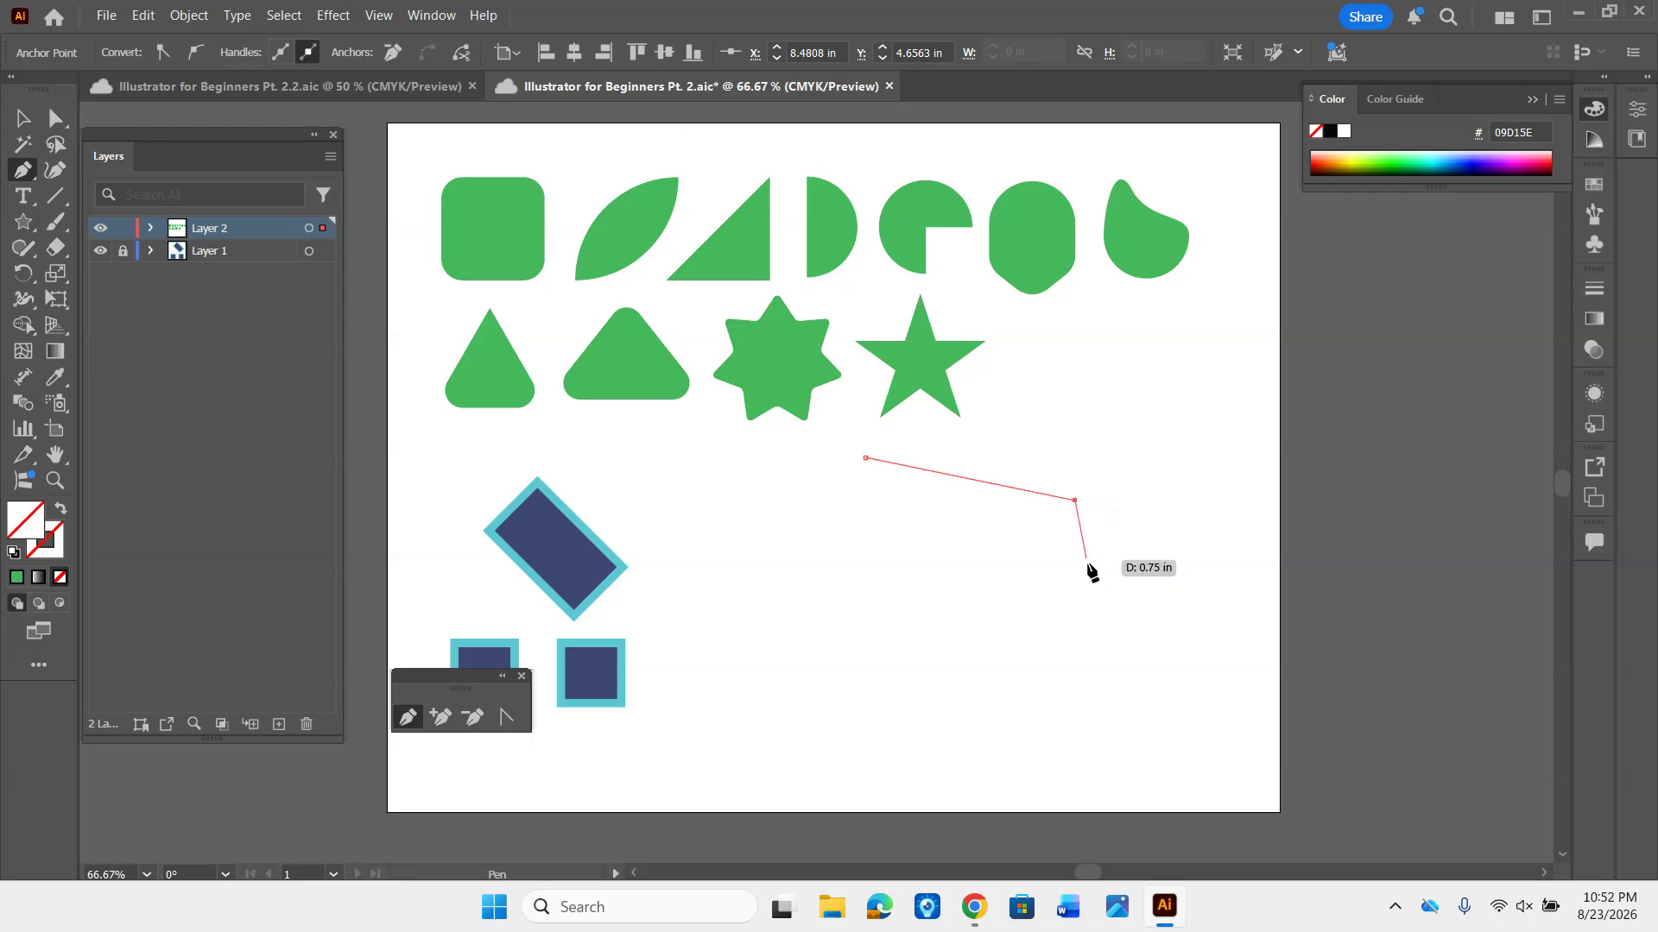
{"action": "left_click", "coordinate": [1140, 636]}
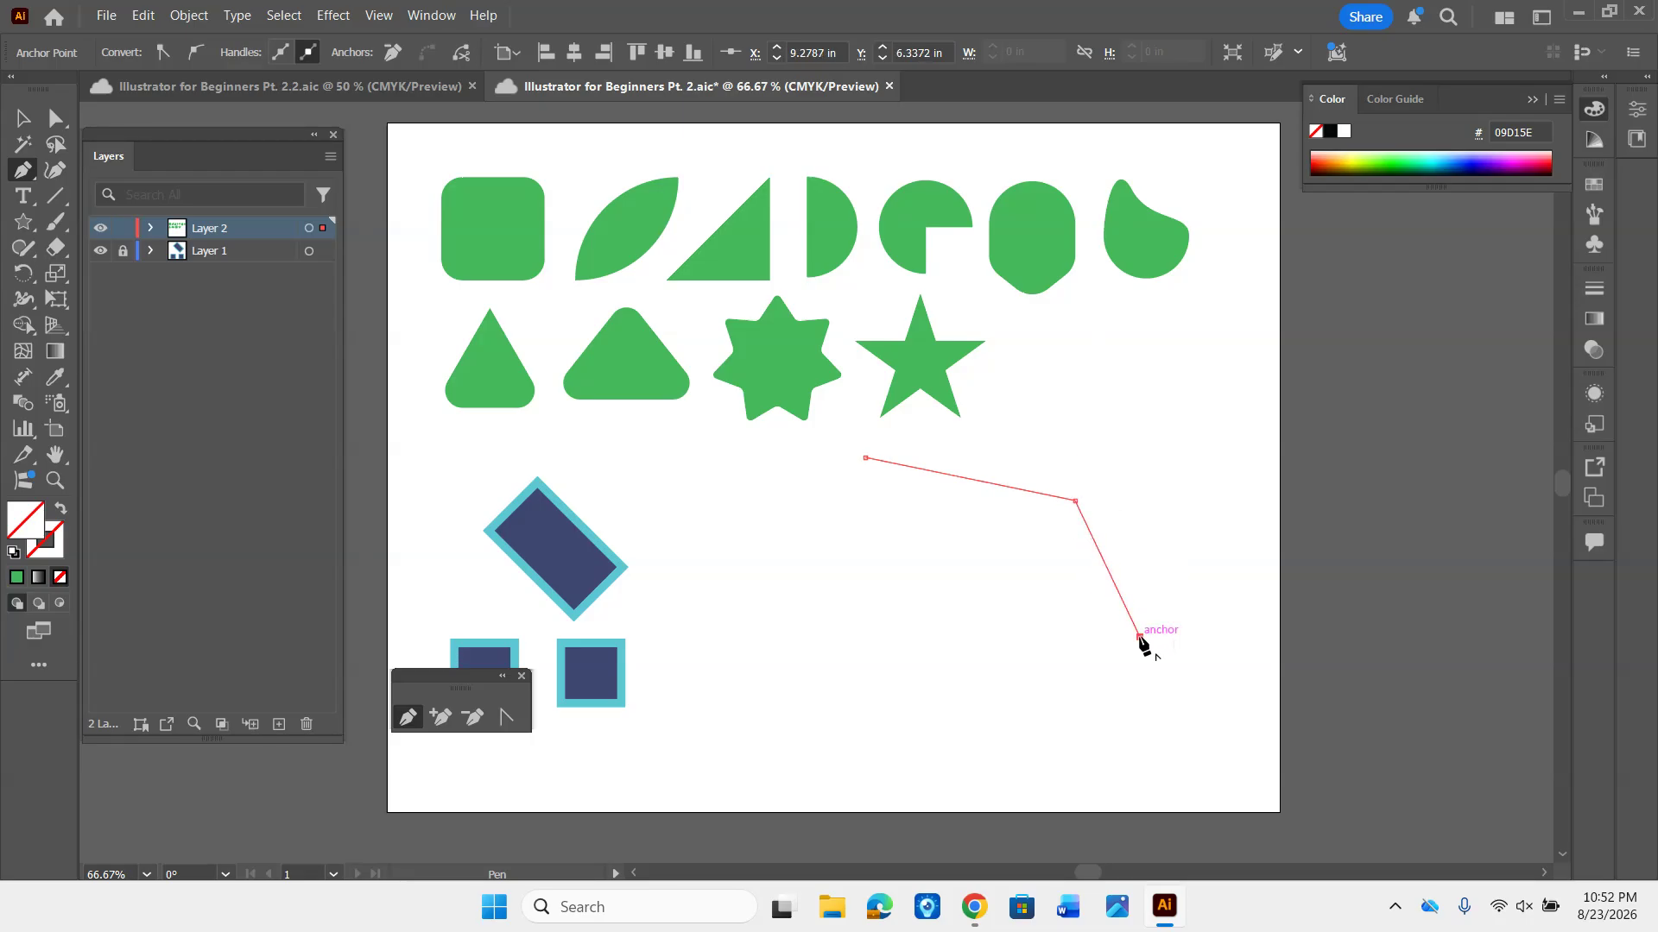
{"action": "left_click", "coordinate": [984, 704]}
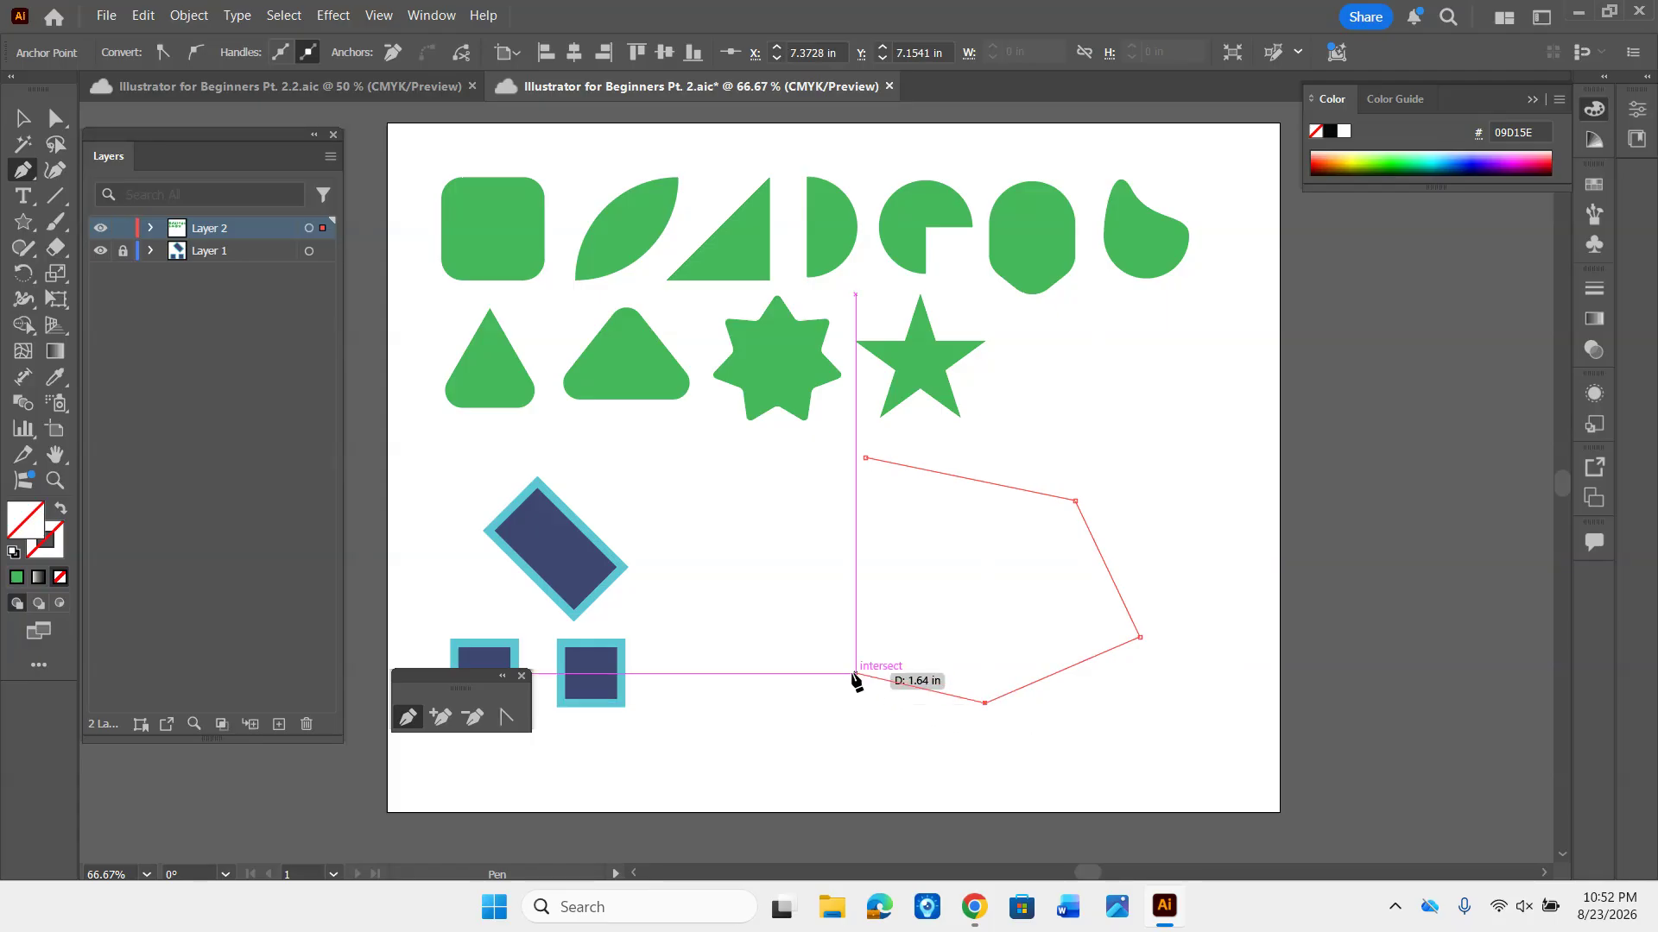
- Continue the path with three curved anchors, close it at its starting anchor, and fill it with green
{"action": "left_click", "coordinate": [837, 734]}
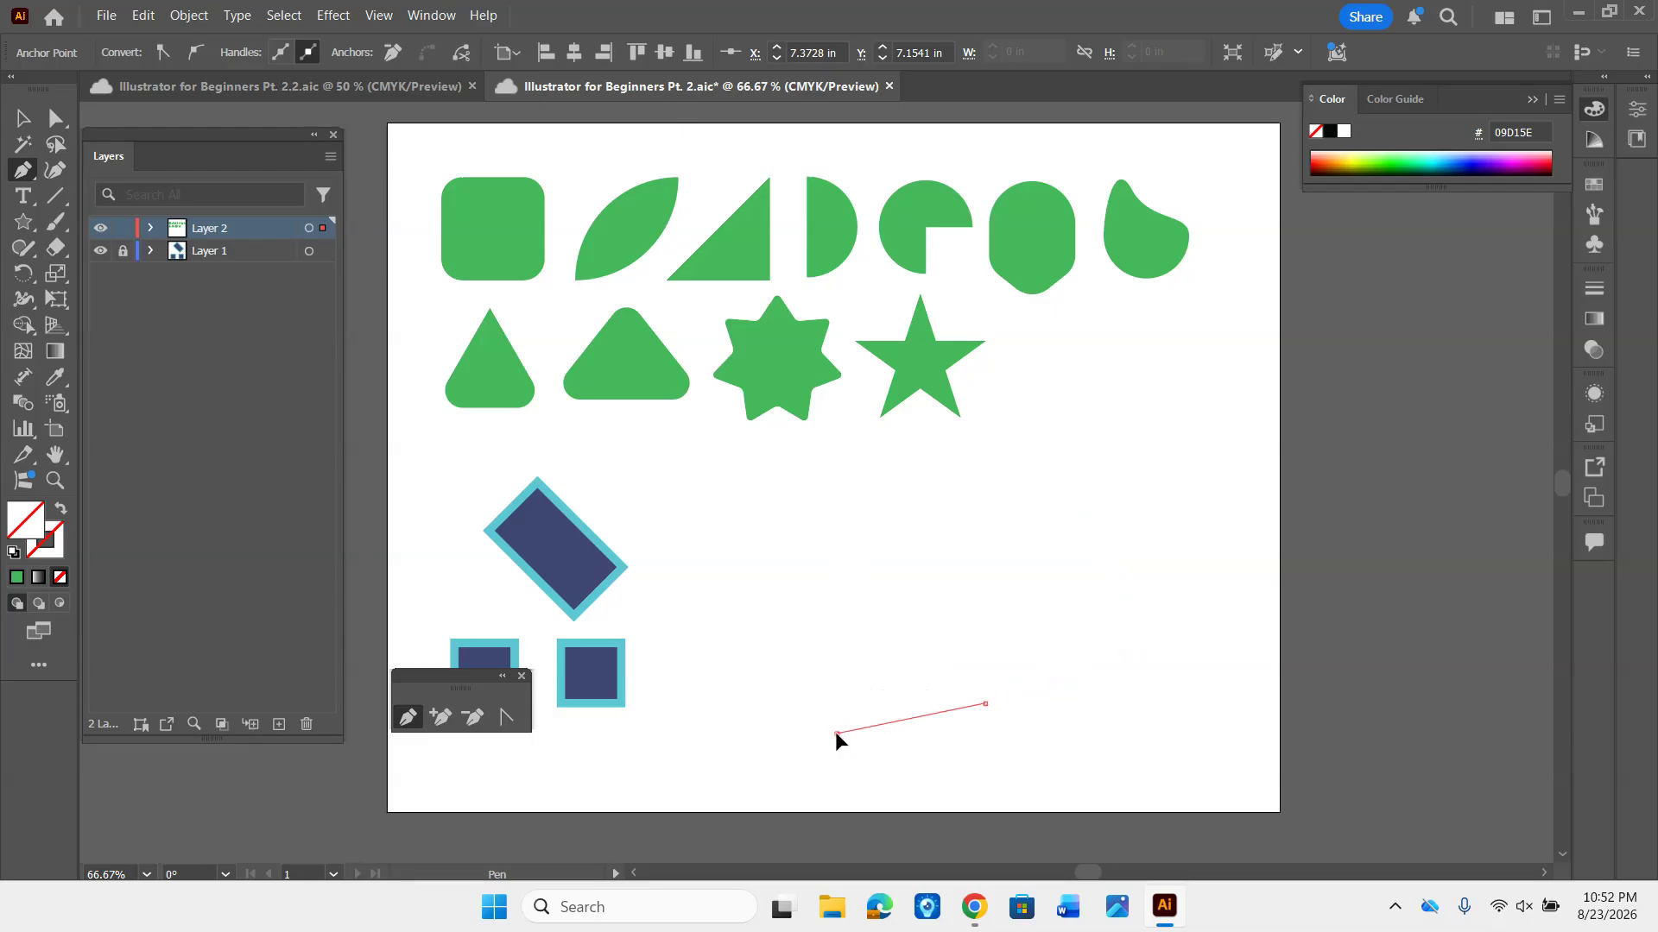
{"action": "left_click_drag", "start_coordinate": [832, 732], "coordinate": [791, 701]}
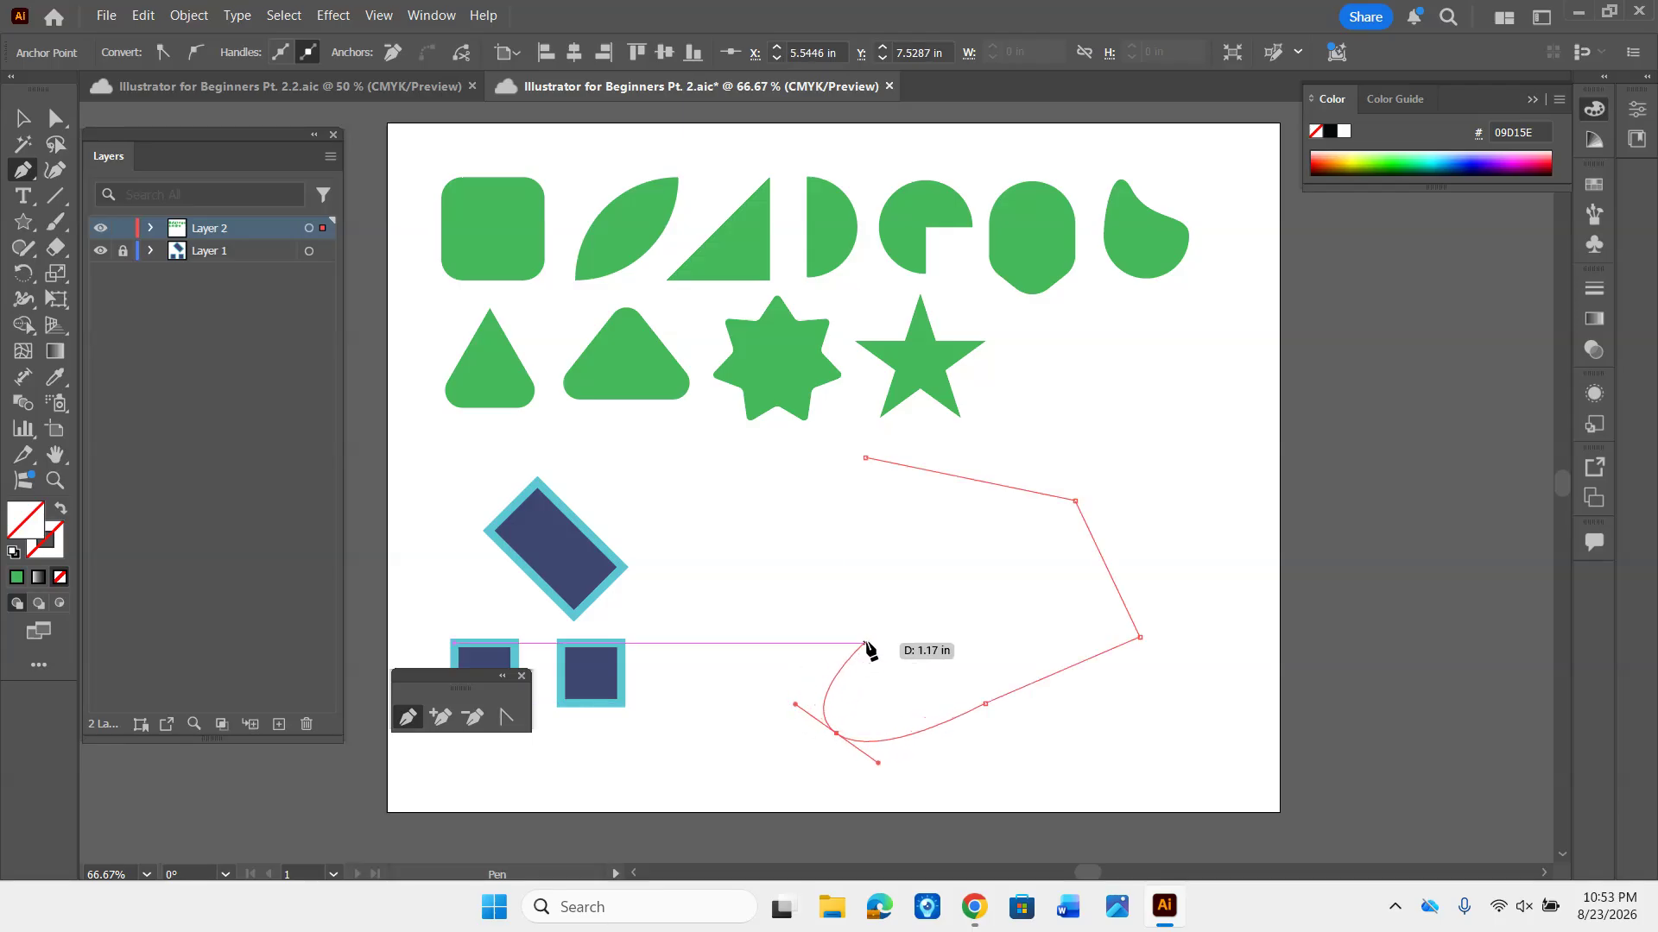
{"action": "left_click", "coordinate": [894, 647]}
{"action": "left_click_drag", "start_coordinate": [895, 646], "coordinate": [905, 581]}
{"action": "left_click_drag", "start_coordinate": [769, 626], "coordinate": [751, 569]}
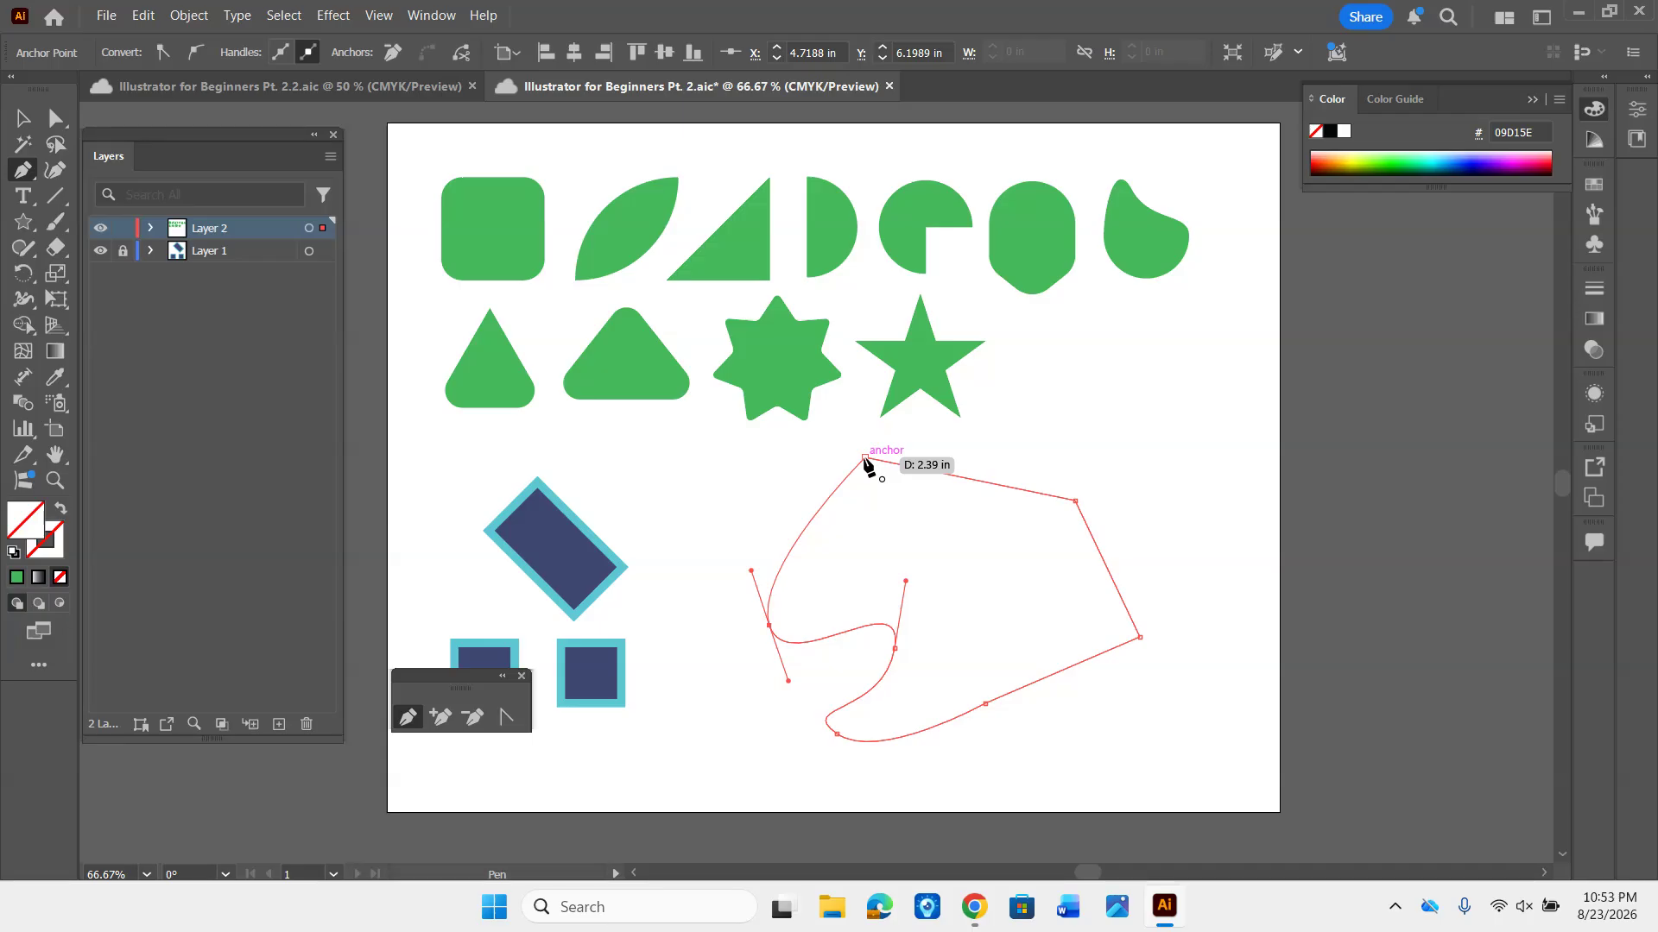
{"action": "left_click", "coordinate": [865, 458]}
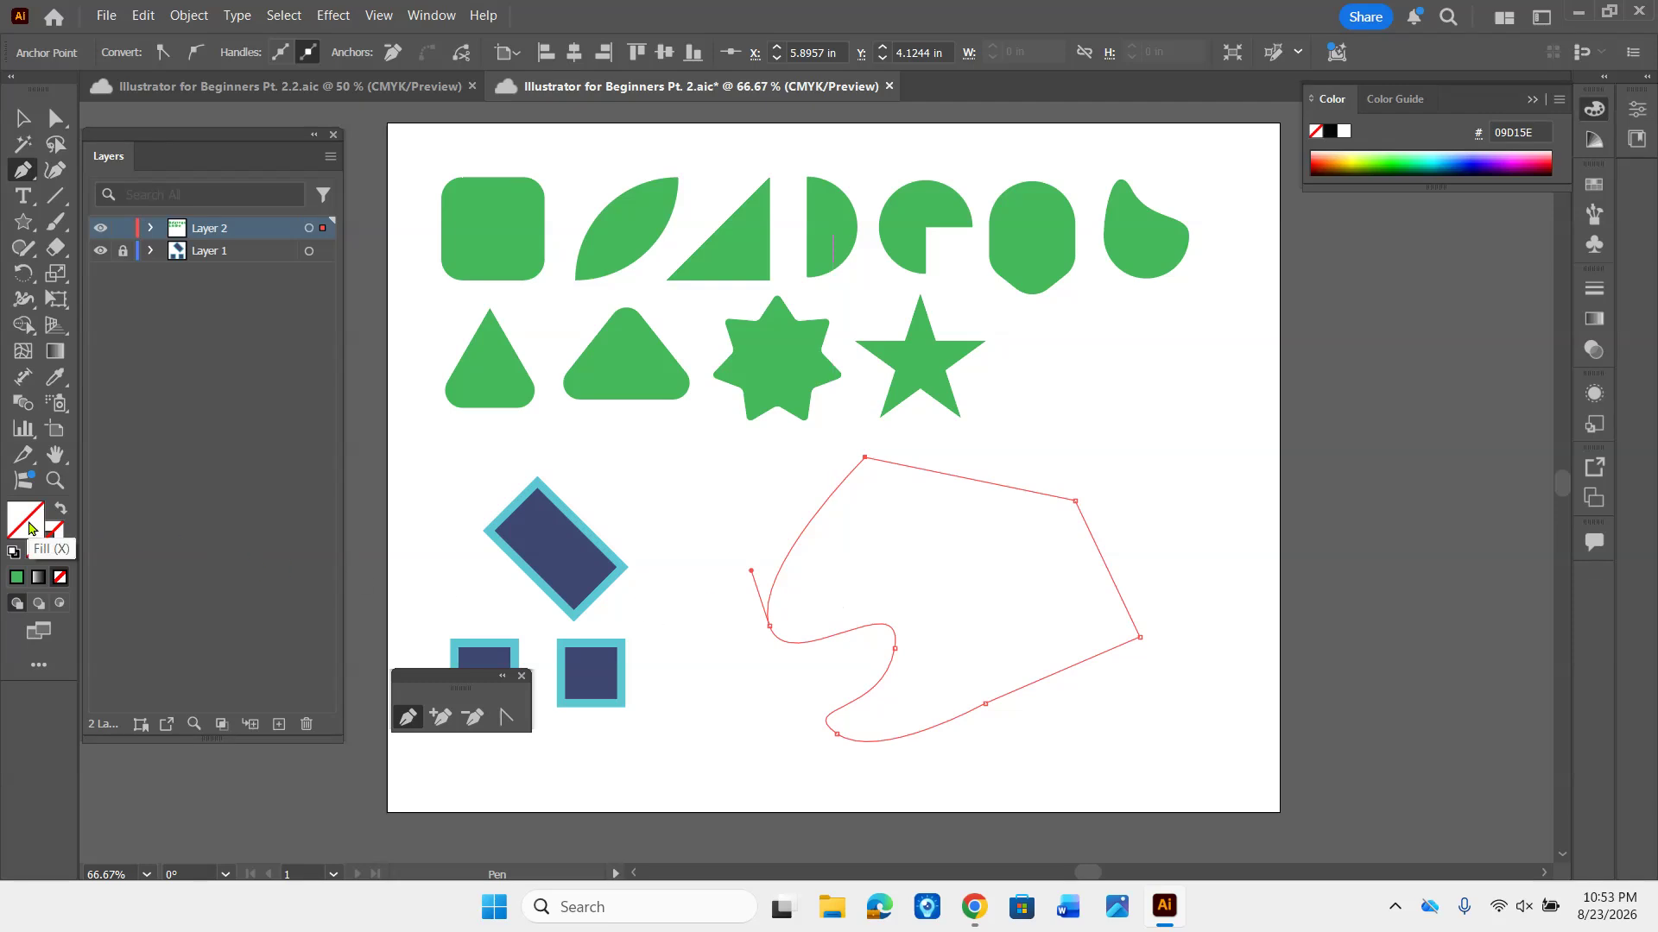
{"action": "left_click", "coordinate": [18, 579]}
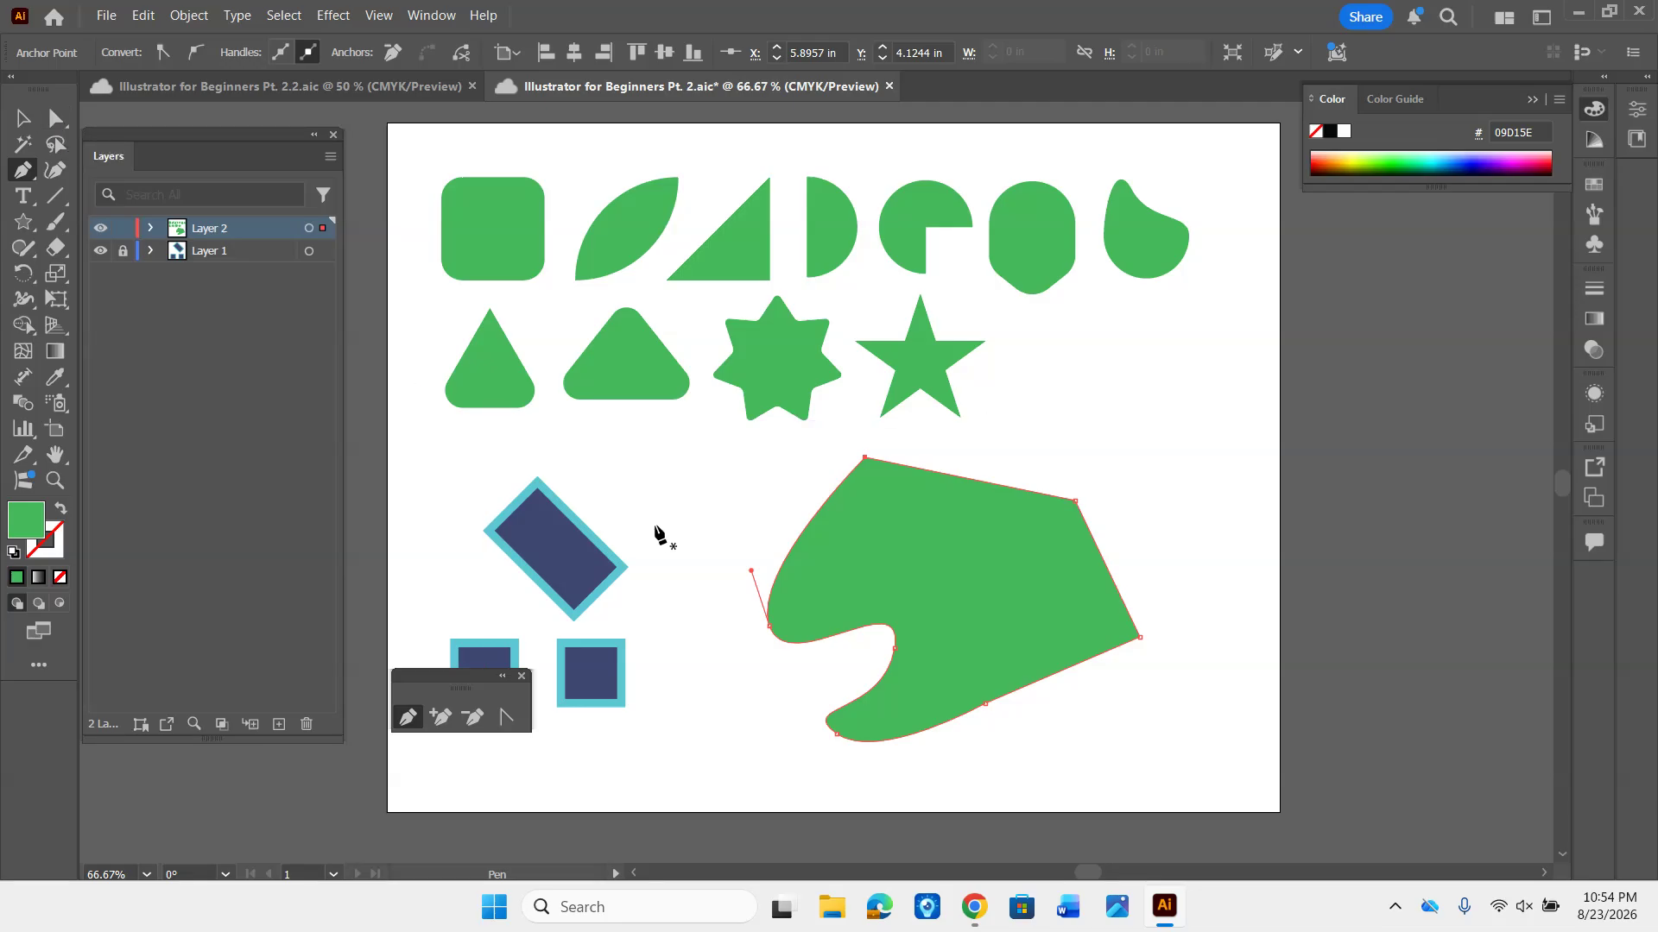
- Scale the green freeform shape down proportionally and place it just right of the blue rectangle and squares
{"action": "key", "text": "v"}
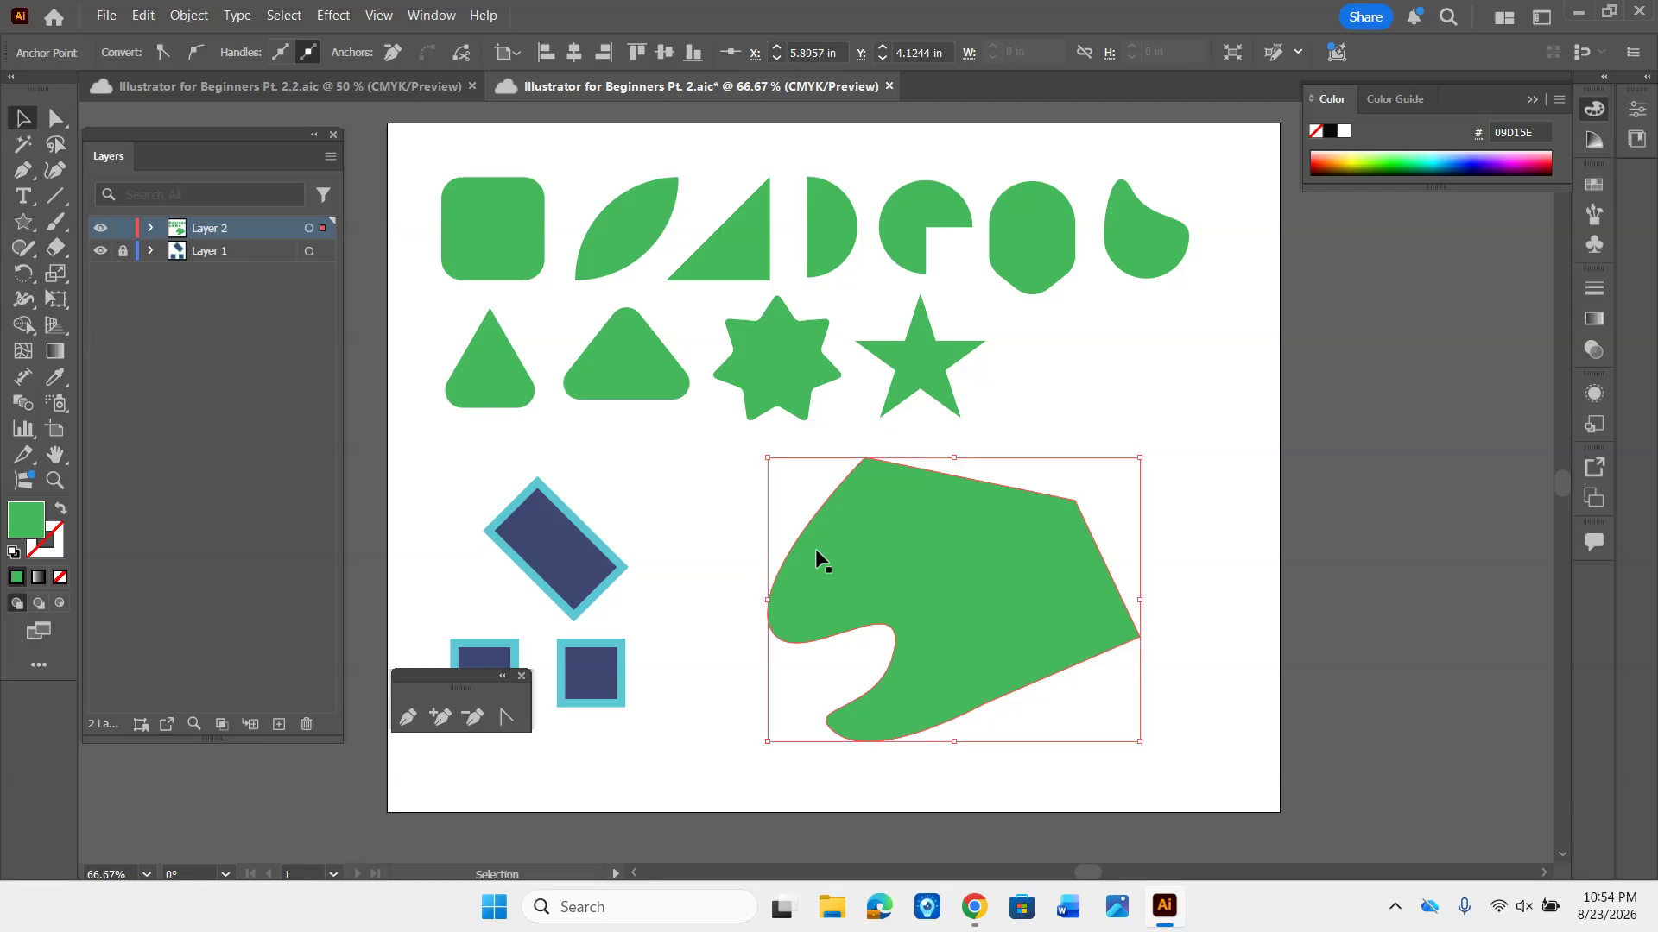
{"action": "left_click_drag", "start_coordinate": [963, 574], "coordinate": [881, 566]}
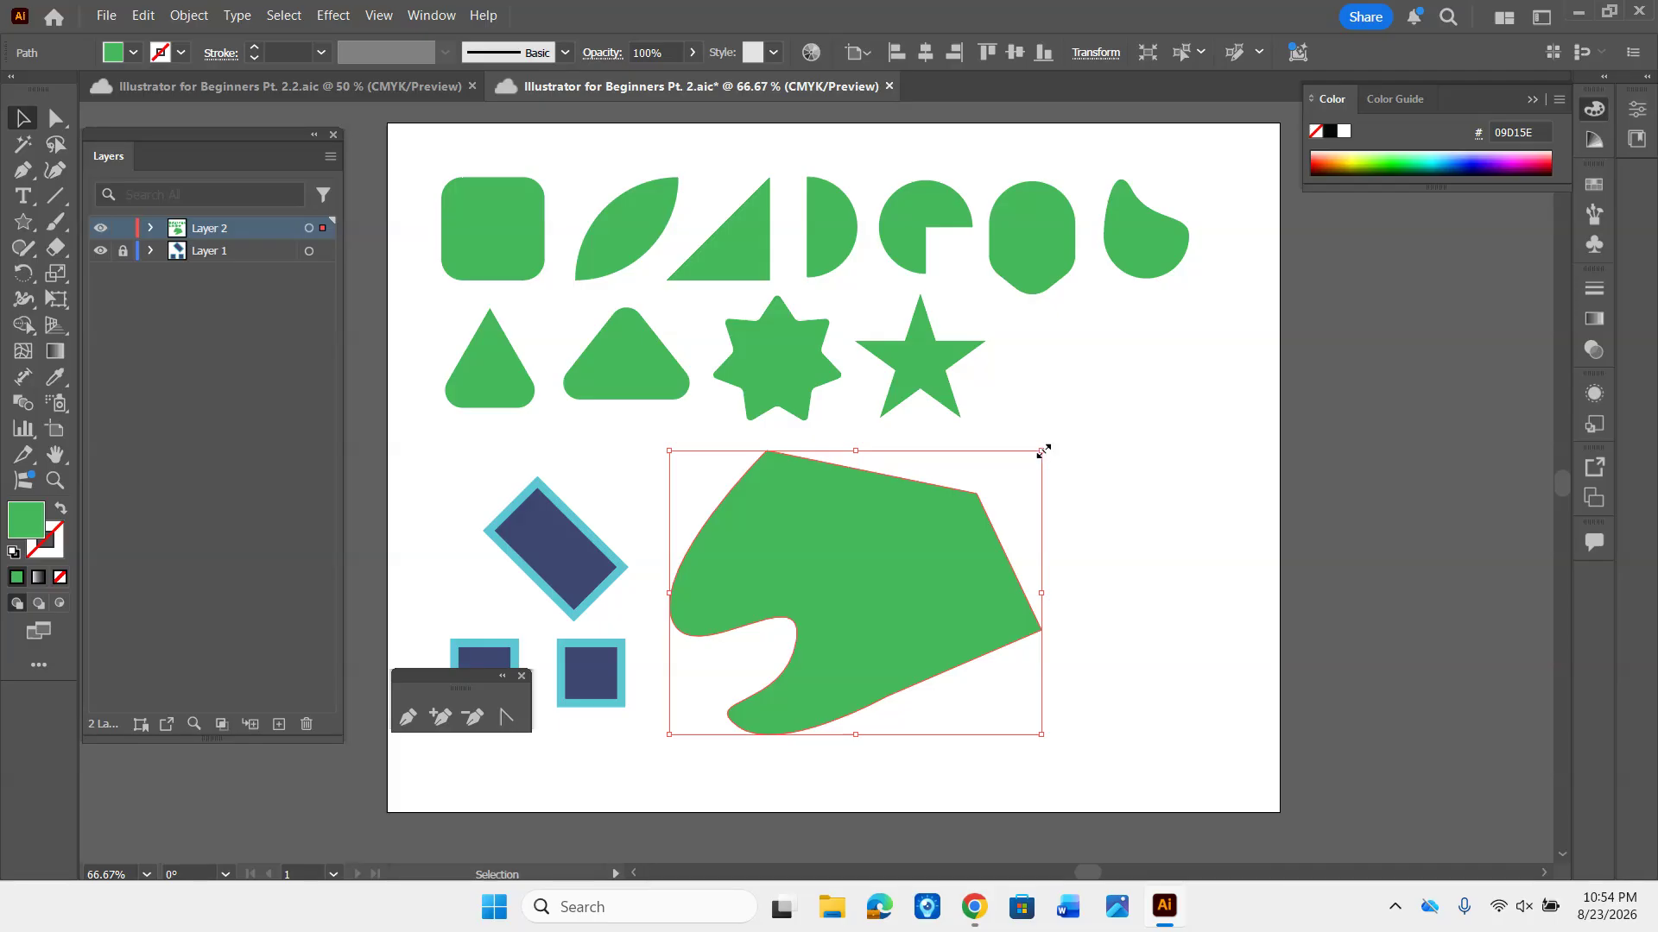
{"action": "left_click_drag", "start_coordinate": [1042, 451], "coordinate": [929, 530]}
{"action": "key", "text": "ctrl+shift+a"}
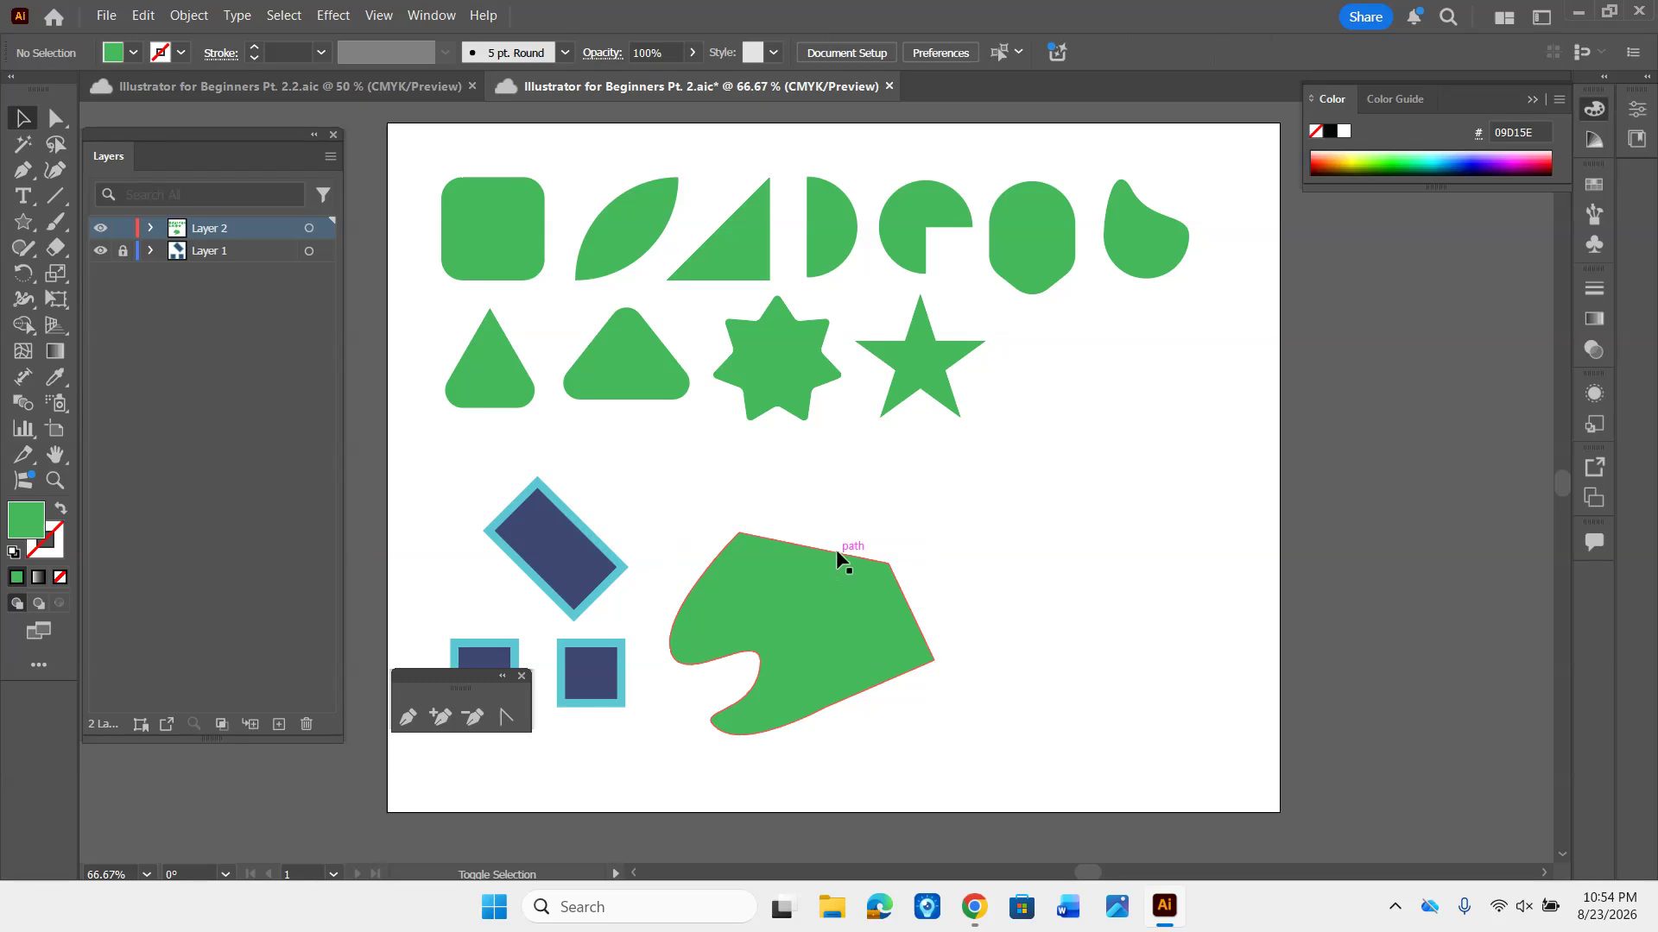
{"action": "left_click_drag", "start_coordinate": [797, 613], "coordinate": [801, 581]}
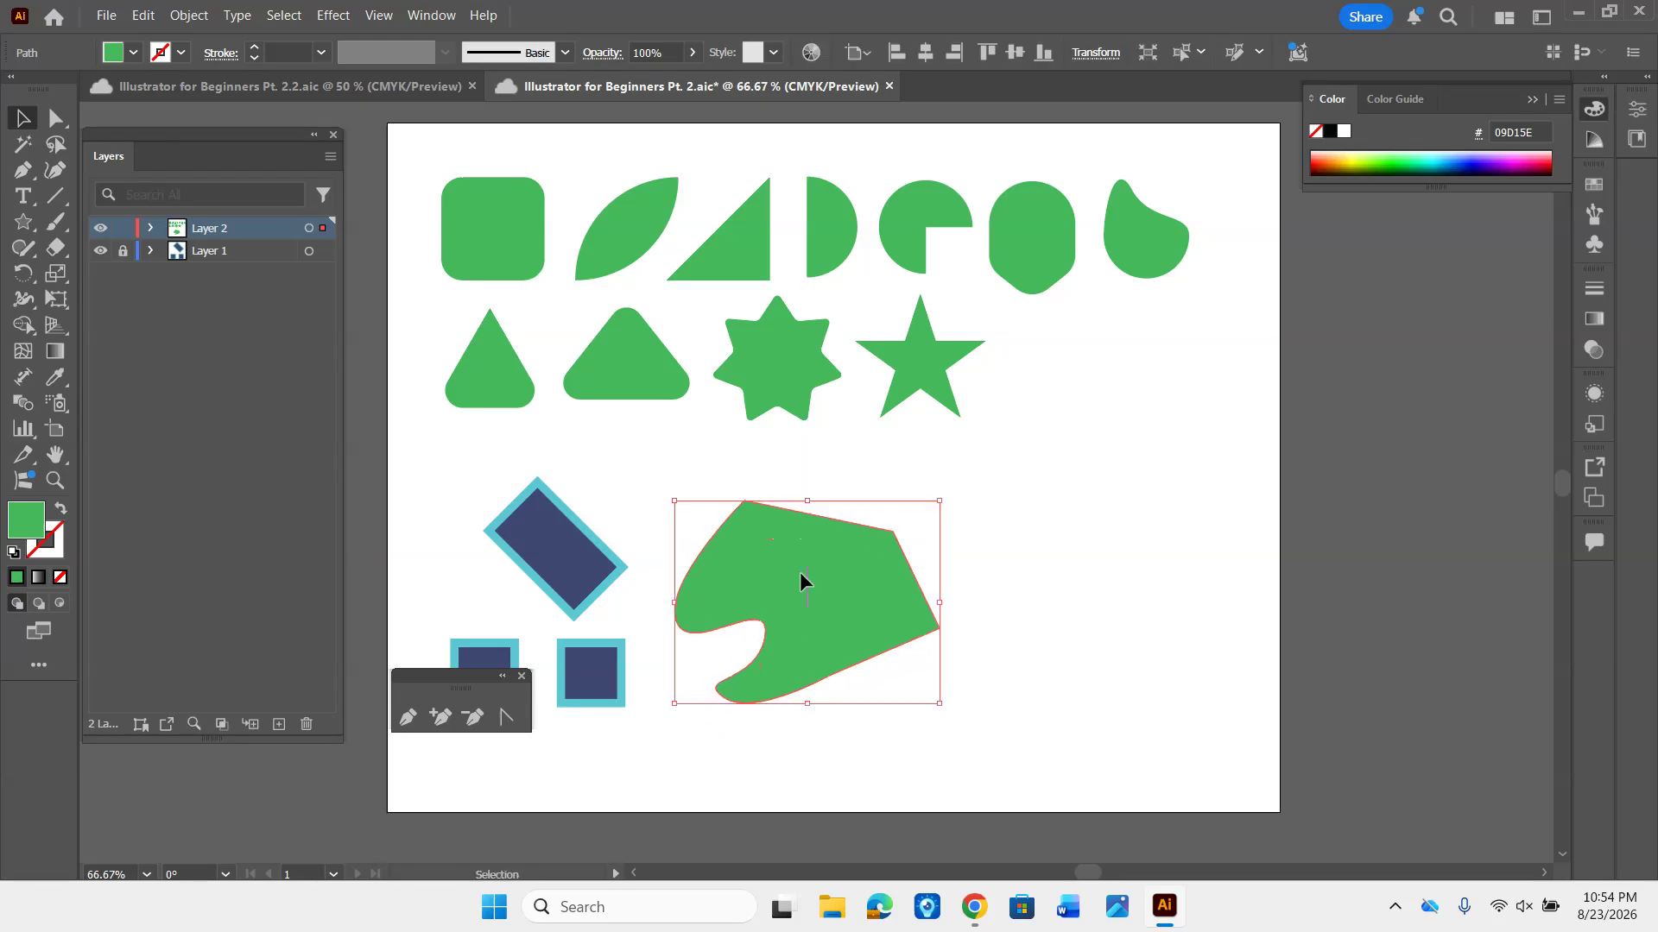
{"action": "left_click", "coordinate": [1067, 512]}
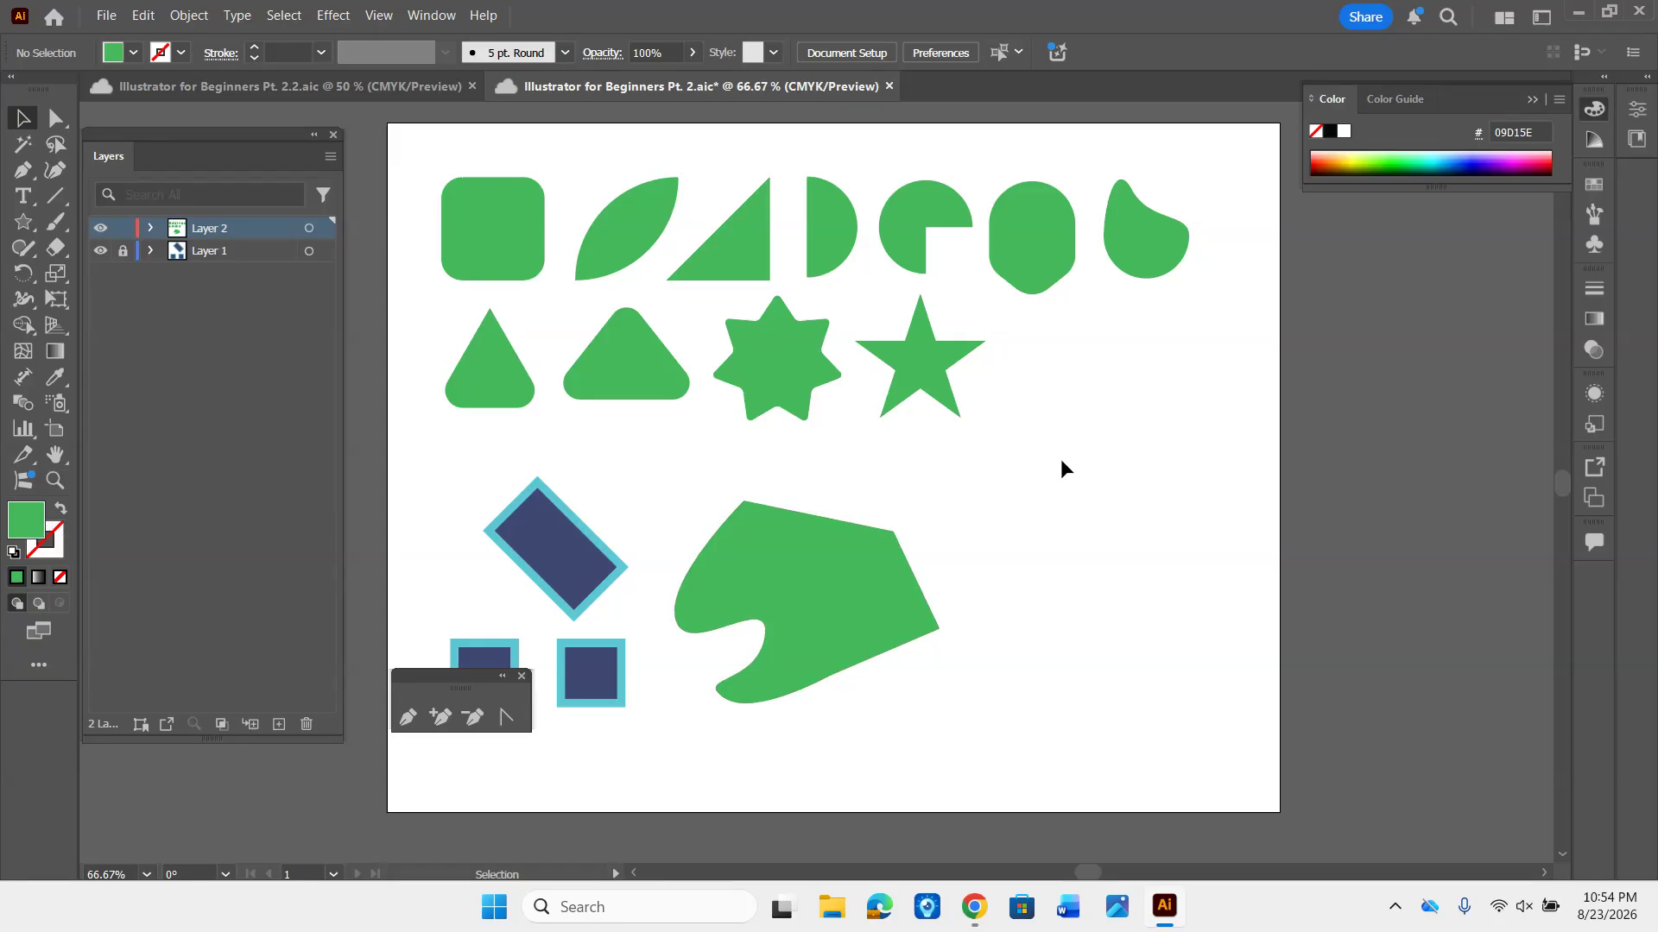
- Draw a self-crossing Pen tool path of seven curved anchors in the empty area right of the green freeform shape, and remove its fill
{"action": "key", "text": "p"}
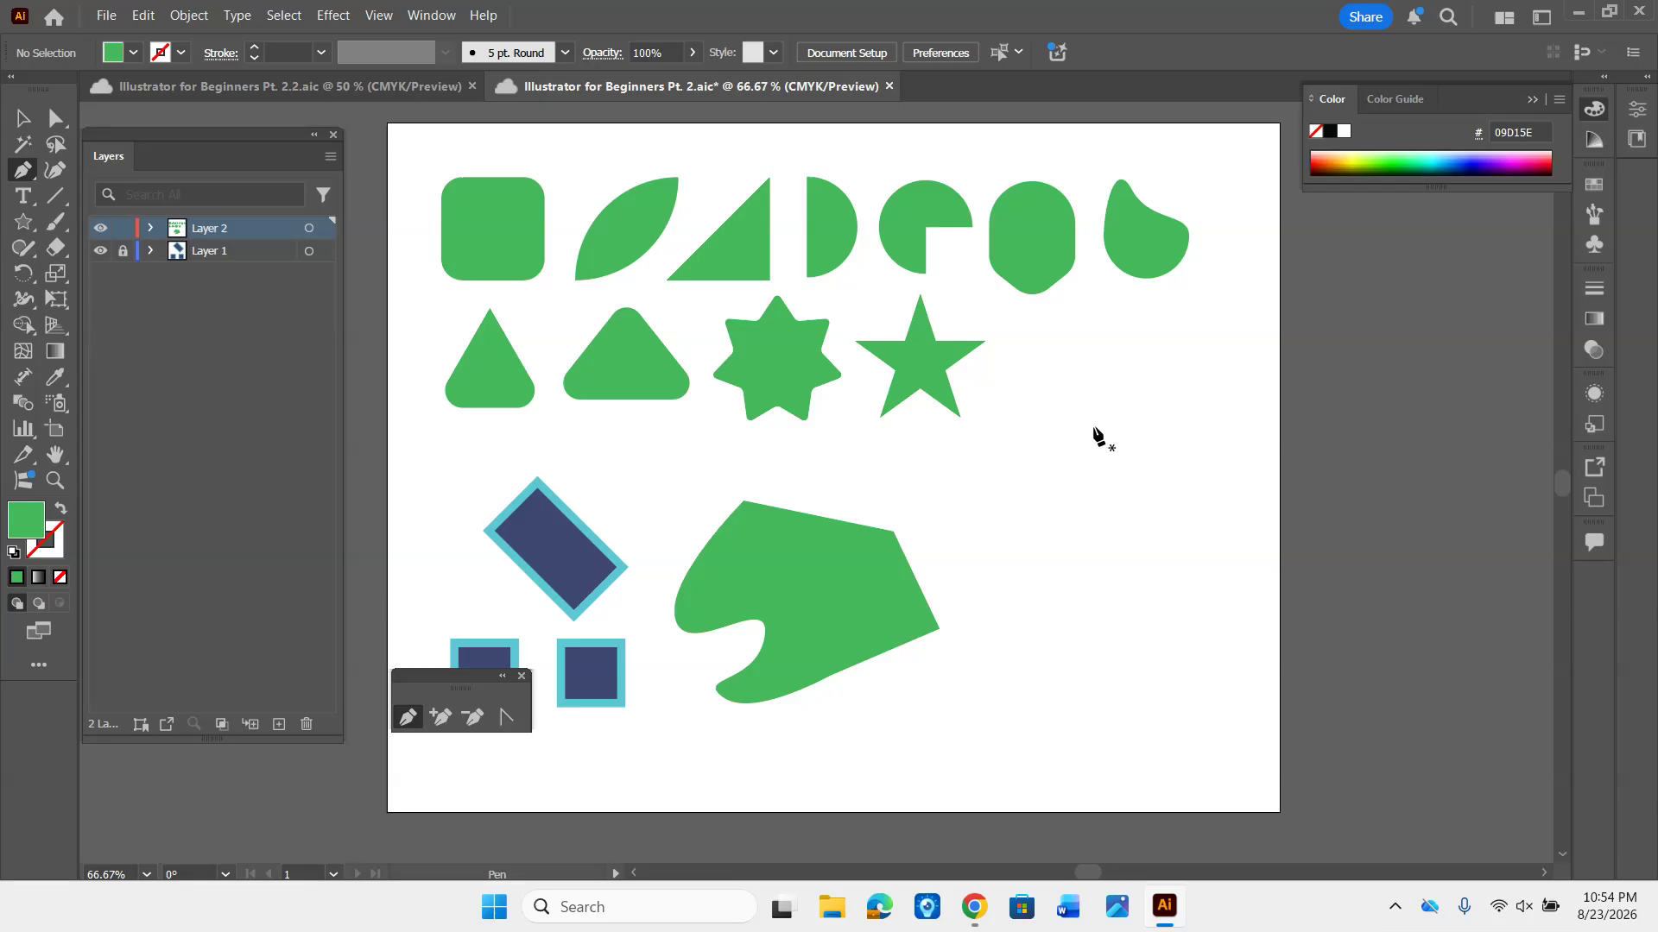
{"action": "left_click_drag", "start_coordinate": [1094, 427], "coordinate": [1143, 432]}
{"action": "left_click_drag", "start_coordinate": [1227, 523], "coordinate": [1227, 611]}
{"action": "left_click_drag", "start_coordinate": [1075, 740], "coordinate": [1027, 709]}
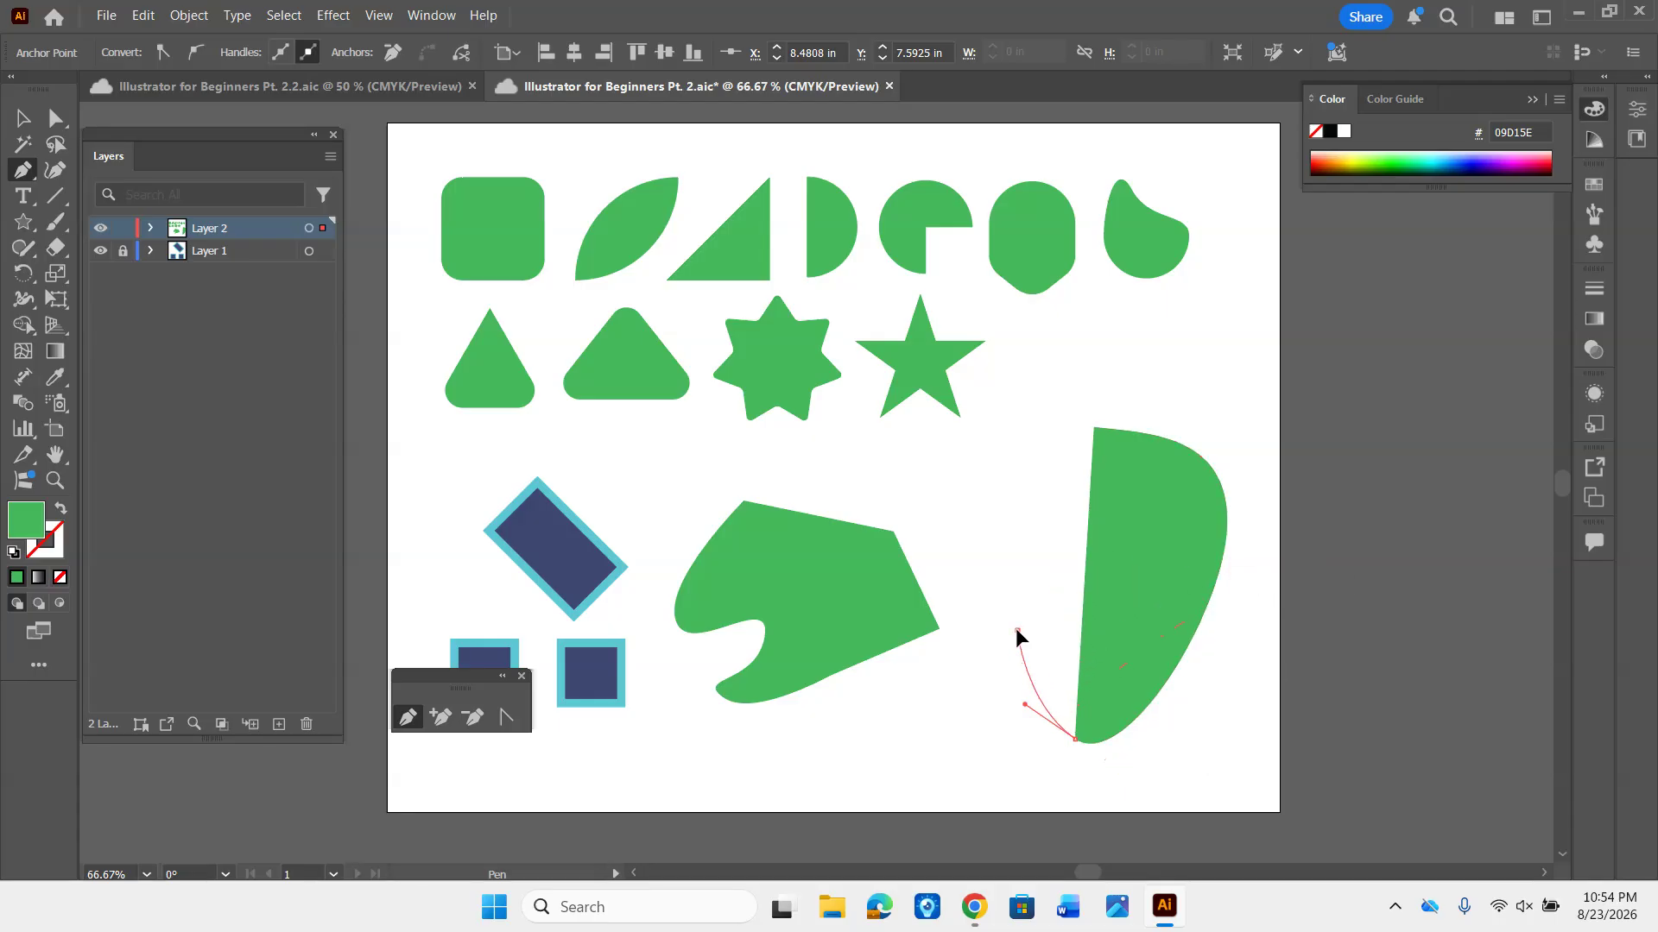
{"action": "left_click_drag", "start_coordinate": [1016, 630], "coordinate": [1090, 609]}
{"action": "left_click_drag", "start_coordinate": [1218, 613], "coordinate": [1265, 595]}
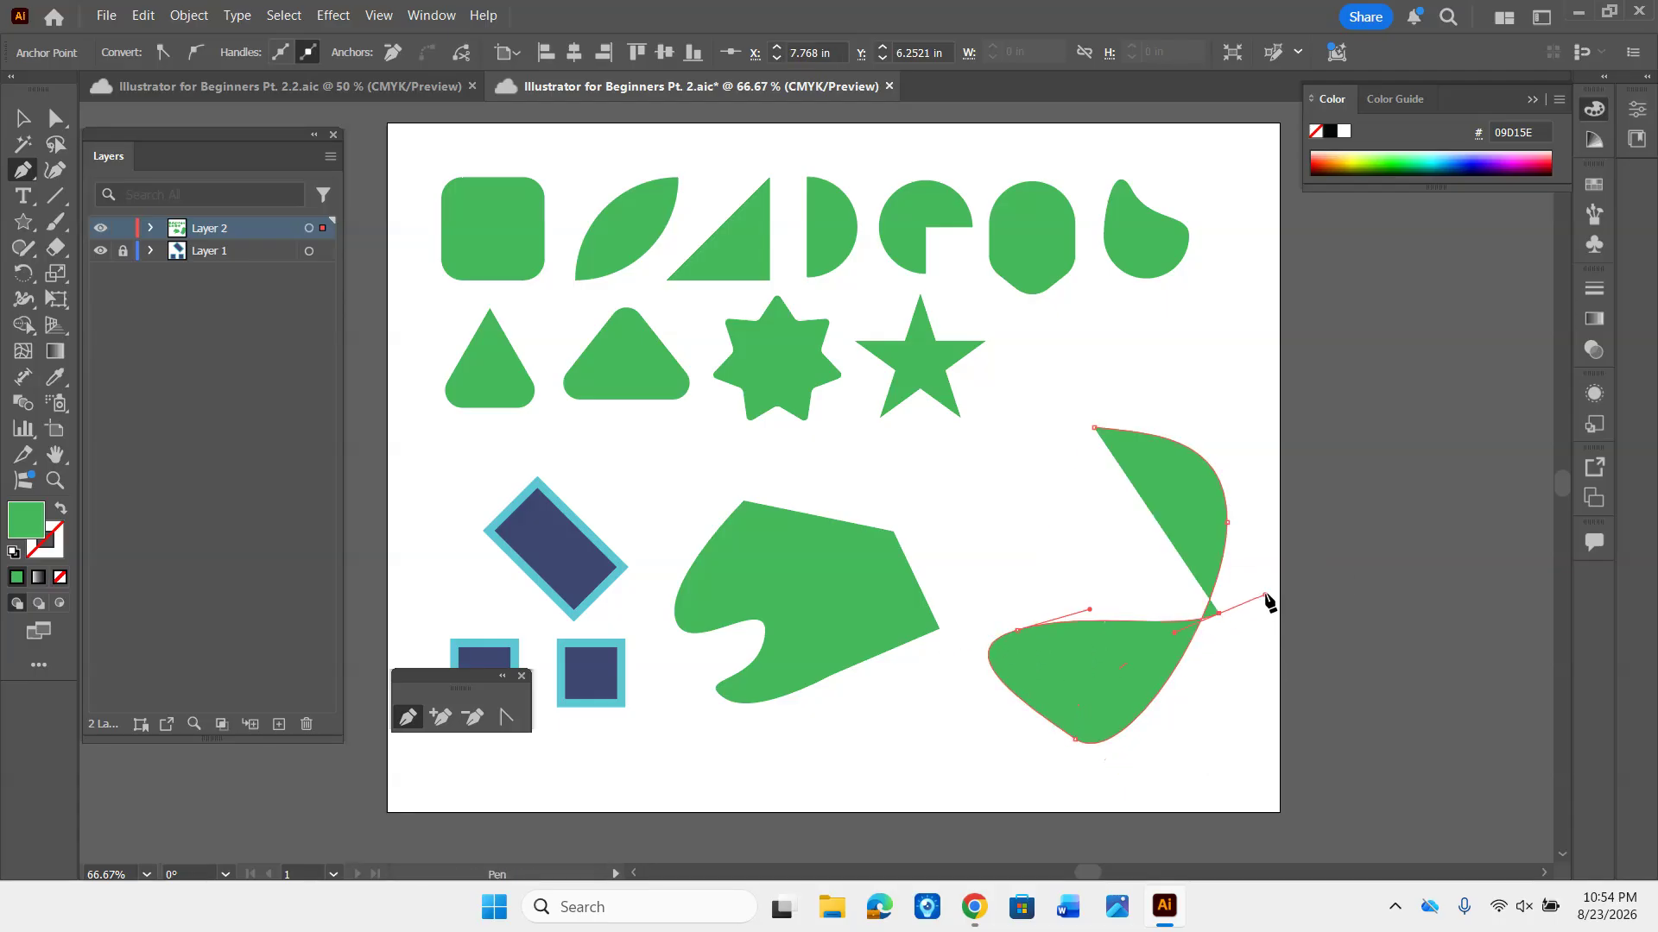
{"action": "left_click_drag", "start_coordinate": [1262, 523], "coordinate": [1253, 505]}
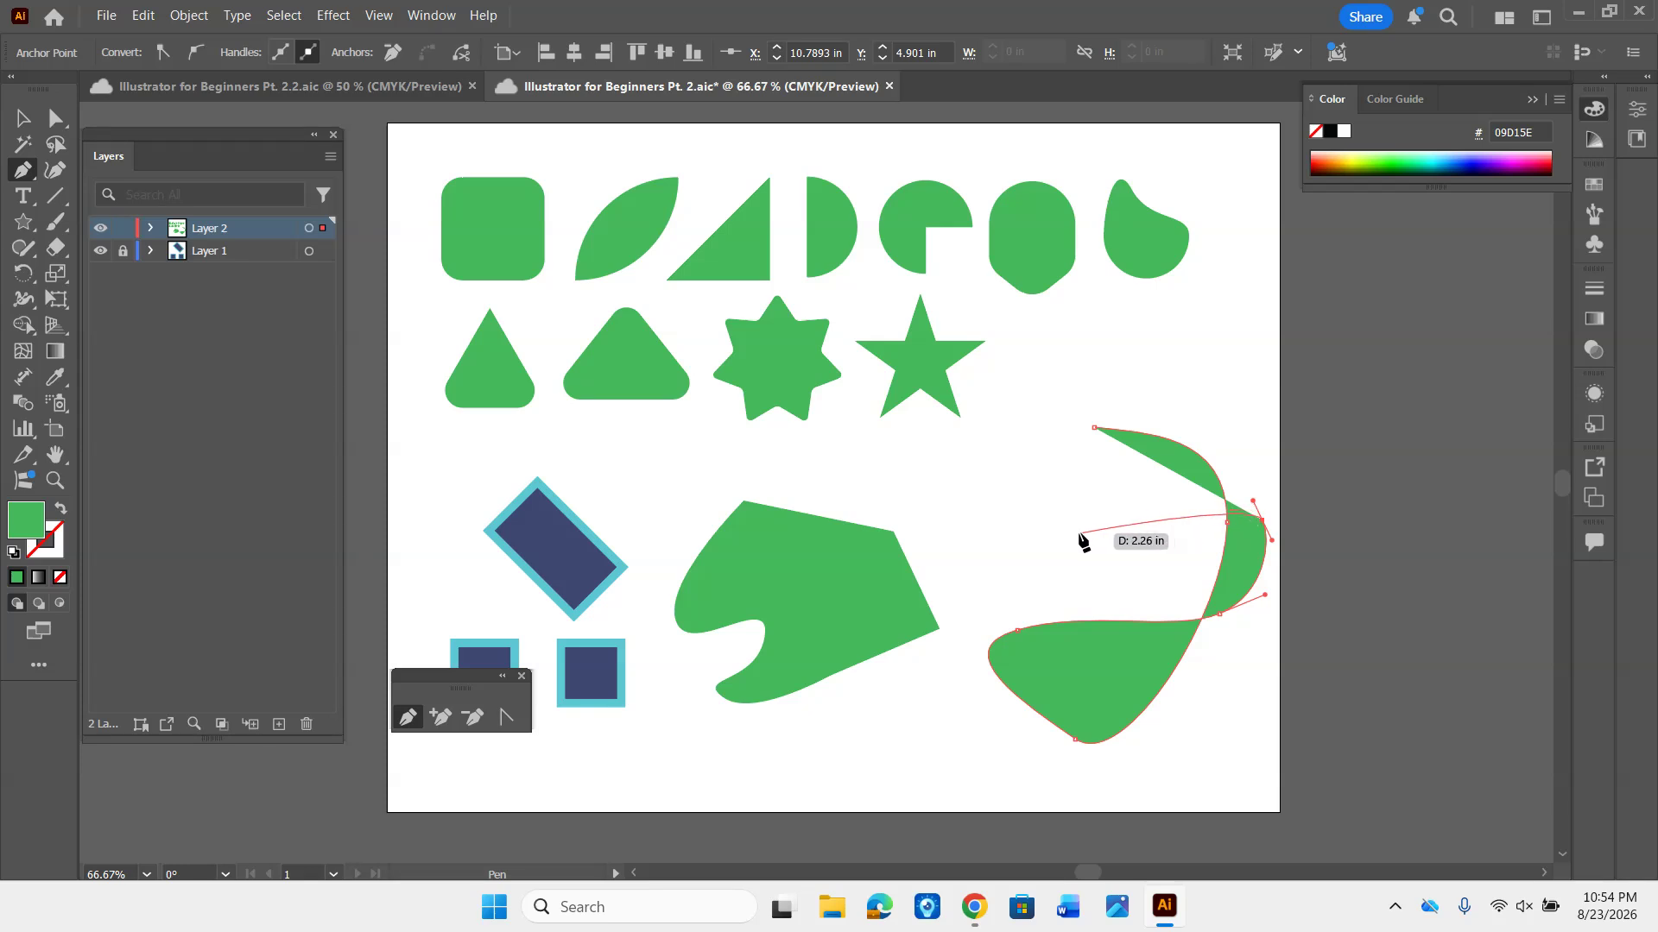
{"action": "left_click_drag", "start_coordinate": [1079, 533], "coordinate": [1014, 528]}
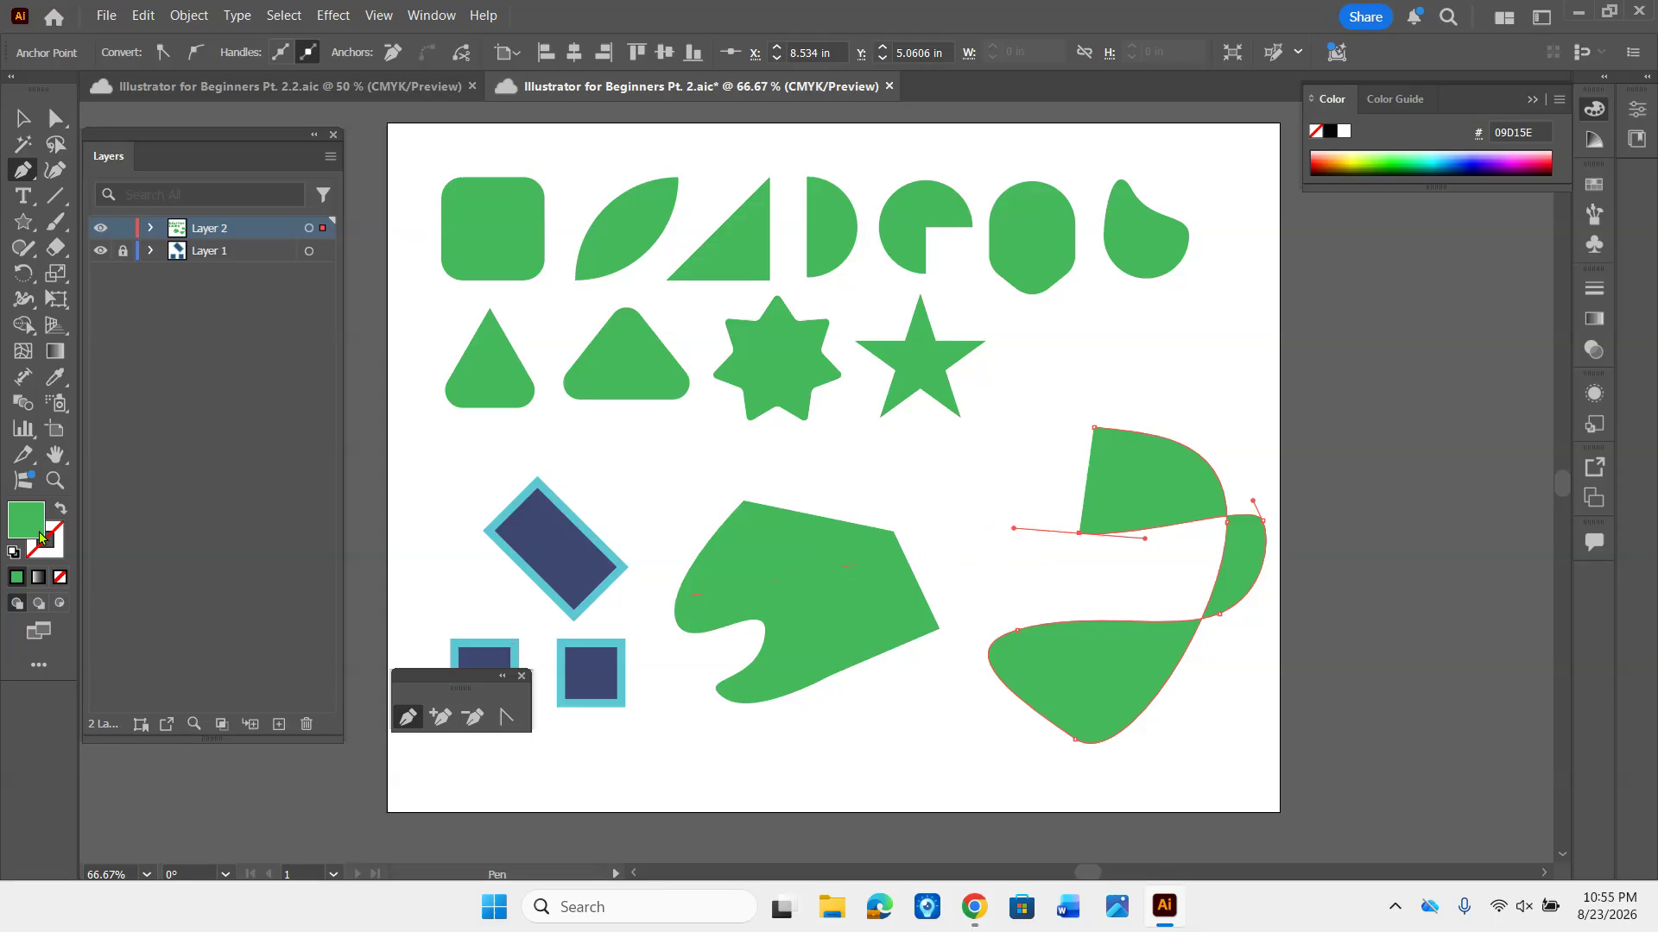
{"action": "left_click", "coordinate": [60, 576]}
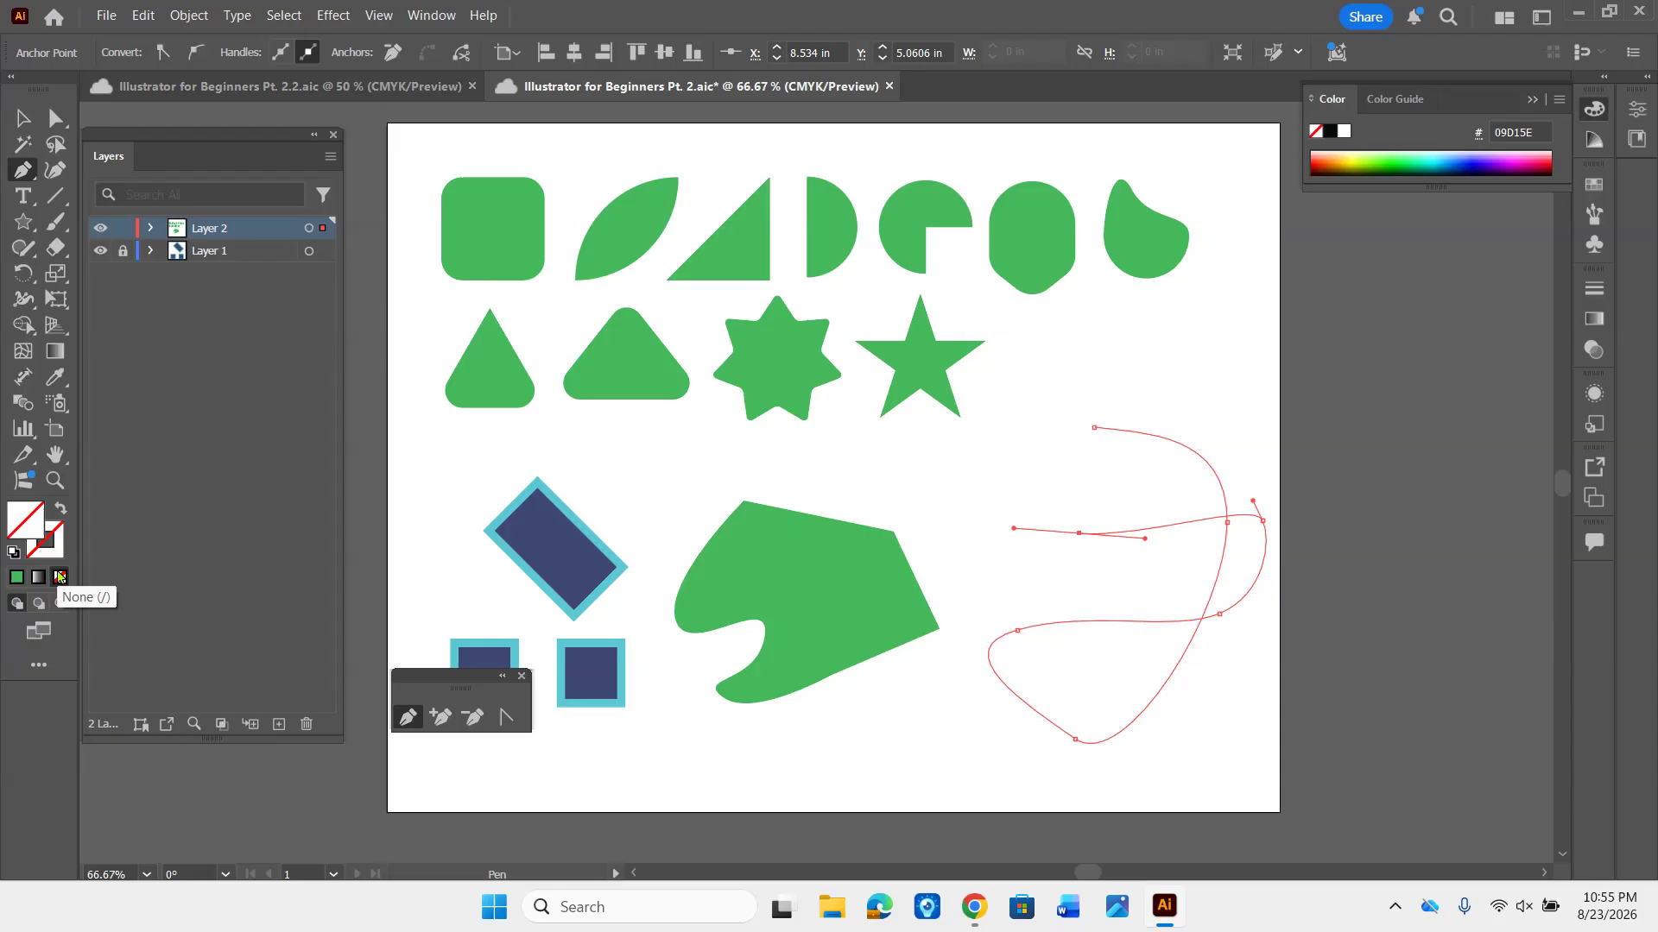
- Save the document and close the curved path at its starting anchor
{"action": "key", "text": "ctrl+s"}
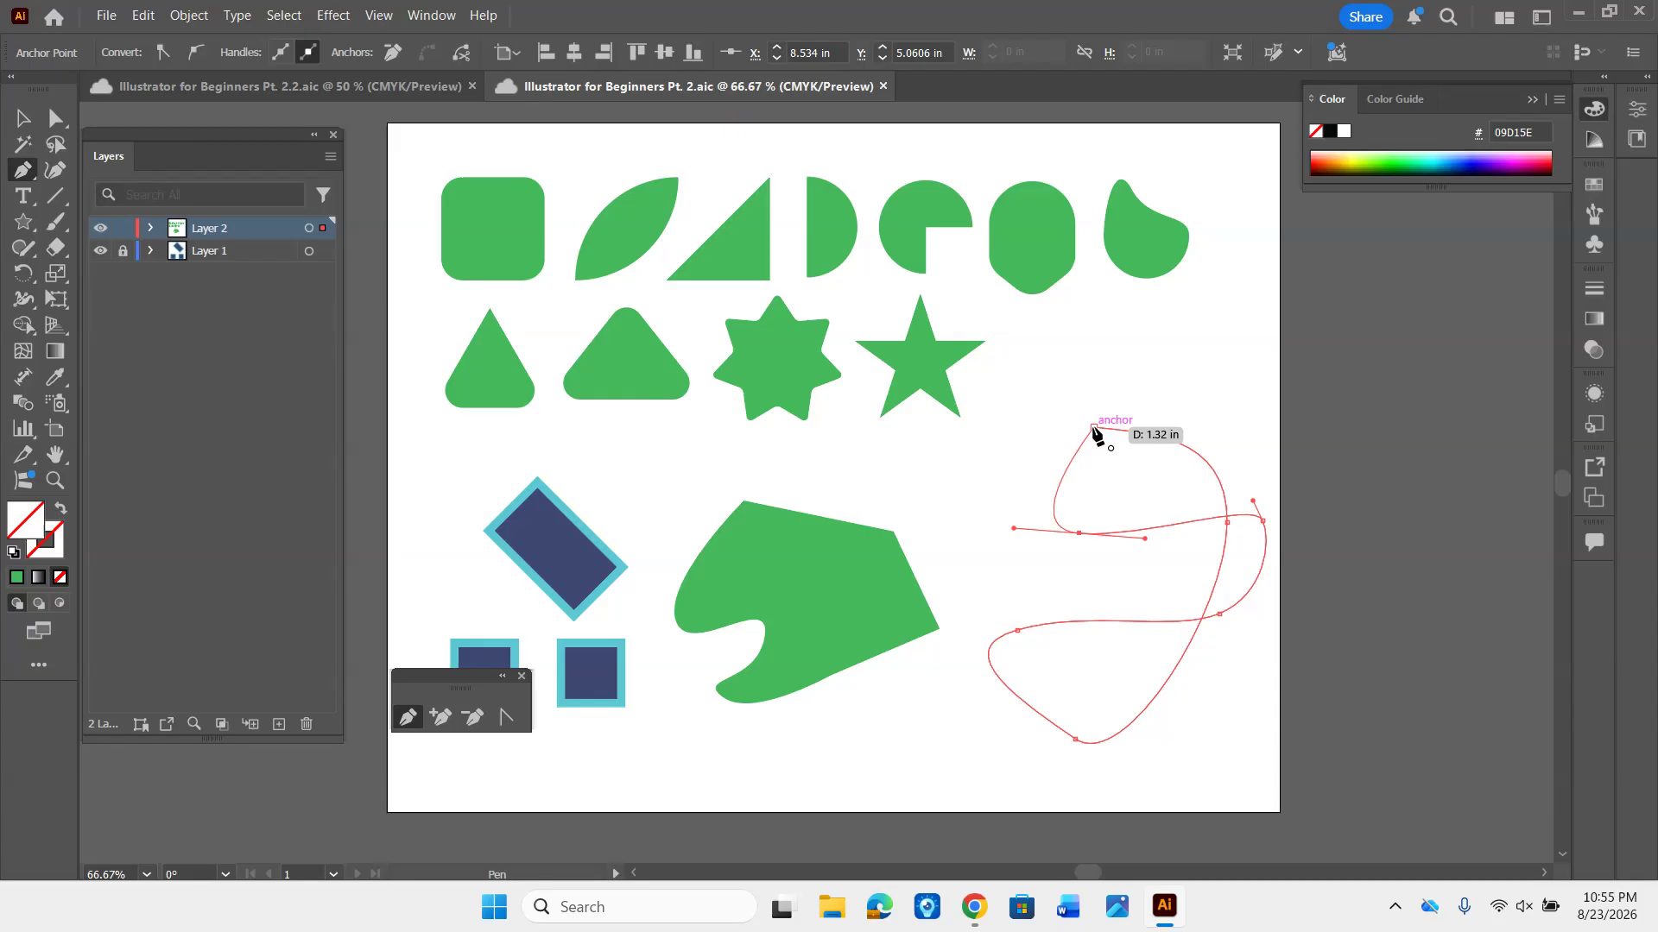
{"action": "left_click", "coordinate": [1094, 428]}
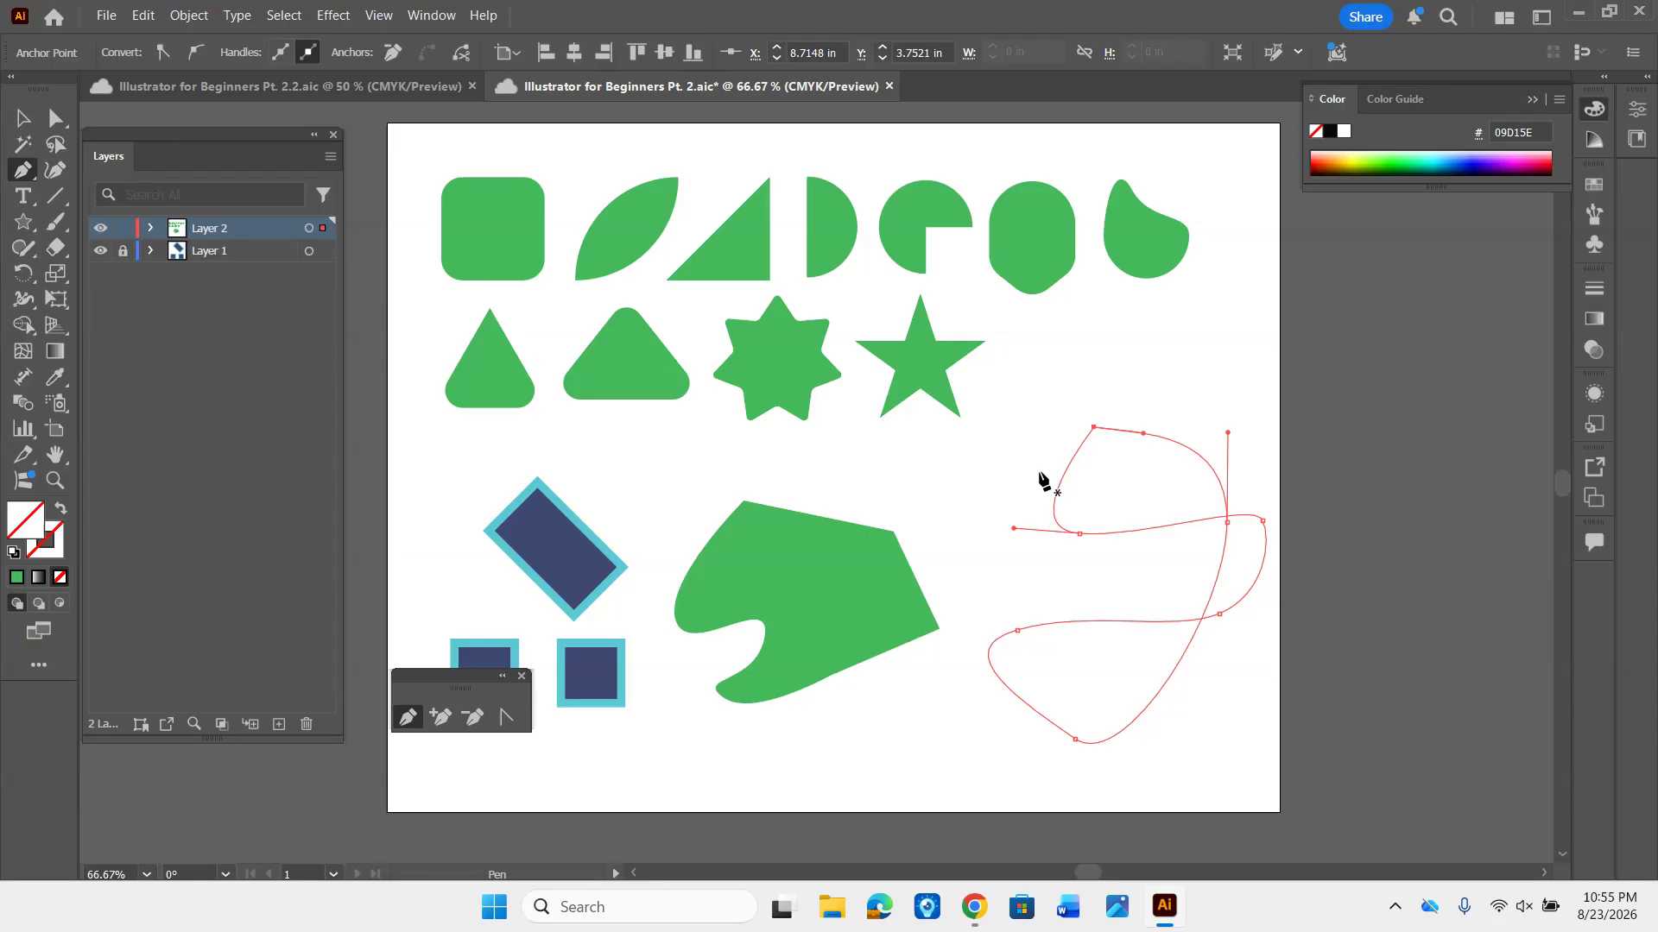
- Untangle the crossing path by moving its anchors to the outline's left edge with Direct Selection, and rotate the handle below the top anchor steeper
{"action": "key", "text": "a"}
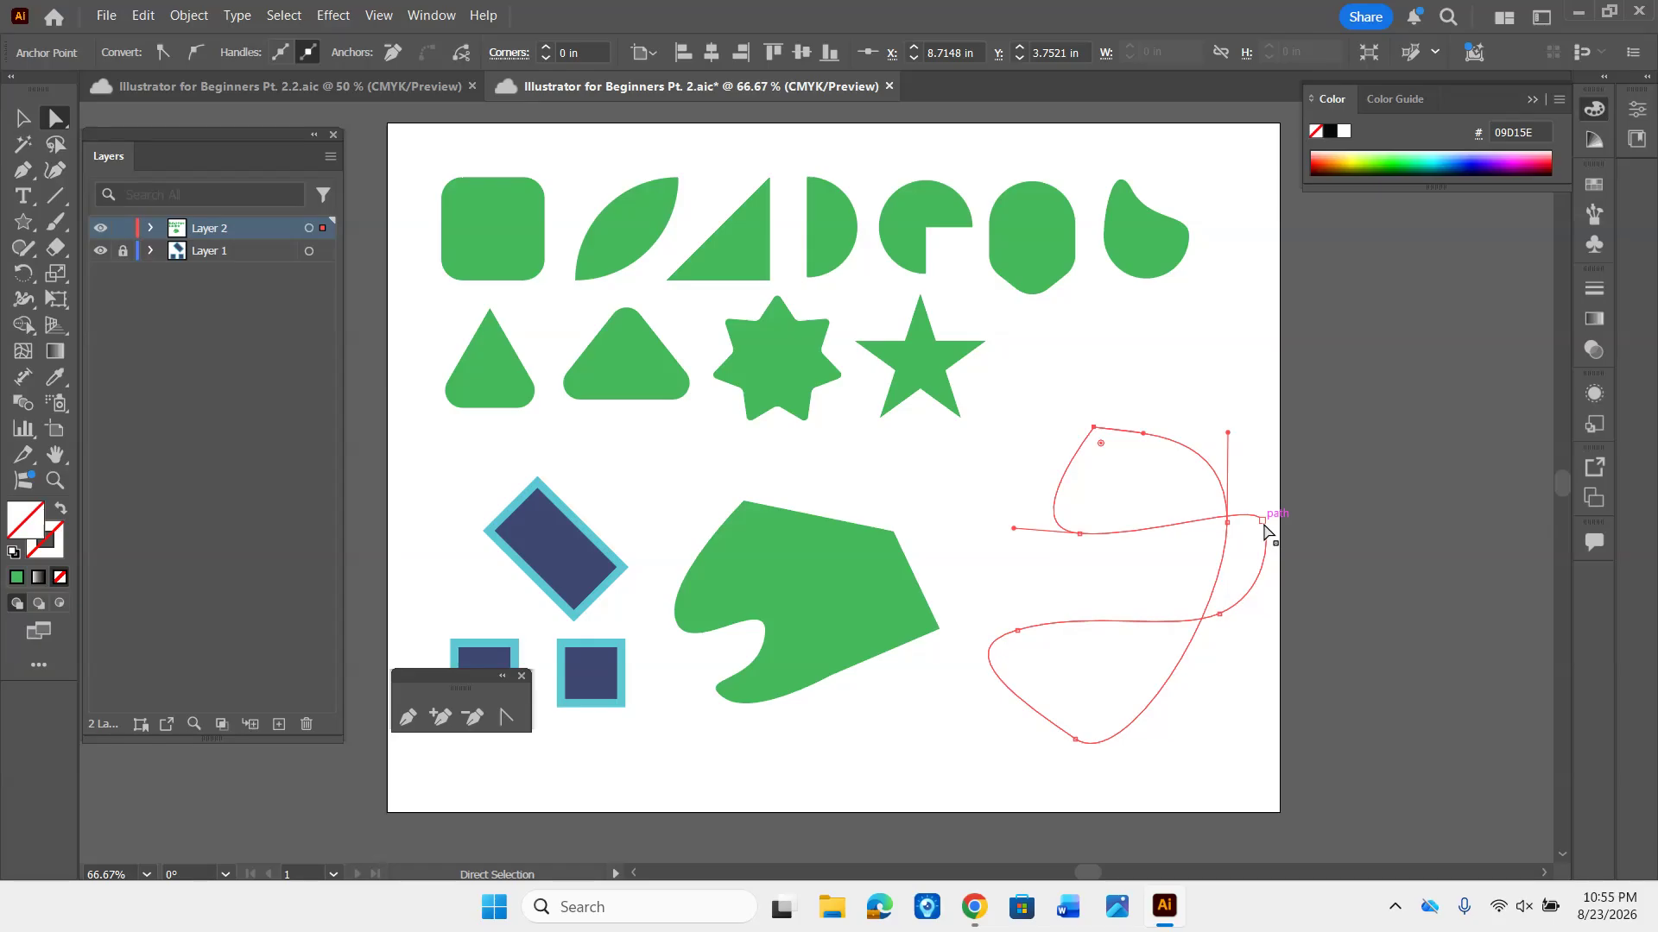
{"action": "left_click_drag", "start_coordinate": [1262, 520], "coordinate": [1088, 597]}
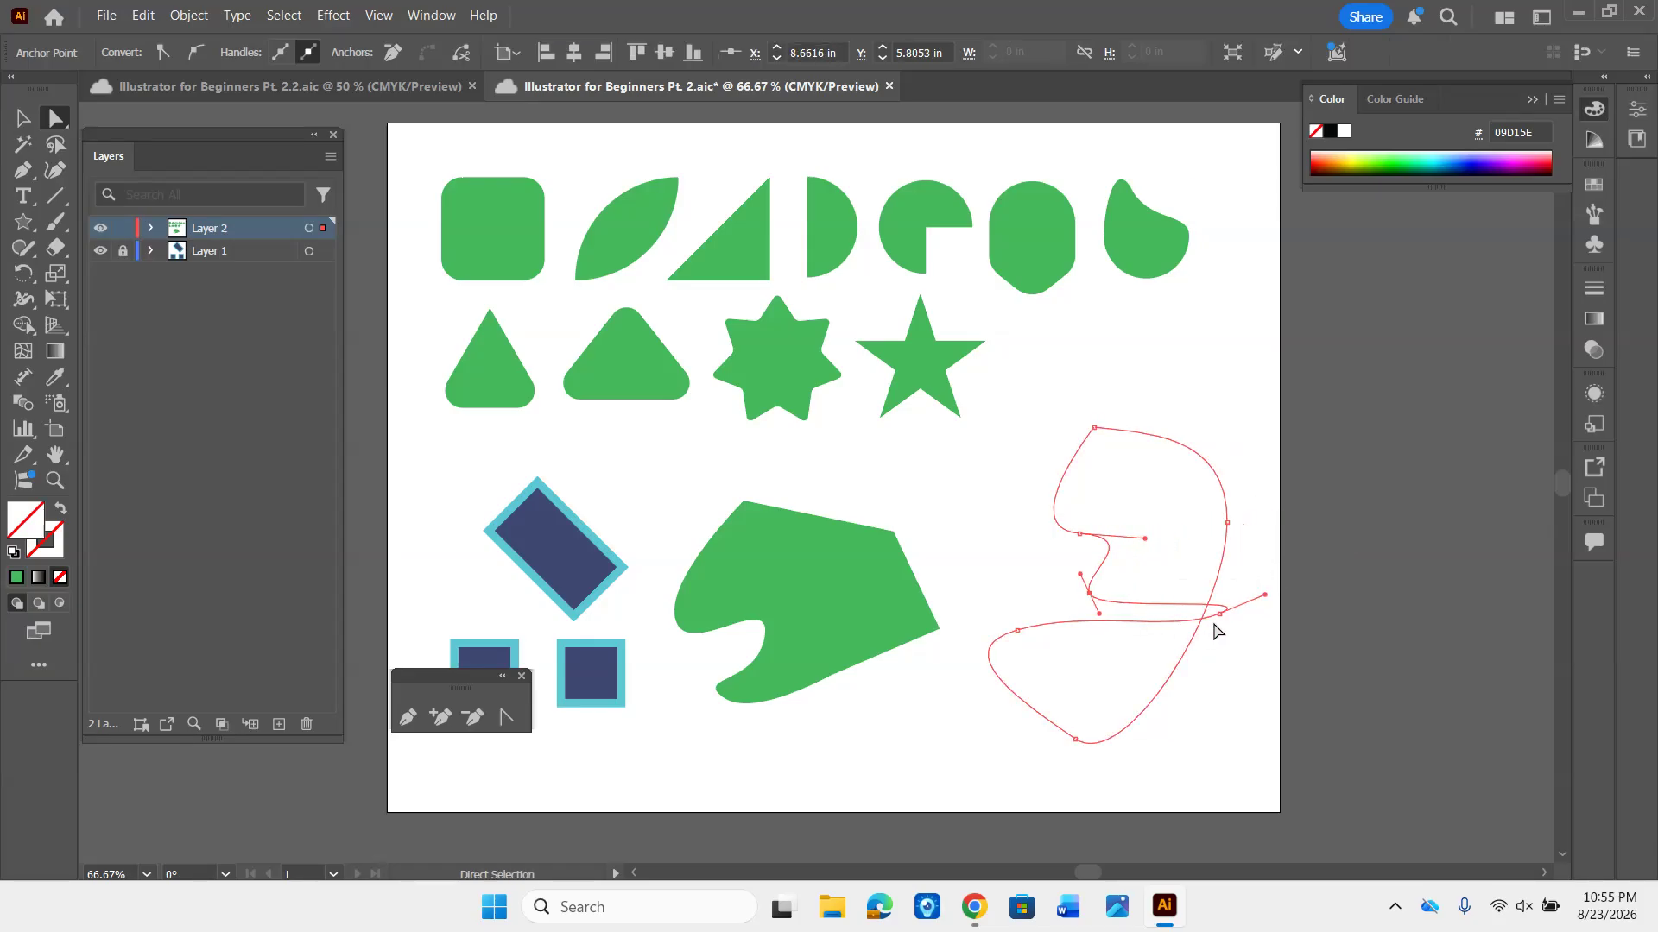
{"action": "left_click_drag", "start_coordinate": [1220, 615], "coordinate": [1003, 513]}
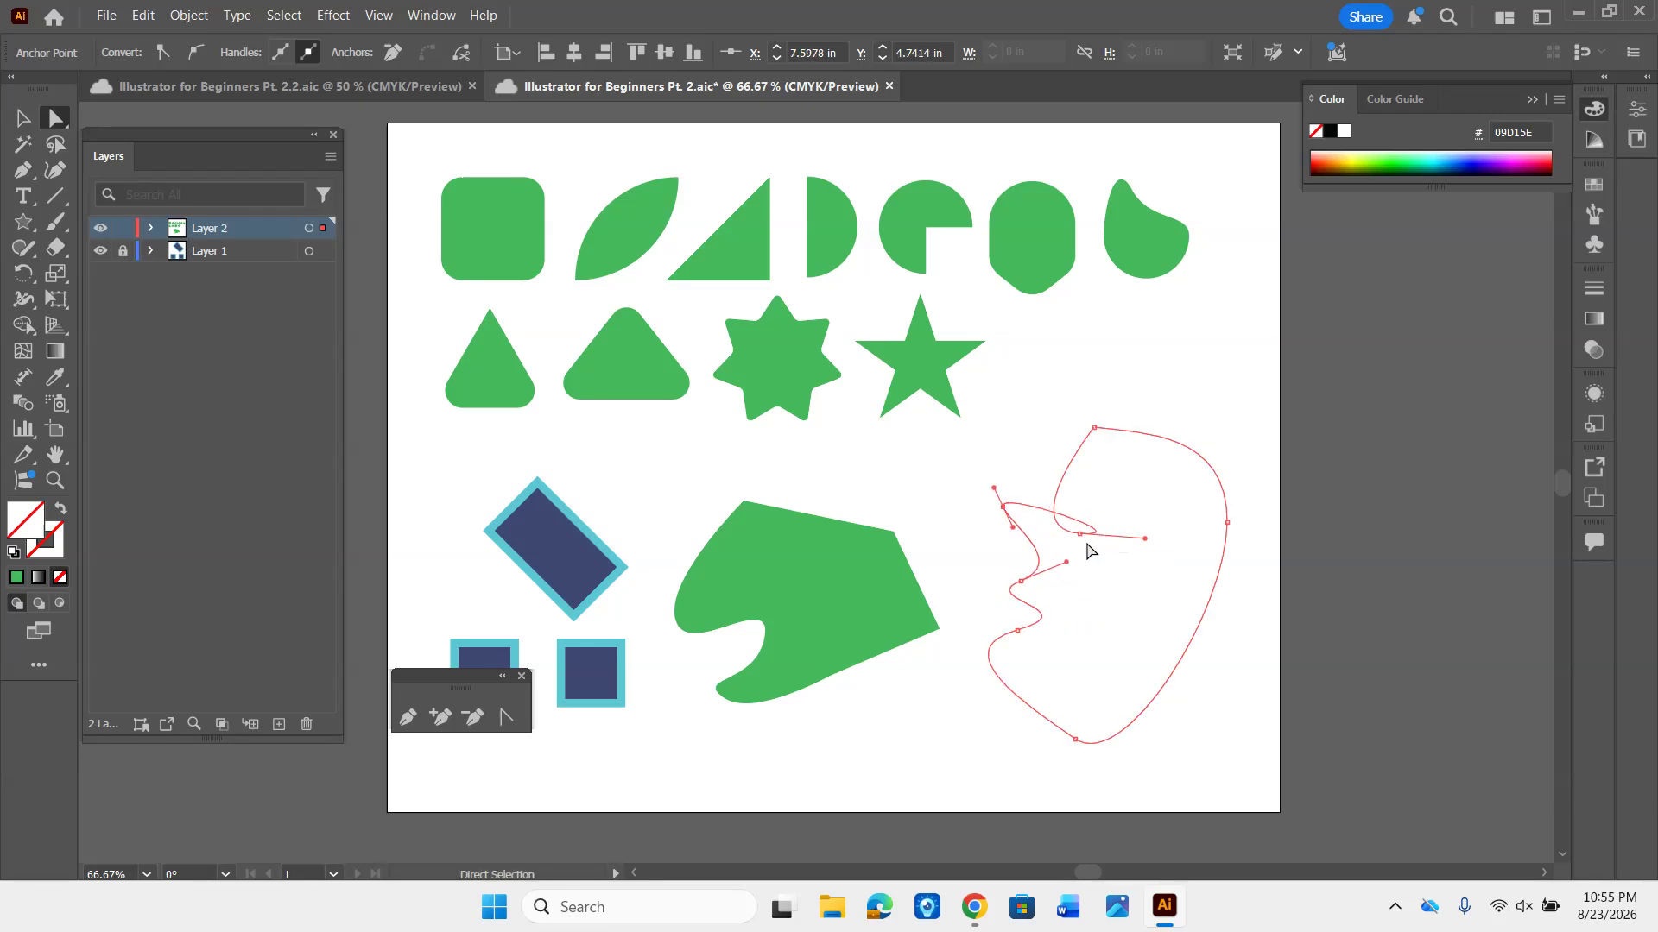
{"action": "left_click_drag", "start_coordinate": [1087, 546], "coordinate": [983, 533]}
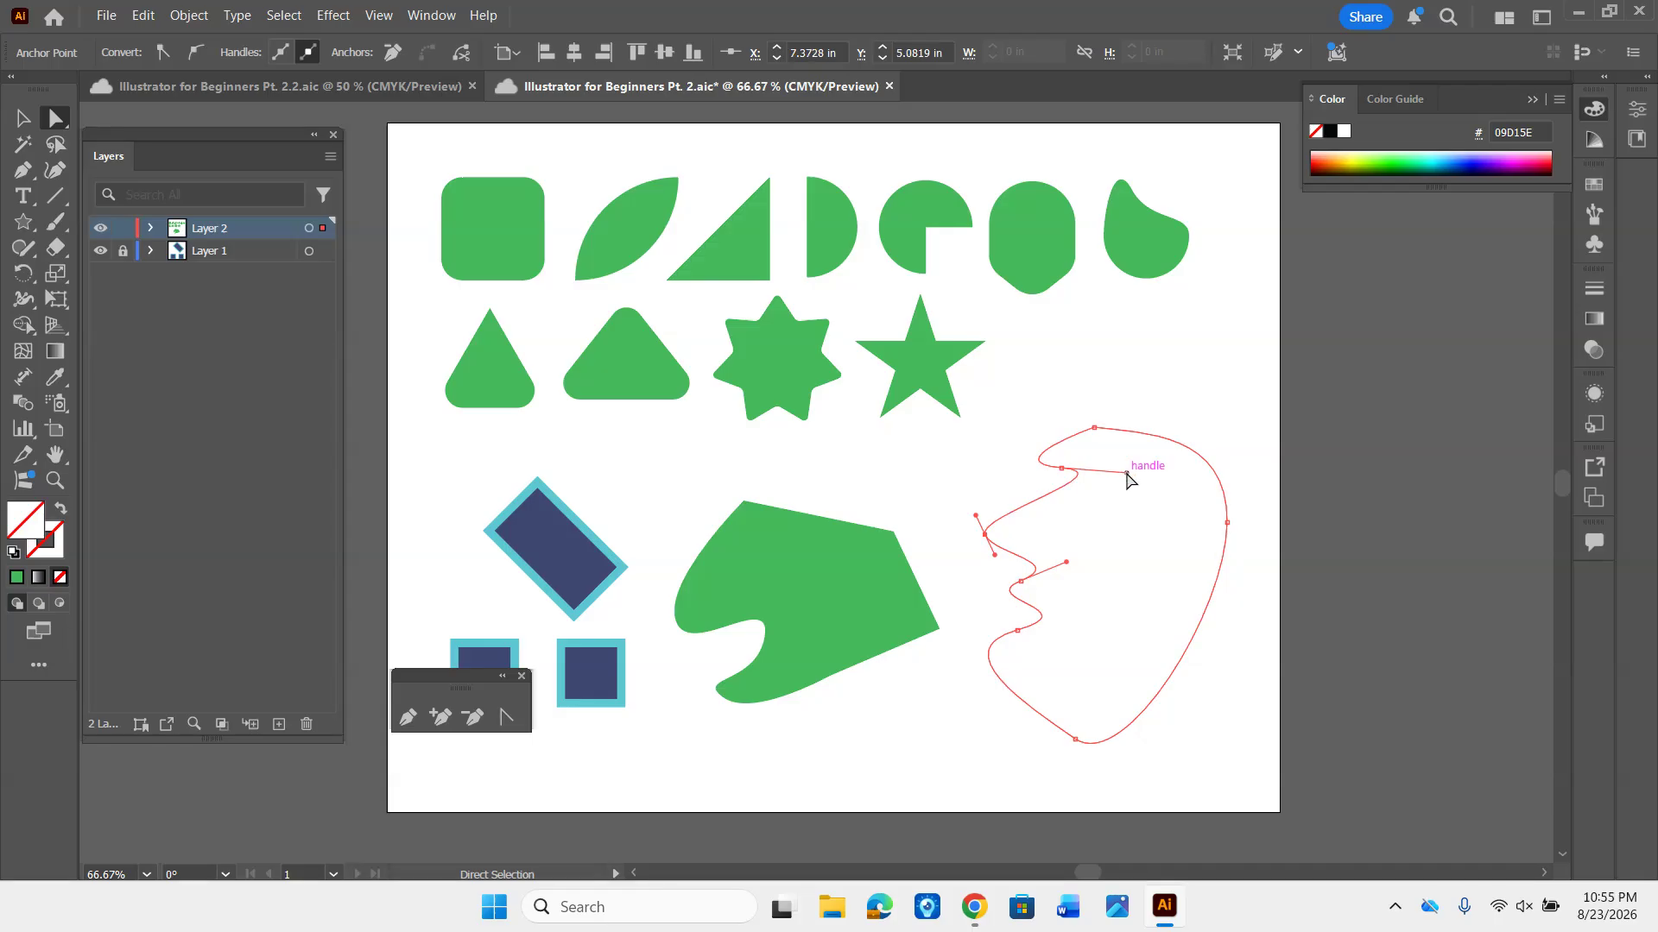
{"action": "left_click_drag", "start_coordinate": [1127, 473], "coordinate": [1092, 508]}
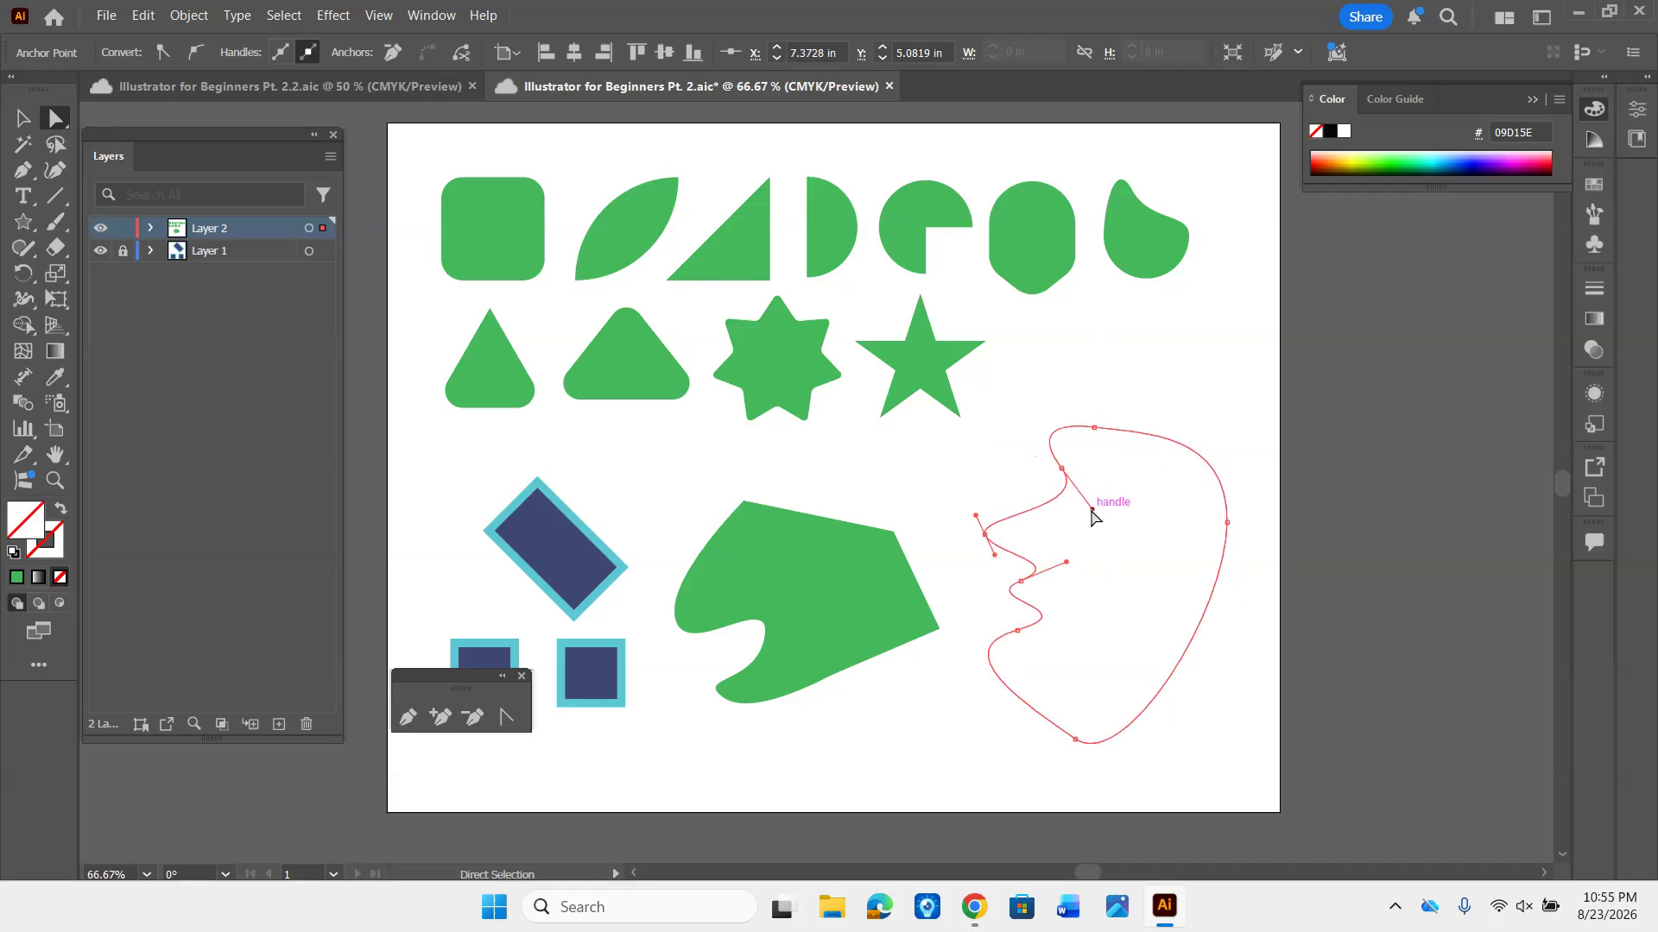
- Smooth the wavy left edge of the outline by repositioning its anchors and turning their direction handles
{"action": "mouse_move", "coordinate": [1022, 585]}
{"action": "left_mouse_down"}
{"action": "mouse_move", "coordinate": [1017, 645]}
{"action": "mouse_move", "coordinate": [1037, 609]}
{"action": "left_mouse_up"}
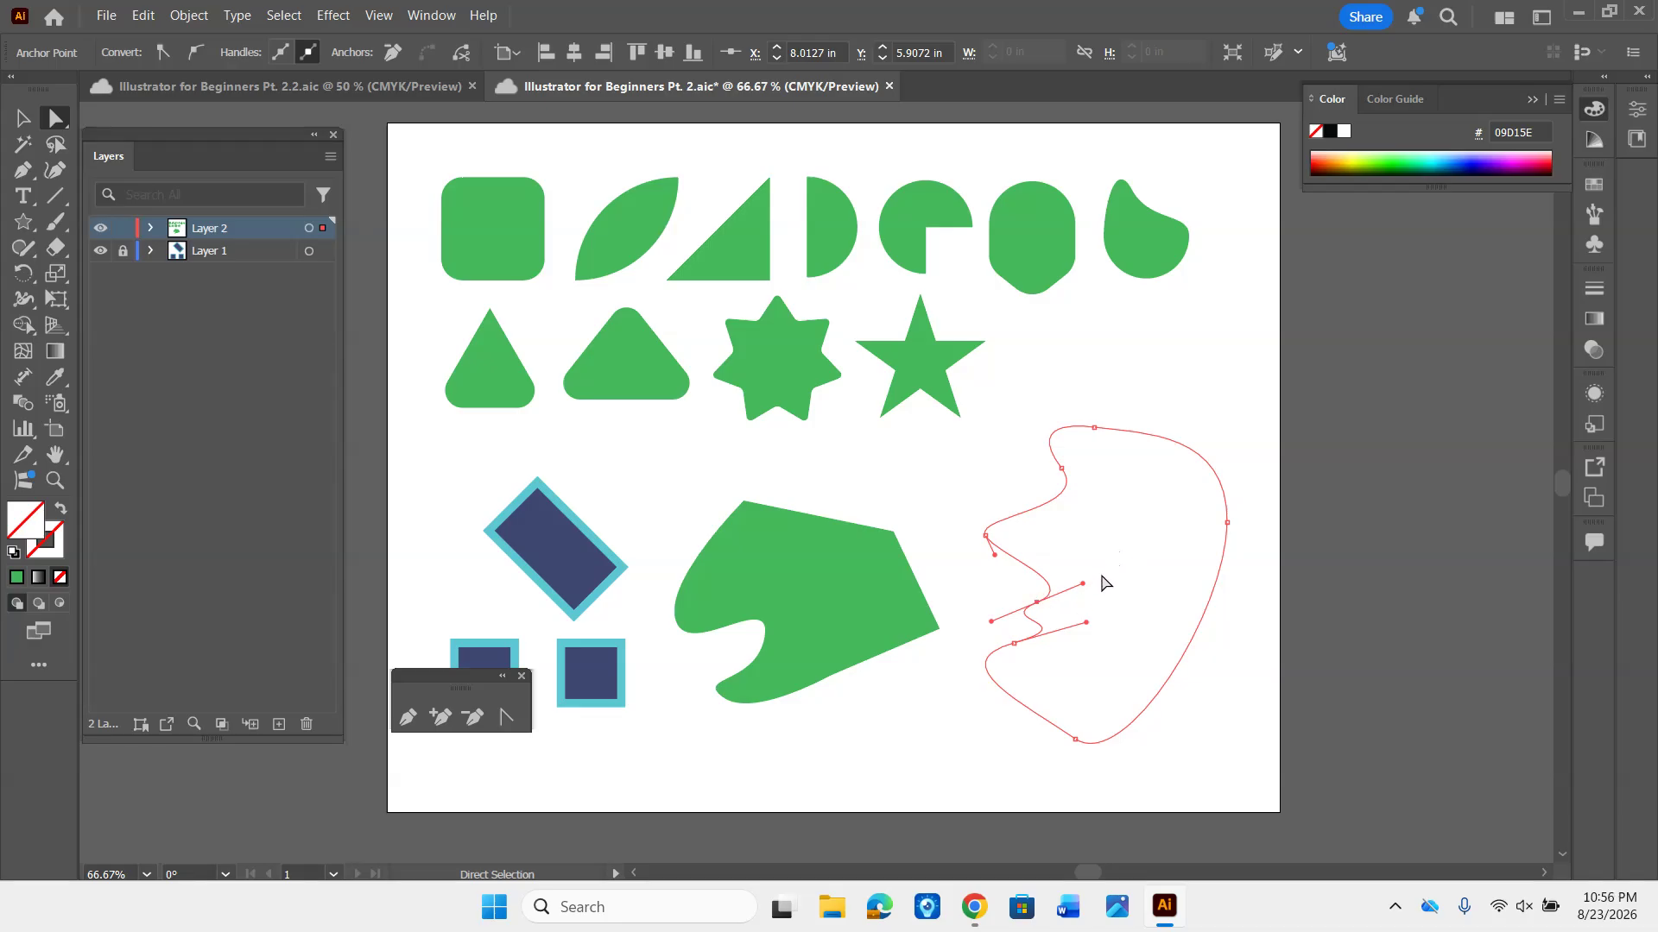
{"action": "left_click_drag", "start_coordinate": [1083, 583], "coordinate": [1032, 575]}
{"action": "left_click_drag", "start_coordinate": [1043, 652], "coordinate": [970, 546]}
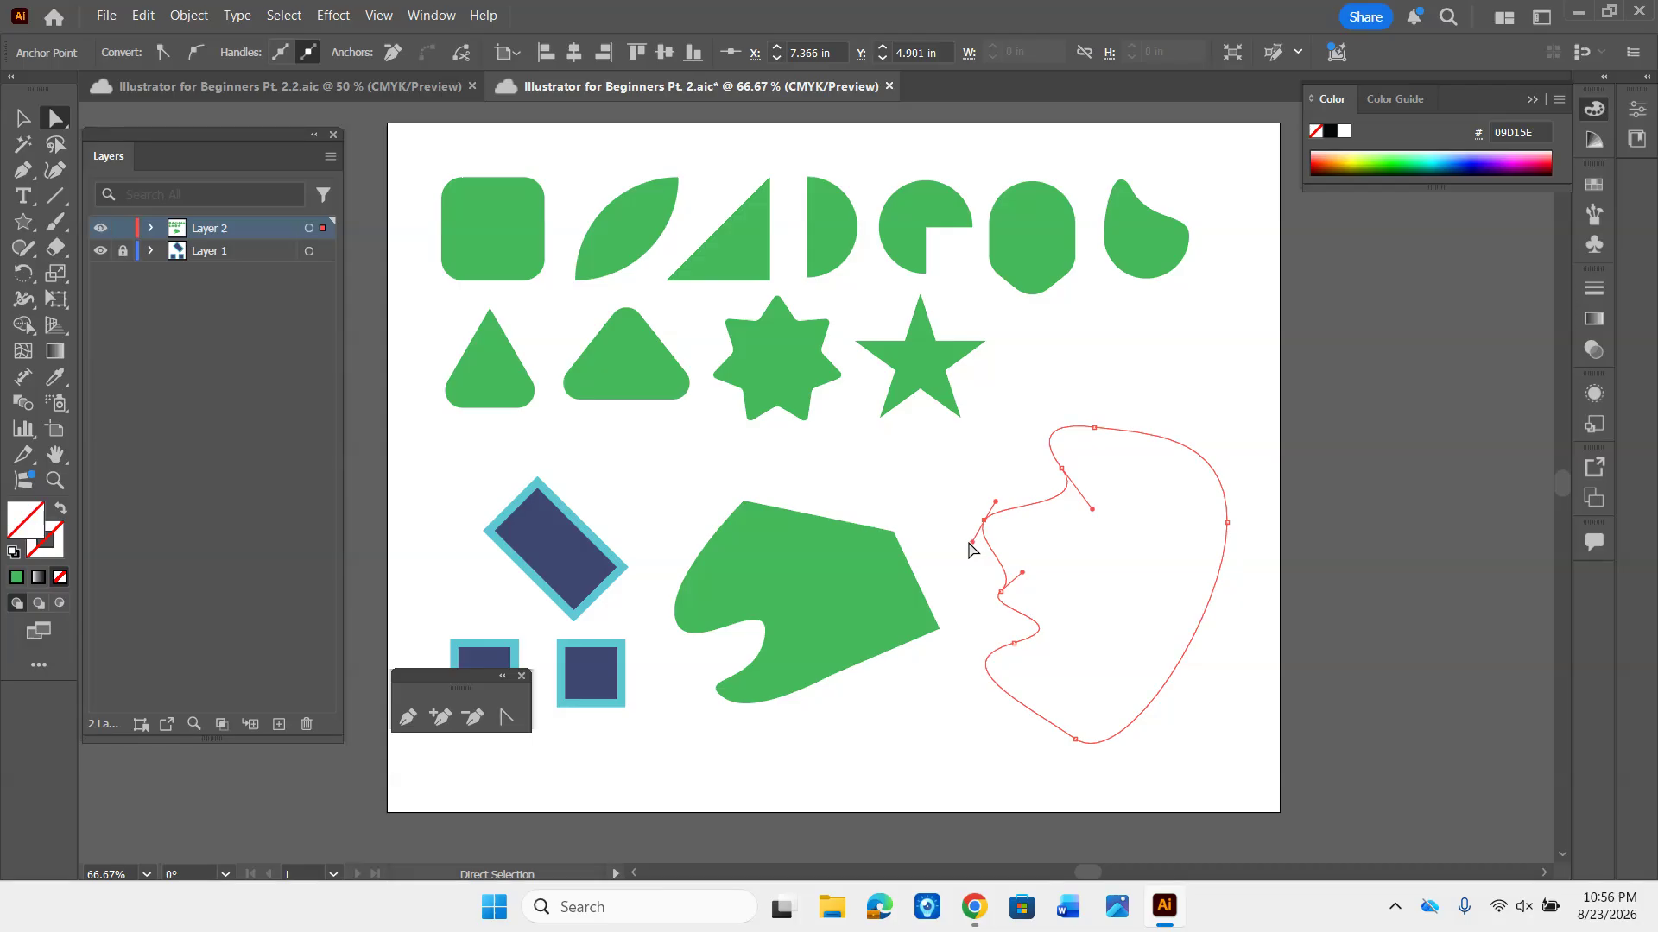
{"action": "left_click_drag", "start_coordinate": [1092, 509], "coordinate": [1048, 515]}
- Round out the outline's top by shifting its anchors and bulging the upper-right segment, and reshape the lower-left edge with longer curve handles
{"action": "left_click_drag", "start_coordinate": [1094, 430], "coordinate": [1119, 414]}
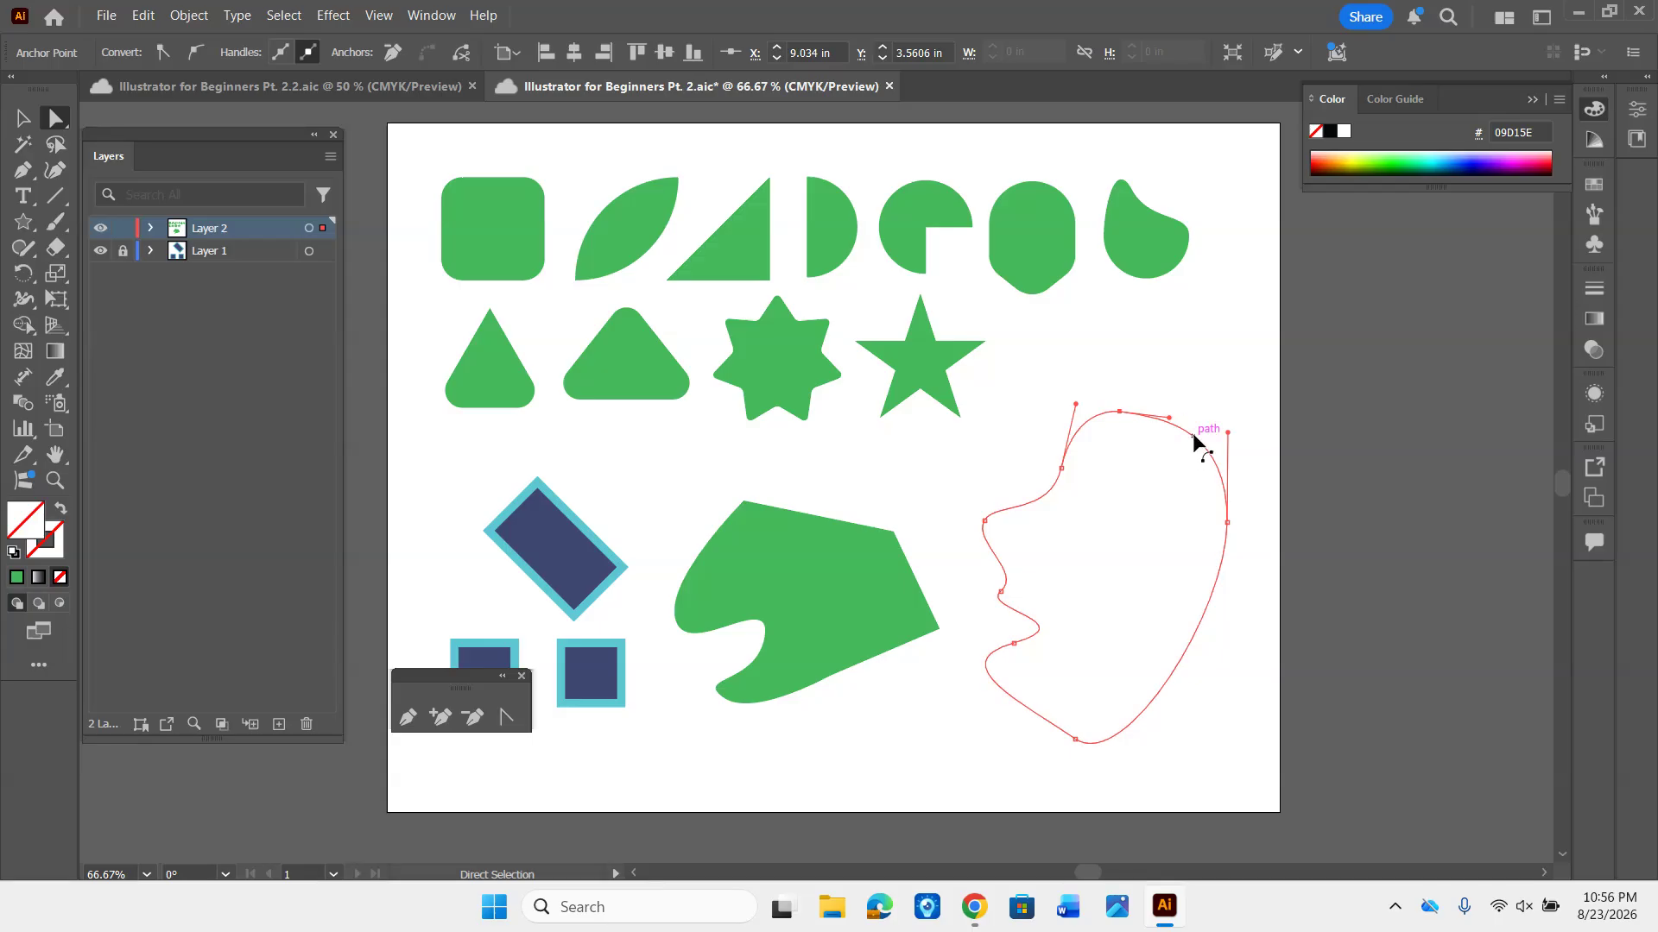
{"action": "mouse_move", "coordinate": [1194, 443]}
{"action": "left_mouse_down"}
{"action": "mouse_move", "coordinate": [1225, 385]}
{"action": "mouse_move", "coordinate": [1176, 465]}
{"action": "mouse_move", "coordinate": [1106, 521]}
{"action": "mouse_move", "coordinate": [1098, 474]}
{"action": "mouse_move", "coordinate": [1161, 494]}
{"action": "mouse_move", "coordinate": [1210, 441]}
{"action": "mouse_move", "coordinate": [1210, 392]}
{"action": "mouse_move", "coordinate": [1181, 378]}
{"action": "mouse_move", "coordinate": [1209, 393]}
{"action": "mouse_move", "coordinate": [1214, 452]}
{"action": "mouse_move", "coordinate": [1213, 423]}
{"action": "left_mouse_up"}
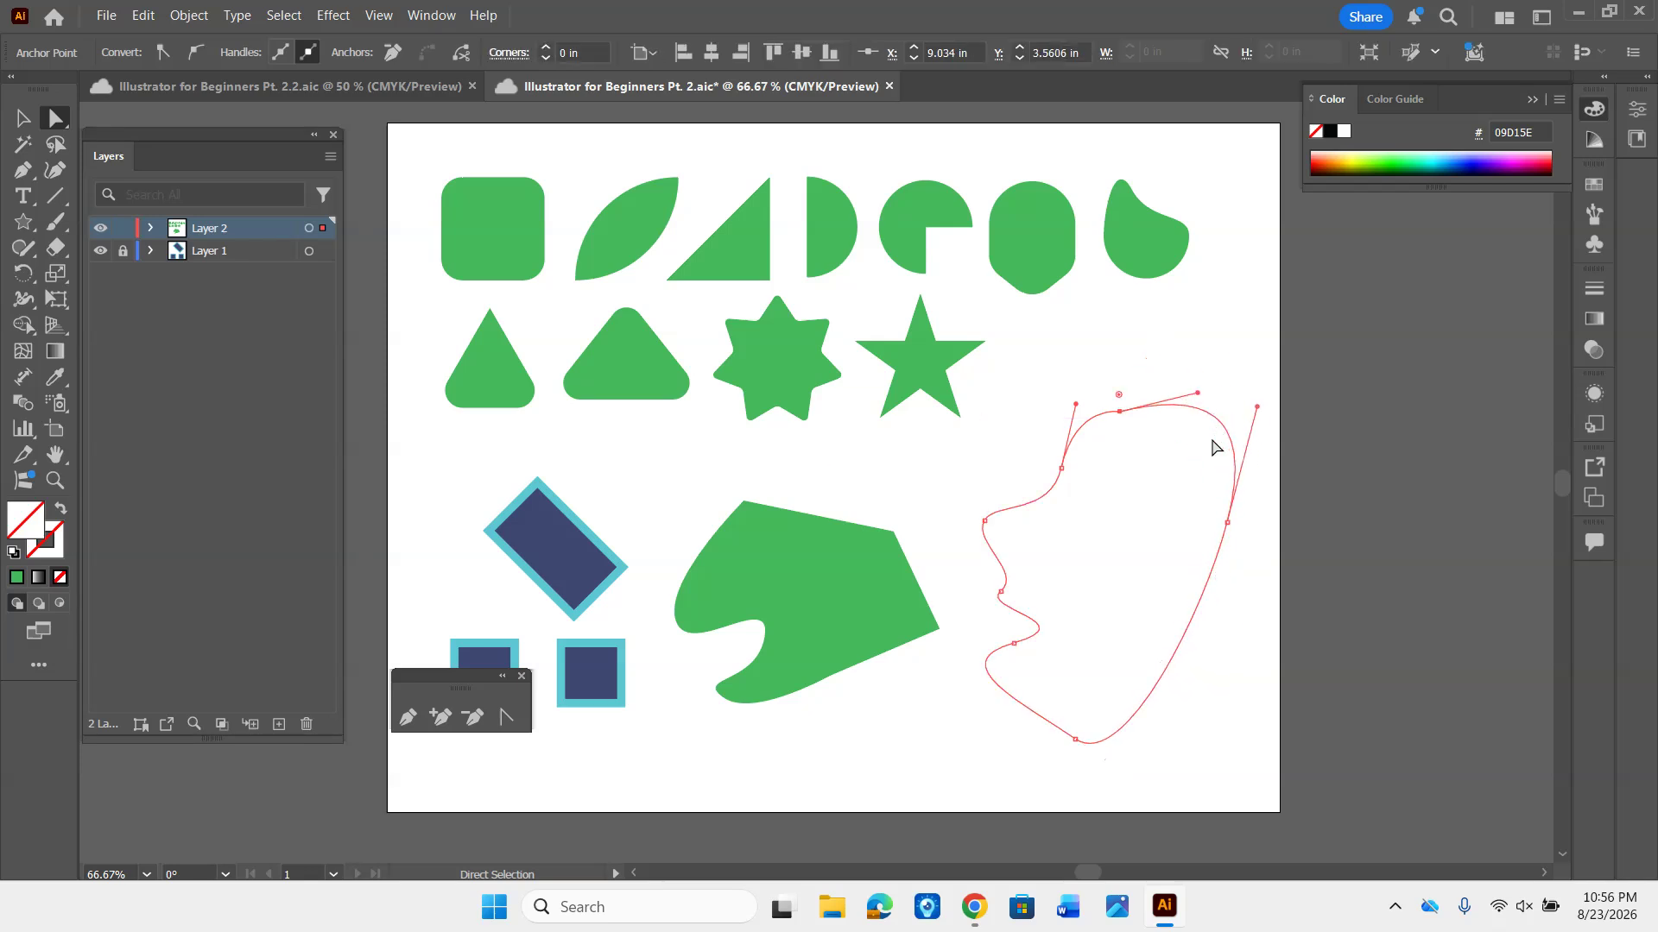
{"action": "left_click_drag", "start_coordinate": [1044, 495], "coordinate": [1032, 436]}
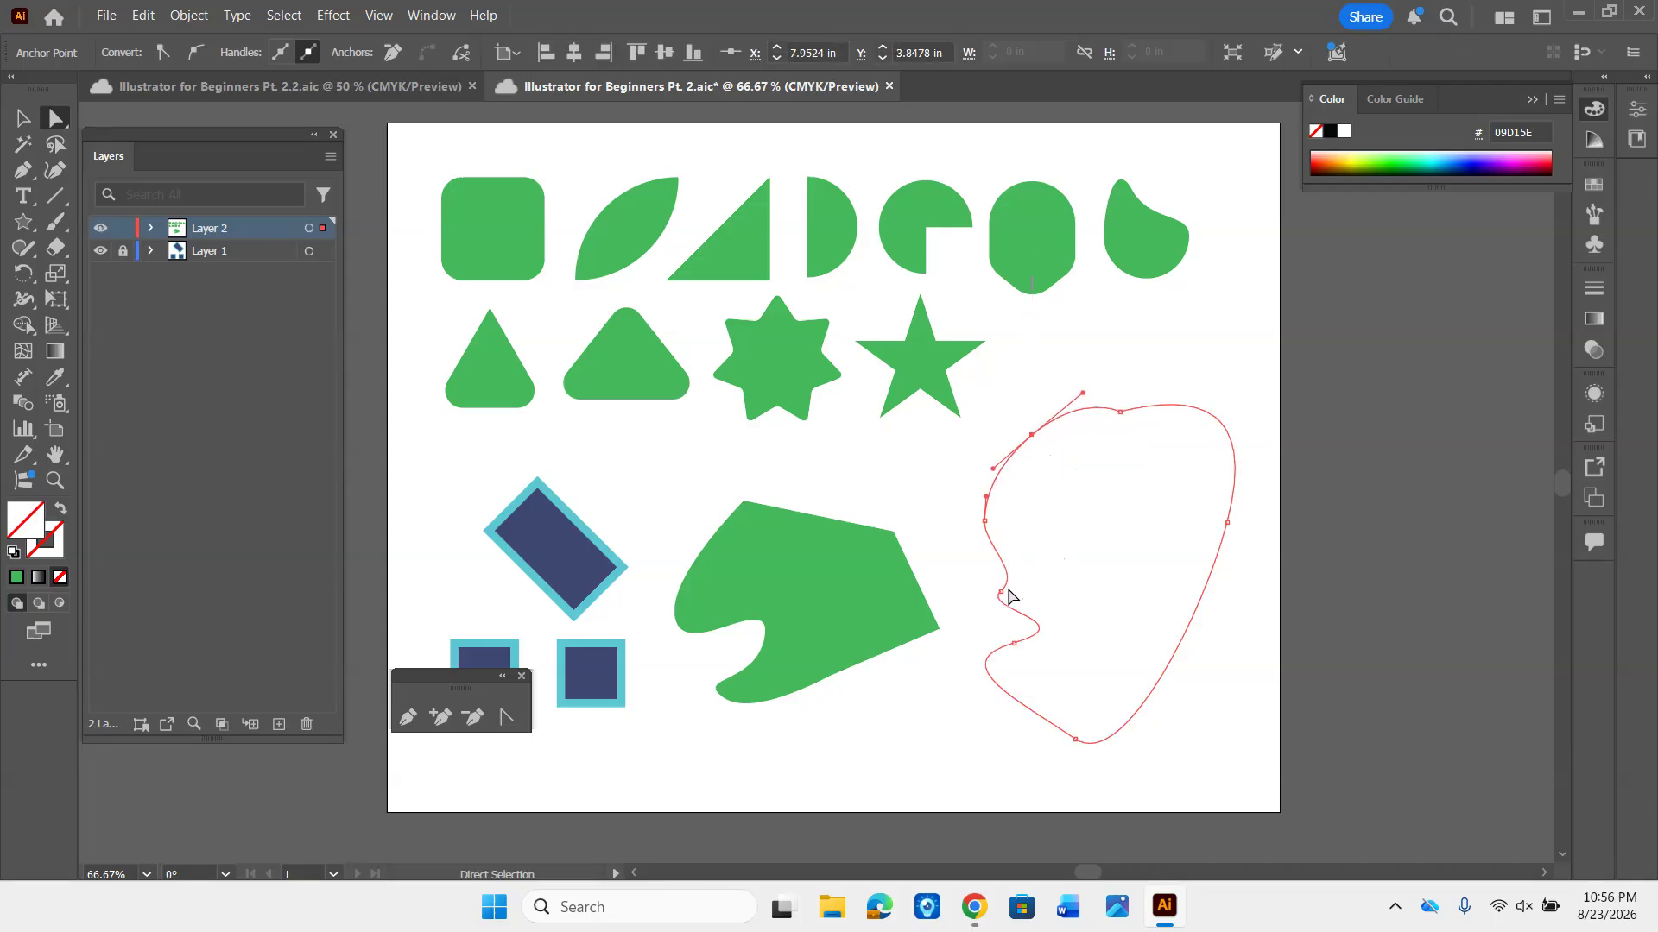
{"action": "left_click_drag", "start_coordinate": [1001, 592], "coordinate": [1007, 759]}
{"action": "left_click_drag", "start_coordinate": [1066, 654], "coordinate": [1055, 637]}
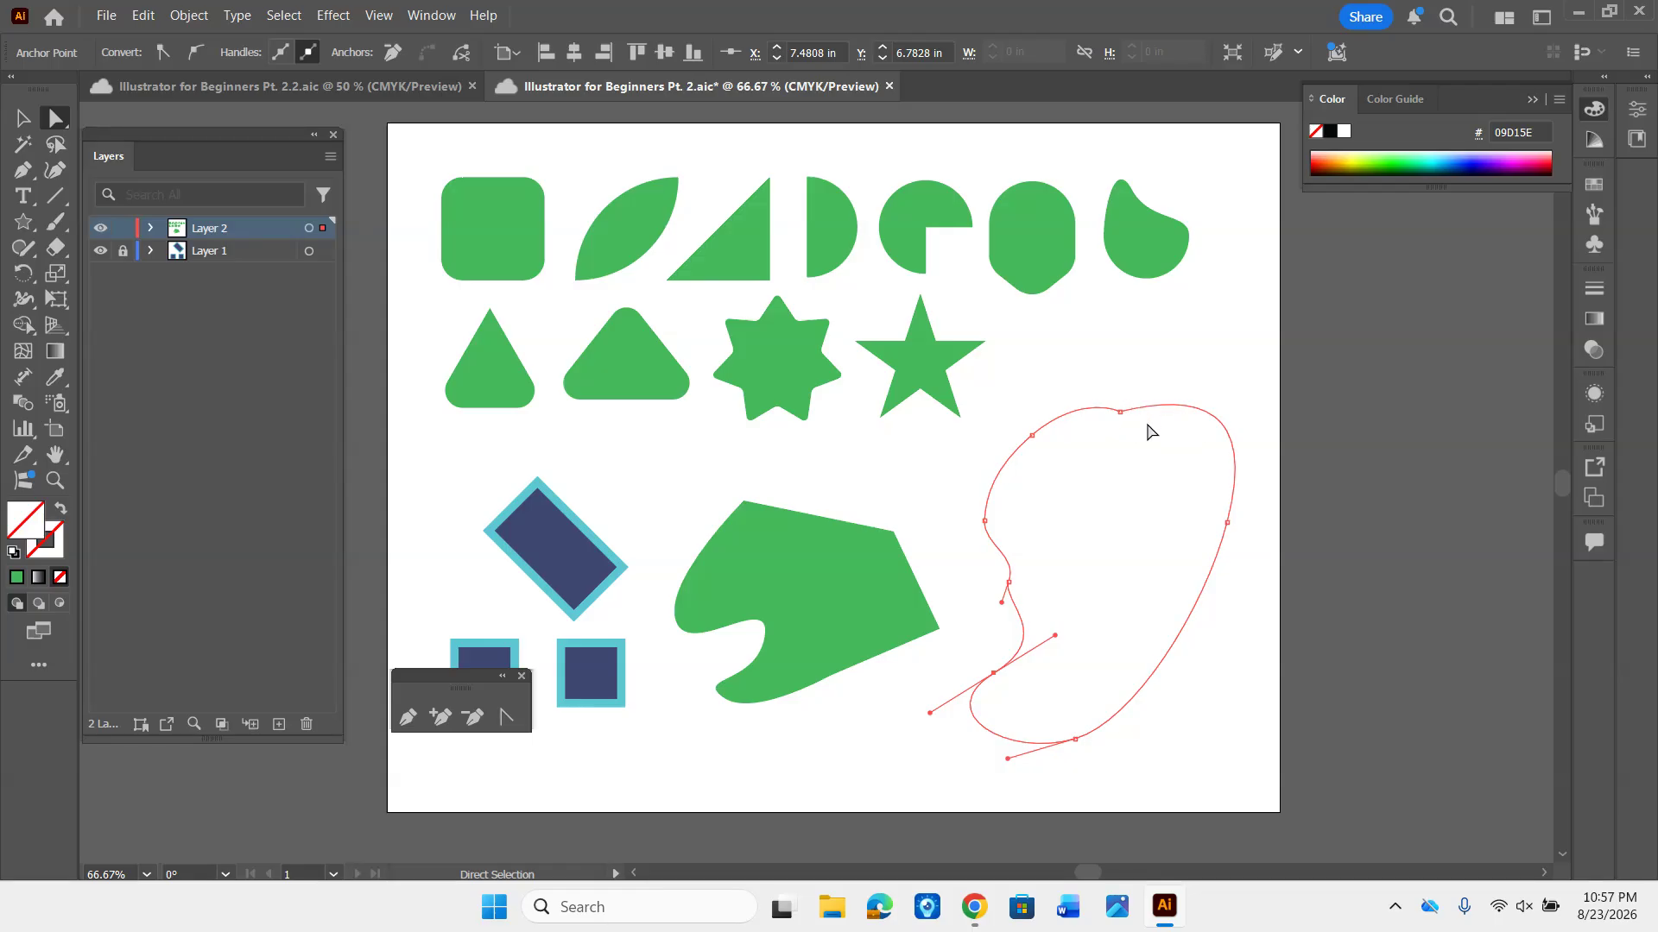
- Delete the top anchor and the left-edge notch anchor with the Pen tool, and undo a further deletion of the upper-left anchor
{"action": "key", "text": "p"}
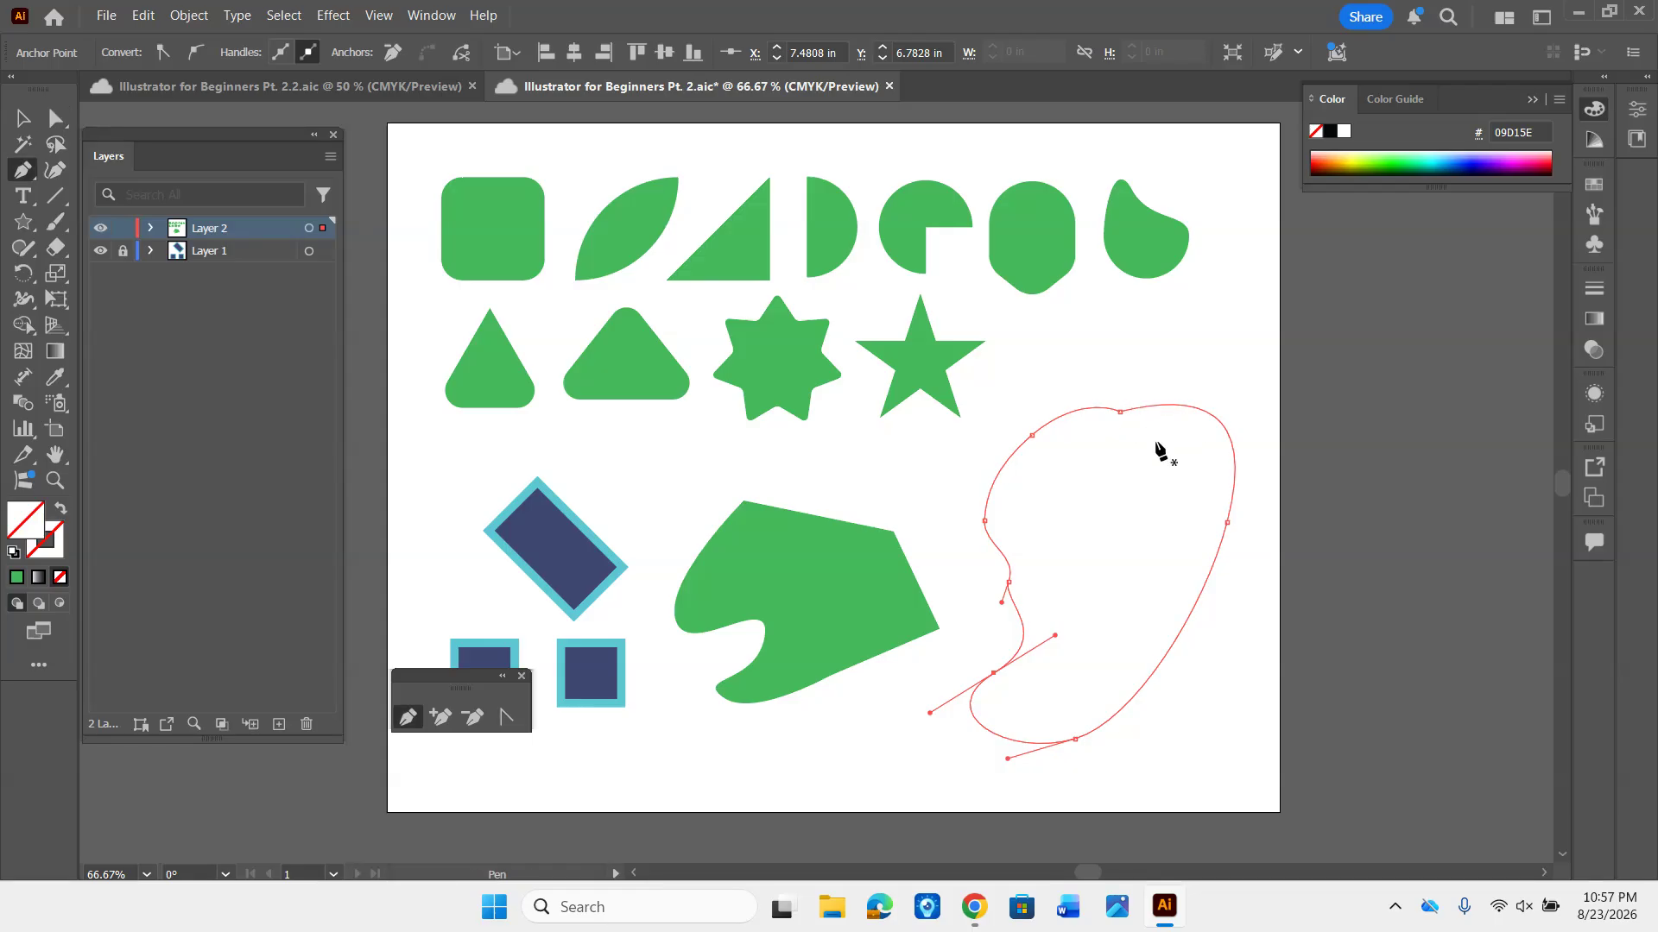
{"action": "left_click", "coordinate": [1120, 412]}
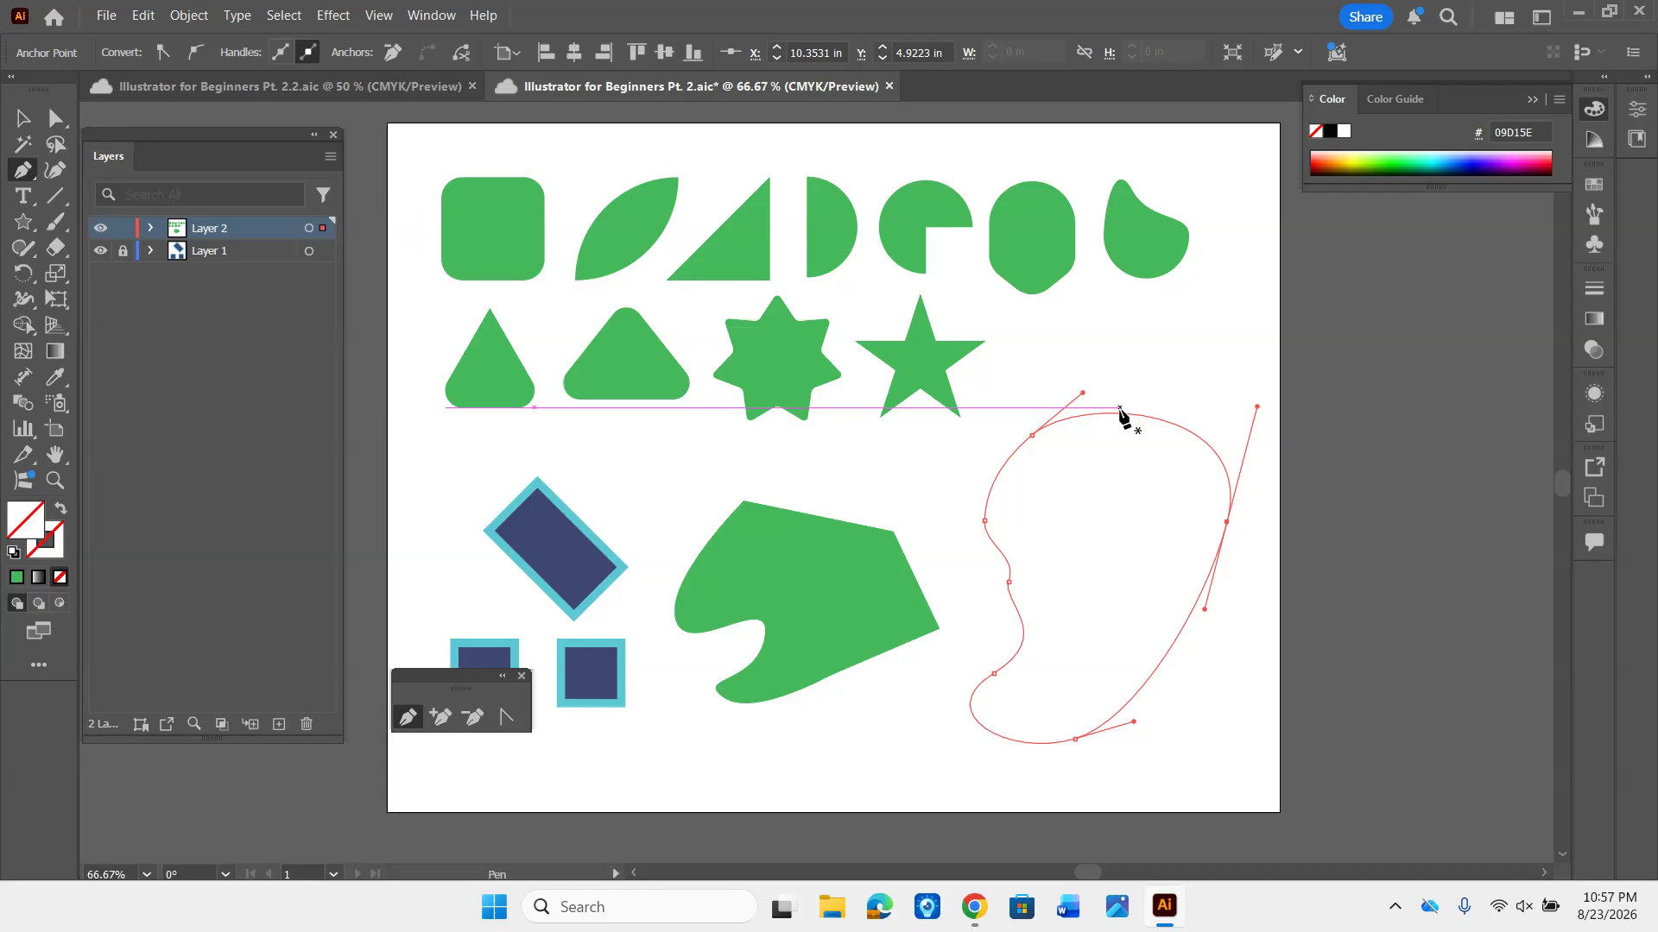
{"action": "left_click", "coordinate": [1009, 583]}
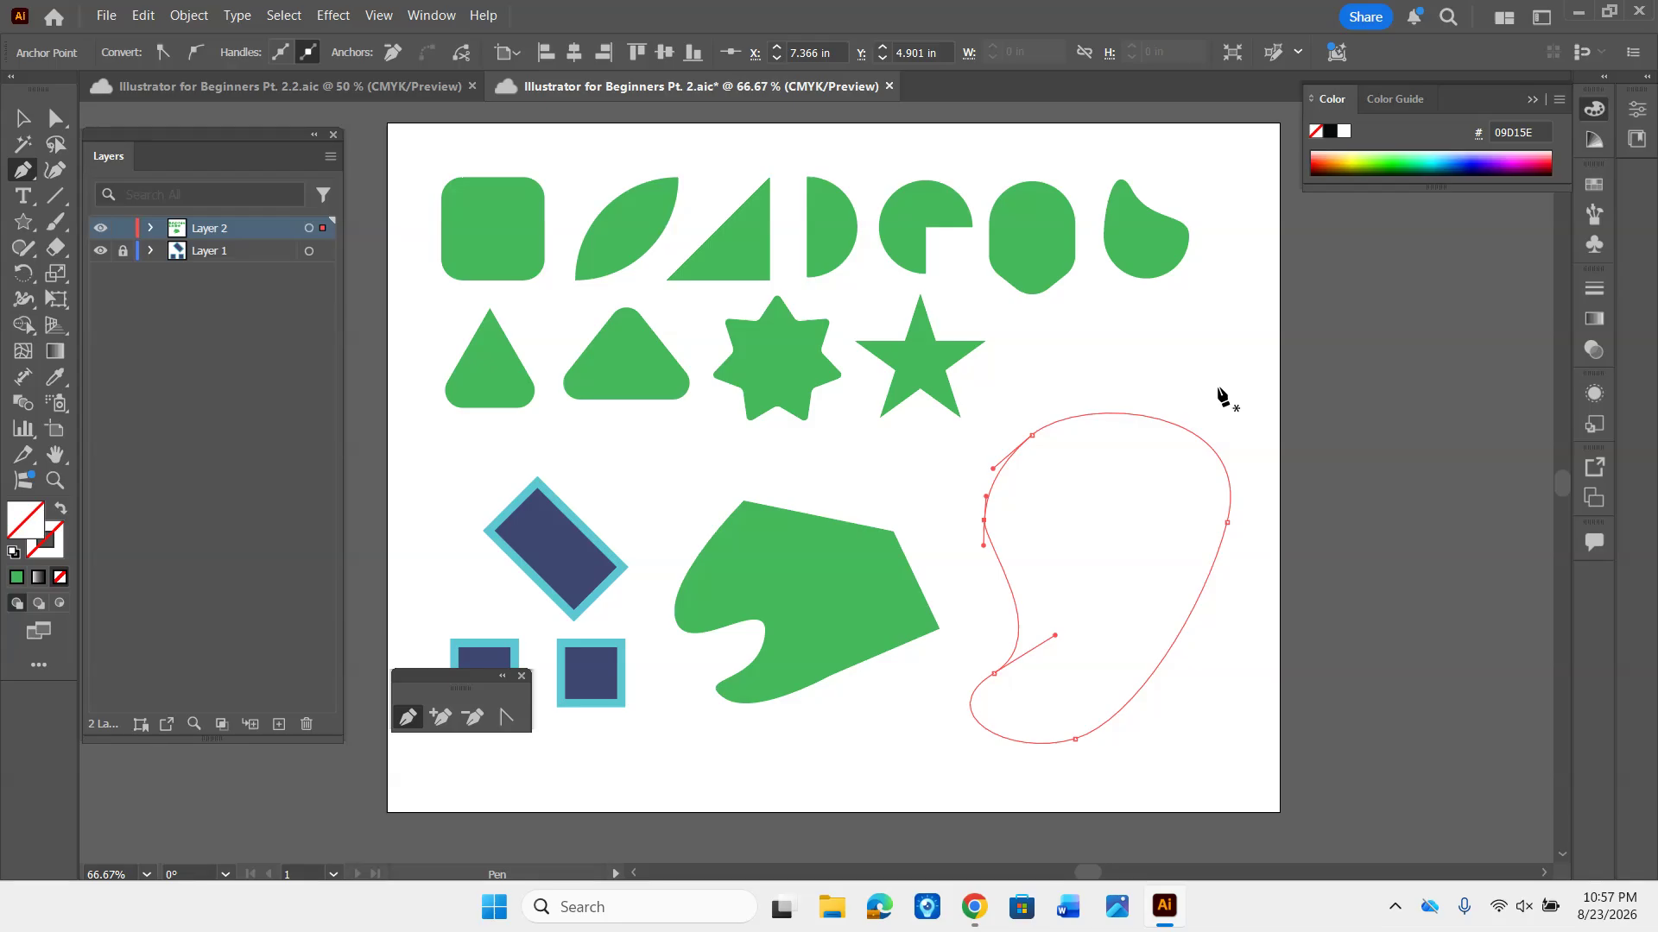
{"action": "left_click", "coordinate": [1032, 436]}
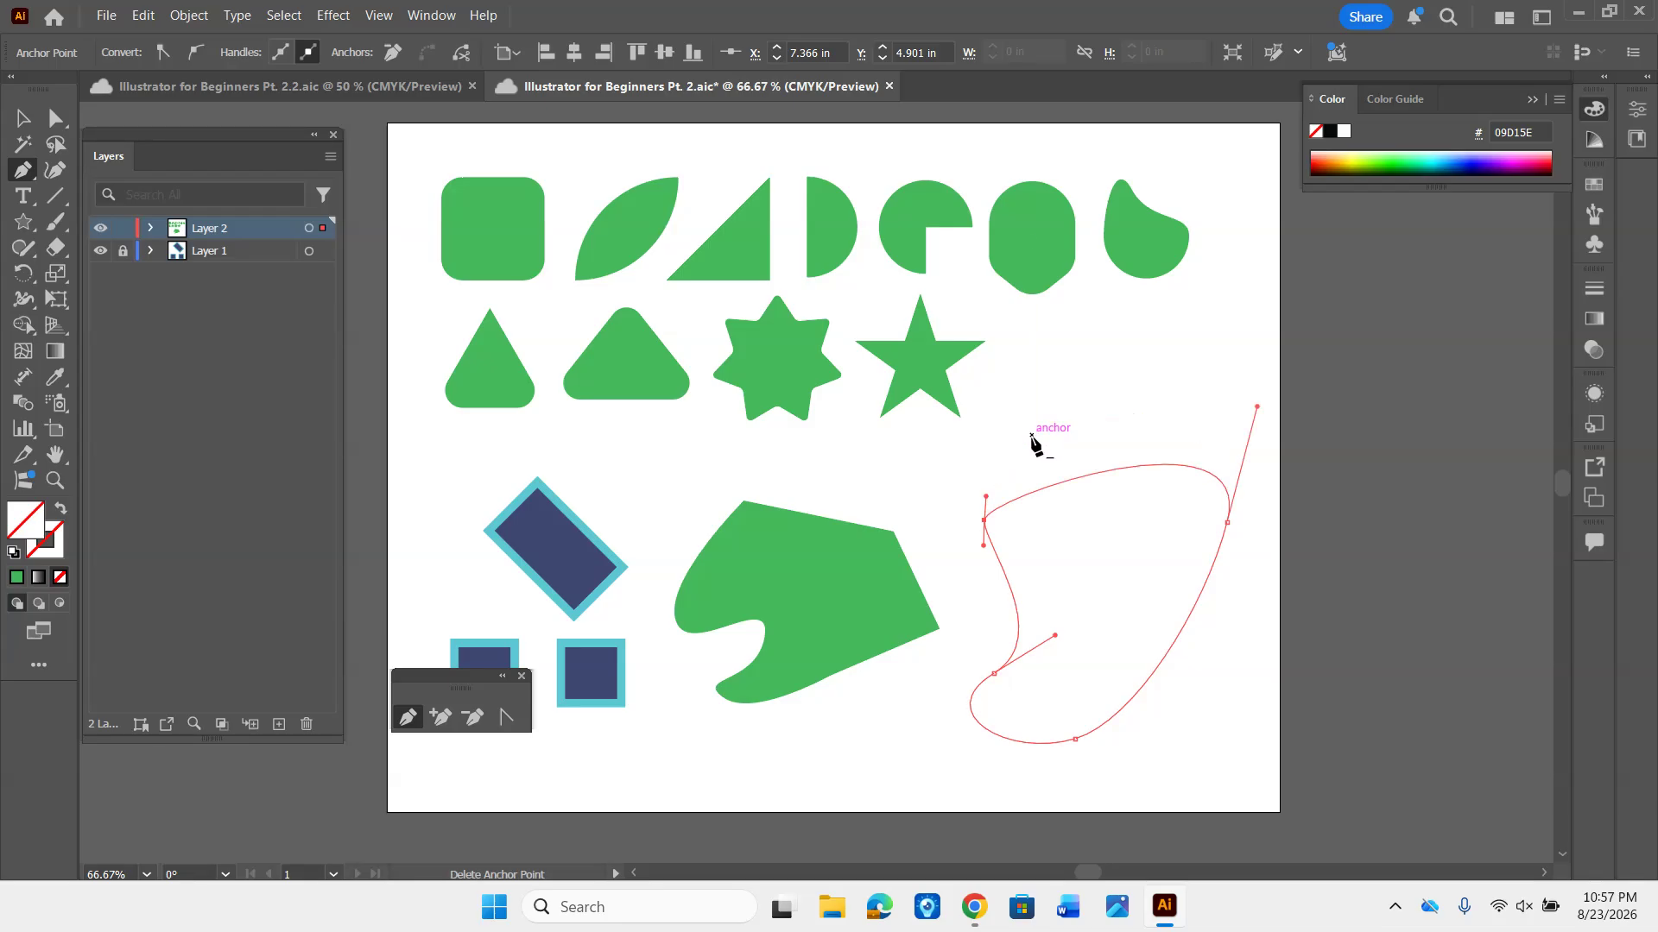
{"action": "key", "text": "ctrl+z"}
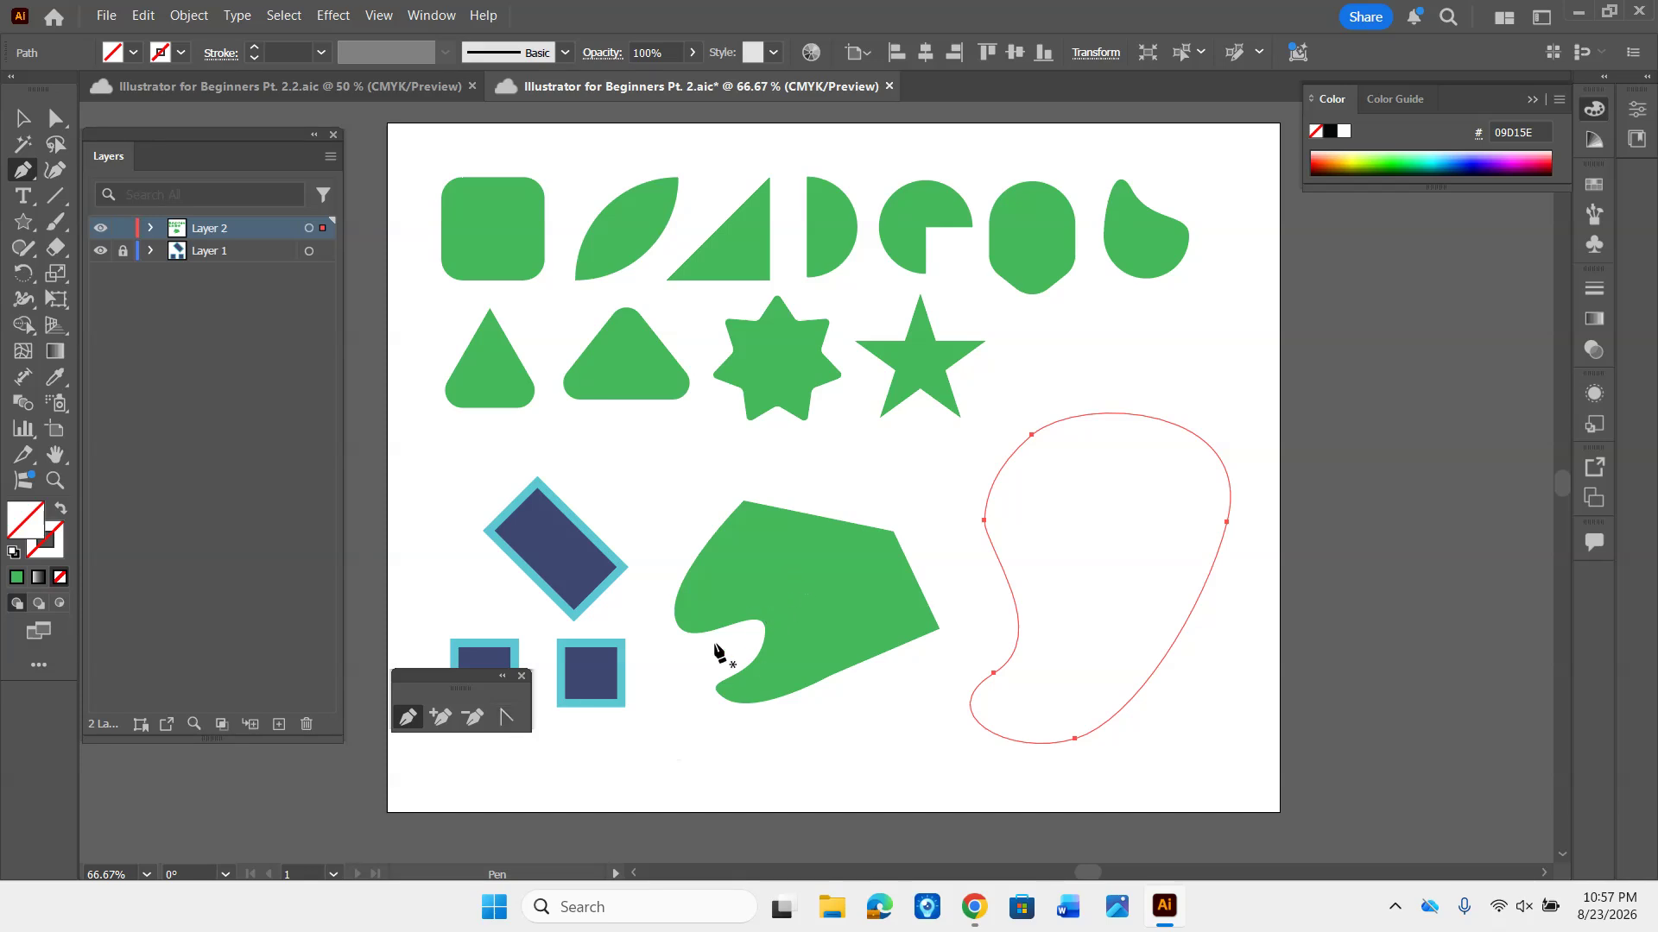
- Convert all five anchors of the outline into corner points with the Anchor Point tool
{"action": "left_click", "coordinate": [505, 718]}
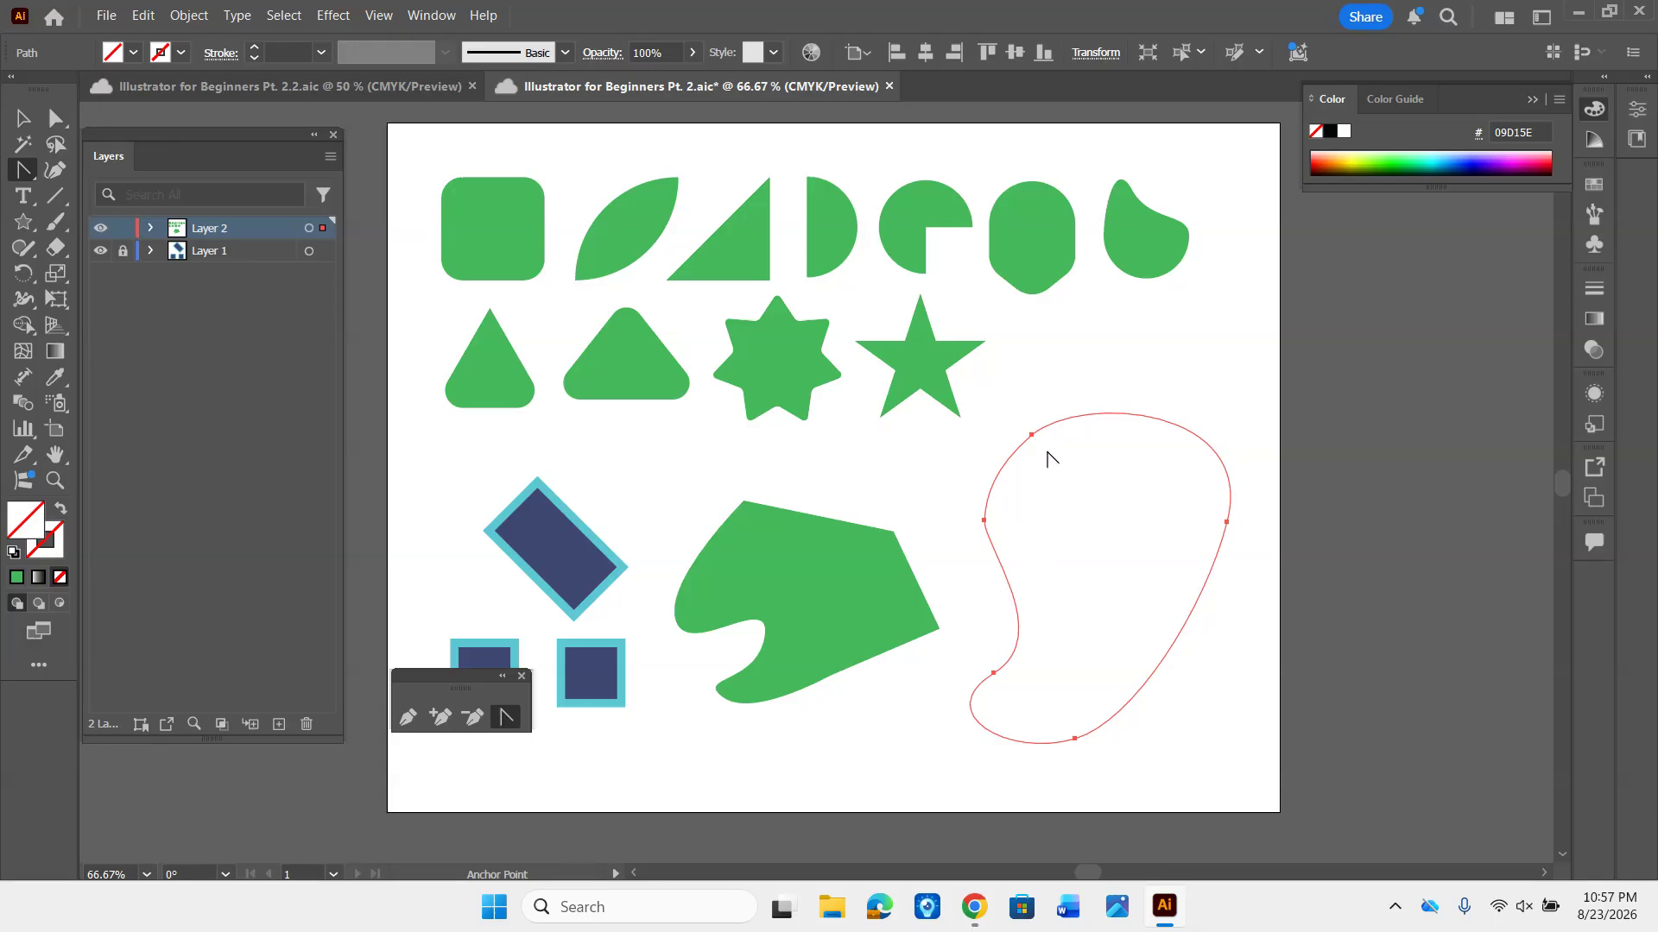
{"action": "left_click_drag", "start_coordinate": [1031, 435], "coordinate": [1257, 407]}
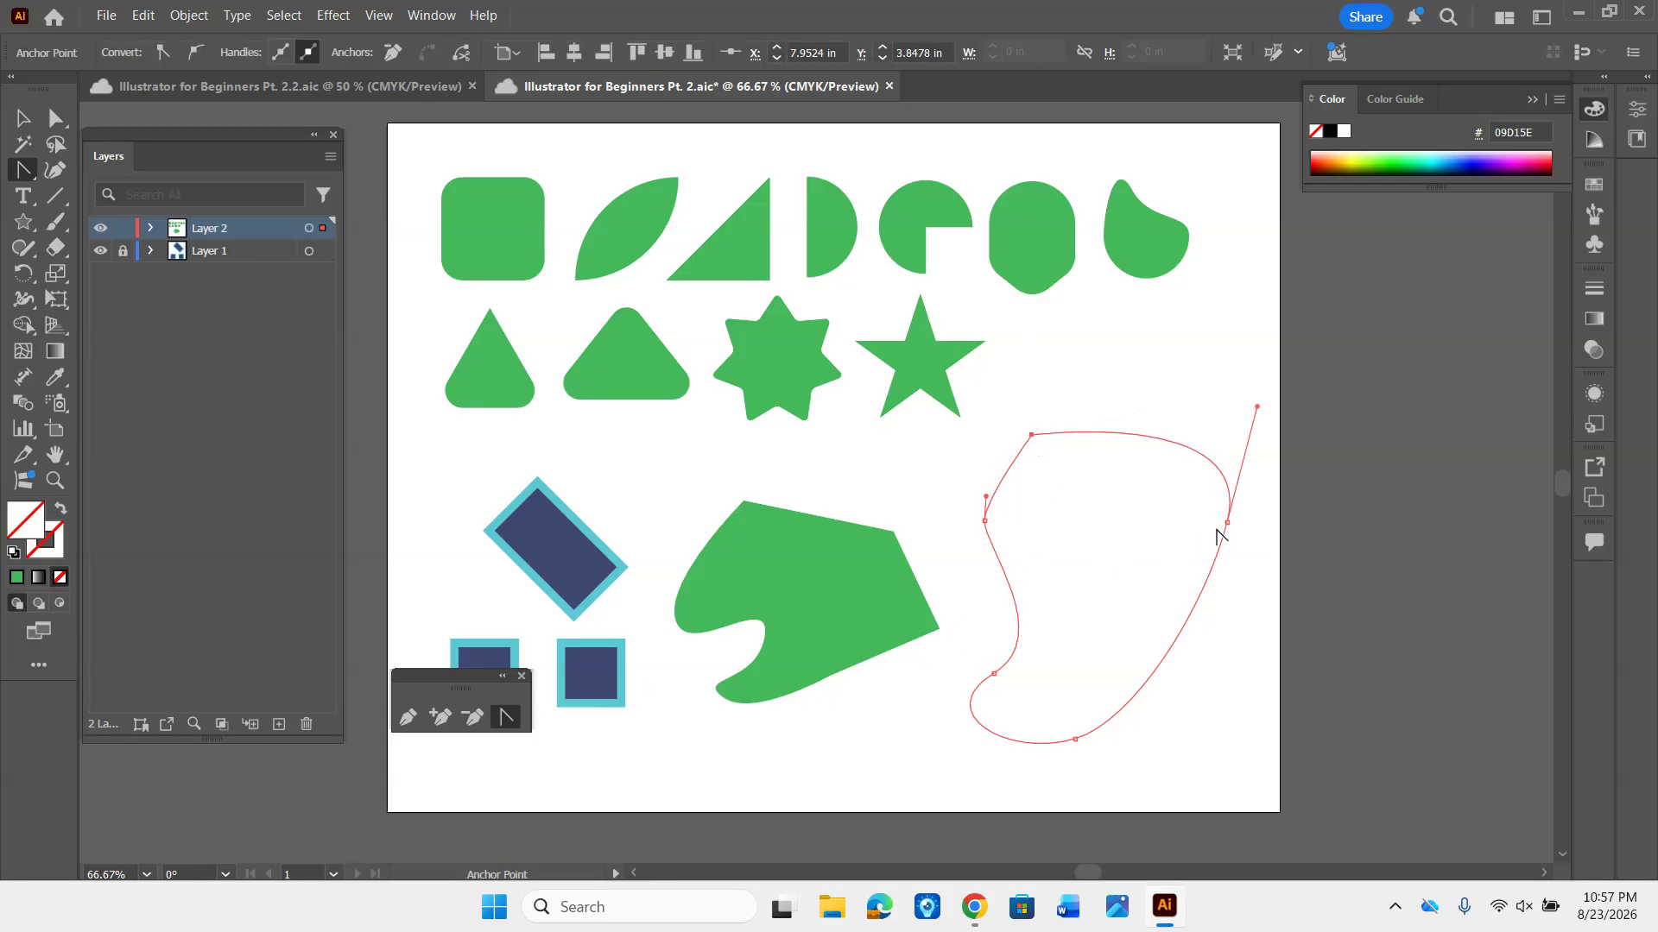
{"action": "left_click", "coordinate": [1228, 523]}
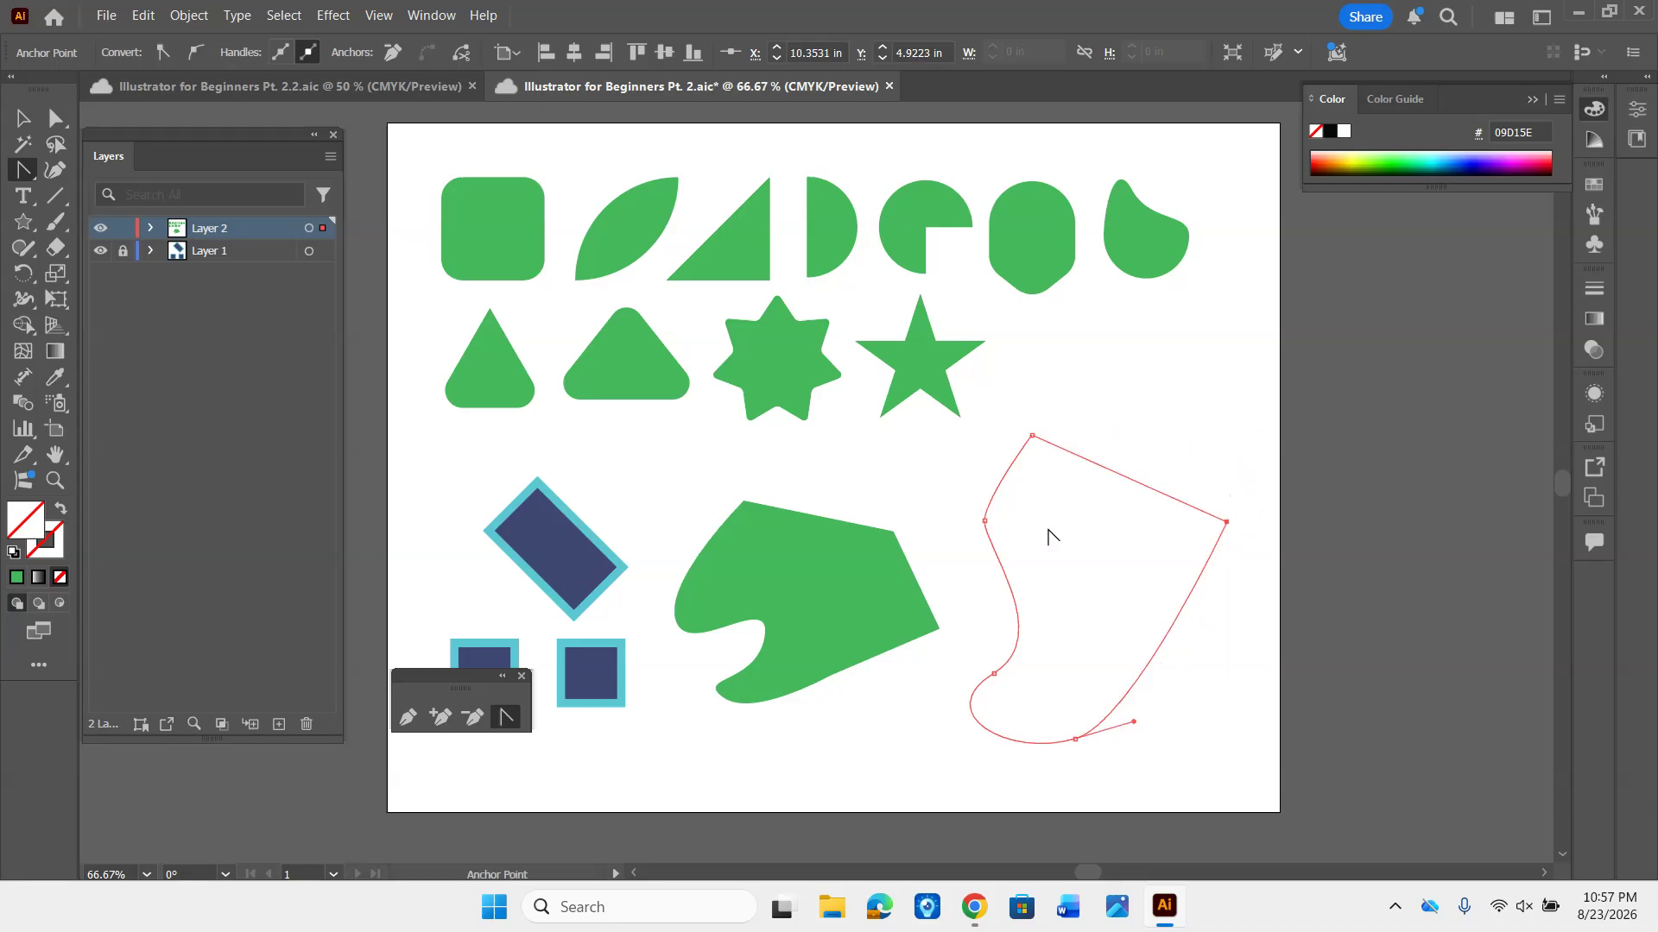
{"action": "left_click", "coordinate": [985, 521]}
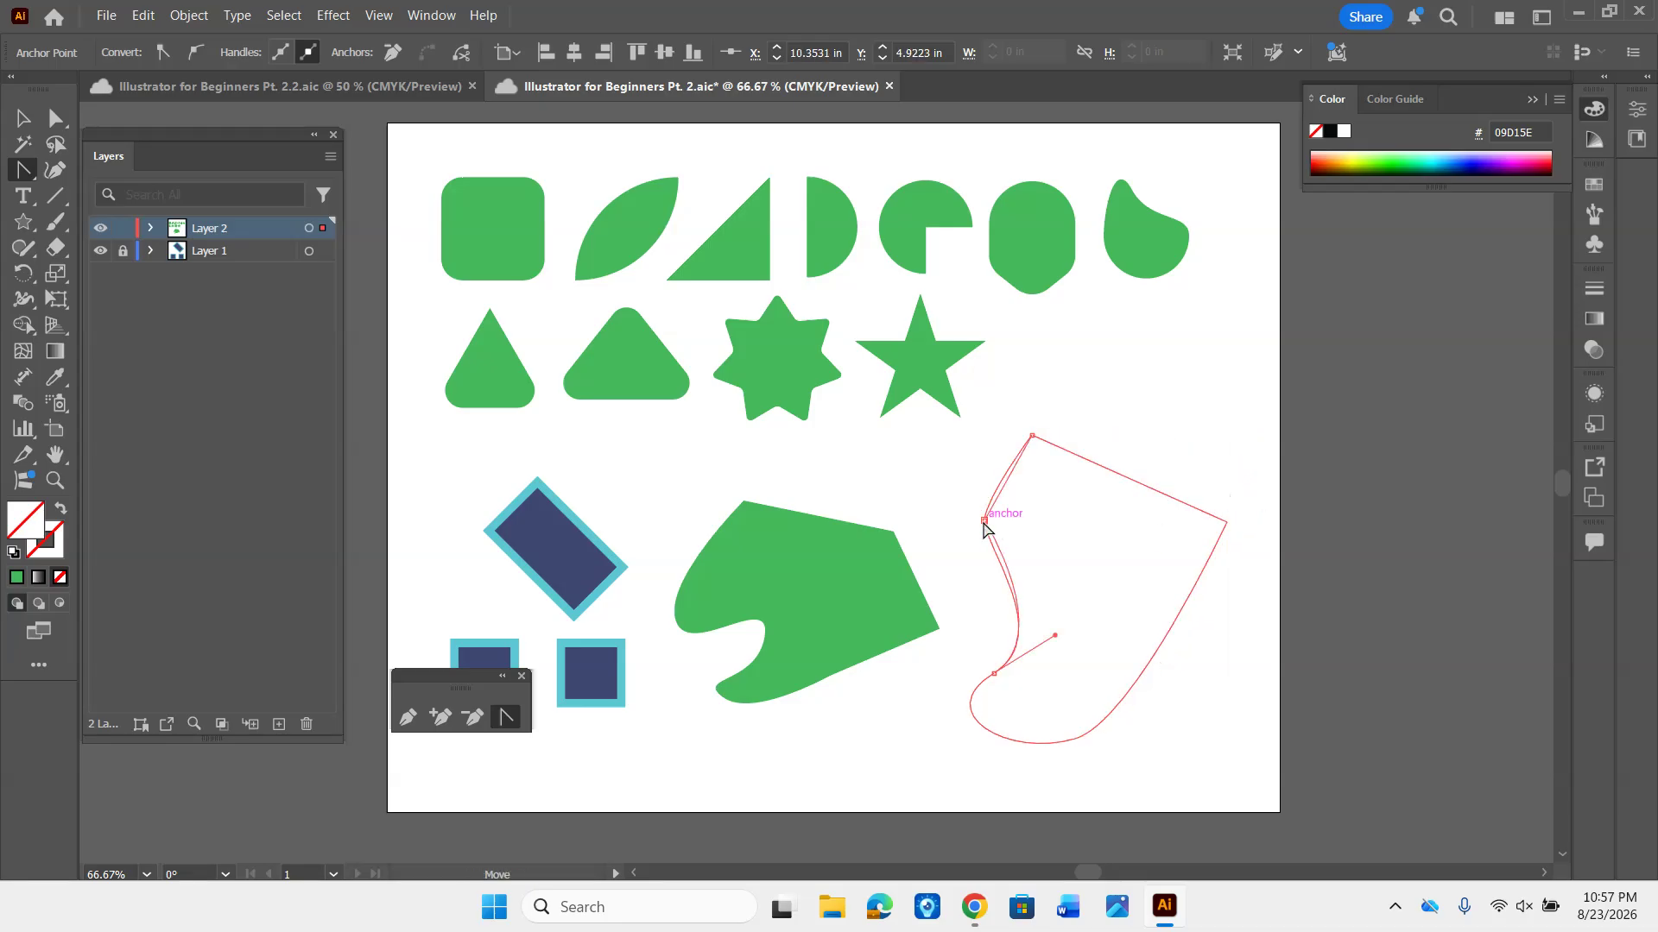
{"action": "left_click", "coordinate": [993, 673]}
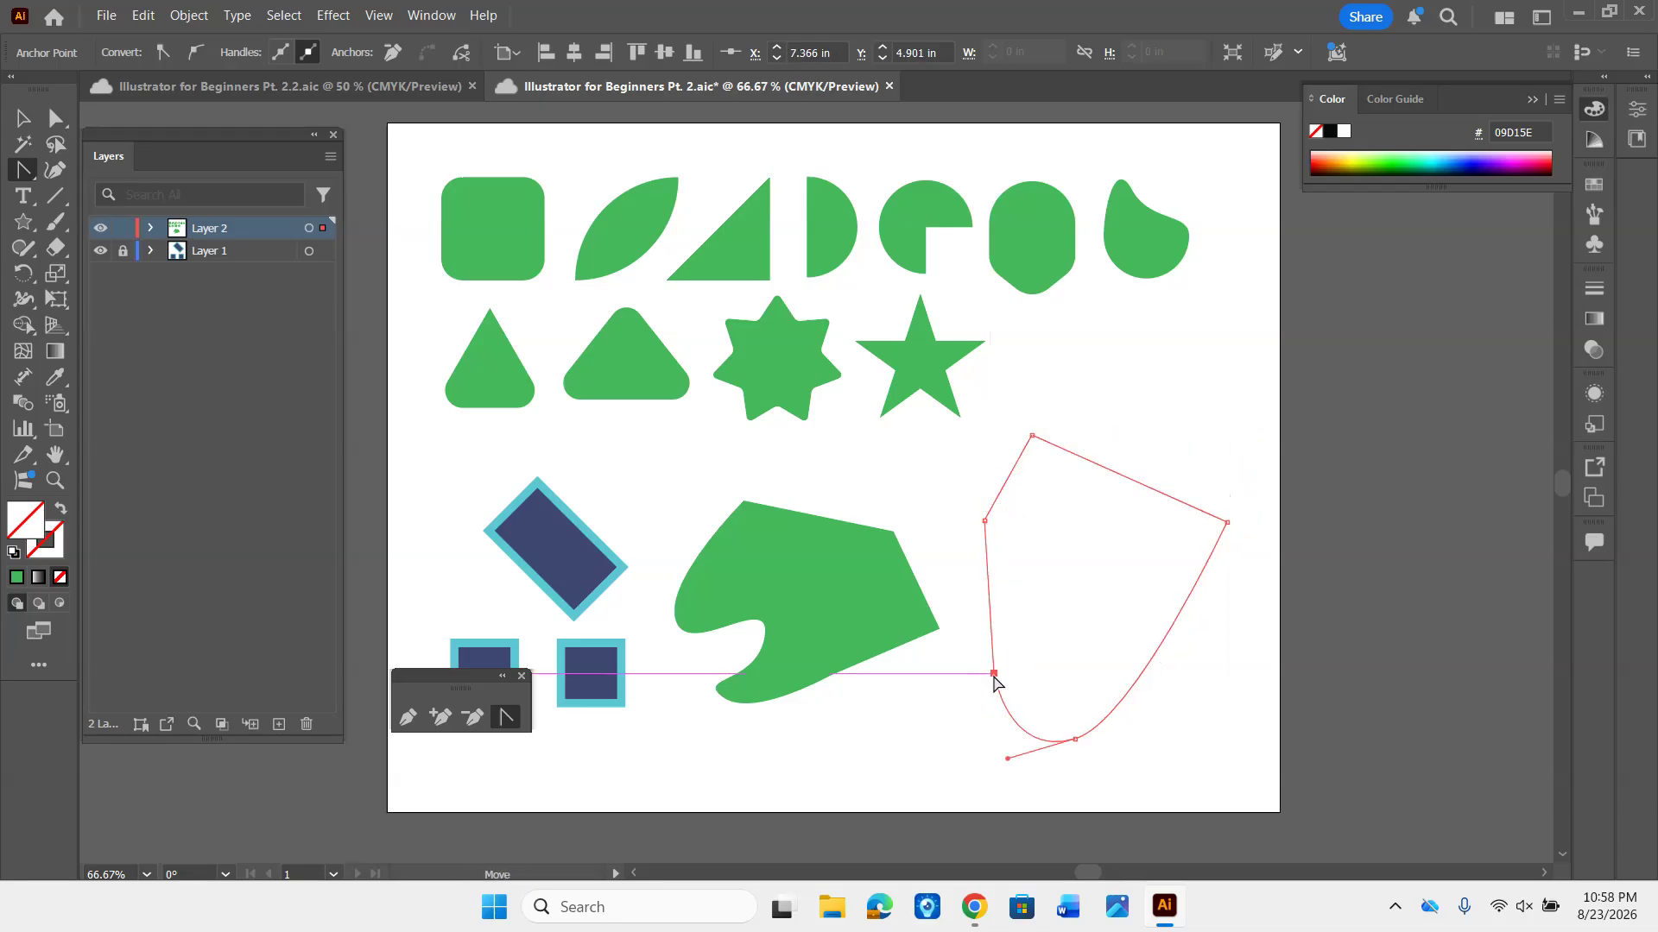
{"action": "left_click", "coordinate": [1076, 740]}
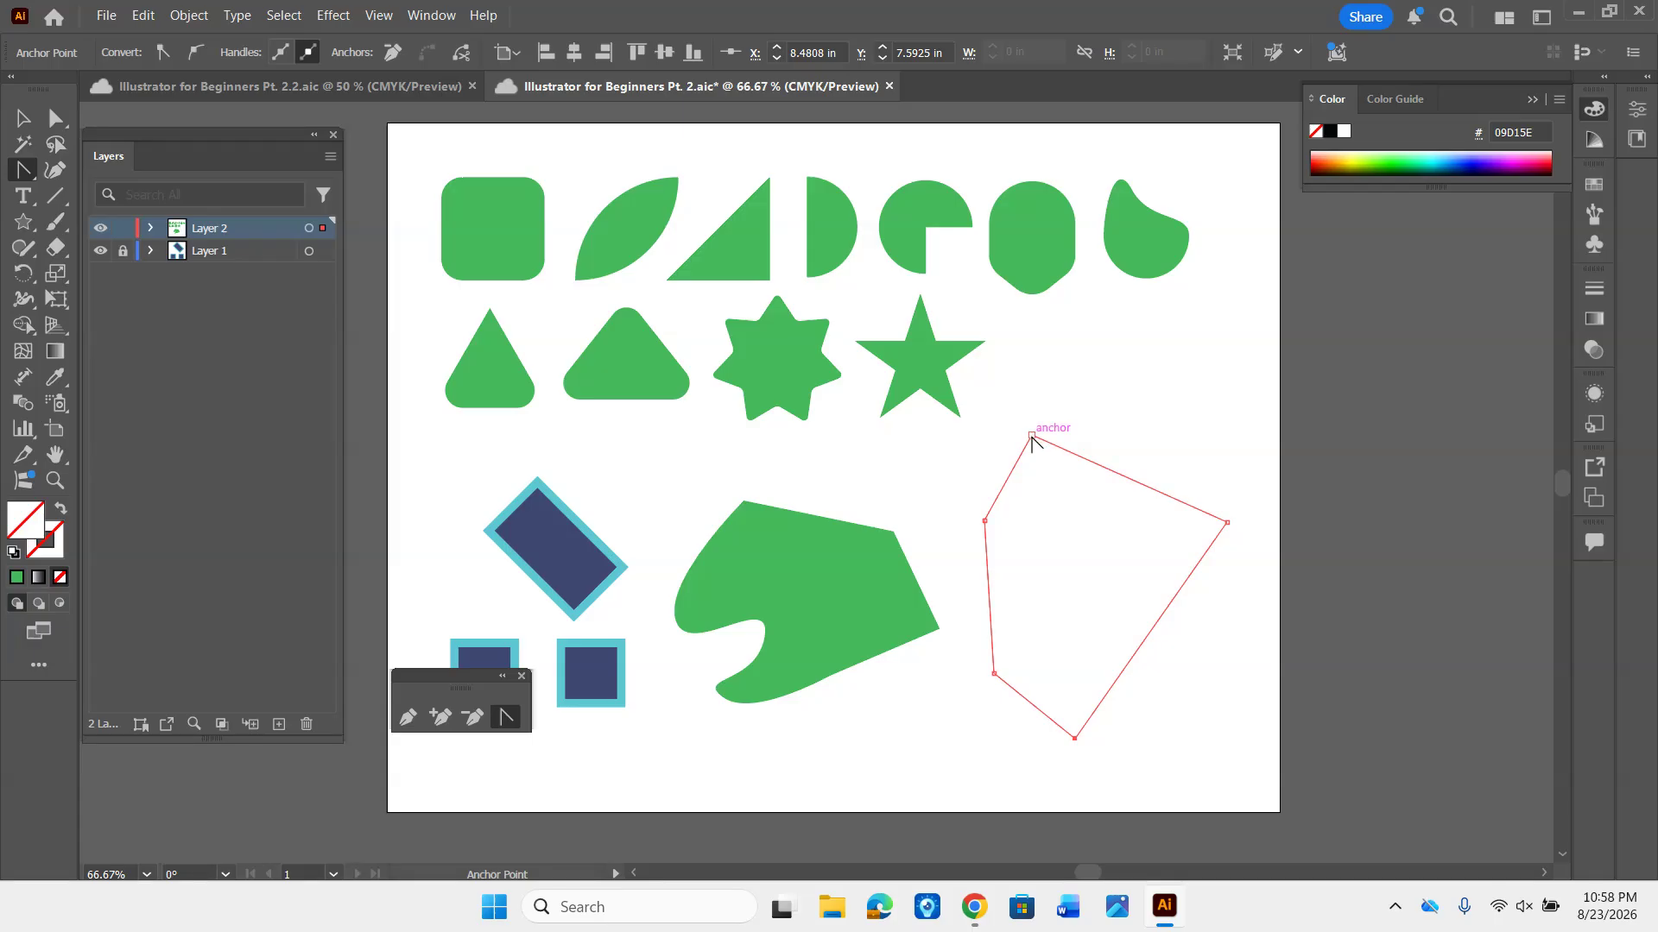
- Pull curve handles out of the outline's top, right and bottom corner anchors to make them smooth
{"action": "left_click_drag", "start_coordinate": [1031, 436], "coordinate": [1096, 423]}
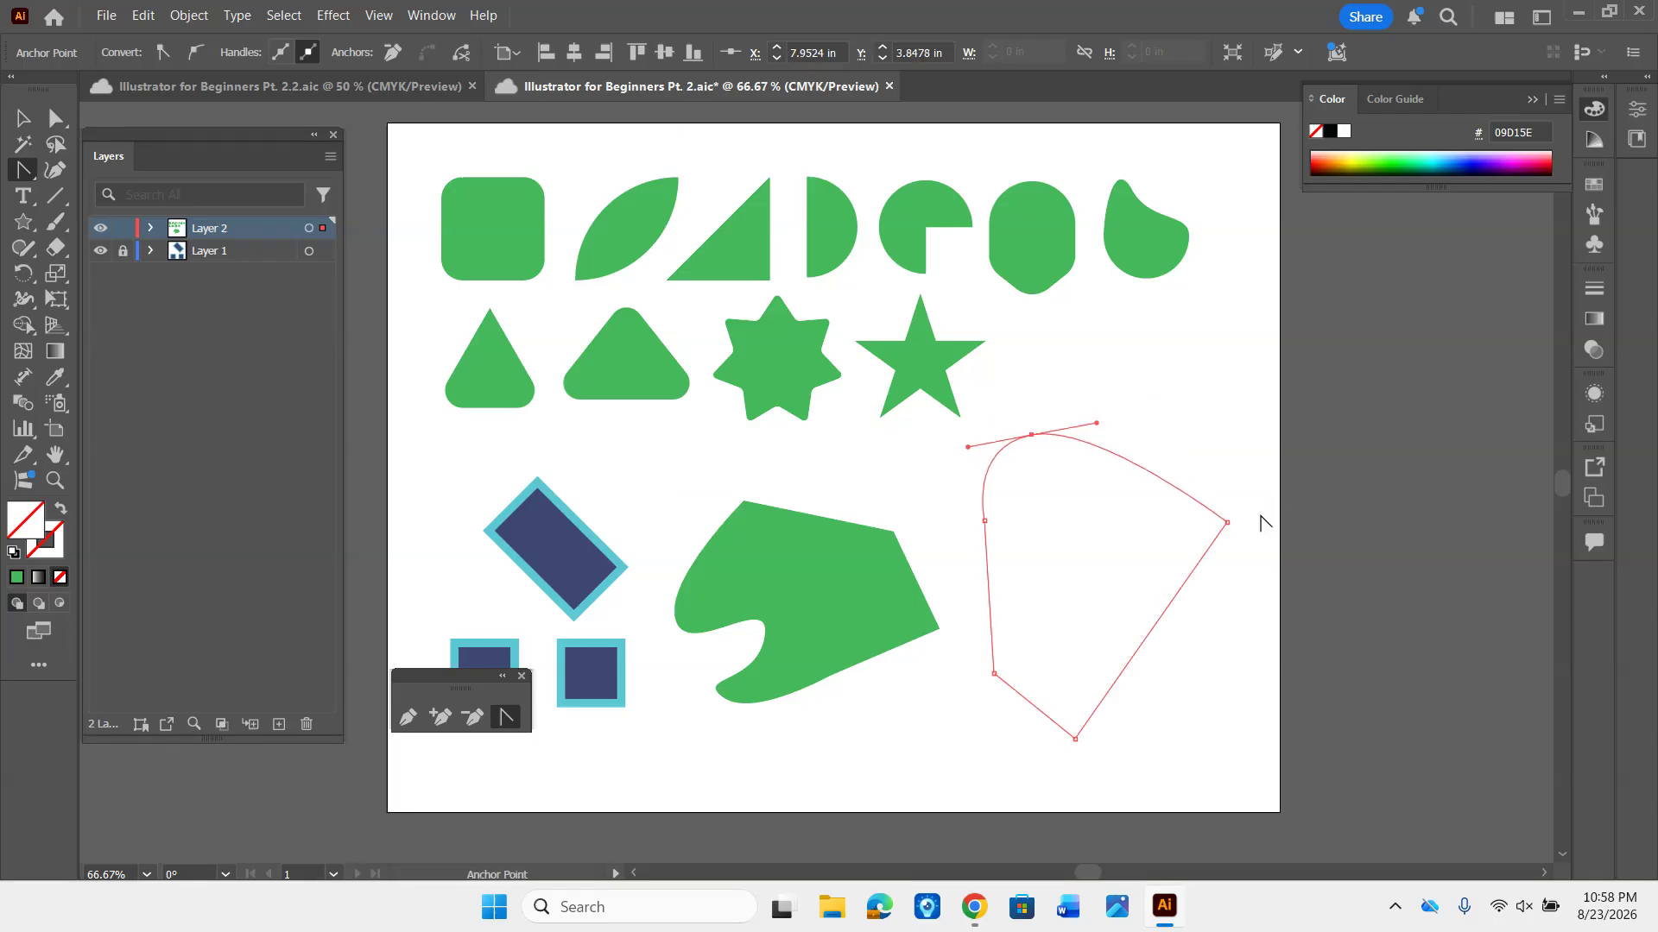
{"action": "left_click_drag", "start_coordinate": [1228, 522], "coordinate": [1228, 602]}
{"action": "left_click_drag", "start_coordinate": [1075, 739], "coordinate": [998, 751]}
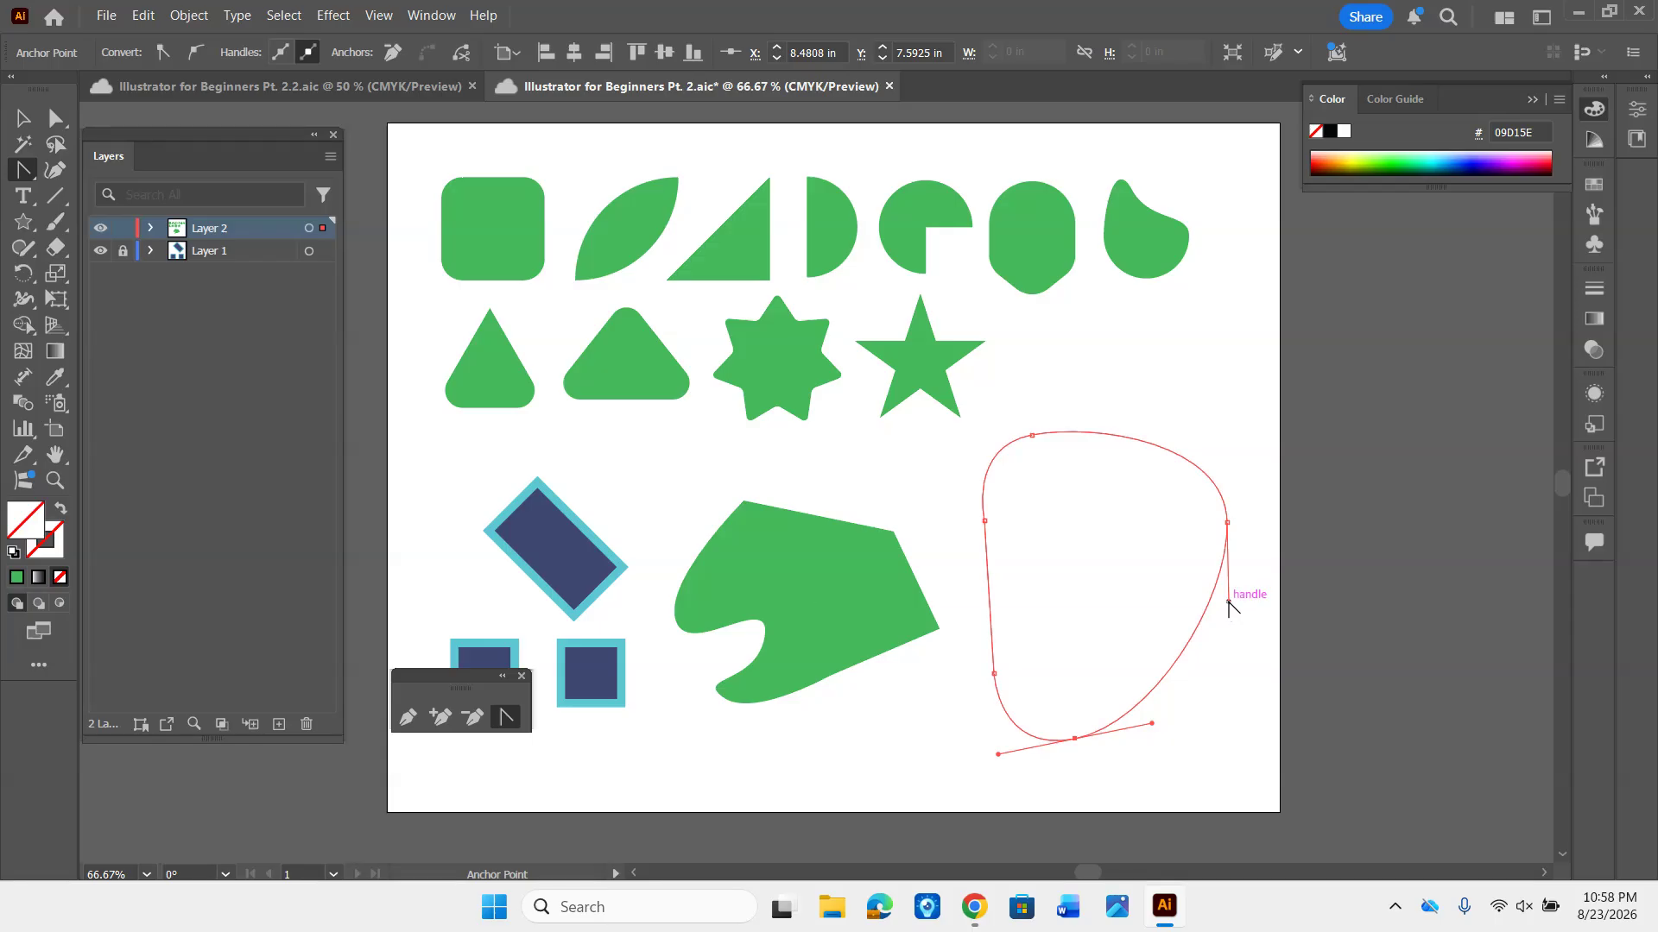
- Collapse the right anchor's lower and upper handles one at a time, and pull out a new pair of handles from that anchor
{"action": "left_click_drag", "start_coordinate": [1229, 602], "coordinate": [1228, 605]}
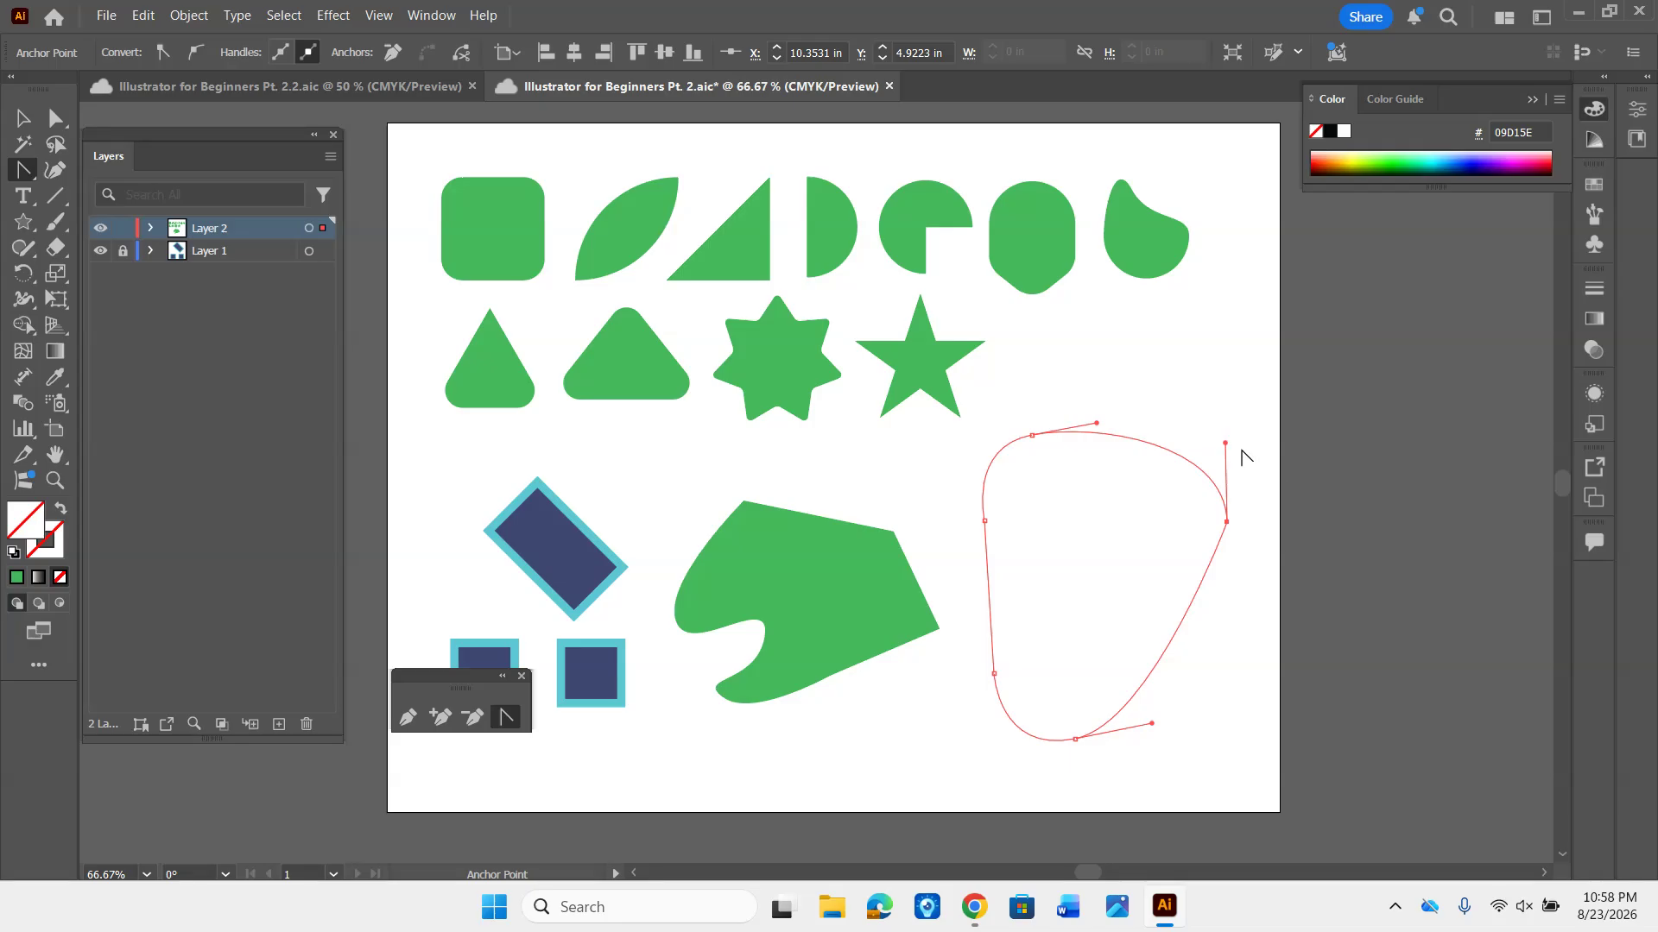
{"action": "left_click_drag", "start_coordinate": [1225, 442], "coordinate": [1226, 522]}
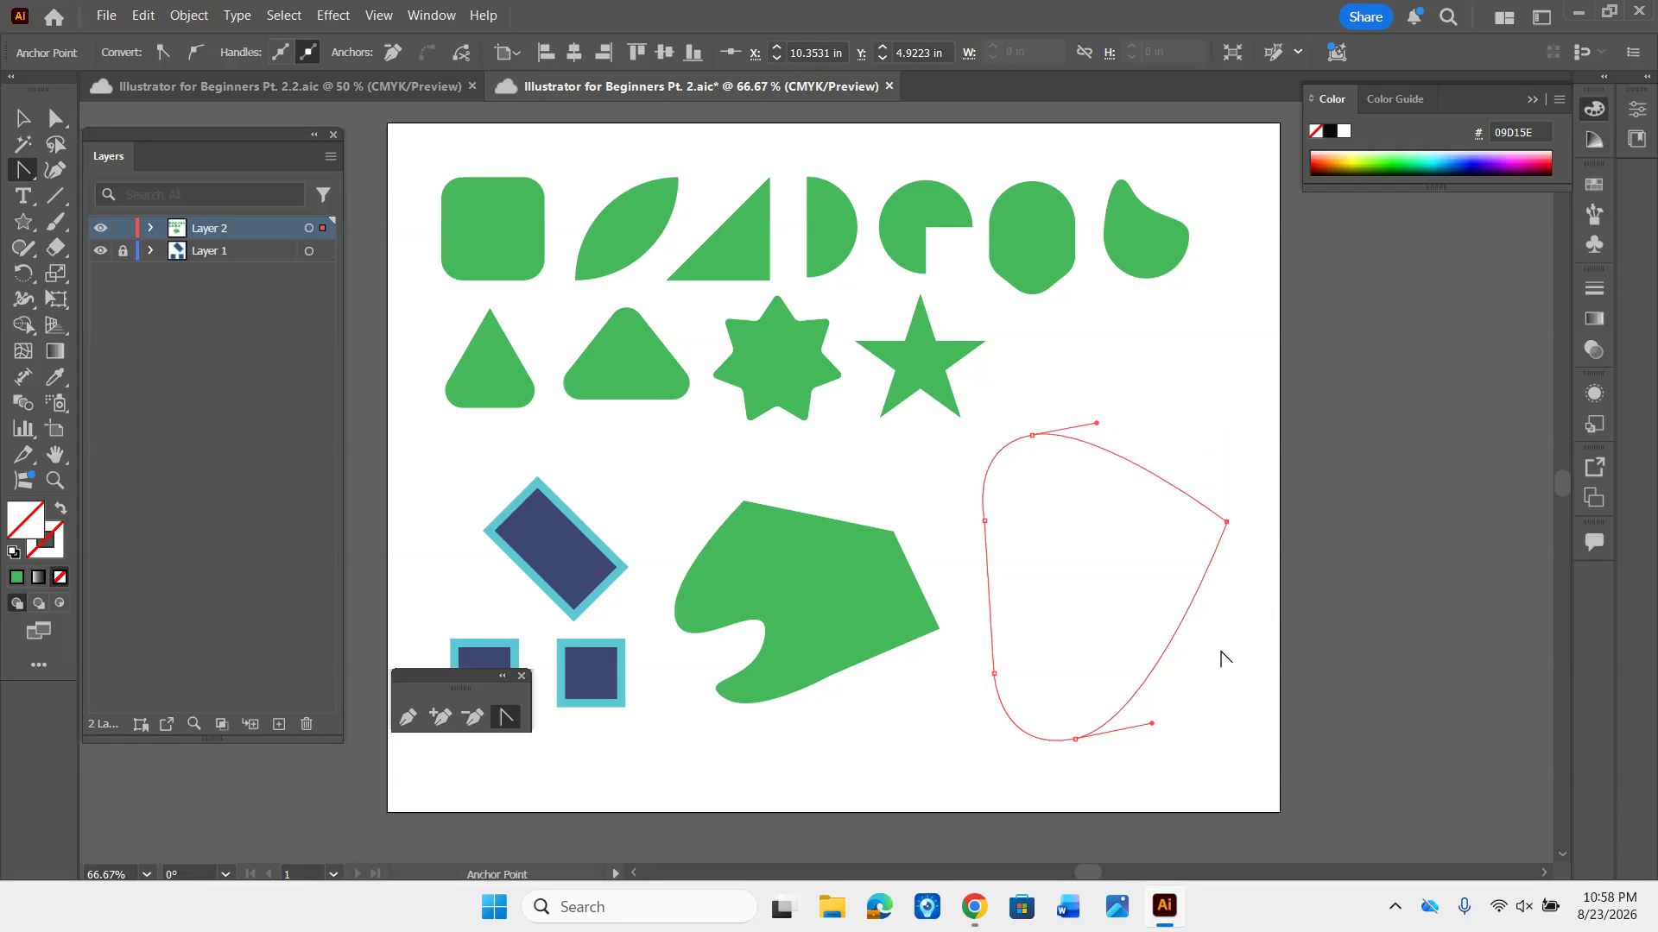
{"action": "left_click_drag", "start_coordinate": [1227, 522], "coordinate": [1233, 610]}
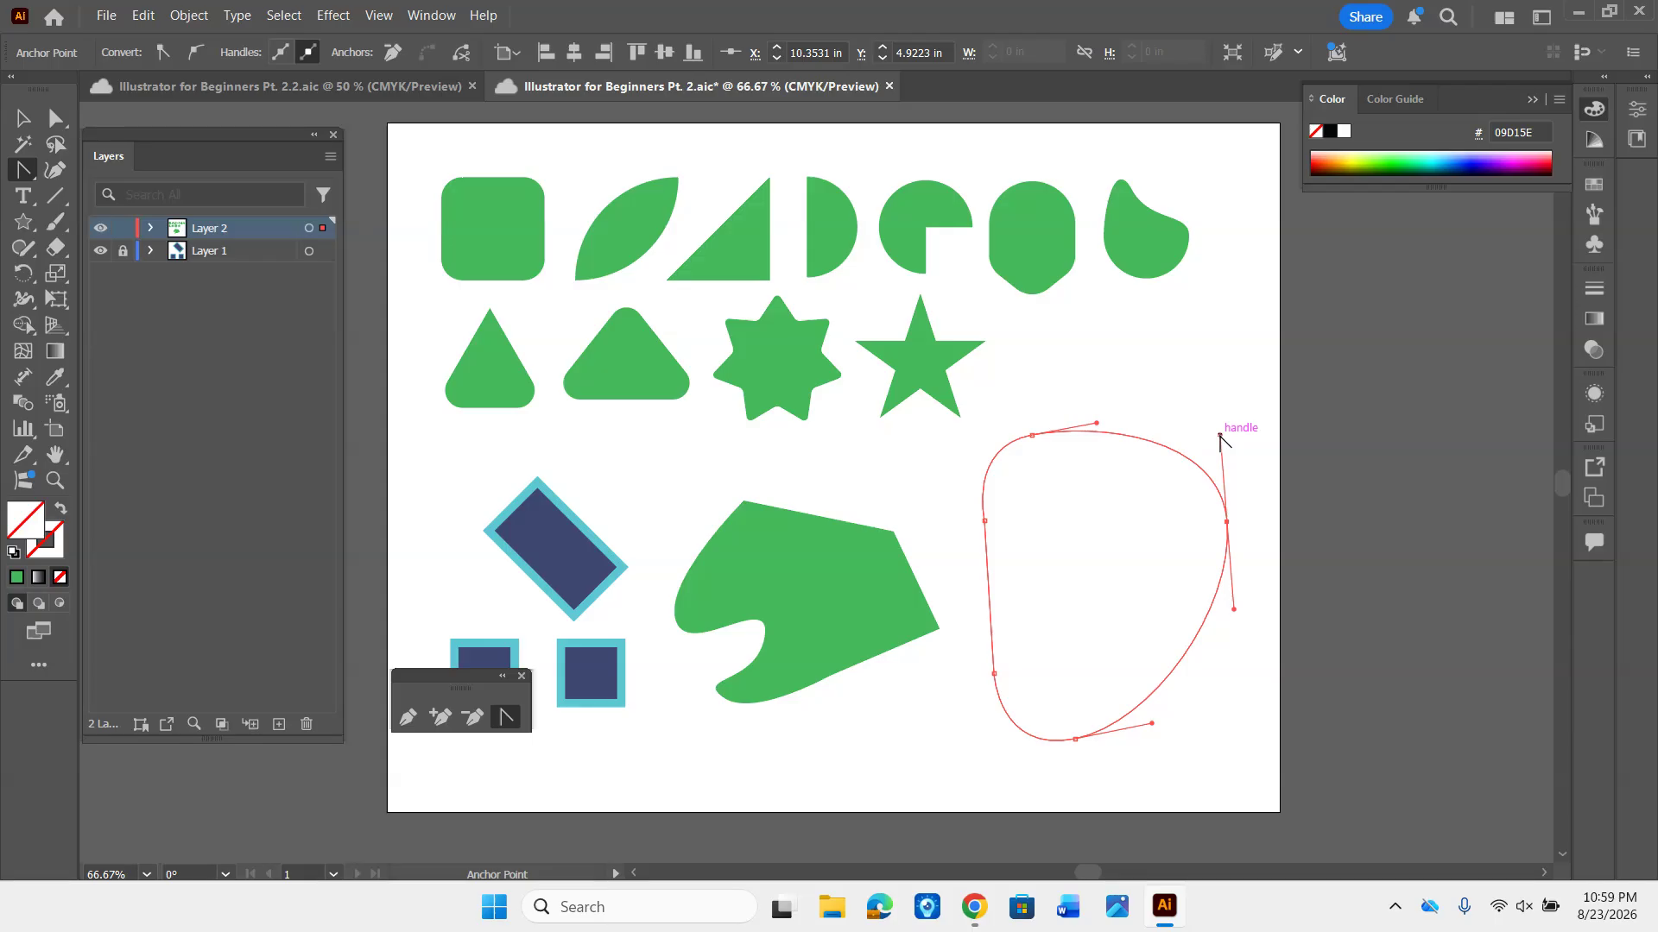
- Reshape the outline with the Anchor Point tool by pulling single handles from its right, top, bottom and left anchors independently
{"action": "left_click_drag", "start_coordinate": [1219, 433], "coordinate": [1146, 540]}
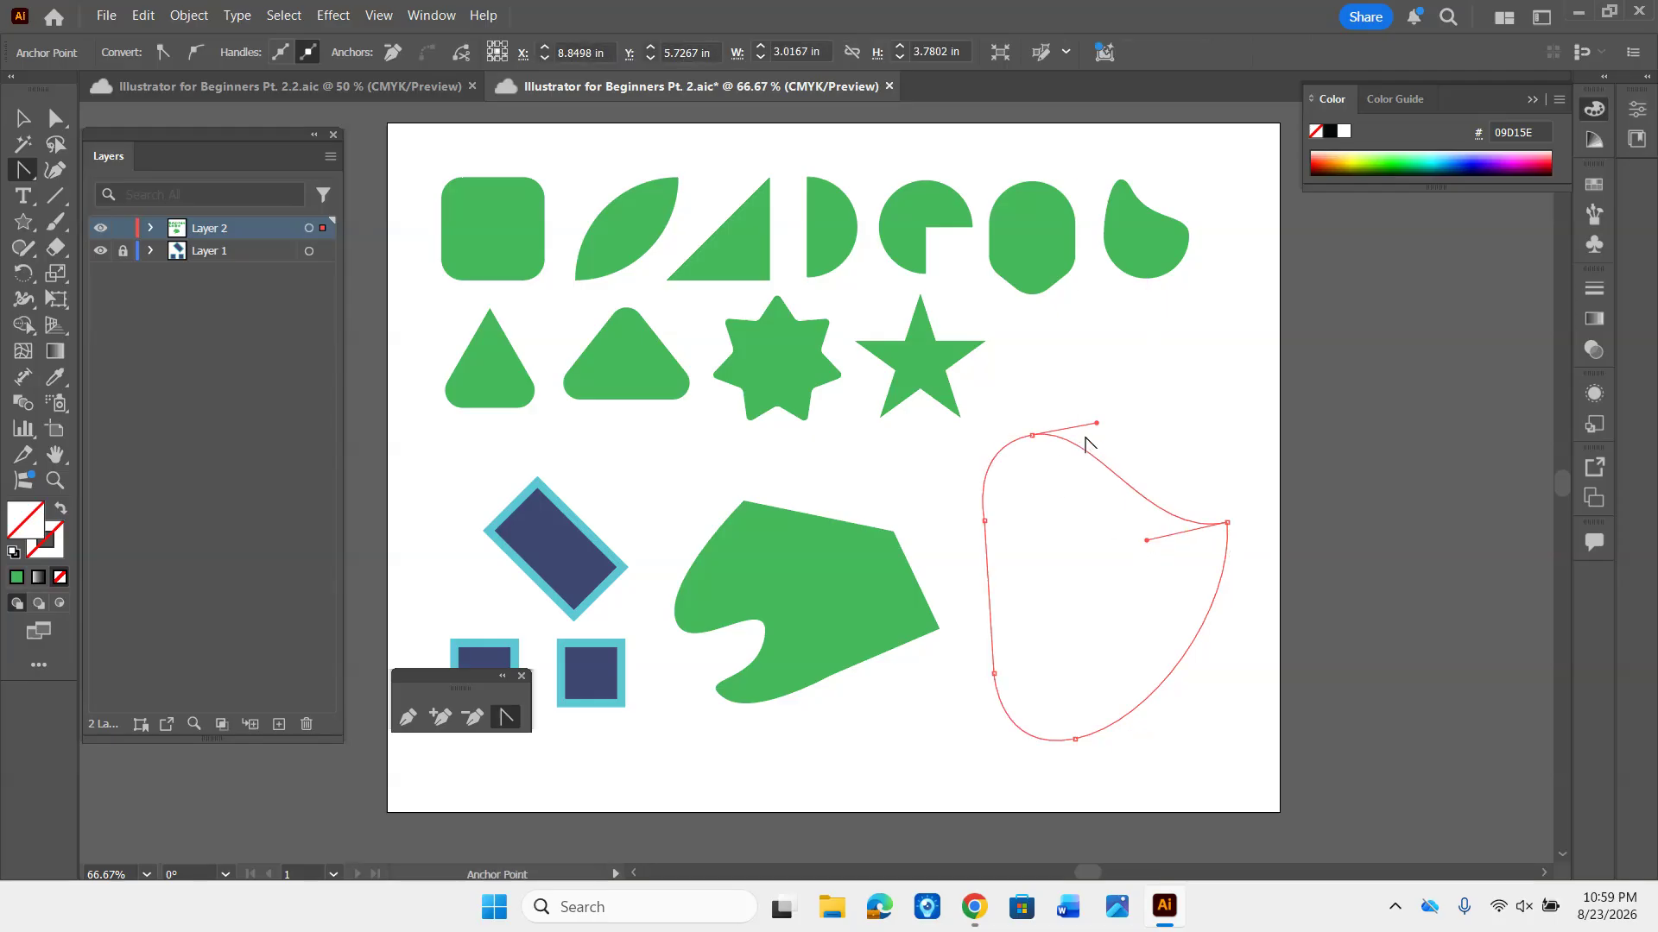
{"action": "left_click_drag", "start_coordinate": [1097, 423], "coordinate": [1085, 322]}
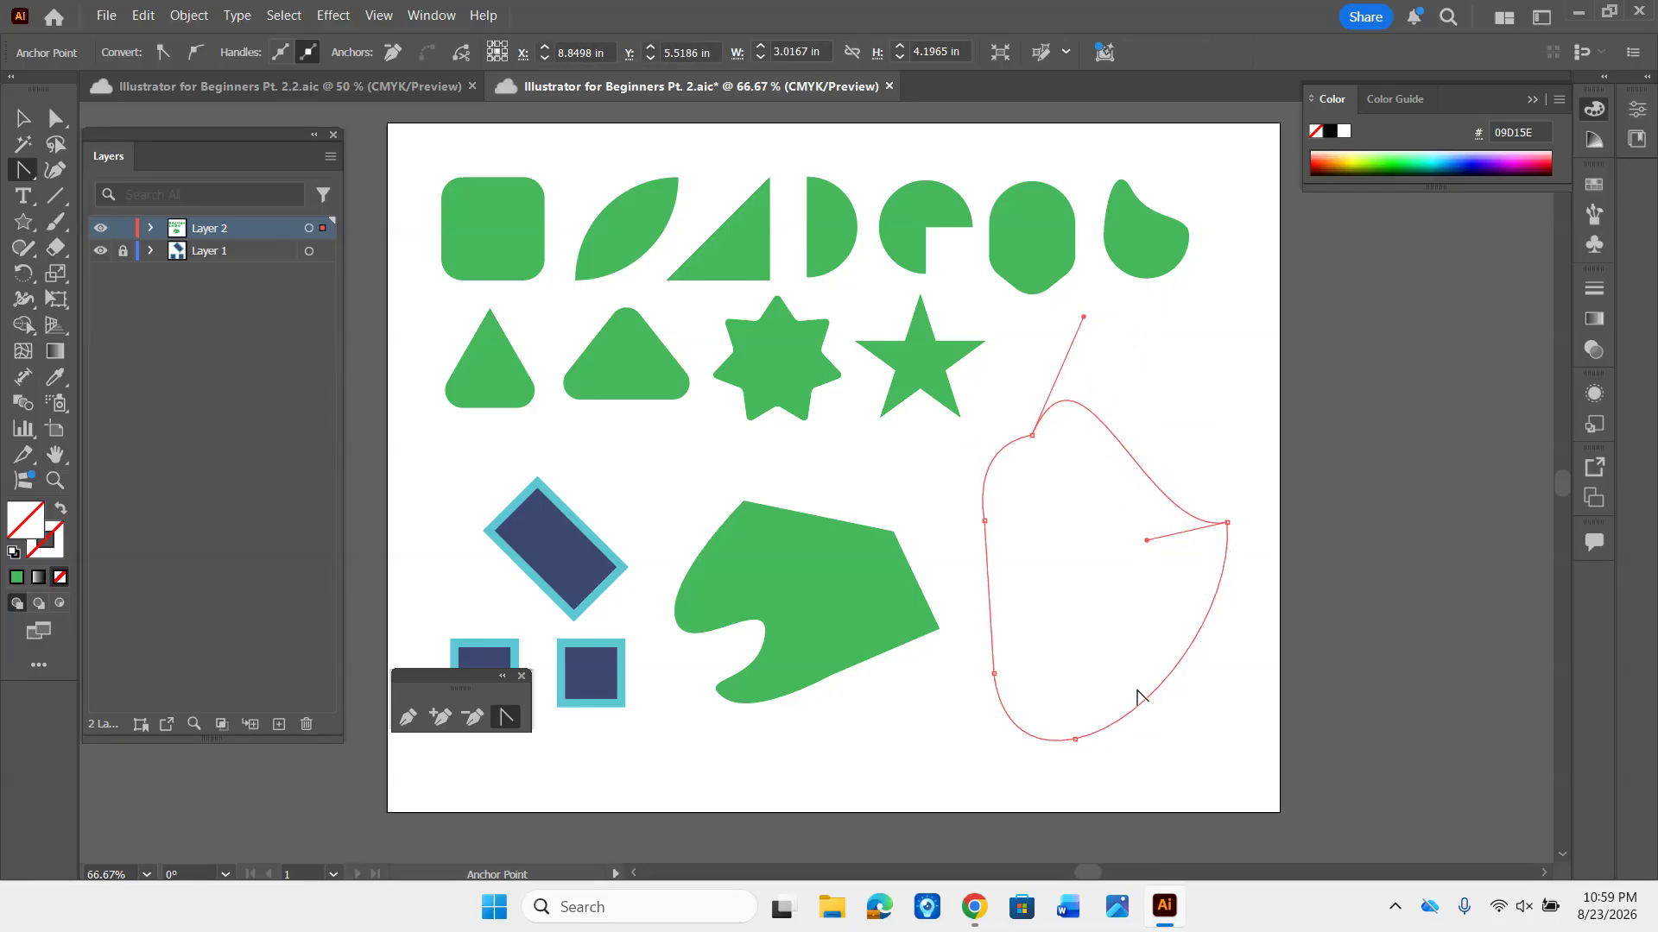
{"action": "left_click_drag", "start_coordinate": [1075, 740], "coordinate": [1106, 608]}
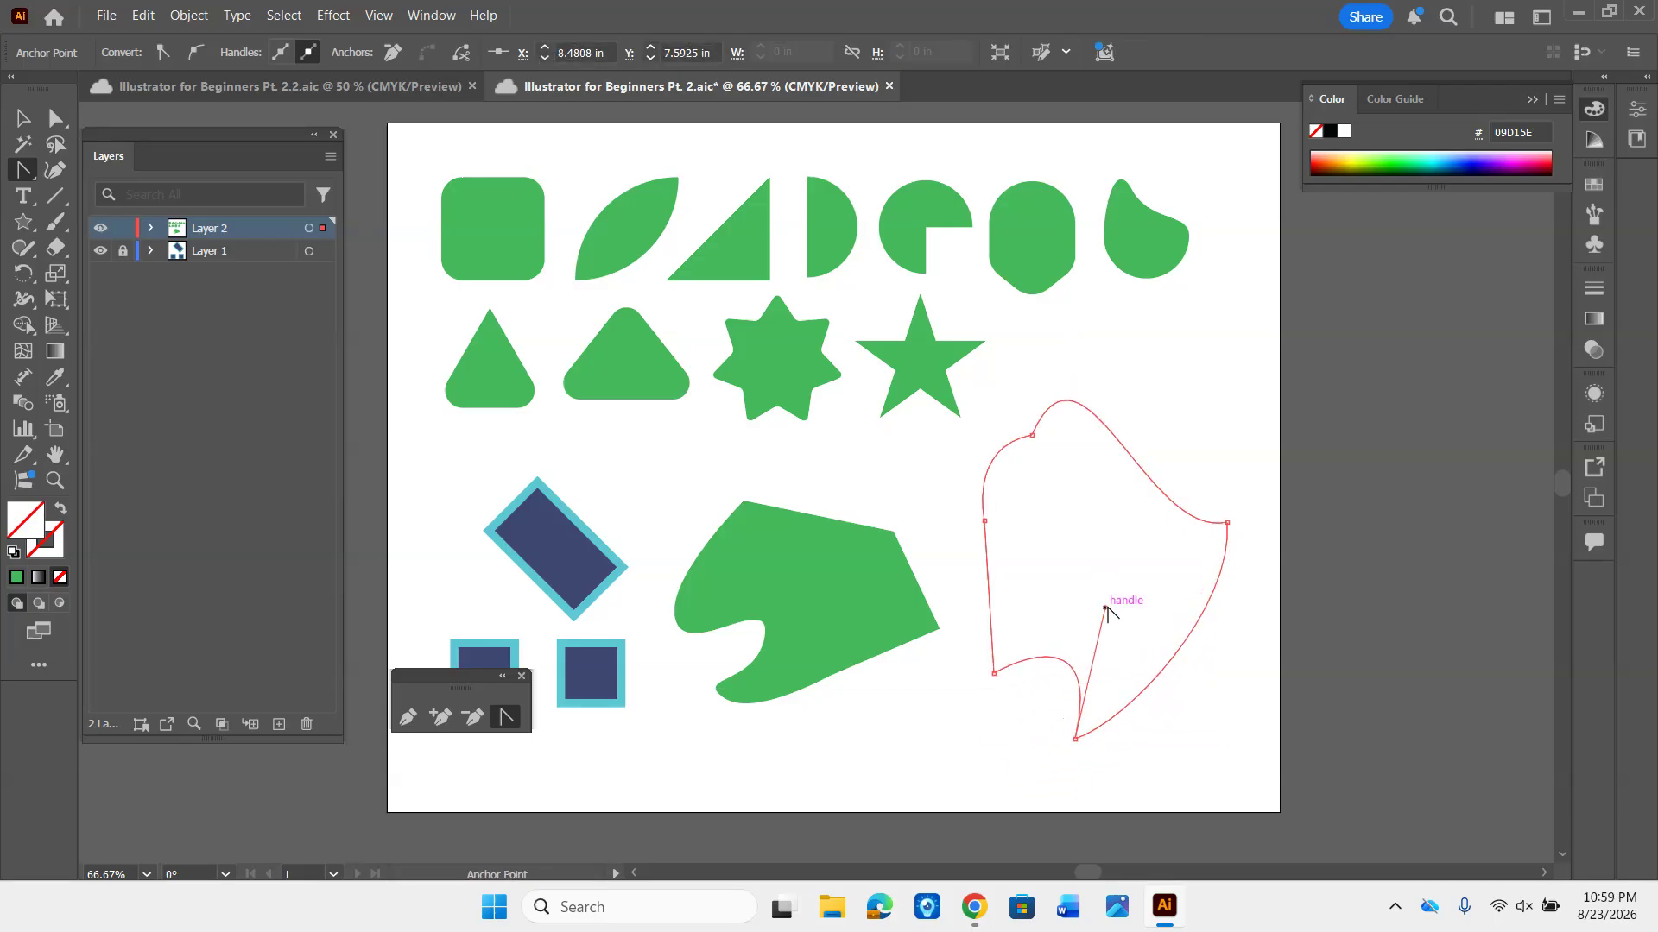
{"action": "left_click_drag", "start_coordinate": [985, 521], "coordinate": [921, 565]}
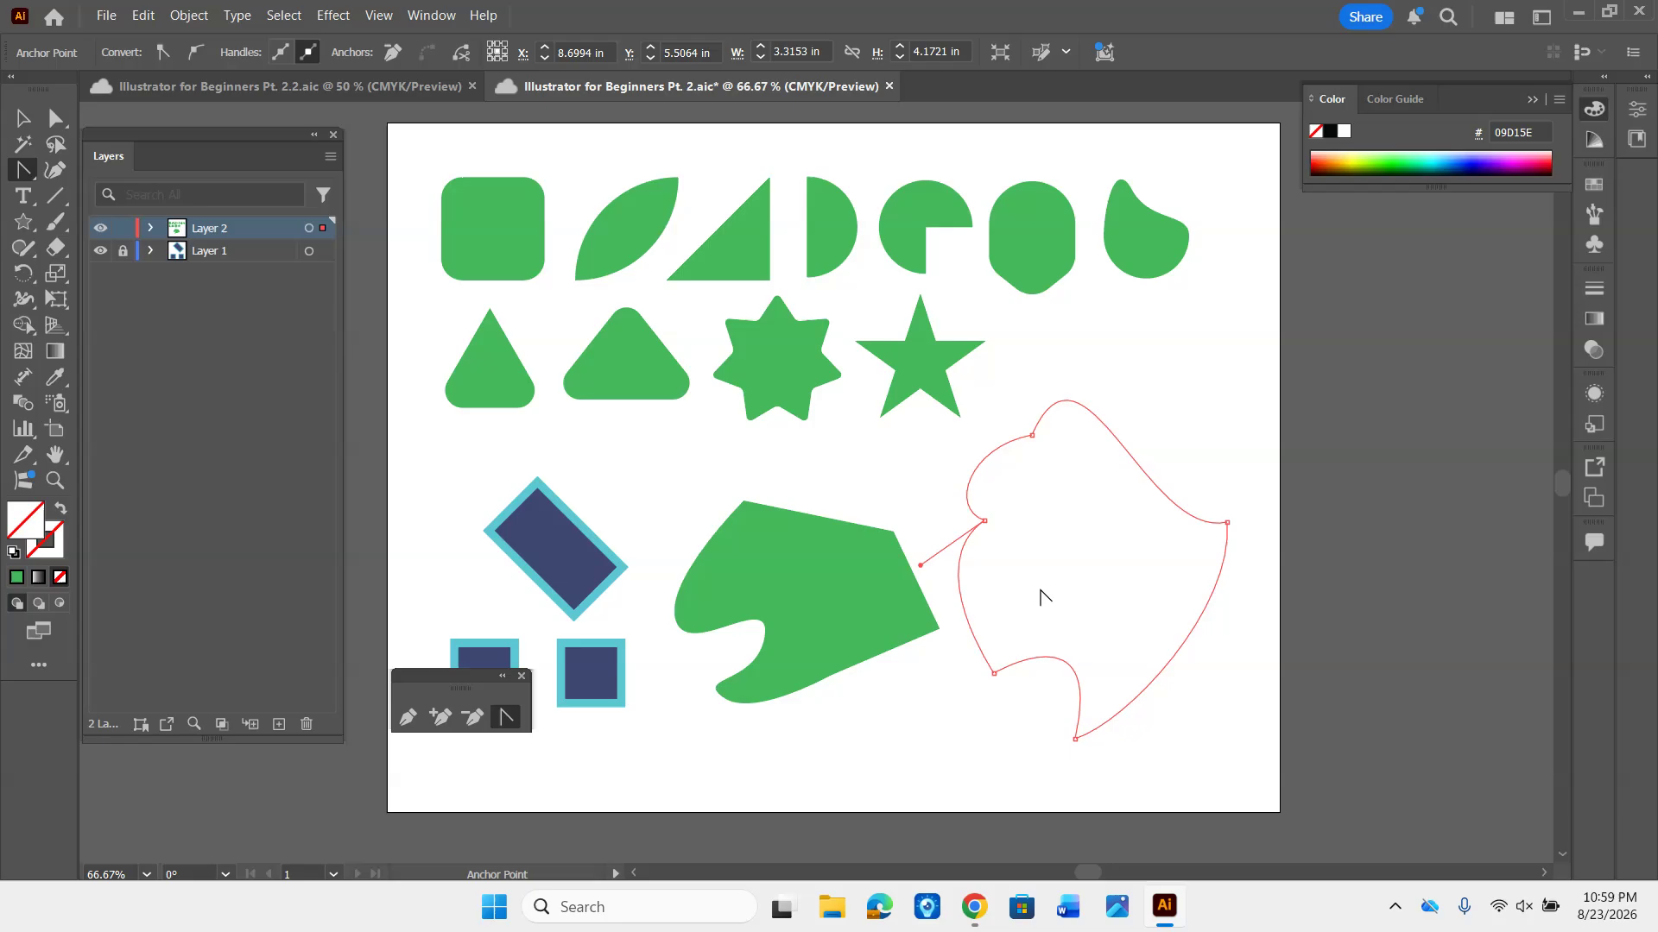
- Move the outline's left notch anchor inward with the Direct Selection tool, and deselect the path
{"action": "key", "text": "a"}
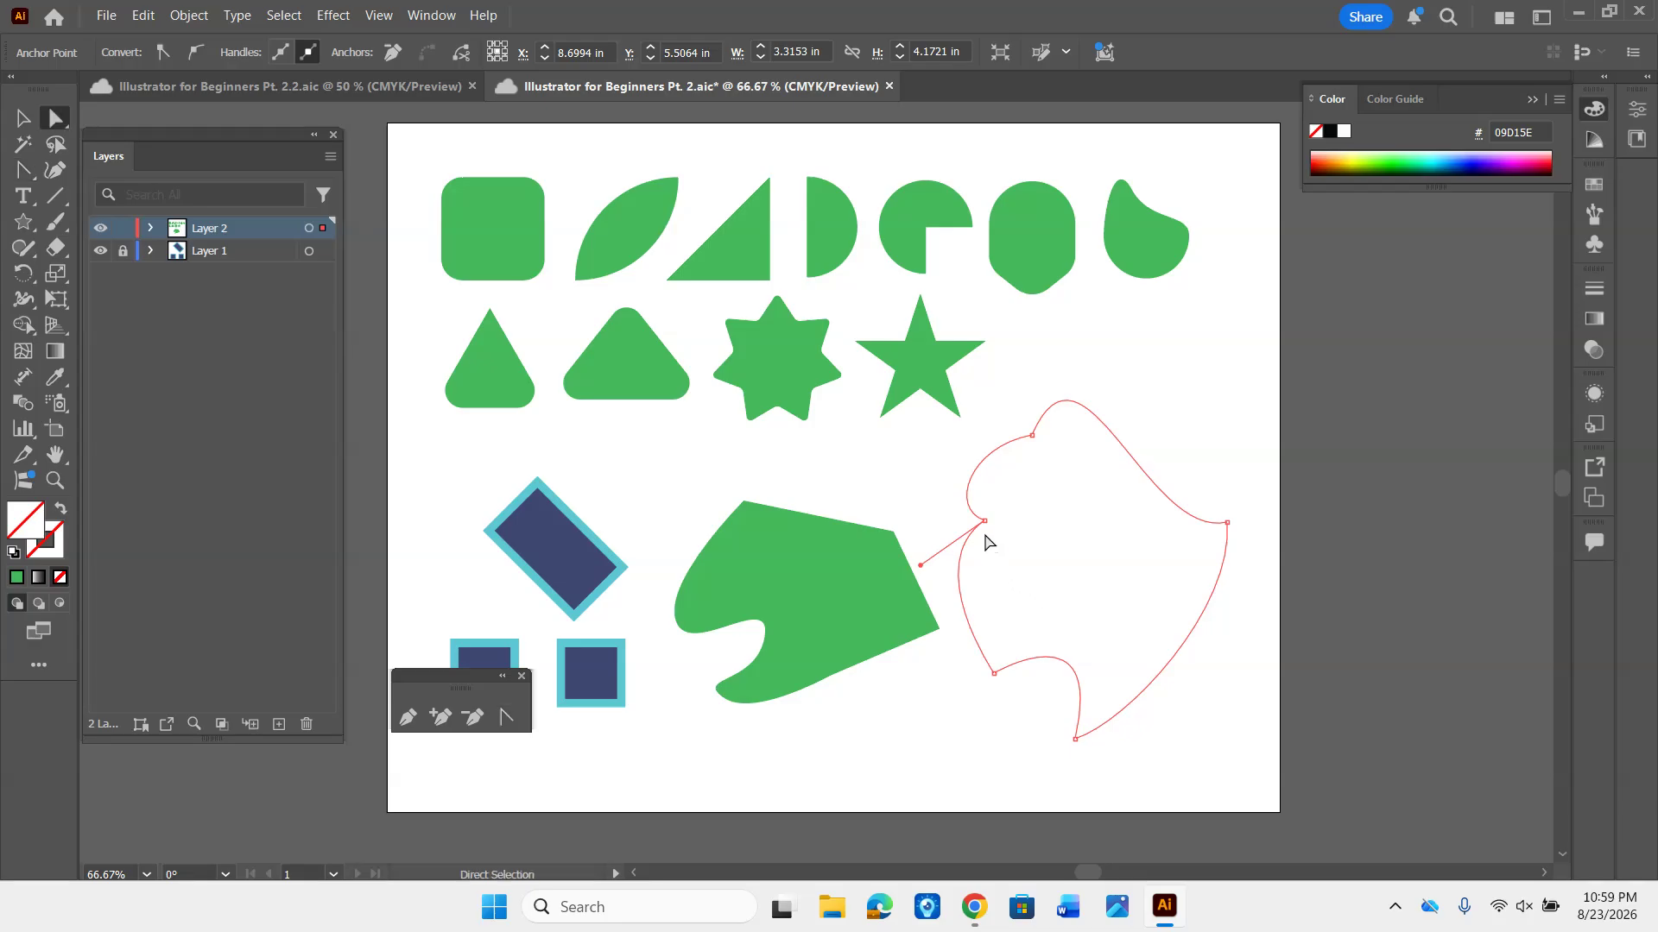
{"action": "left_click_drag", "start_coordinate": [984, 522], "coordinate": [1036, 548]}
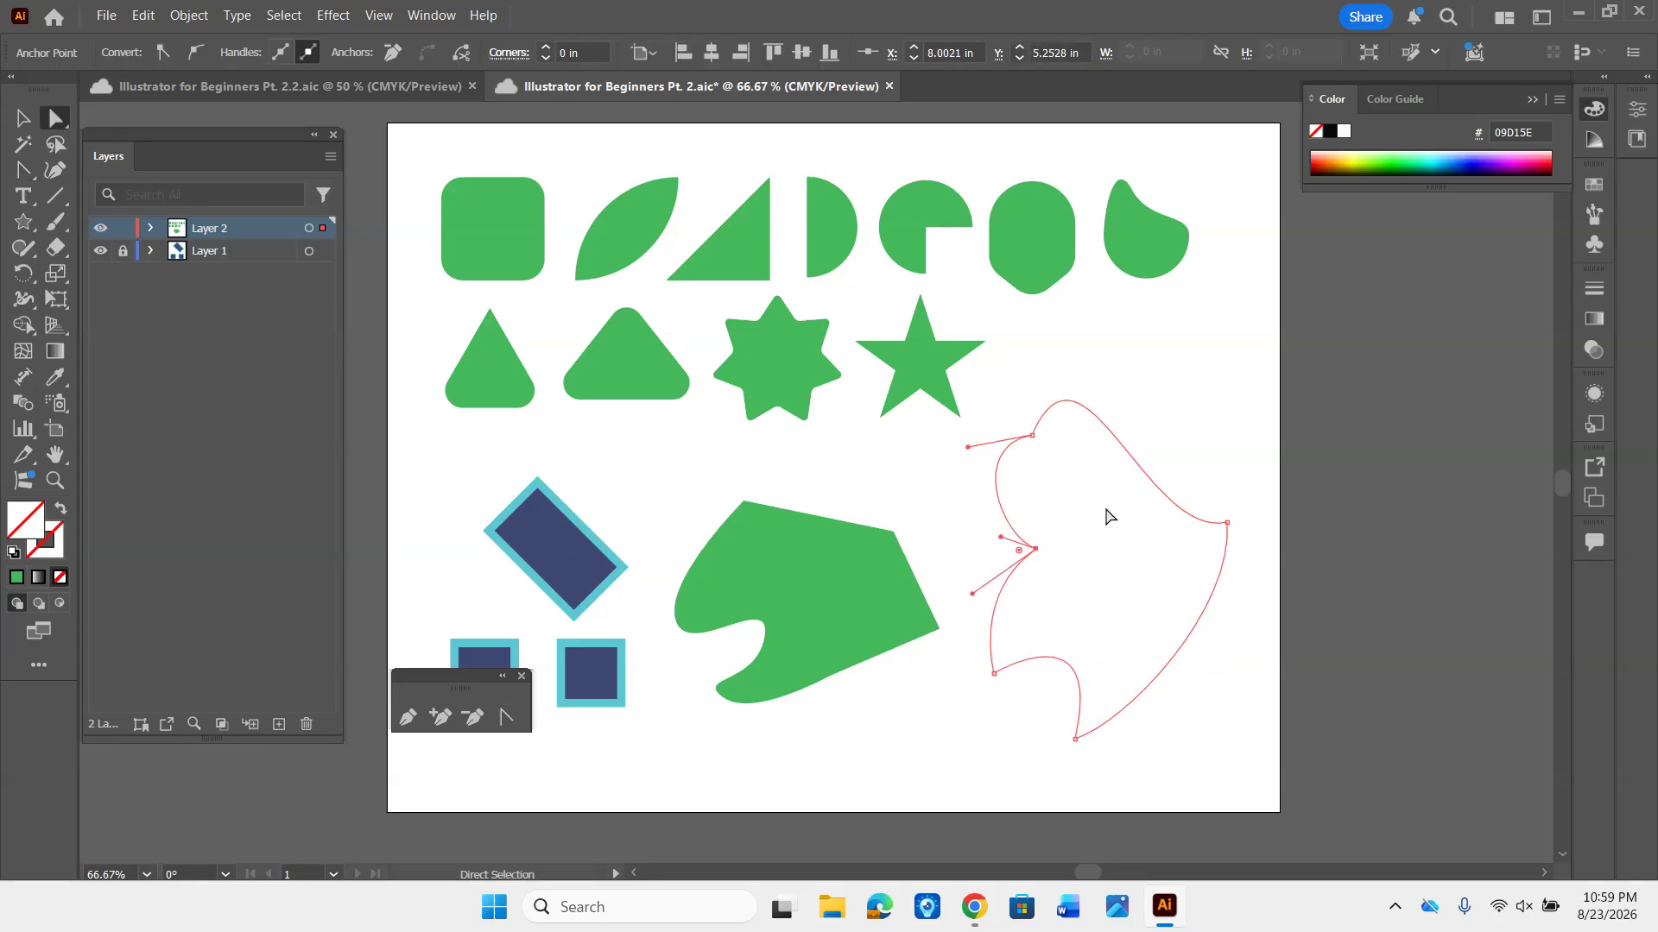
{"action": "left_click", "coordinate": [1116, 519]}
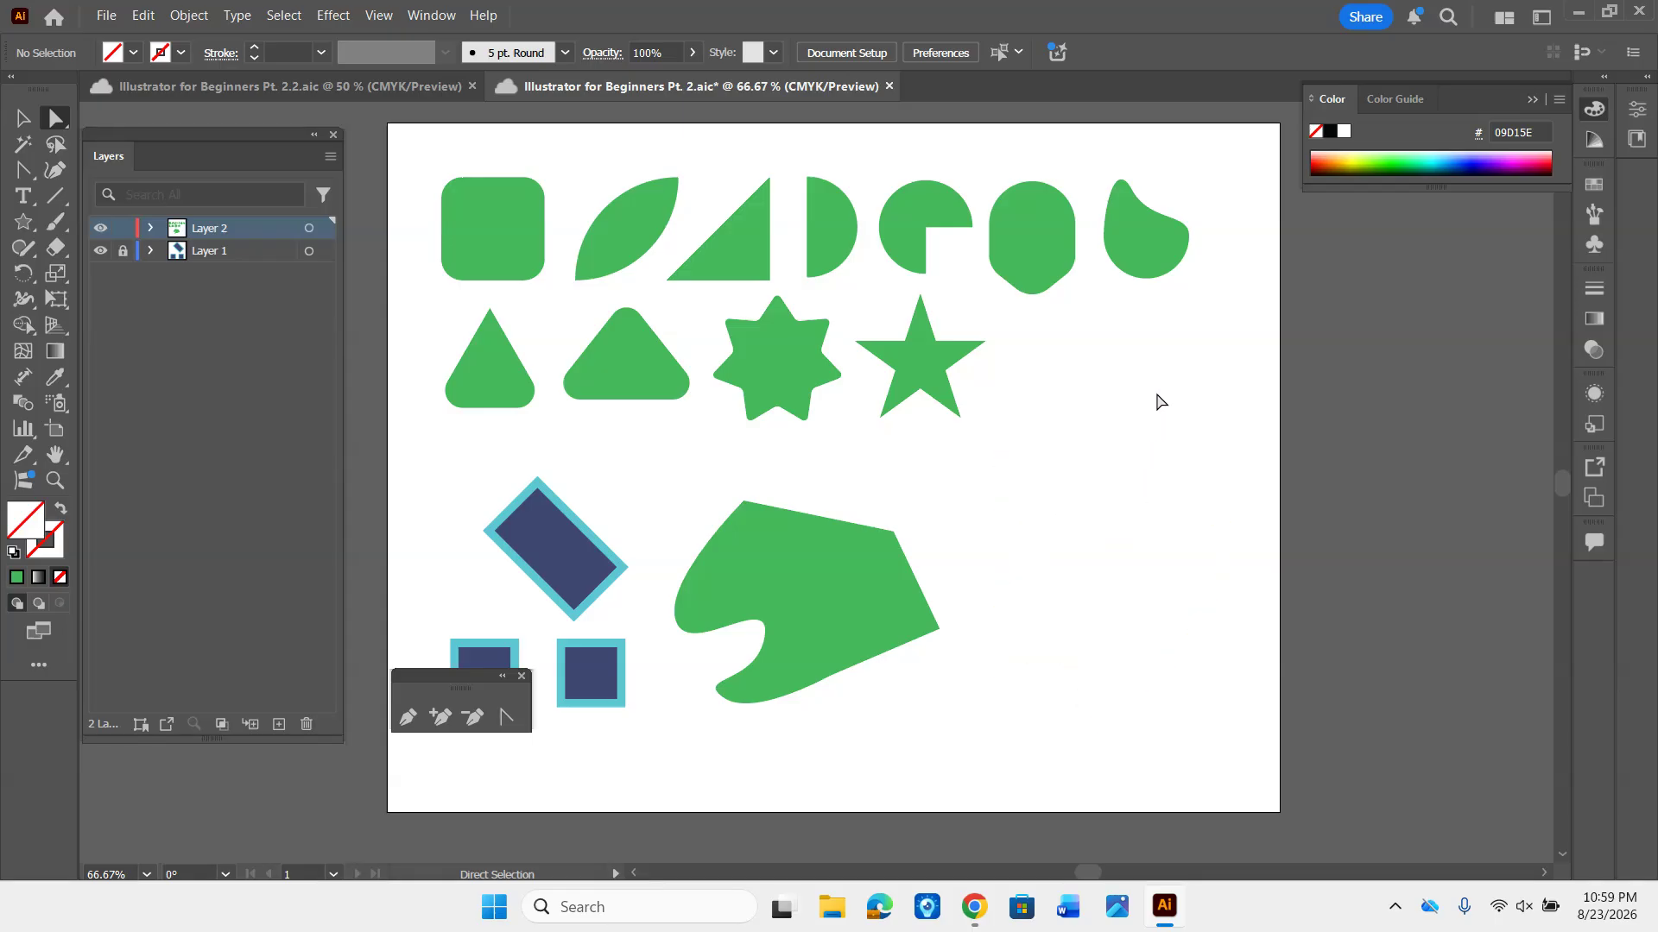
- Round the outline's left notch corner to about 0.47 in and its upper-left corner to about 0.73 in using the corner widgets
{"action": "left_click_drag", "start_coordinate": [1046, 361], "coordinate": [1176, 565]}
{"action": "left_click_drag", "start_coordinate": [1229, 438], "coordinate": [1086, 528]}
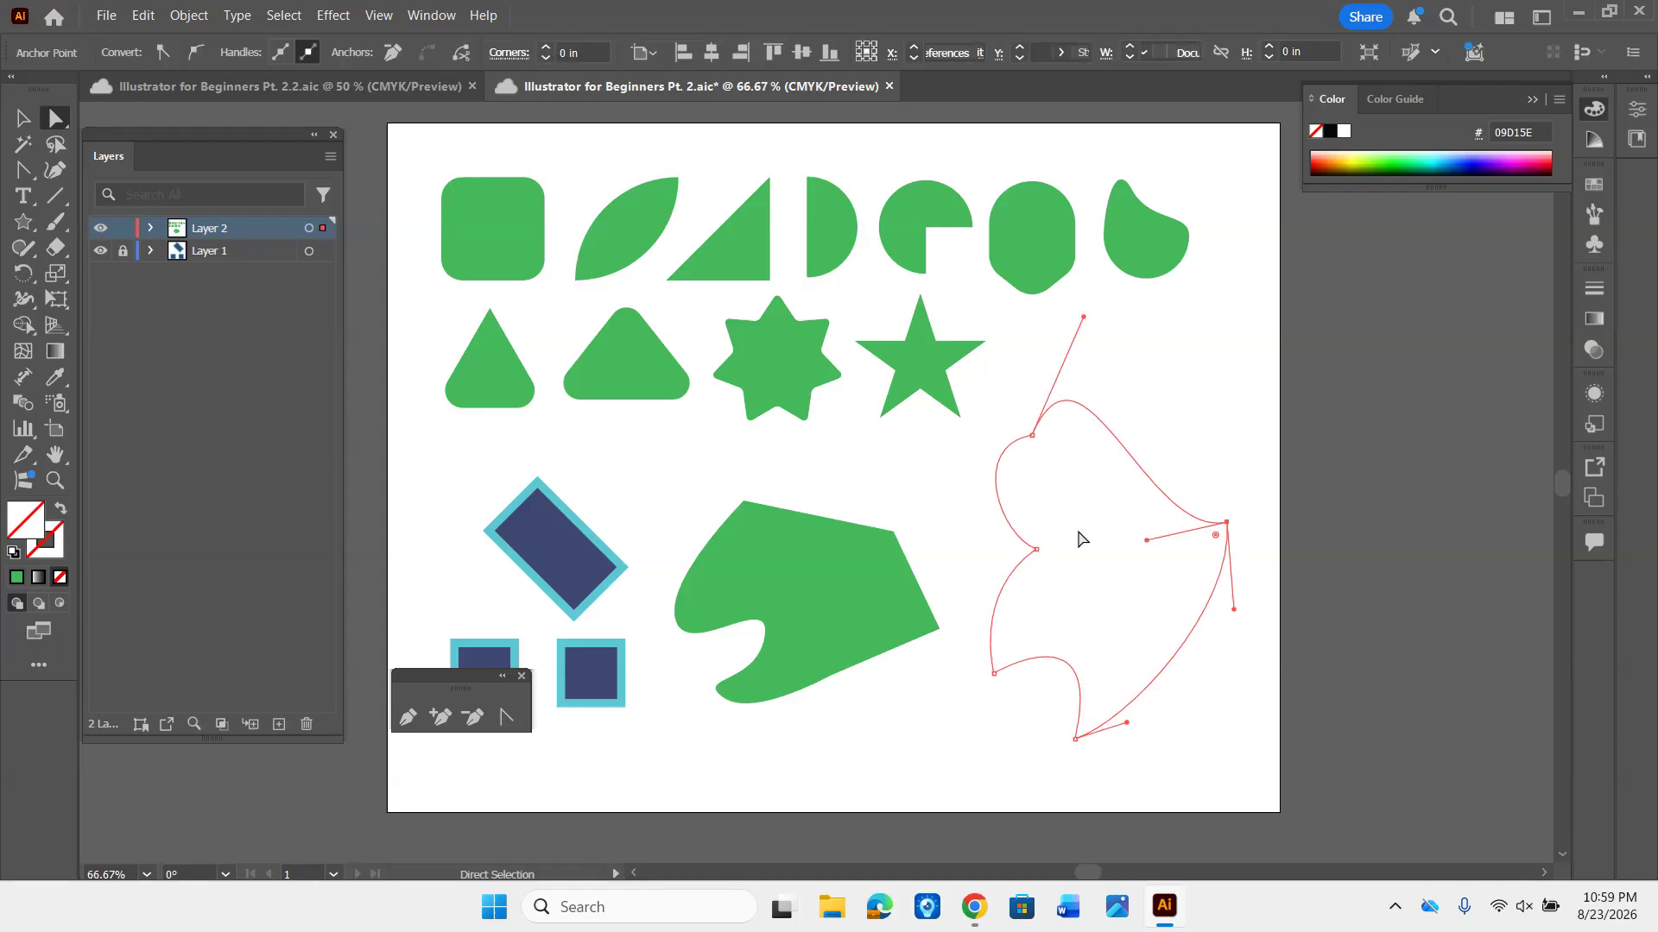
{"action": "left_click", "coordinate": [1222, 452]}
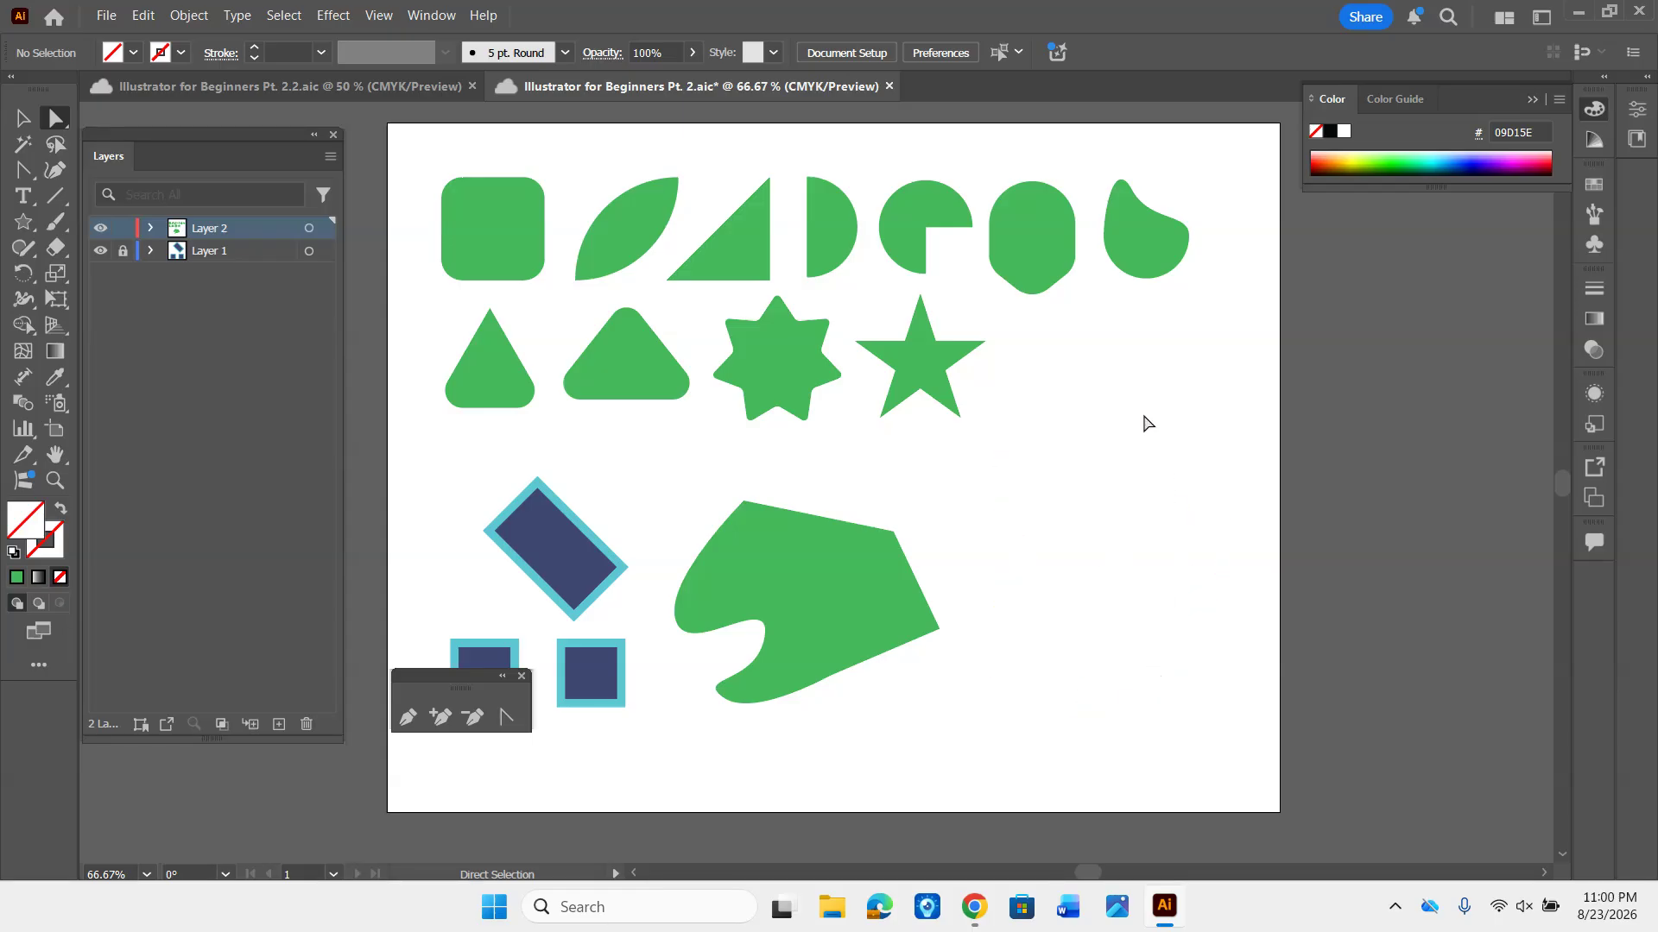
{"action": "left_click_drag", "start_coordinate": [1145, 415], "coordinate": [1061, 674]}
{"action": "left_click_drag", "start_coordinate": [1036, 702], "coordinate": [1036, 702]}
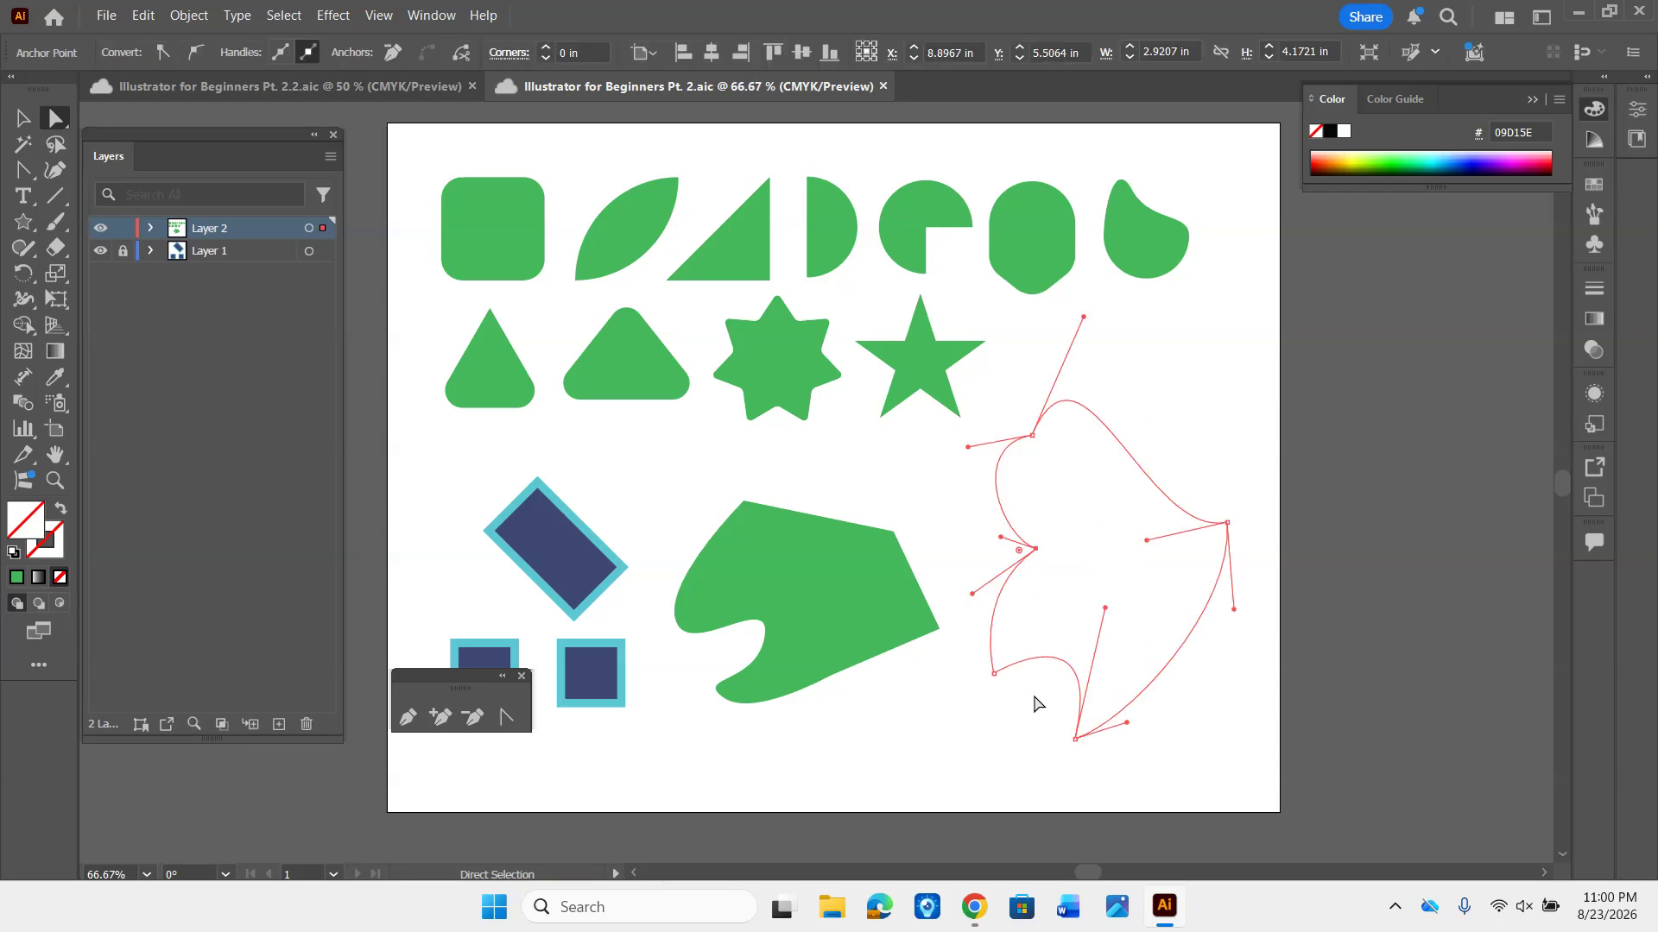
{"action": "left_click", "coordinate": [1022, 553]}
{"action": "left_click_drag", "start_coordinate": [1019, 552], "coordinate": [983, 564]}
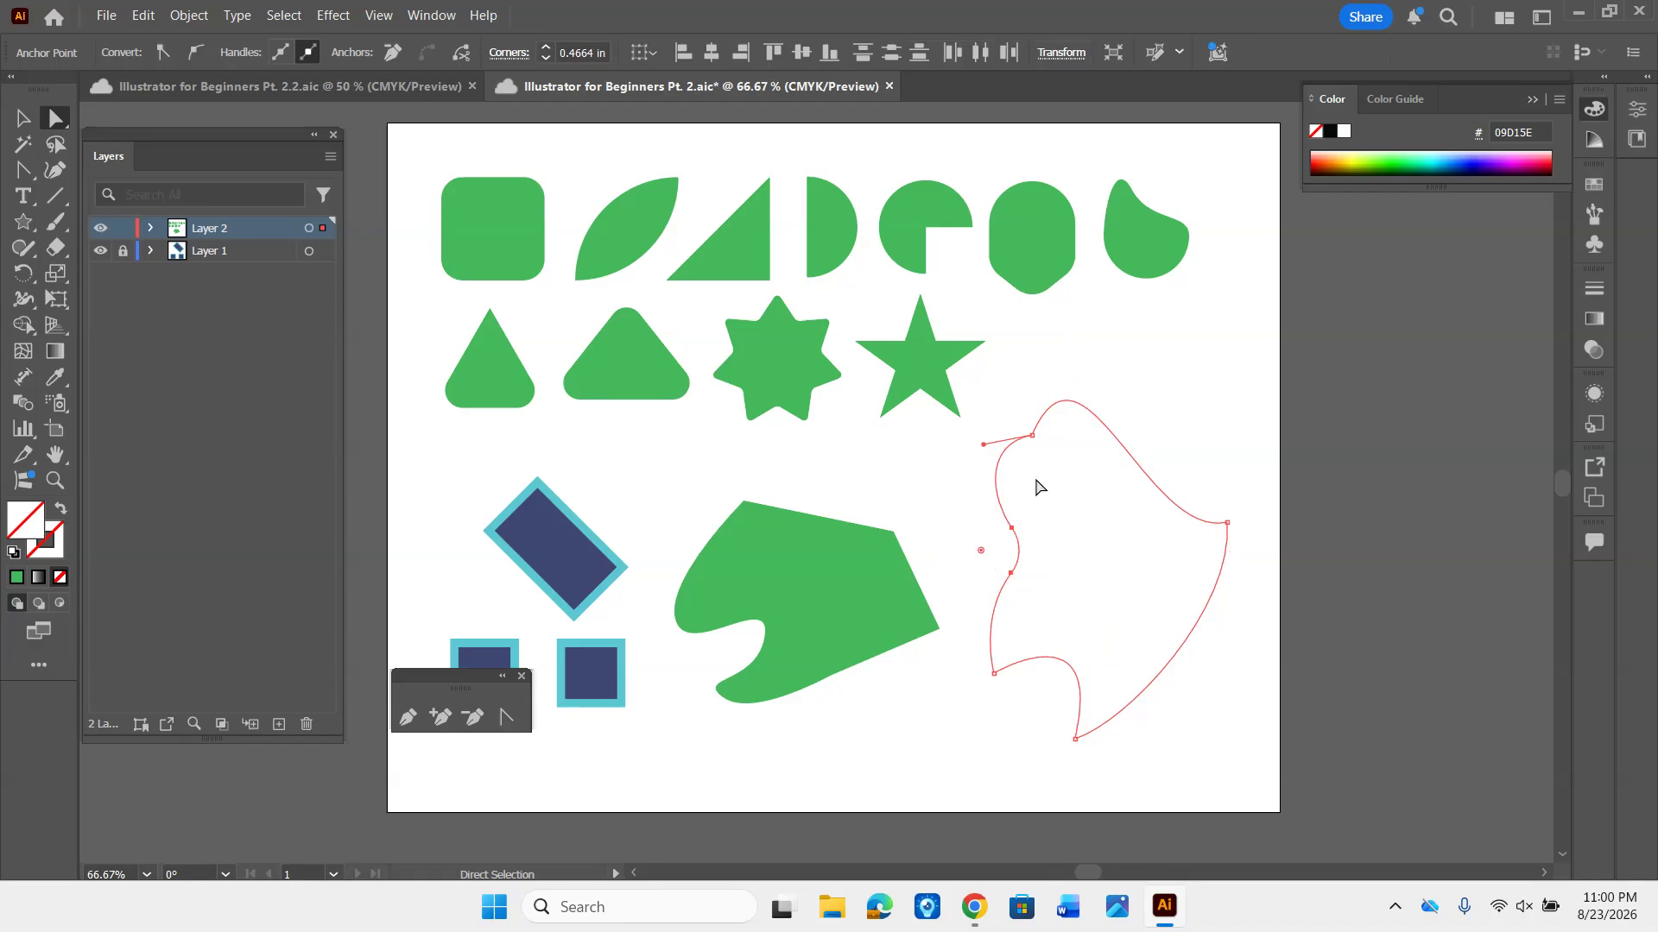
{"action": "left_click", "coordinate": [1033, 437]}
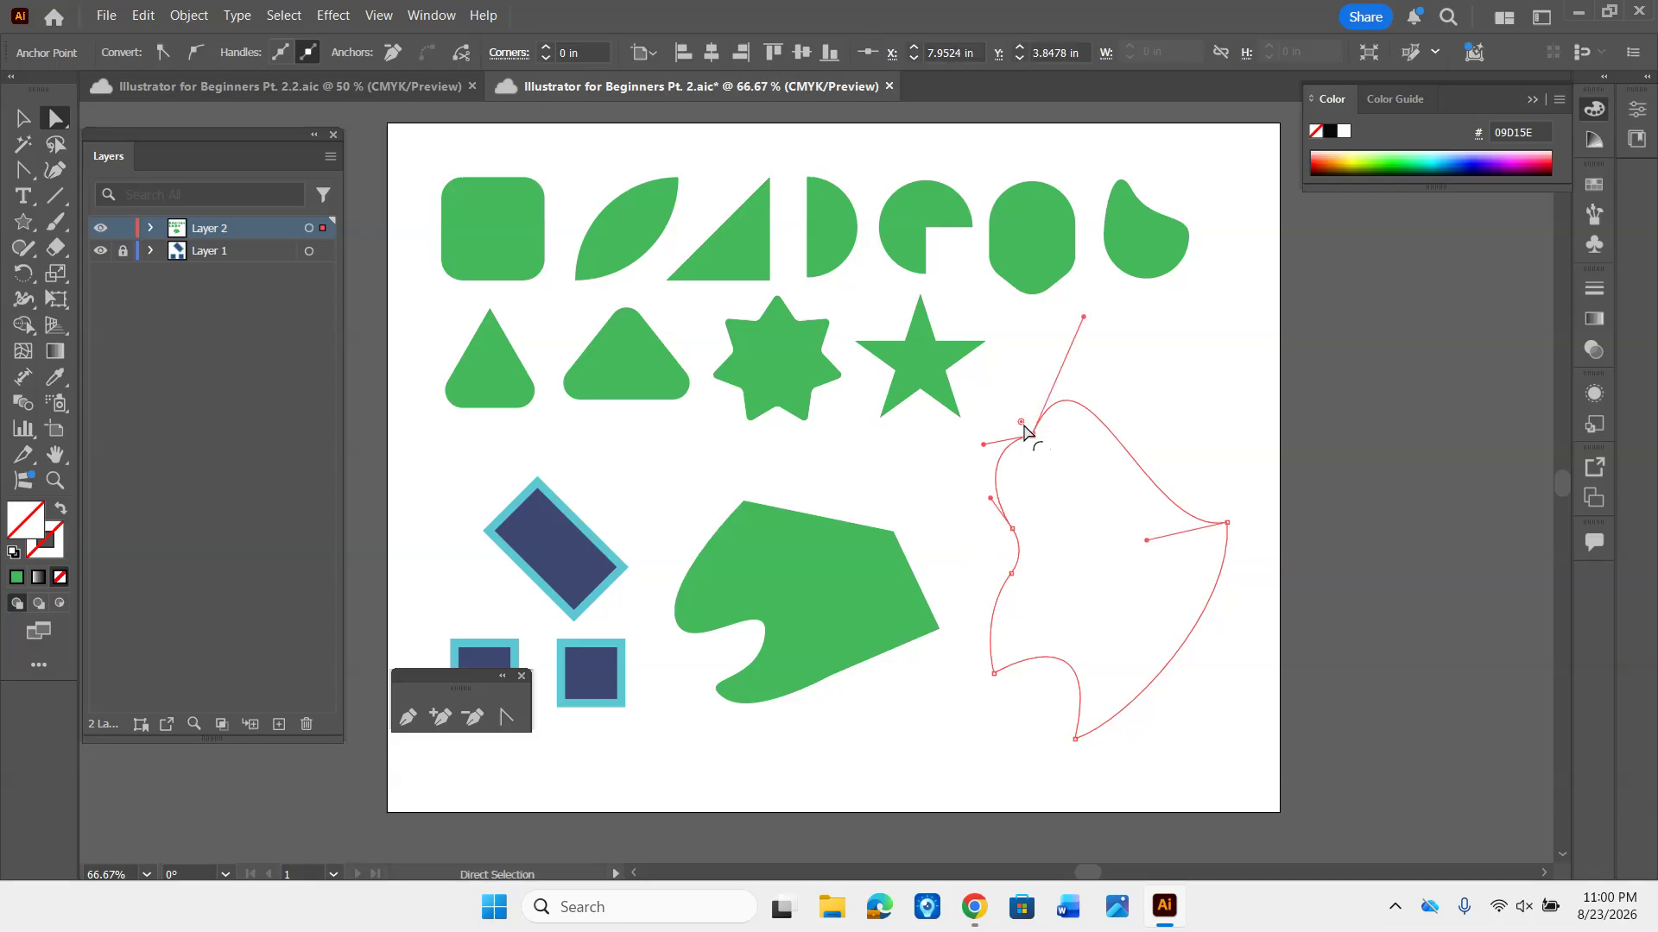
{"action": "left_click_drag", "start_coordinate": [1021, 422], "coordinate": [1006, 385]}
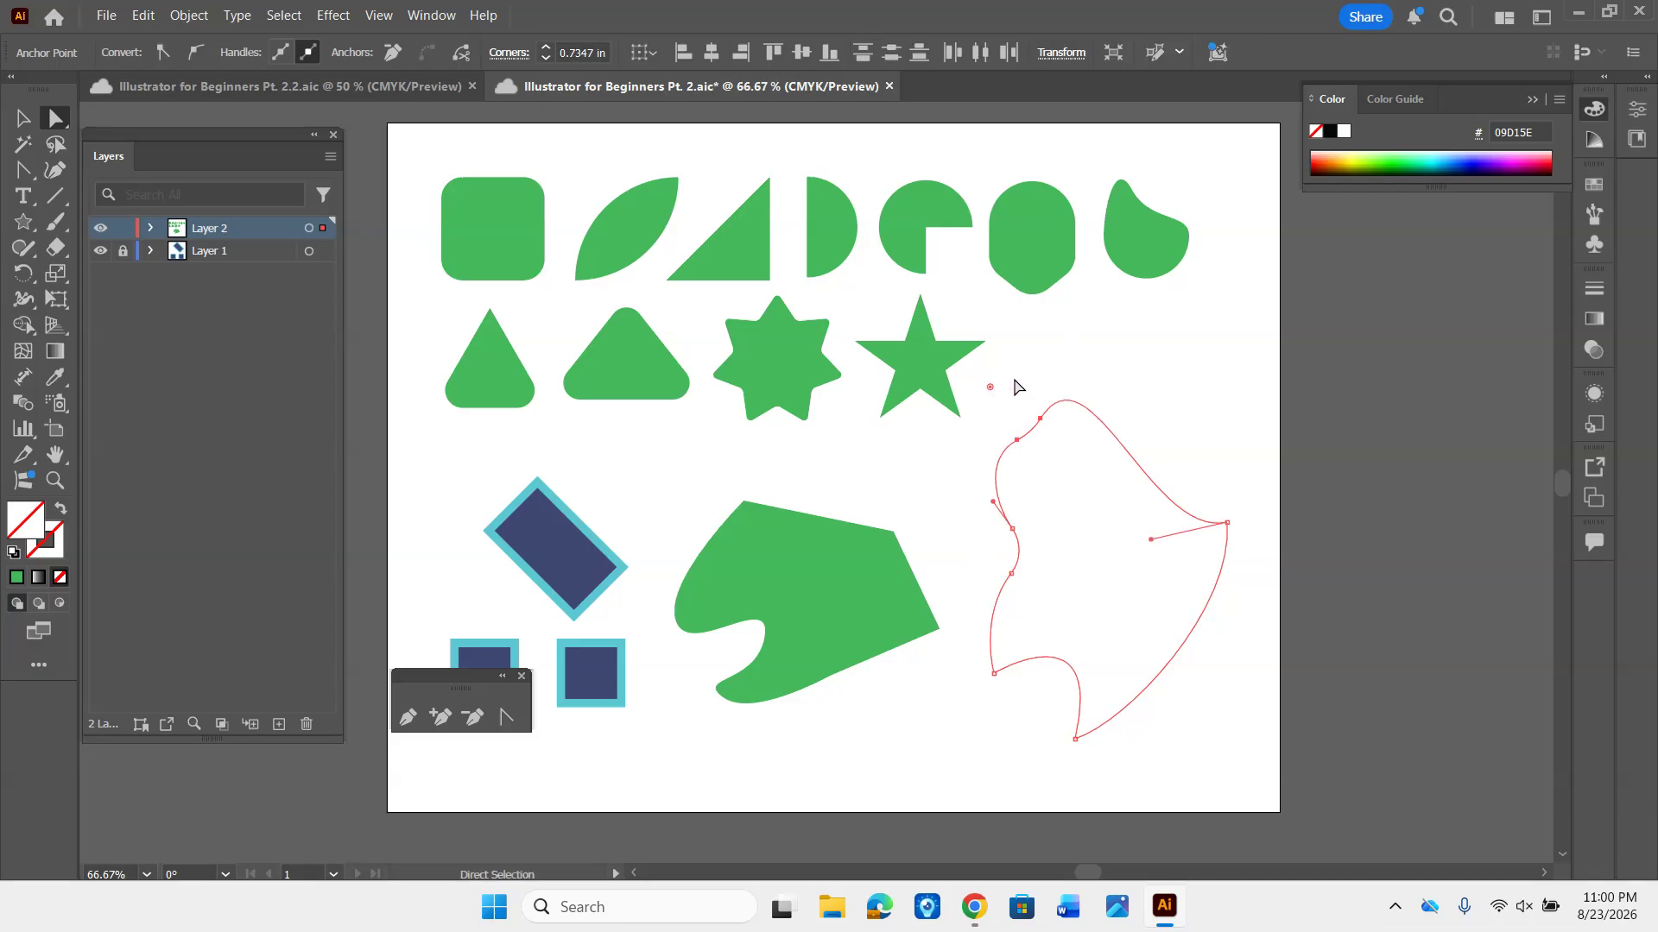
{"action": "left_click", "coordinate": [1188, 406]}
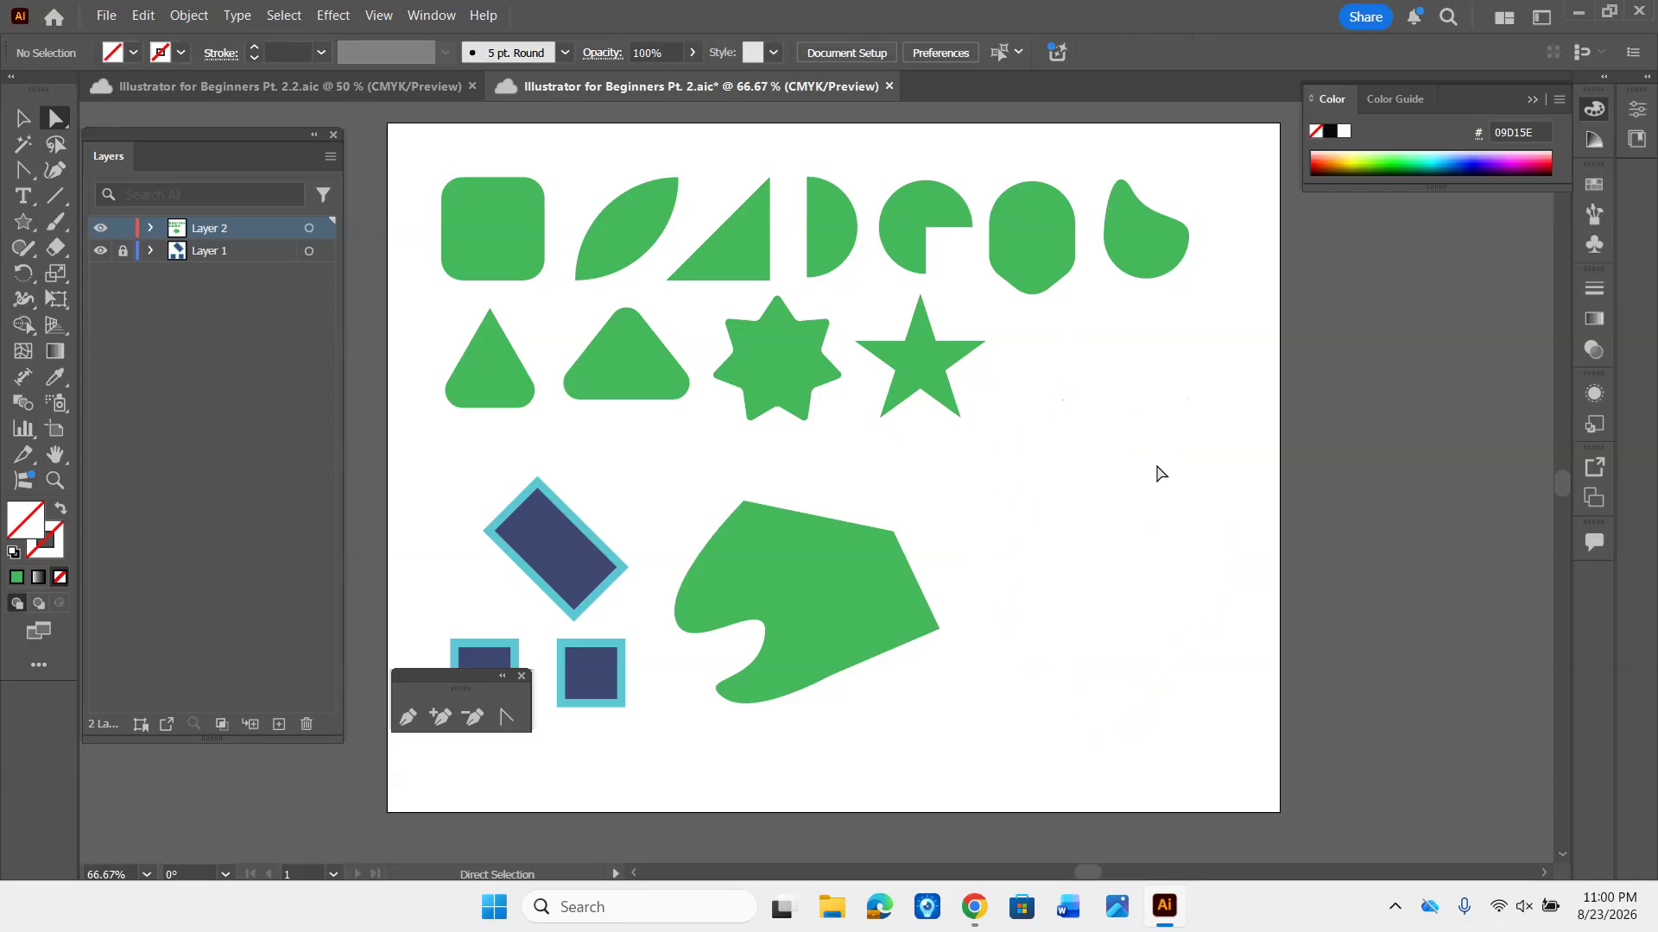
- Fill the unfilled outline with the last-used green and give it a bright lime stroke with colour 80F406
{"action": "left_click", "coordinate": [1117, 603]}
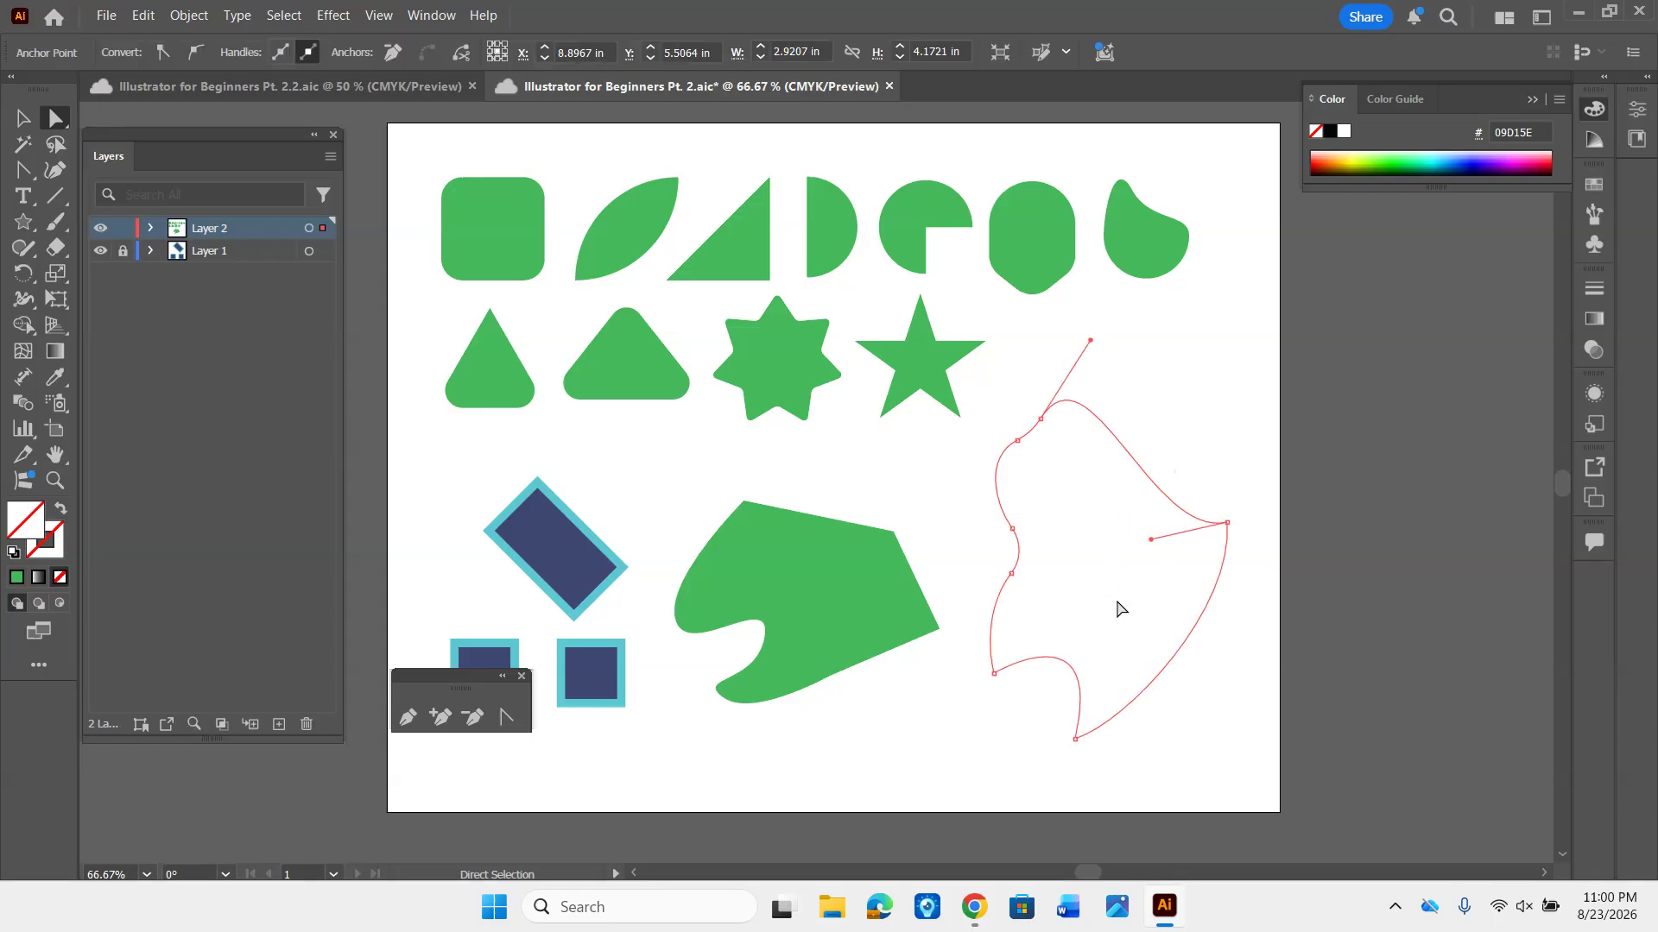
{"action": "left_click", "coordinate": [16, 576]}
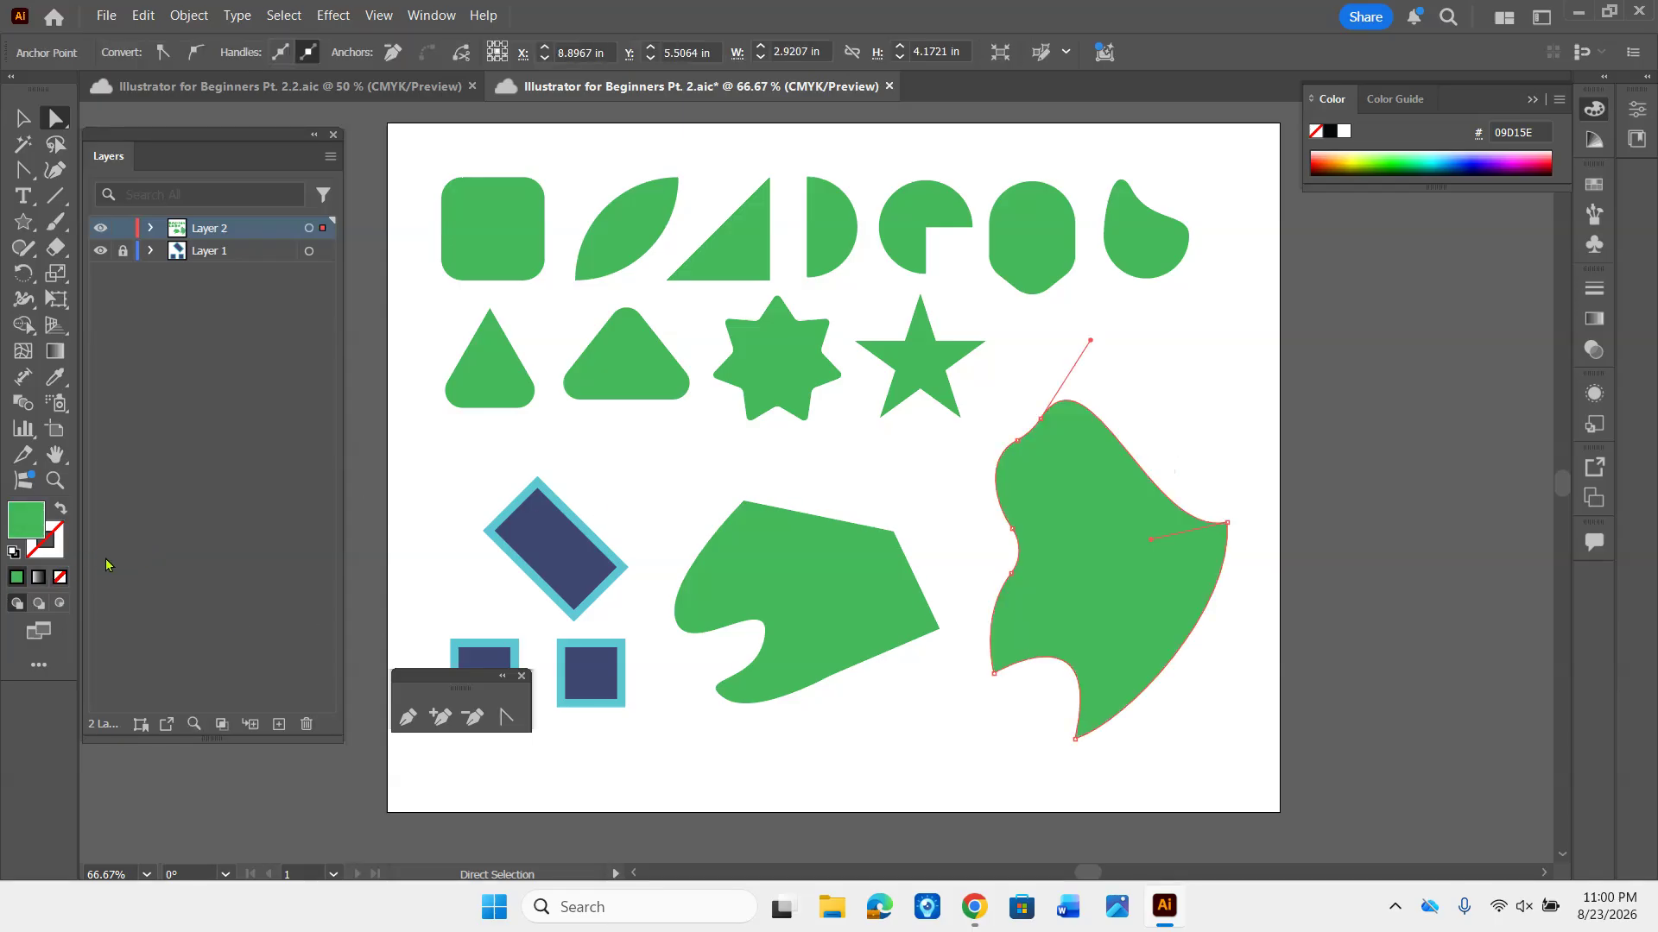
{"action": "left_click", "coordinate": [54, 555]}
{"action": "double_click", "coordinate": [55, 555]}
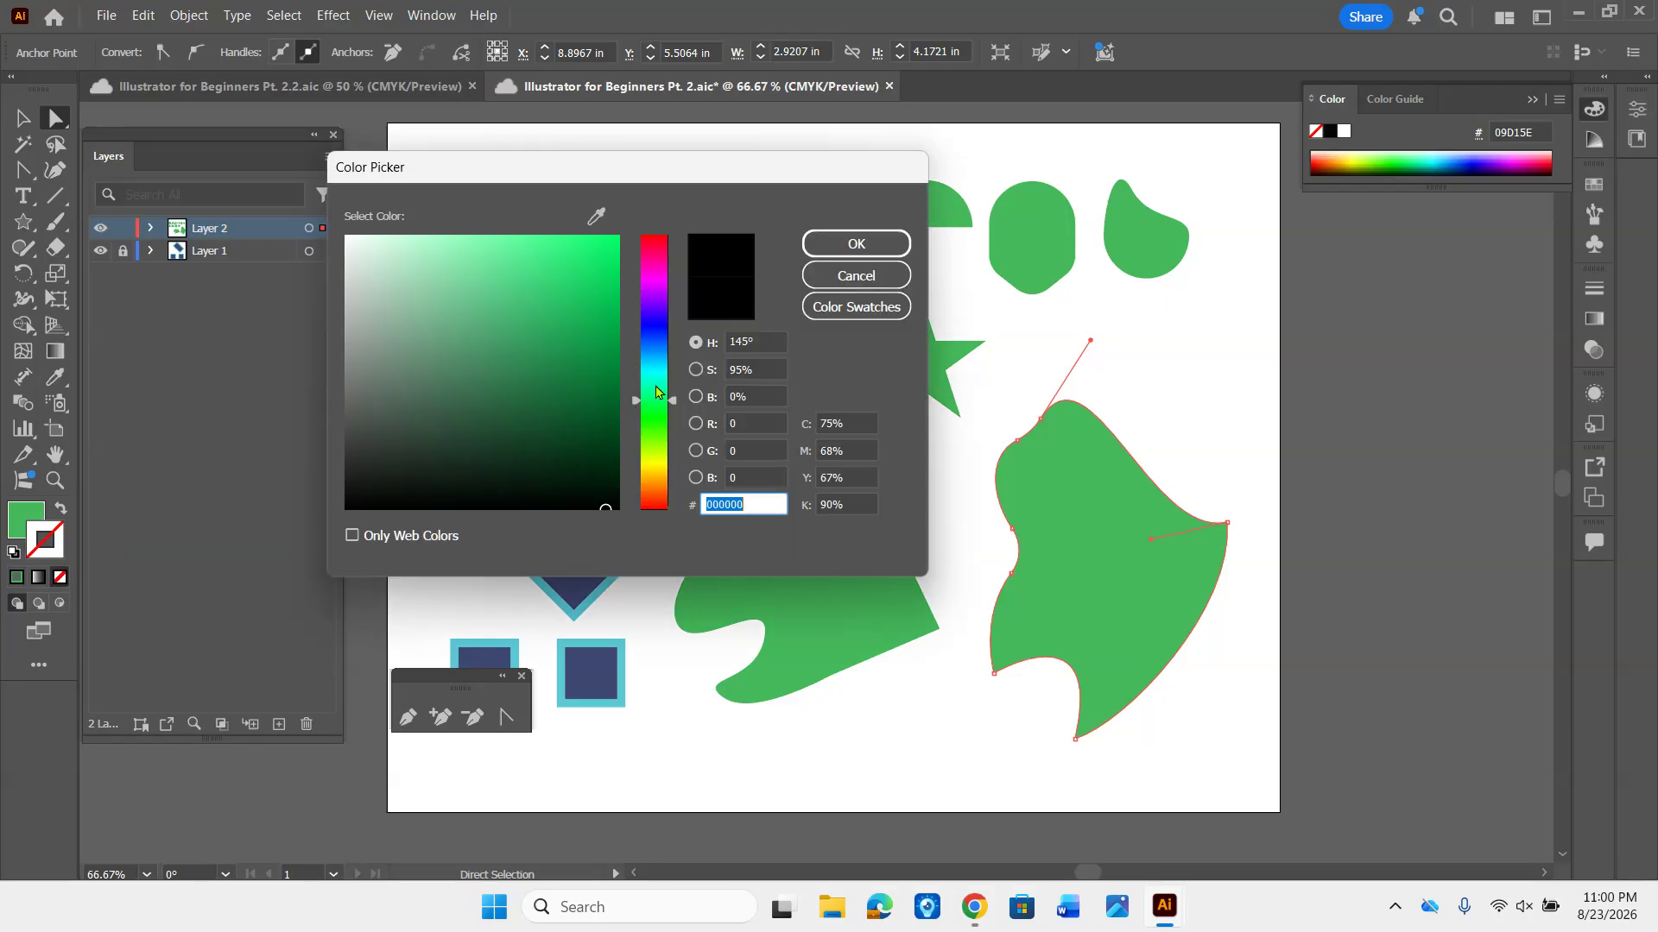
{"action": "left_click", "coordinate": [659, 346]}
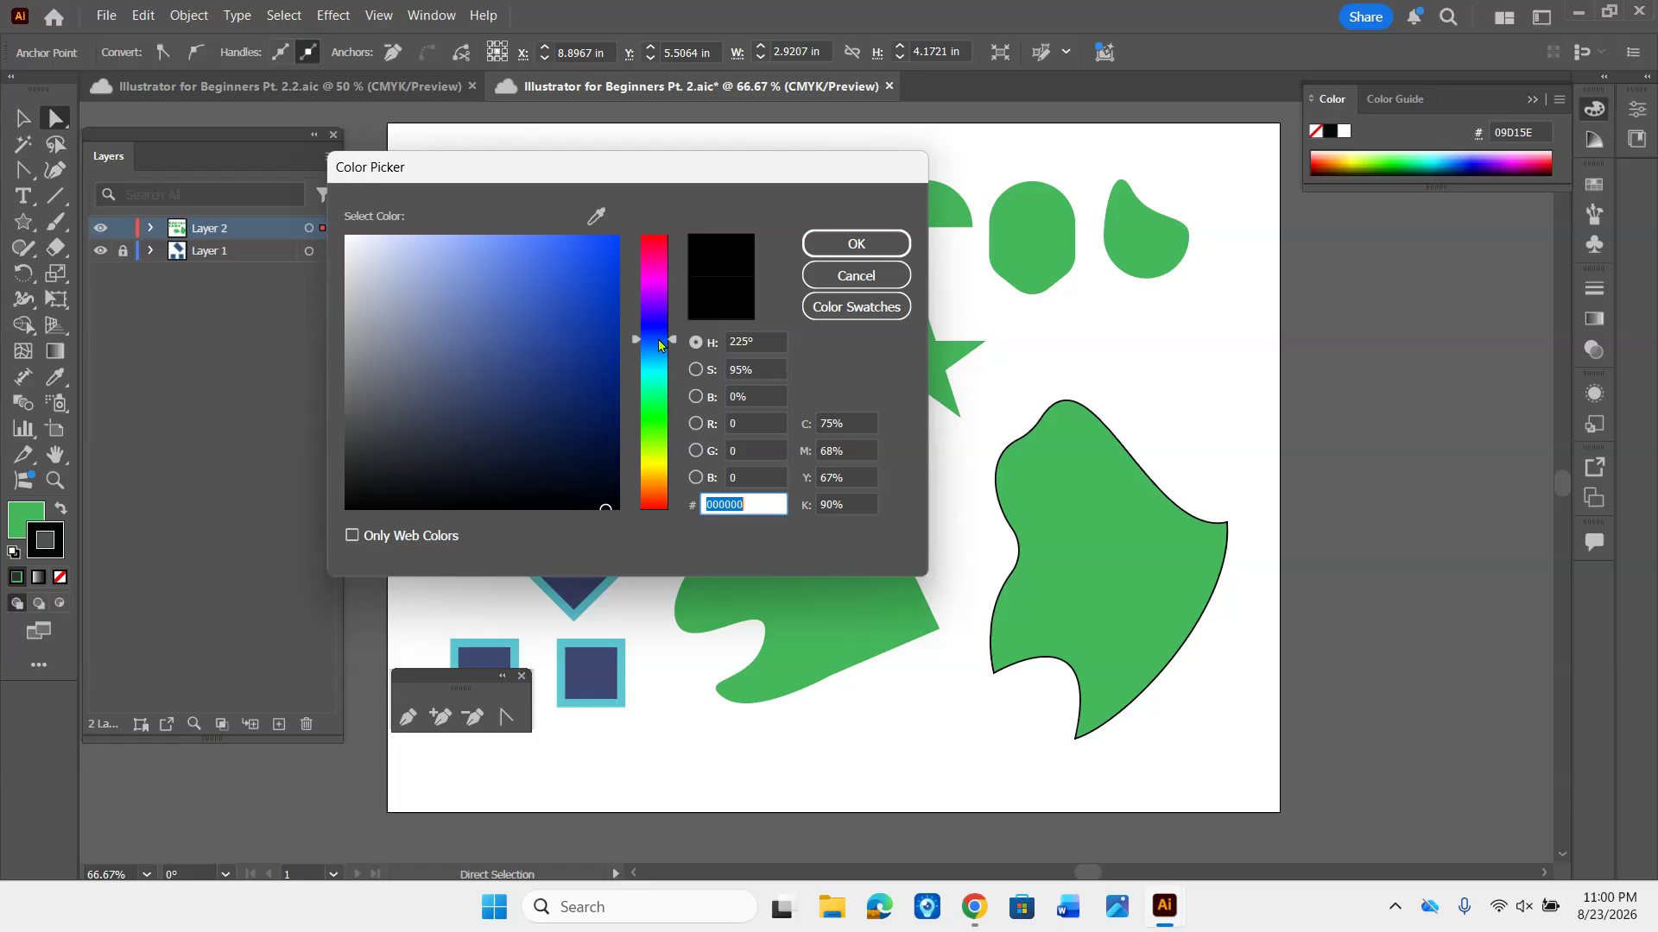
{"action": "left_click", "coordinate": [654, 455]}
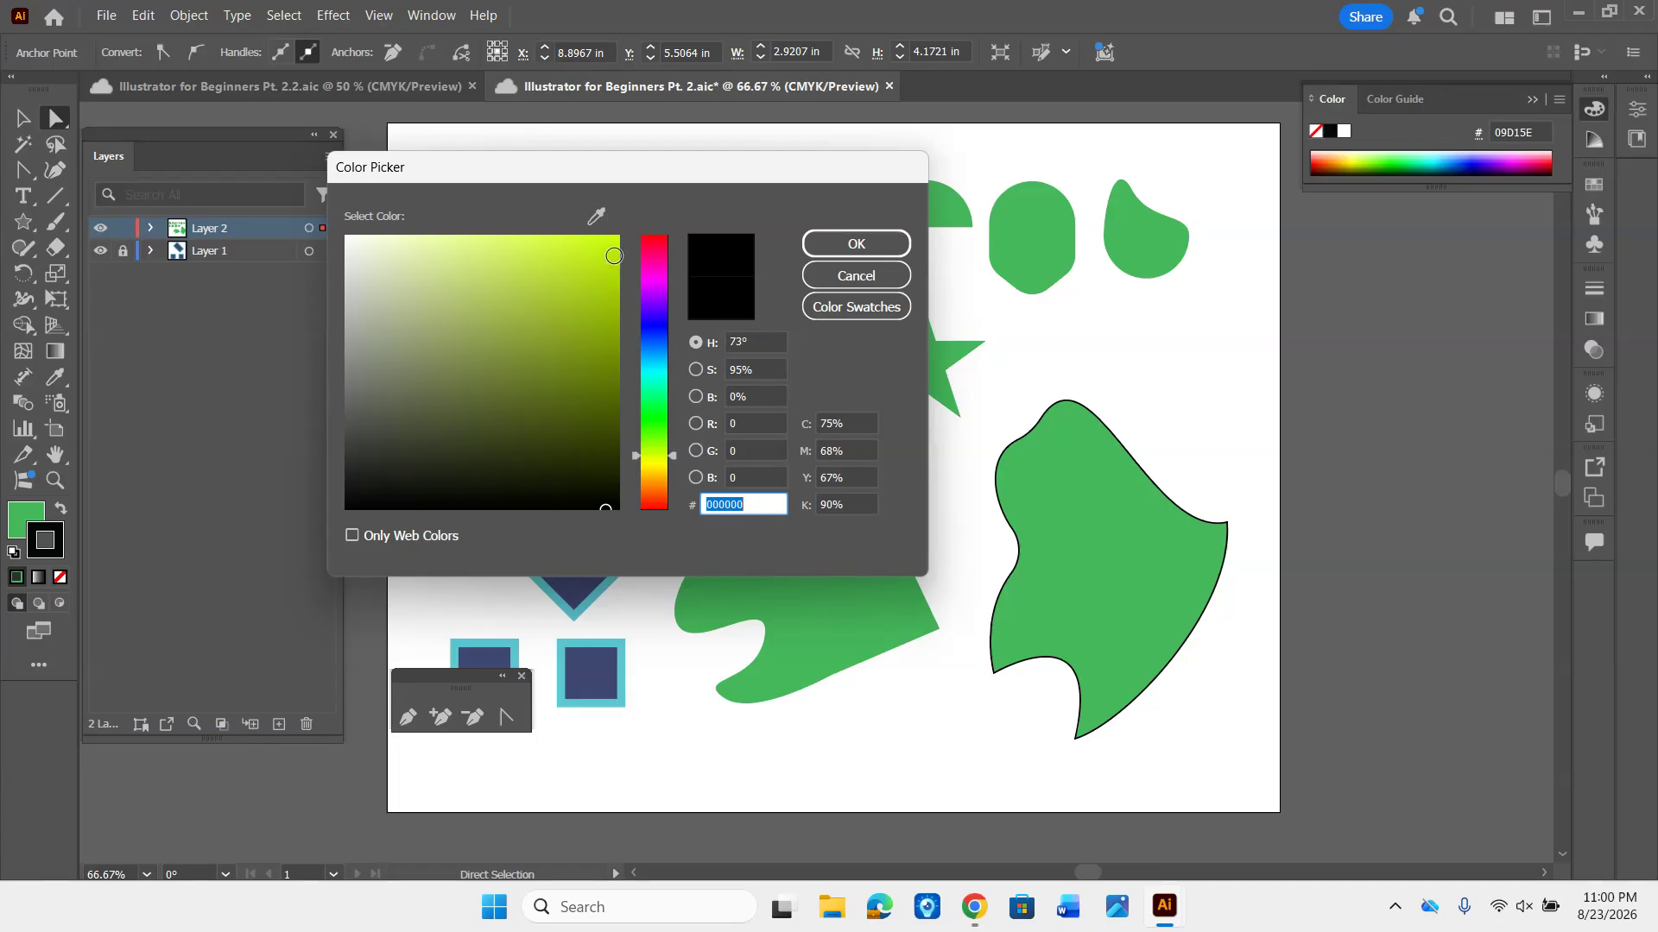
{"action": "left_click", "coordinate": [613, 248]}
{"action": "left_click", "coordinate": [649, 444]}
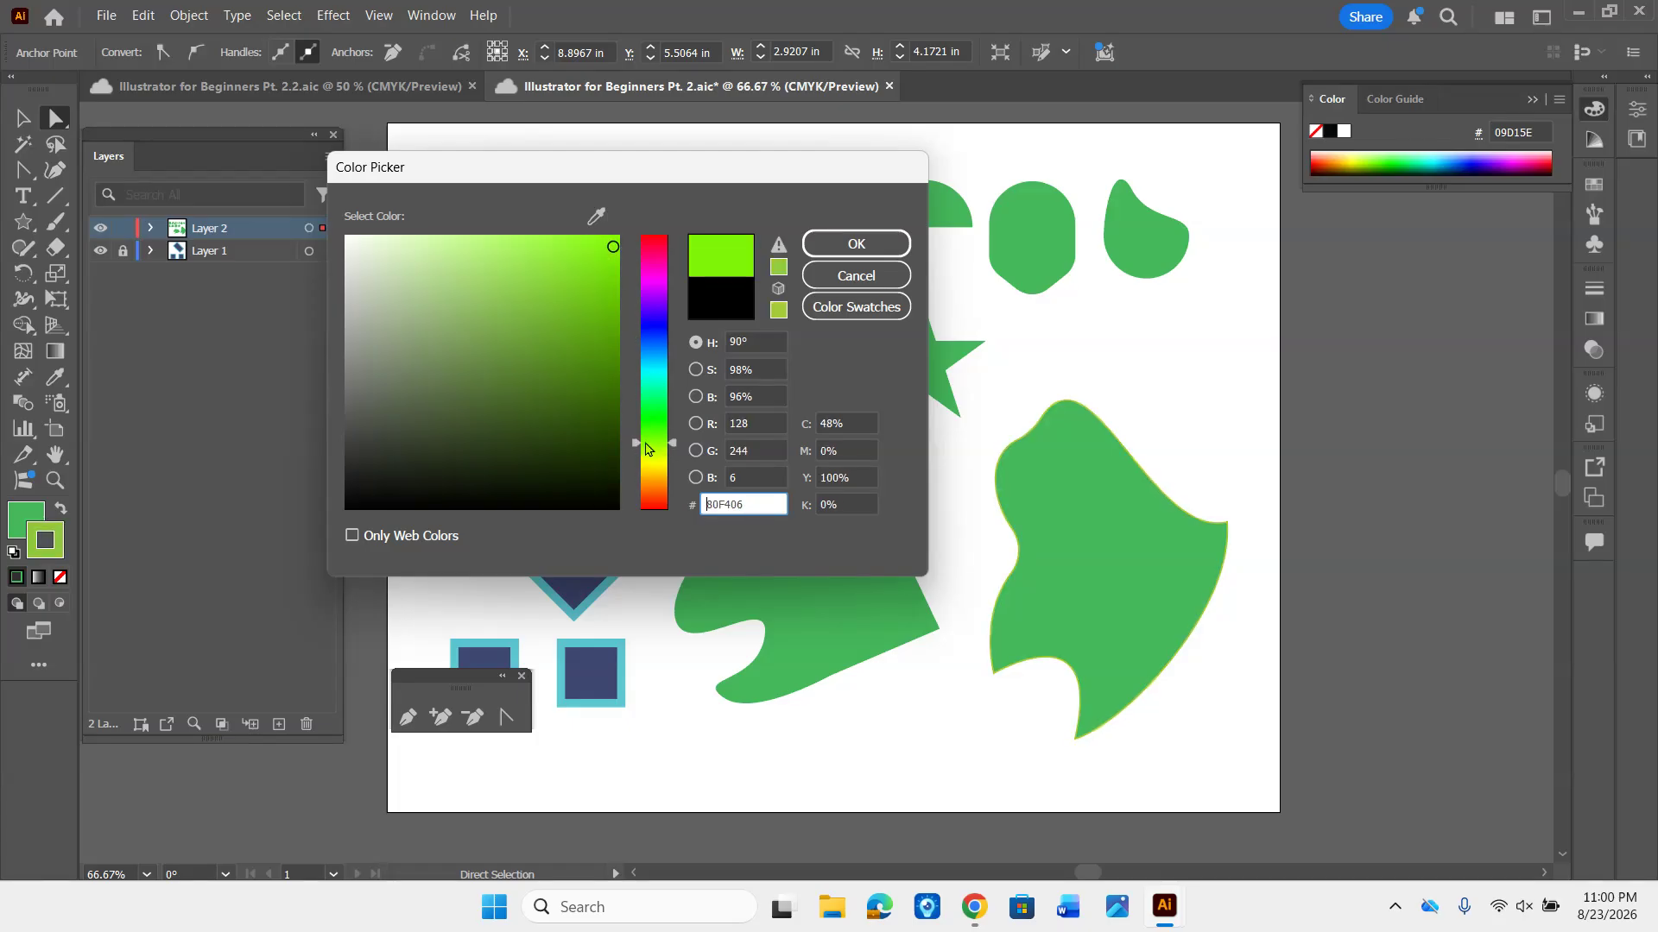
{"action": "left_click", "coordinate": [812, 250]}
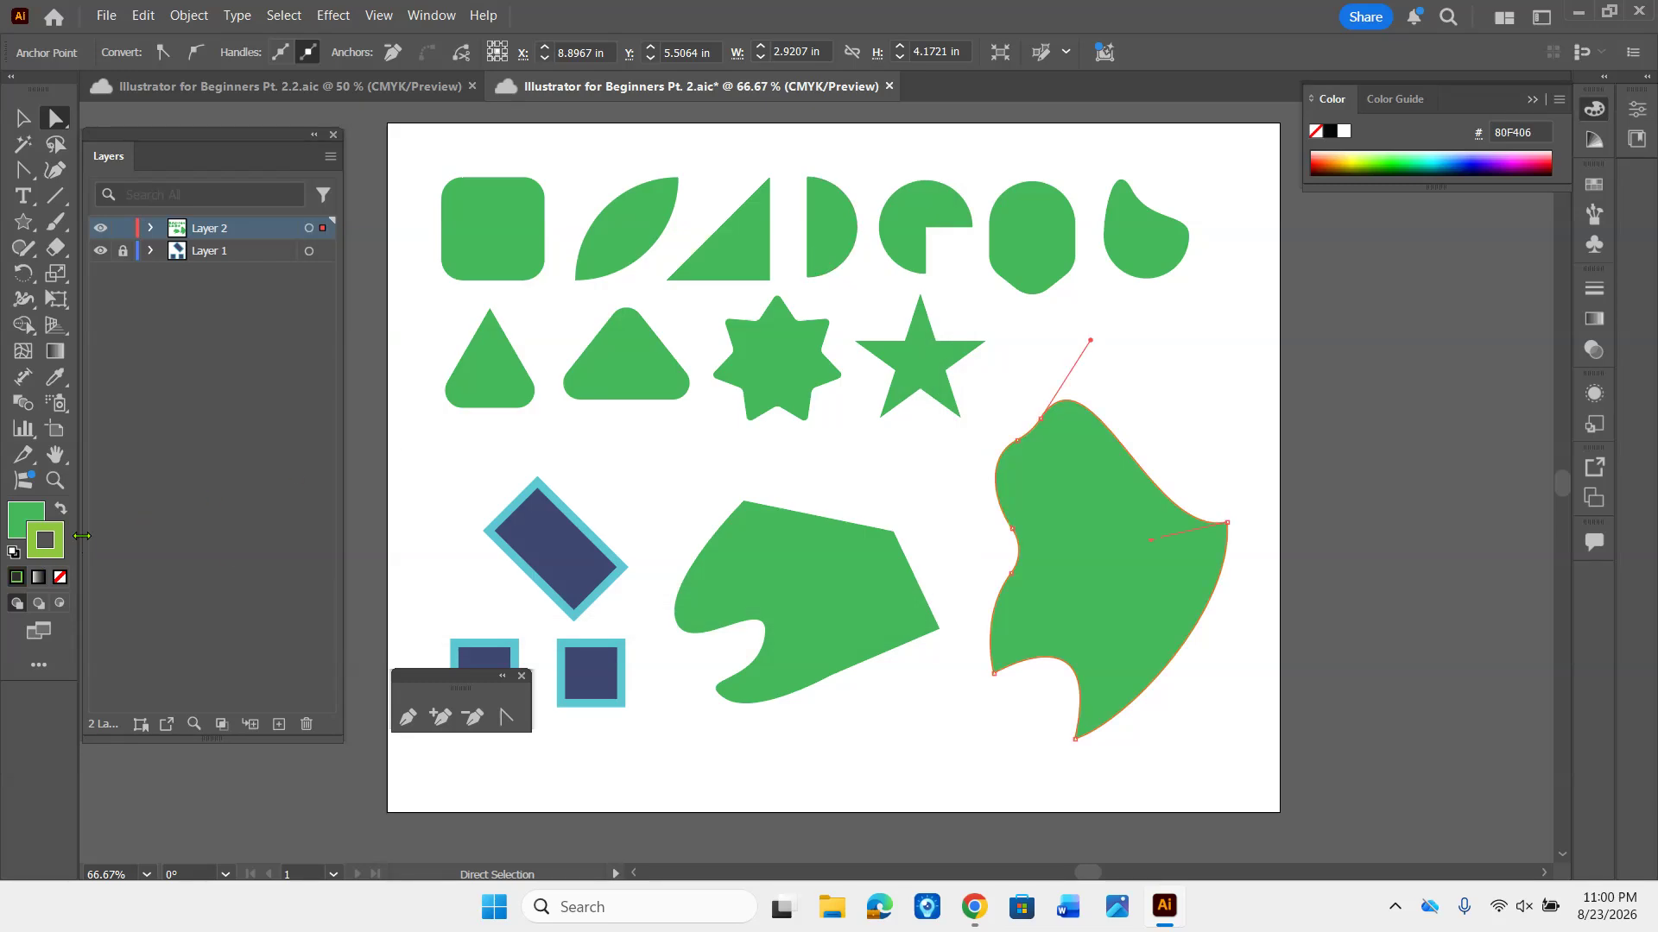
- Set the lime stroke's weight to 15 pt, and shift the freeform shape slightly downward
{"action": "left_click", "coordinate": [1592, 298]}
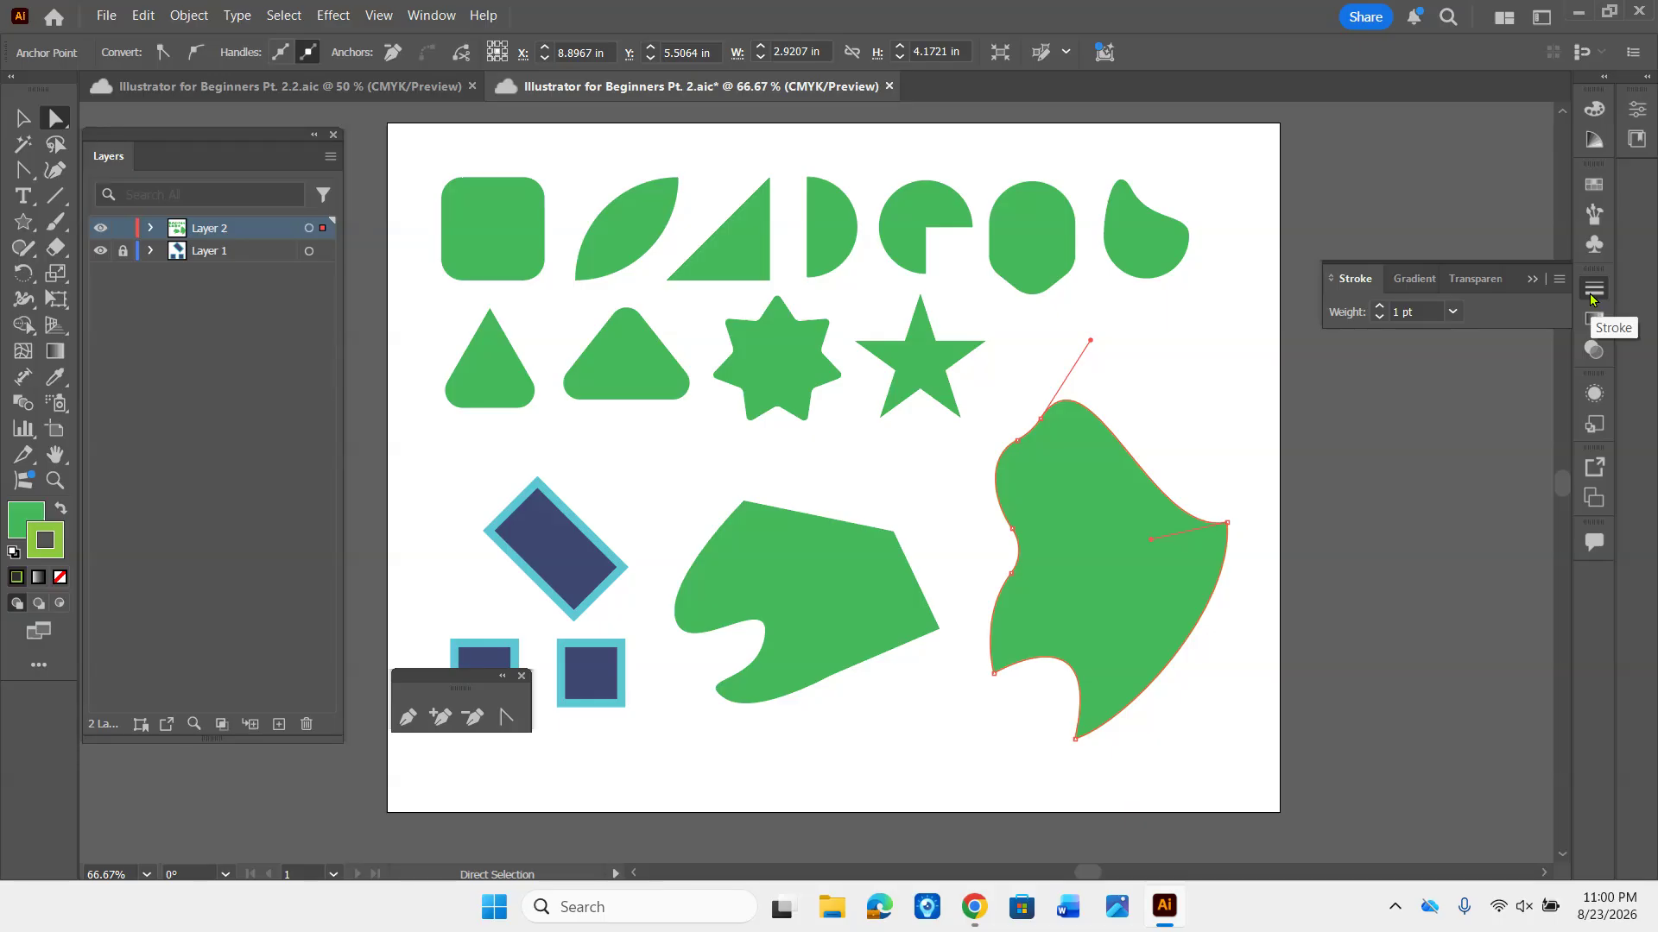
{"action": "left_click_drag", "start_coordinate": [1379, 309], "coordinate": [1379, 309]}
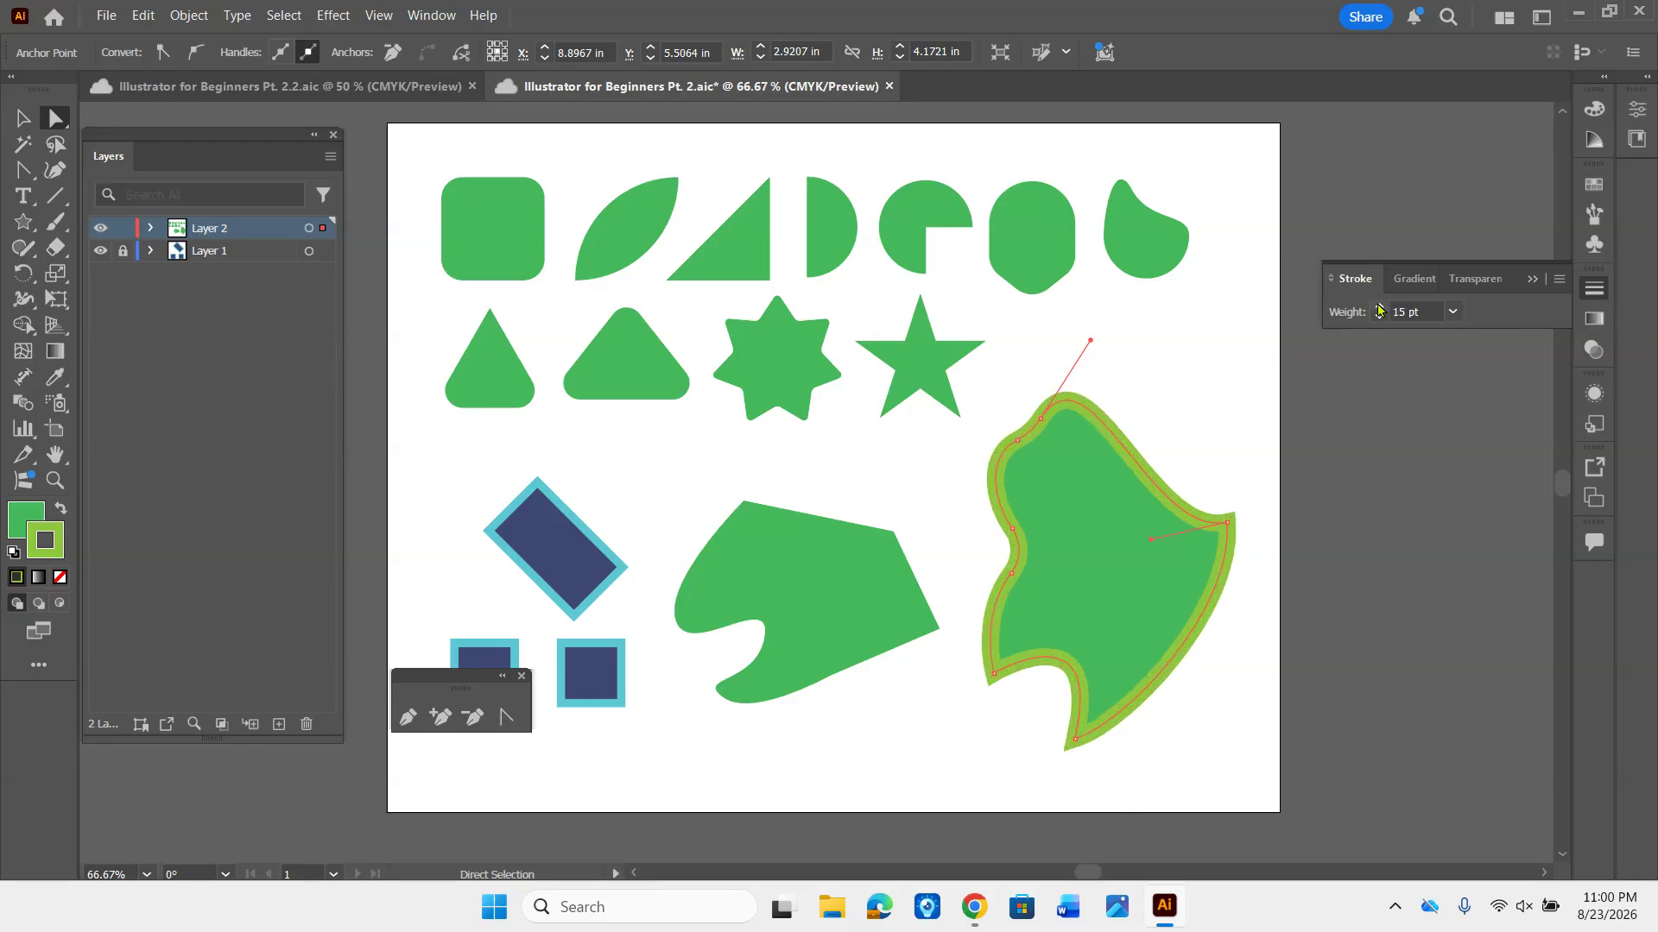
{"action": "left_click", "coordinate": [1198, 390]}
{"action": "left_click_drag", "start_coordinate": [1086, 565], "coordinate": [1088, 567]}
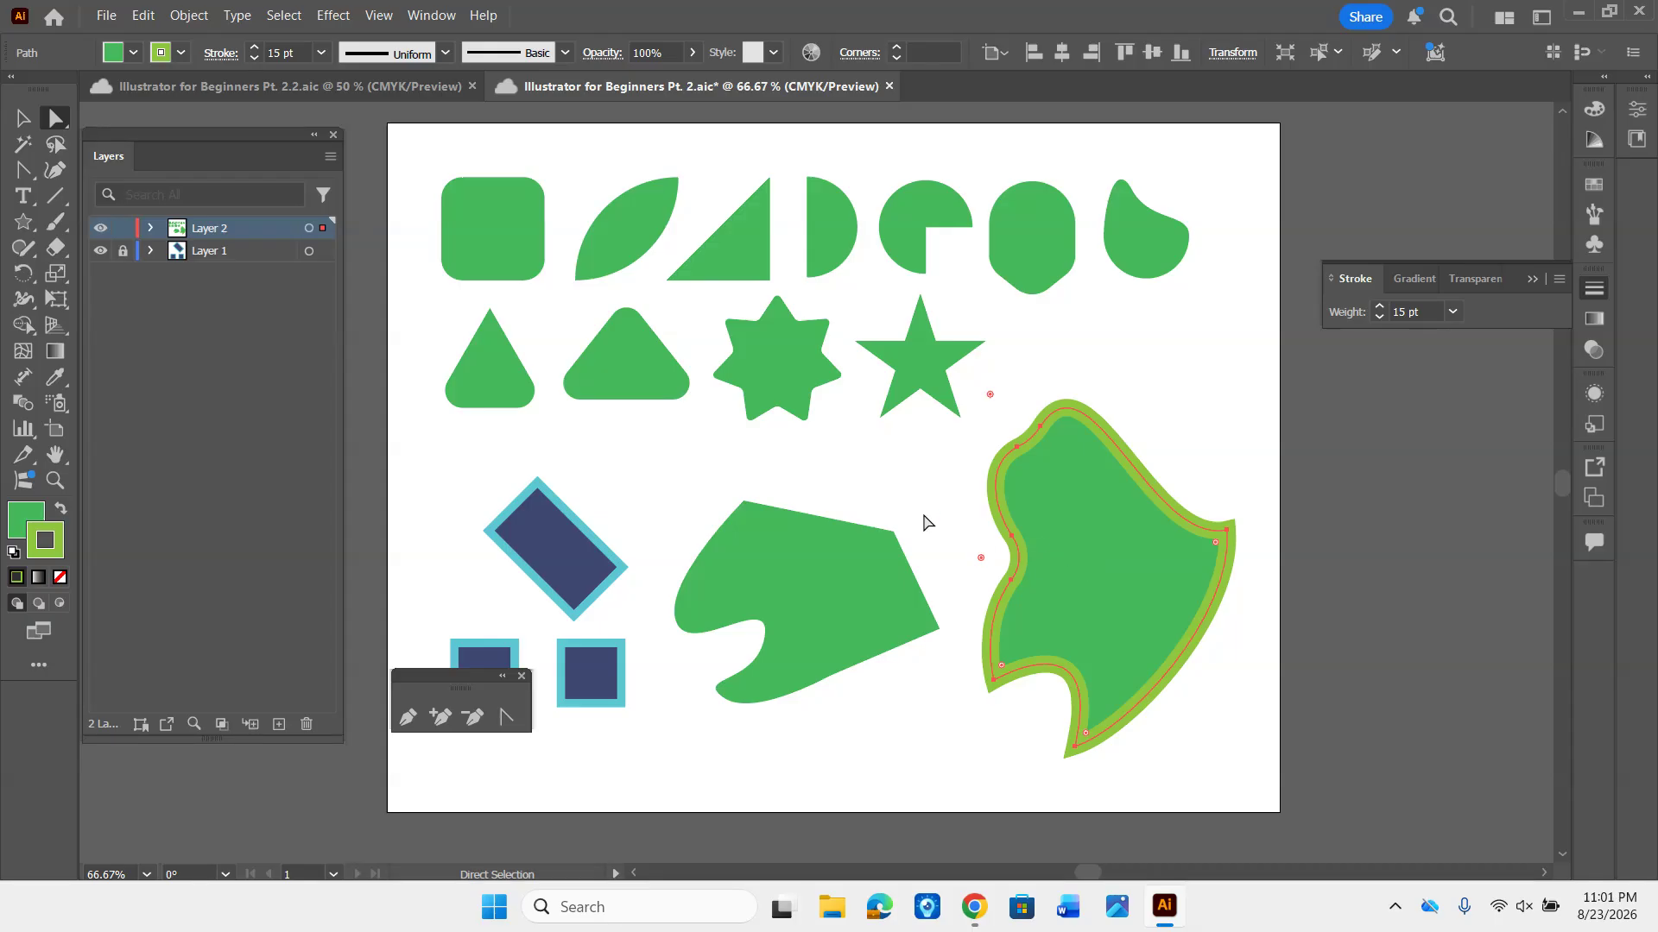
{"action": "left_click", "coordinate": [726, 471]}
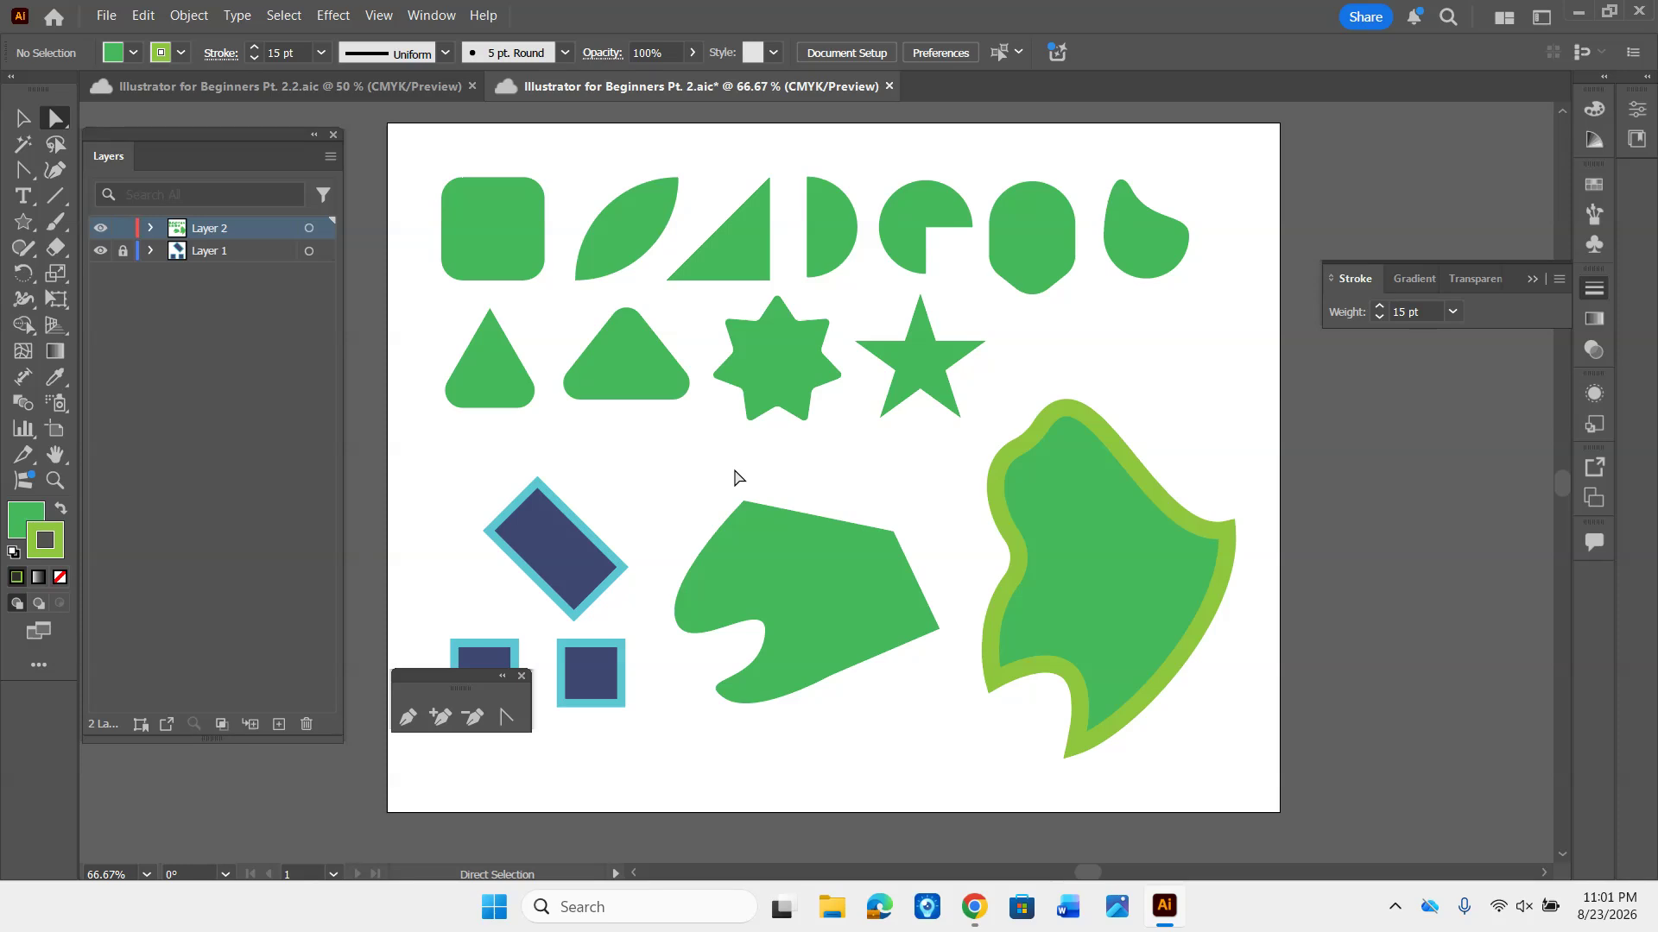
- Isolate the lime-stroked freeform shape twice with the Selection tool, exiting isolation mode fully each time
{"action": "key", "text": "v"}
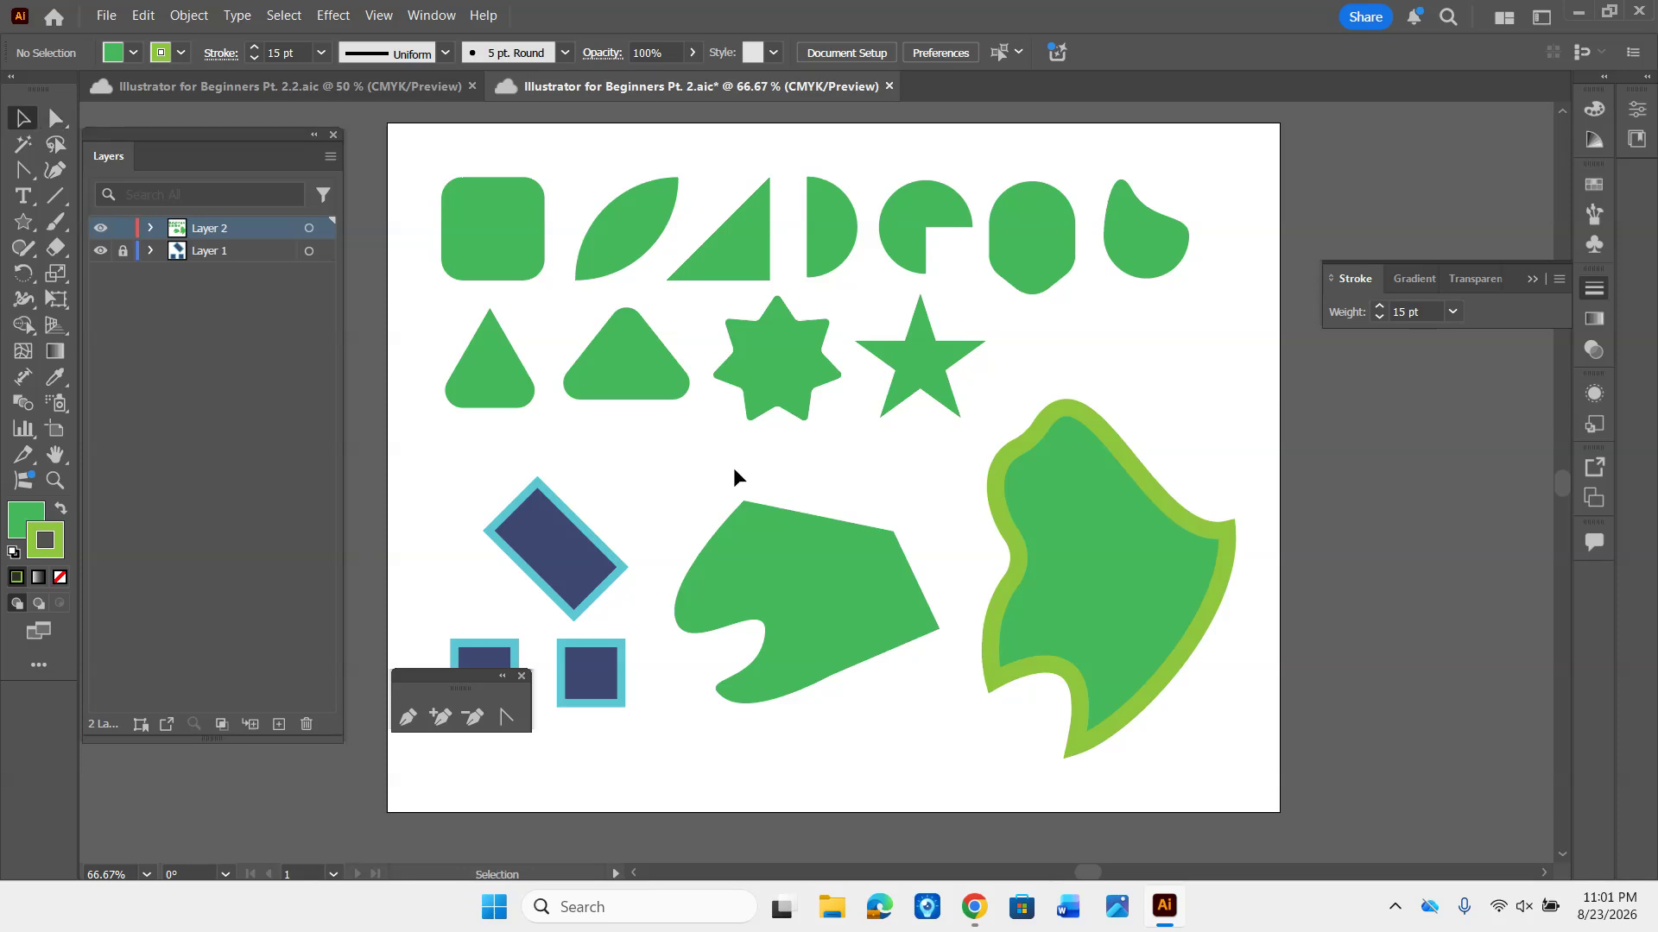
{"action": "double_click", "coordinate": [1070, 493]}
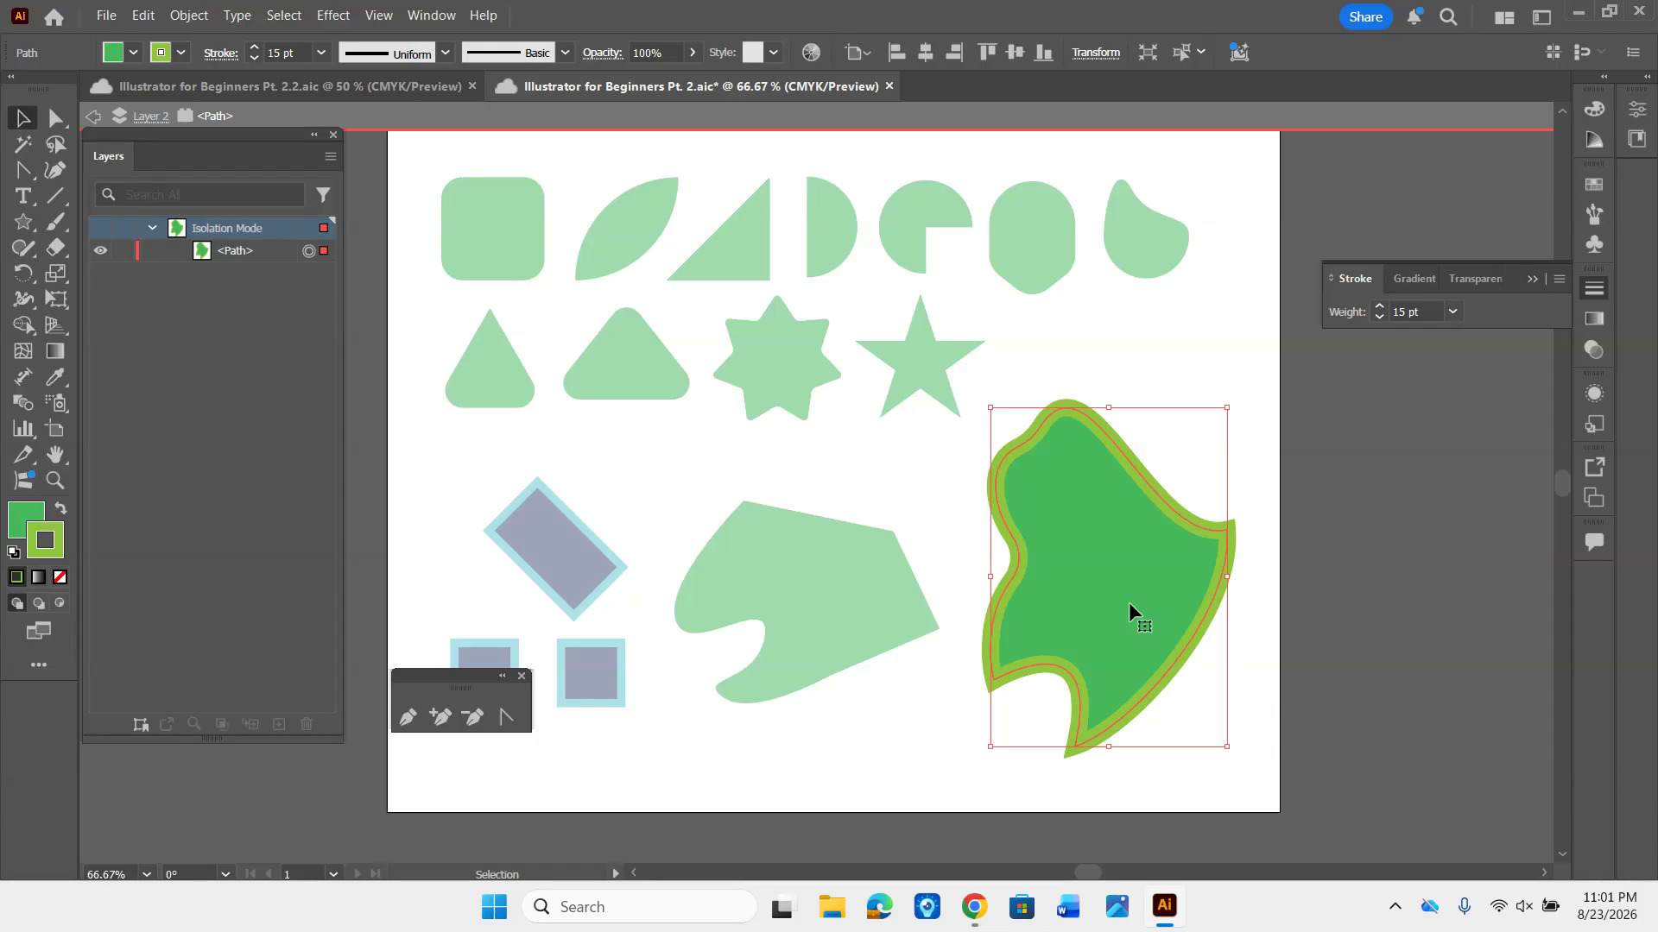
{"action": "key", "text": "Escape"}
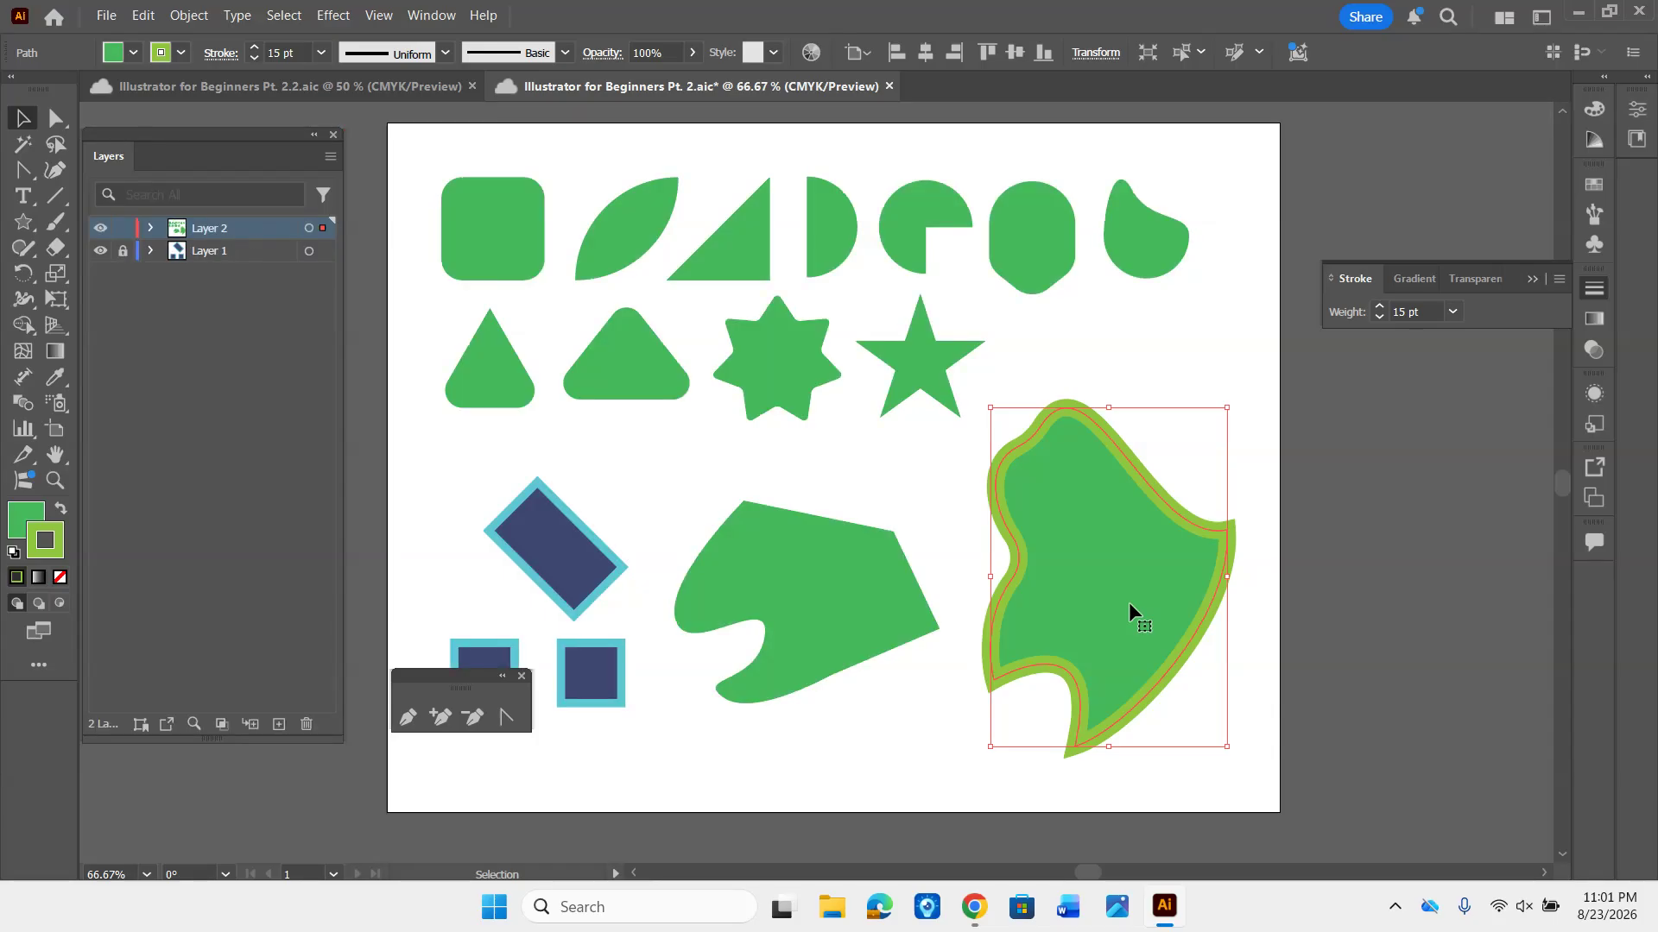
{"action": "double_click", "coordinate": [1084, 491]}
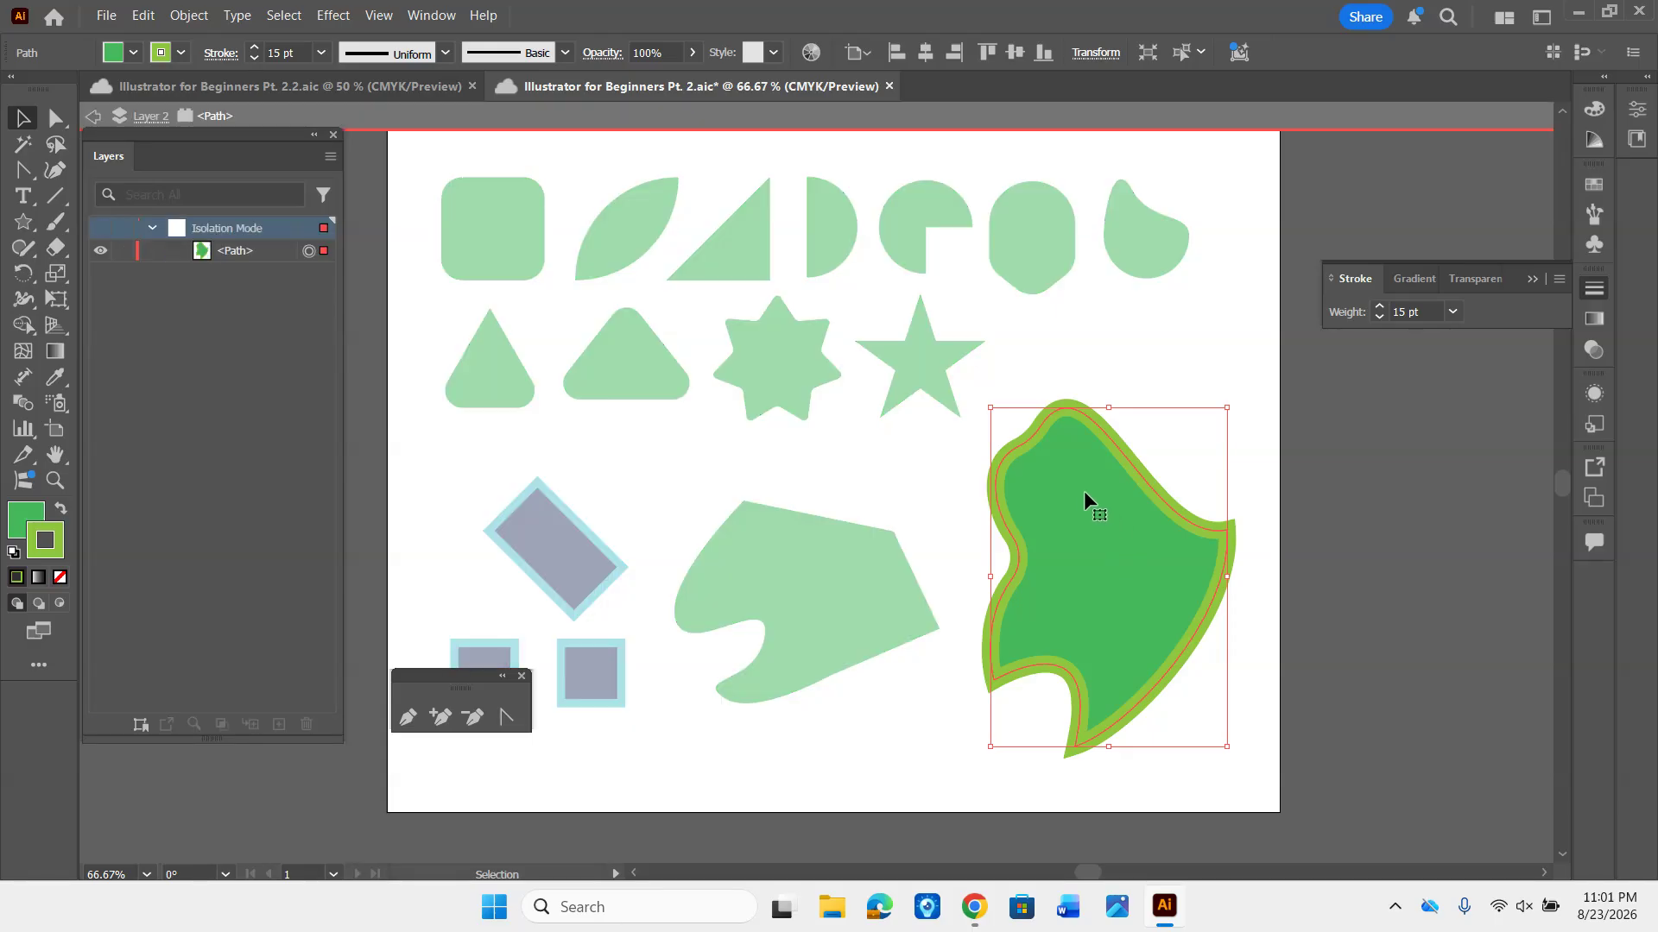
{"action": "left_click", "coordinate": [94, 117]}
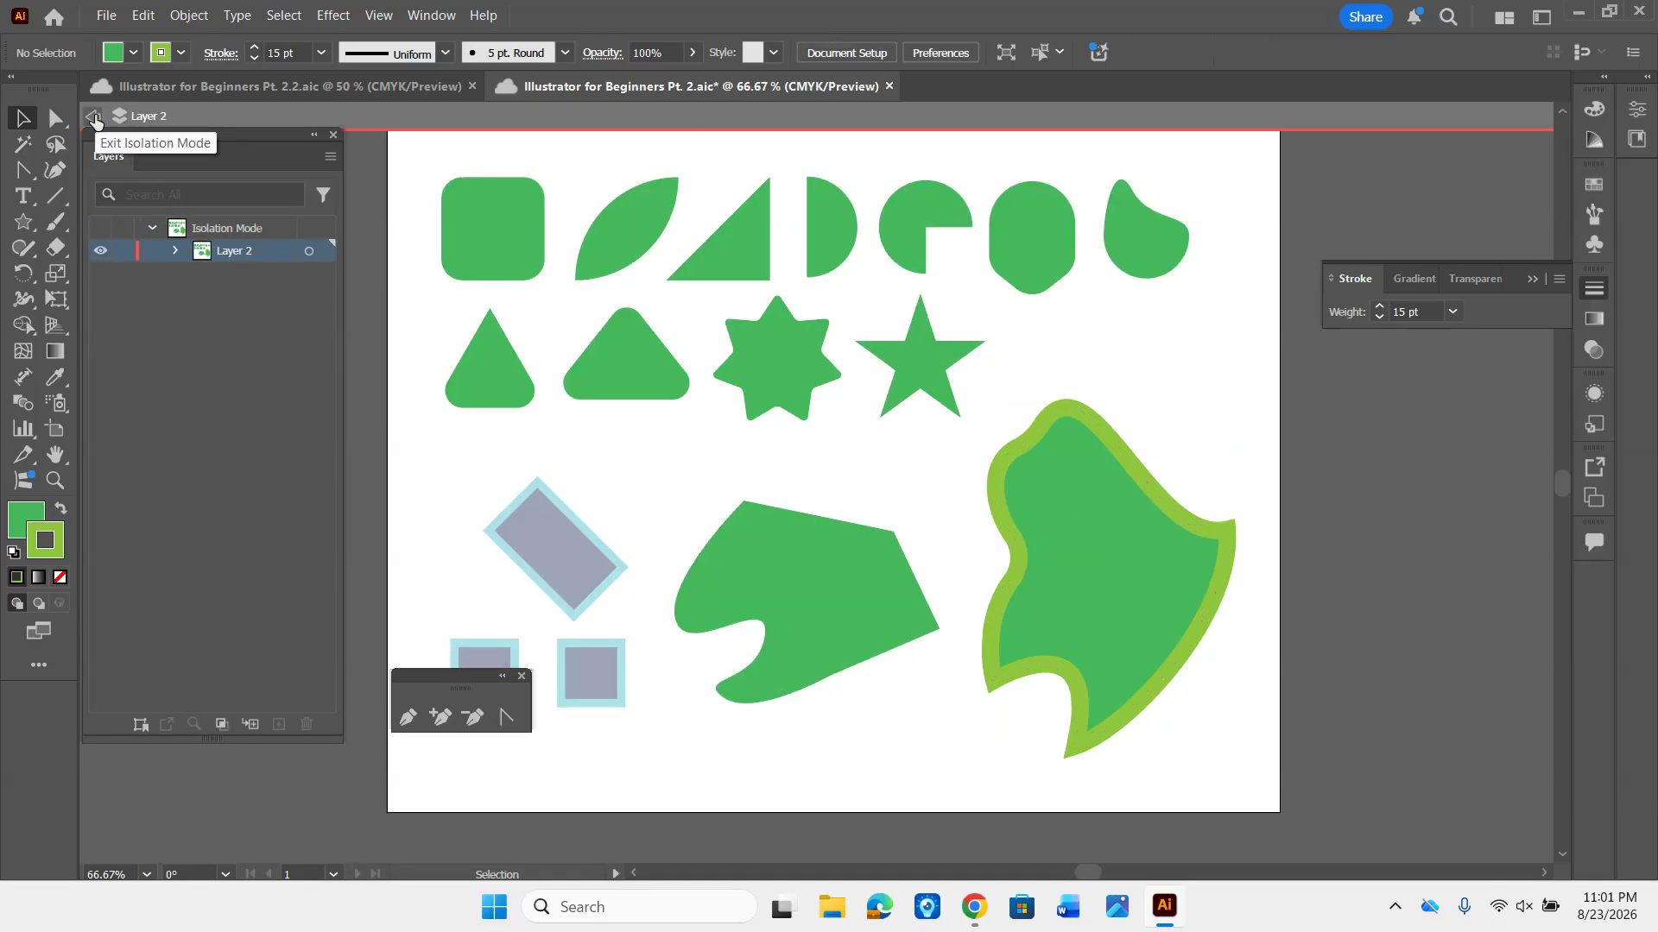
{"action": "left_click", "coordinate": [94, 118]}
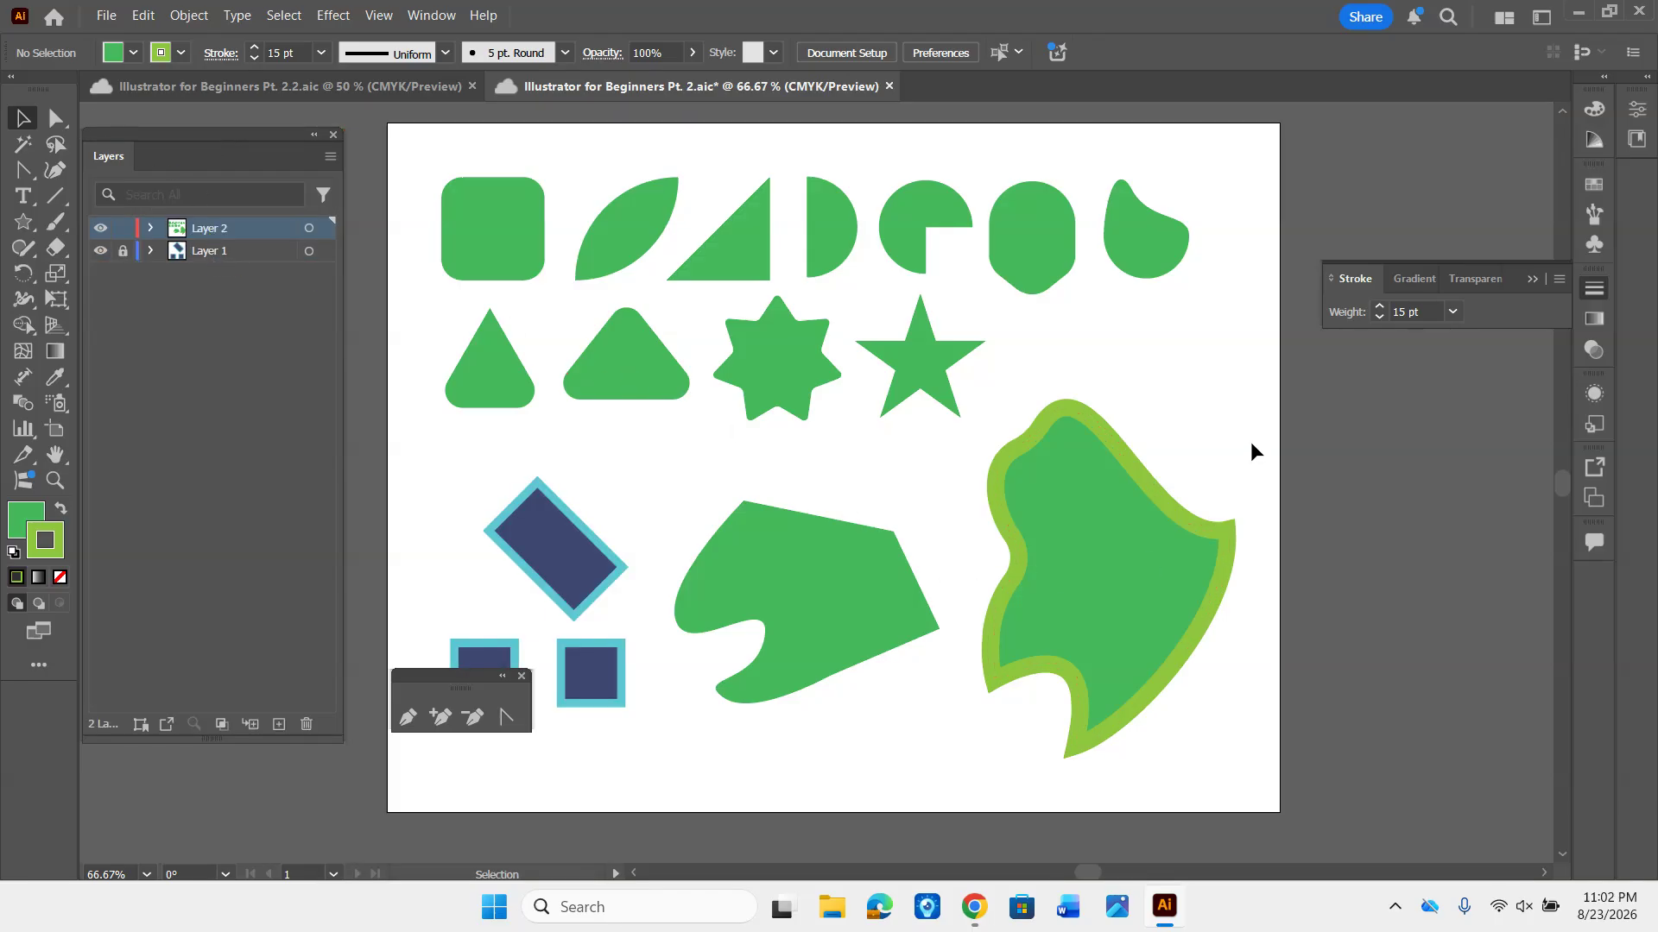
- Isolate the green oval shape with the pointed bottom in the first row, exit isolation mode and deselect it
{"action": "double_click", "coordinate": [1002, 221]}
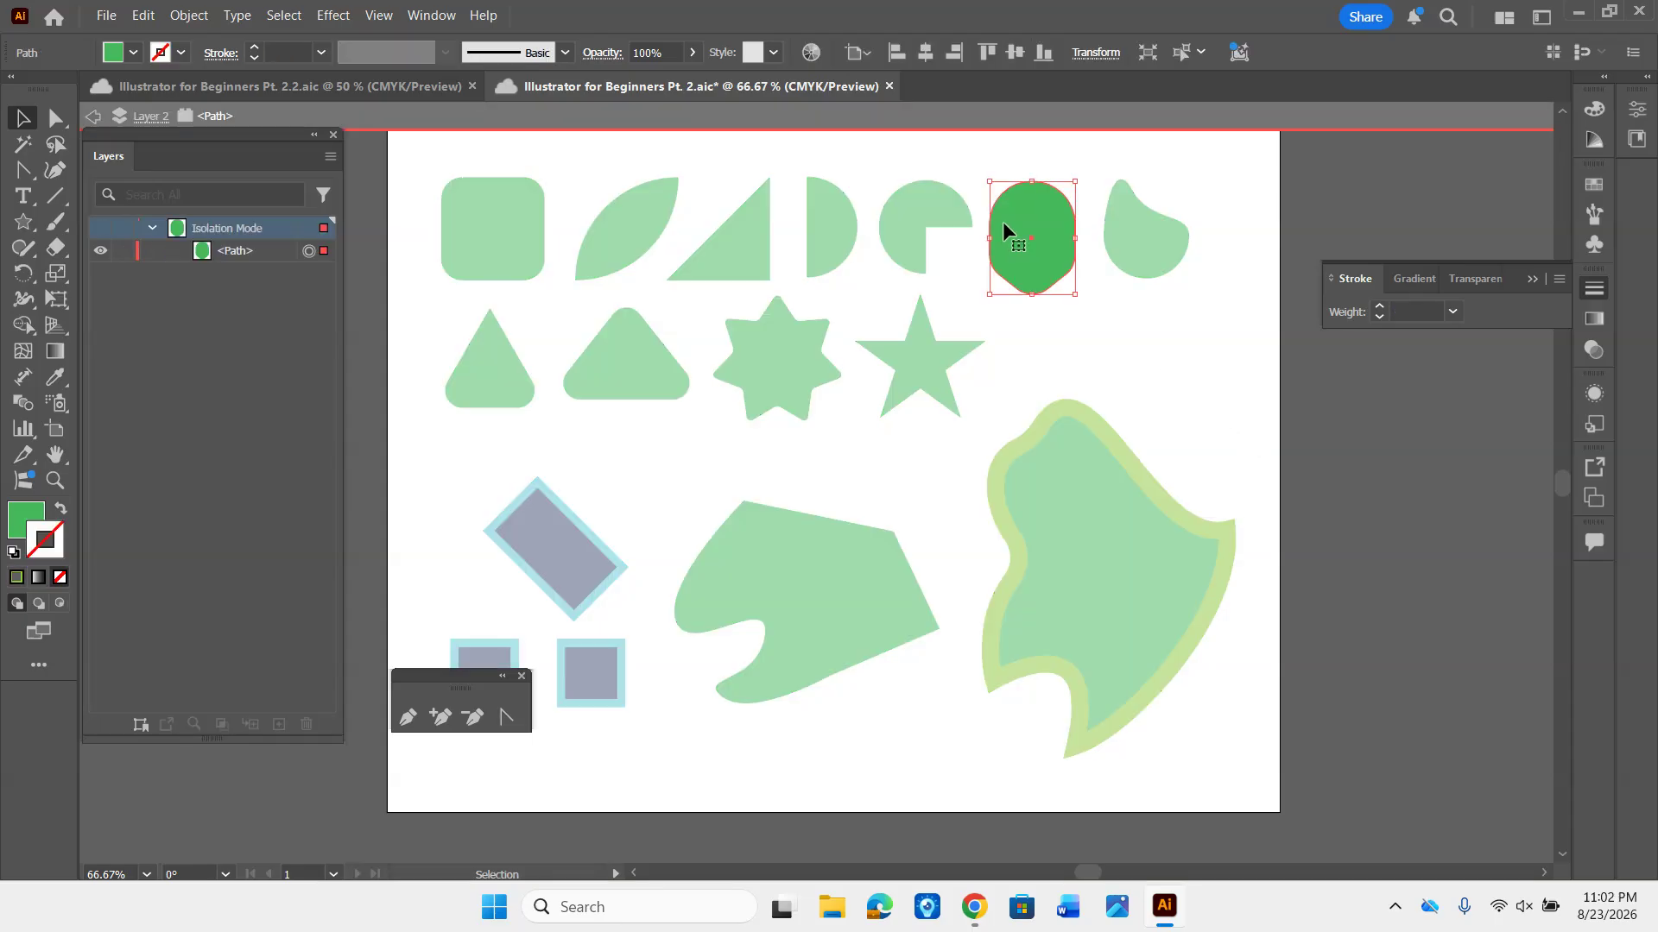
{"action": "key", "text": "Escape"}
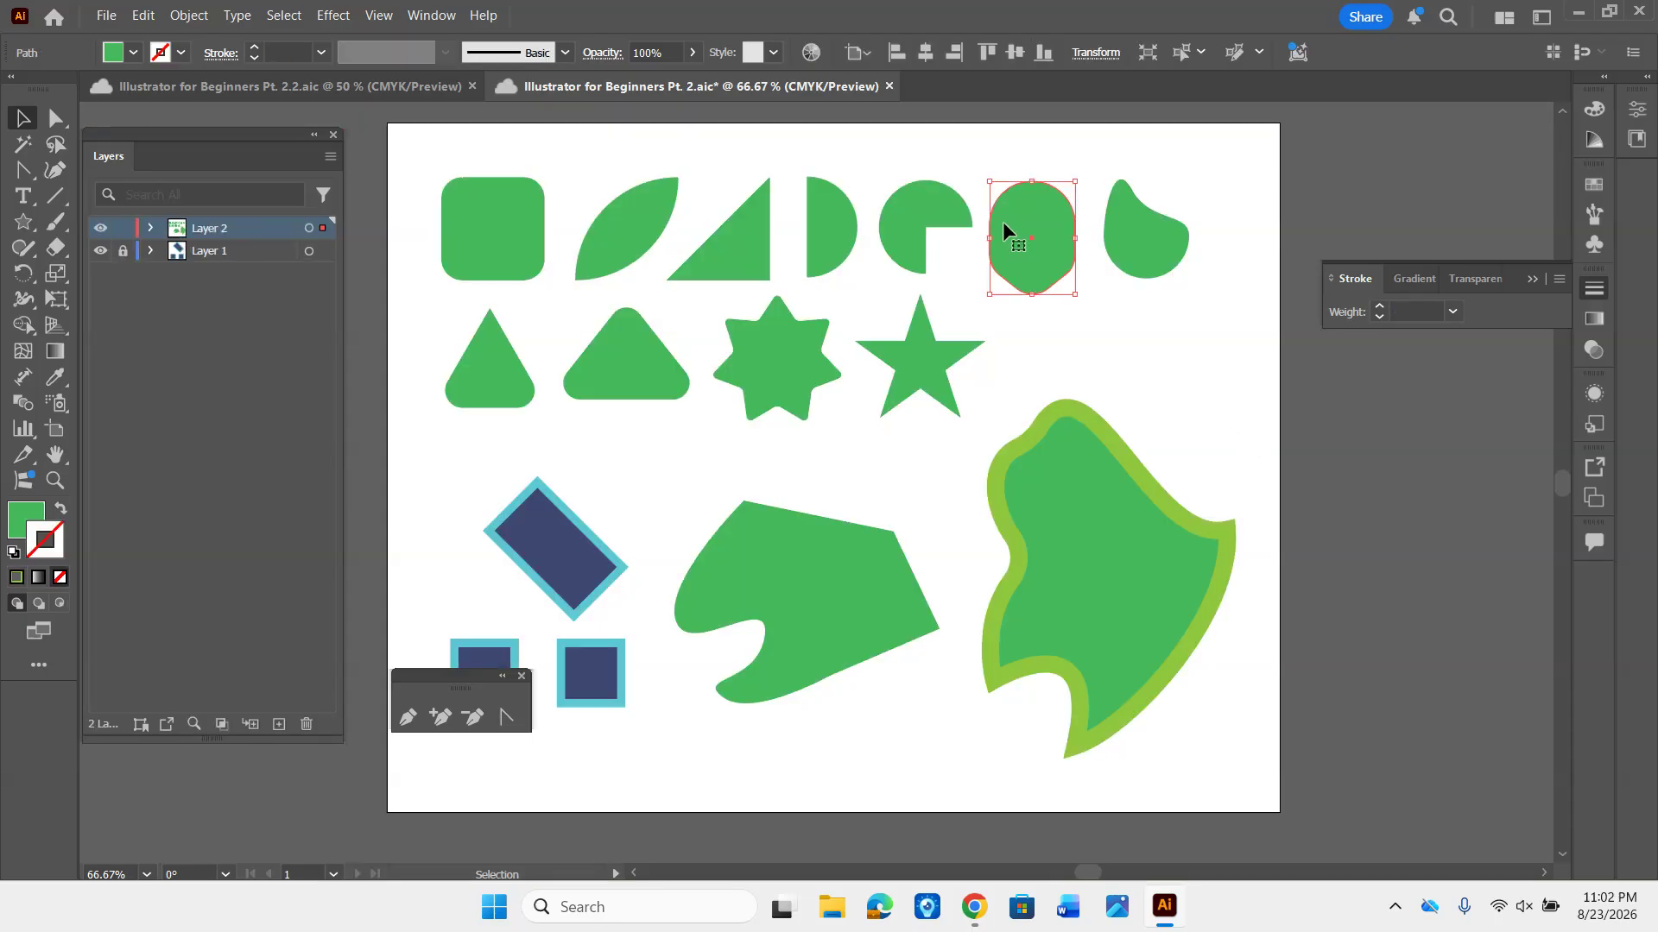
{"action": "left_click", "coordinate": [1029, 326]}
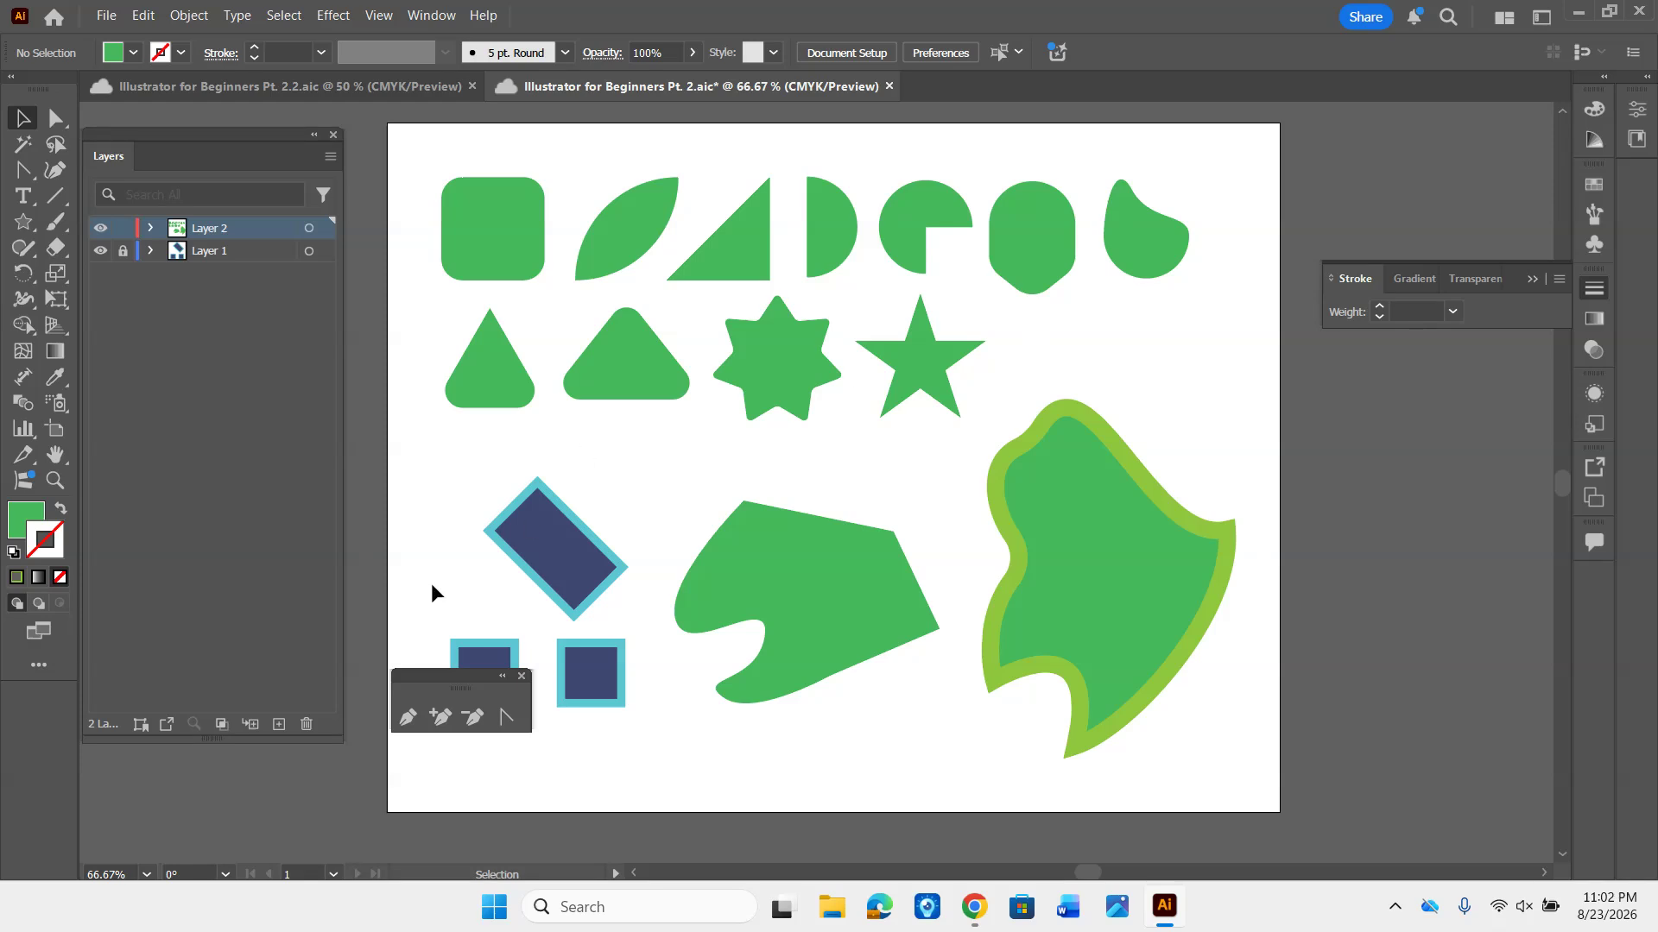
- Move the floating Pen tool group off the artboard so it uncovers the small blue square
{"action": "left_click_drag", "start_coordinate": [455, 679], "coordinate": [234, 463]}
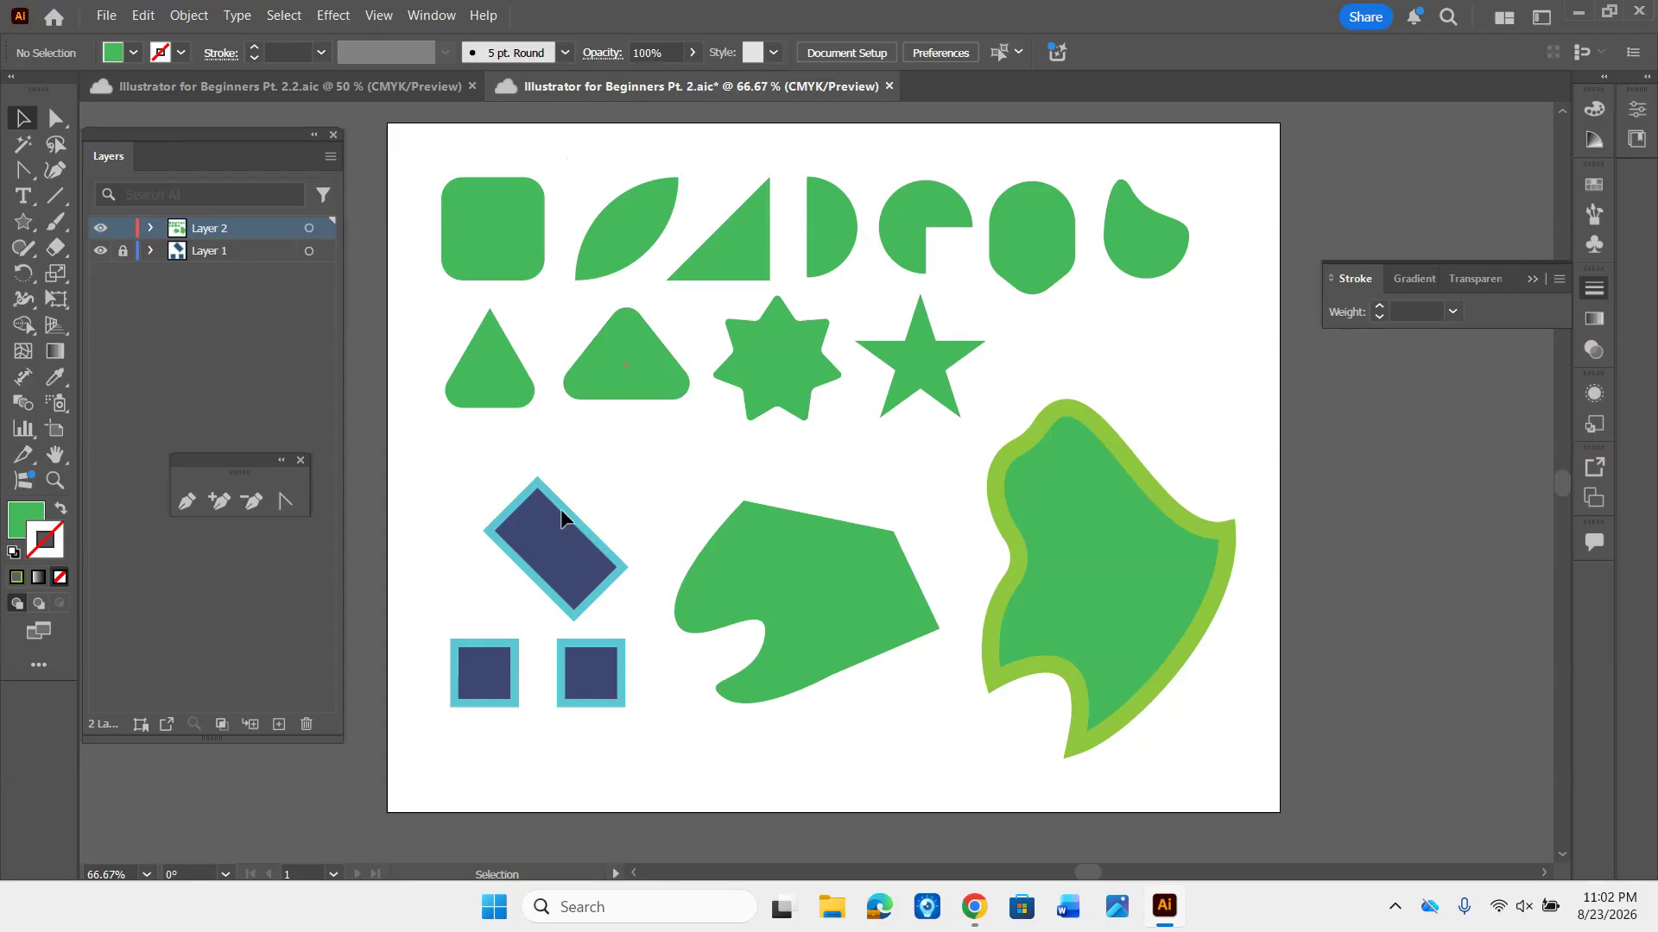
- Save the changes to the current Illustrator for Beginners Pt. 2 document
{"action": "left_click", "coordinate": [107, 17]}
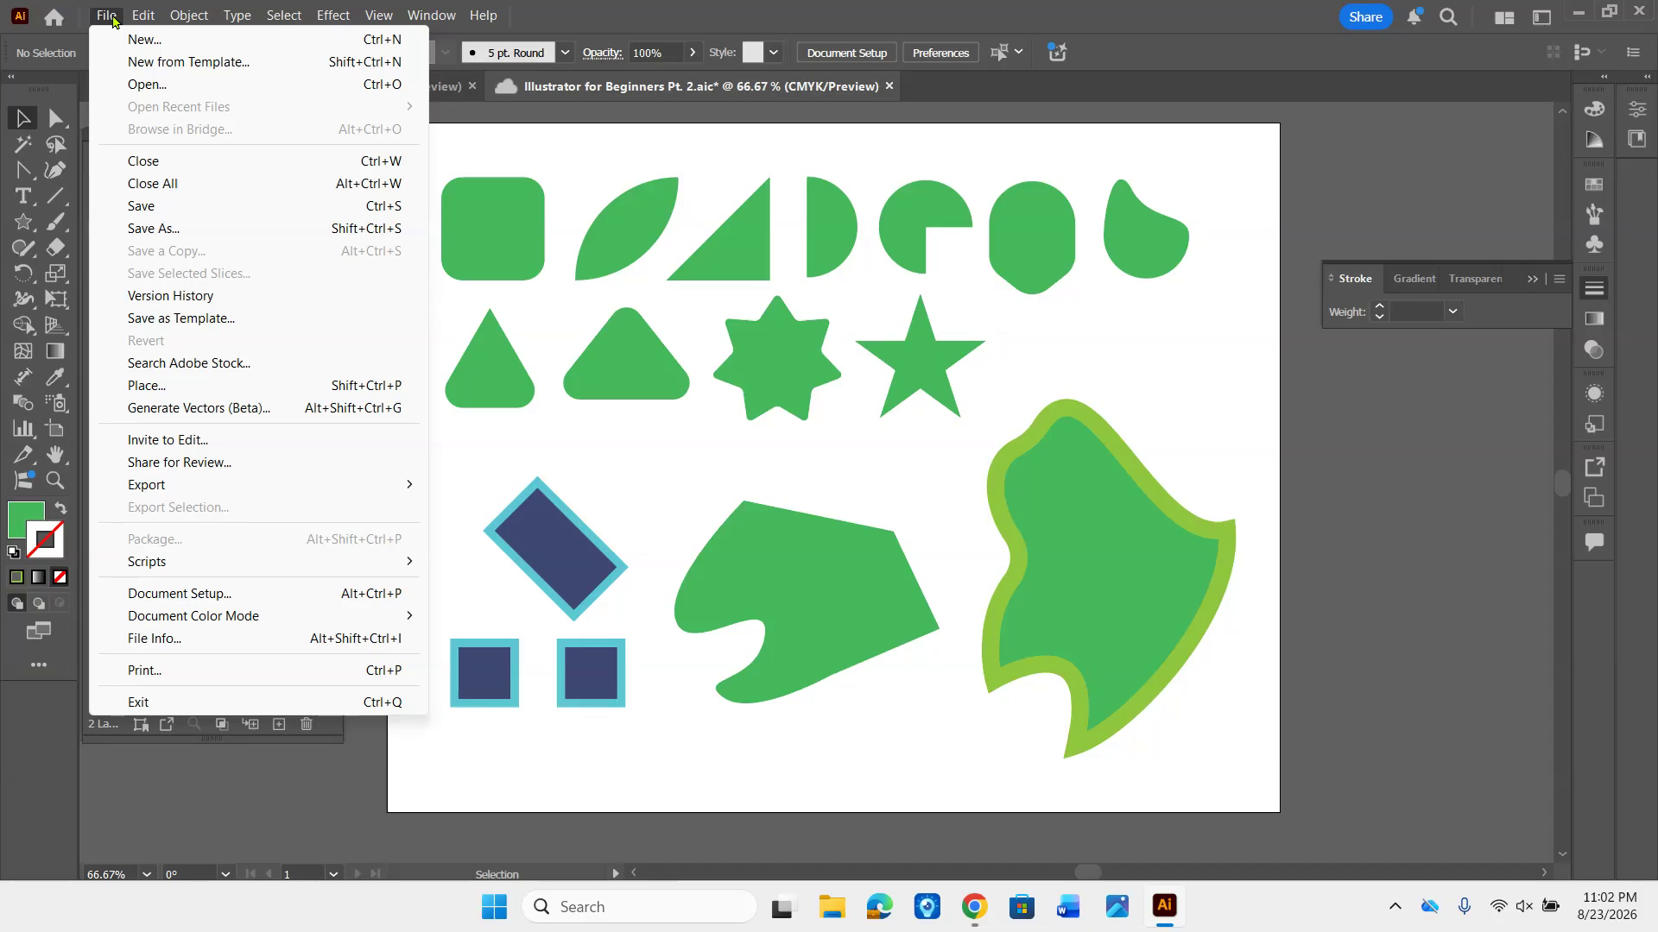
{"action": "left_click", "coordinate": [141, 206]}
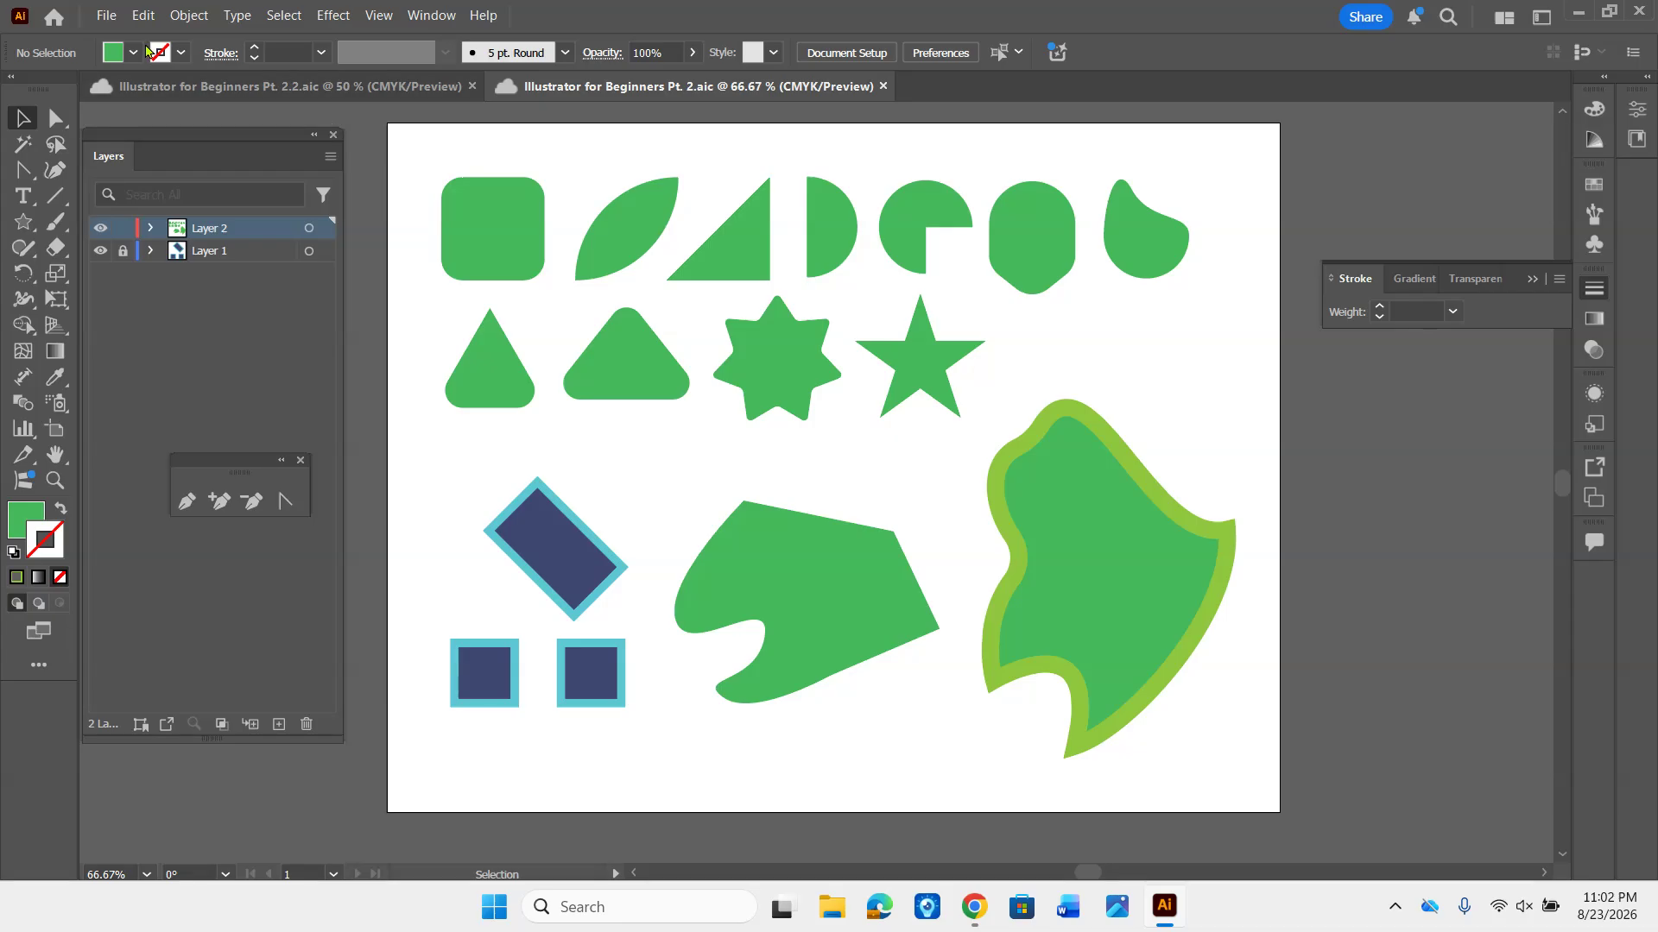
- Start an Export As of the artwork and choose the Downloads folder as its destination
{"action": "left_click", "coordinate": [107, 17]}
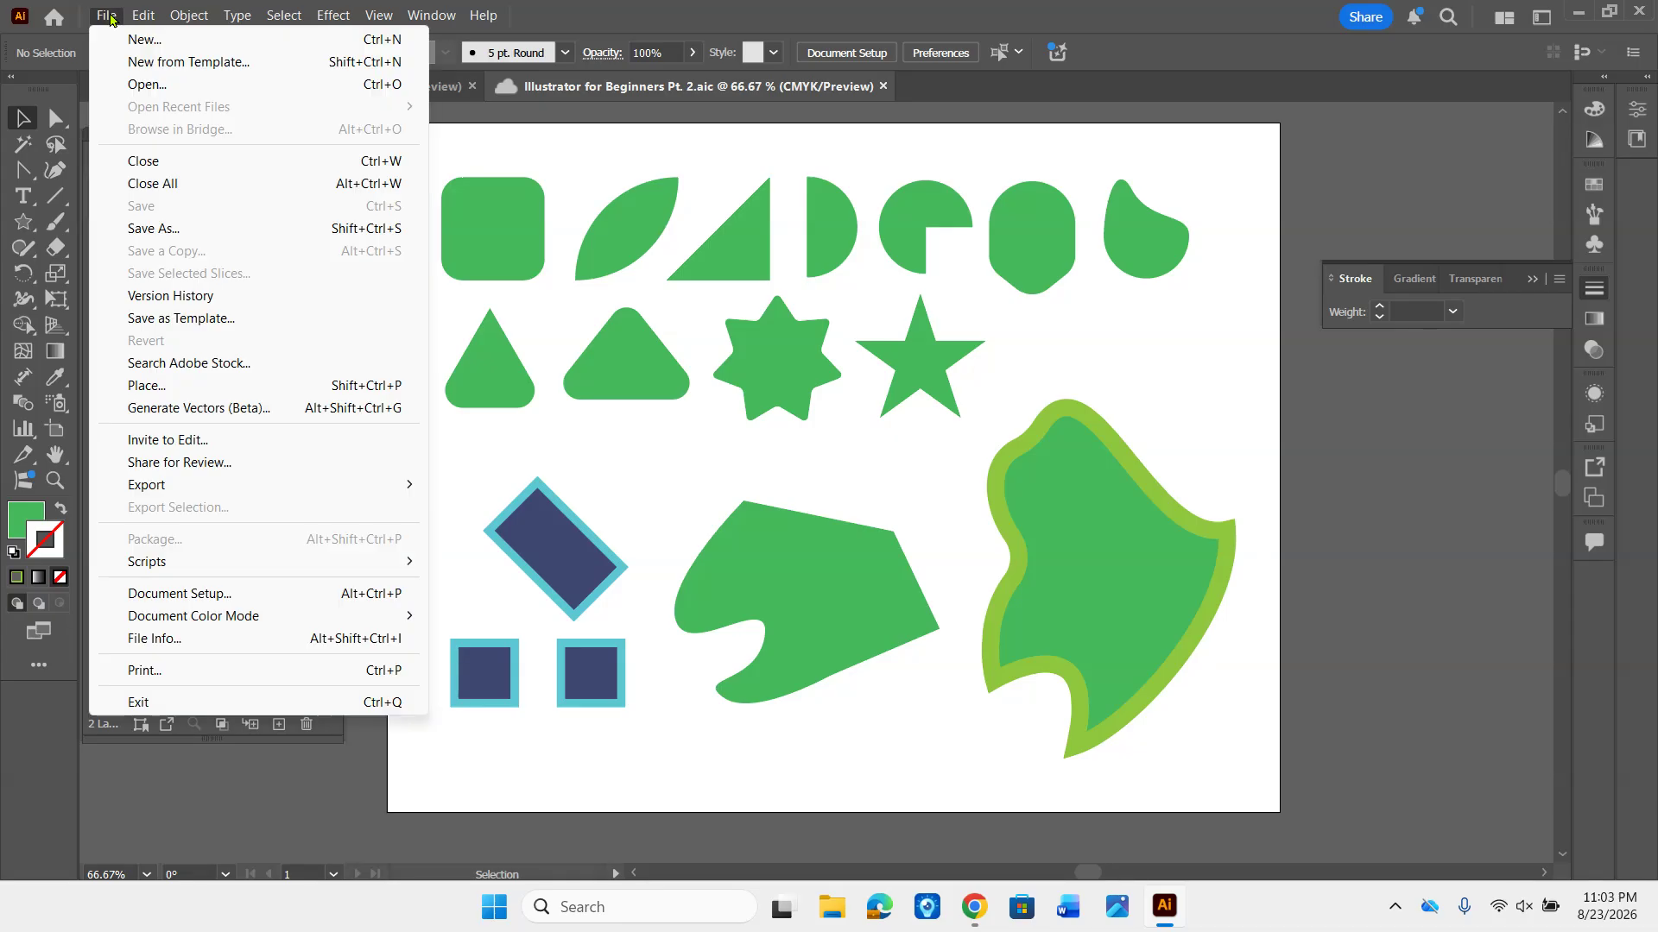
{"action": "mouse_move", "coordinate": [158, 482]}
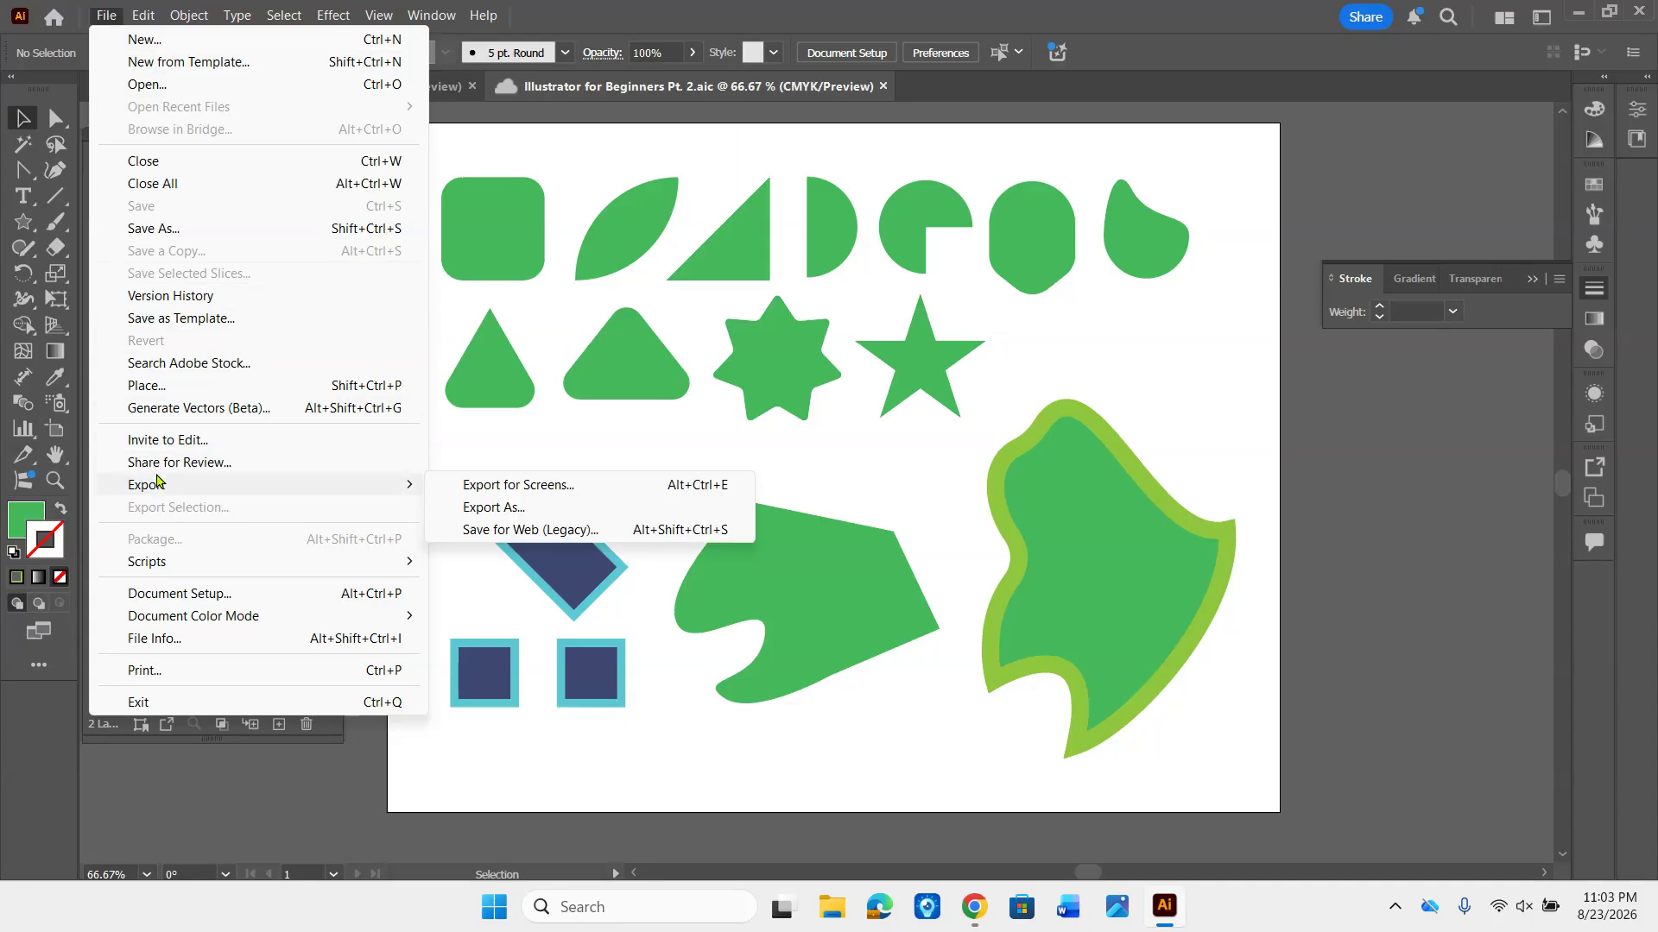
{"action": "left_click", "coordinate": [480, 508]}
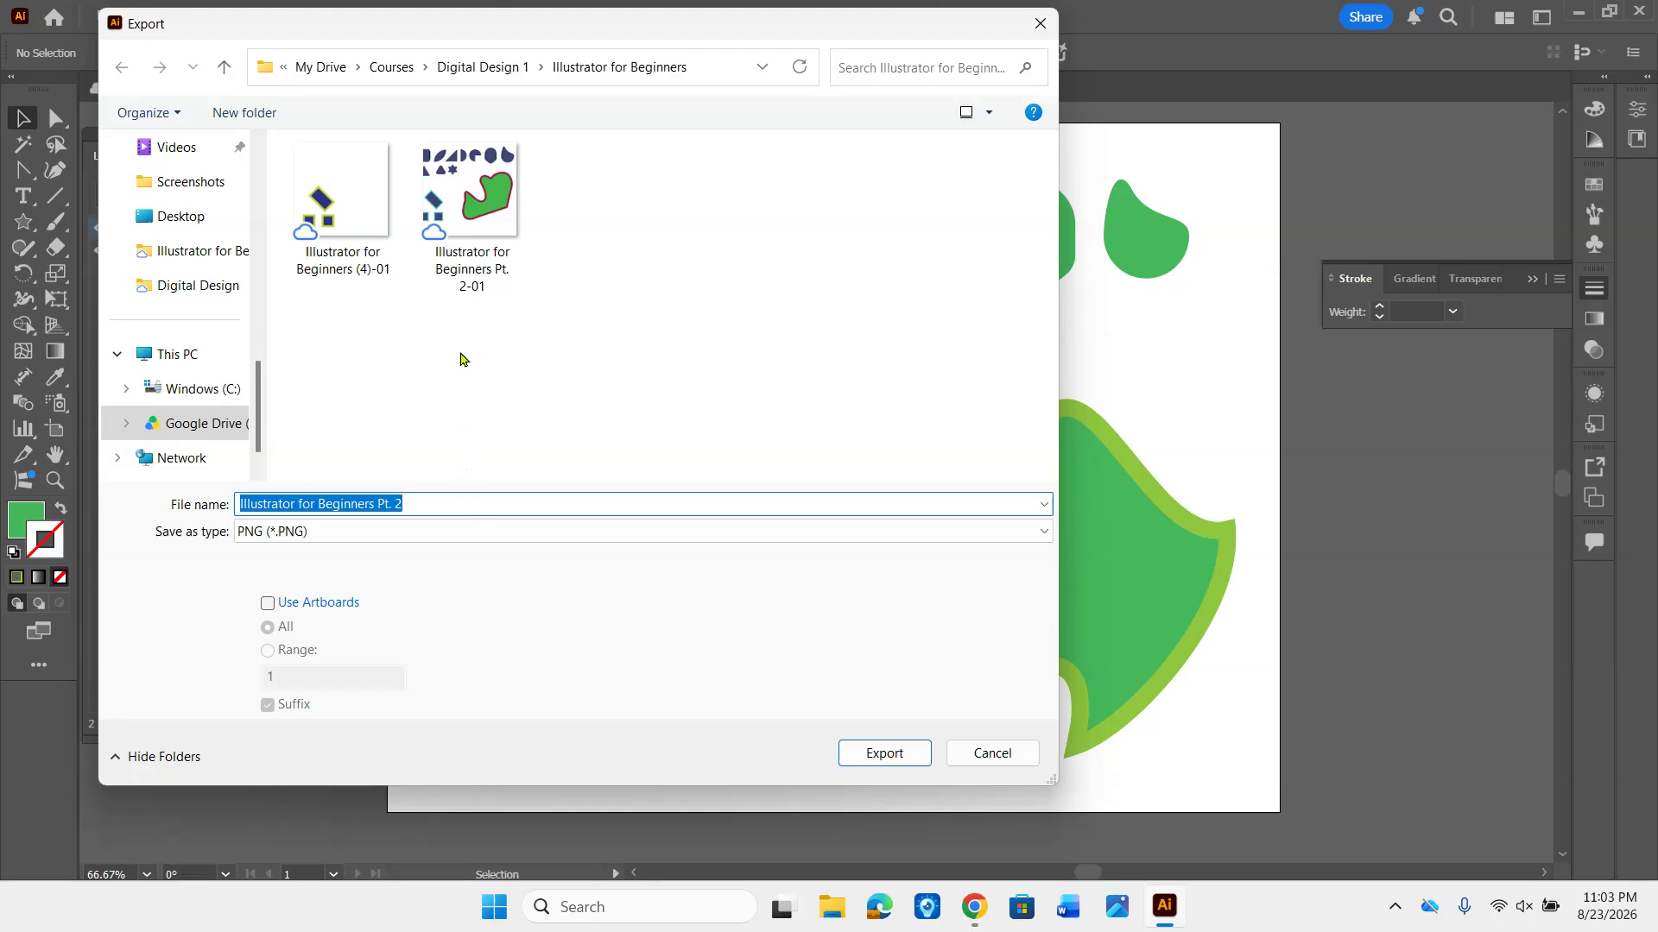
{"action": "scroll", "coordinate": [184, 318], "scroll_direction": "up", "scroll_amount": 5}
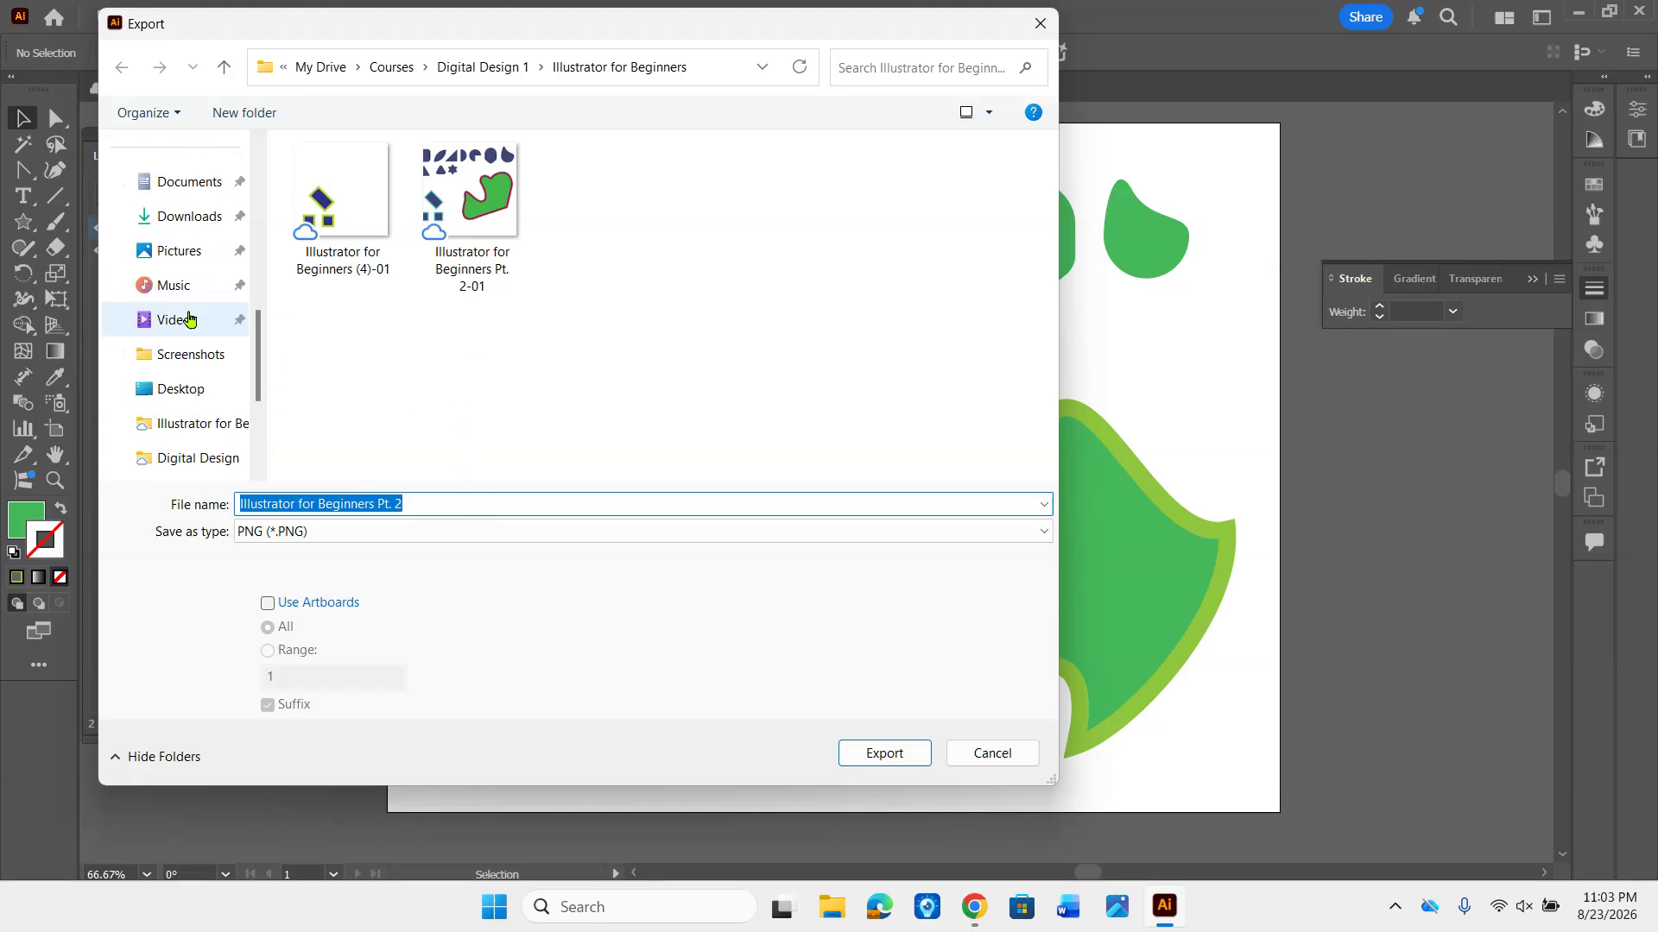
{"action": "scroll", "coordinate": [197, 332], "scroll_direction": "up", "scroll_amount": 6}
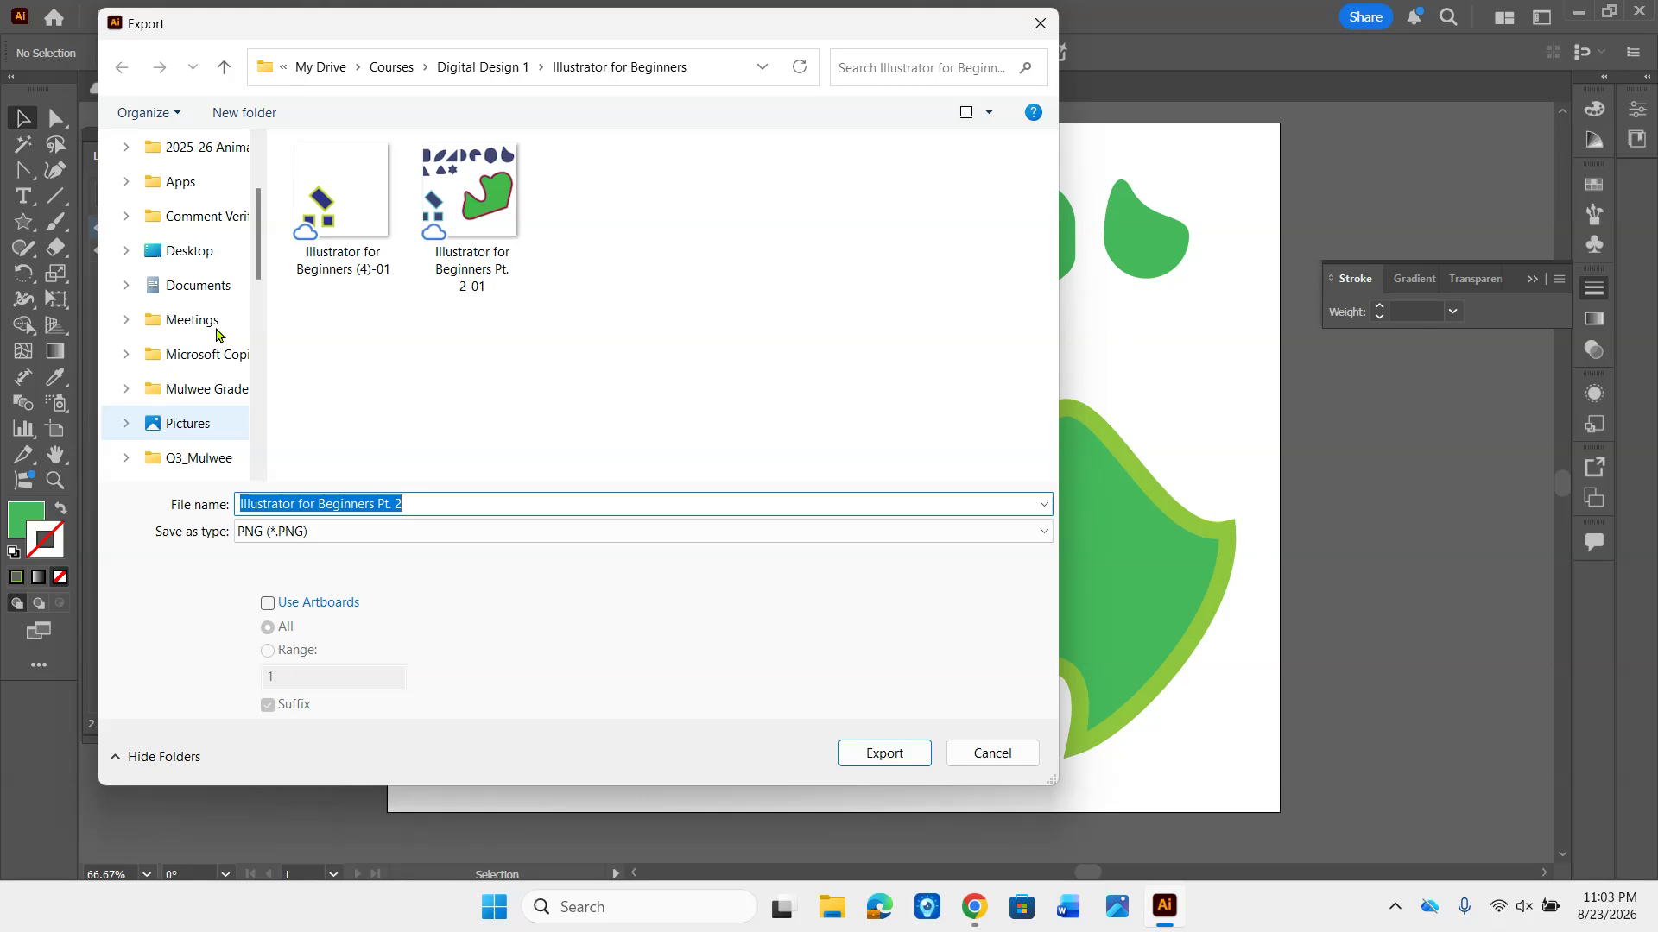
{"action": "scroll", "coordinate": [215, 334], "scroll_direction": "down", "scroll_amount": 2}
{"action": "scroll", "coordinate": [216, 335], "scroll_direction": "down", "scroll_amount": 2}
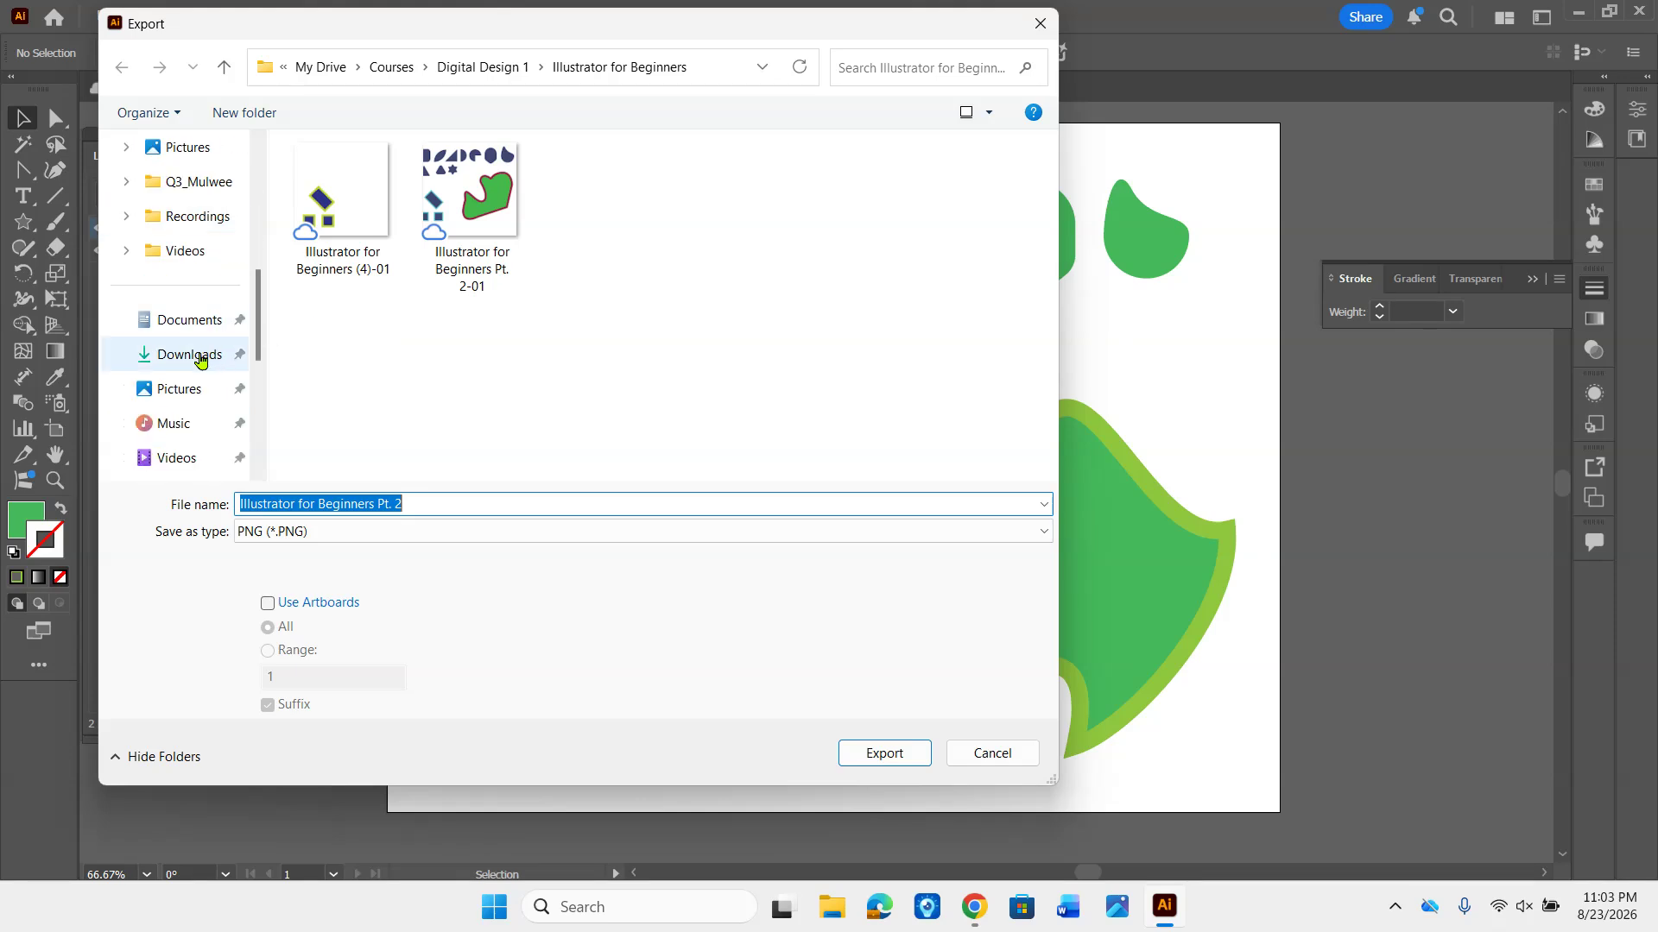
{"action": "left_click", "coordinate": [200, 361]}
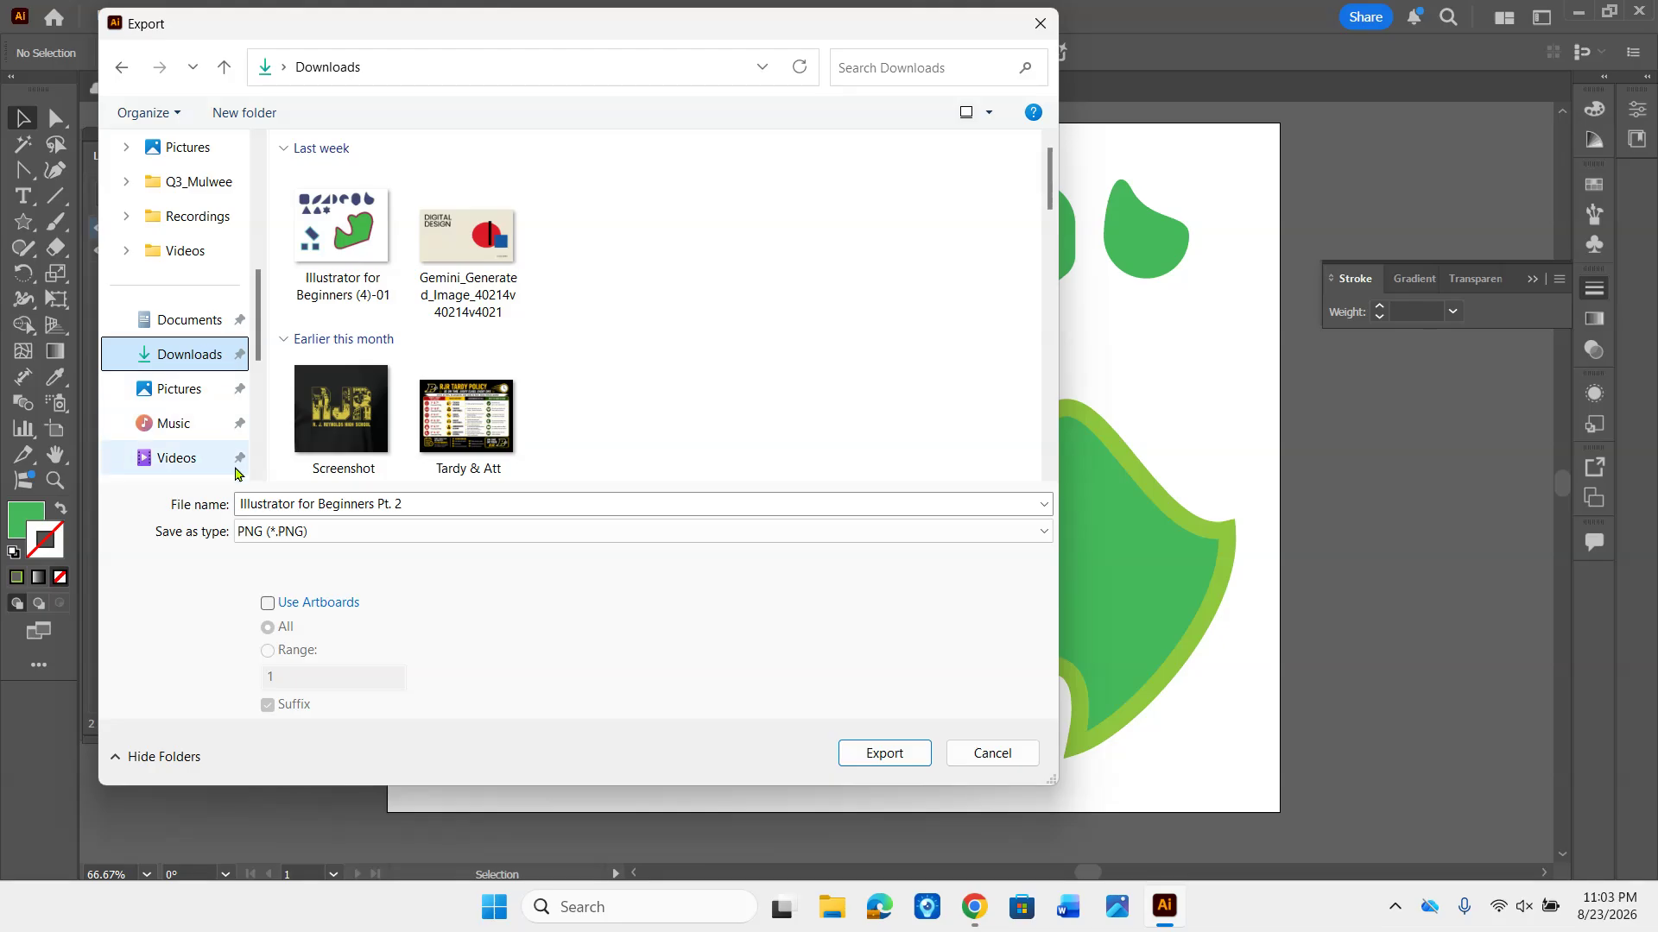
- Try Adobe PDF and JPEG as the export file type, and set it back to PNG
{"action": "left_click", "coordinate": [284, 532]}
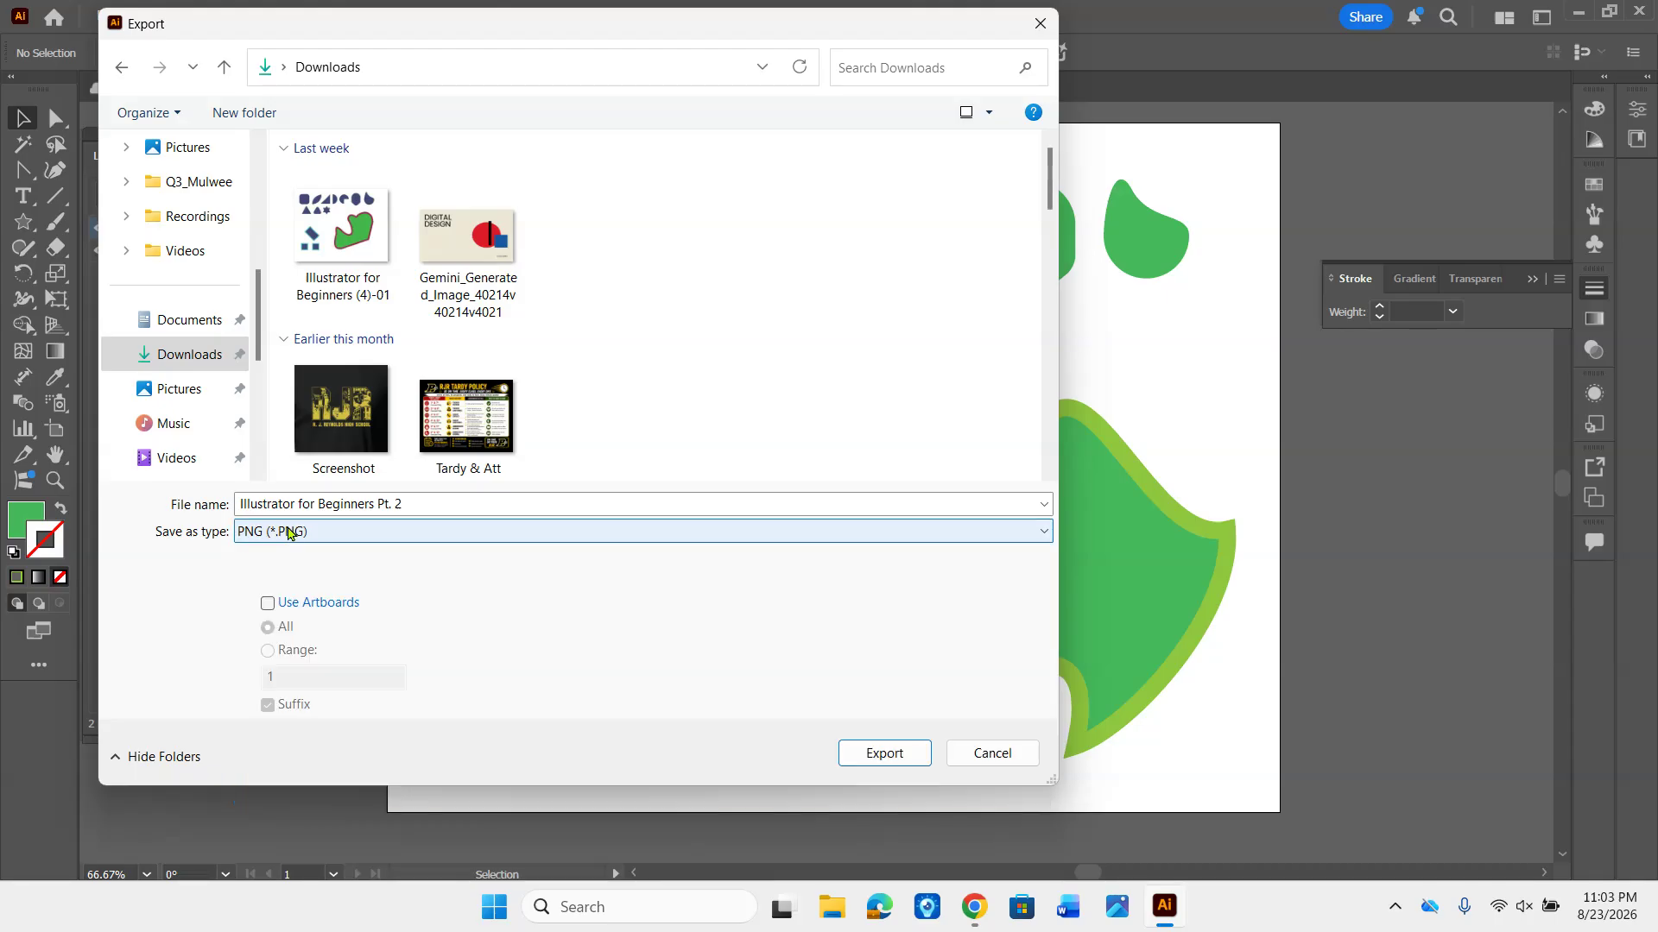
{"action": "left_click", "coordinate": [288, 539]}
{"action": "left_click", "coordinate": [296, 550]}
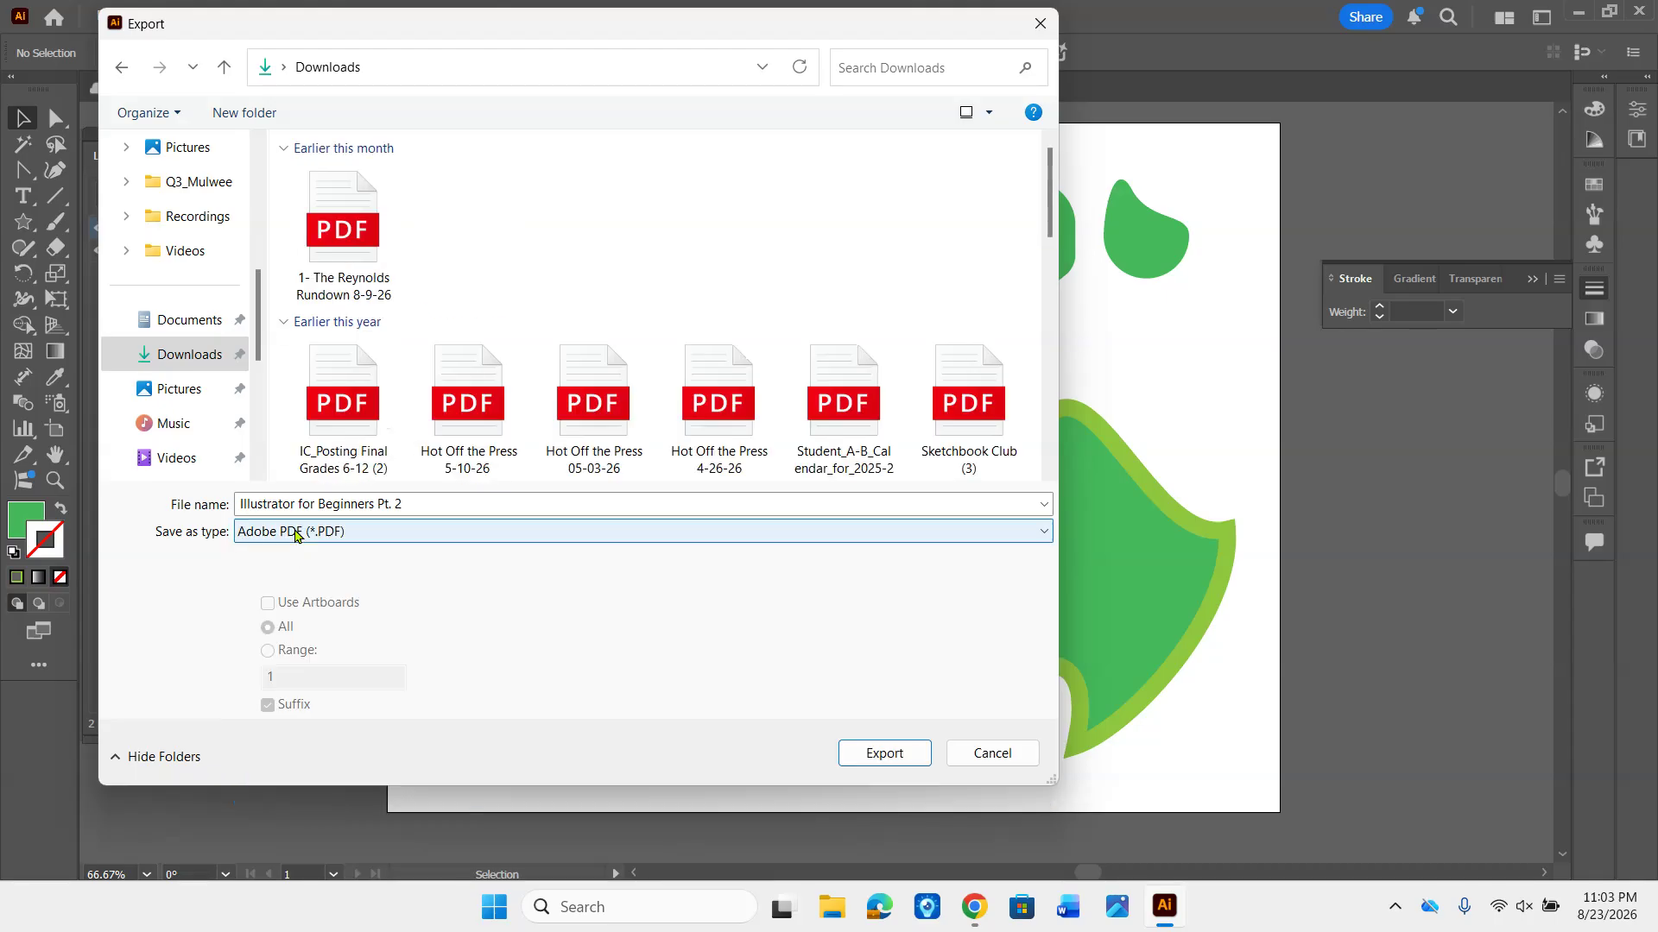
{"action": "left_click", "coordinate": [294, 531]}
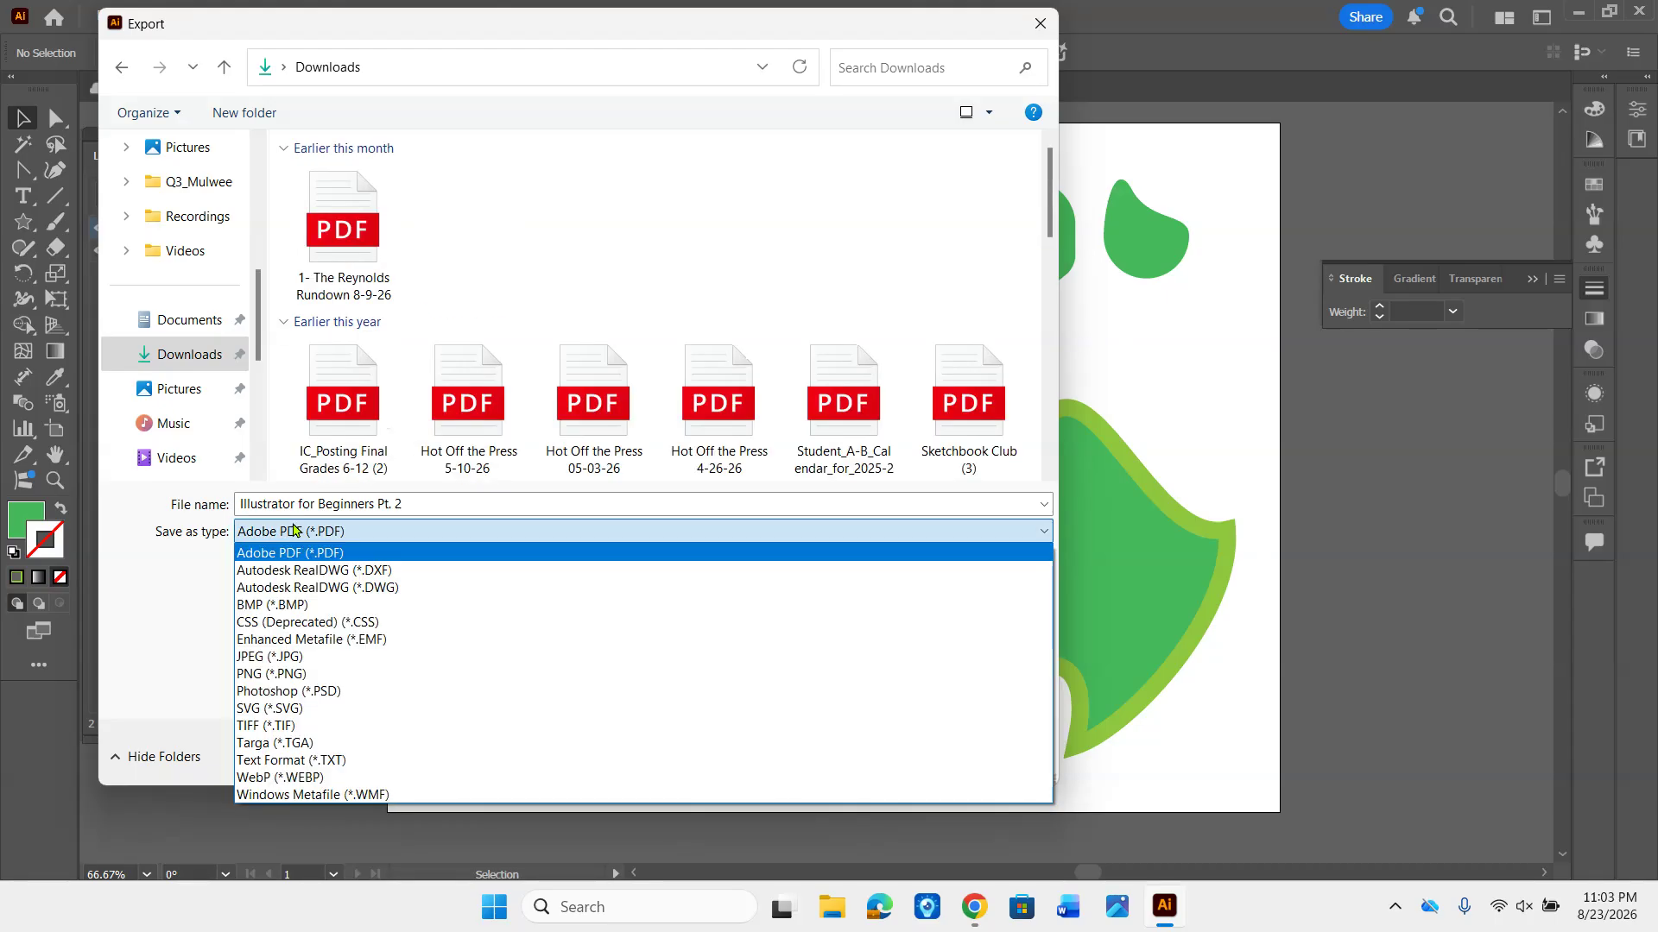
{"action": "left_click", "coordinate": [278, 656]}
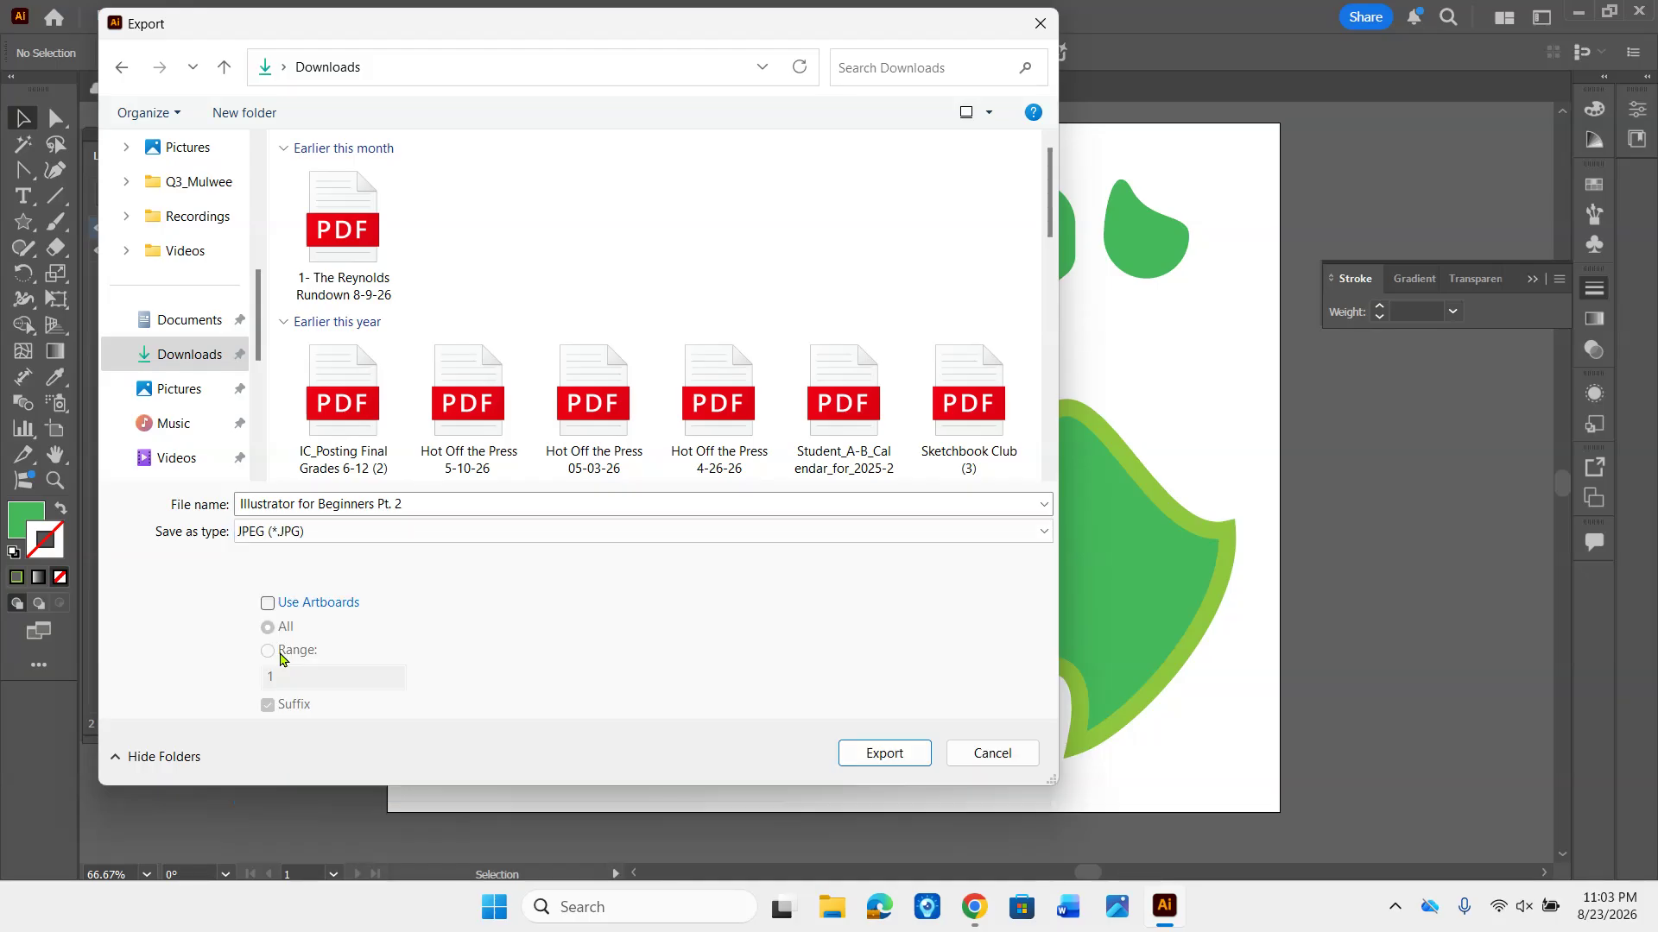
{"action": "left_click", "coordinate": [275, 537]}
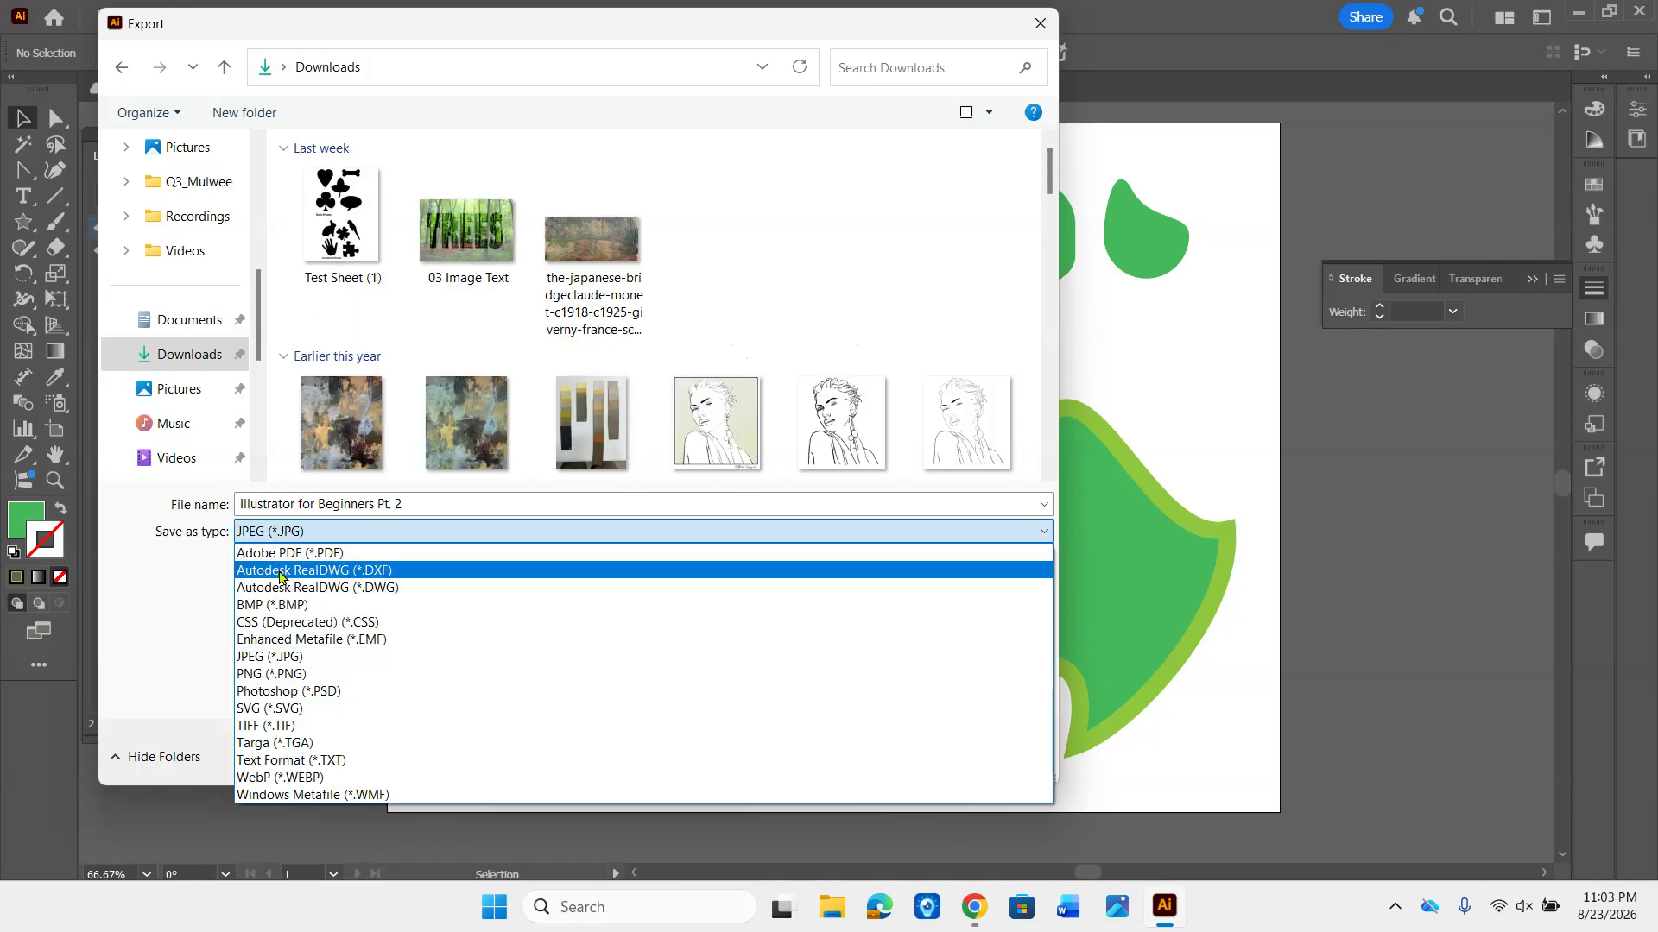
{"action": "left_click", "coordinate": [259, 675]}
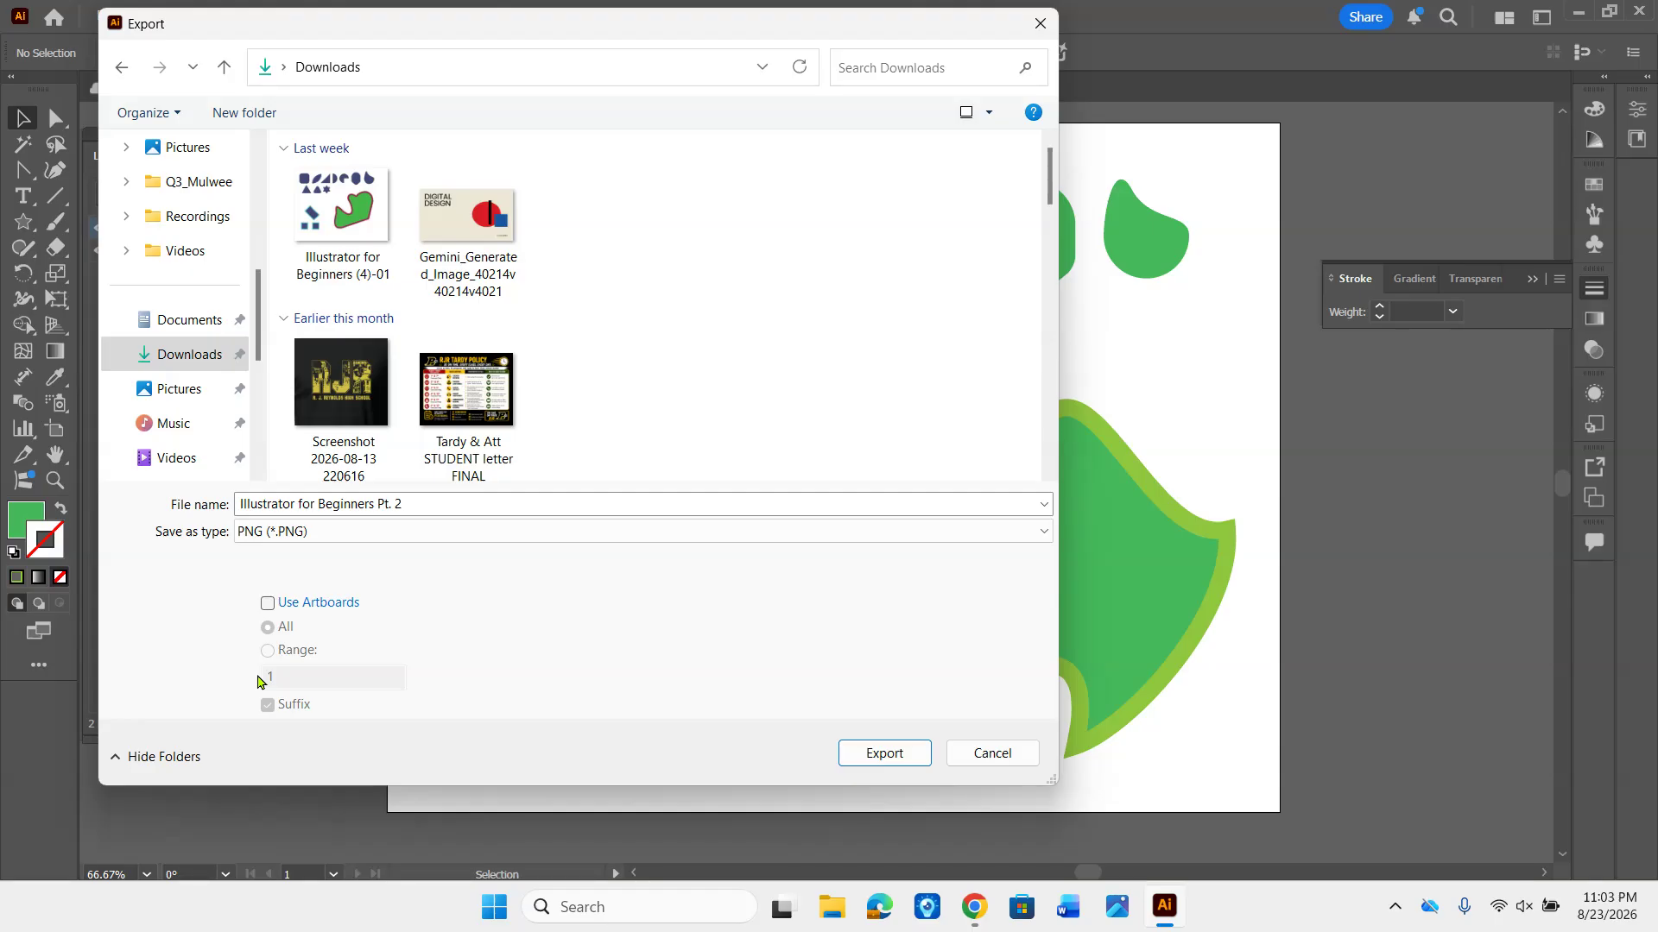
- Export the PNG using all artboards, continuing to the PNG options
{"action": "left_click", "coordinate": [267, 605]}
{"action": "left_click", "coordinate": [868, 762]}
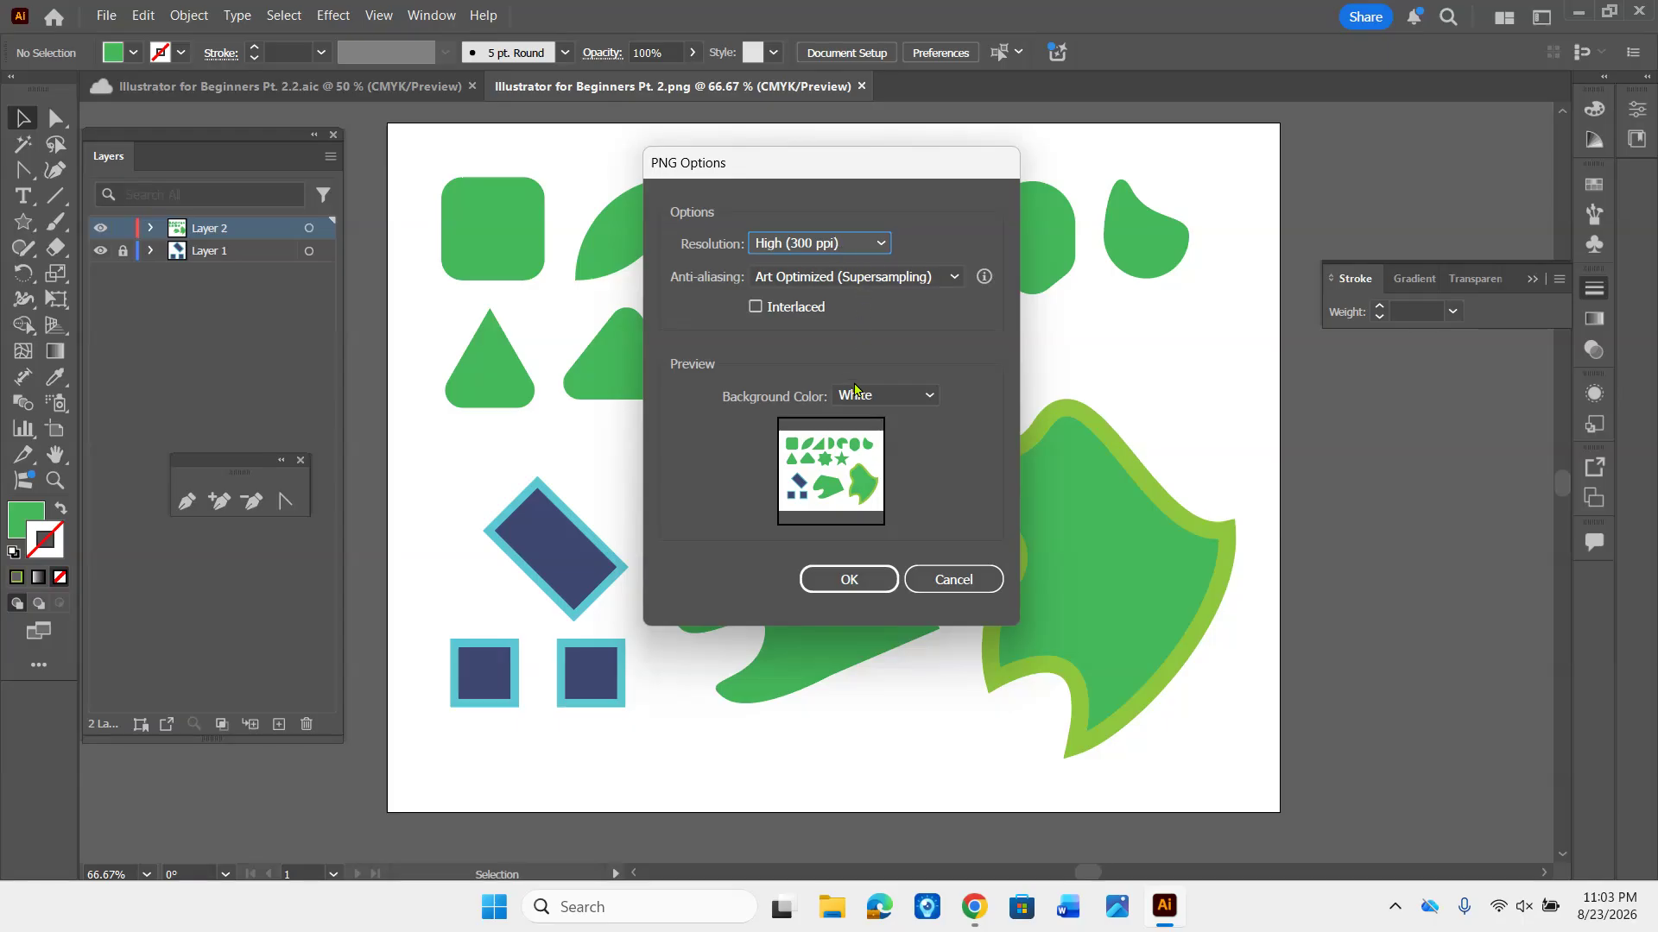
- Try the PNG options Screen (72 ppi) resolution, Type Optimized (Hinted) anti-aliasing and a Transparent background
{"action": "left_click", "coordinate": [823, 245]}
{"action": "left_click", "coordinate": [825, 340]}
{"action": "left_click", "coordinate": [861, 278]}
{"action": "left_click", "coordinate": [841, 347]}
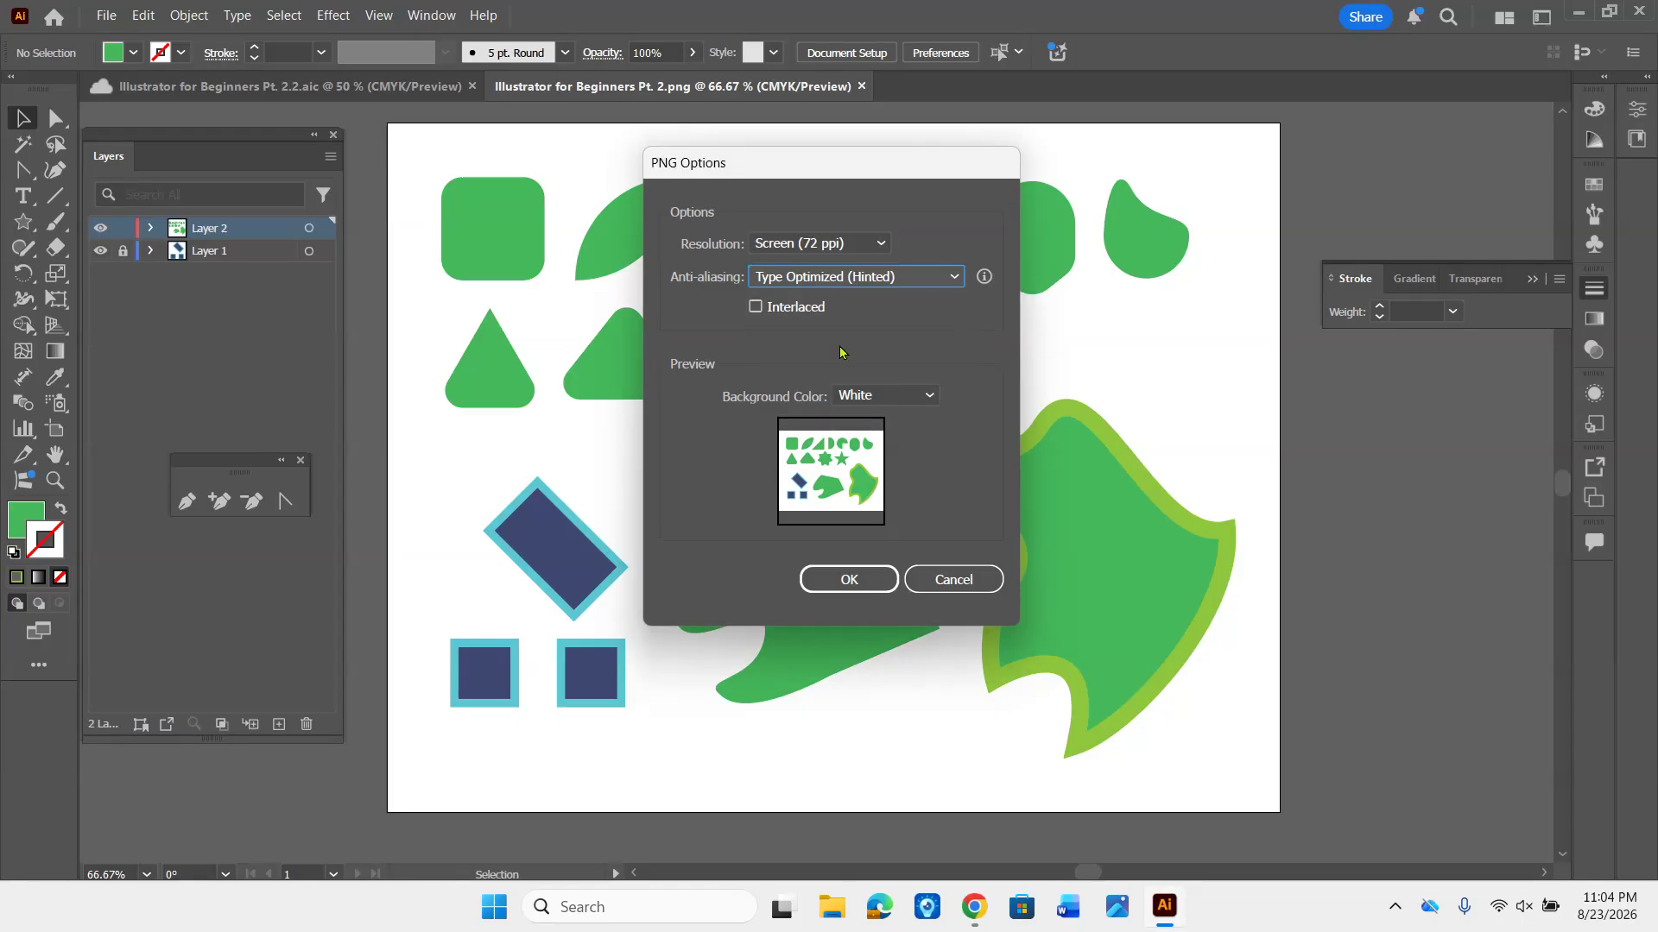
{"action": "left_click", "coordinate": [871, 397]}
{"action": "left_click", "coordinate": [882, 420]}
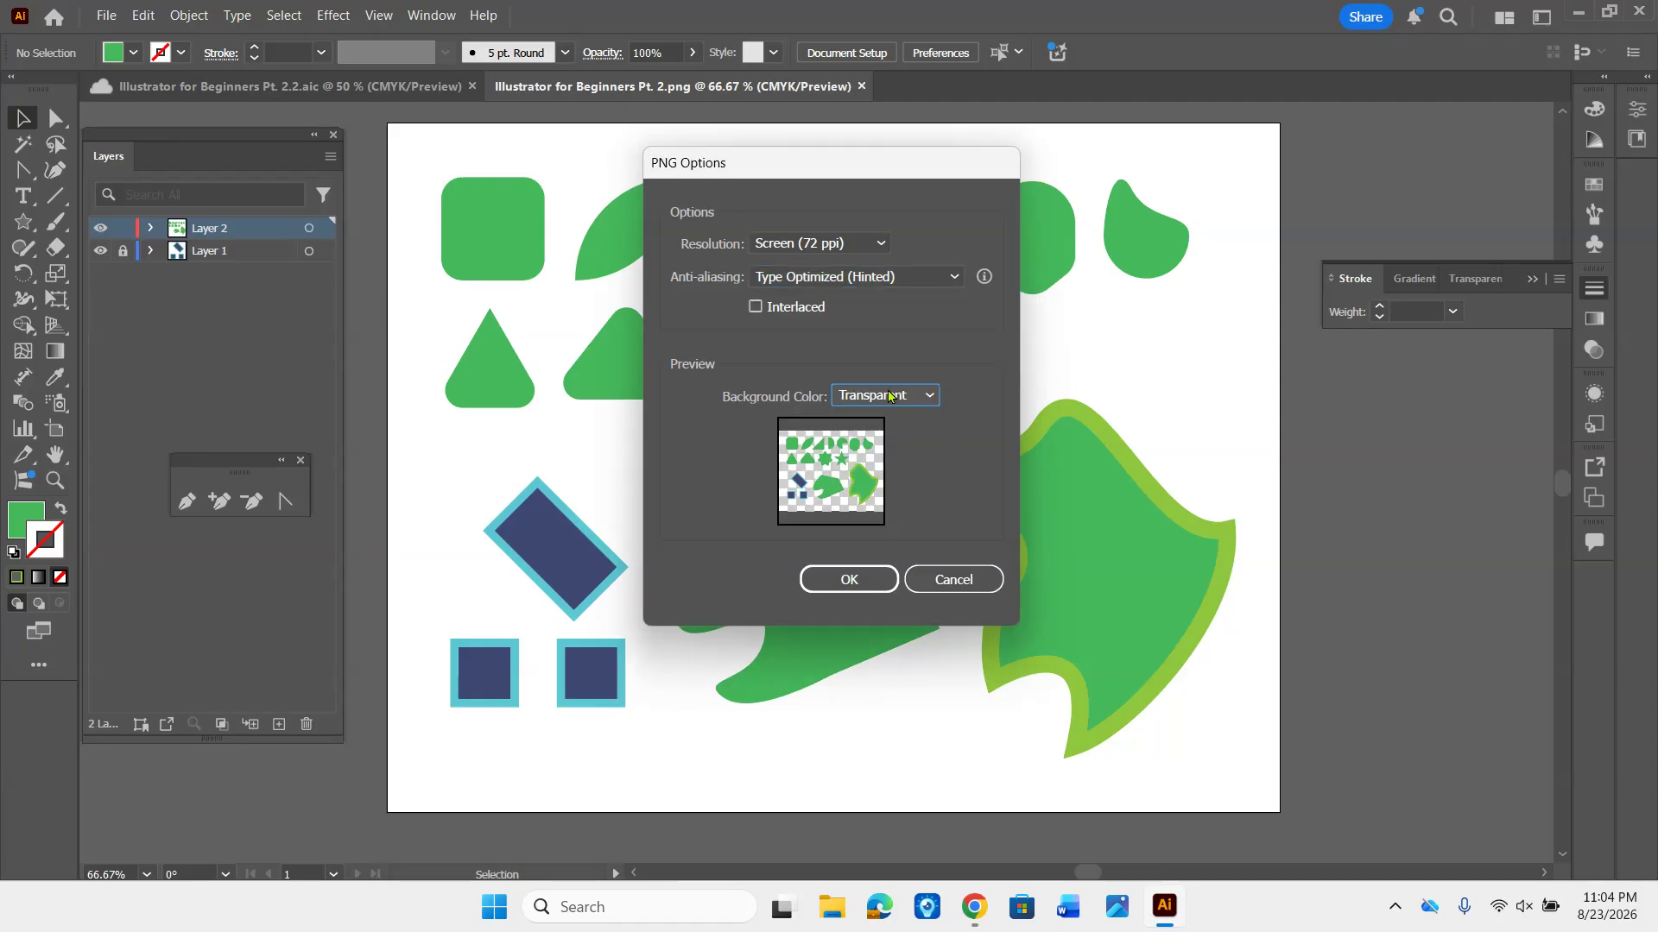
- Finish the PNG export with High (300 ppi) resolution, Art Optimized (Supersampling) anti-aliasing and a White background
{"action": "left_click", "coordinate": [868, 248]}
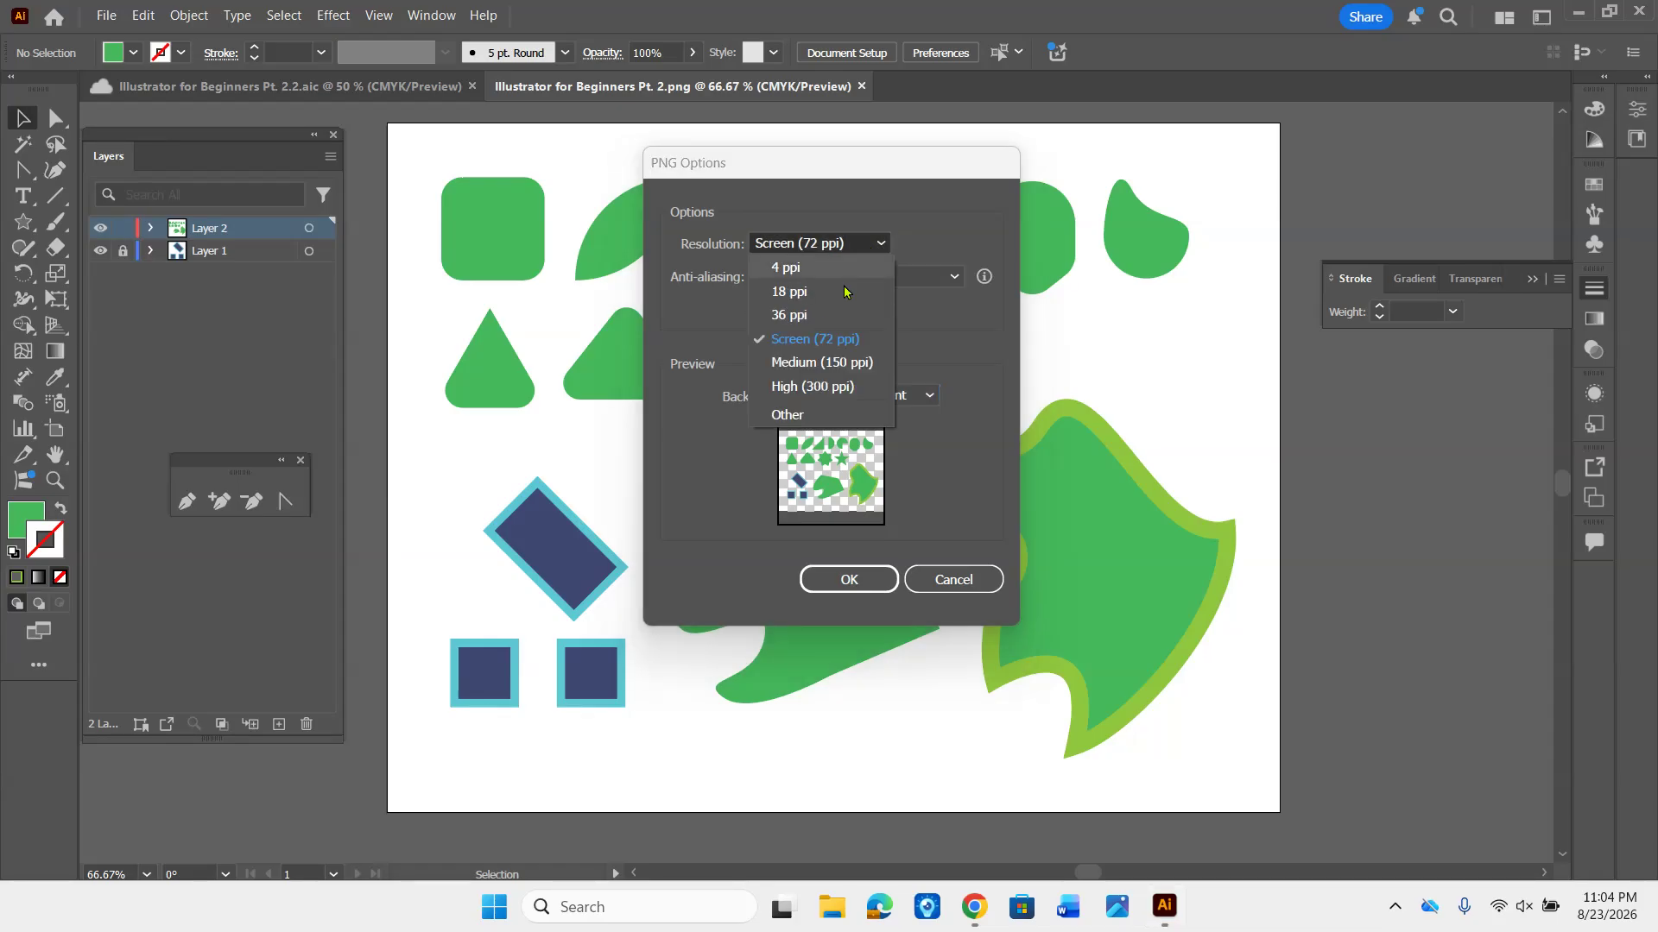
{"action": "left_click", "coordinate": [819, 387]}
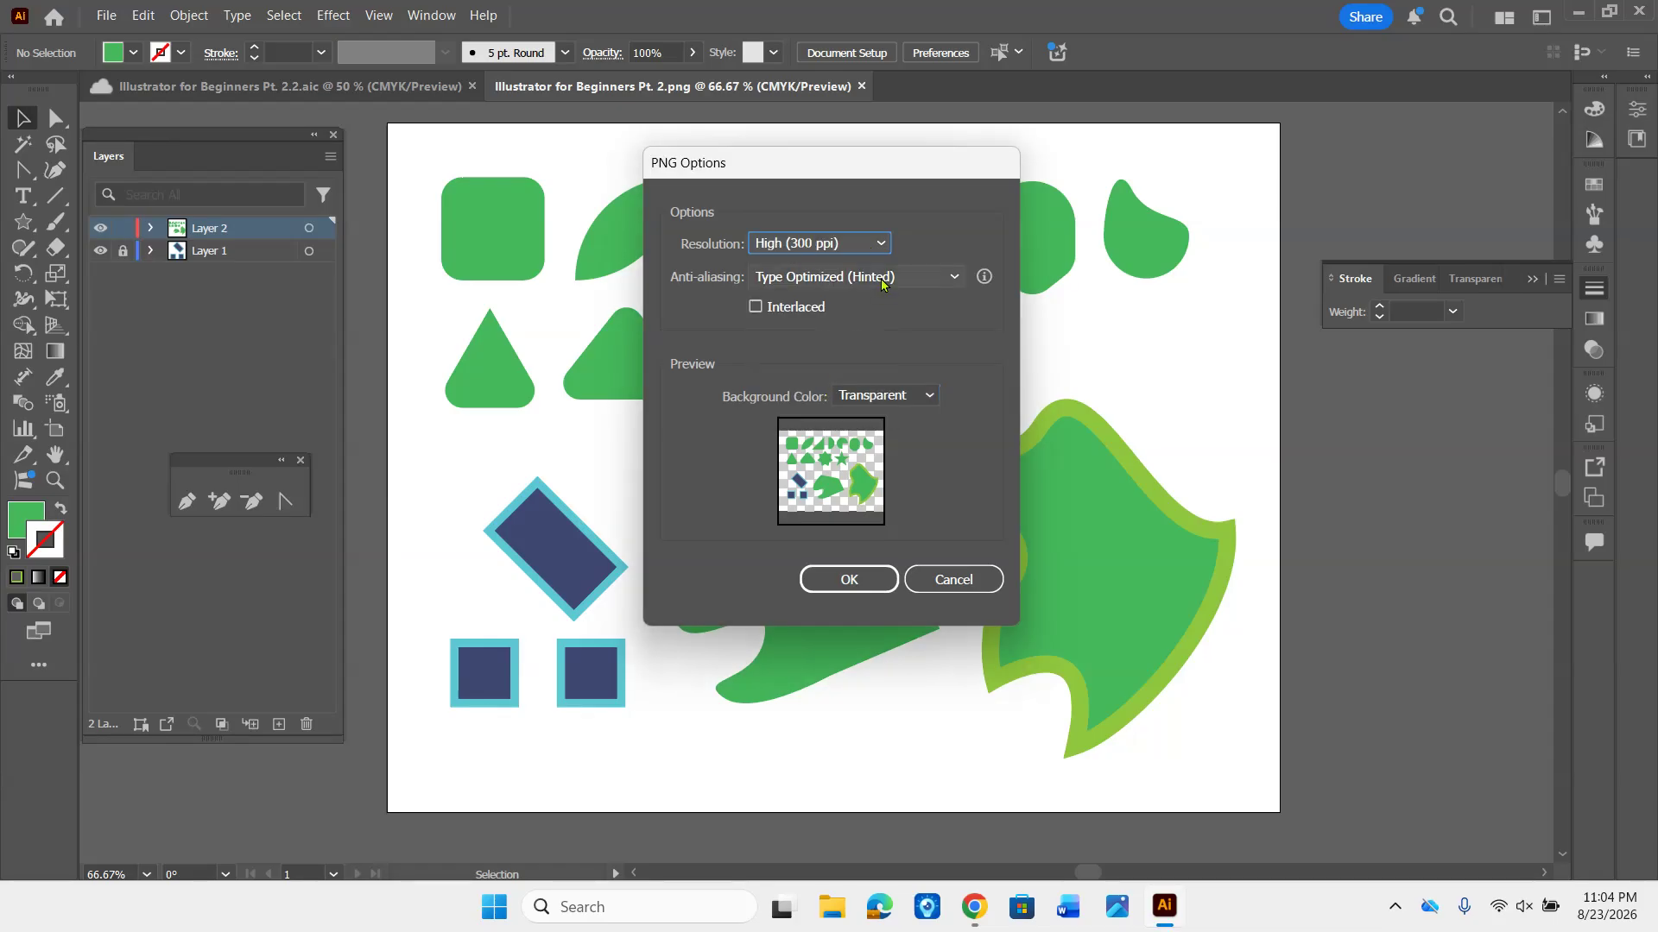
{"action": "left_click", "coordinate": [881, 276]}
{"action": "left_click", "coordinate": [828, 326]}
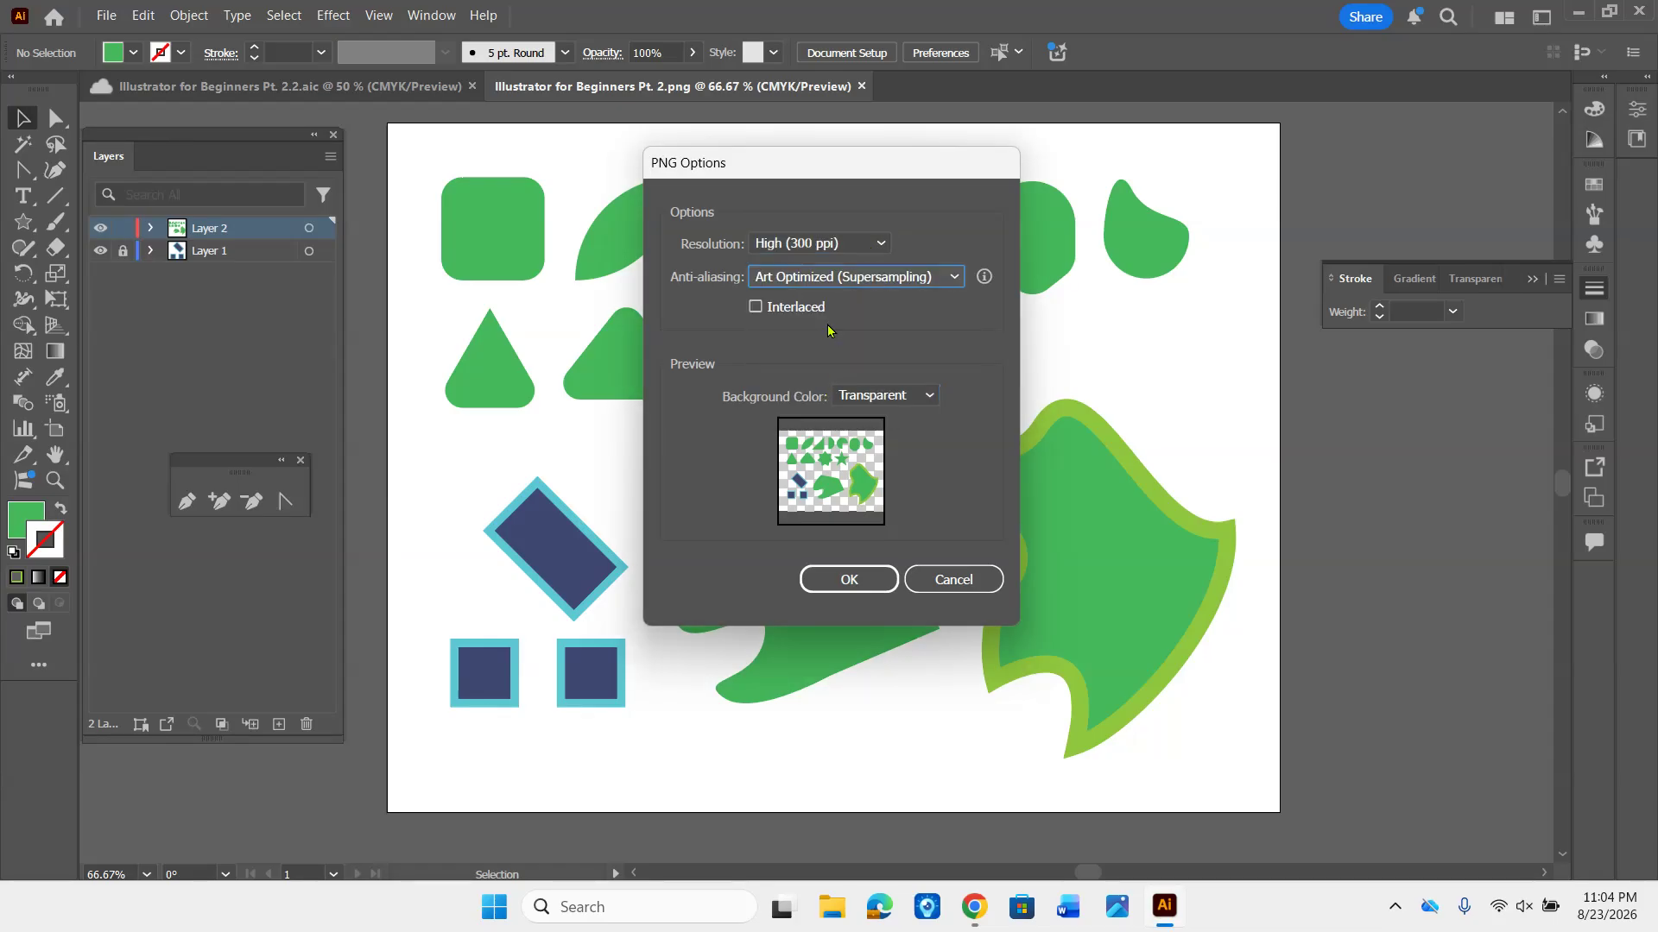
{"action": "left_click", "coordinate": [929, 390]}
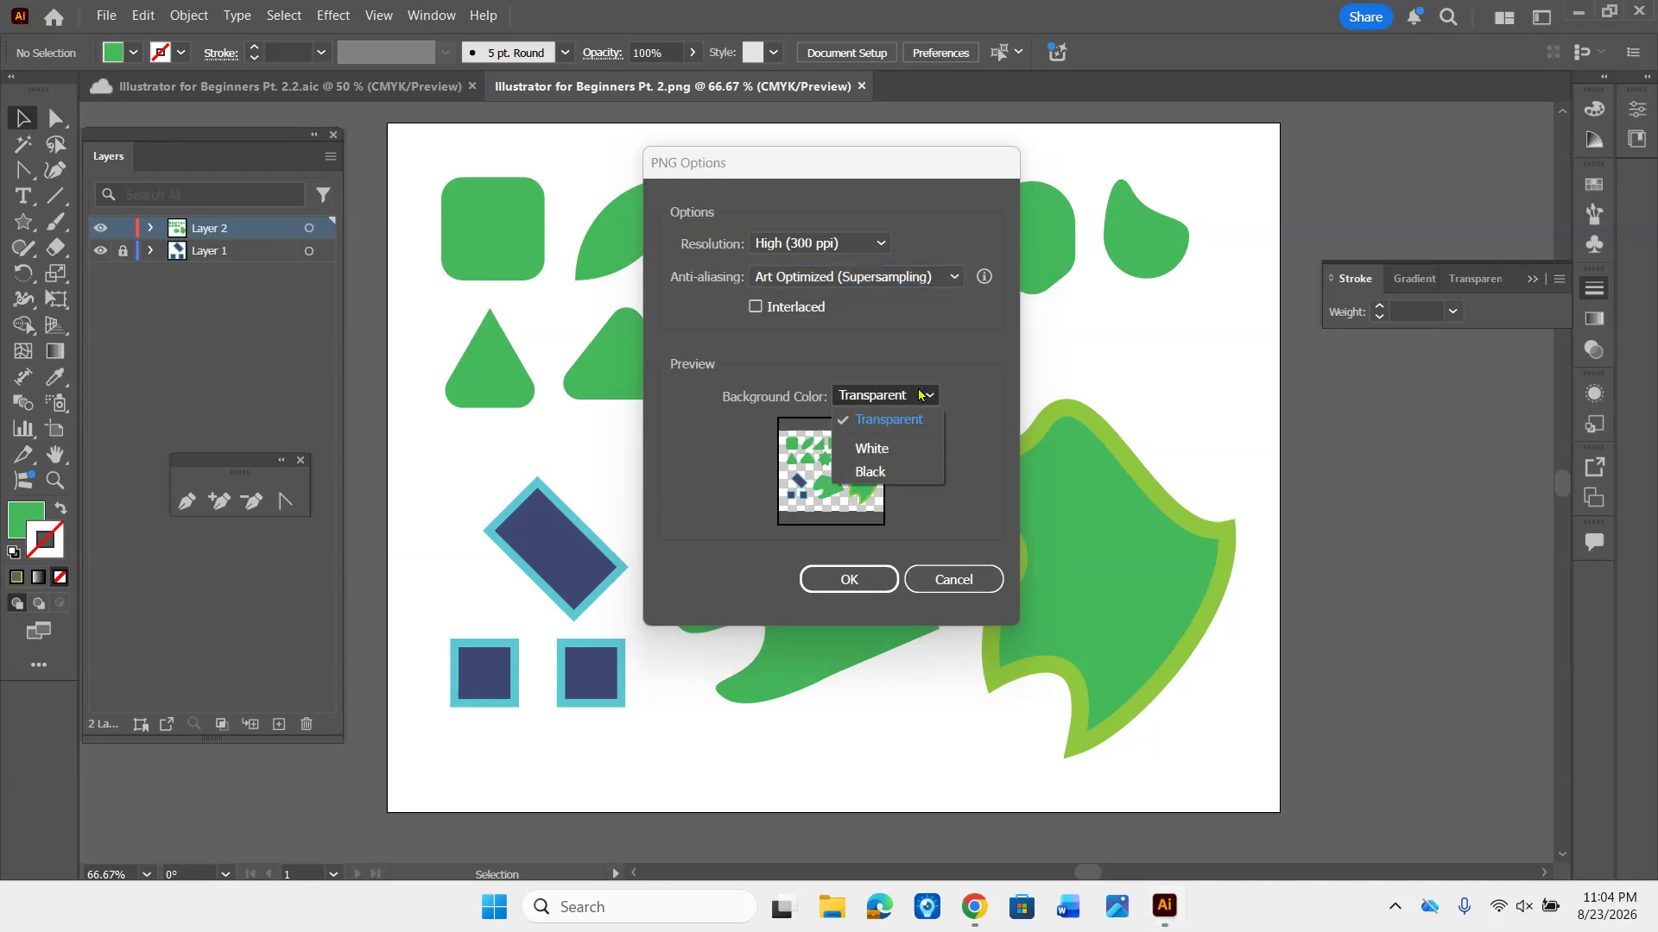
{"action": "left_click", "coordinate": [891, 450]}
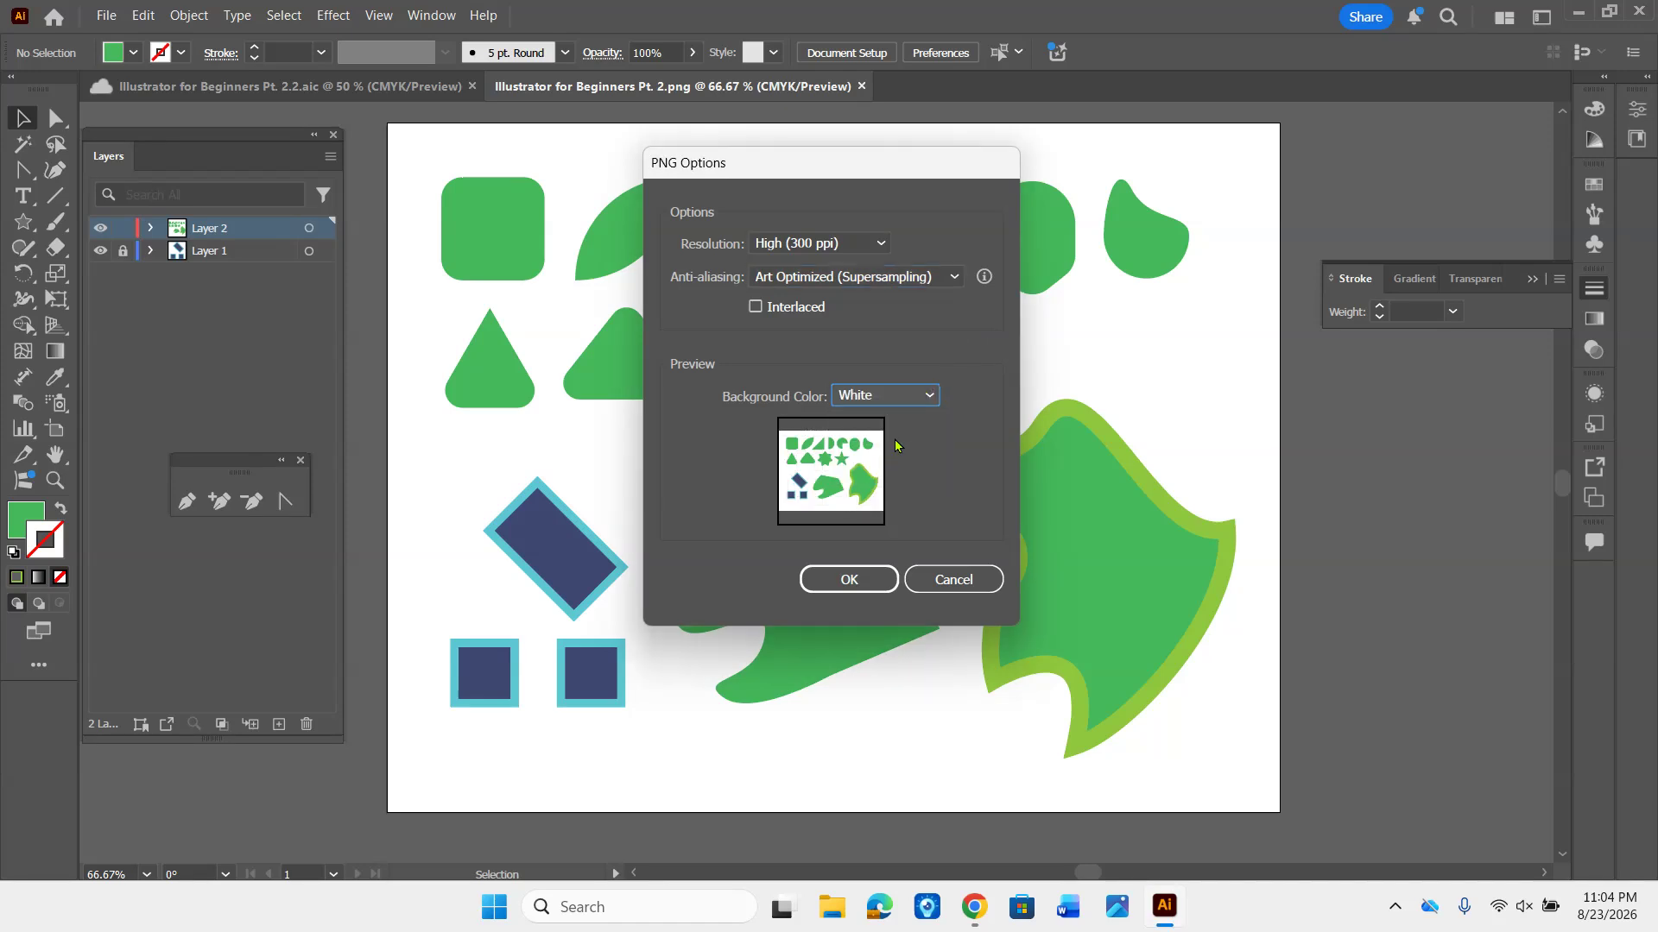
{"action": "left_click", "coordinate": [883, 573]}
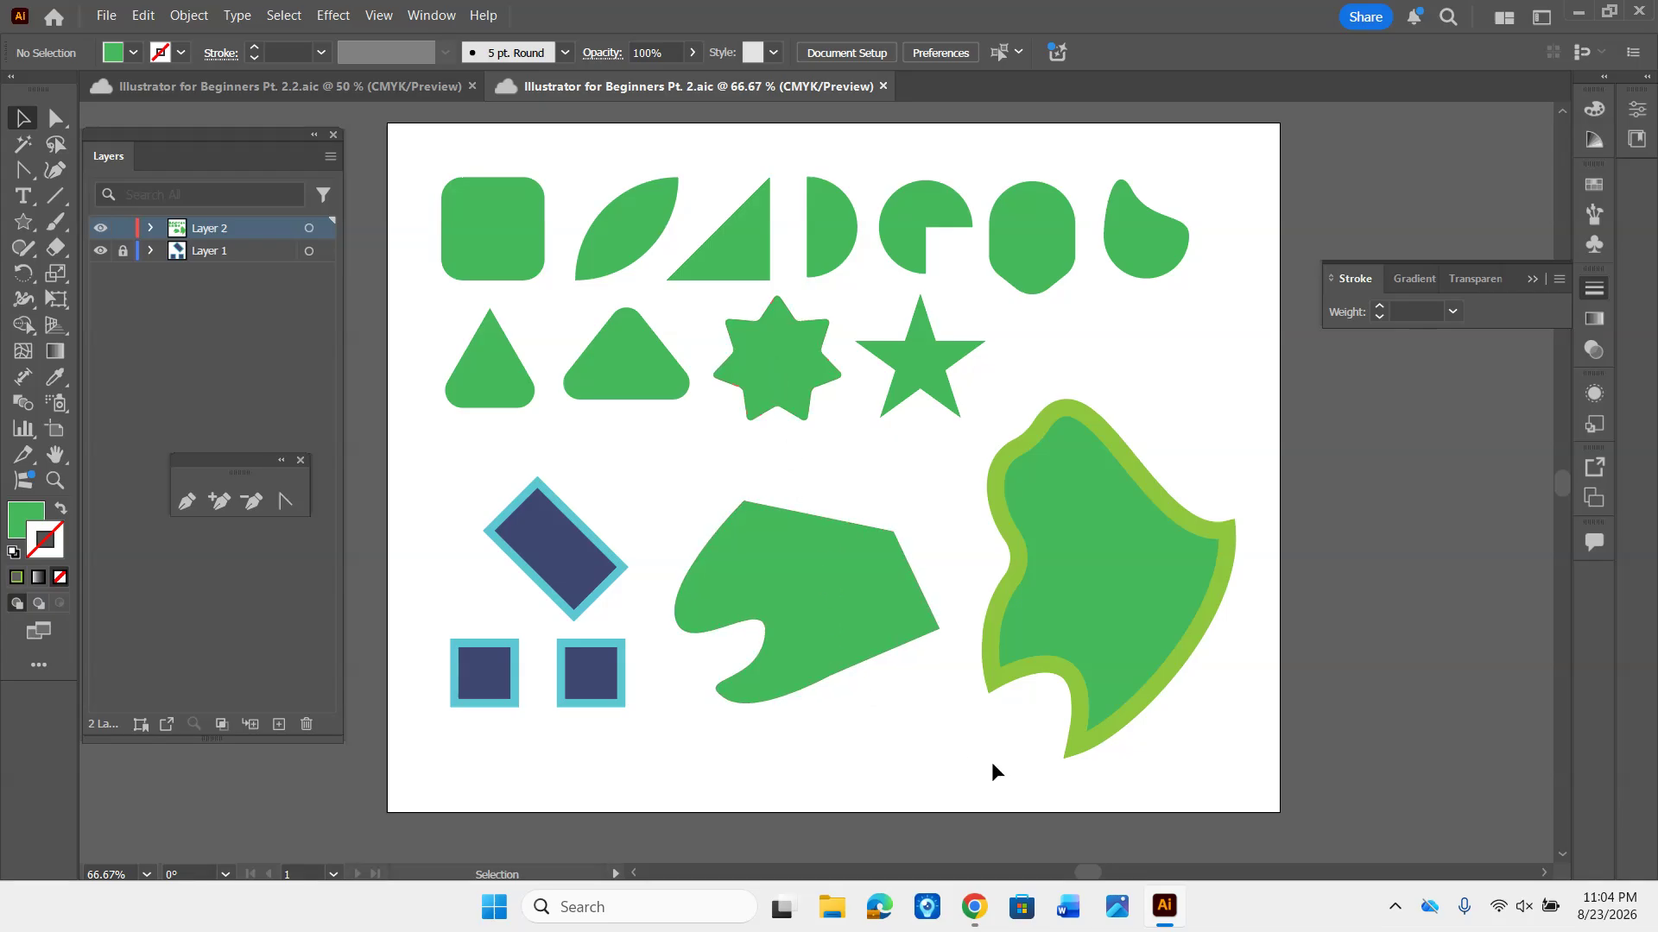
{"action": "mouse_move", "coordinate": [976, 914]}
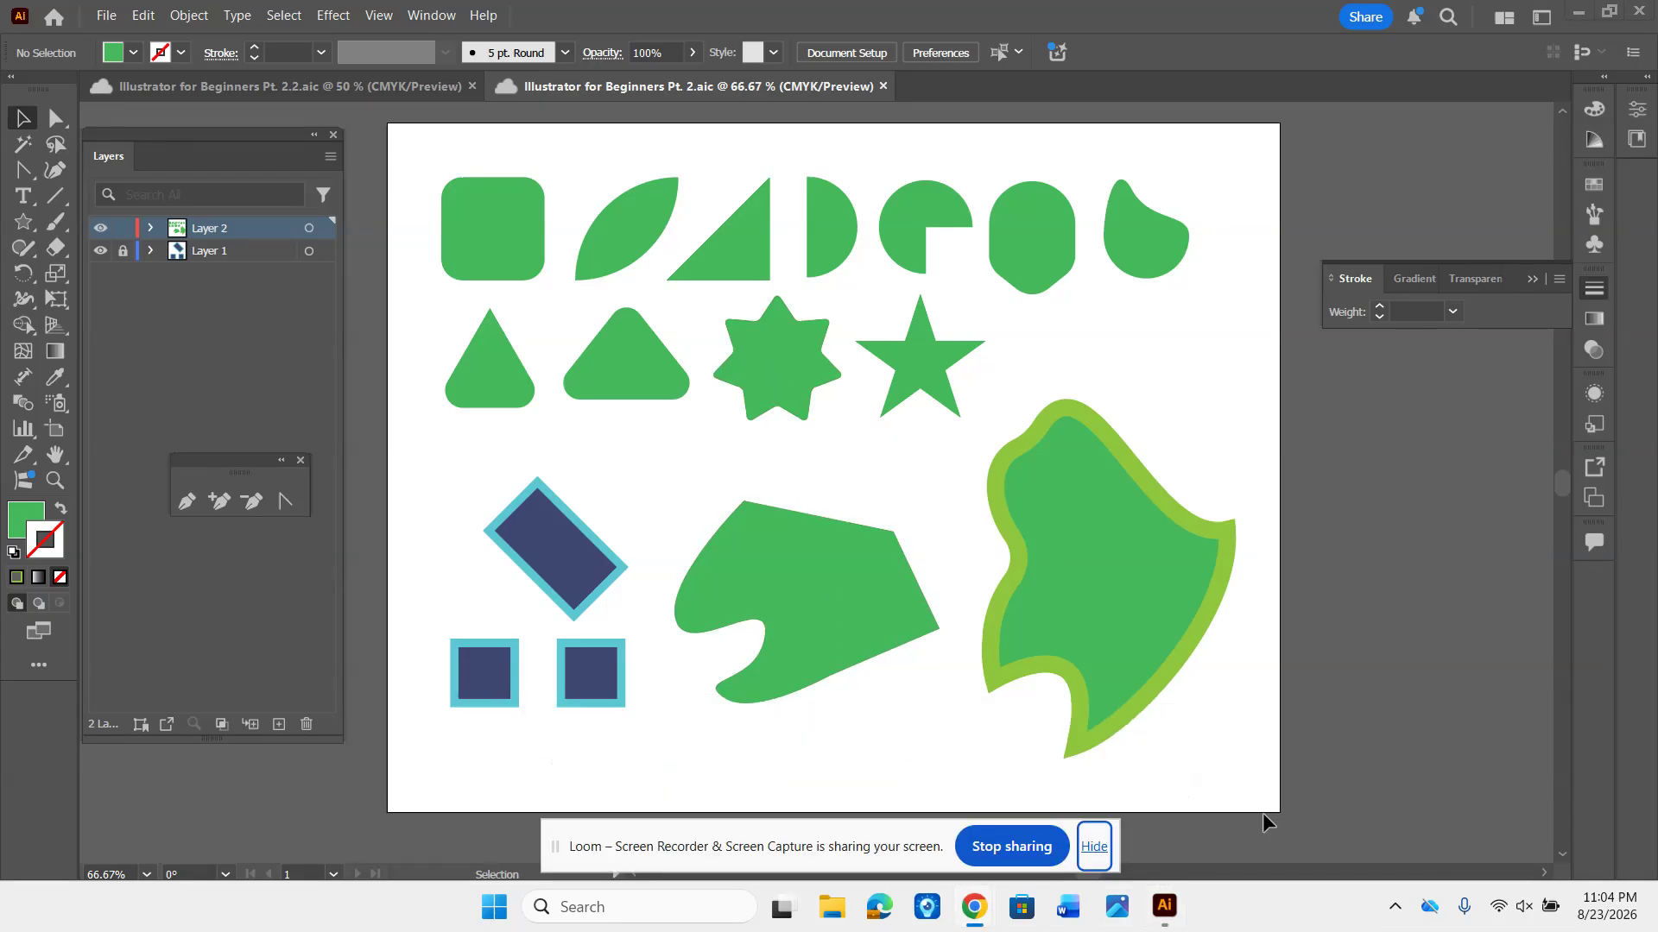